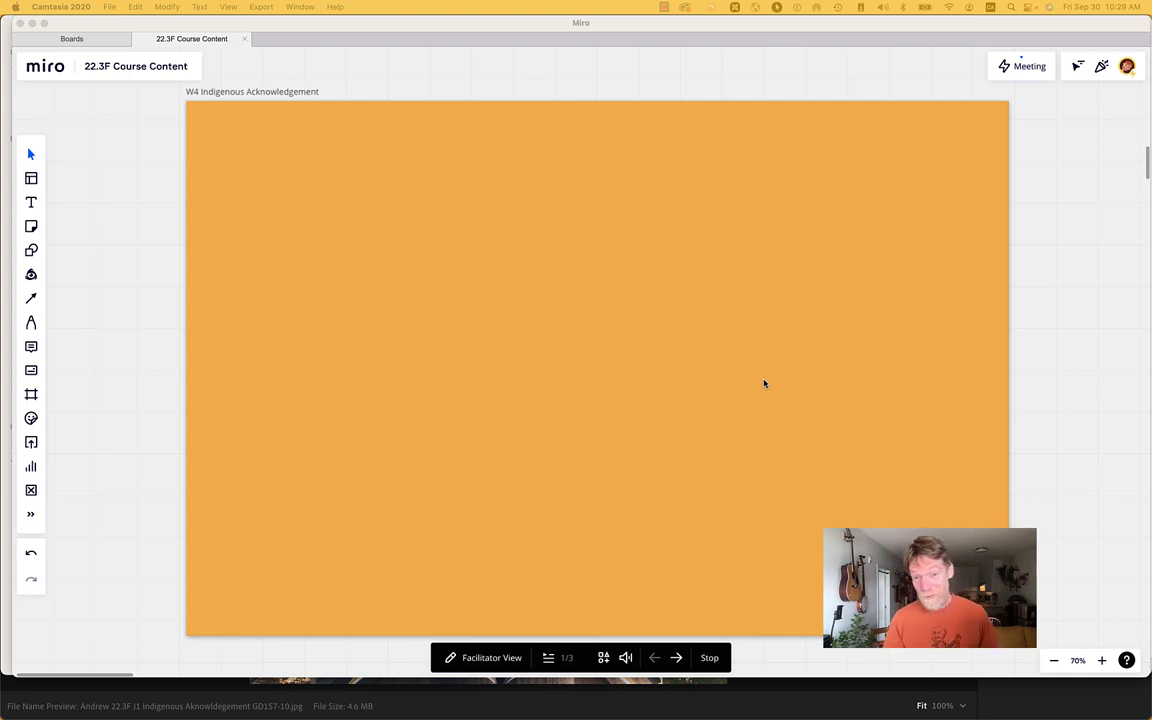
Step: Advance the board presentation from the W4 Indigenous Acknowledgement frame past the title frame to the Mortuary Pole sample frame
click(773, 367)
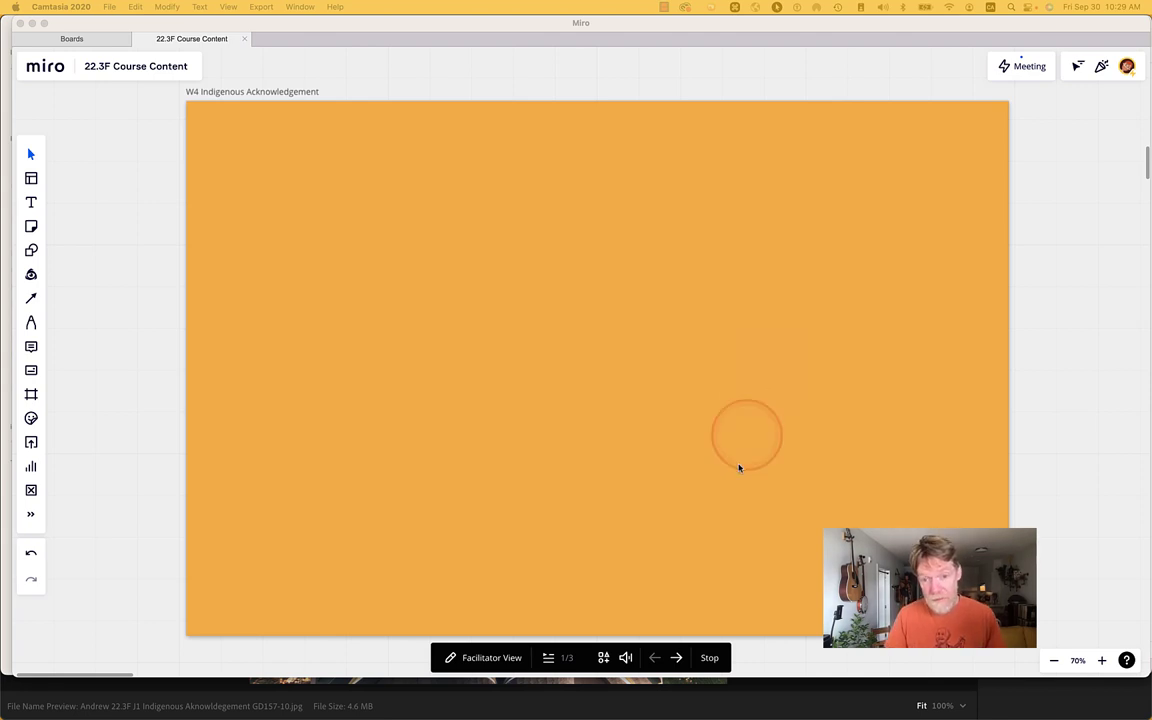
click(676, 657)
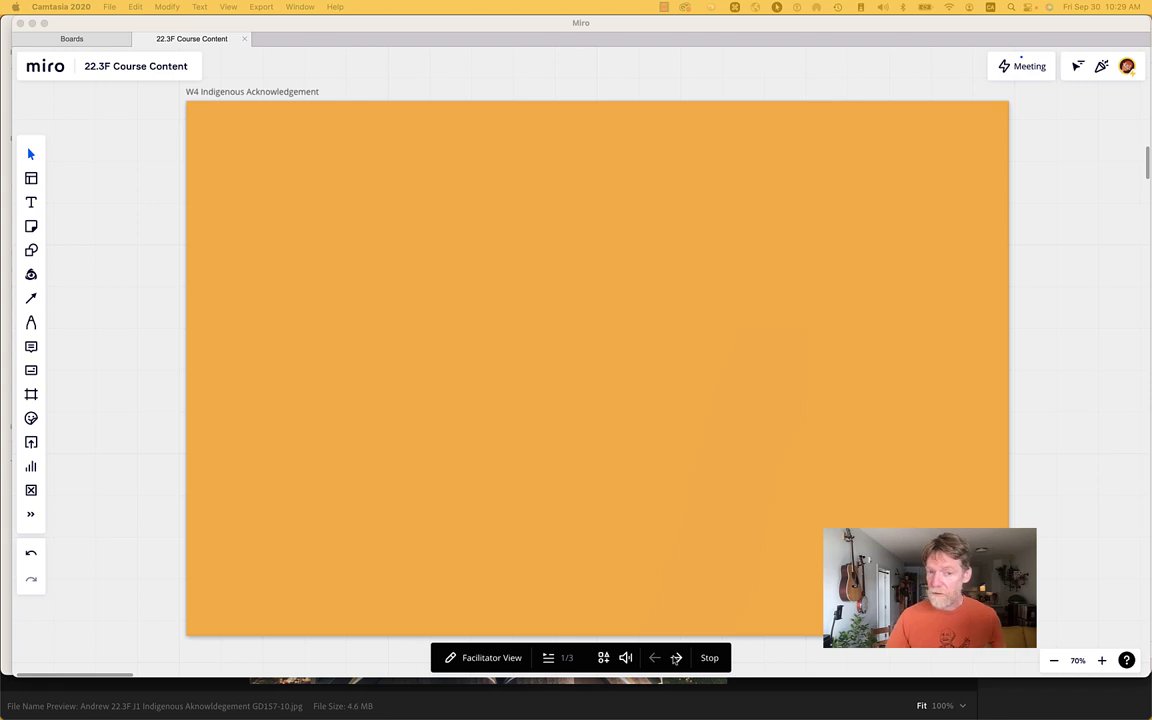
click(676, 658)
click(678, 657)
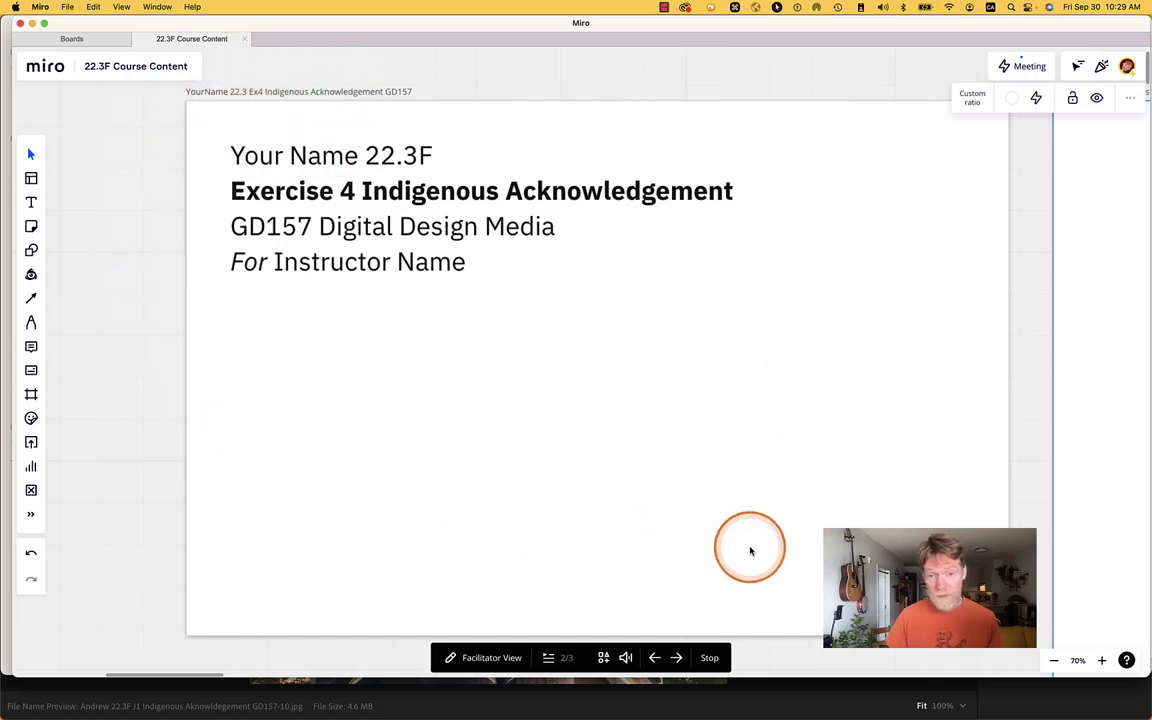
click(678, 657)
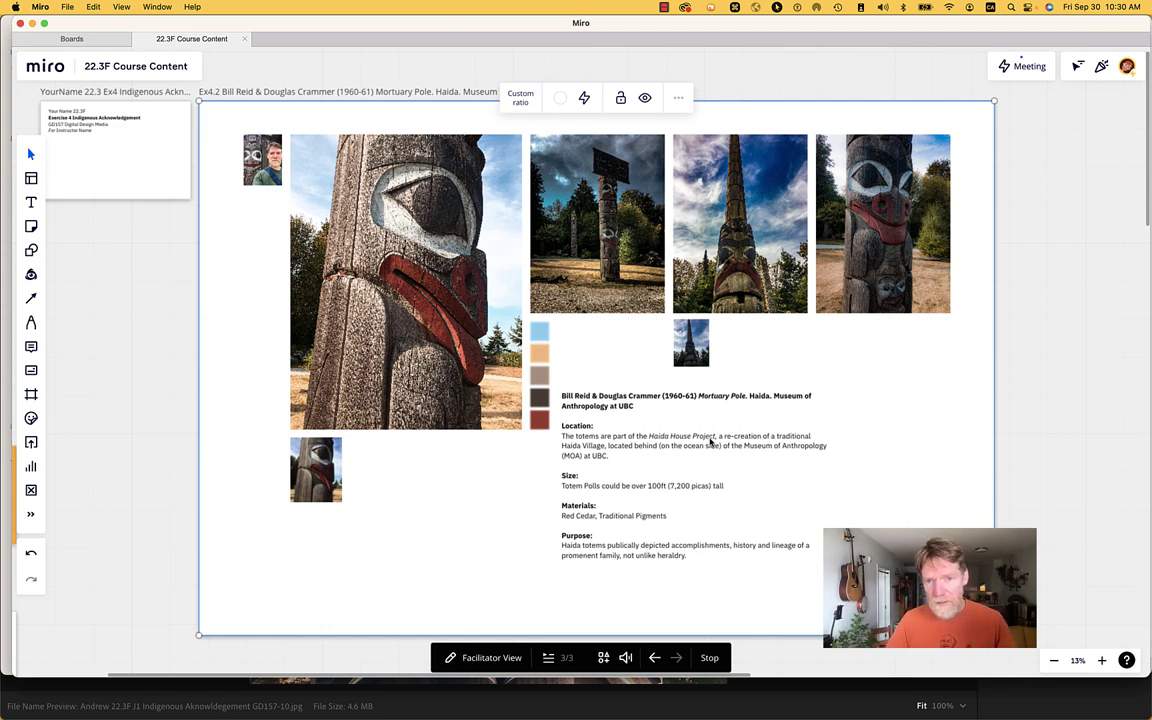
Step: Change the museum abbreviation in the Location paragraph of the Mortuary Pole description to "(MoA)"
mouse_move(633, 444)
mouse_down()
mouse_move(694, 442)
mouse_move(715, 455)
mouse_up()
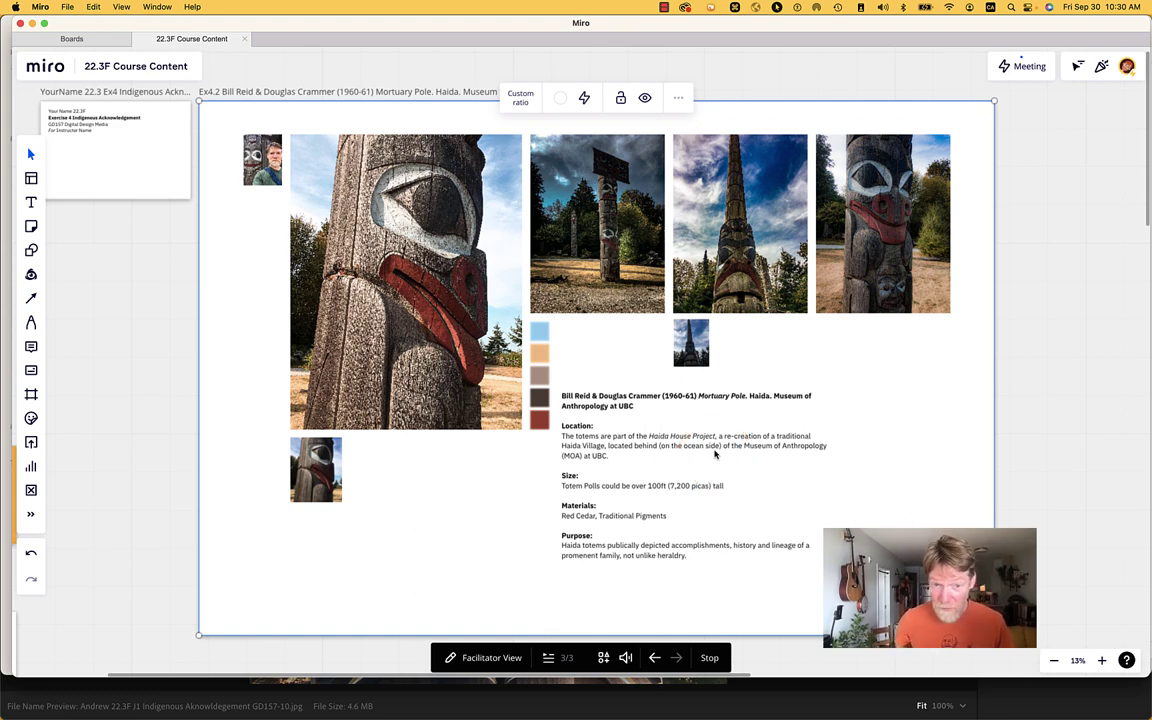
mouse_move(548, 465)
mouse_down()
mouse_move(571, 453)
mouse_move(568, 468)
mouse_move(597, 461)
mouse_move(552, 442)
mouse_up()
click(569, 455)
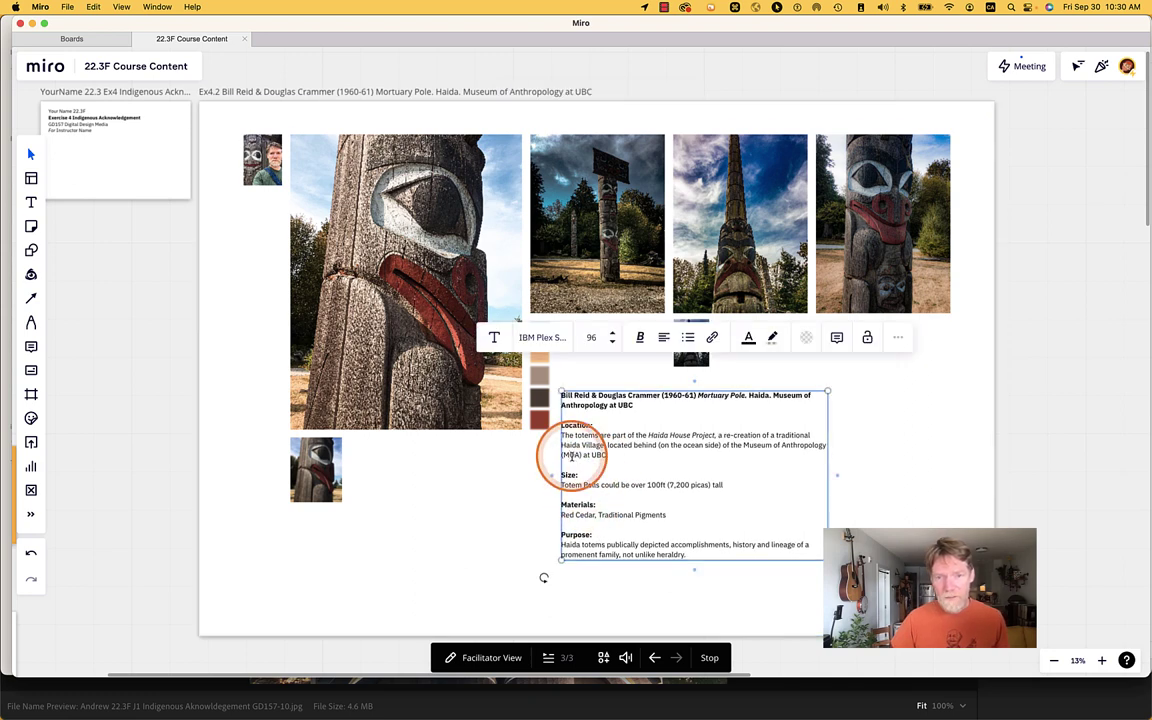
click(572, 455)
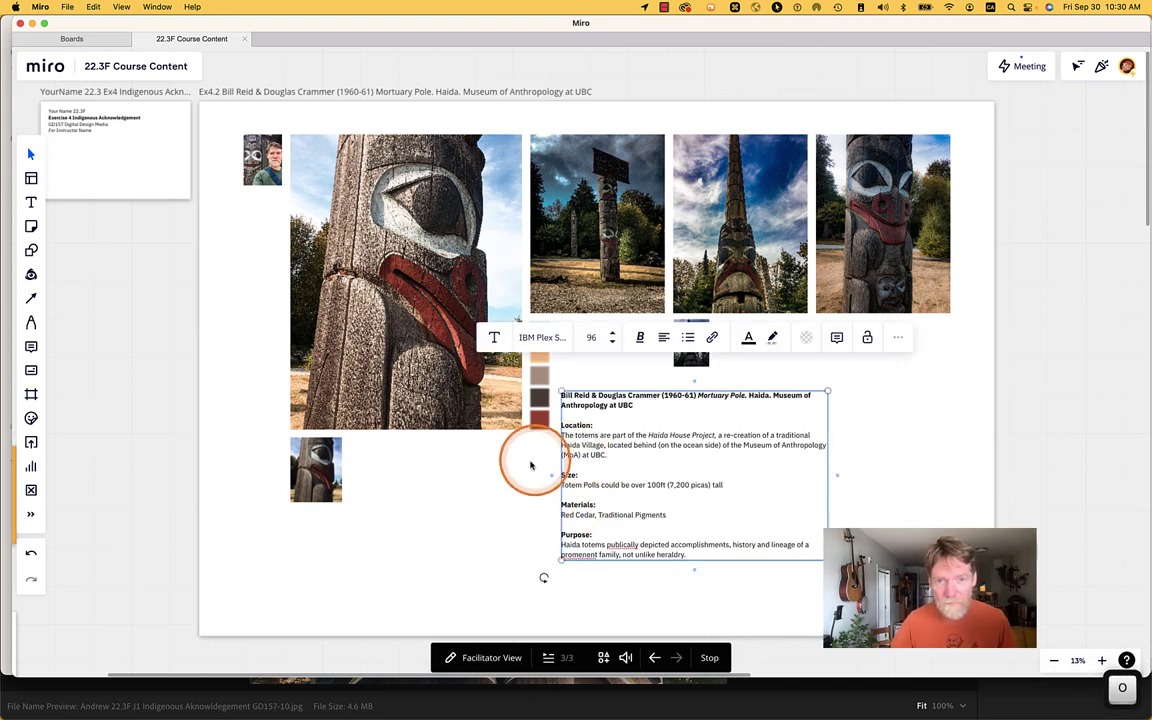
click(531, 465)
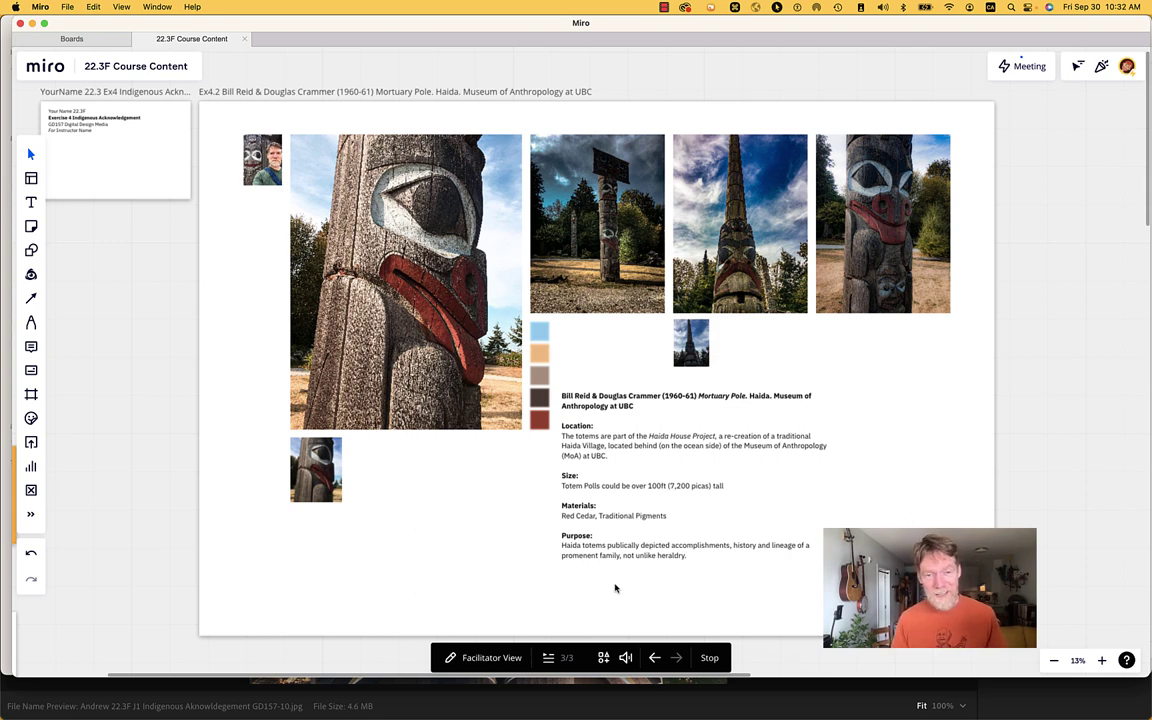
Step: Select the Colour Samples.pdf swatches beside the large totem photo, and hide Miro to switch to the assignment page in Safari
click(603, 173)
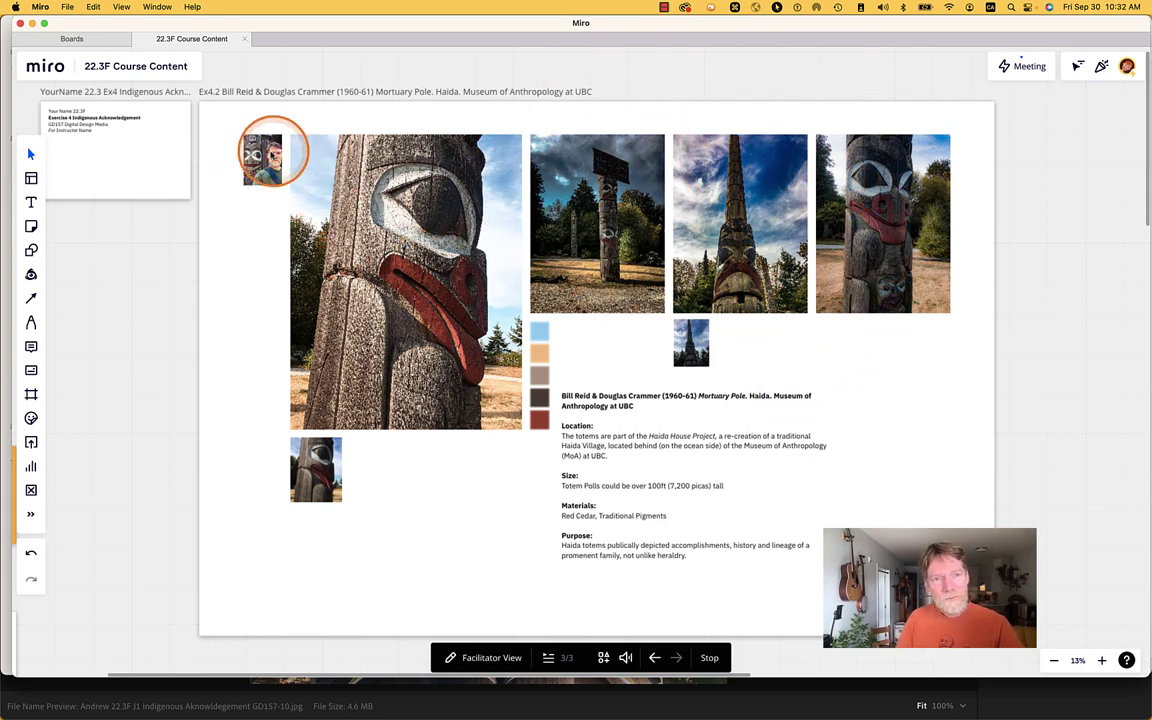
click(538, 399)
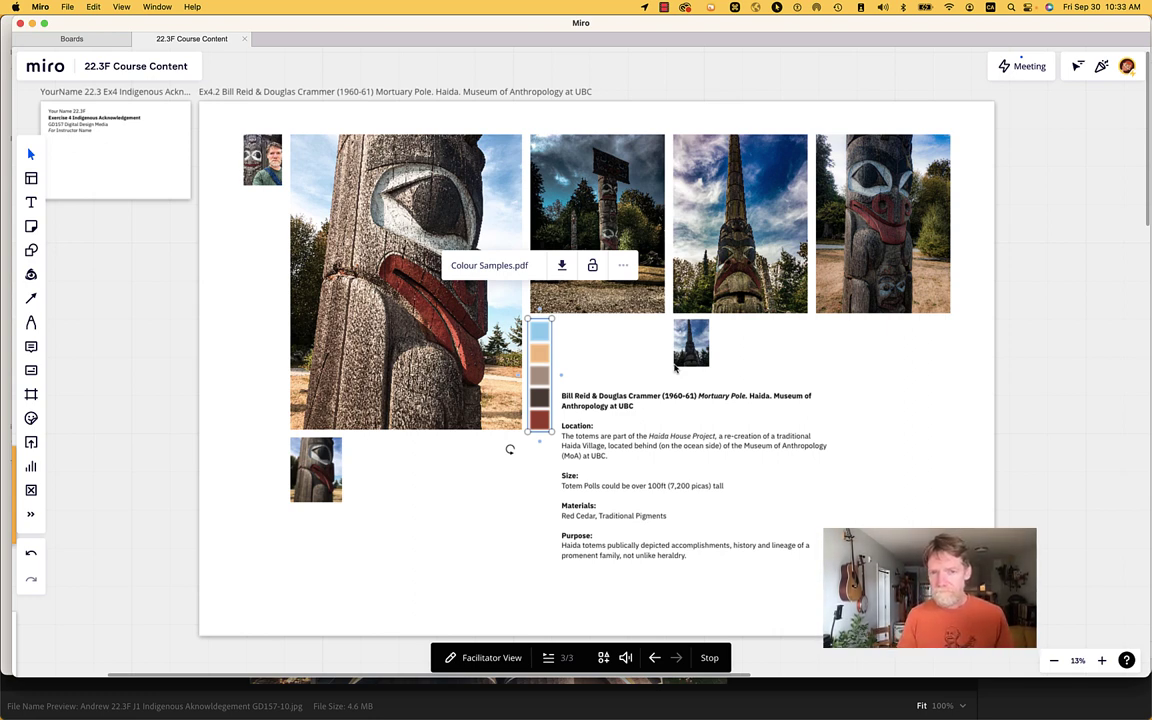
click(40, 7)
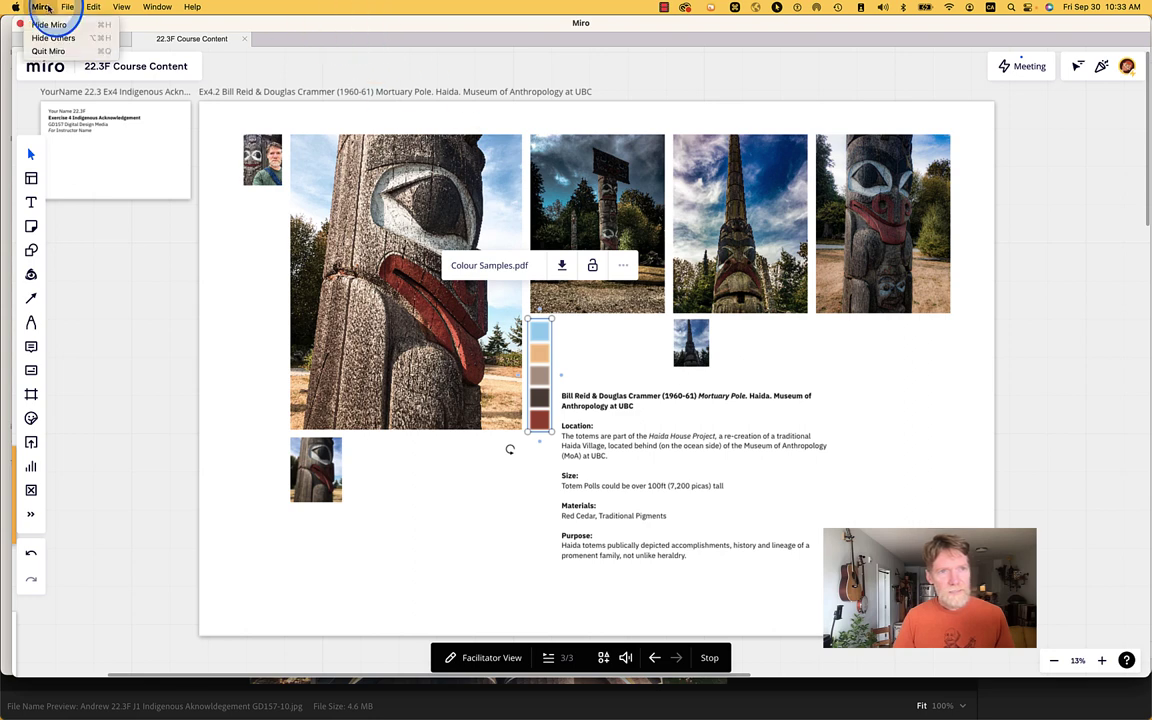
click(49, 25)
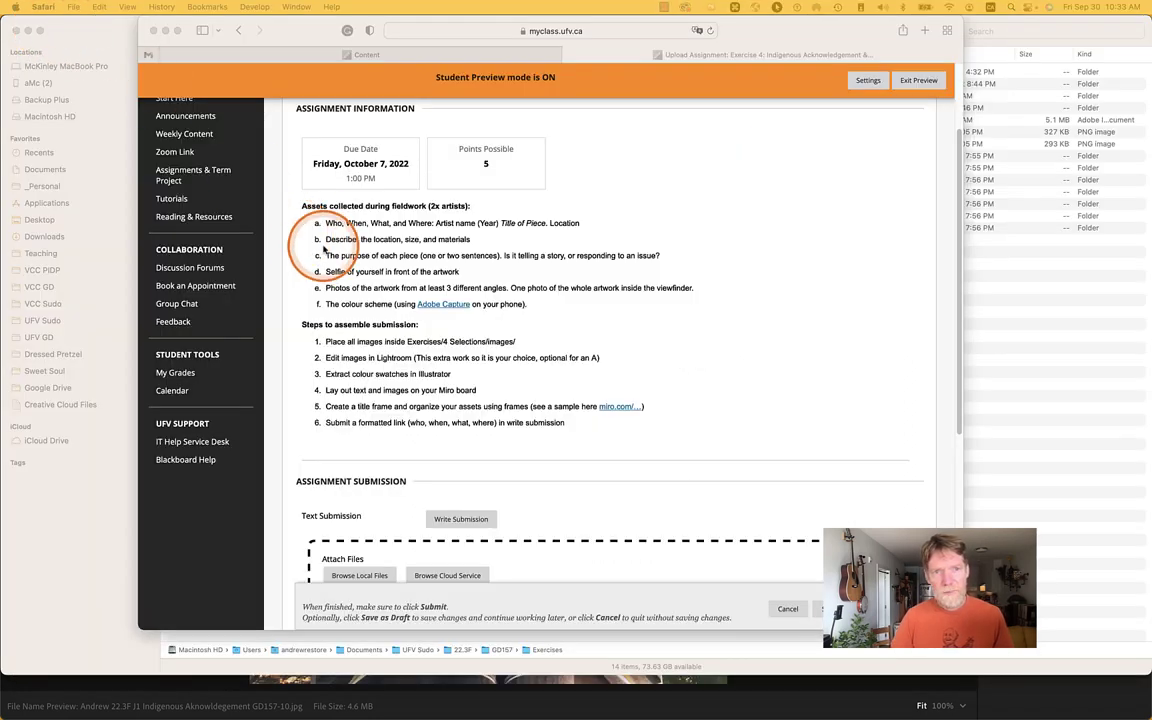
Step: Review the assets required from fieldwork, highlighting the artist credit, description, selfie, photo-angle and colour-scheme items
click(330, 228)
drag(352, 224, 596, 223)
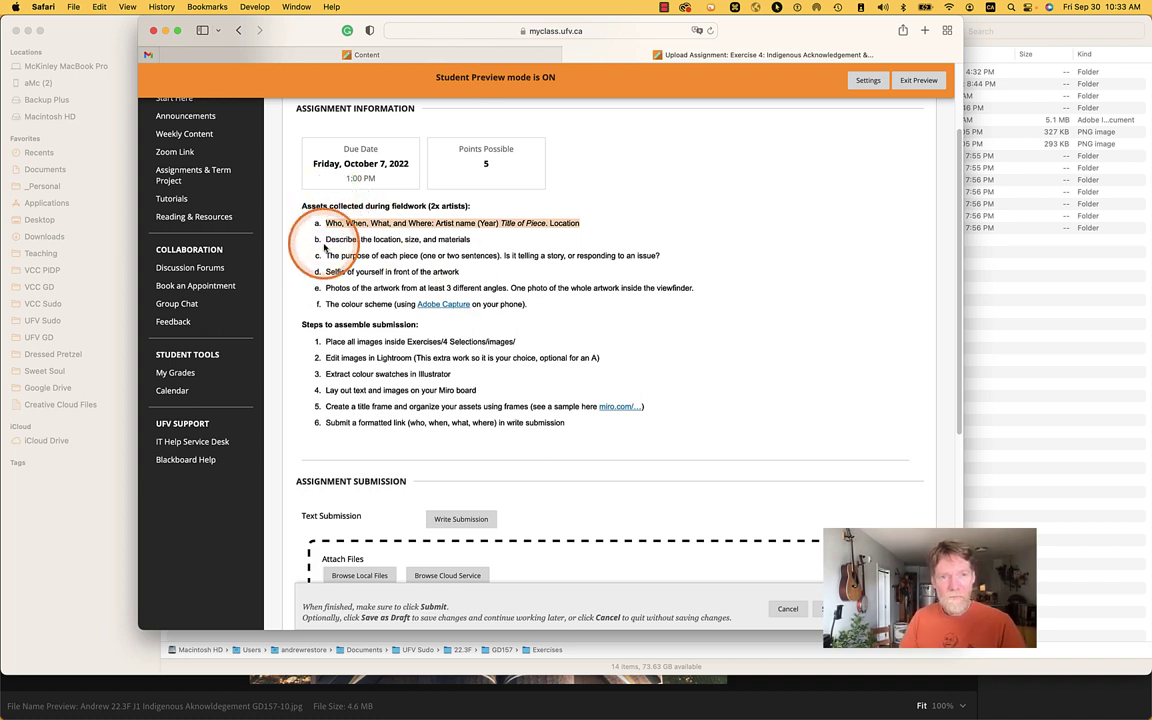
drag(303, 239, 470, 240)
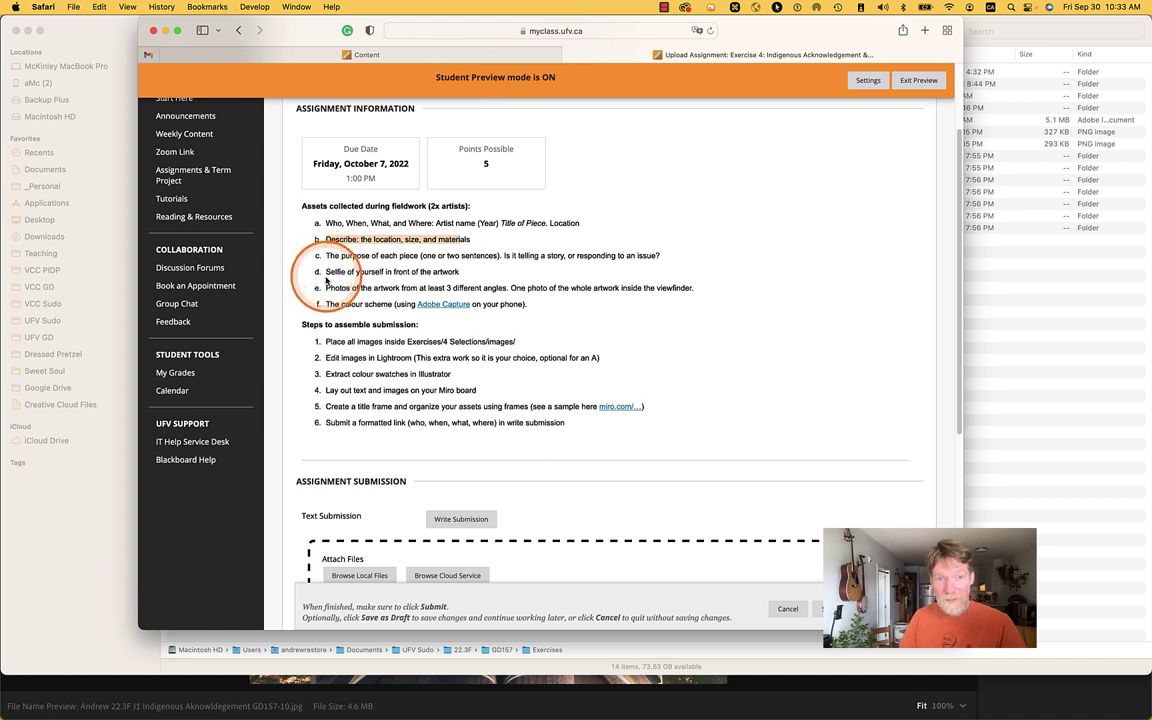
drag(325, 272, 708, 296)
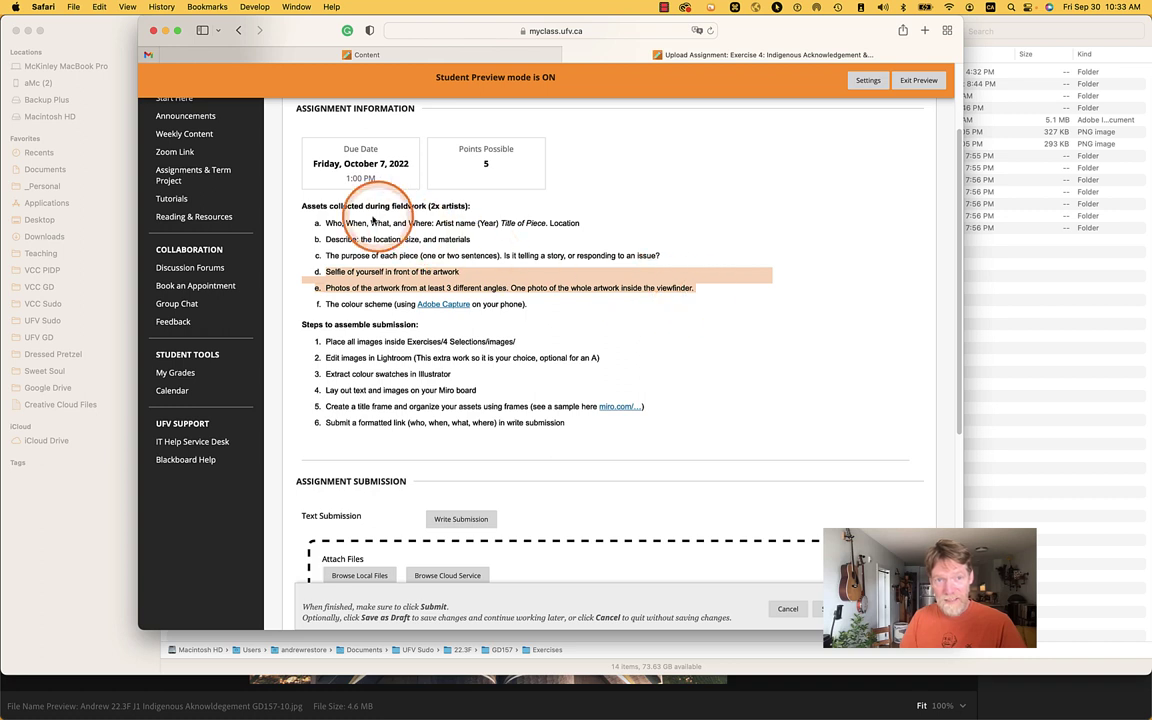
drag(303, 221, 585, 224)
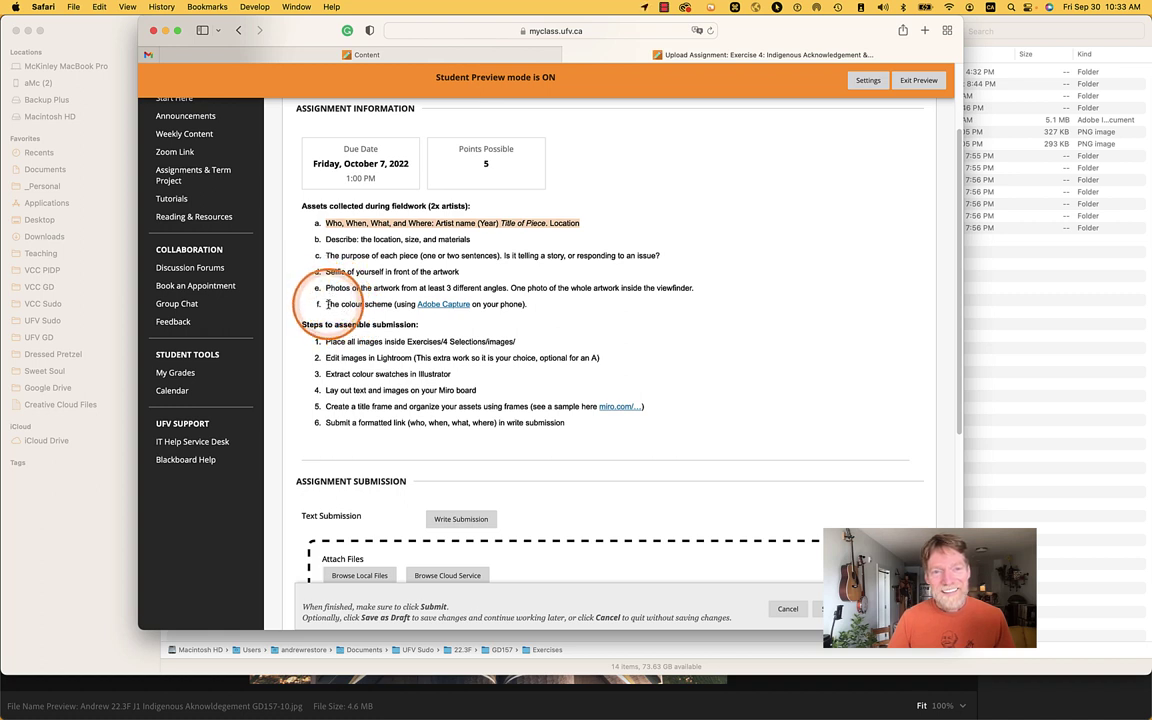
drag(327, 304, 530, 303)
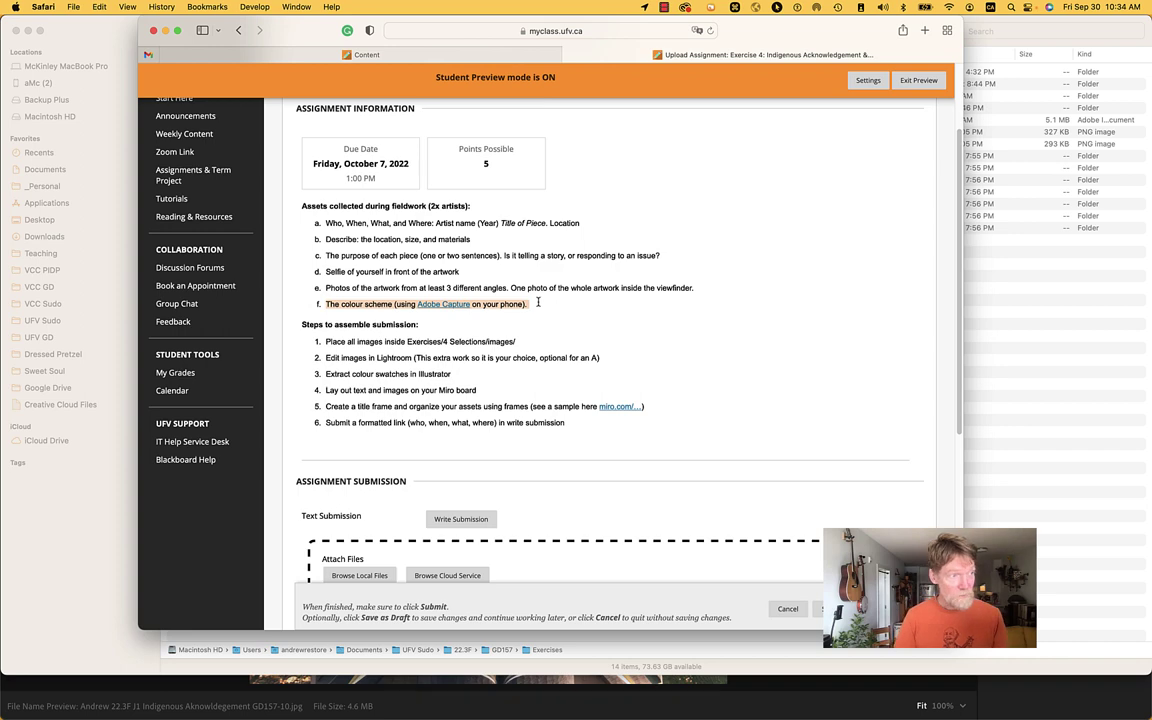
click(485, 271)
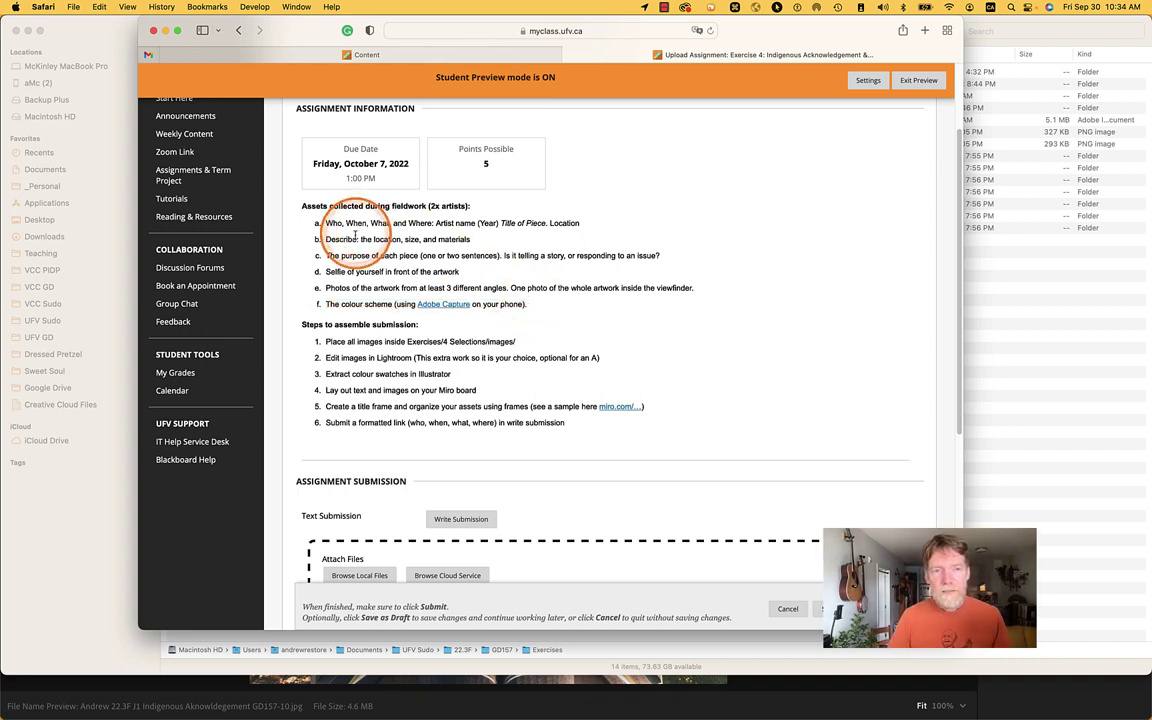
Step: Review the steps to assemble the submission, from placing images in the Selections folder to submitting a formatted link
scroll(330, 345, down, 2)
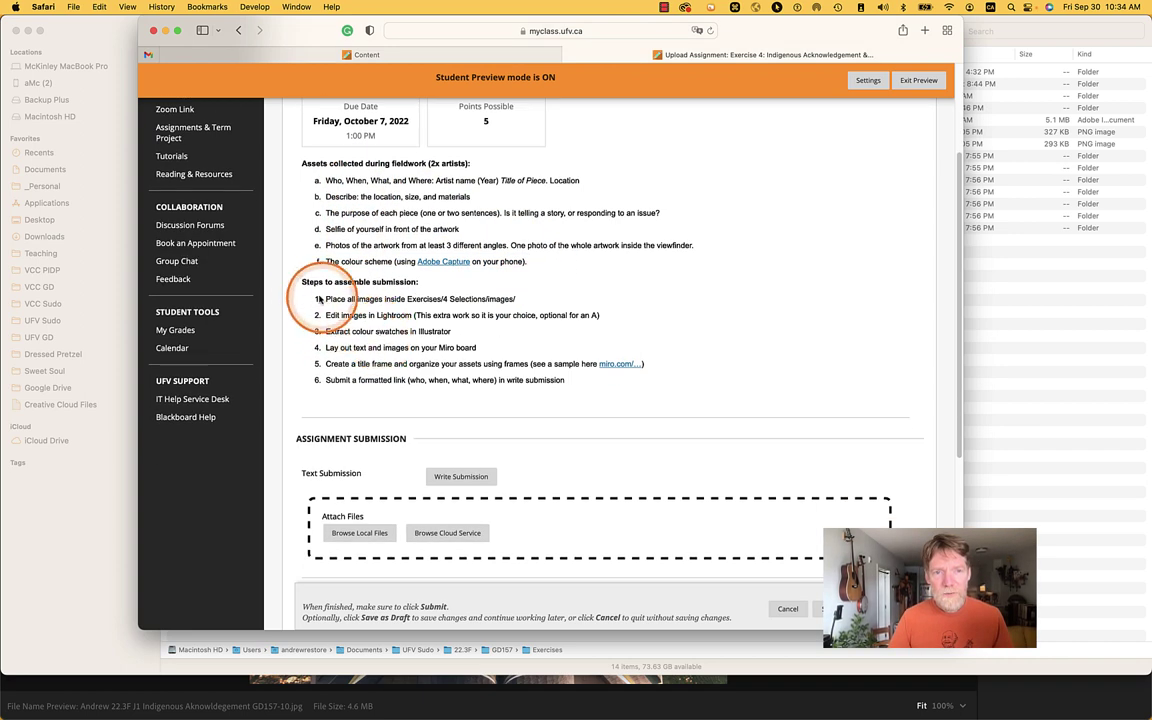
scroll(385, 285, down, 3)
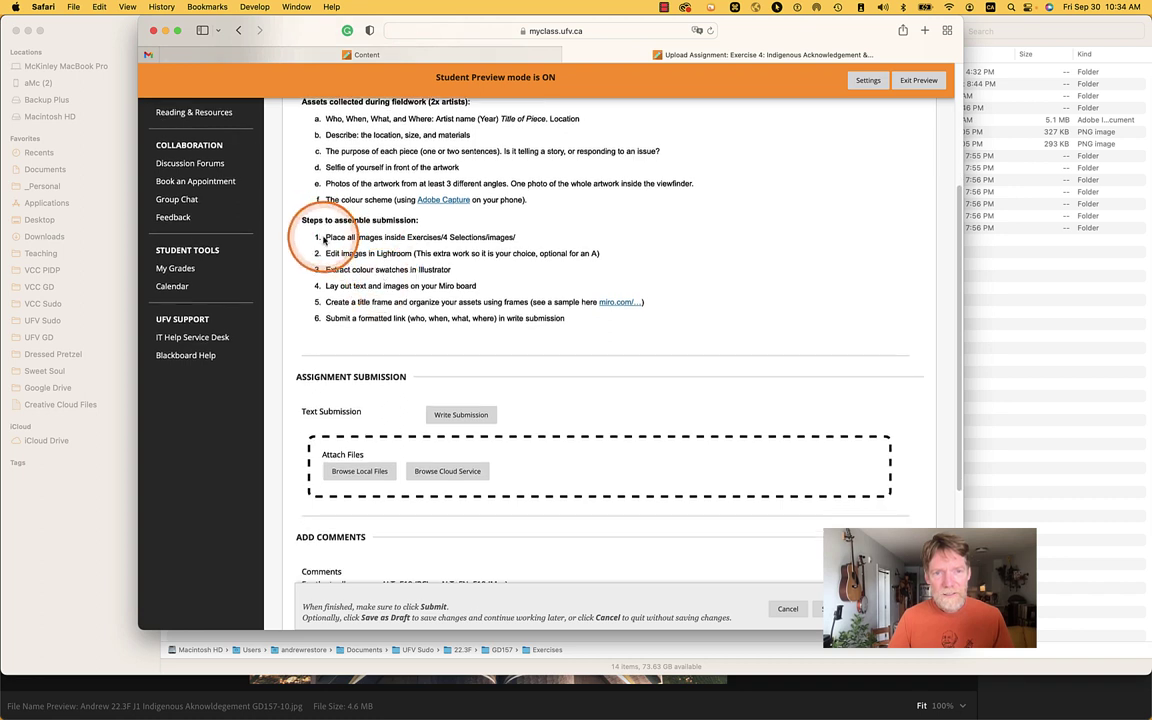
drag(326, 240, 519, 237)
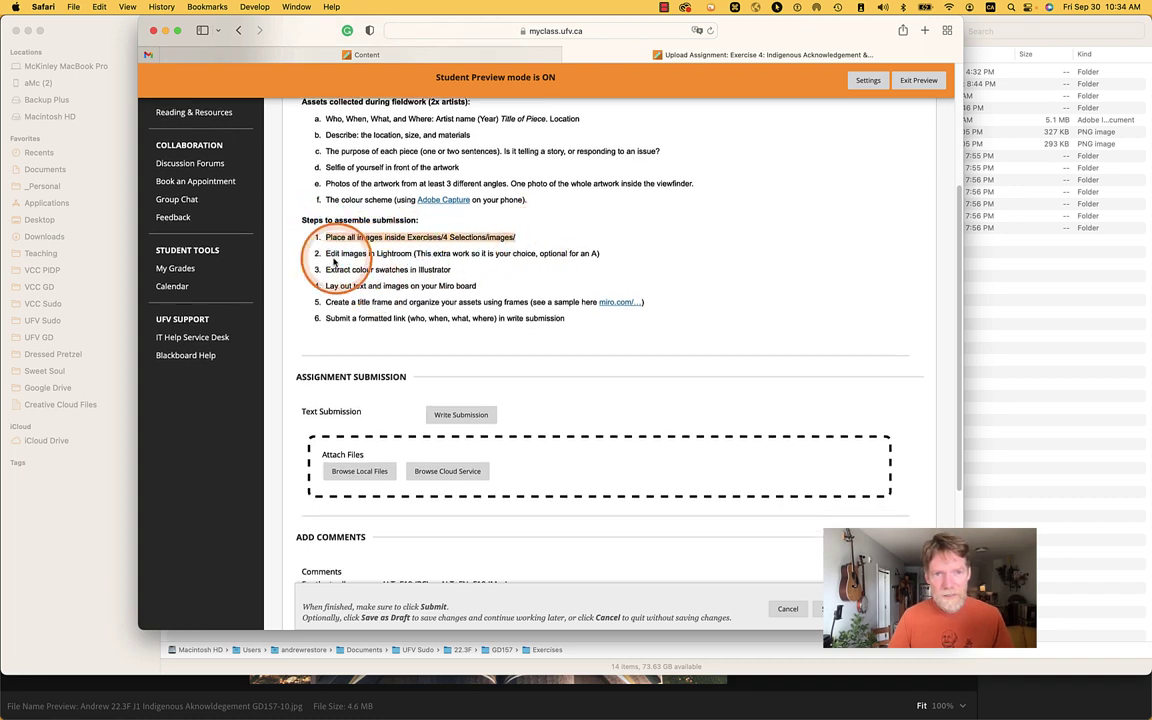
drag(326, 254, 600, 253)
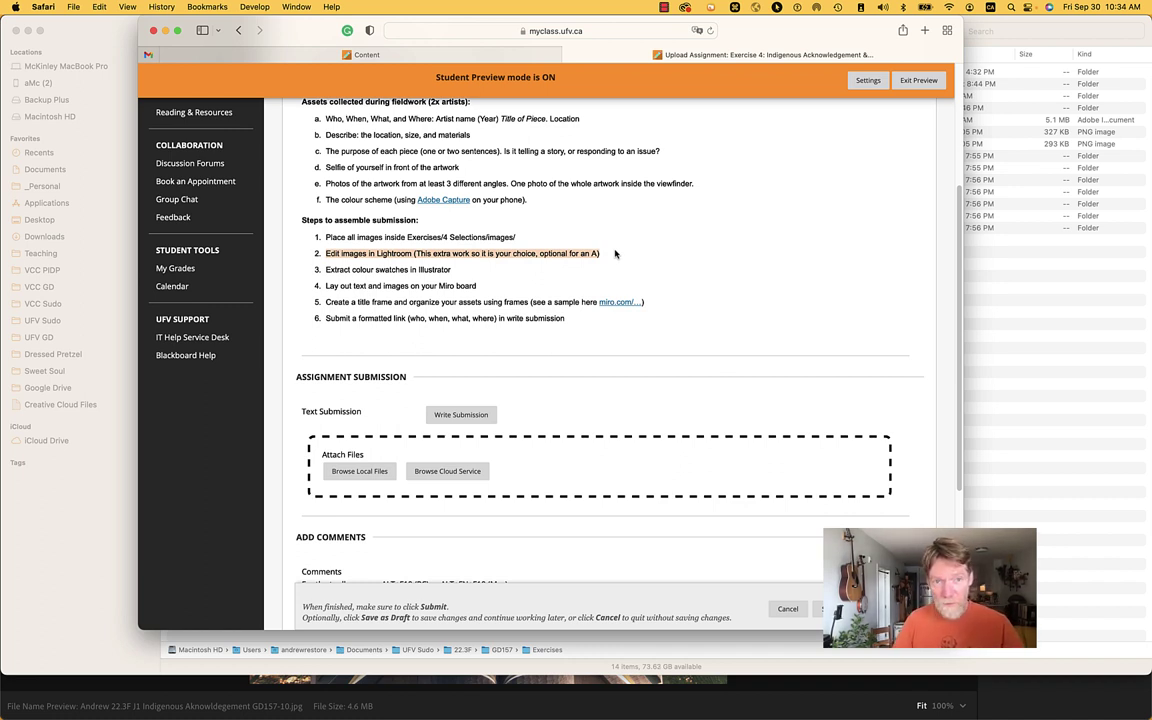
click(326, 269)
mouse_move(326, 269)
mouse_down()
mouse_move(310, 262)
mouse_move(415, 240)
mouse_move(340, 250)
mouse_move(343, 288)
mouse_move(318, 242)
mouse_move(312, 264)
mouse_move(327, 288)
mouse_move(302, 262)
mouse_move(328, 288)
mouse_move(306, 259)
mouse_move(488, 288)
mouse_up()
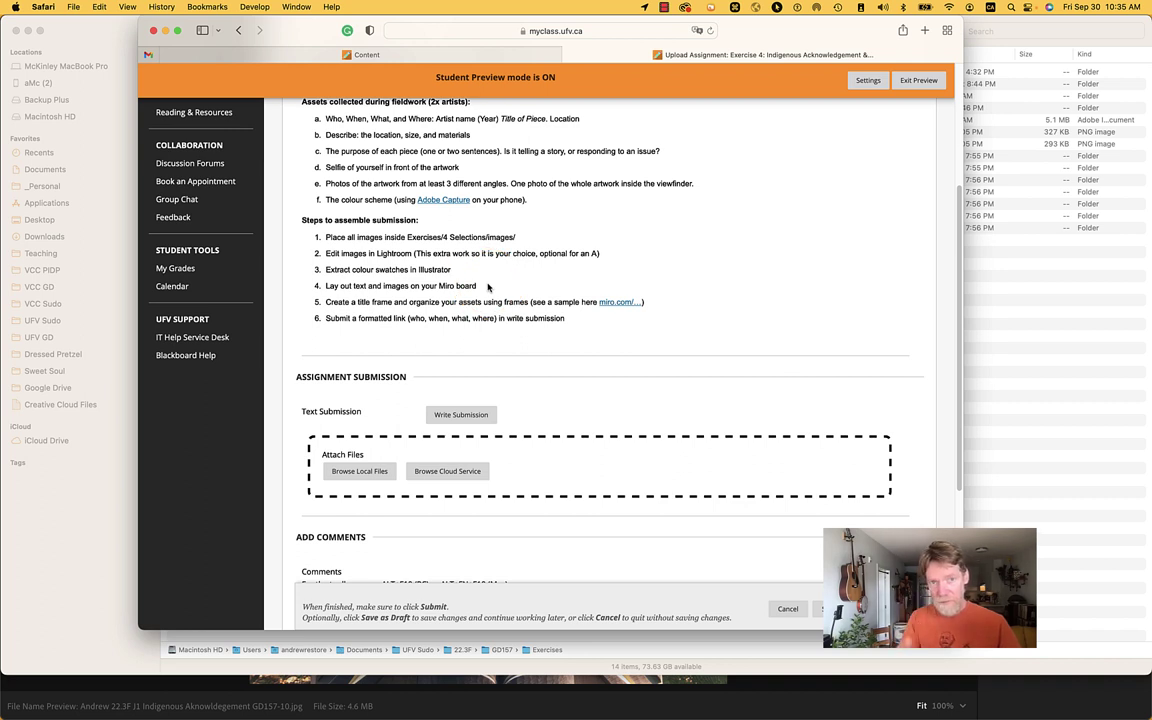
mouse_move(308, 326)
mouse_down()
mouse_move(308, 290)
mouse_move(325, 303)
mouse_move(318, 286)
mouse_move(405, 298)
mouse_move(468, 284)
mouse_move(531, 307)
mouse_up()
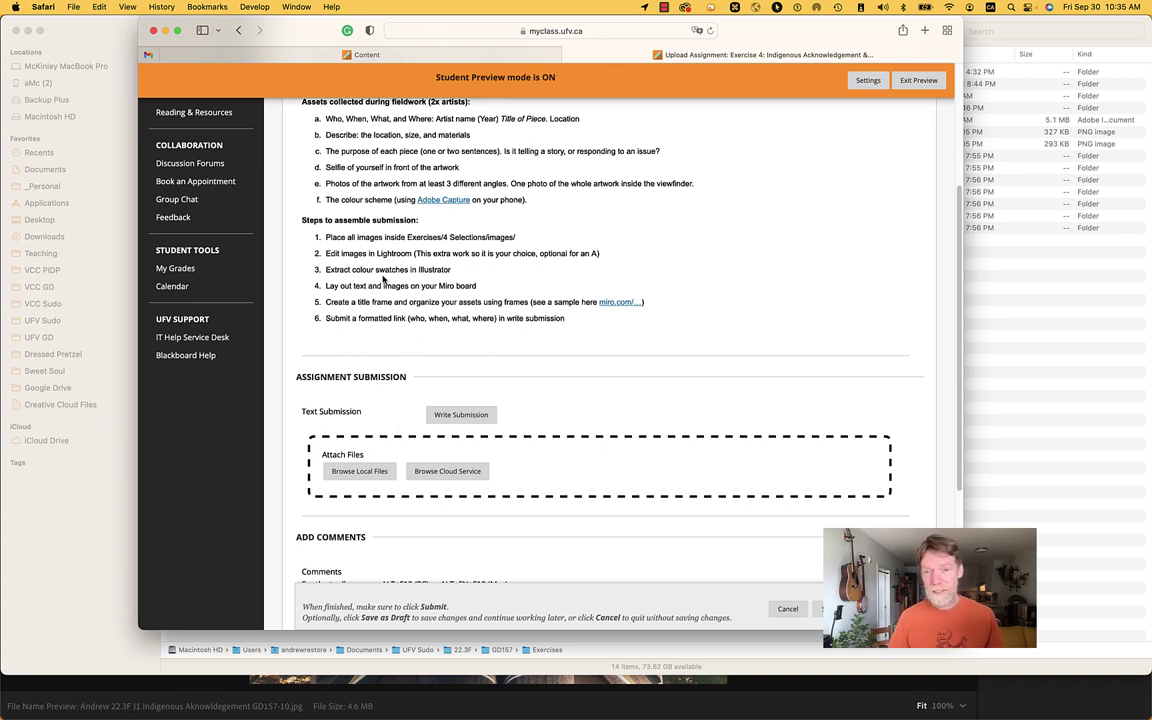
click(594, 253)
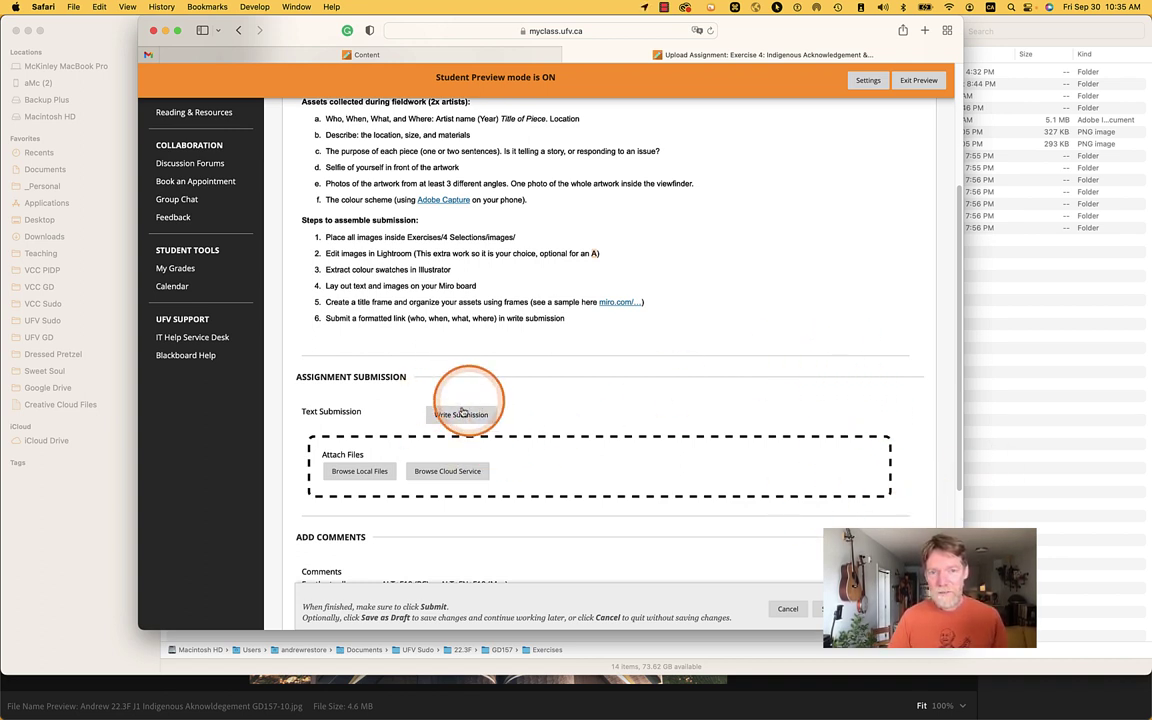
Step: Switch to Finder, go up to the GD157 folder, and collapse and re-expand its Exercises folder
click(795, 9)
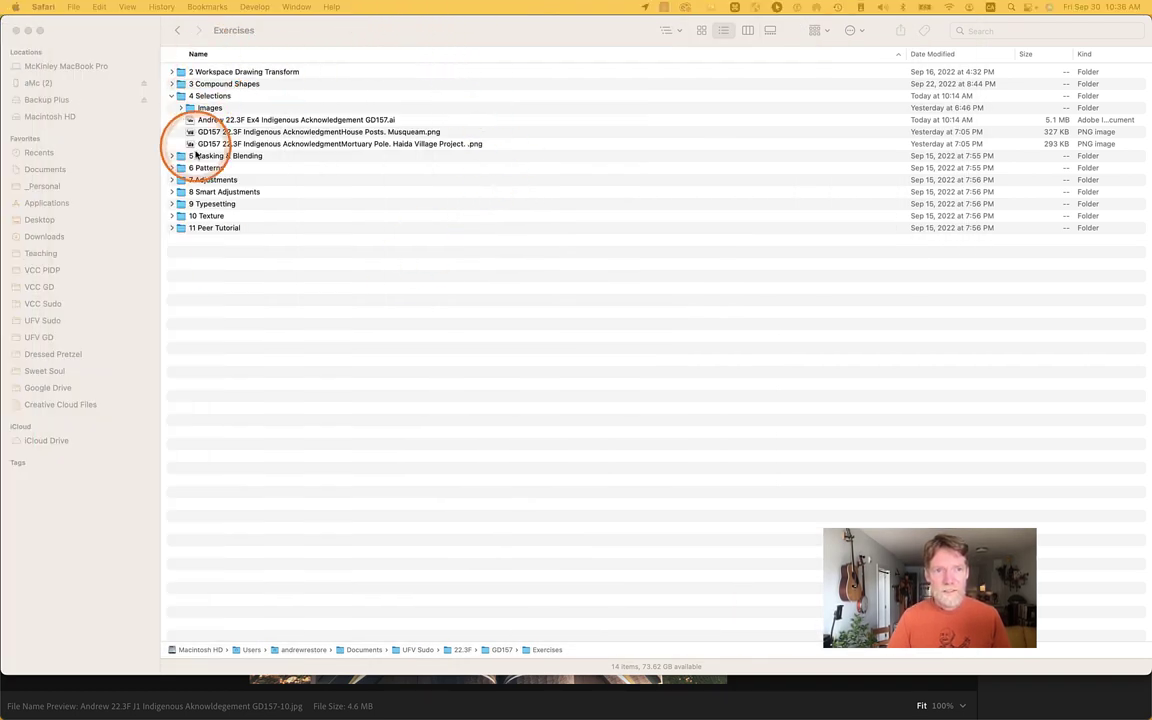
click(345, 33)
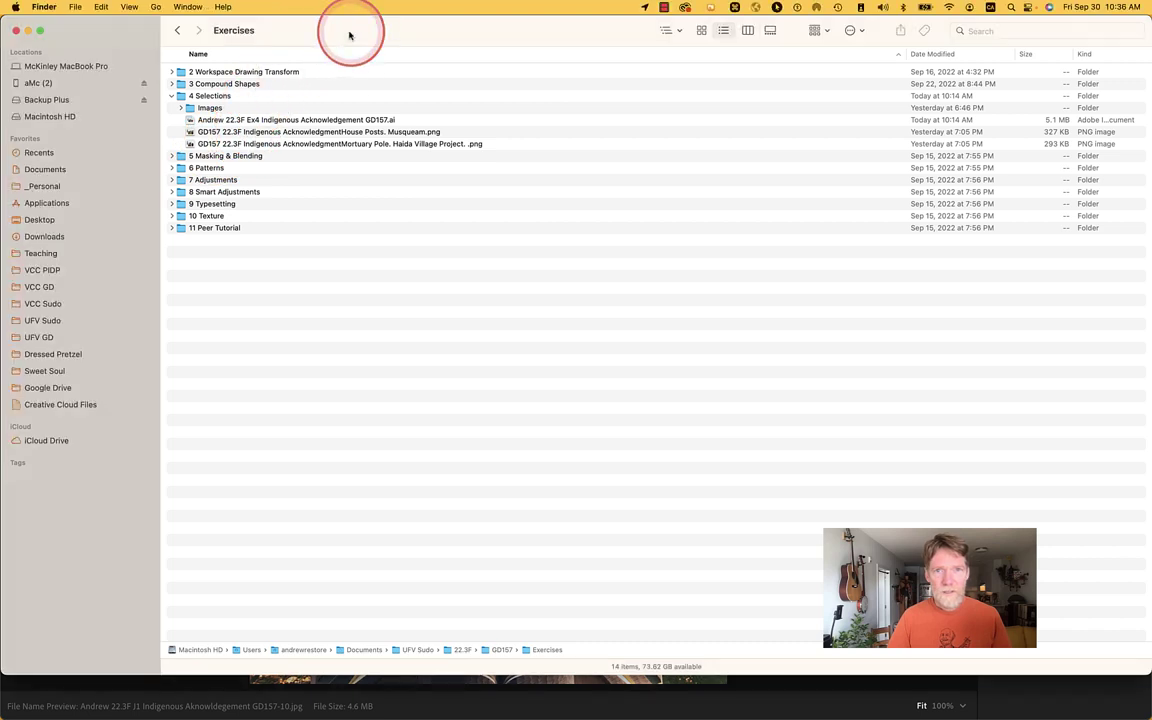
click(668, 31)
click(691, 66)
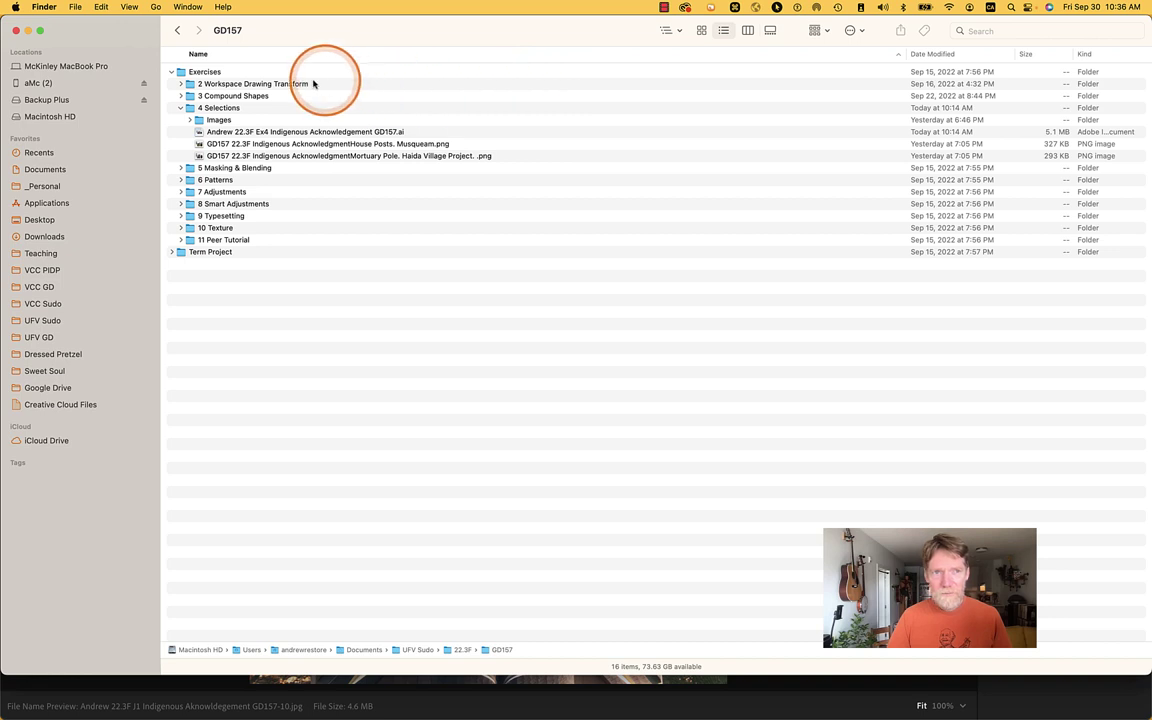
click(171, 72)
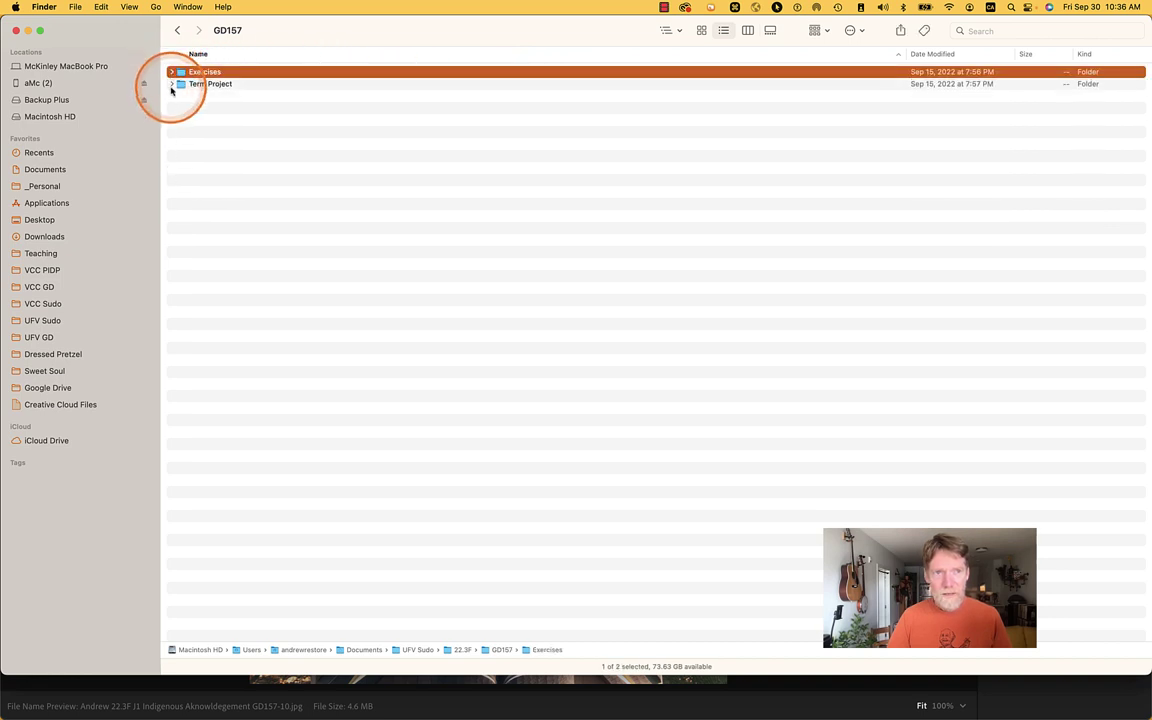
click(171, 72)
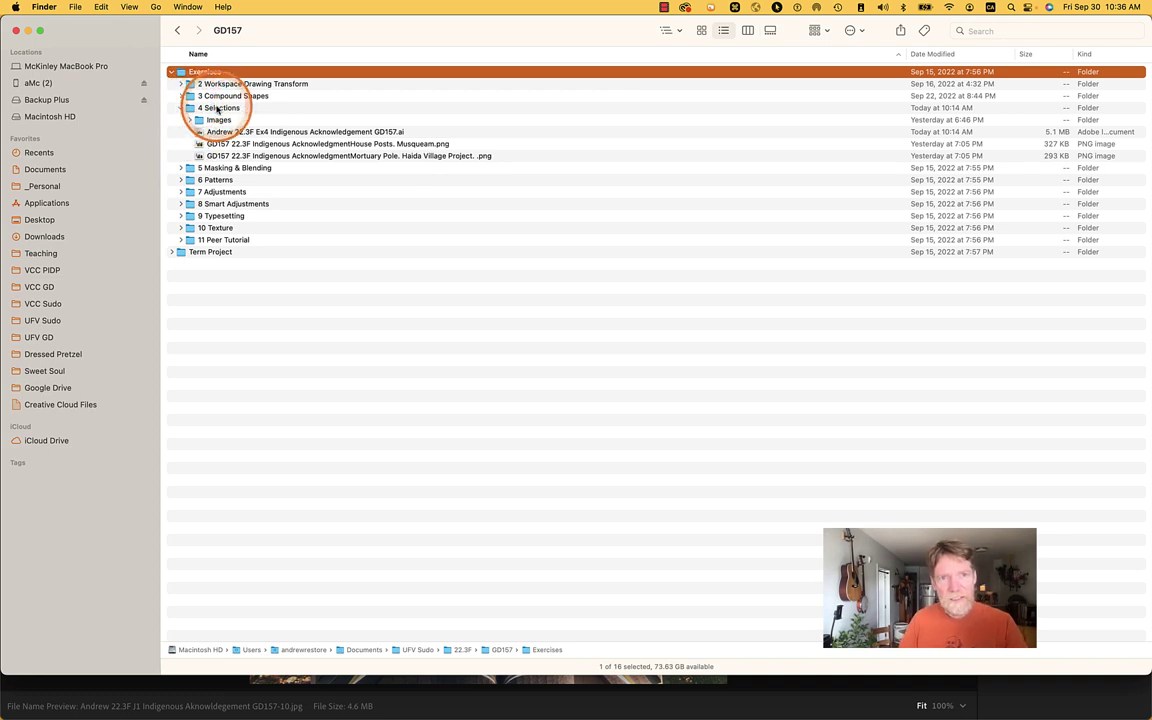
Step: Inspect the Illustrator file in 4 Selections, and expand the Images folder and its Haida Mortuary Pole subfolder
click(218, 108)
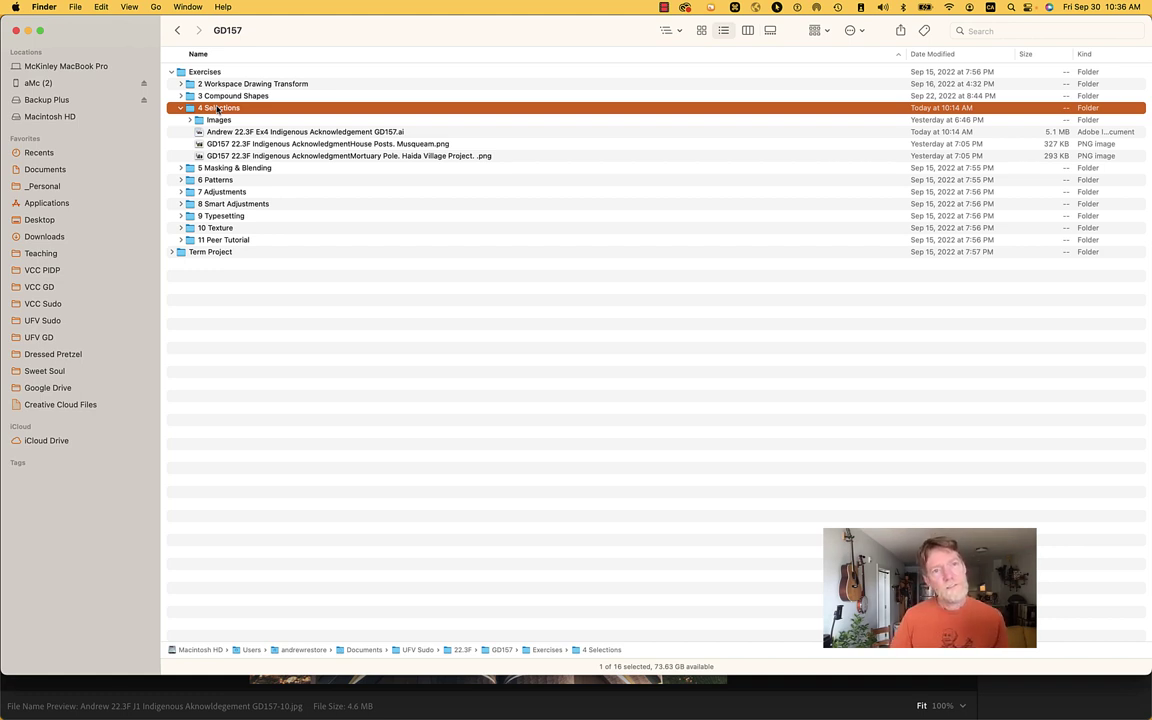
click(218, 110)
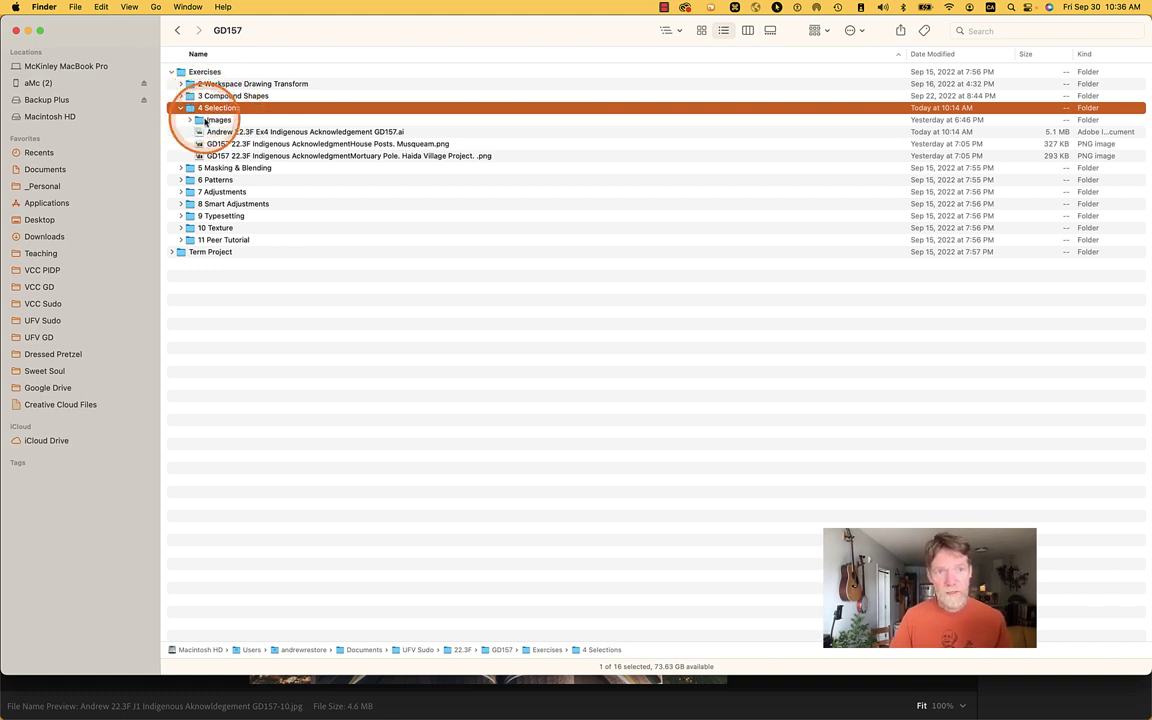
click(385, 132)
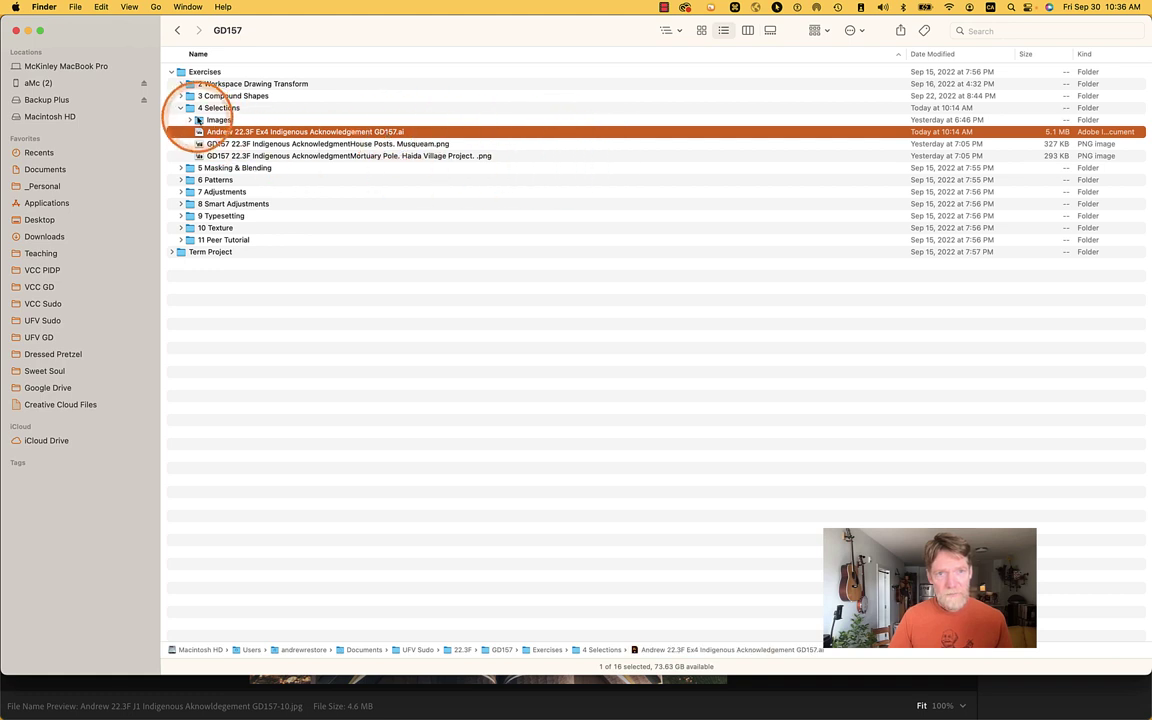
click(190, 120)
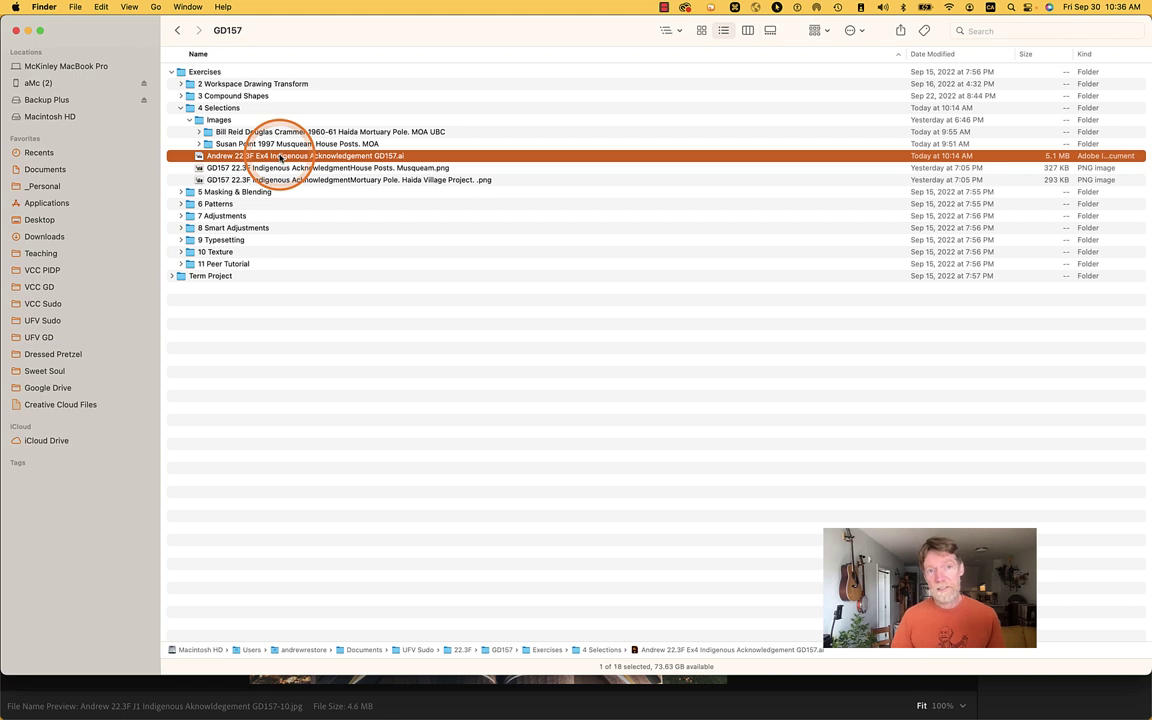
click(200, 133)
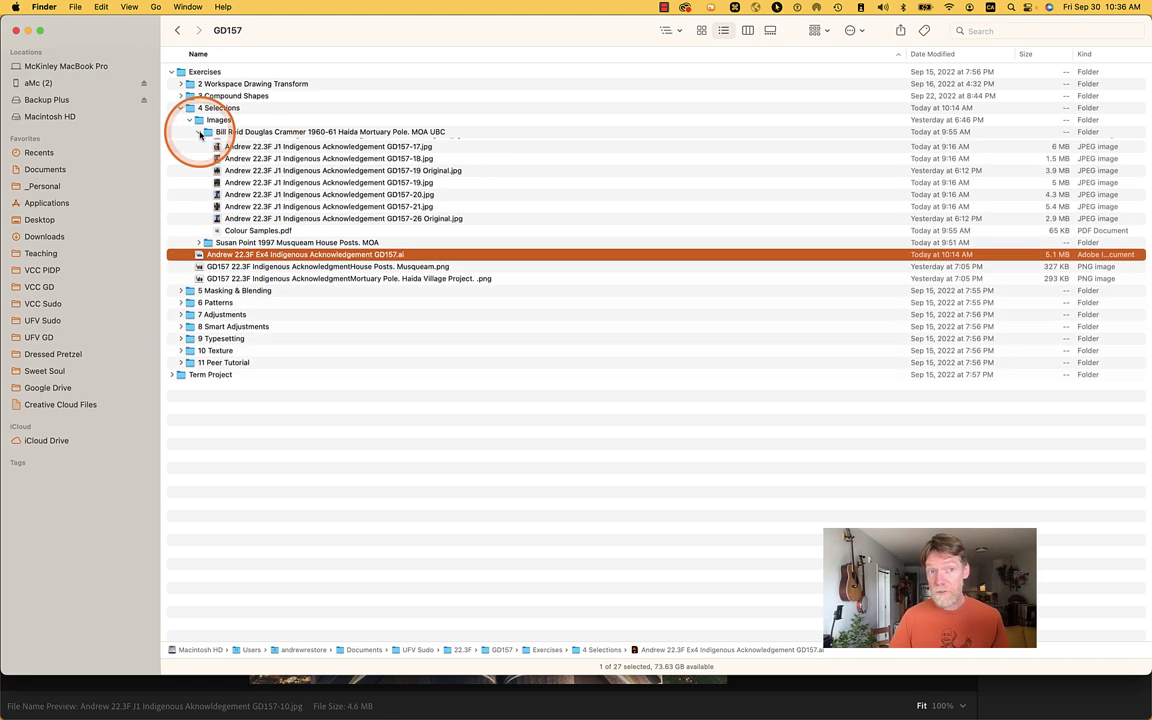
Step: Select each artwork's image folder in turn, open the Haida Mortuary Pole folder, and go back up to 4 Selections
click(250, 132)
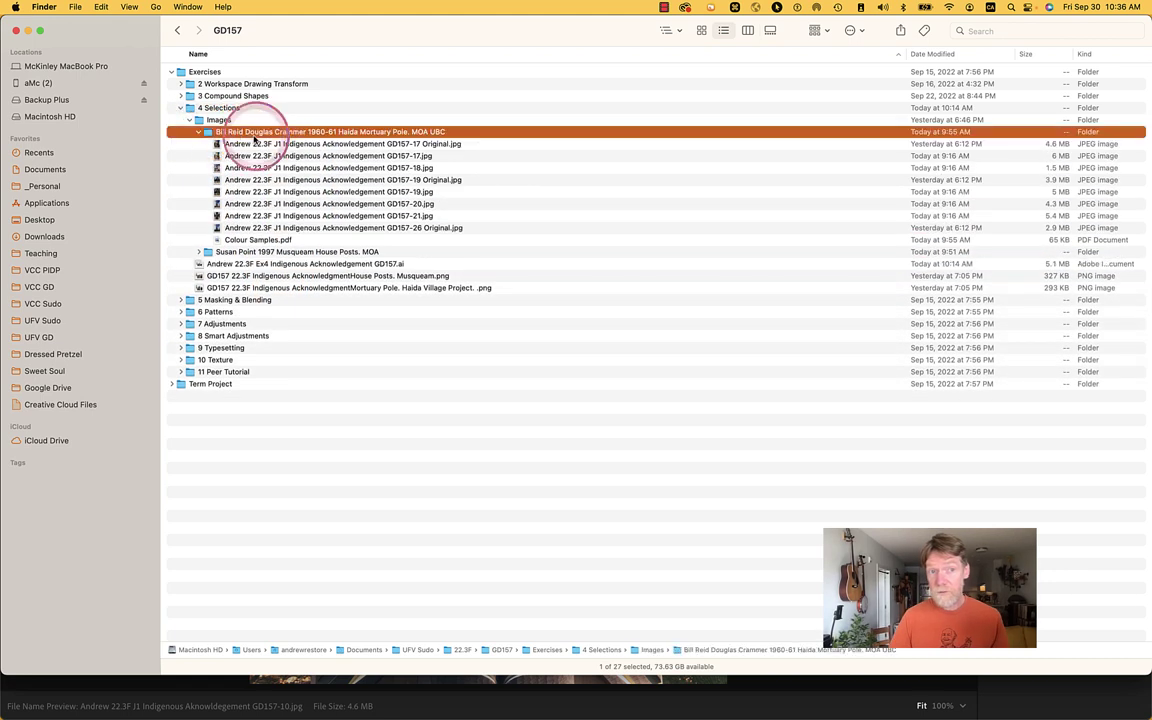
click(240, 252)
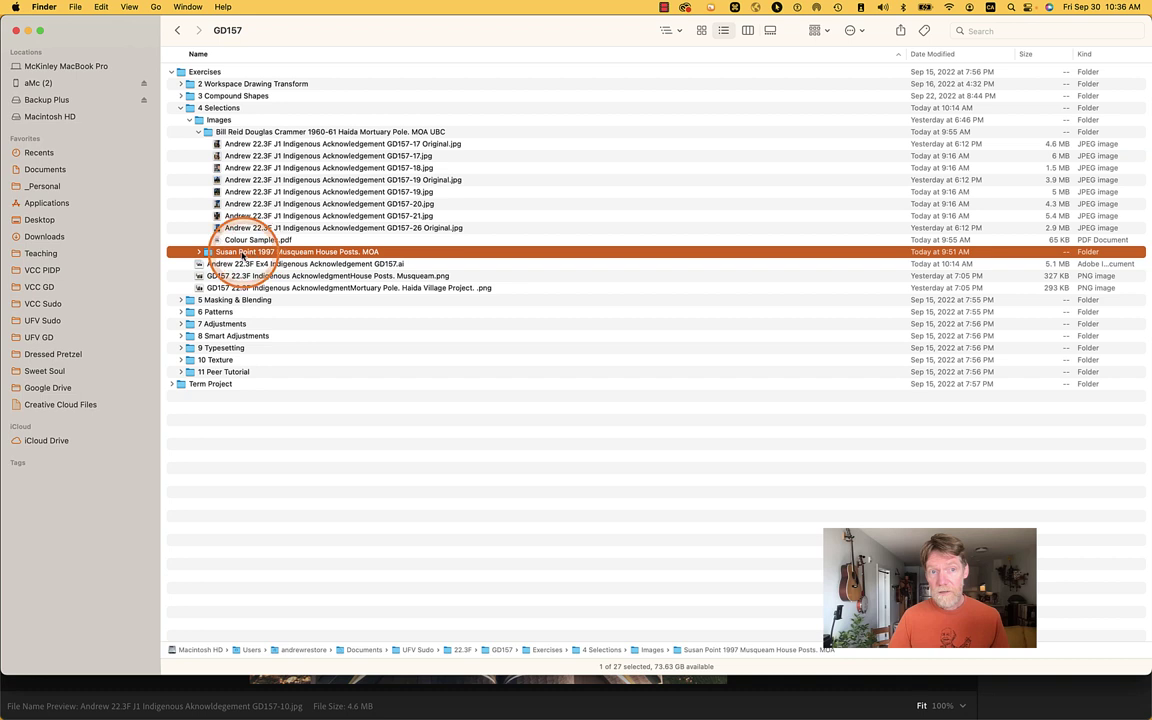
click(215, 132)
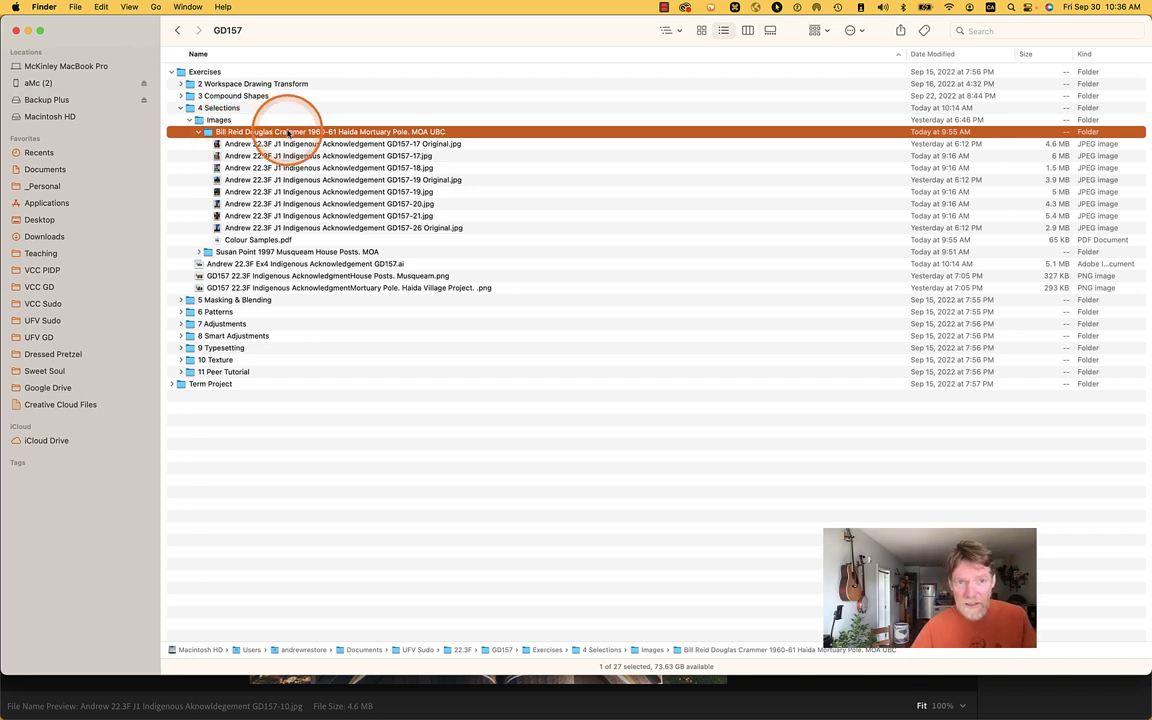
double_click(245, 132)
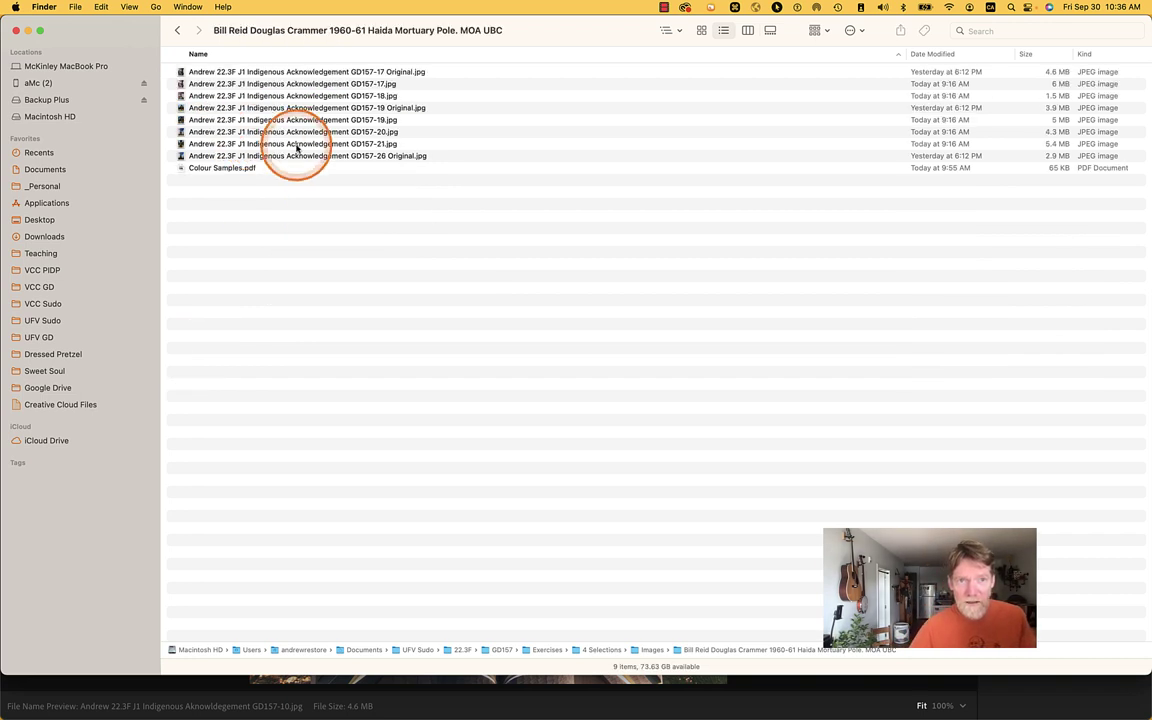
key(super+Up)
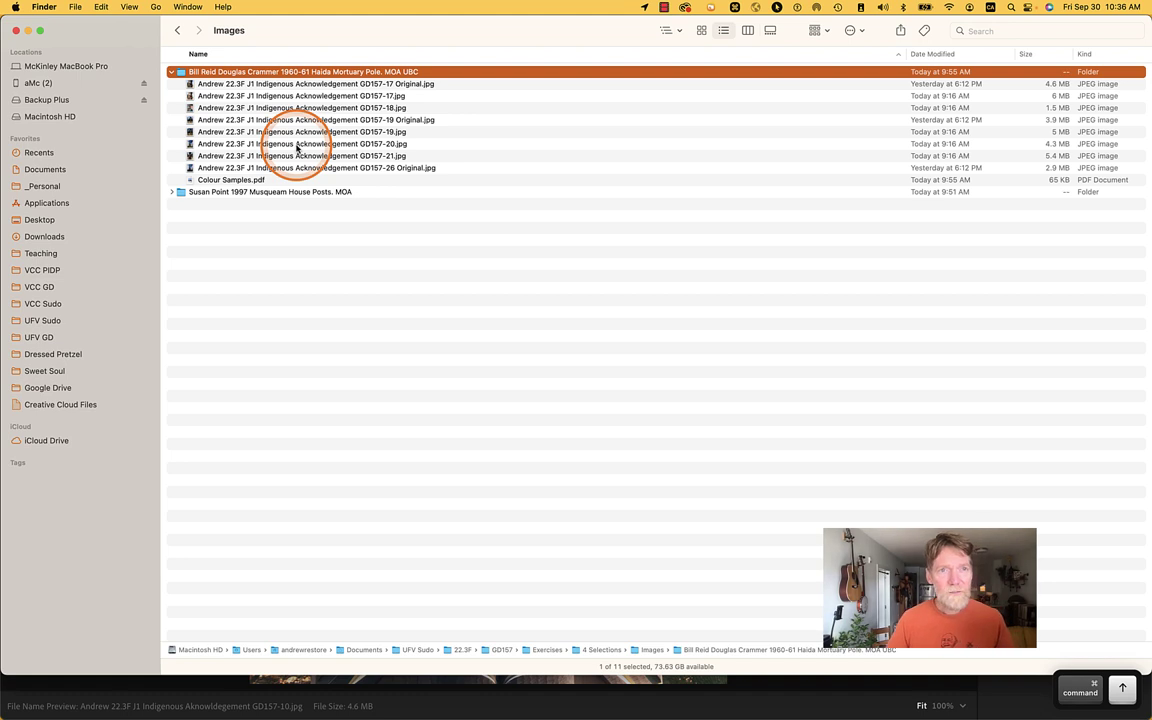
key(super+Up)
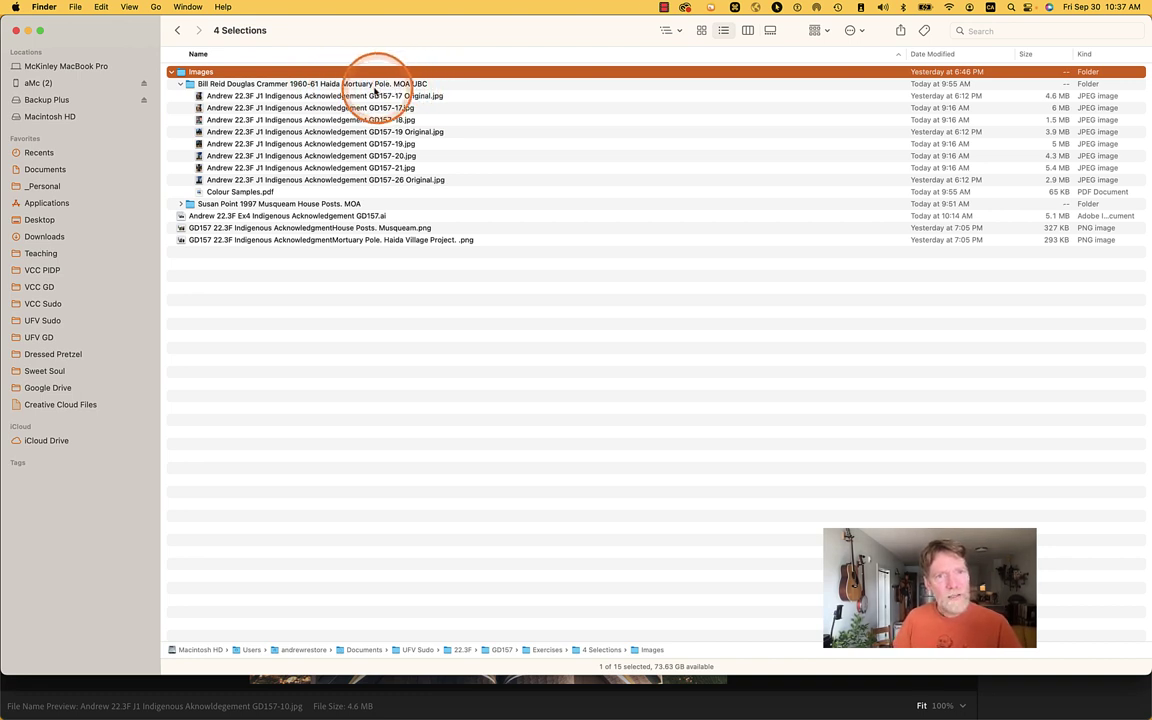
Step: Preview the GD157-17 Original photo and its edited version GD157-17 in the Haida Mortuary Pole folder, and close the preview
click(222, 97)
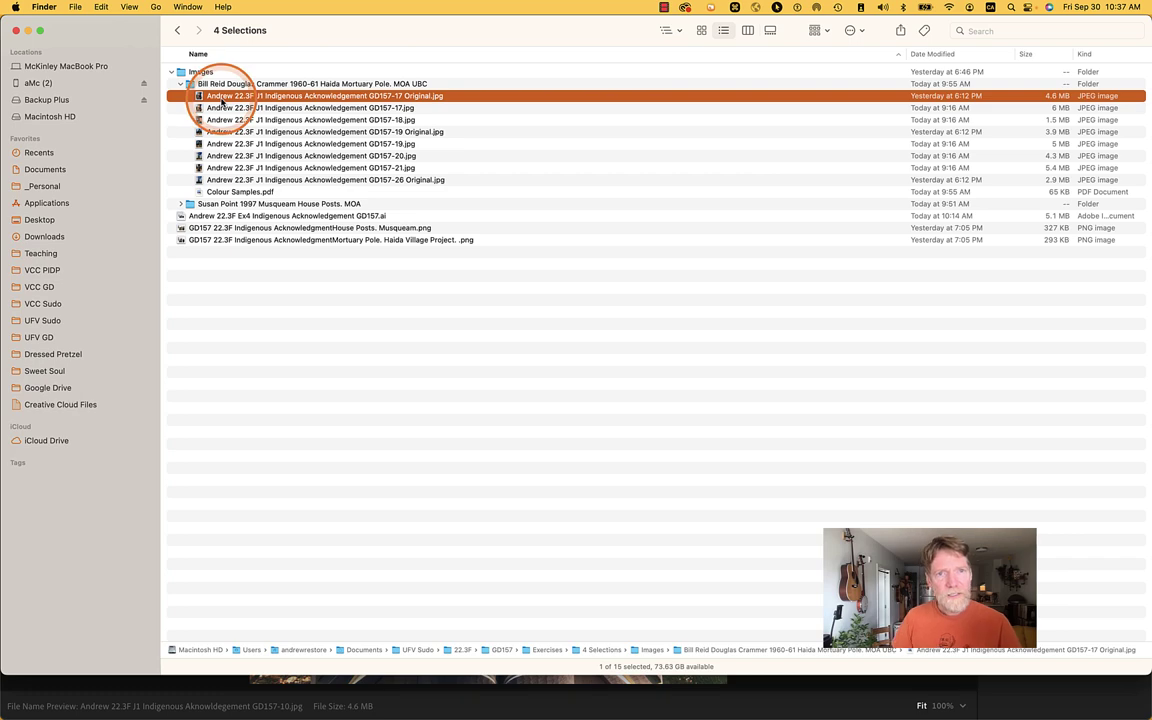
key(Down)
key(Up)
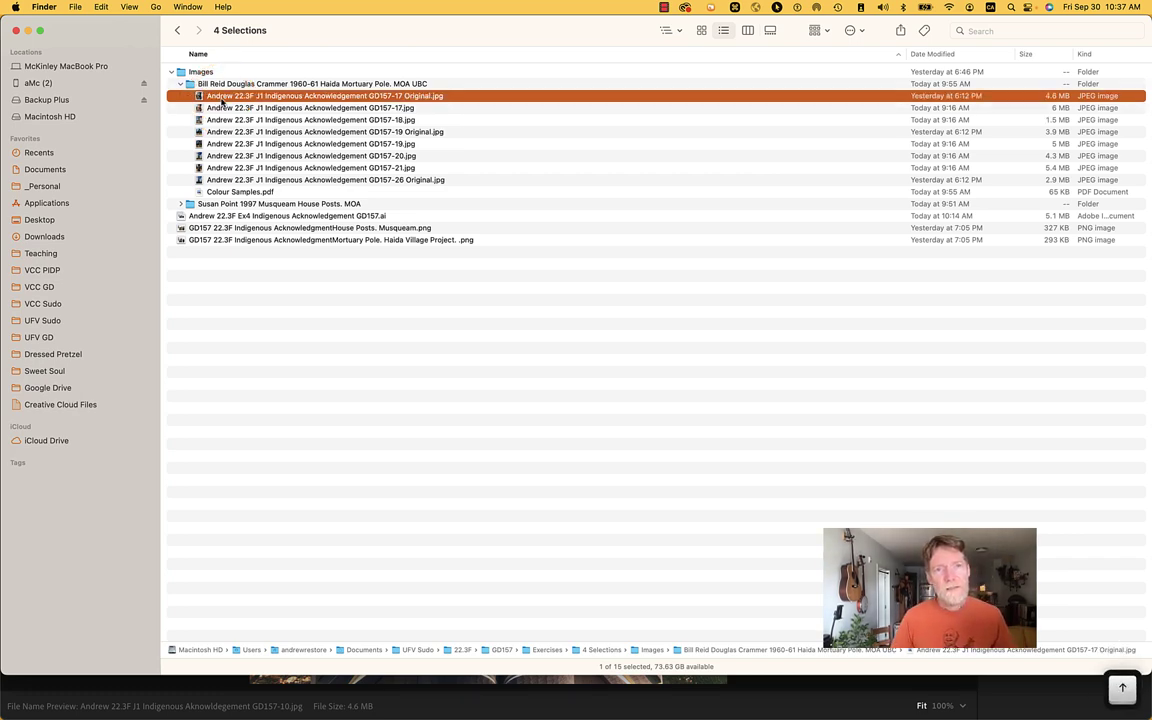
key(space)
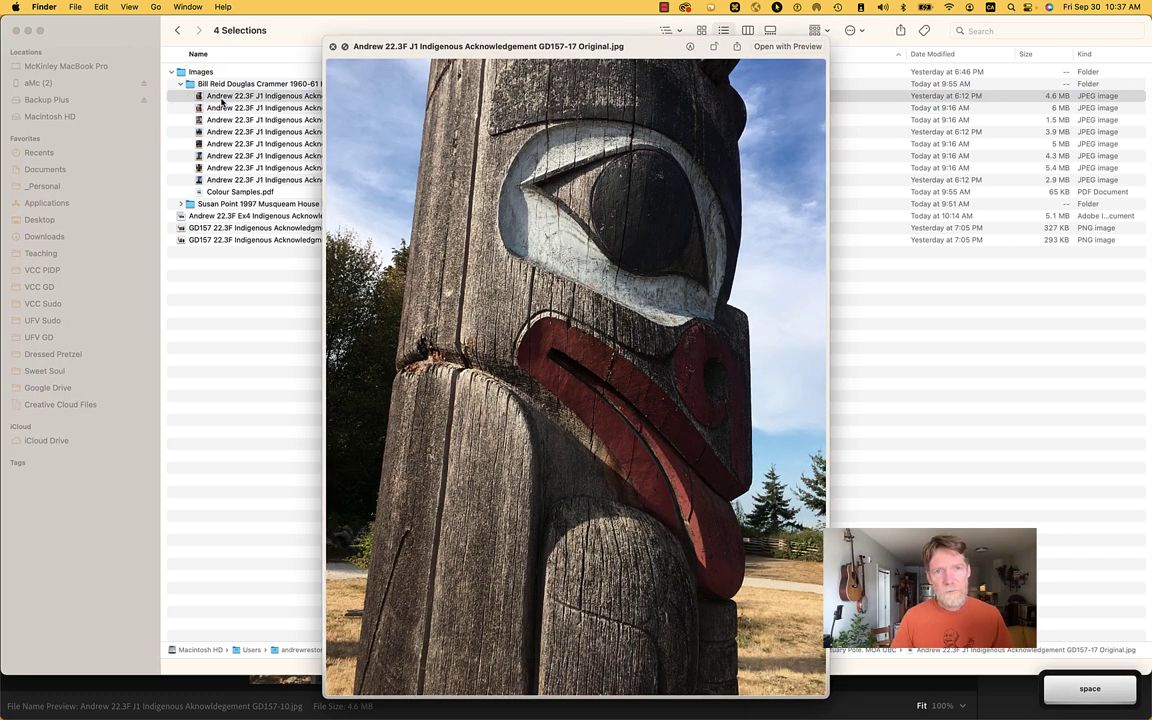
key(Down)
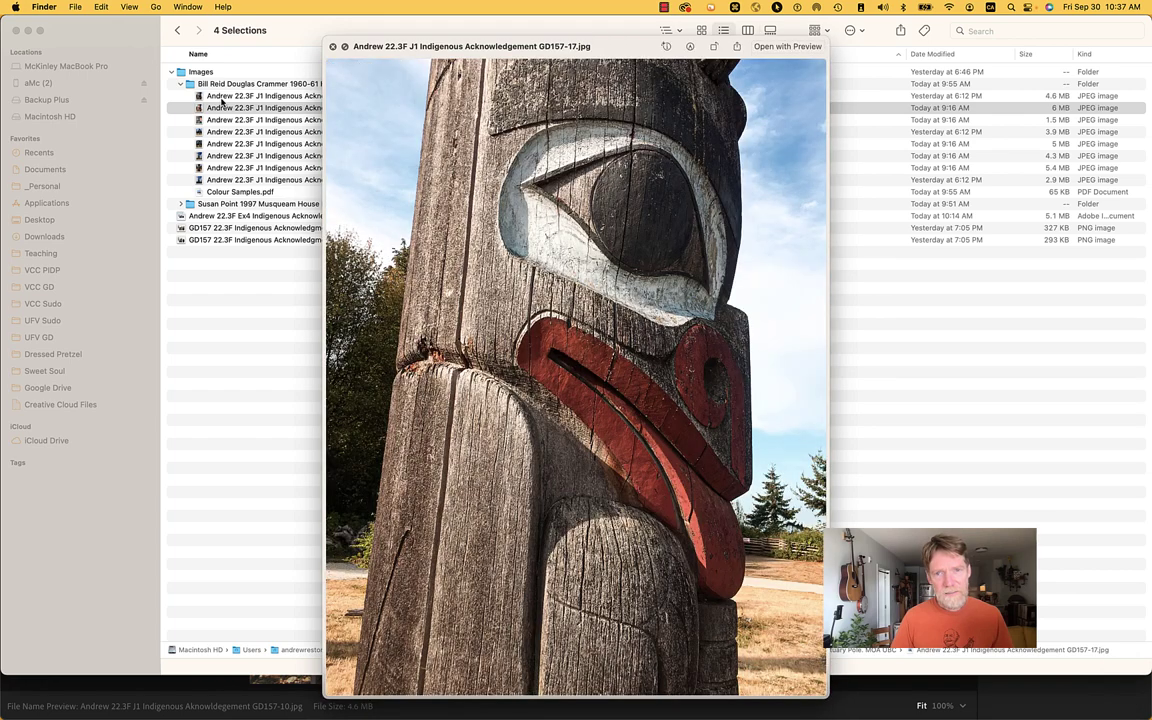
key(space)
Step: Preview the GD157-19 Original photo, compare it with the edited GD157-19 version, and close the preview
key(Down)
key(Down)
key(space)
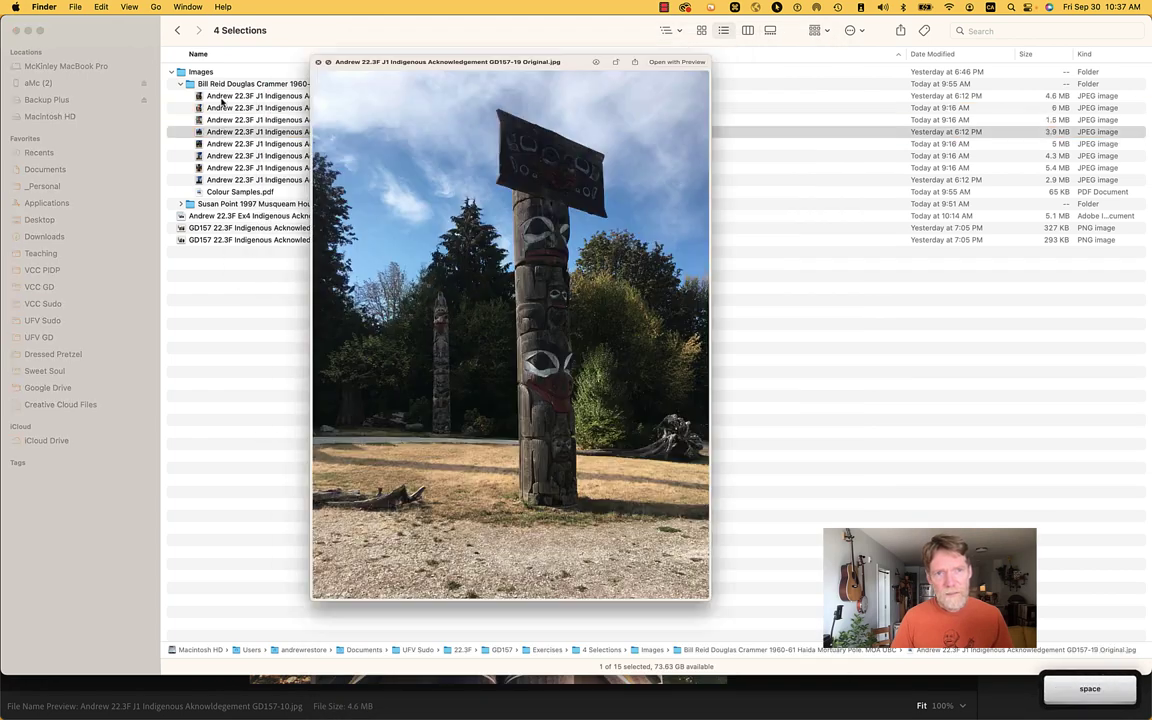
key(Down)
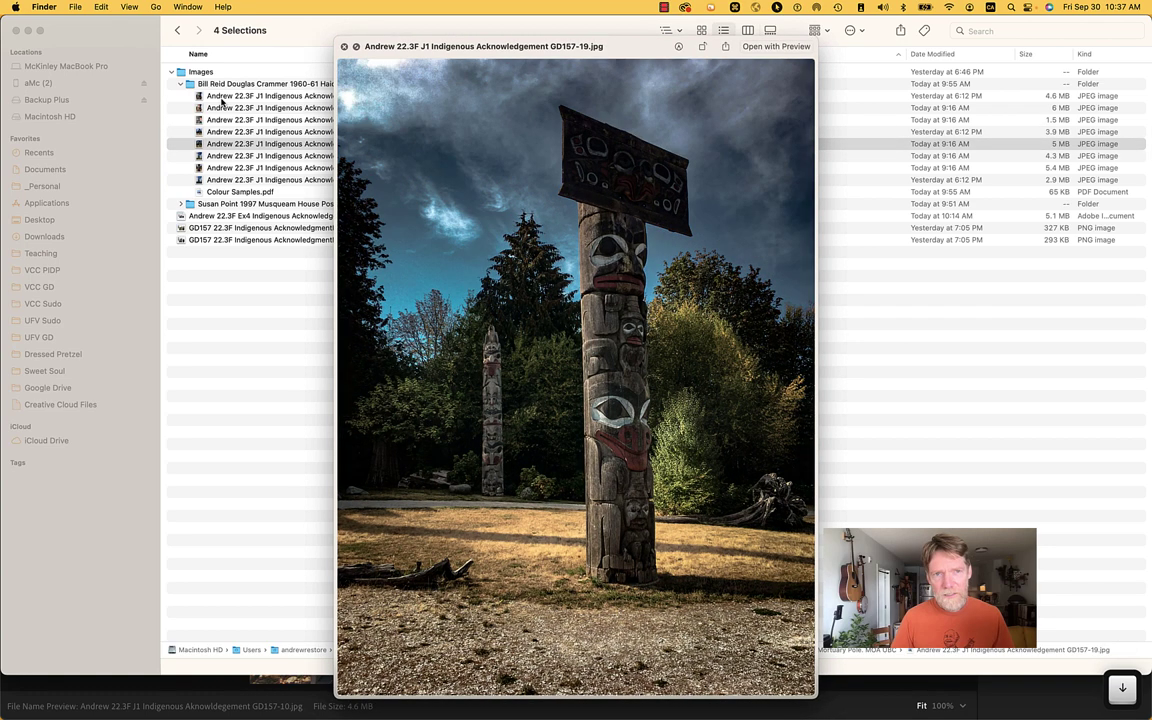
key(Up)
key(Down)
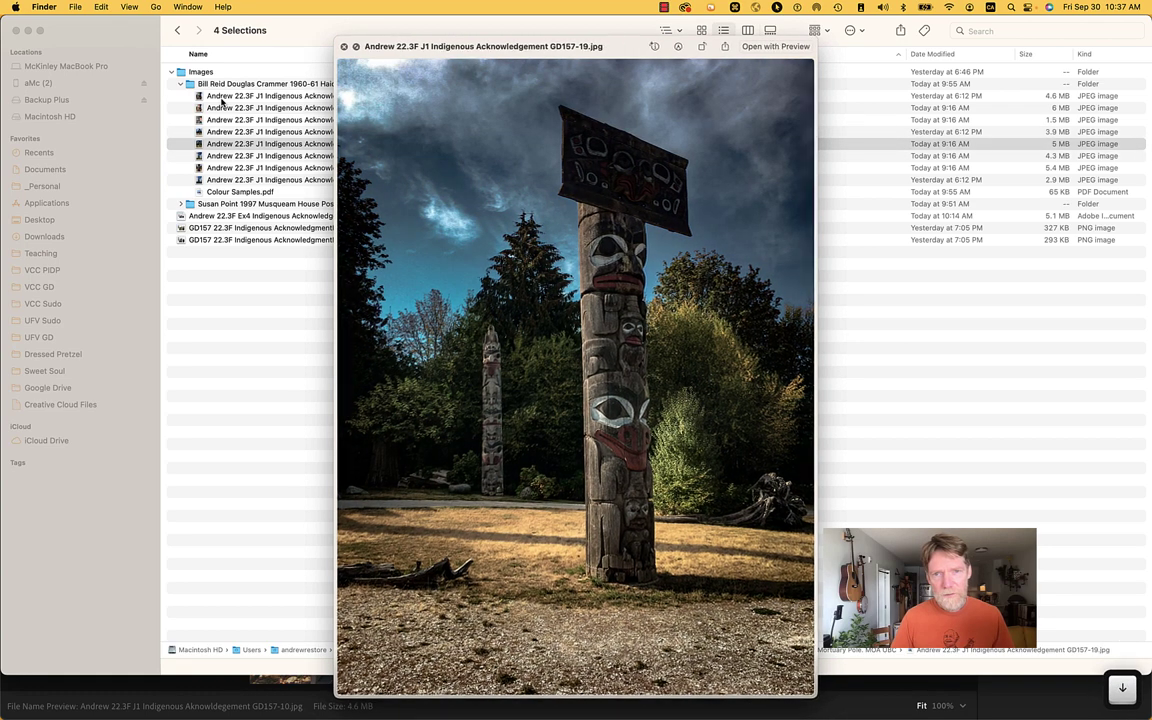
key(space)
Step: Reopen the GD157-19 preview and alternate repeatedly between the original and edited versions, finishing on the edited one
key(Up)
key(Down)
key(Down)
key(Up)
key(Up)
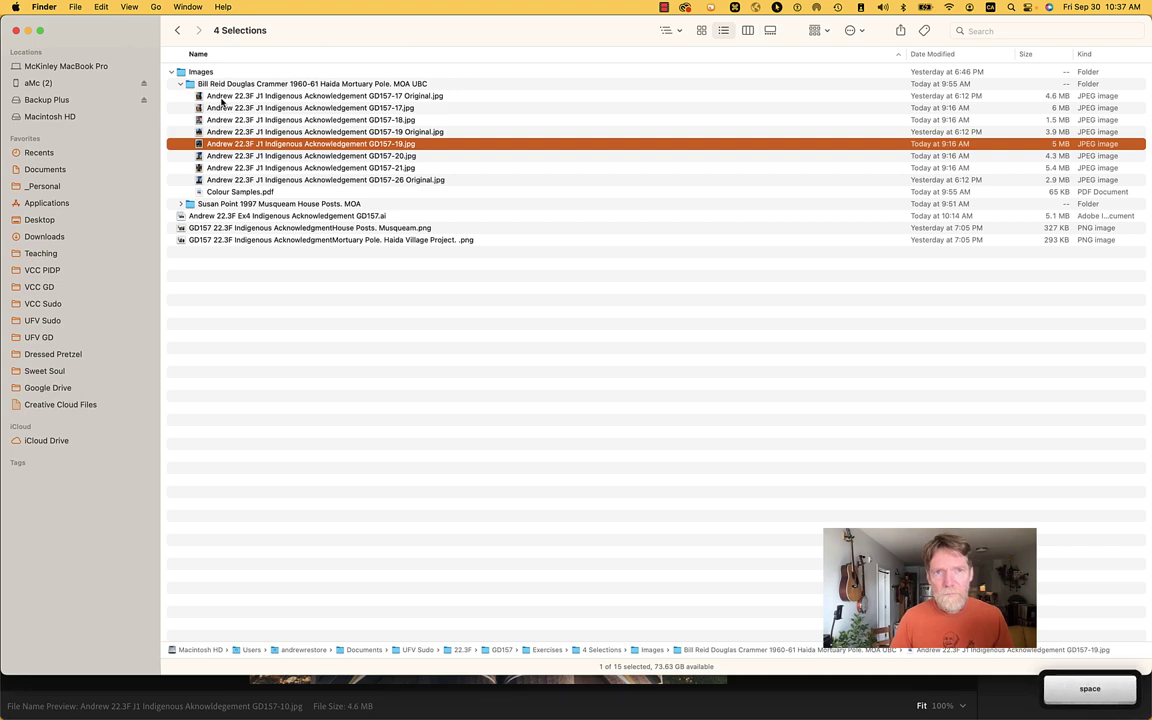
key(Down)
key(space)
key(Up)
key(Down)
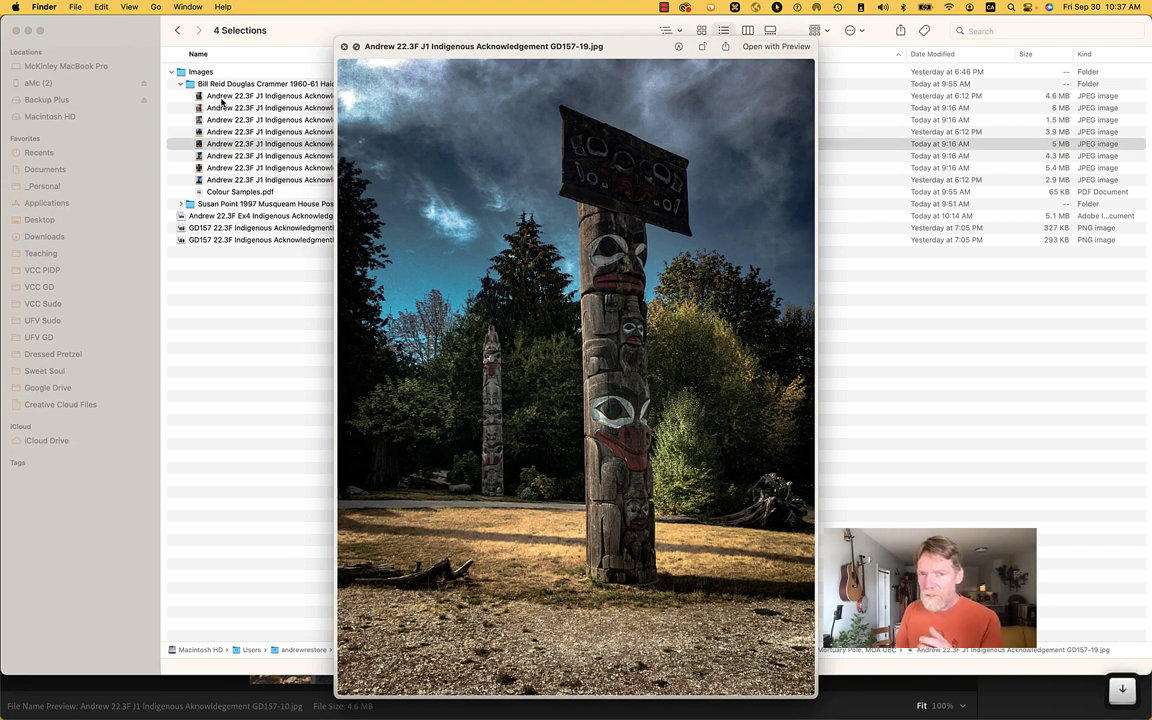
key(Up)
key(Down)
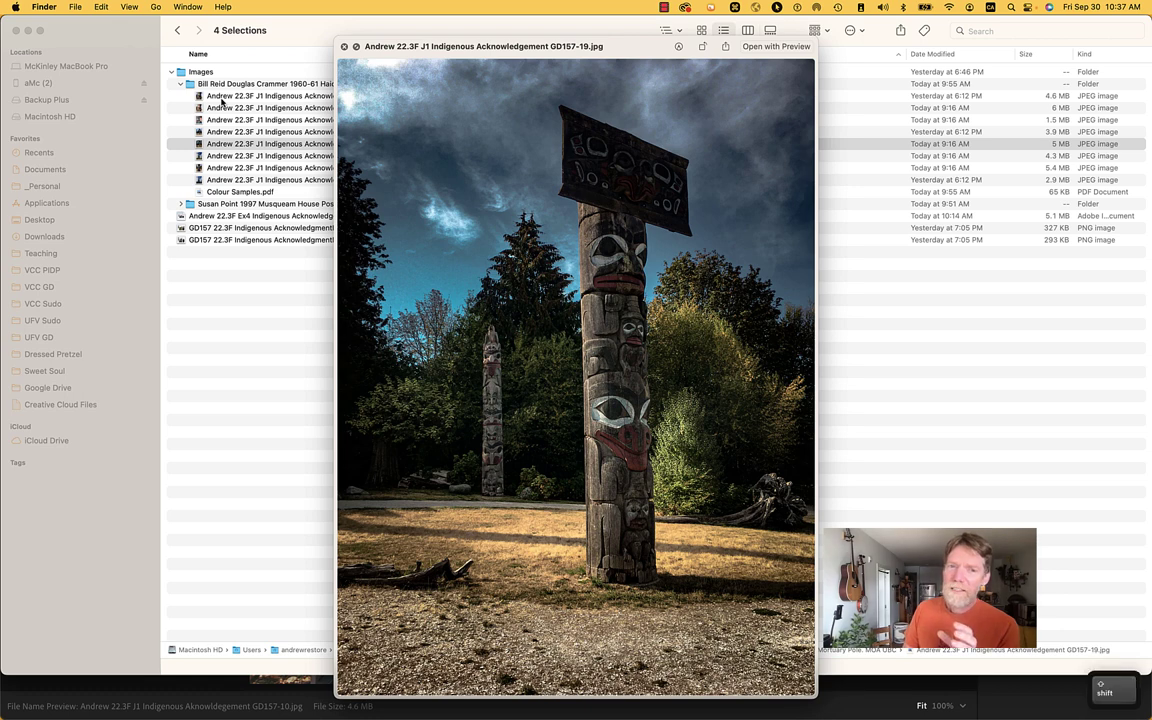
key(shift)
key(Up)
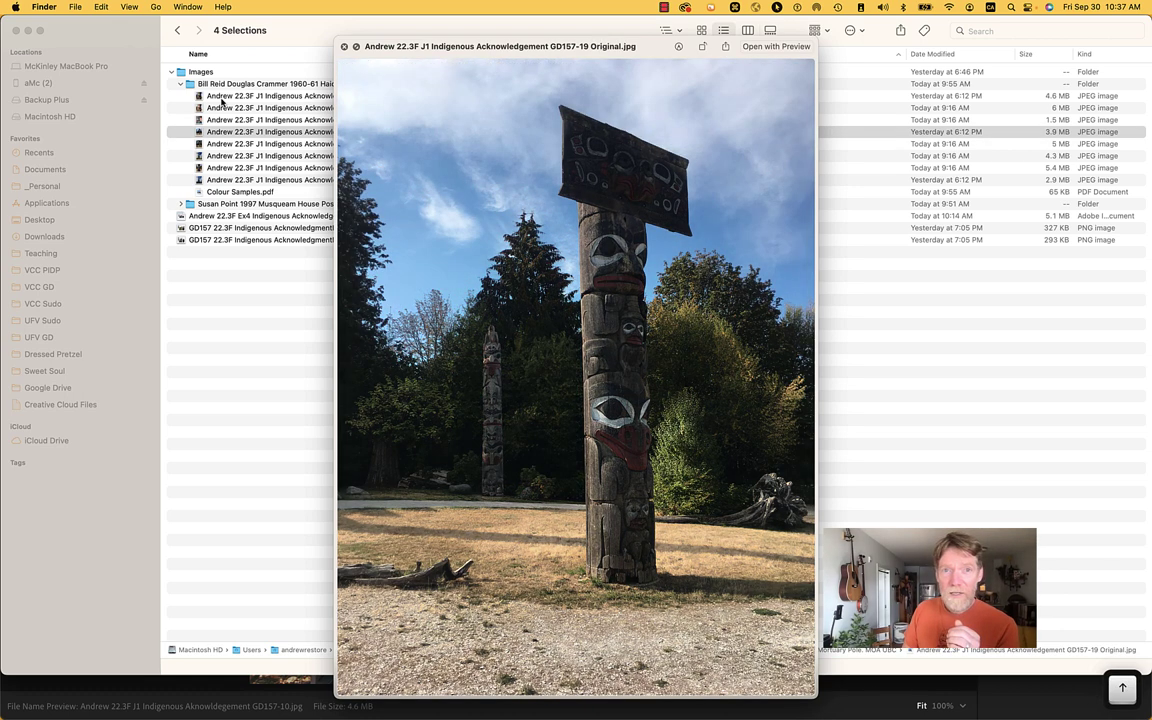
key(Down)
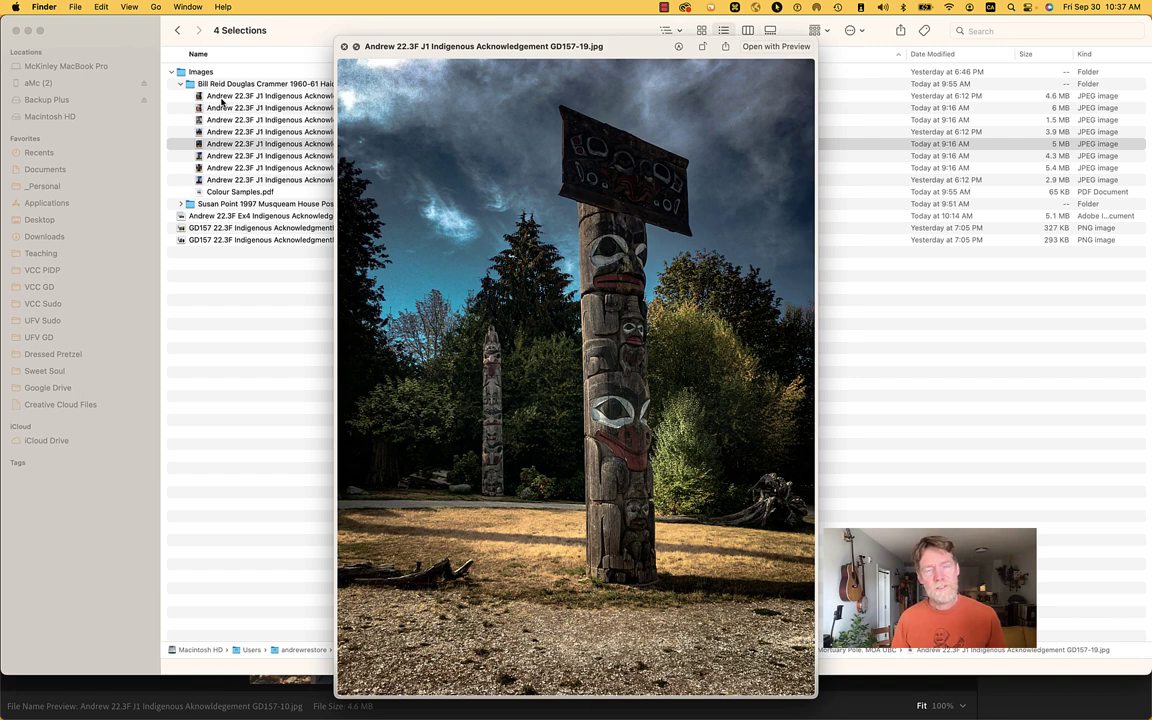
Step: Move the preview on to GD157-20, check it against GD157-19, and close the preview with GD157-20 selected
key(Down)
key(Down)
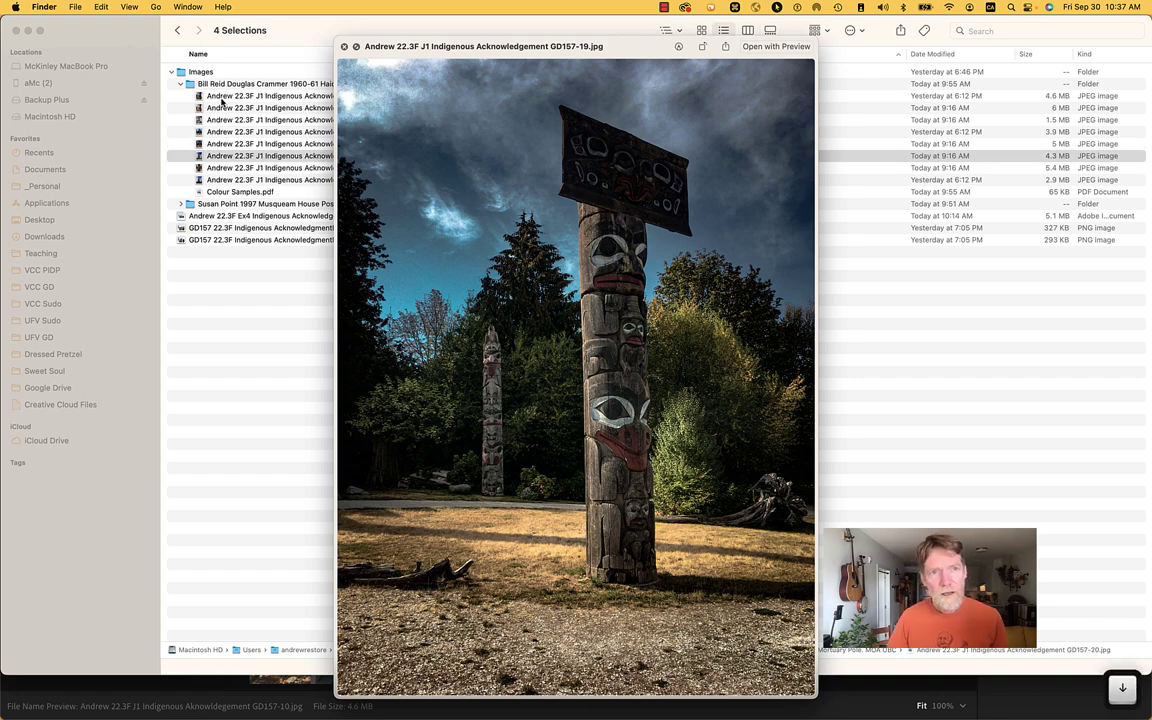
key(Up)
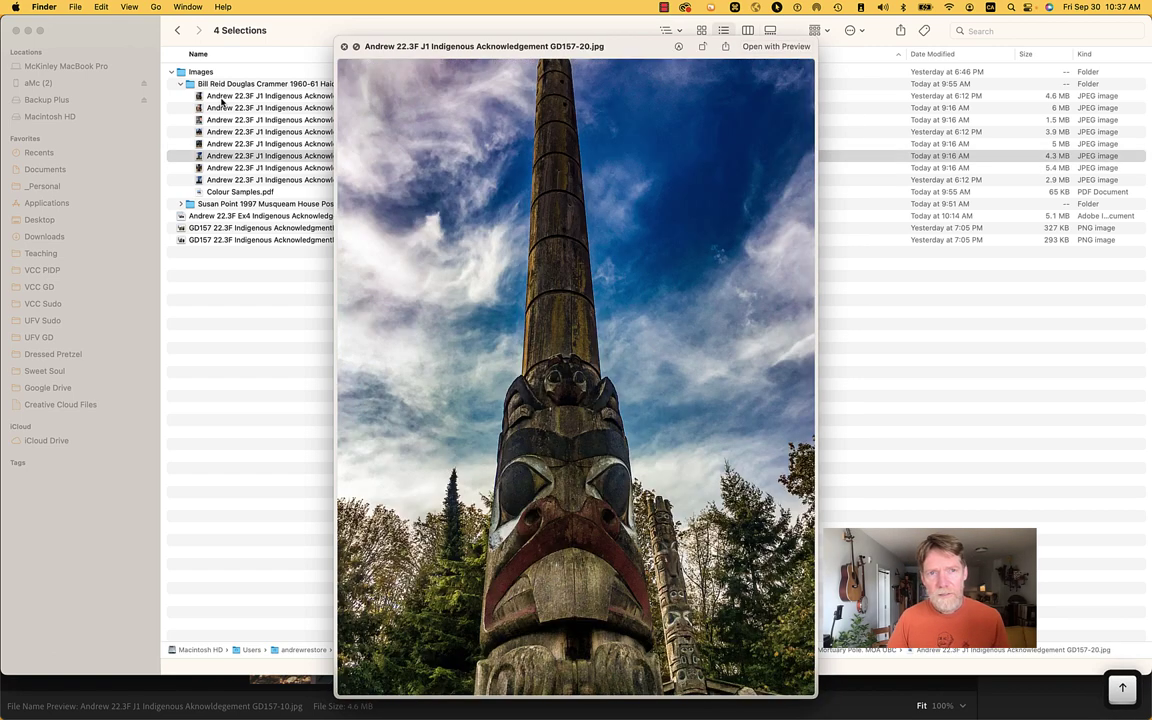
key(Down)
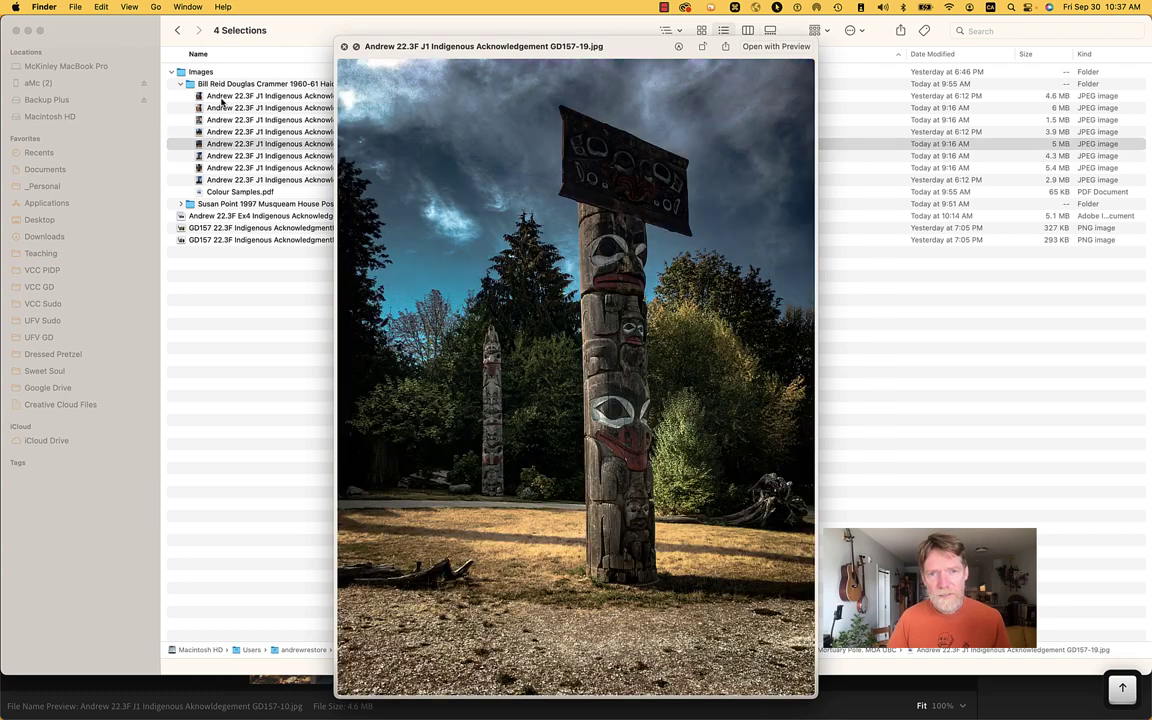
key(Up)
key(space)
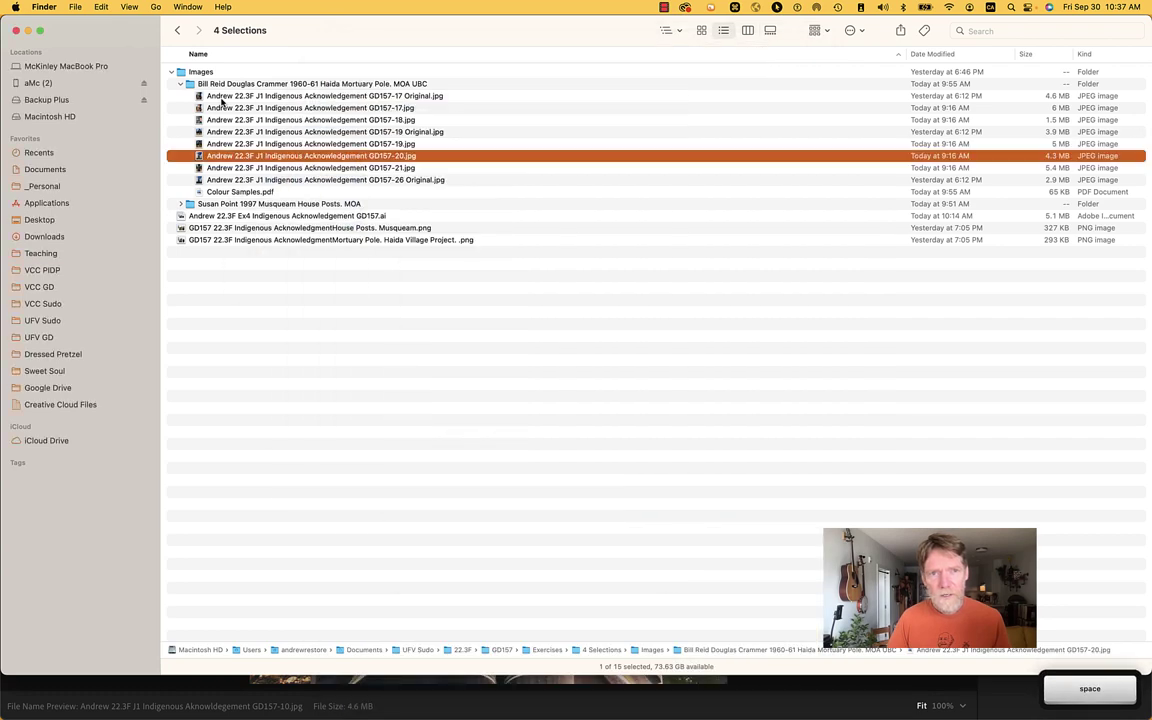
Step: Preview the GD157-26 Original photo, compare it with the edited GD157-20 photo, and close the preview
key(Down)
key(Down)
key(space)
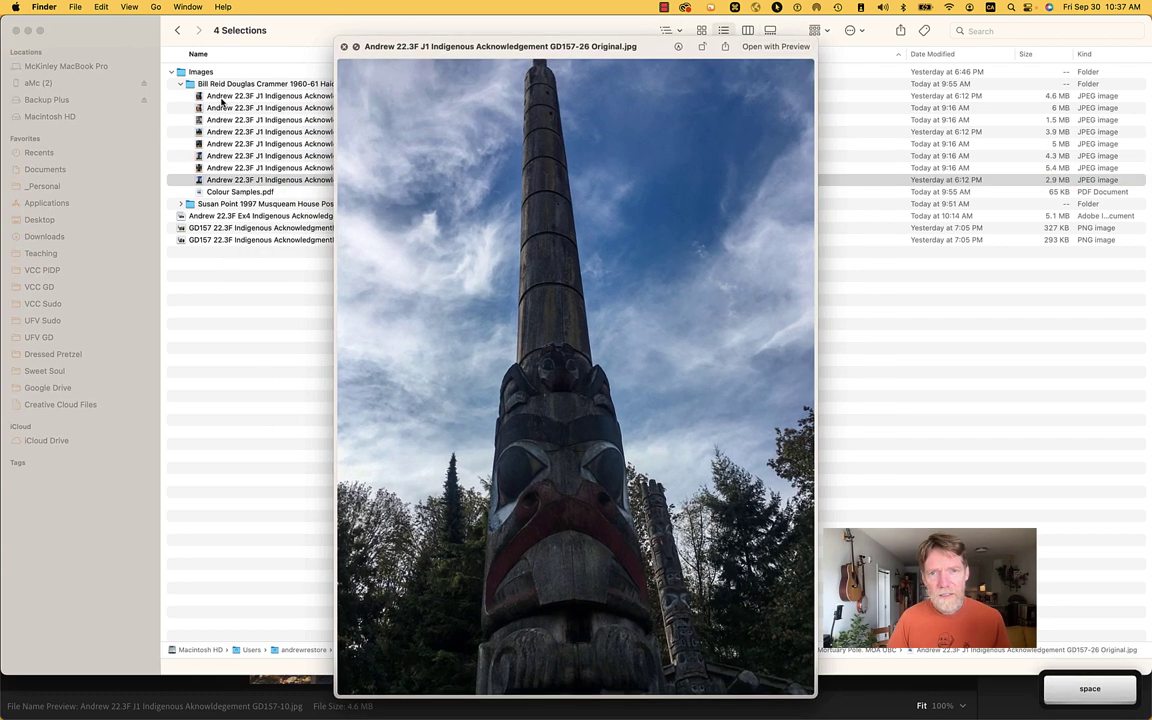
key(space)
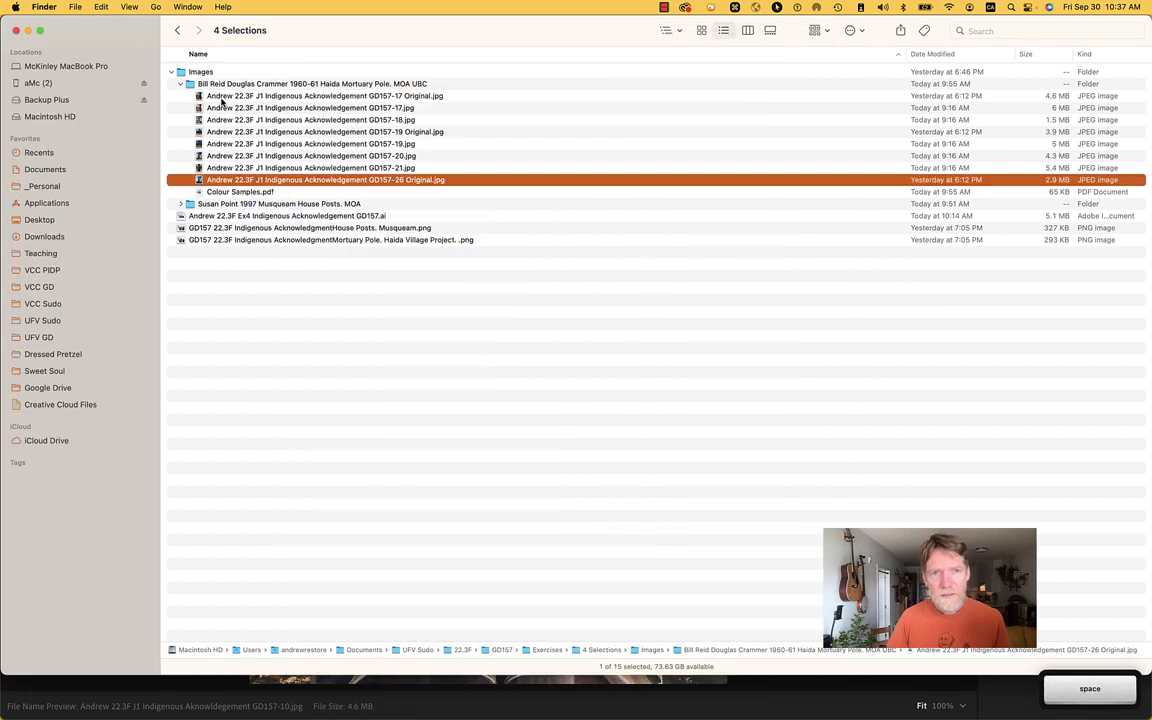
key(Up)
key(Up)
key(space)
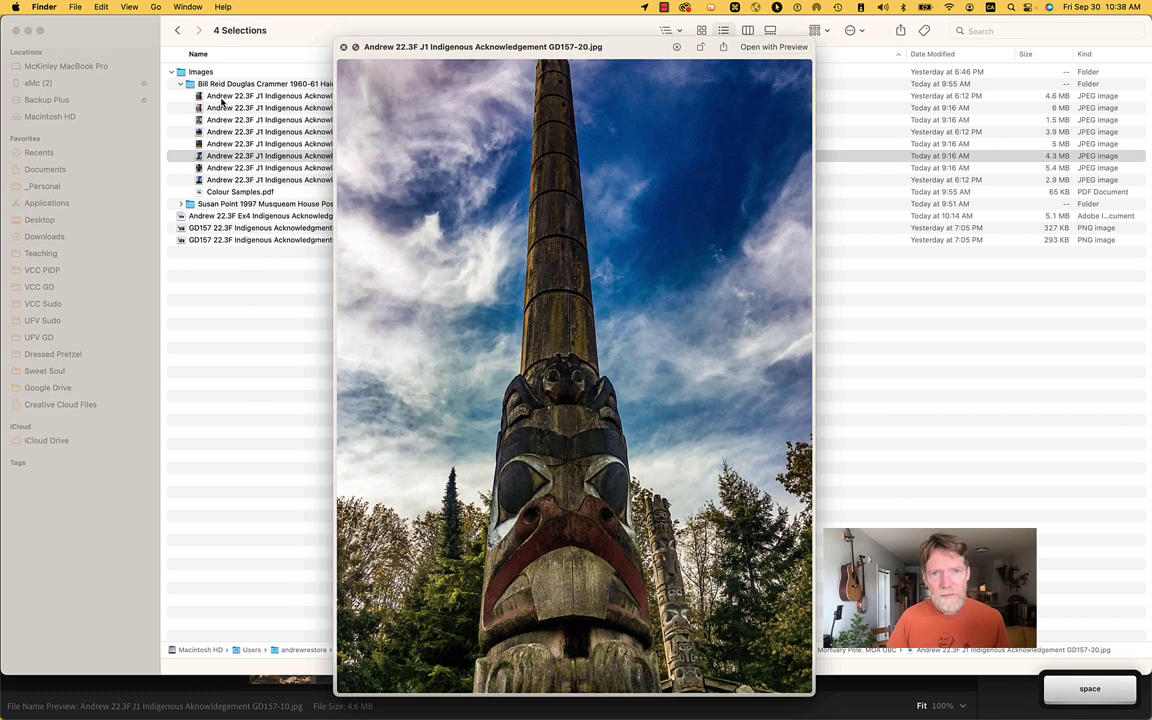
key(Down)
key(Down)
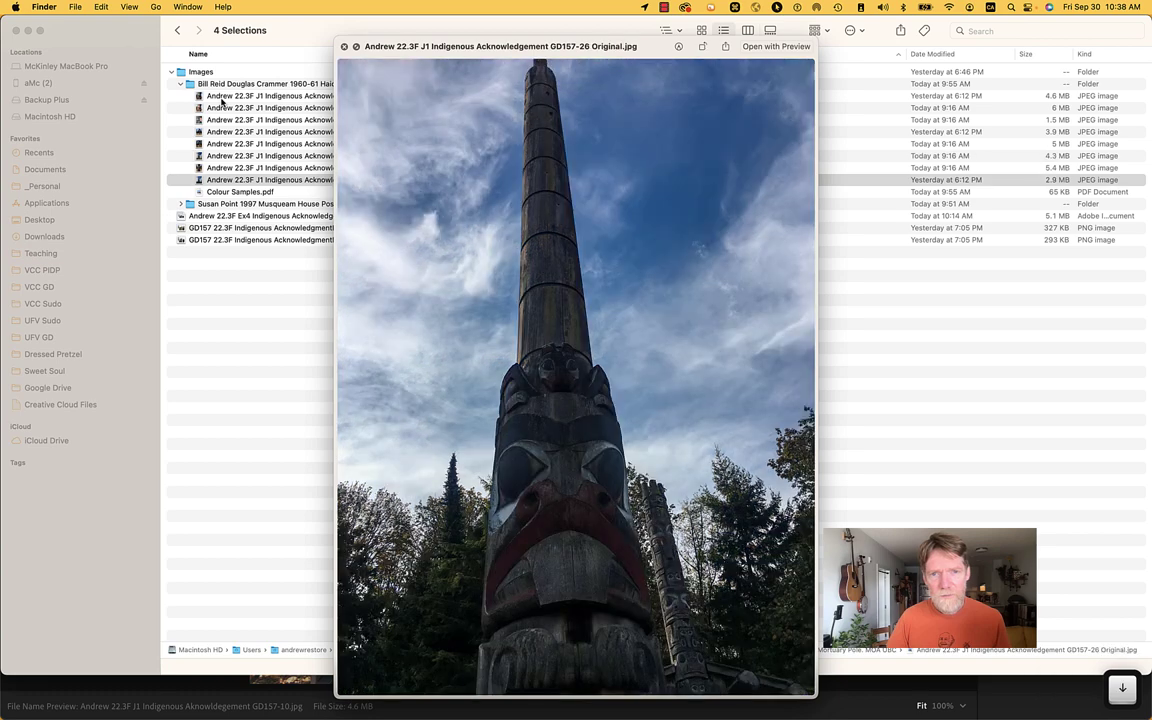
key(Up)
key(Up)
key(space)
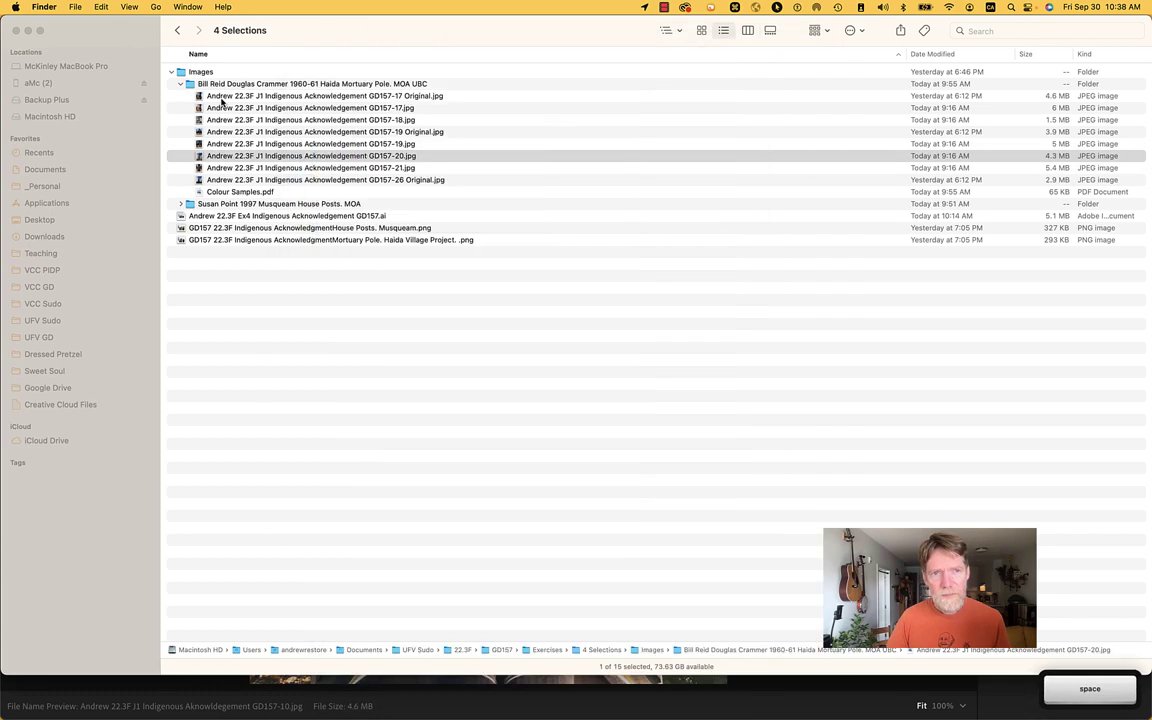
Step: Expand the Musqueam House Posts image folder and select its first photo, GD157-09
key(Down)
key(Down)
key(Down)
key(Down)
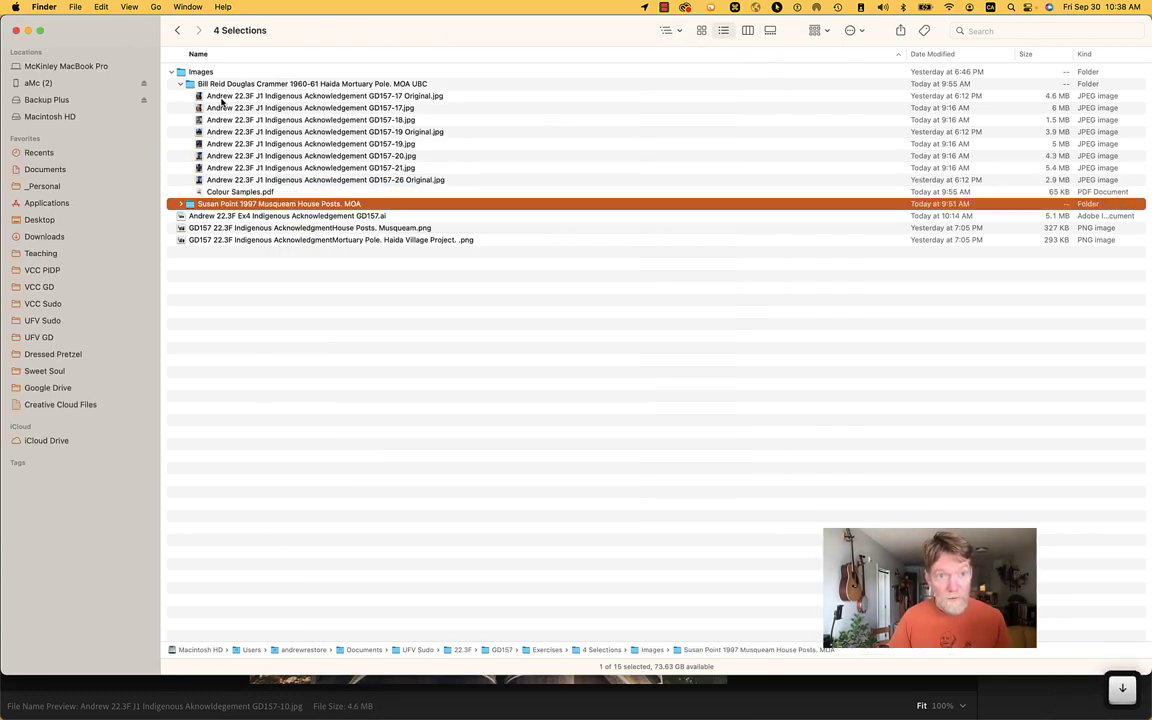
key(Right)
key(Down)
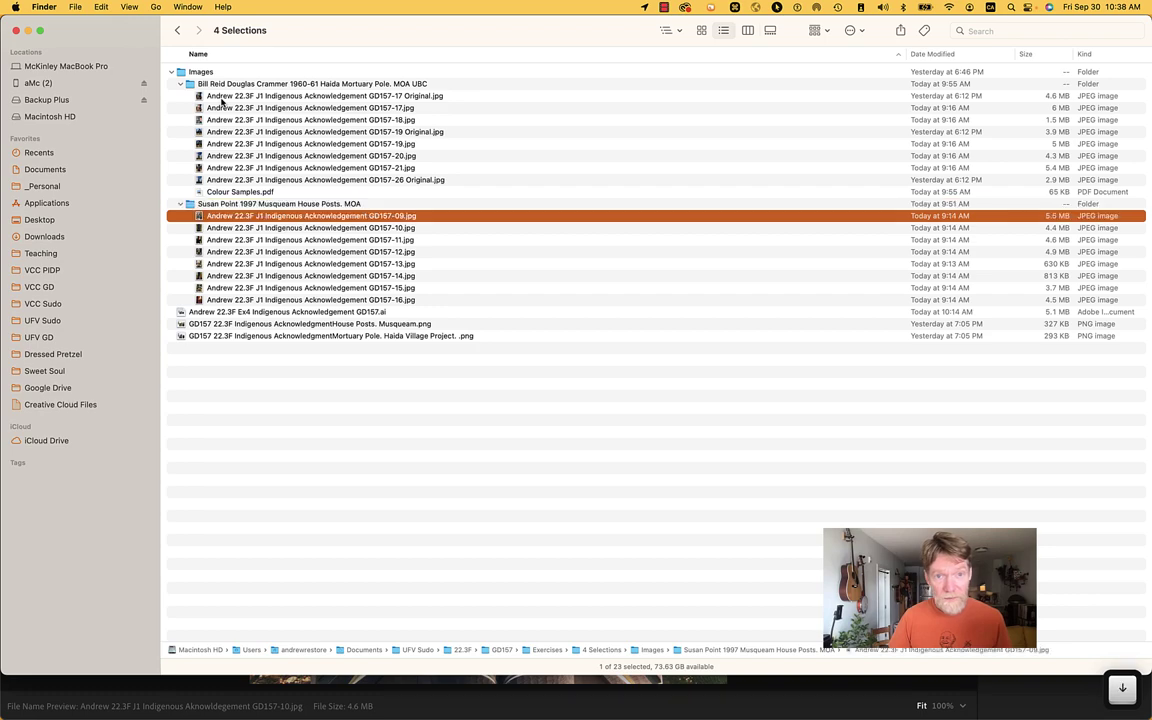
Step: Preview the GD157-09 and GD157-10 photos of the Musqueam house posts, and close the preview on GD157-10
key(space)
key(Down)
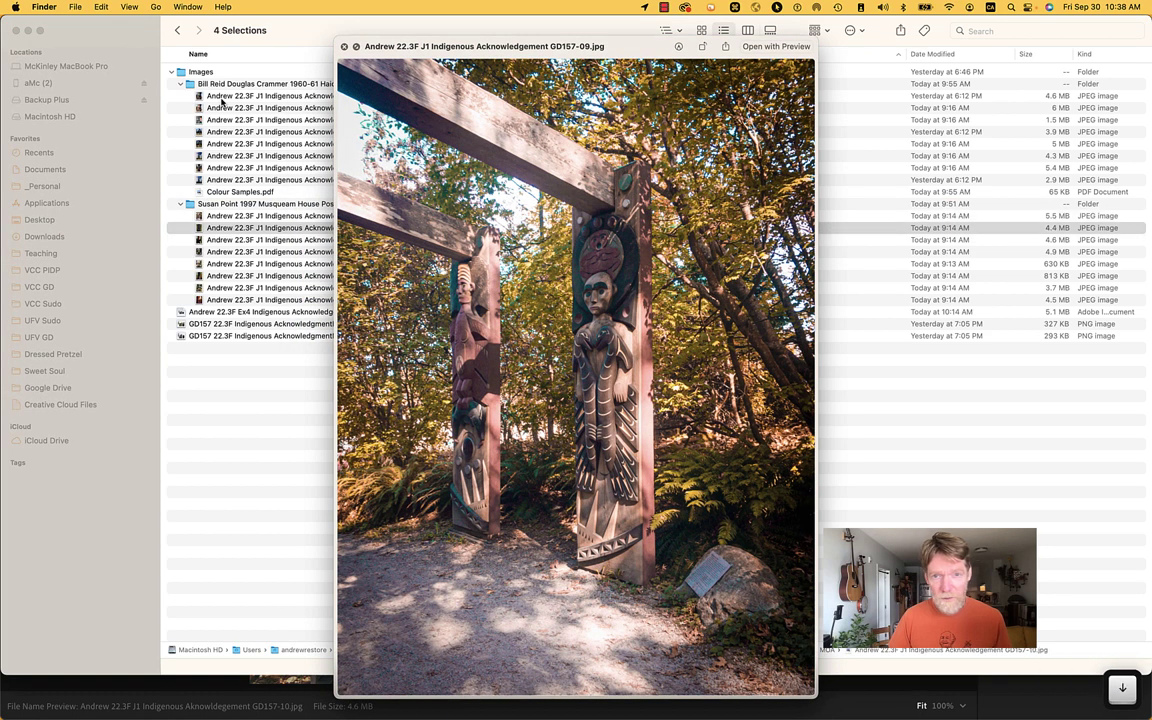
key(Down)
key(Up)
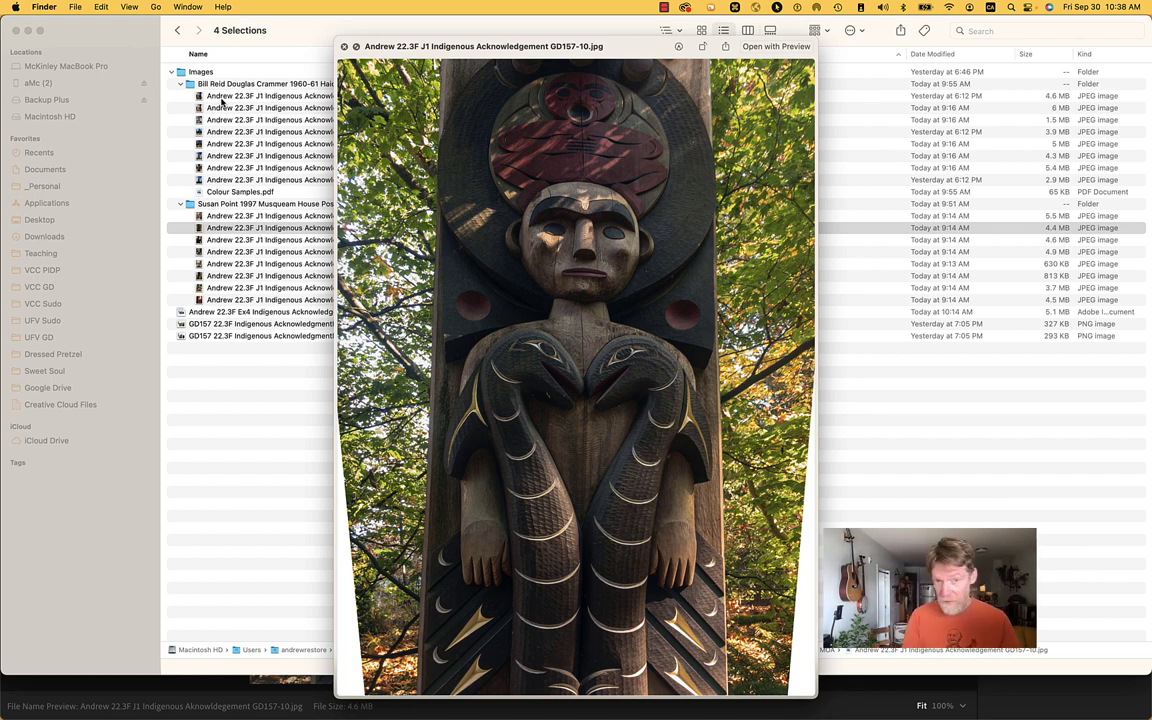
key(space)
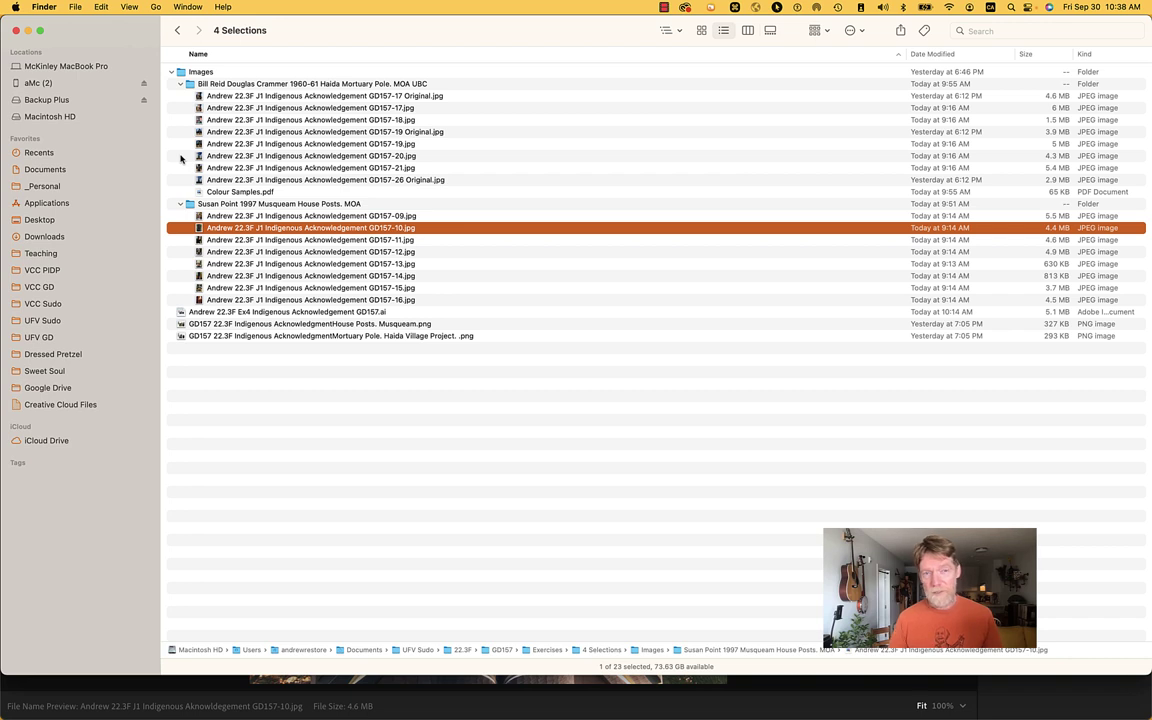
Step: Collapse the Images folder to view the top-level contents of 4 Selections, and expand it again
click(171, 72)
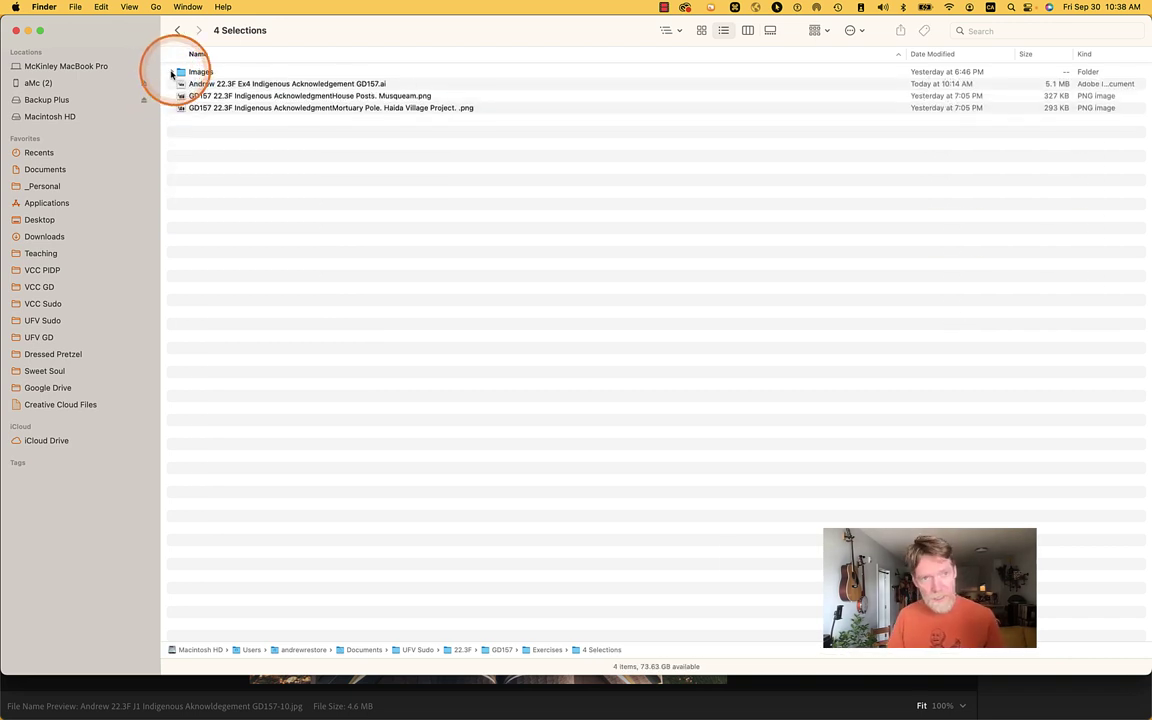
click(181, 73)
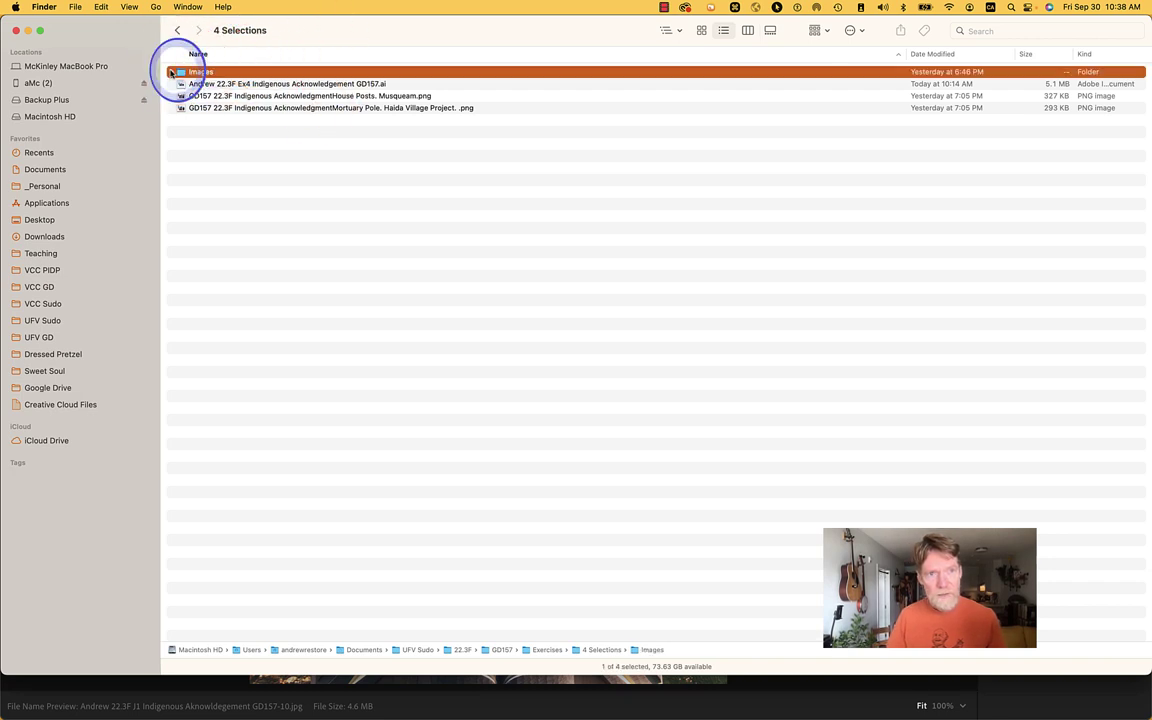
click(171, 72)
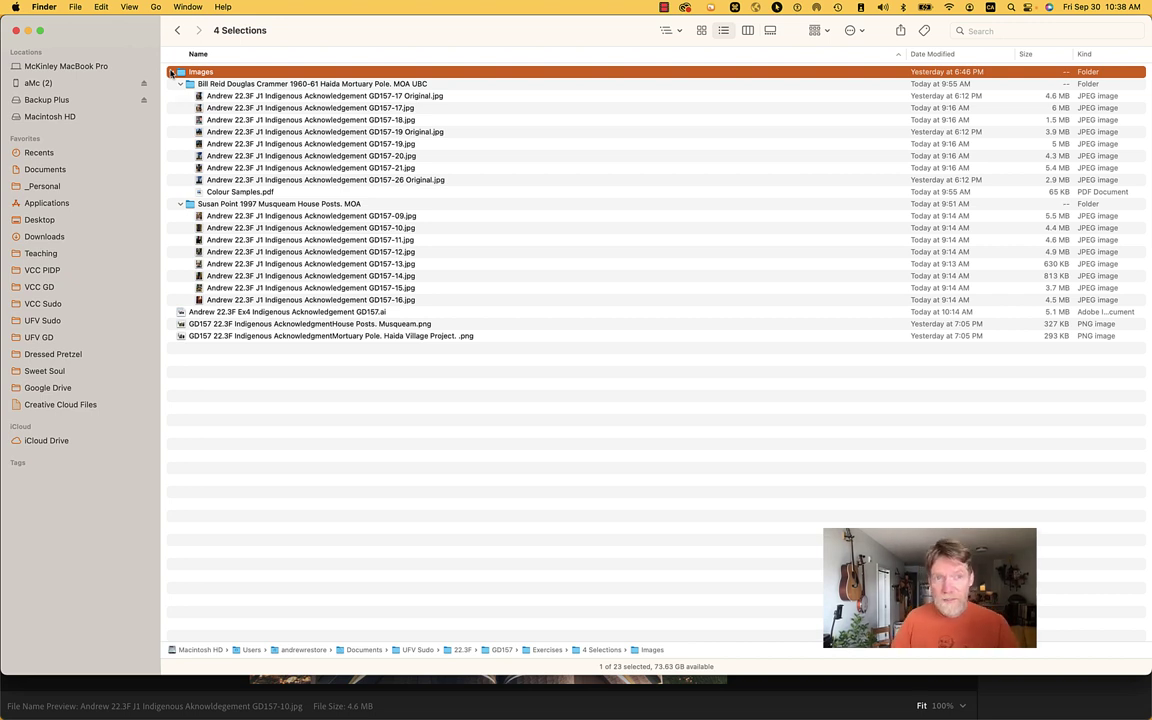
Step: Collapse the Images folder, go up to the Exercises folder, and switch back to Lightroom's export screen for the GD157-10 photo
click(172, 72)
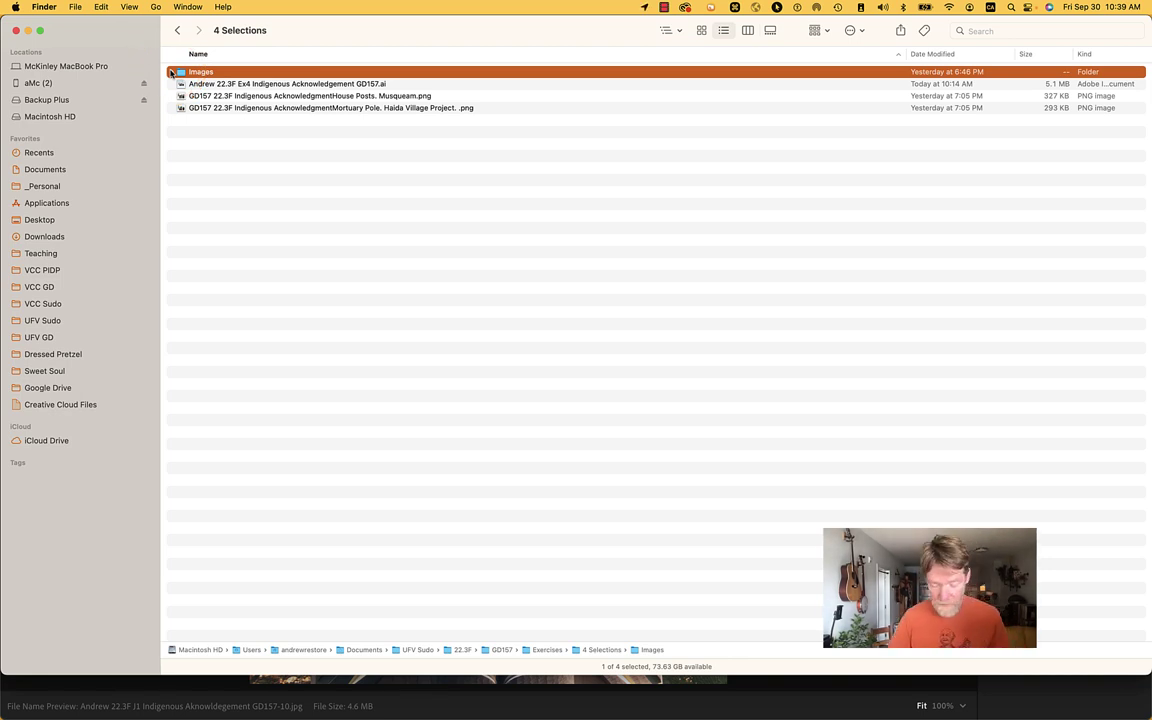
key(super+Up)
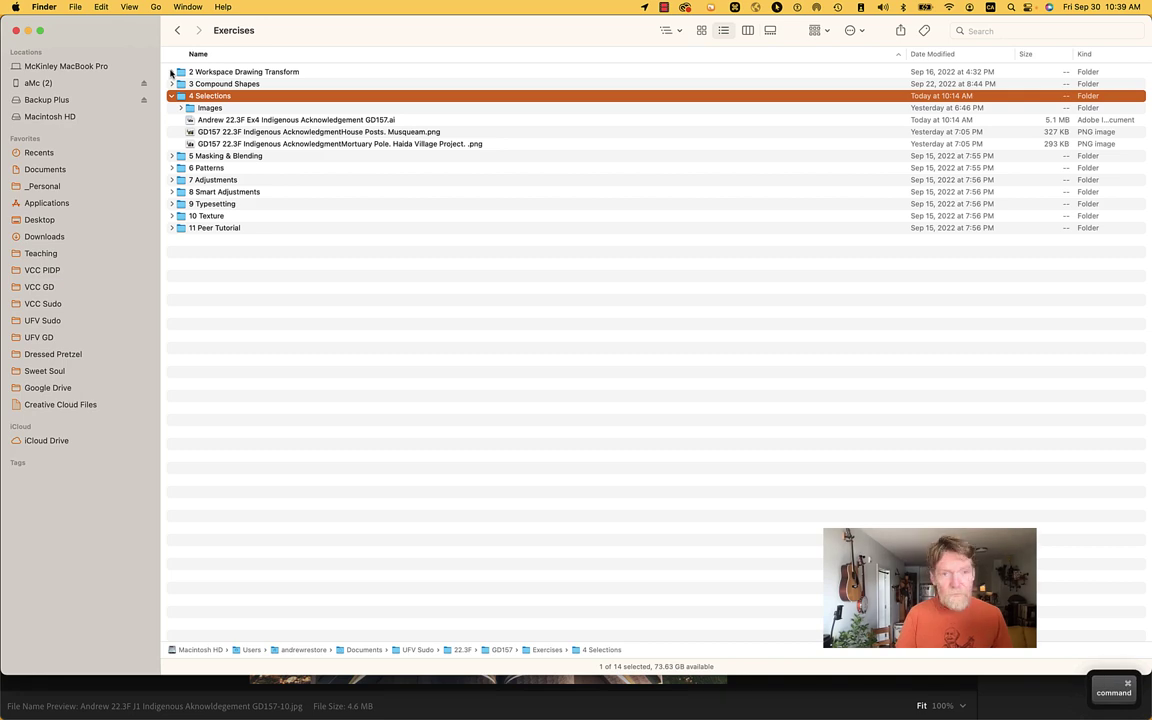
key(super+h)
drag(230, 62, 252, 28)
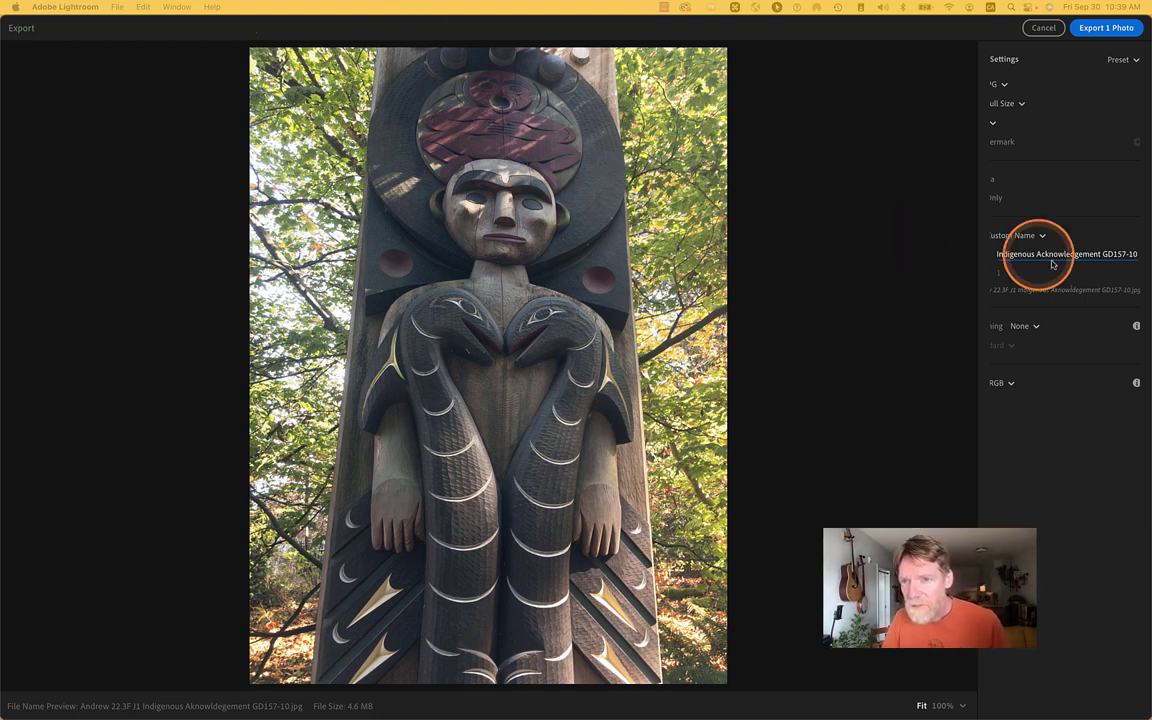
Step: Export the GD157-10 photo into the Musqueam House Posts folder inside the Images folder of 4 Selections
click(1102, 28)
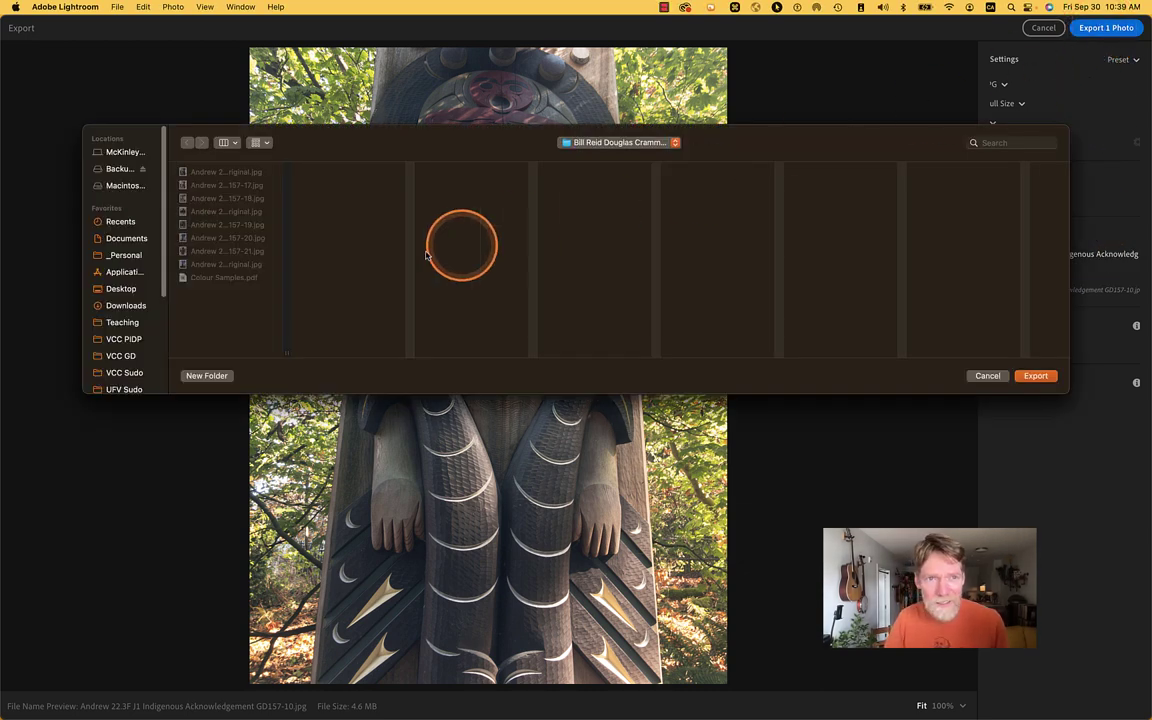
click(611, 143)
click(608, 159)
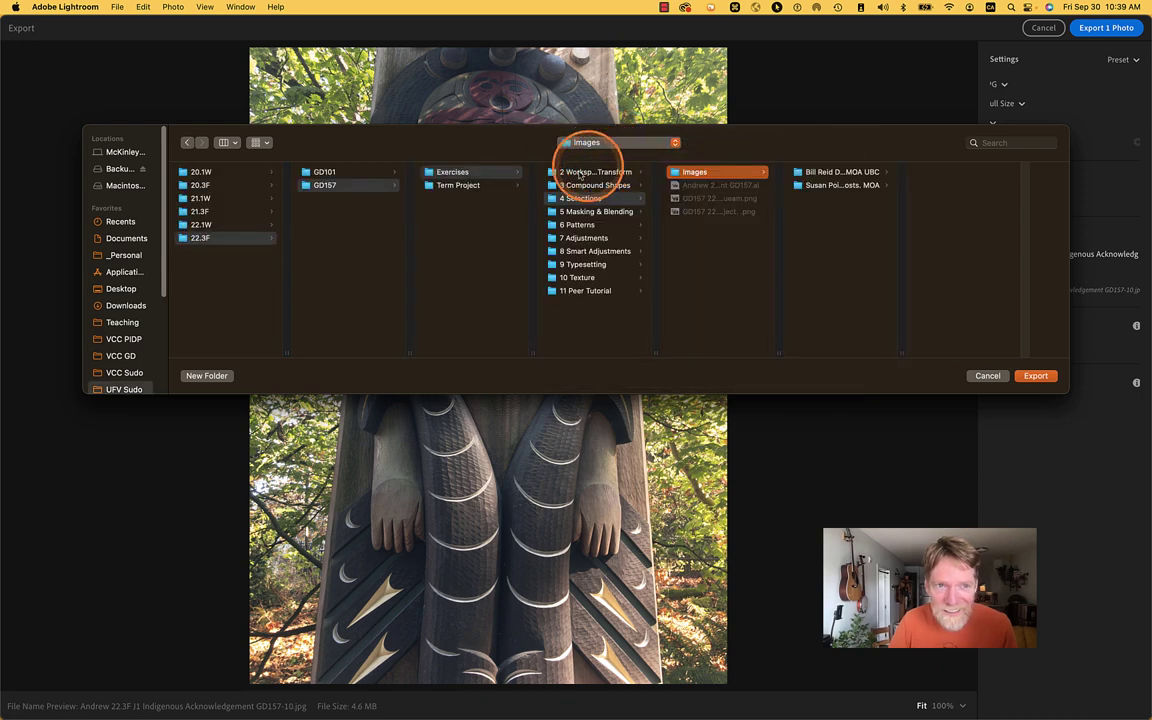
click(822, 188)
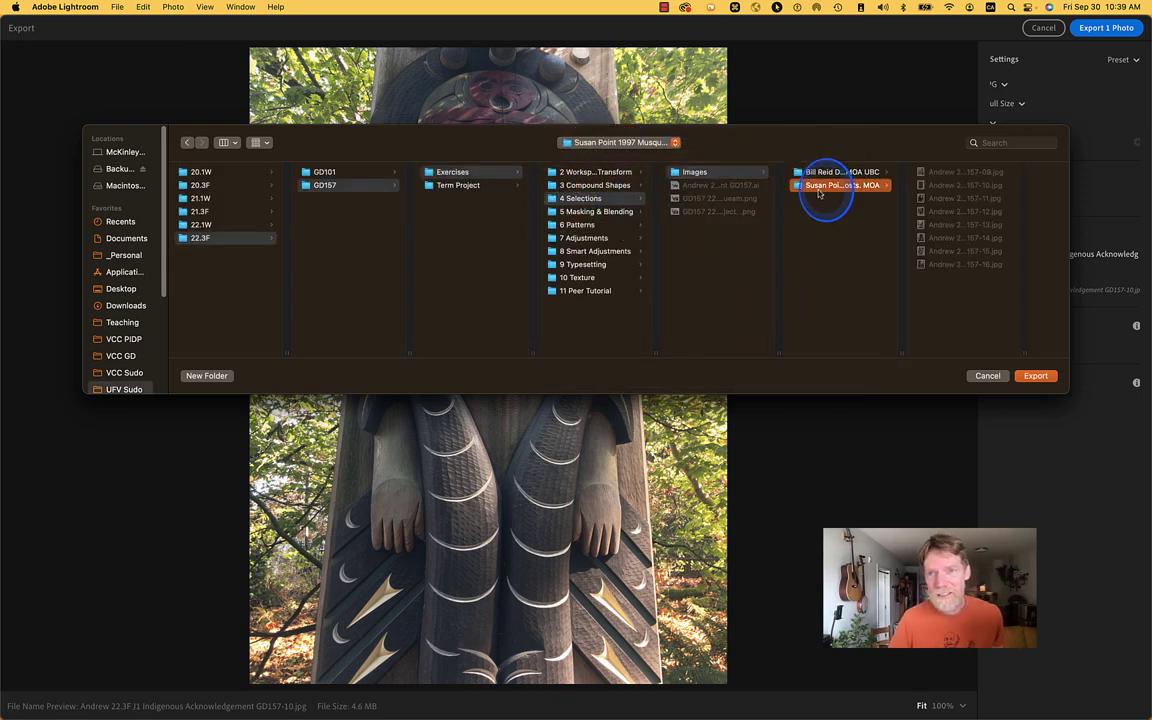
key(Return)
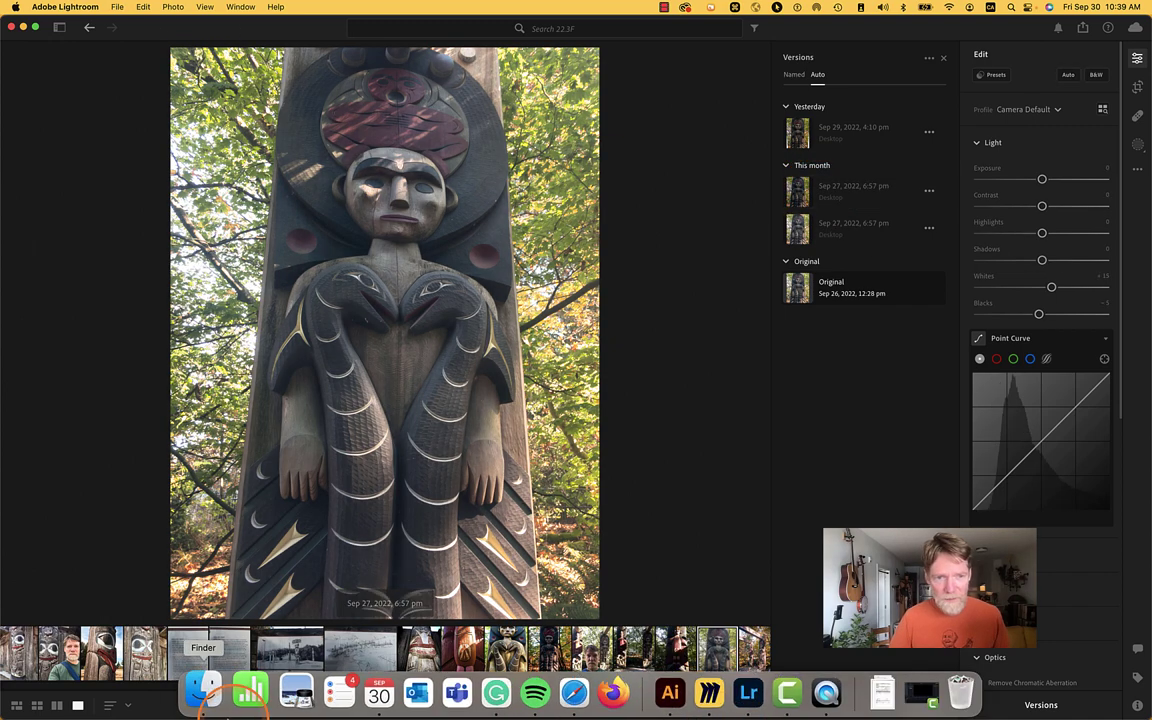
Step: Switch to Finder, expand the Images folder under 4 Selections, and select the newly exported GD157-10-2 photo
click(211, 700)
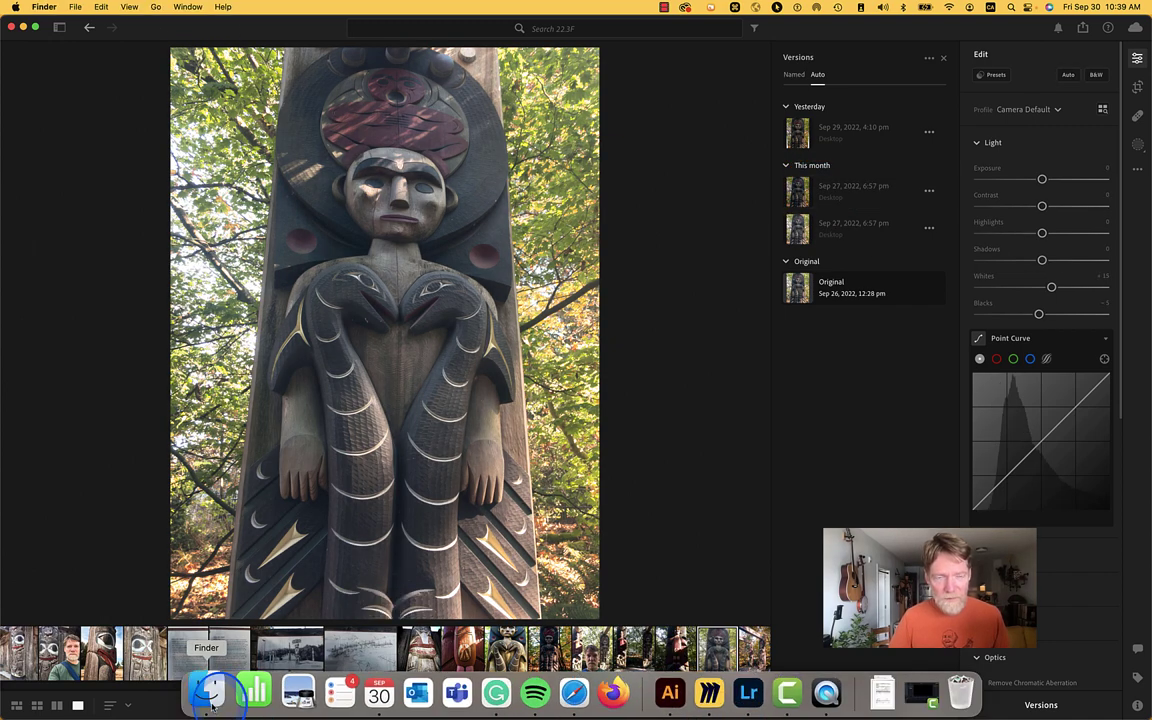
click(180, 110)
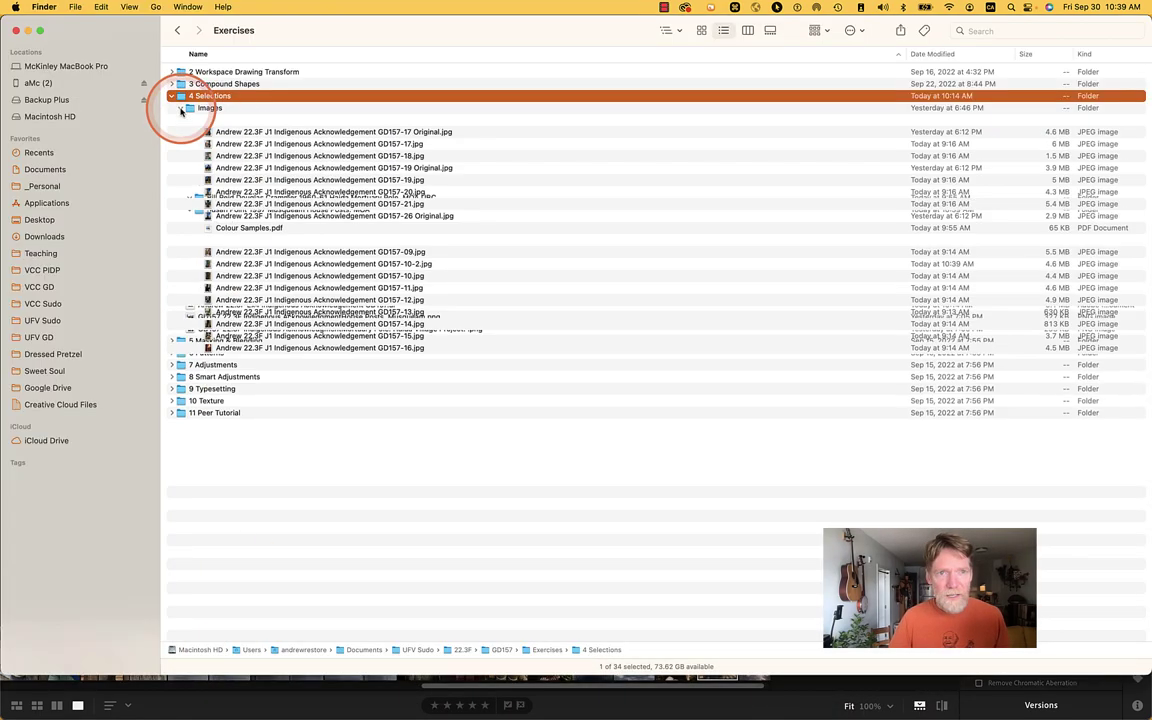
click(353, 264)
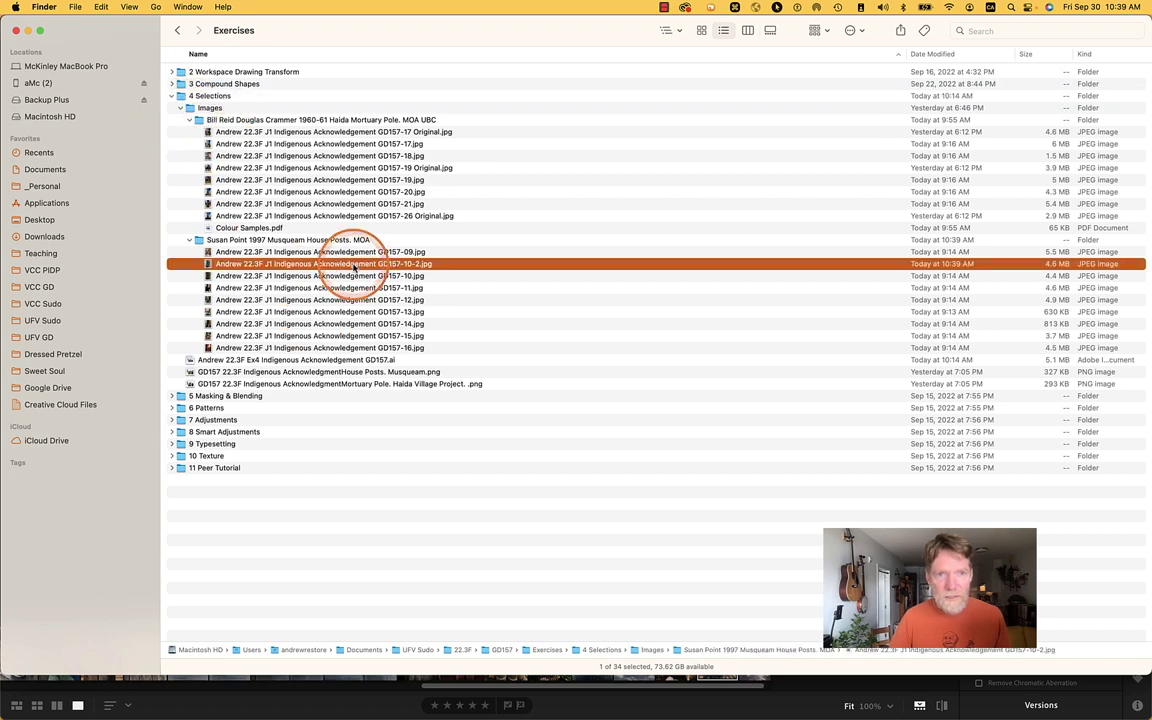
Step: Preview the GD157-10-2 photo, compare it with the neighbouring GD157-10 photo, and close the preview
key(space)
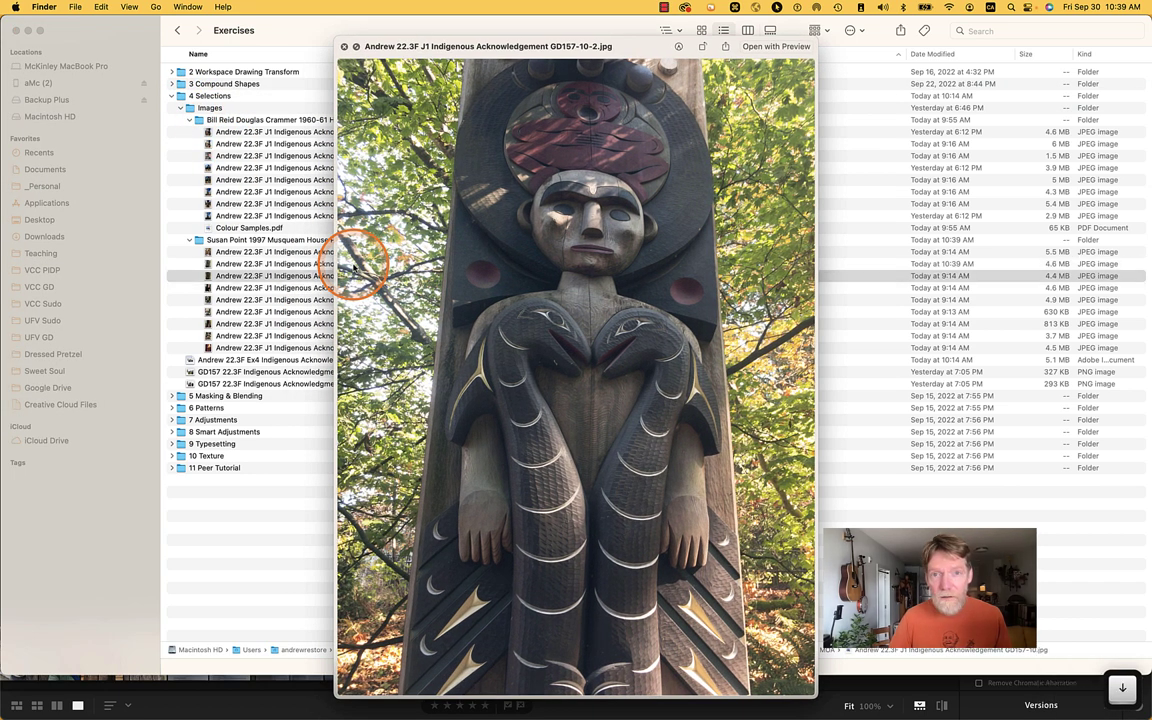
key(Down)
key(Up)
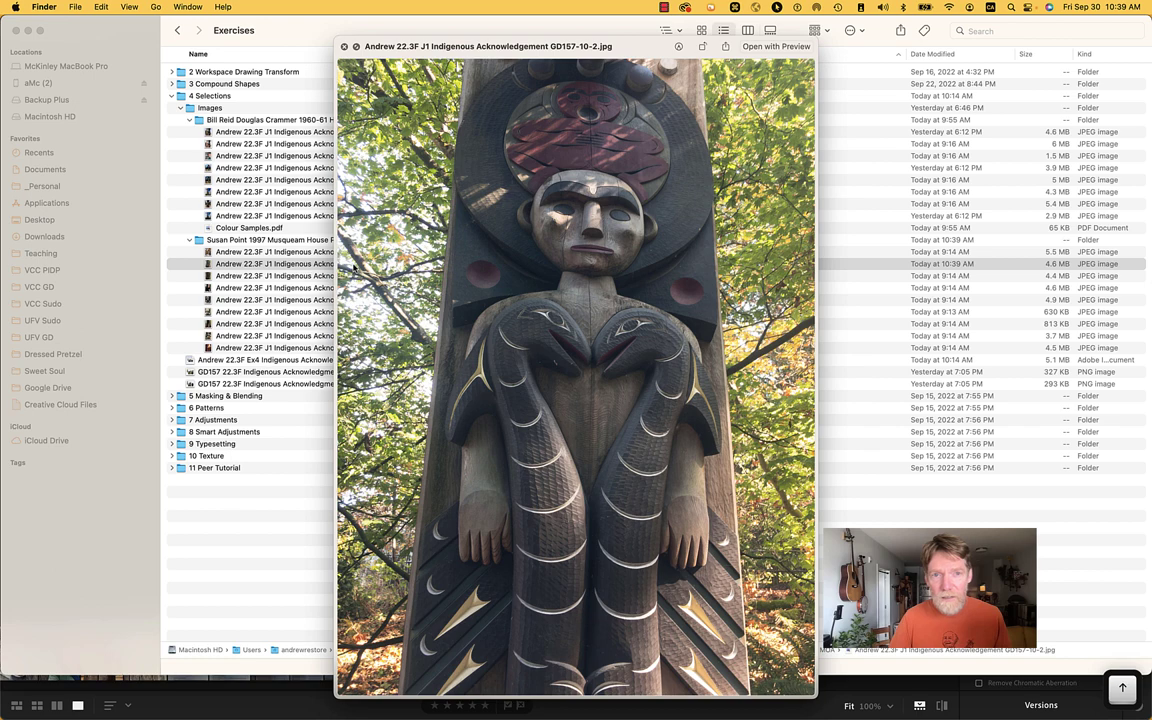
key(Up)
key(Down)
key(space)
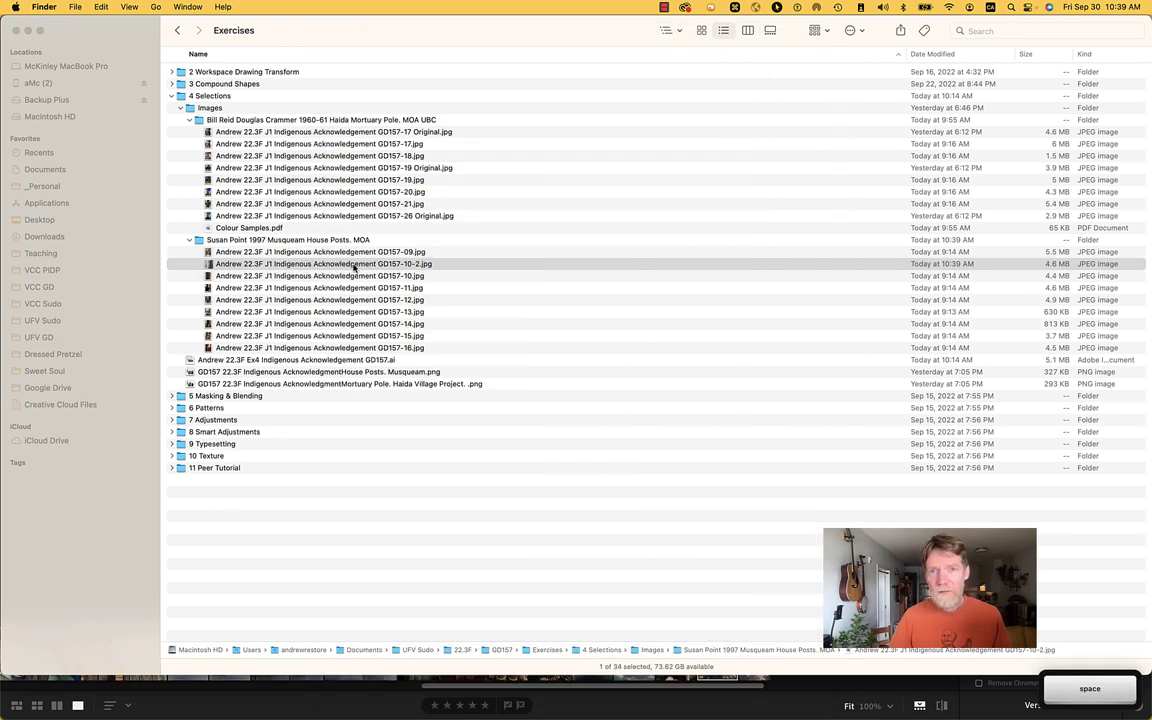
Step: Switch to Lightroom, go back through the previously viewed photos, look at the 22.1W album, and open the 22.3F album
key(super+Tab)
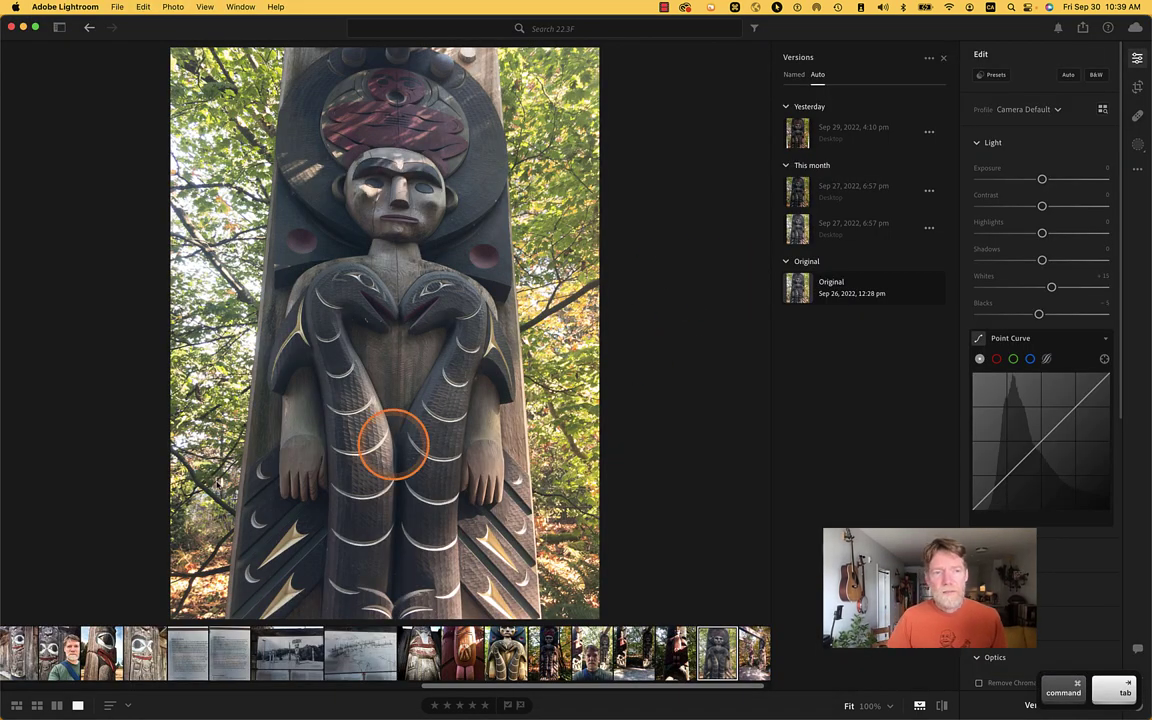
click(88, 29)
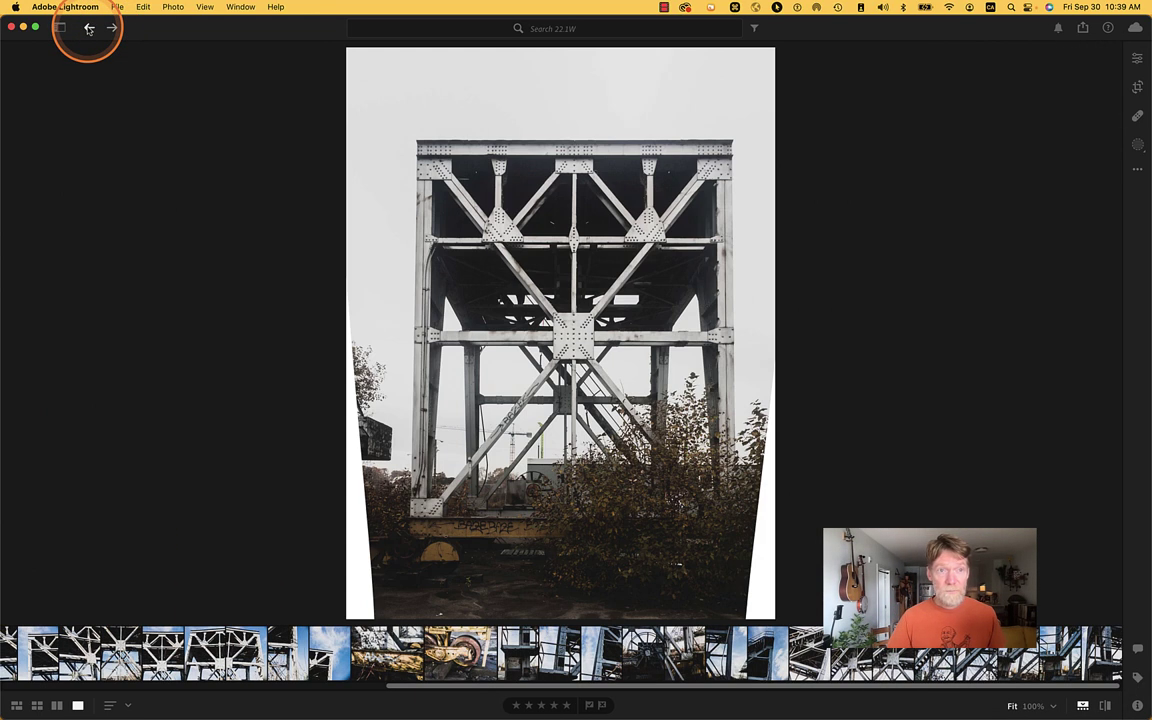
click(88, 29)
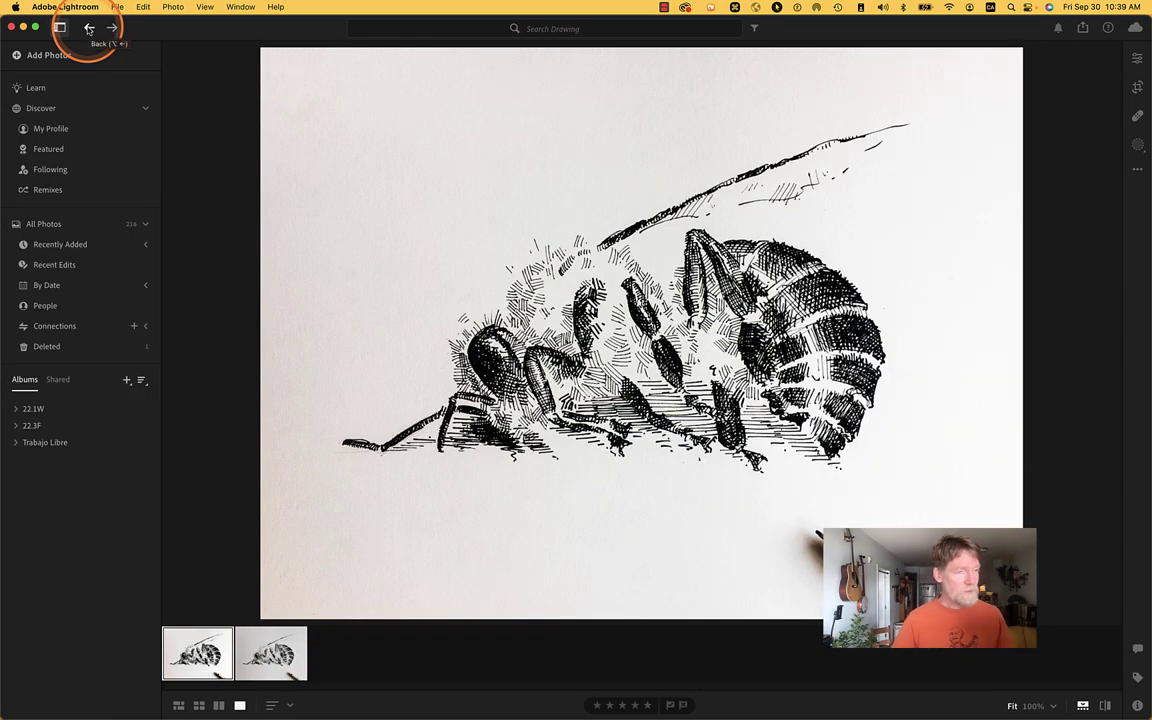
click(36, 409)
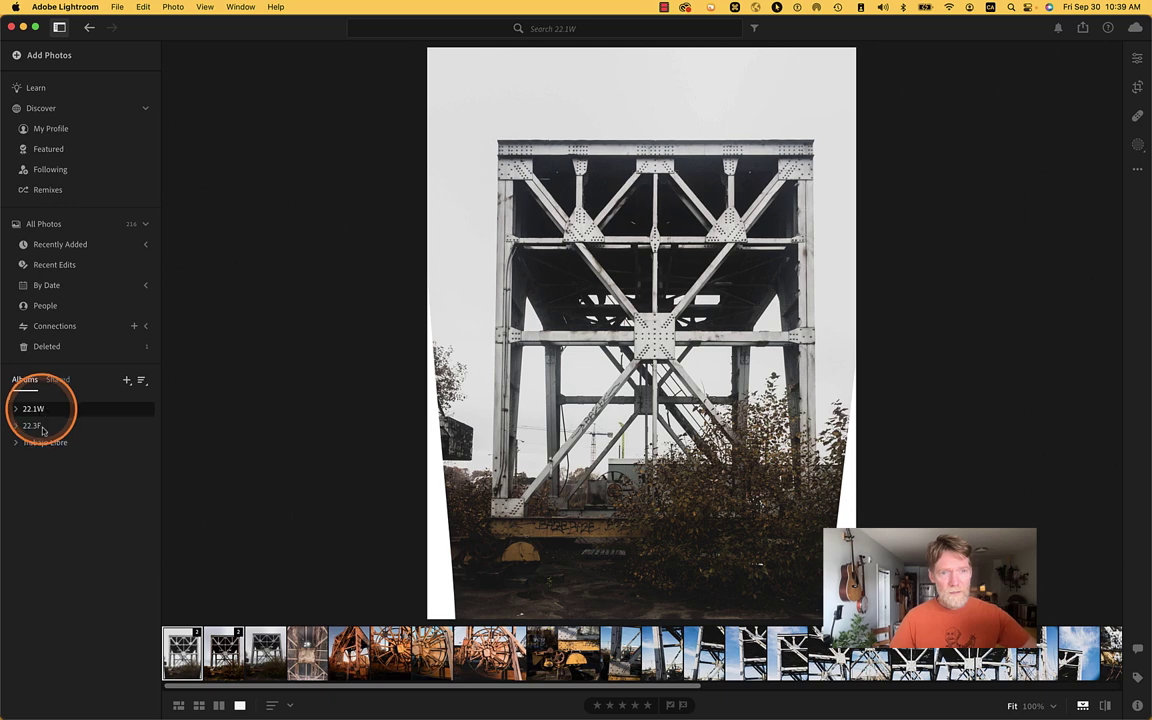
click(42, 427)
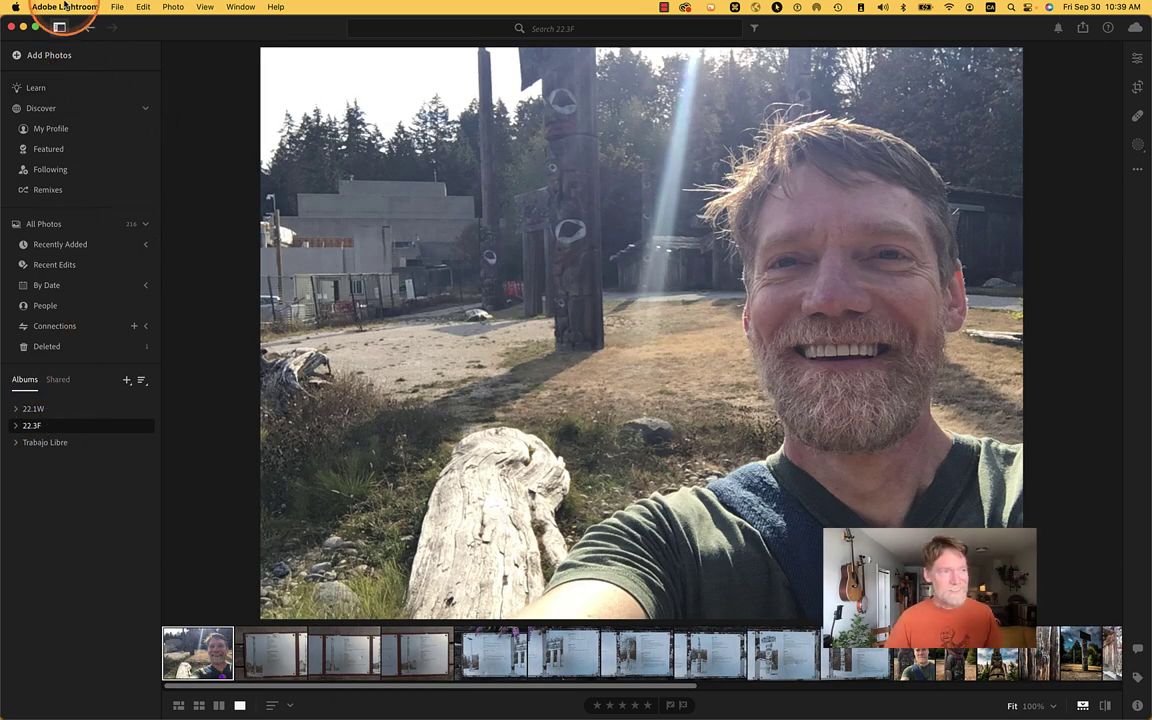
Step: Switch to the mirrored phone screen in QuickTime Player and locate the Lightroom and Adobe Capture apps
key(super+Tab)
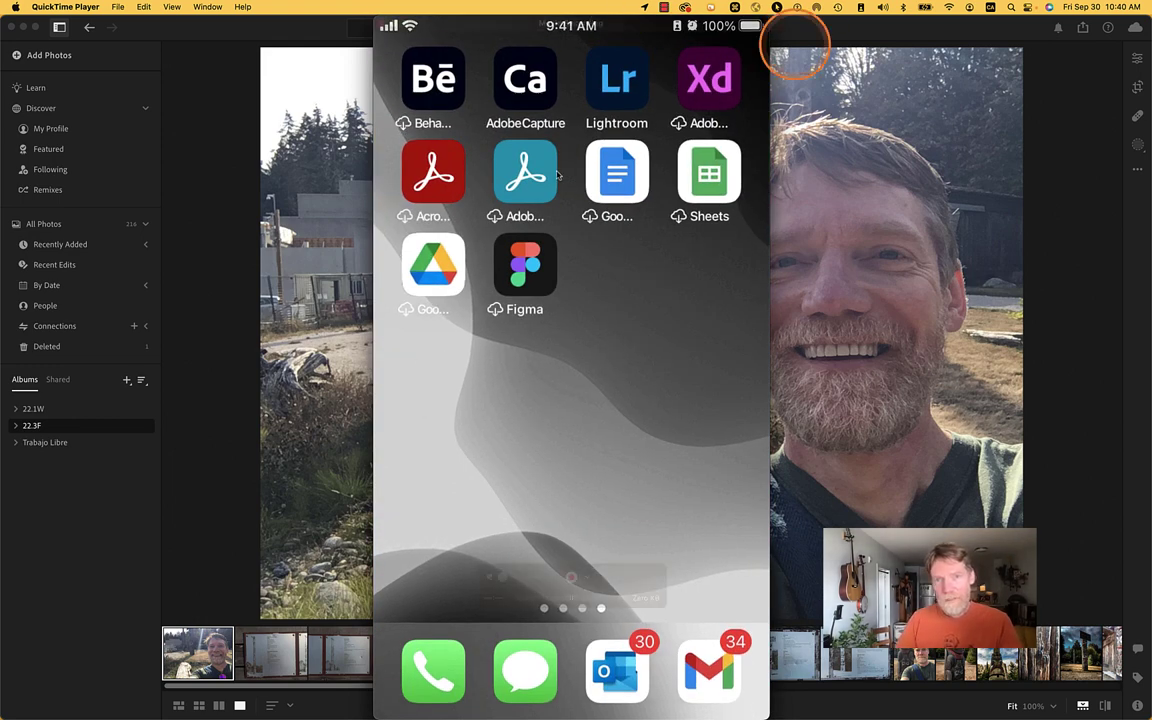
mouse_move(665, 65)
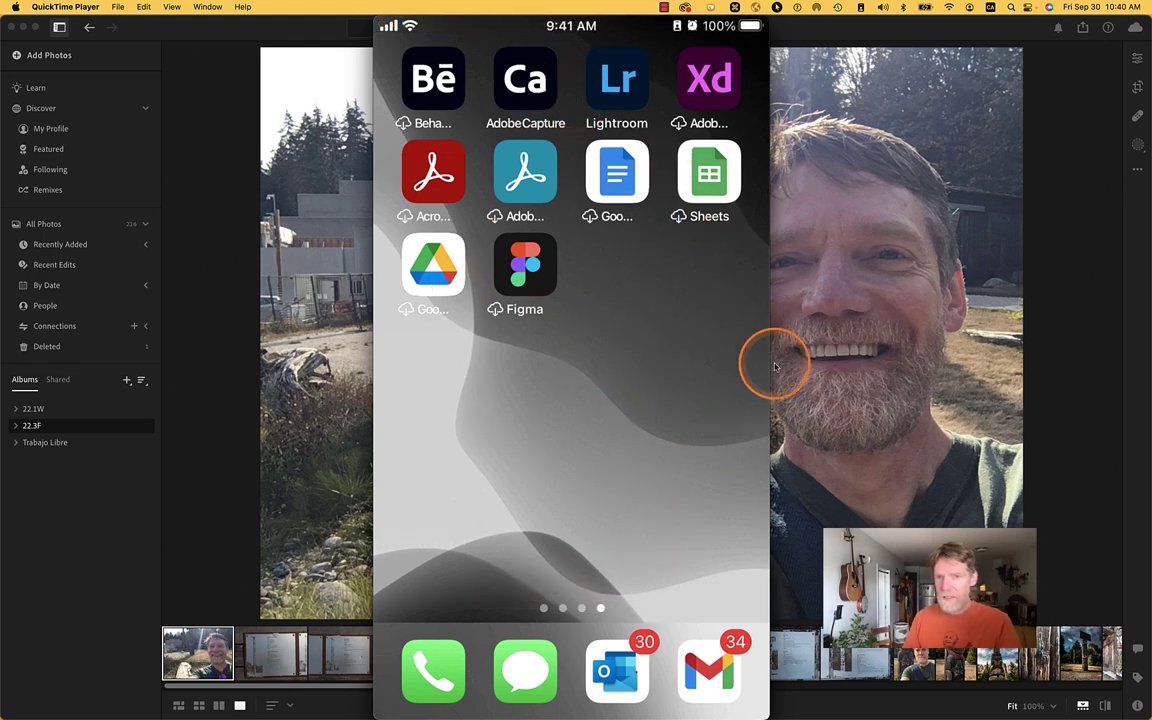
mouse_move(597, 172)
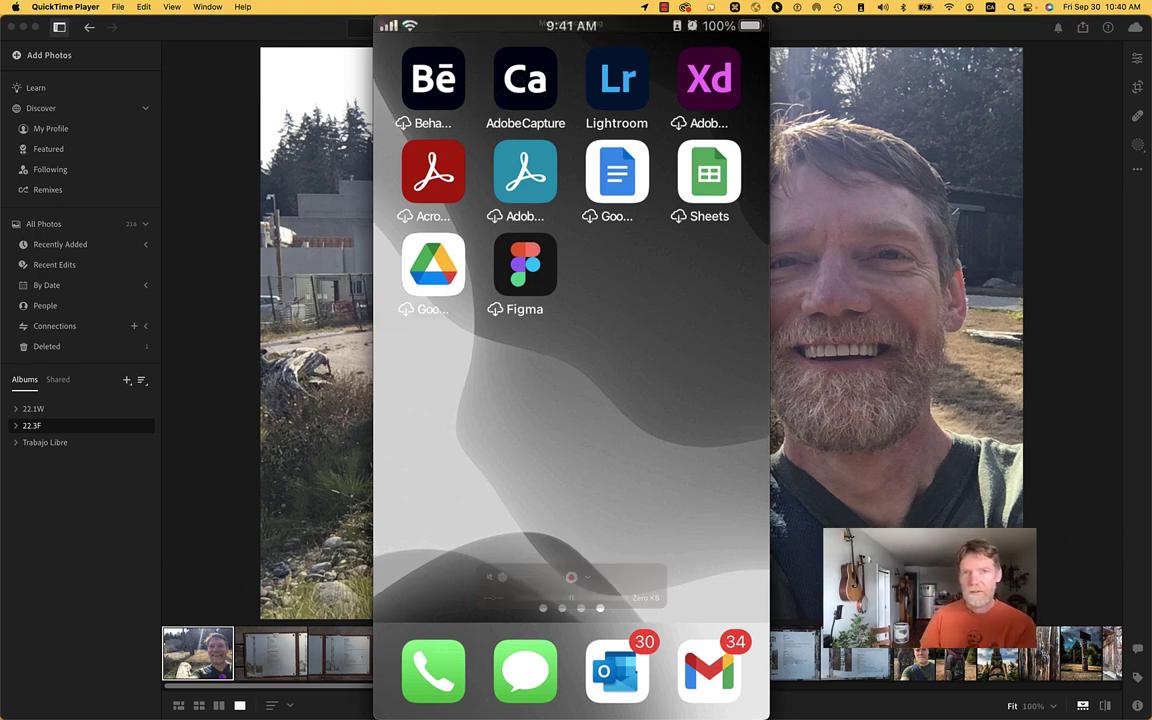
mouse_move(521, 84)
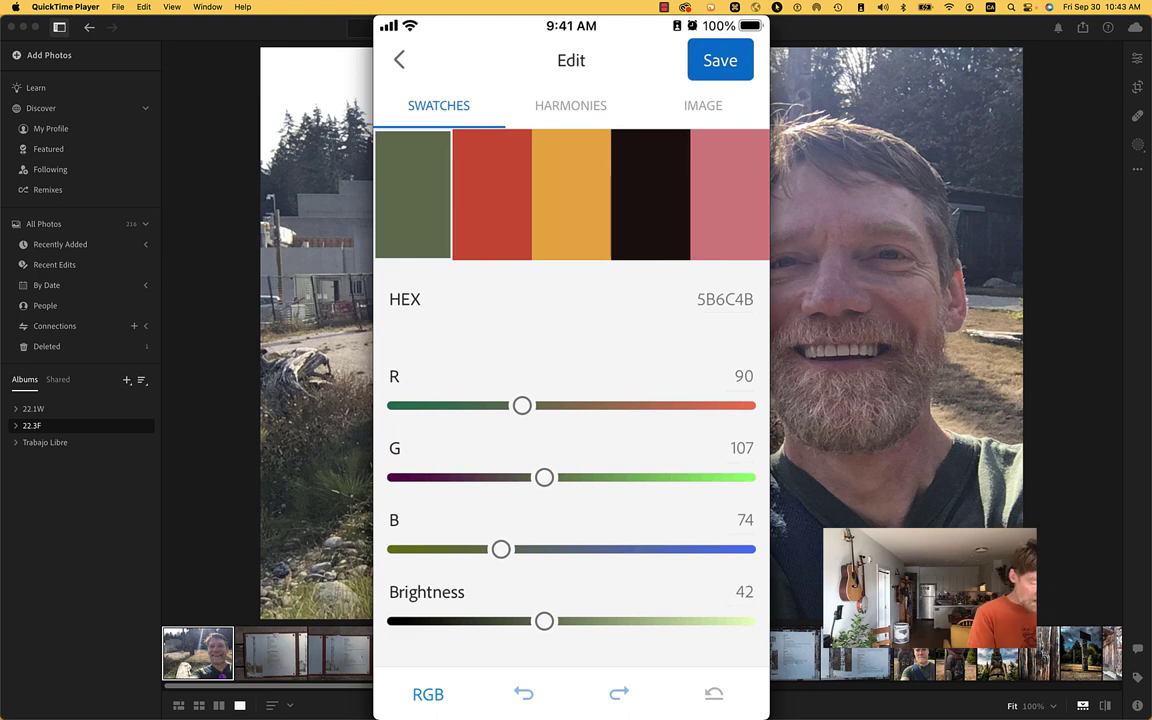
Step: Review the color theme's gold and pink swatches, its harmonies wheel and its source image, and return to the swatches
click(571, 194)
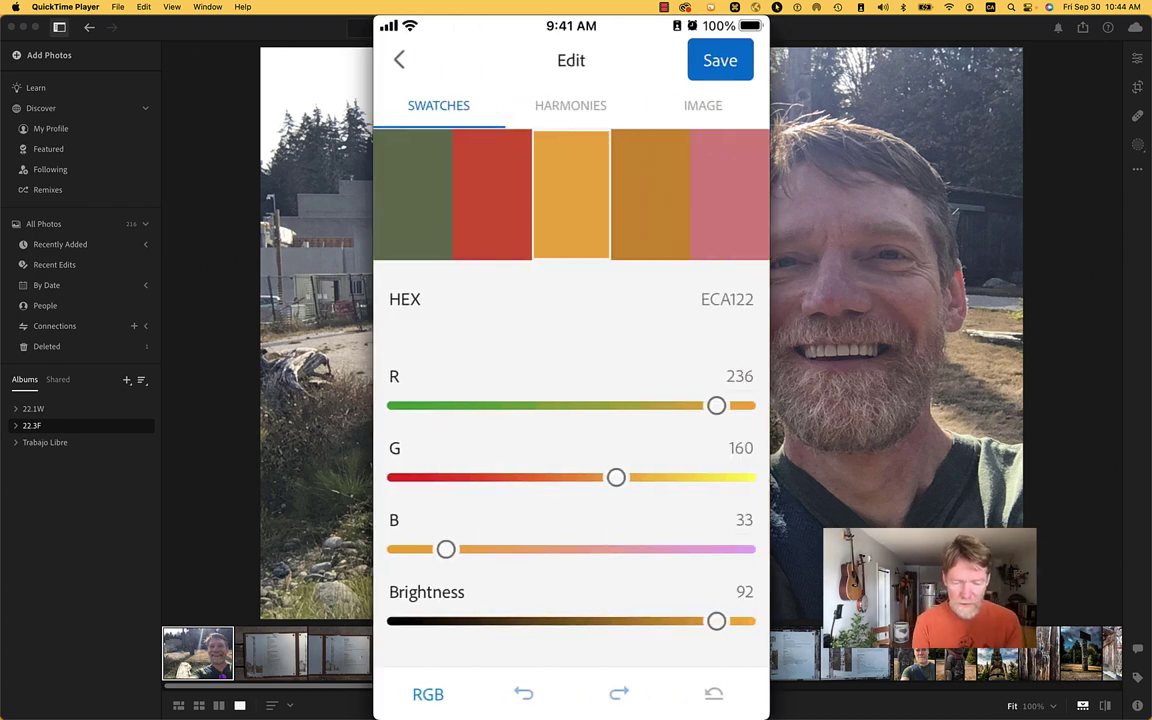
click(730, 195)
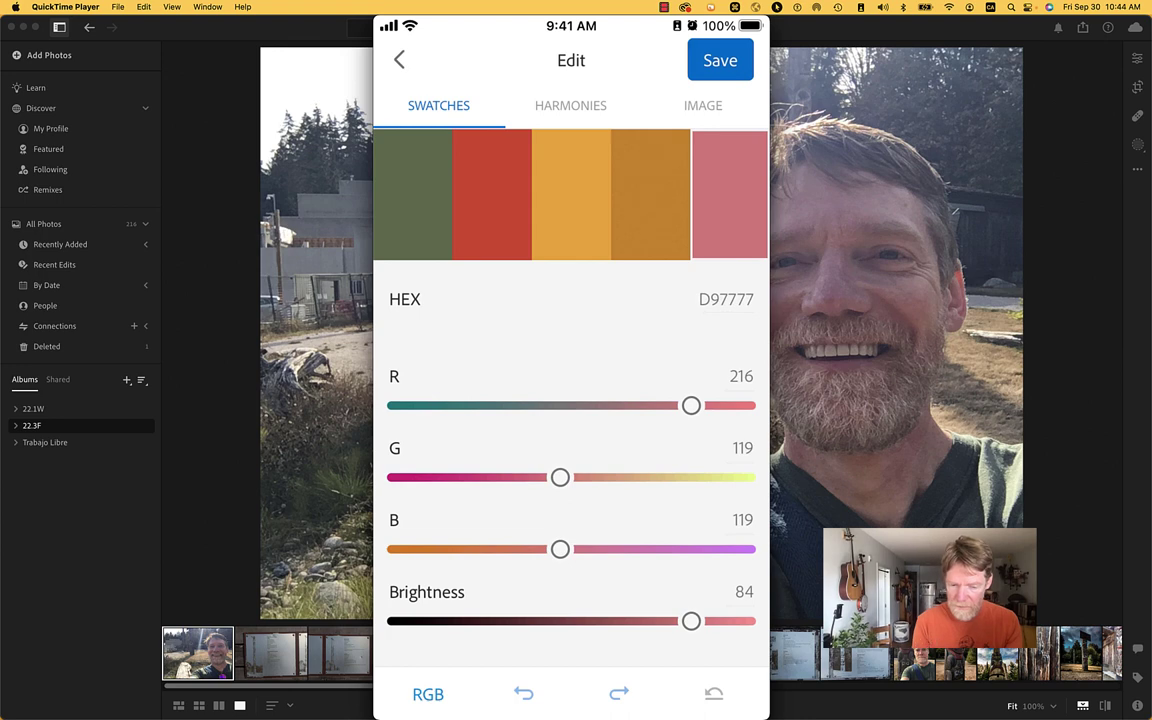
click(570, 105)
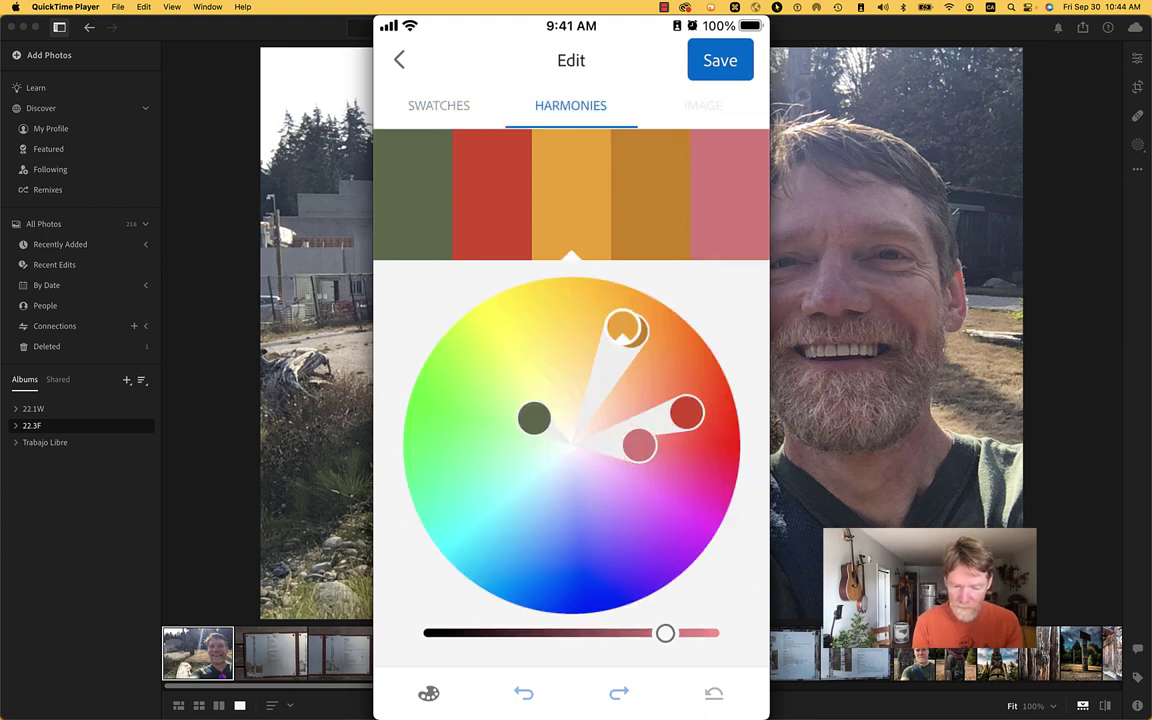
click(703, 105)
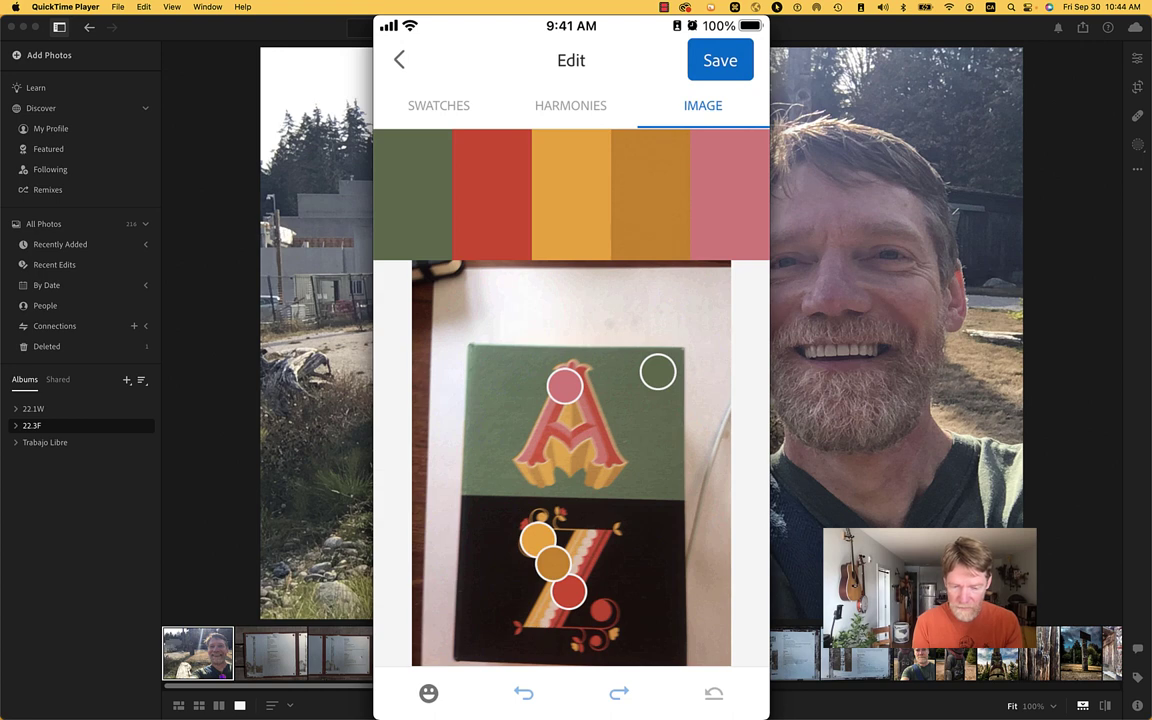
click(438, 105)
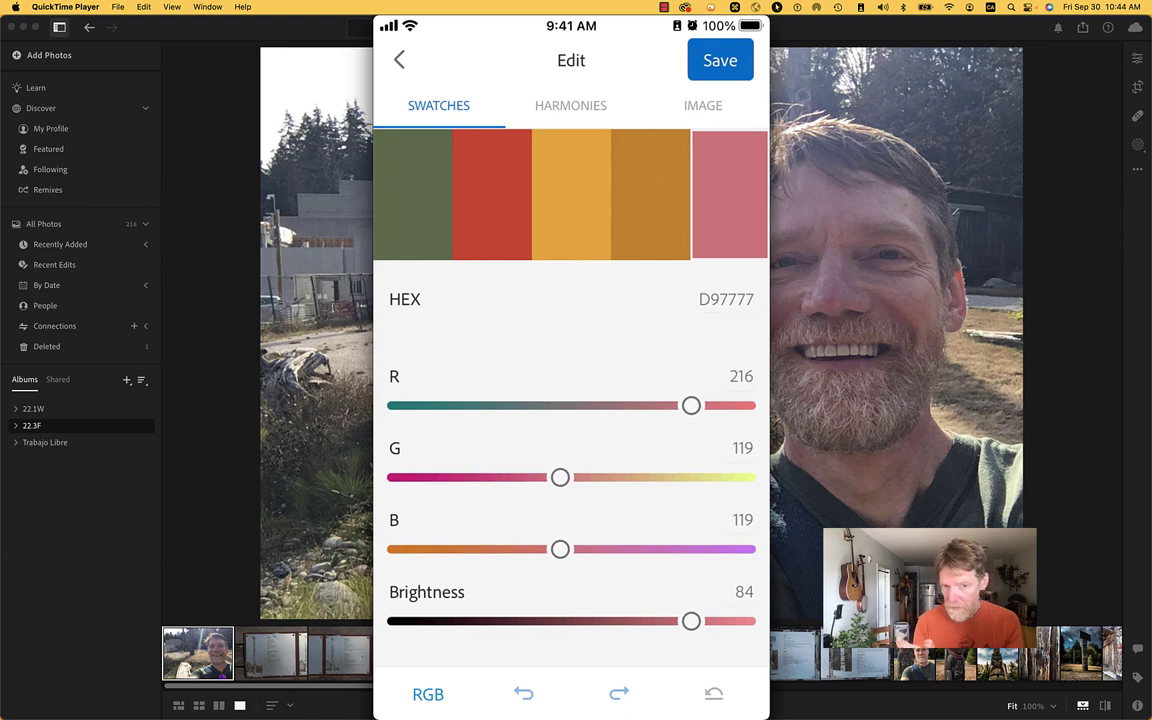
Step: Start saving the color theme to the GD157 library and replace its default name with "Jessica Hische (n.d.)"
click(720, 60)
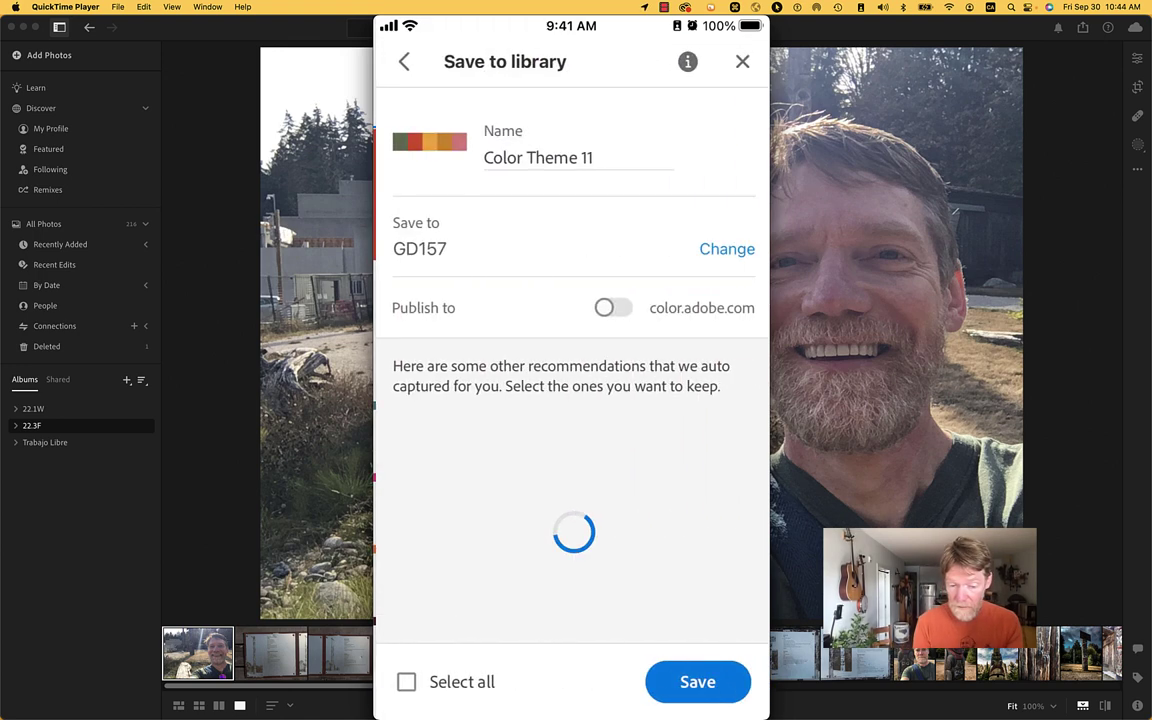
click(578, 157)
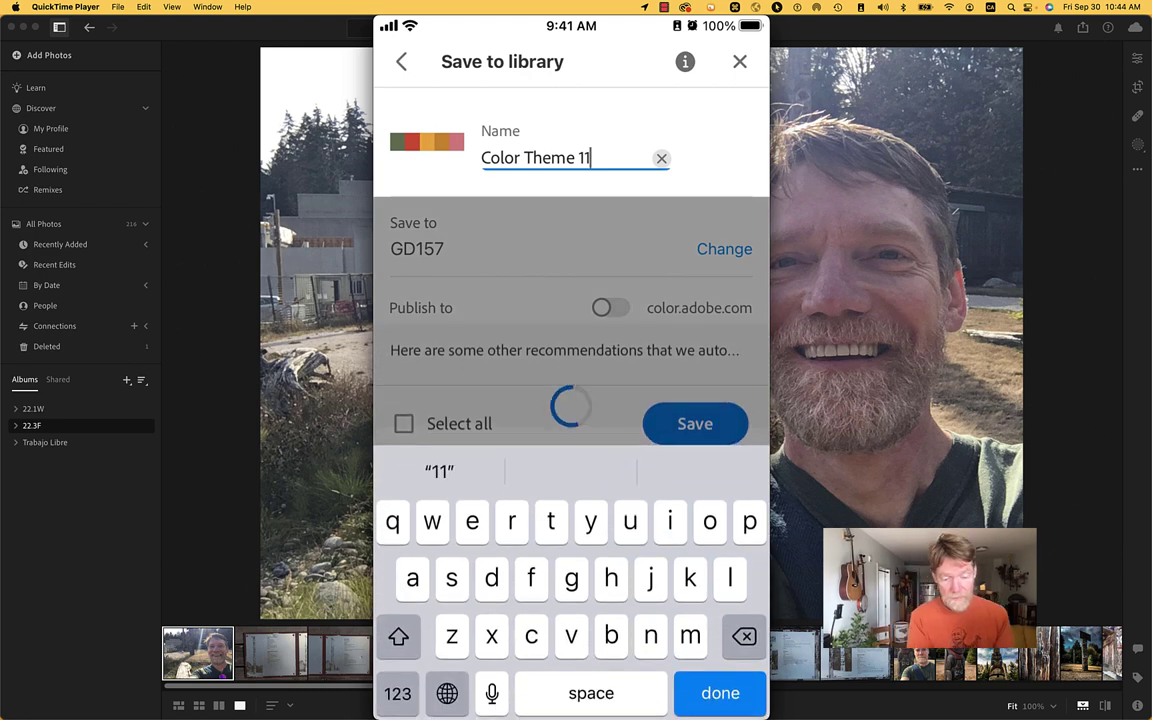
click(661, 158)
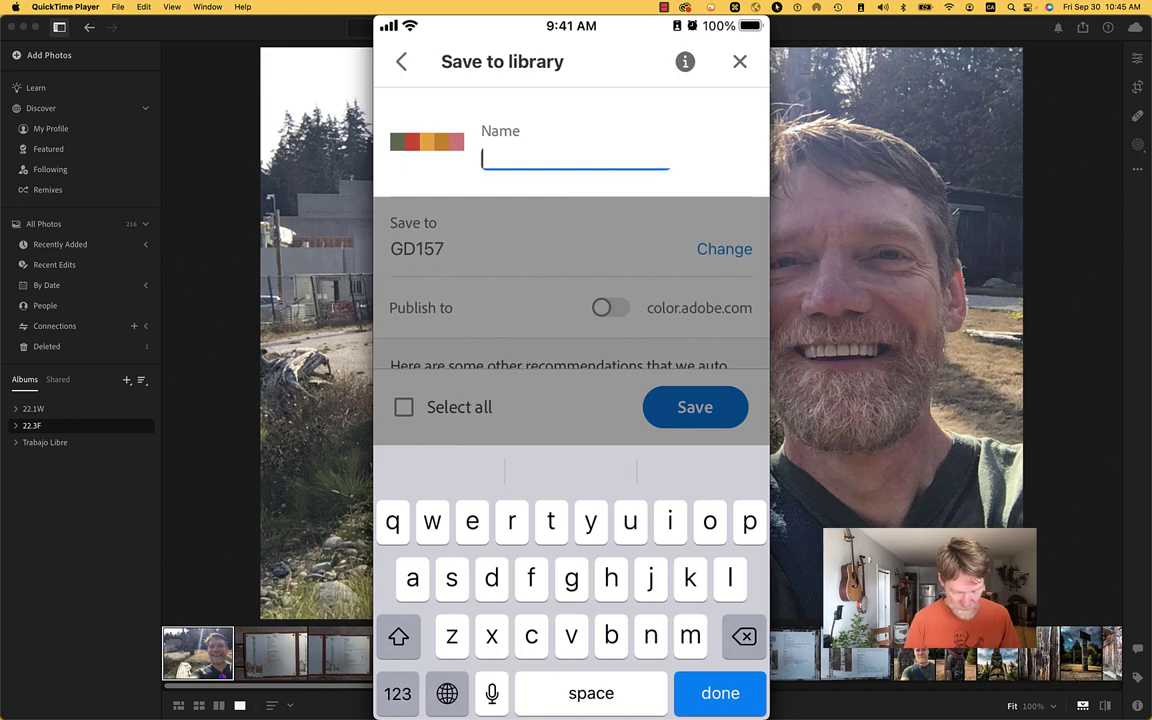
text(Jes)
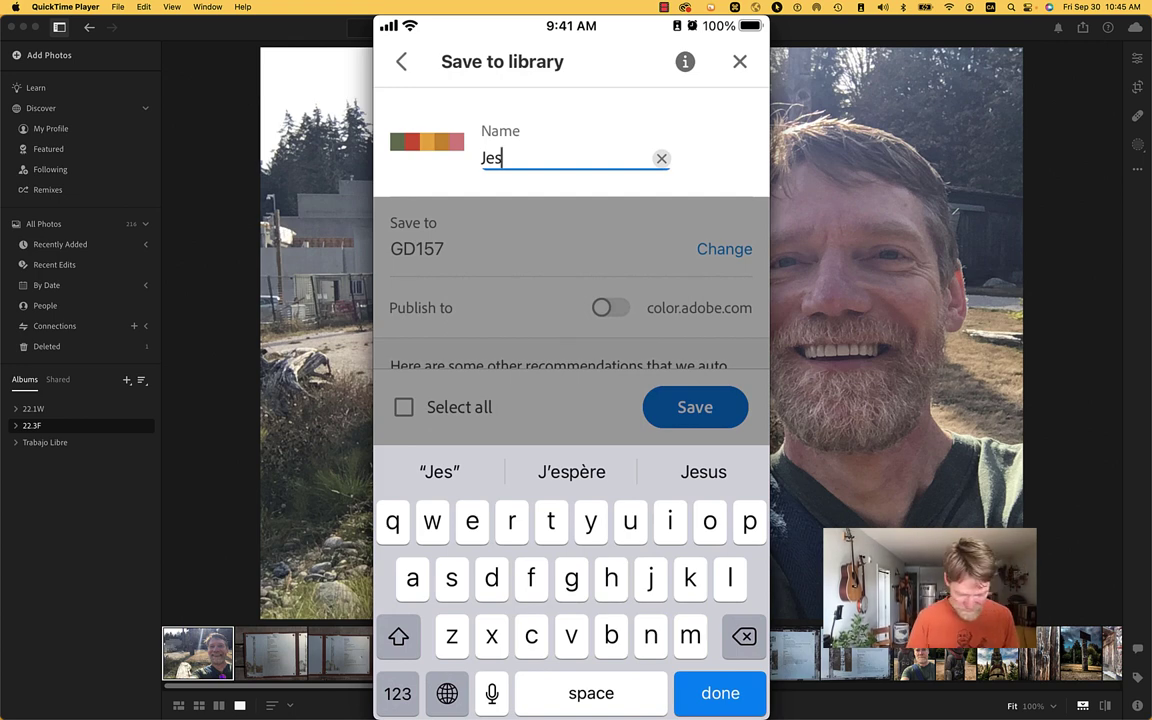
text(si)
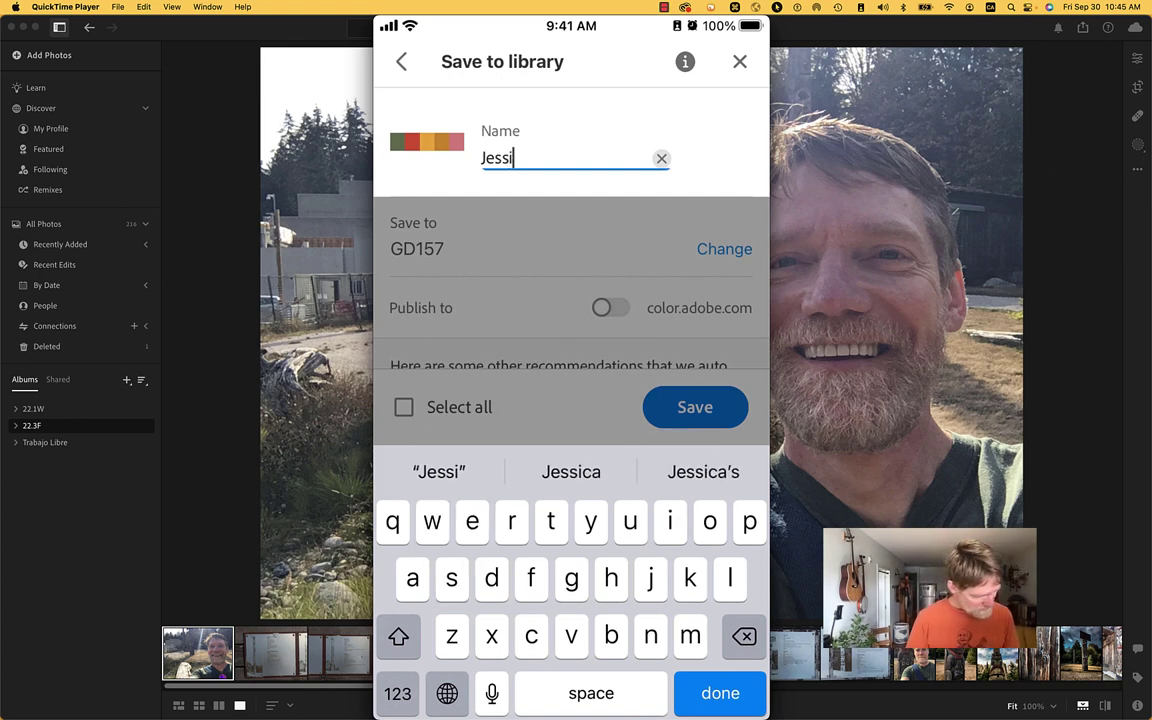
text(ca )
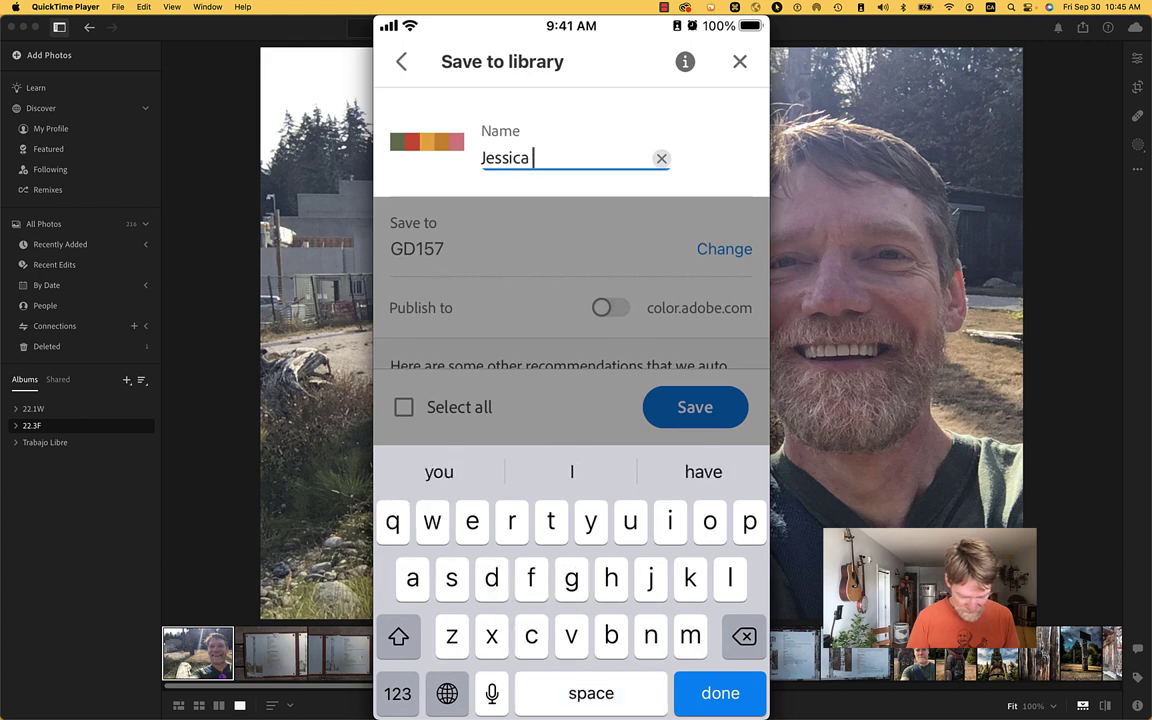
text(Hi)
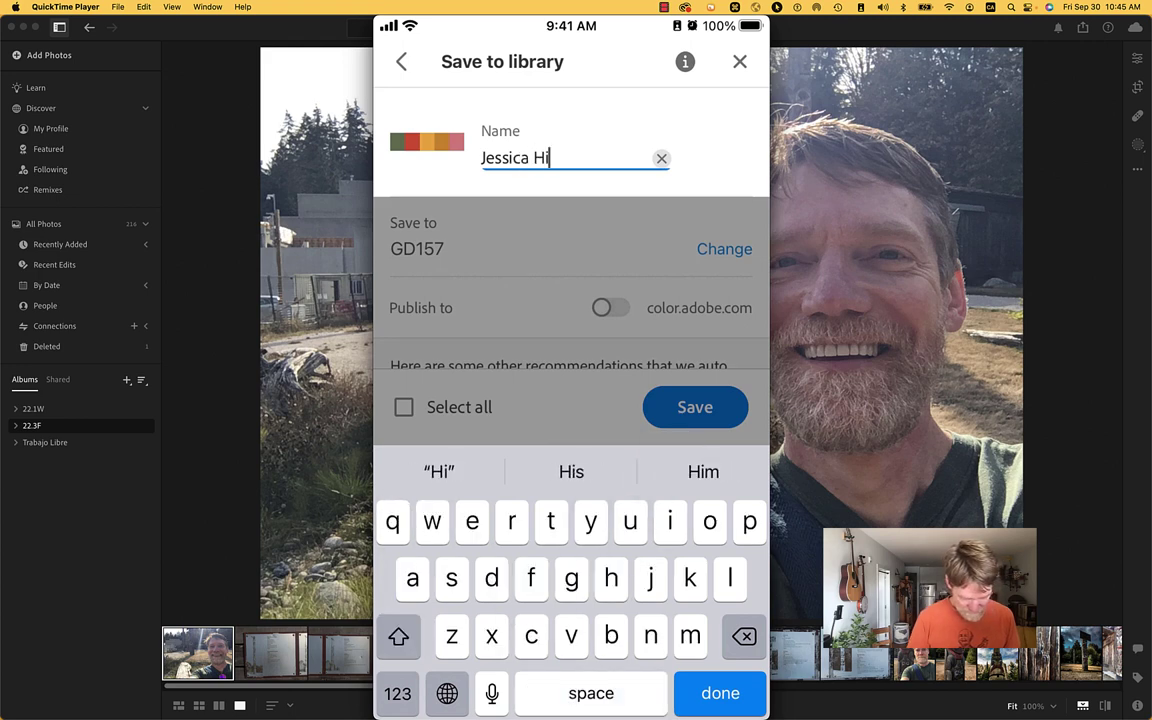
text(sche)
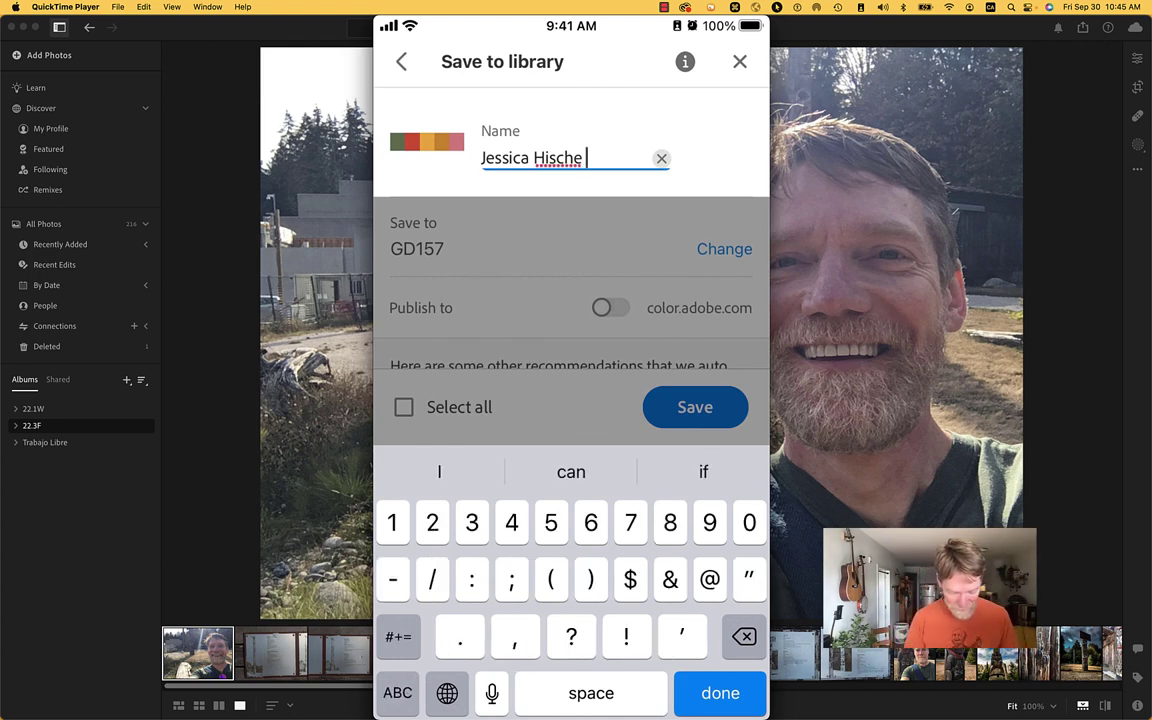
text( ()
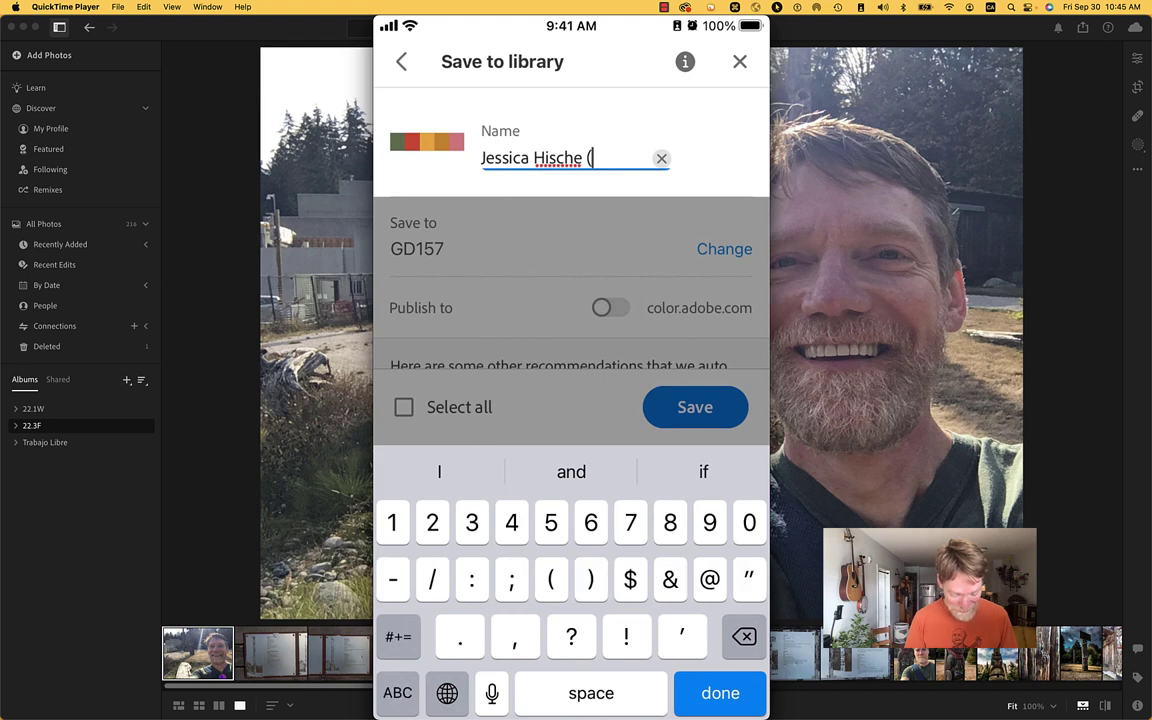
click(397, 692)
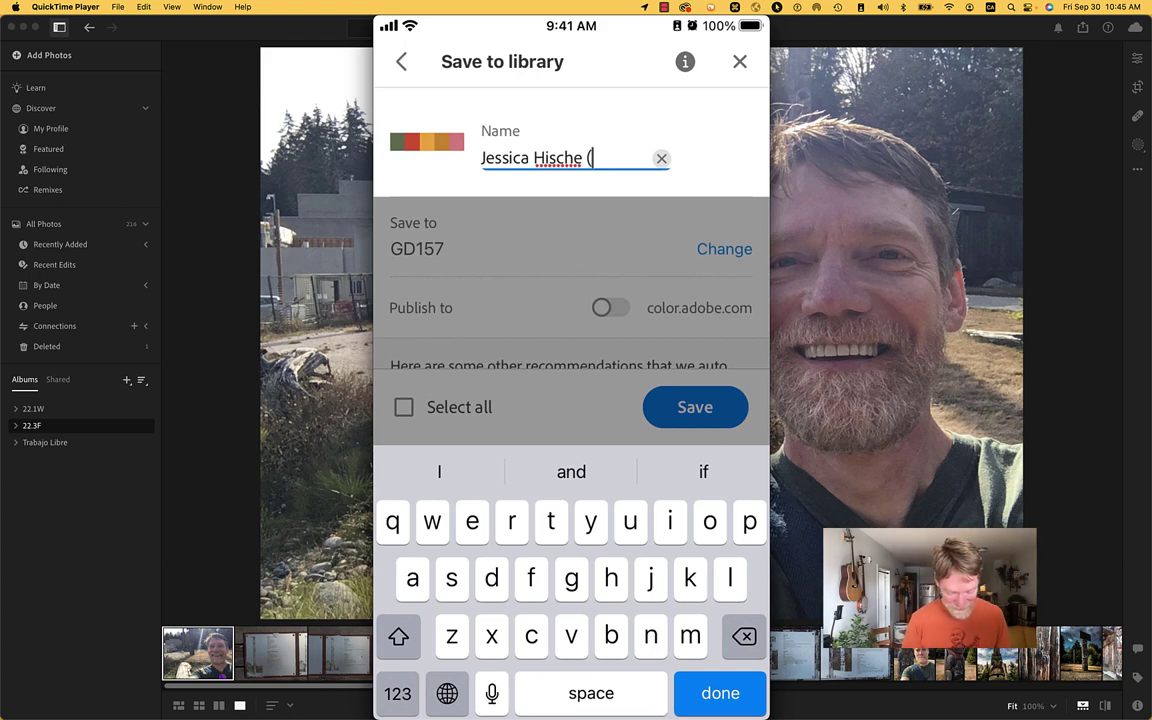
text(n.)
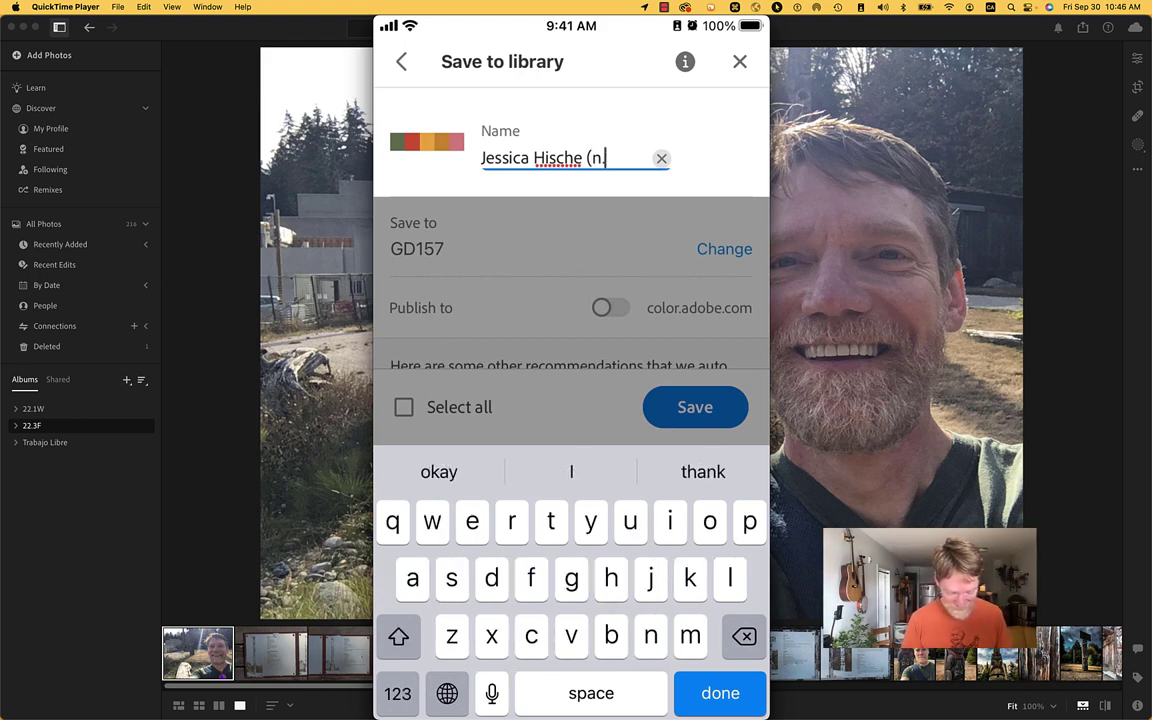
text(d)
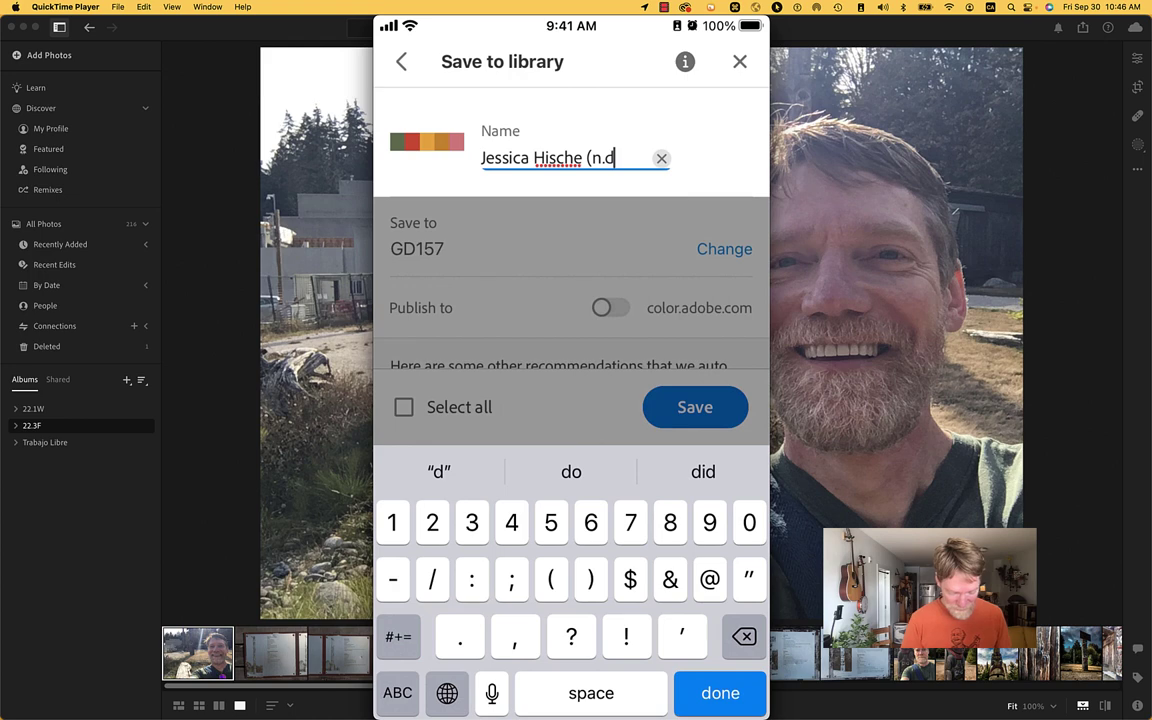
text(.))
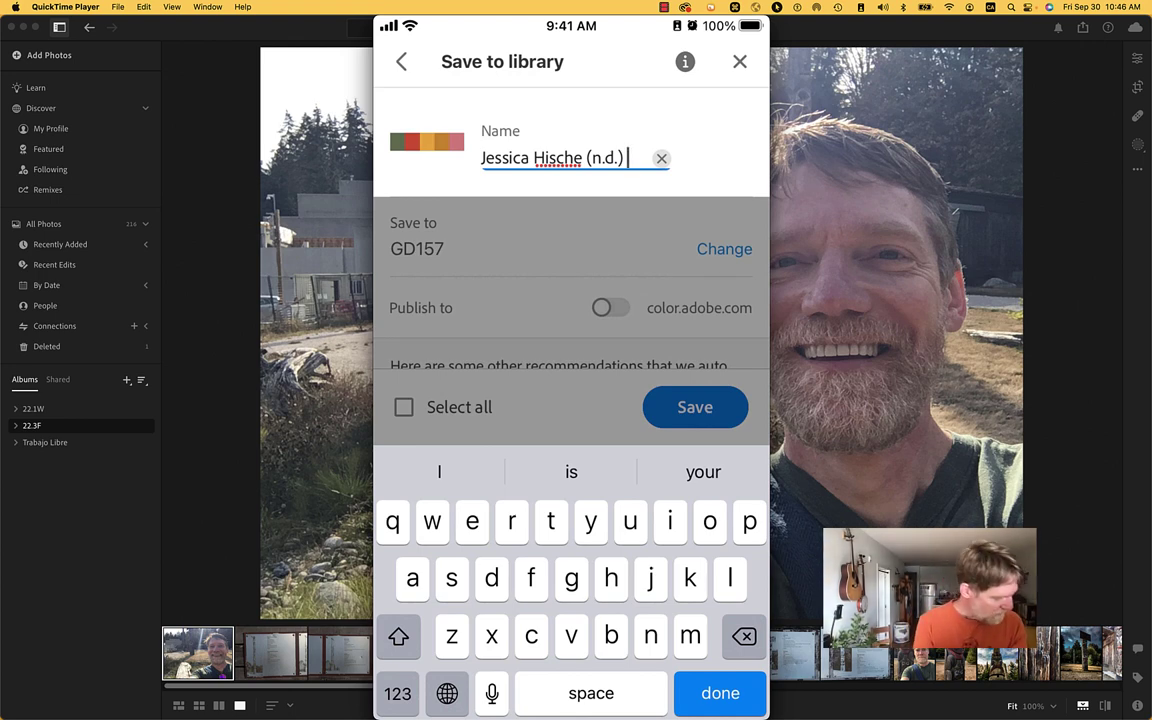
Step: Add the work title "100 Drop Caps Postcards" to the end of the theme's name, correcting the misspelled last word
click(397, 693)
text(10)
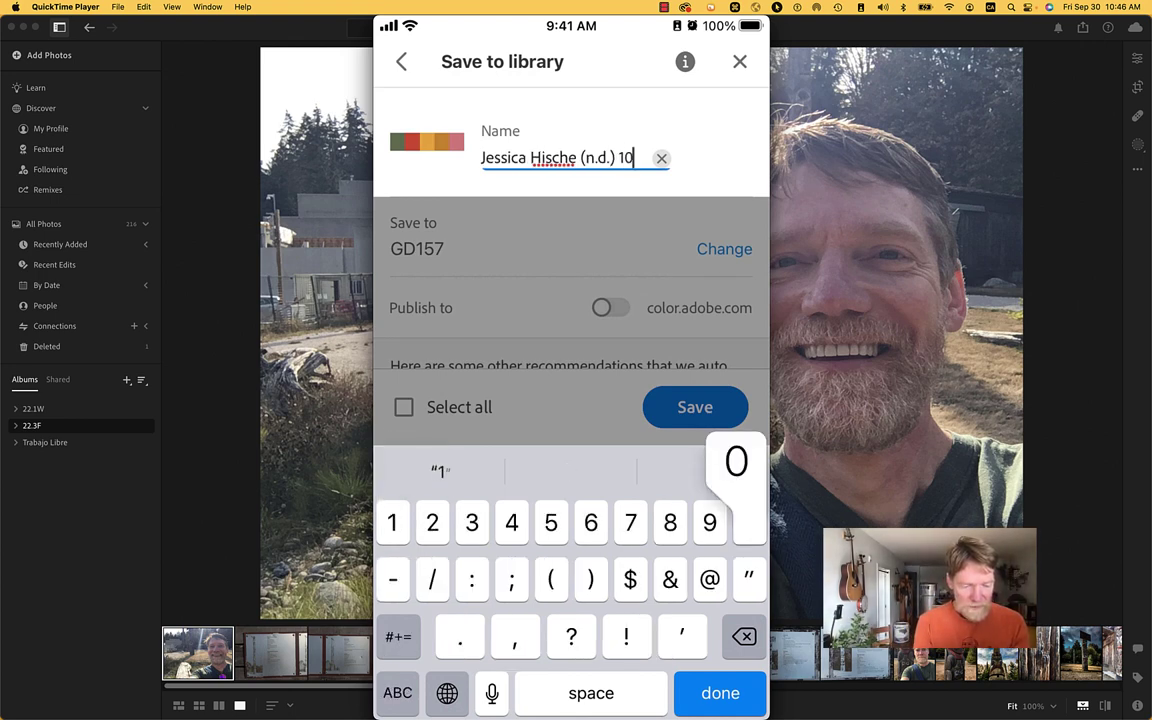
text(0 Dr)
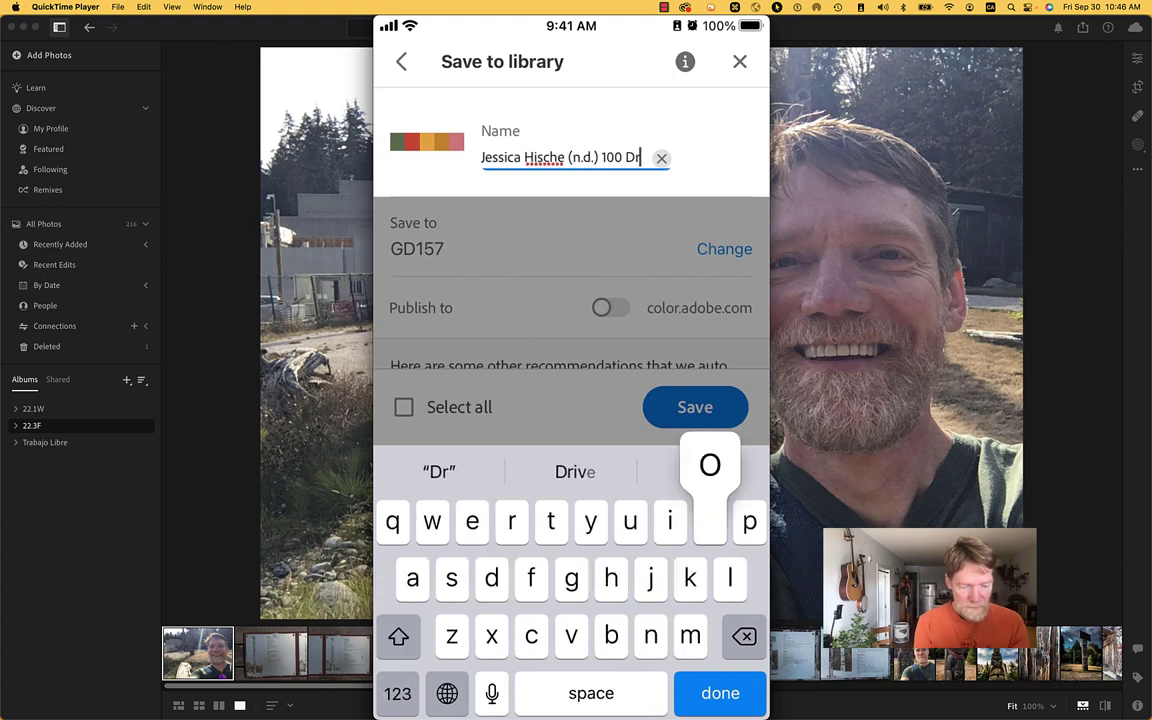
text(op )
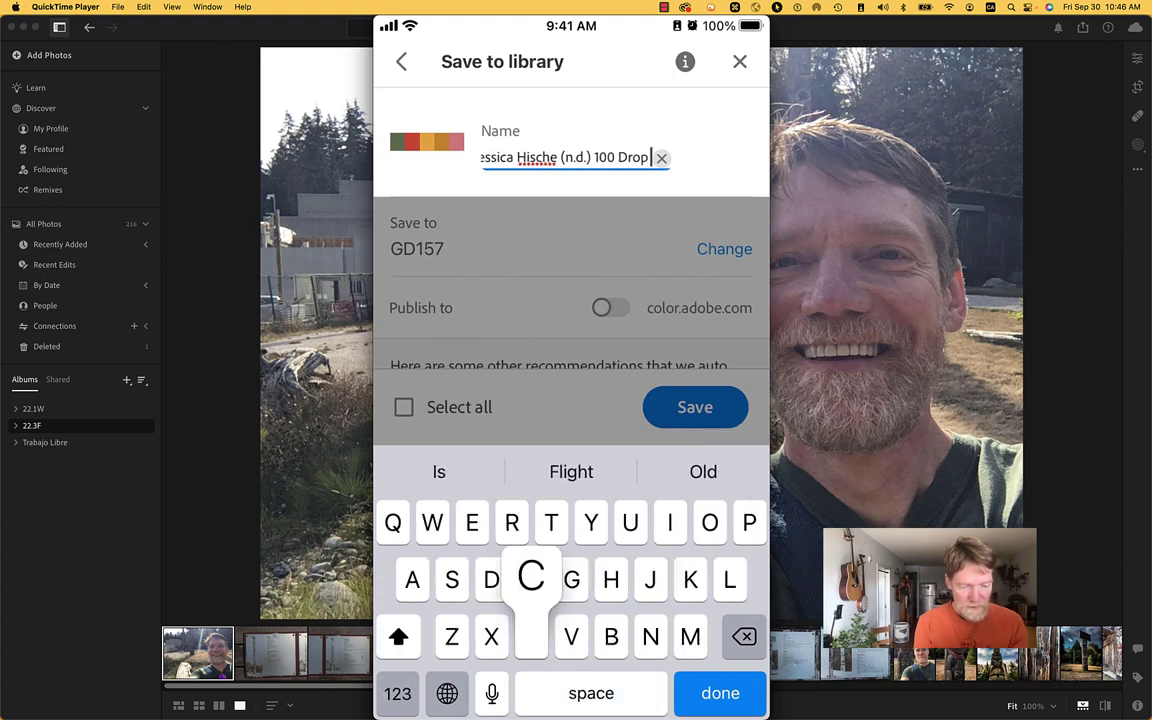
text(Caps)
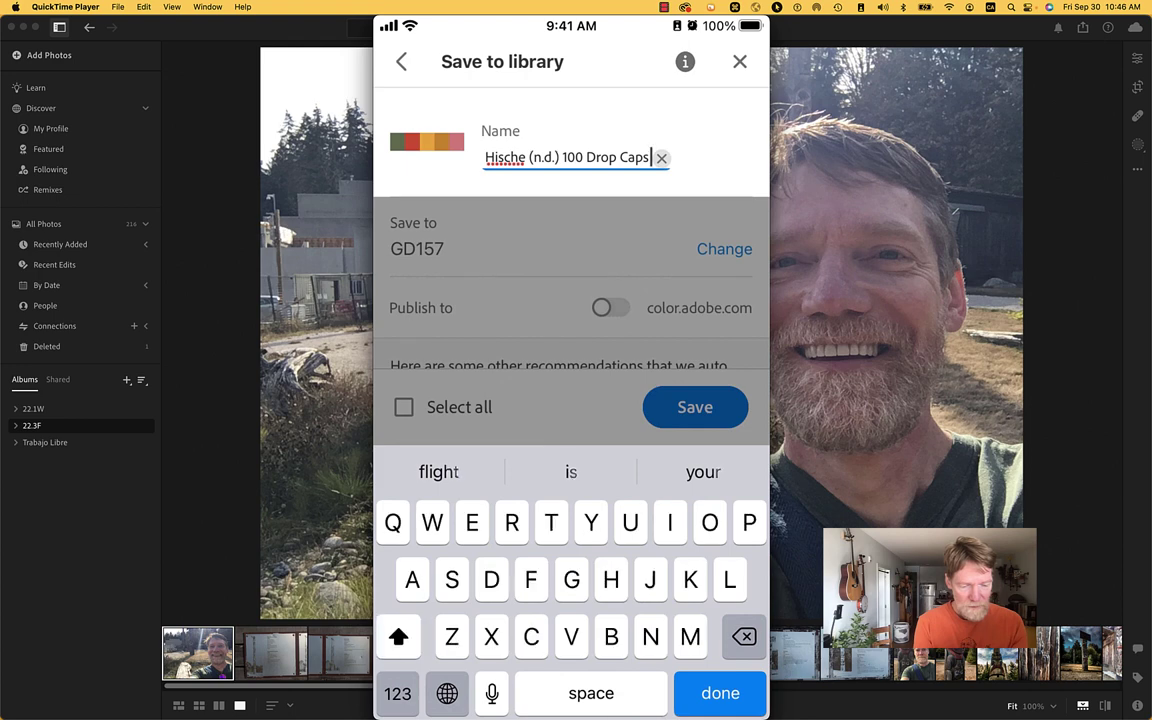
text( Postcarda)
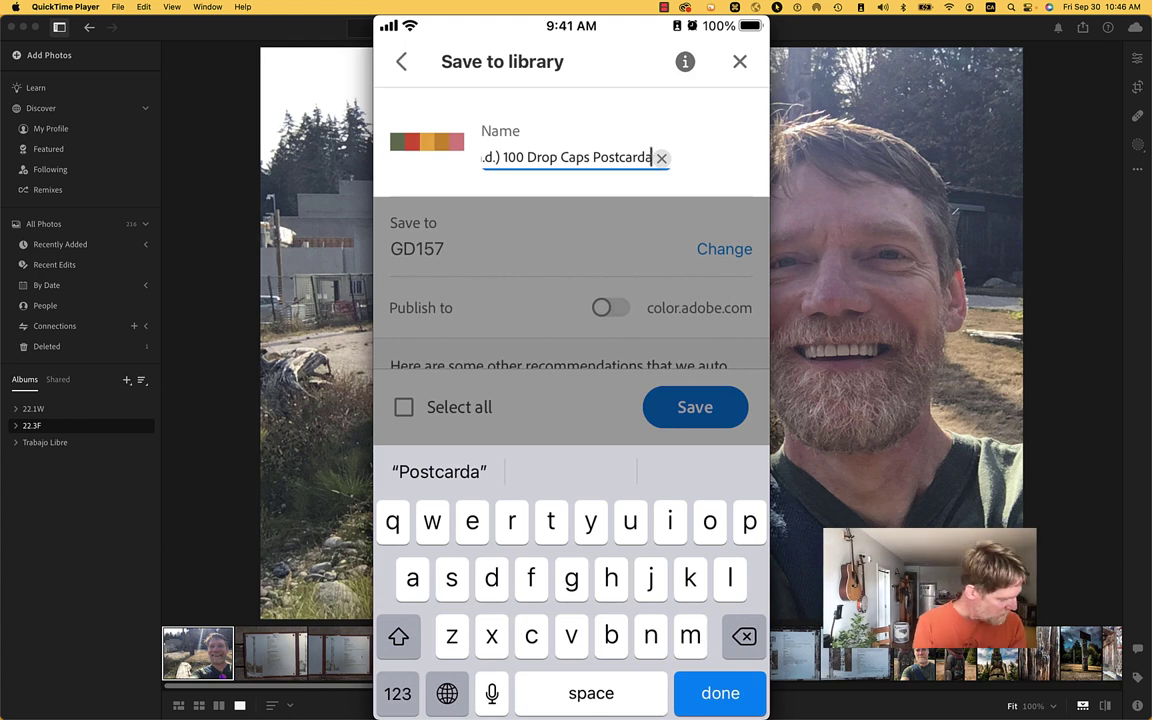
click(397, 693)
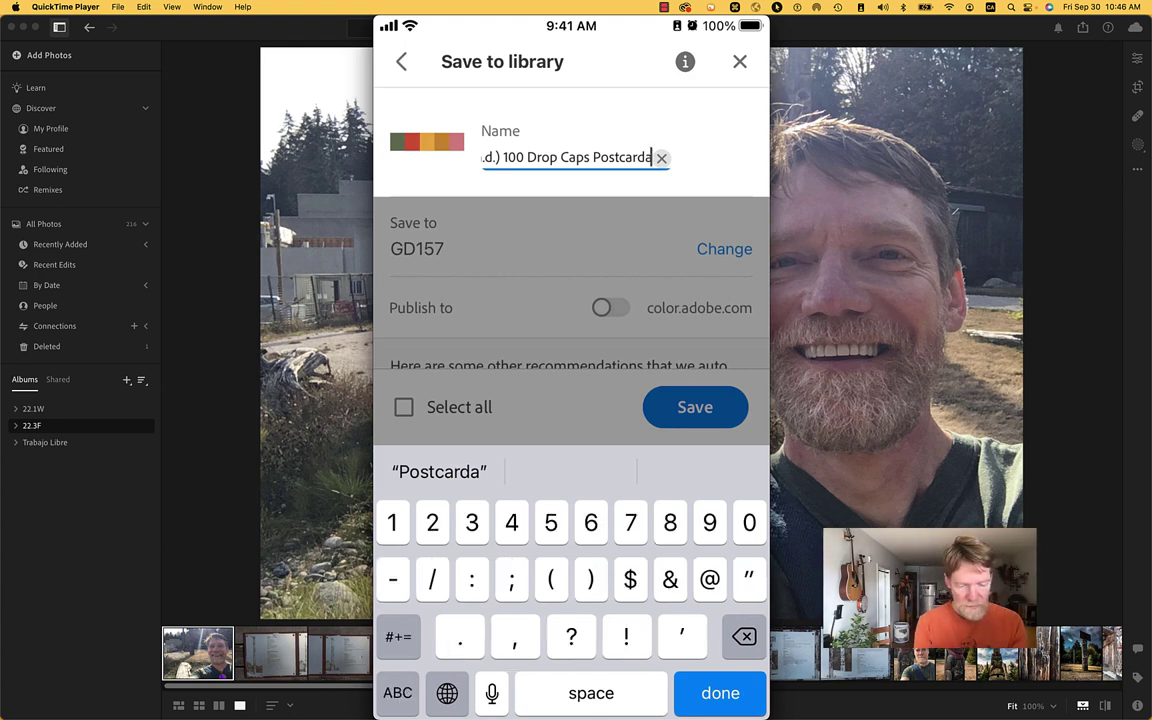
text(.)
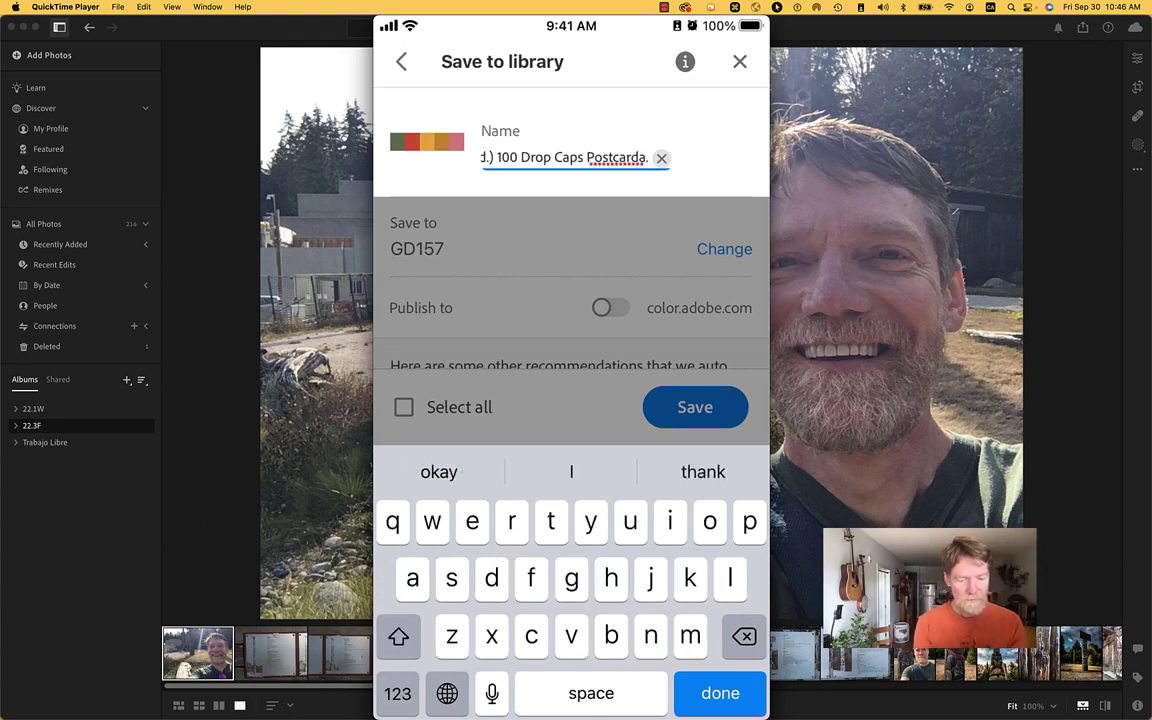
key(BackSpace)
click(612, 157)
click(496, 105)
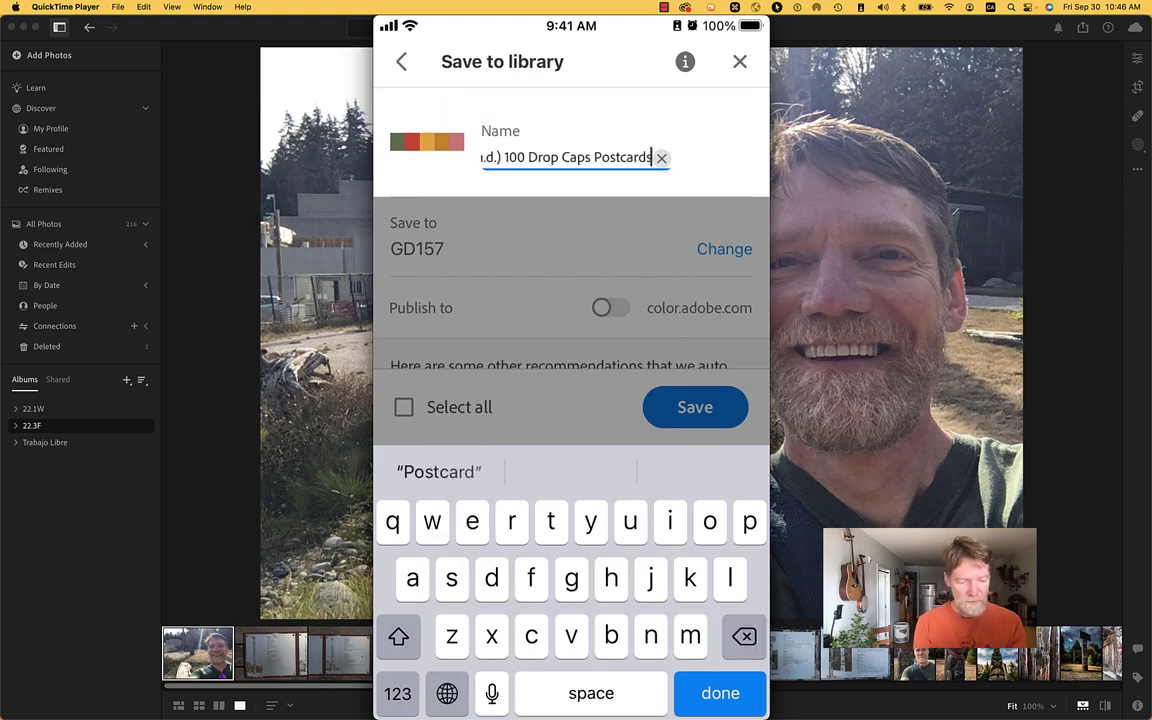
Step: Complete the theme's name with ". Chronicle Books" and save it to the GD157 library without the extra recommendations
click(397, 693)
text(.)
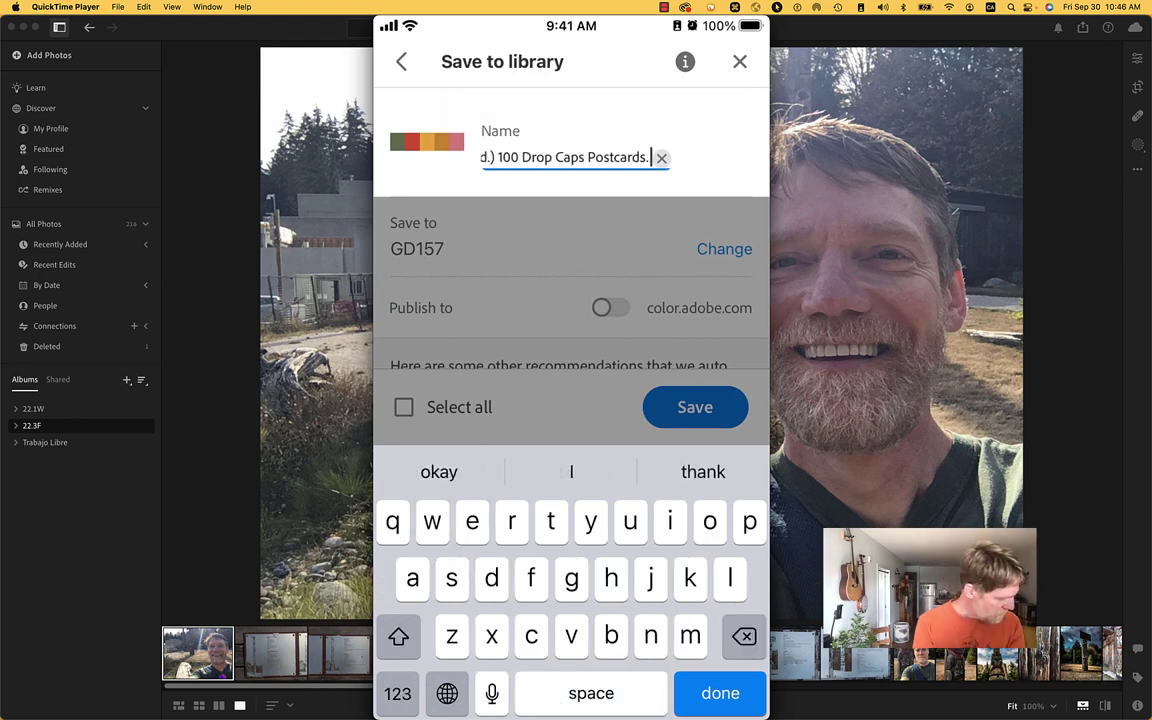
text( C)
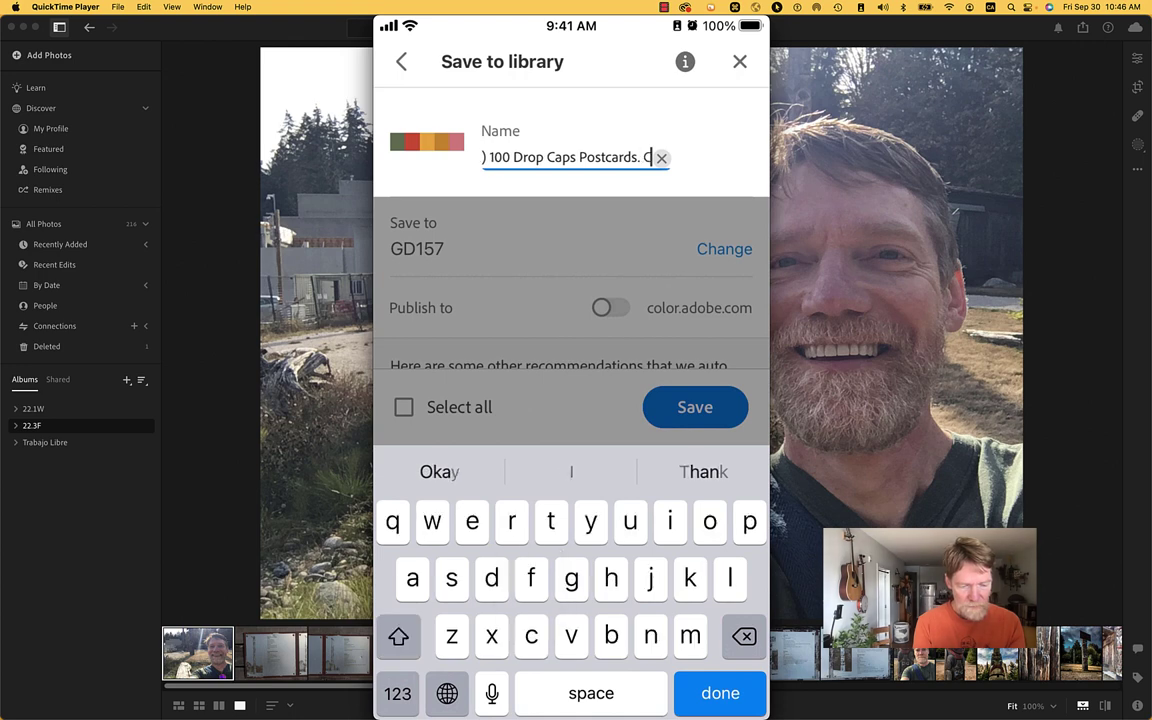
text(hronic)
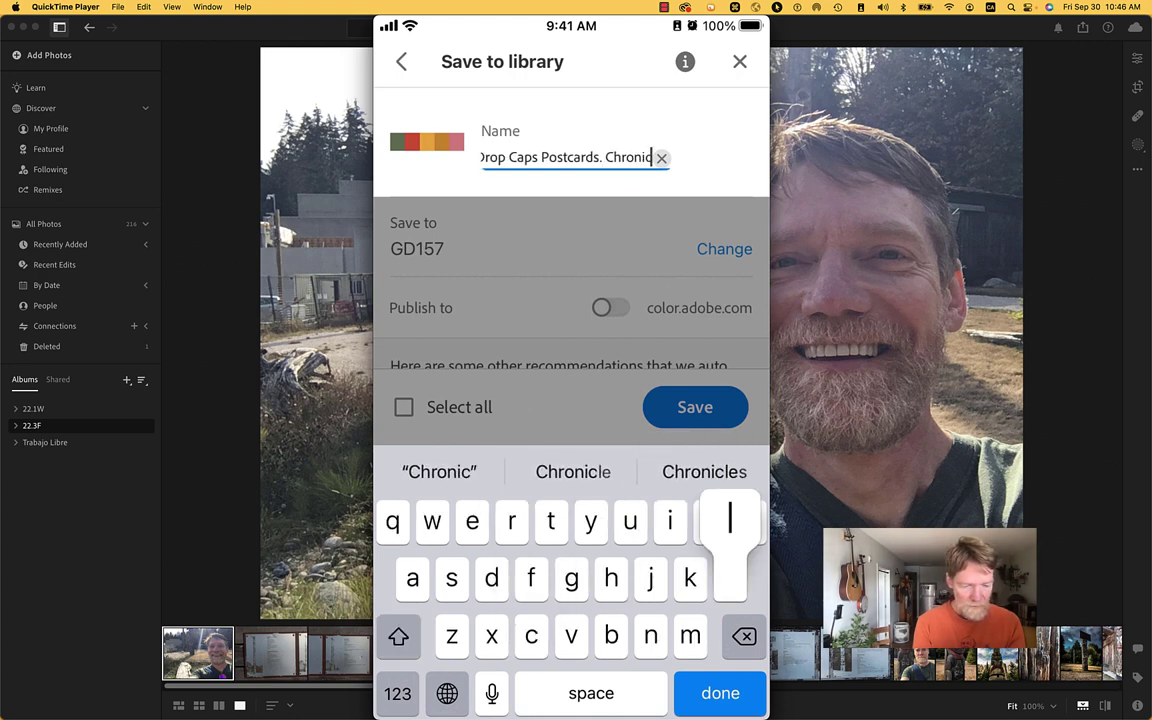
text(le Book)
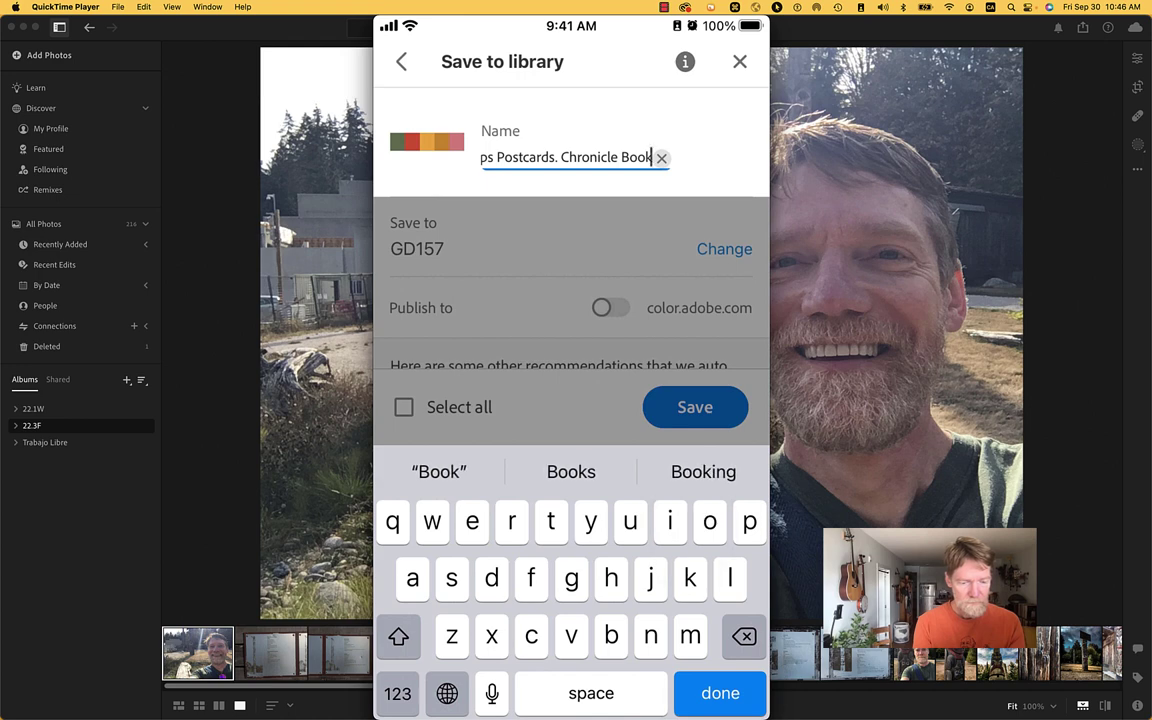
text(s)
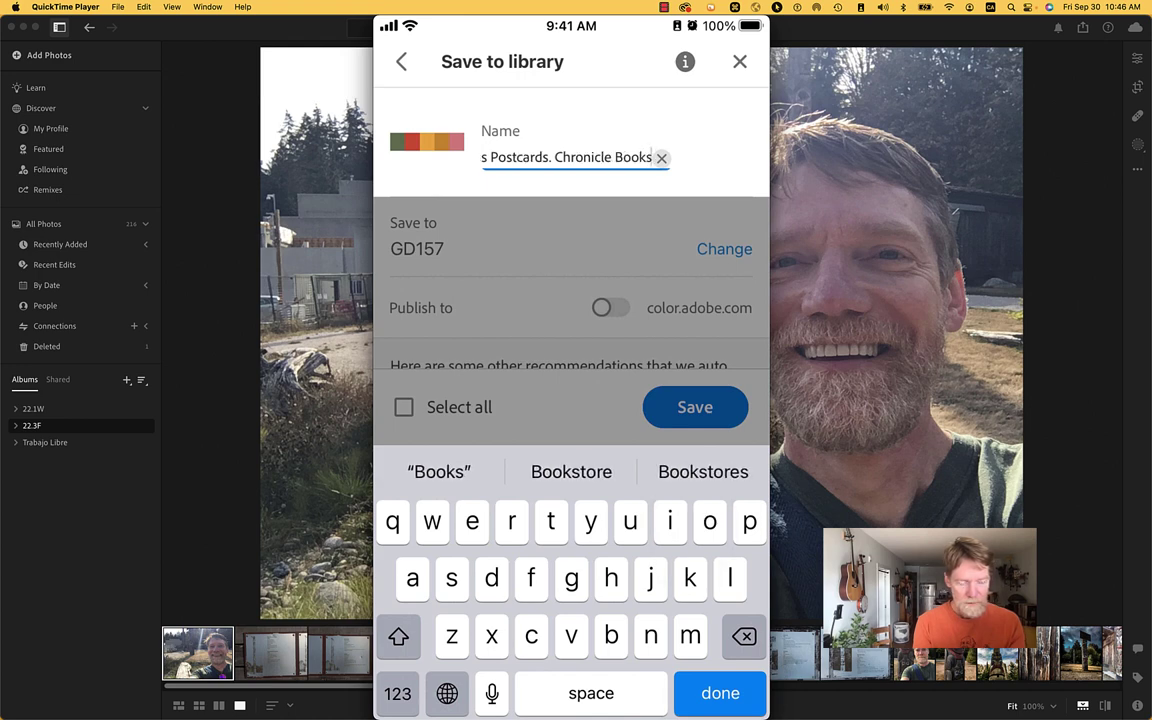
key(Return)
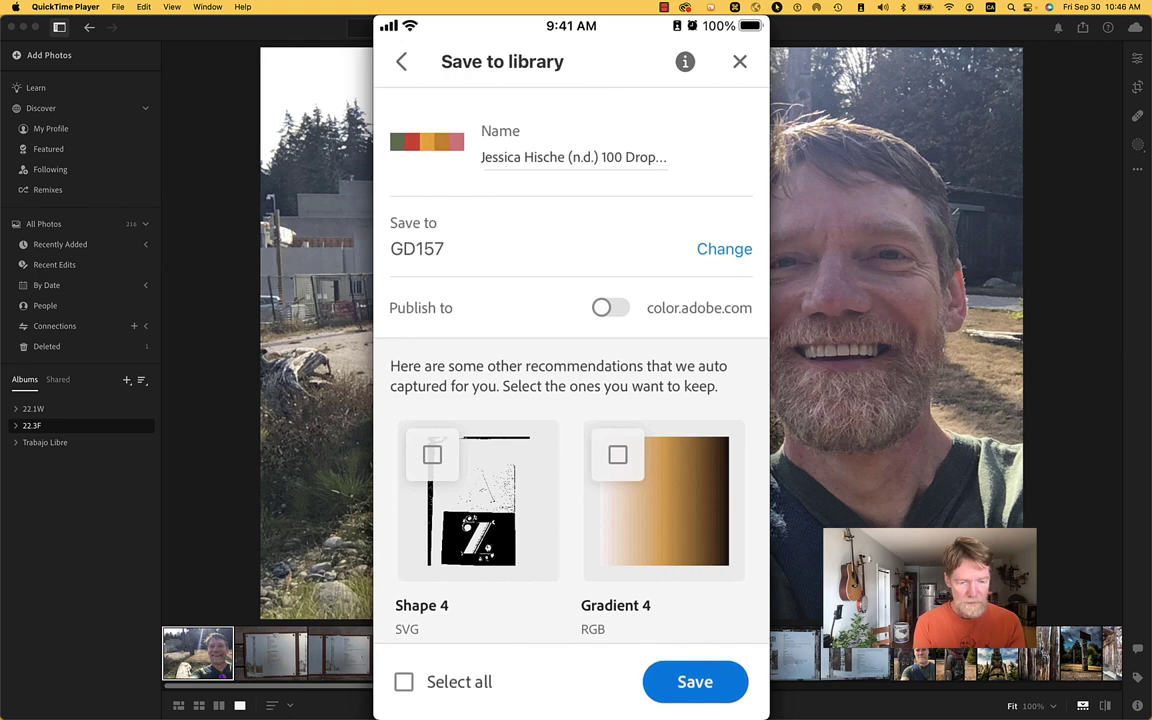
click(695, 681)
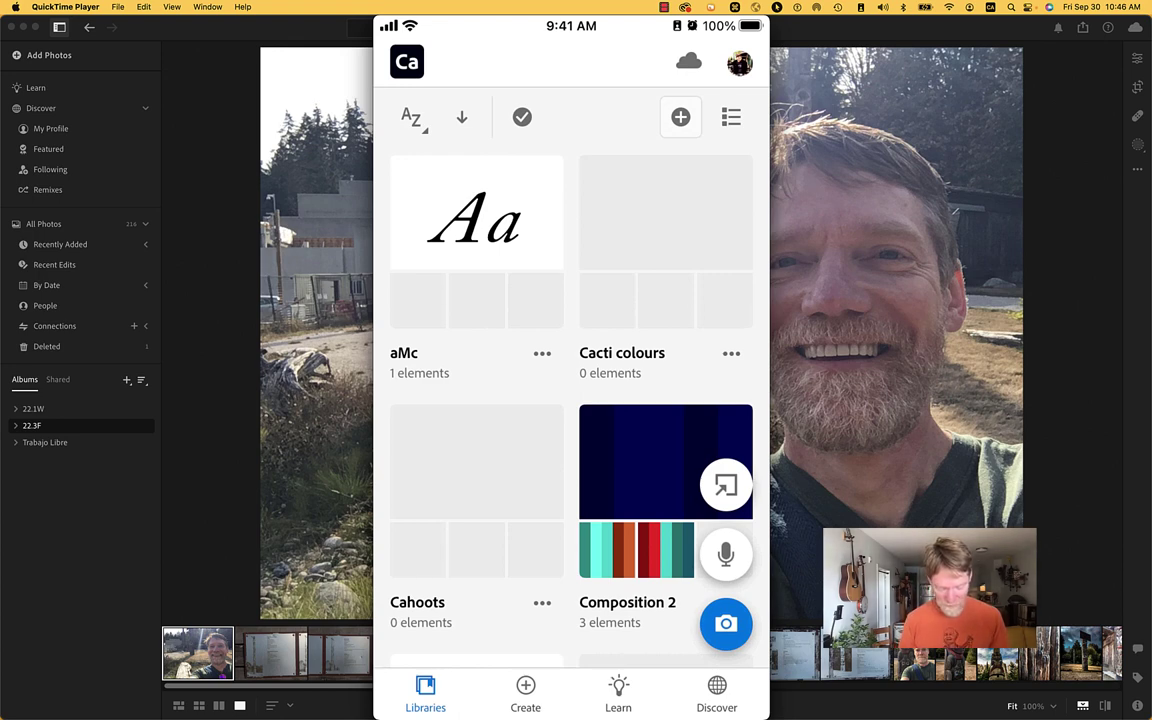
Step: Find and open the GD157 library in Adobe Capture and look through its saved elements
scroll(571, 400, down, 10)
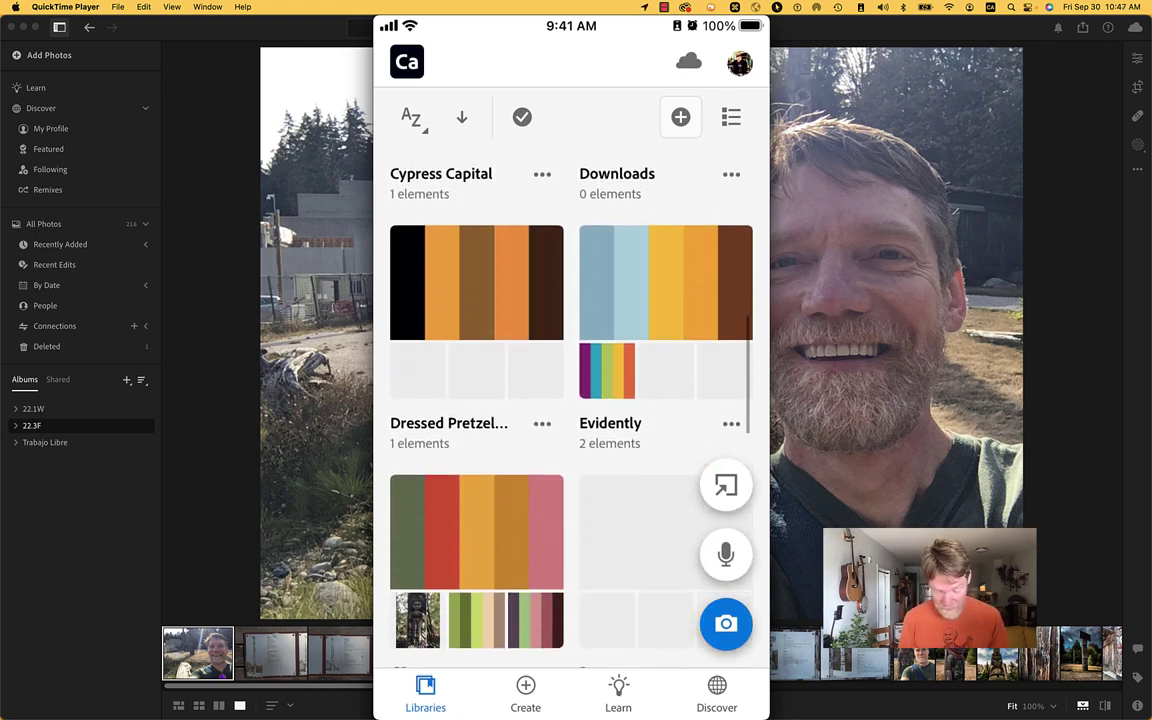
scroll(571, 400, down, 2)
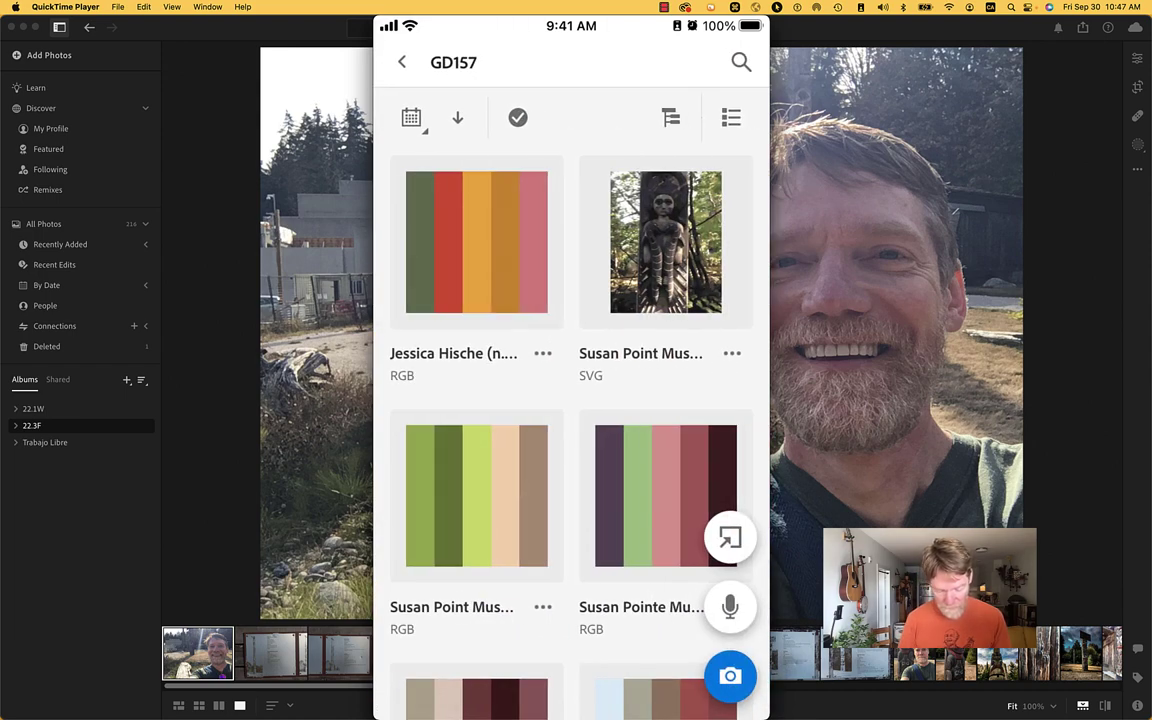
scroll(570, 400, down, 15)
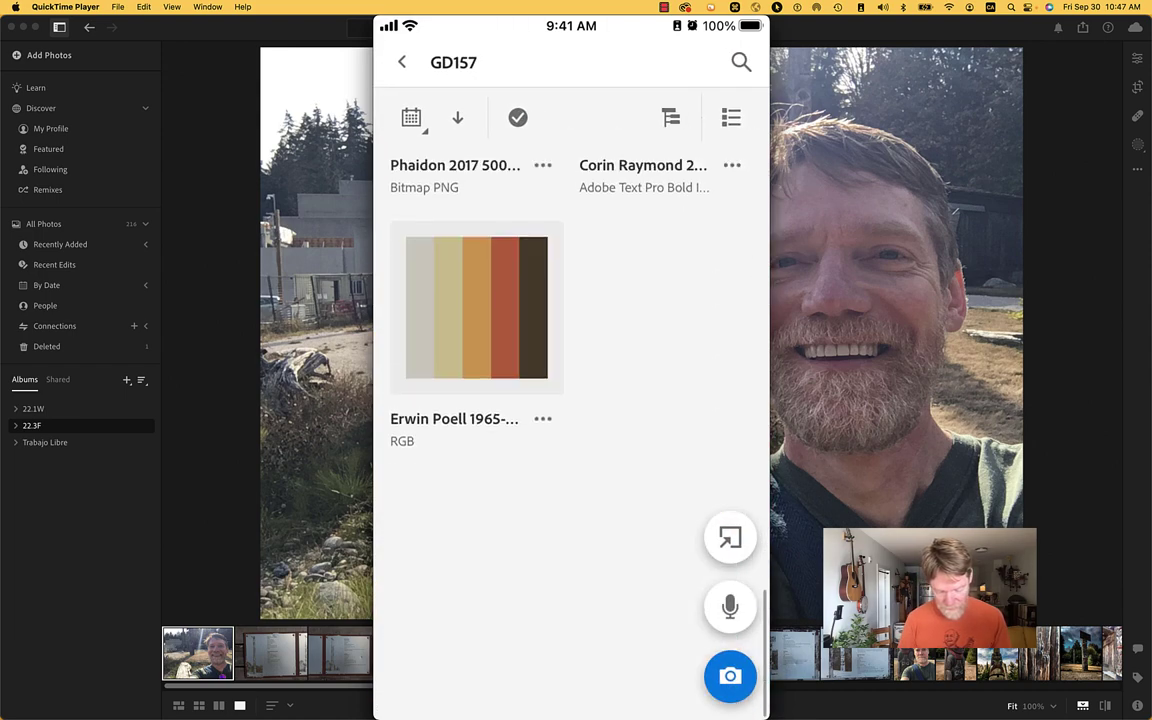
scroll(570, 400, up, 15)
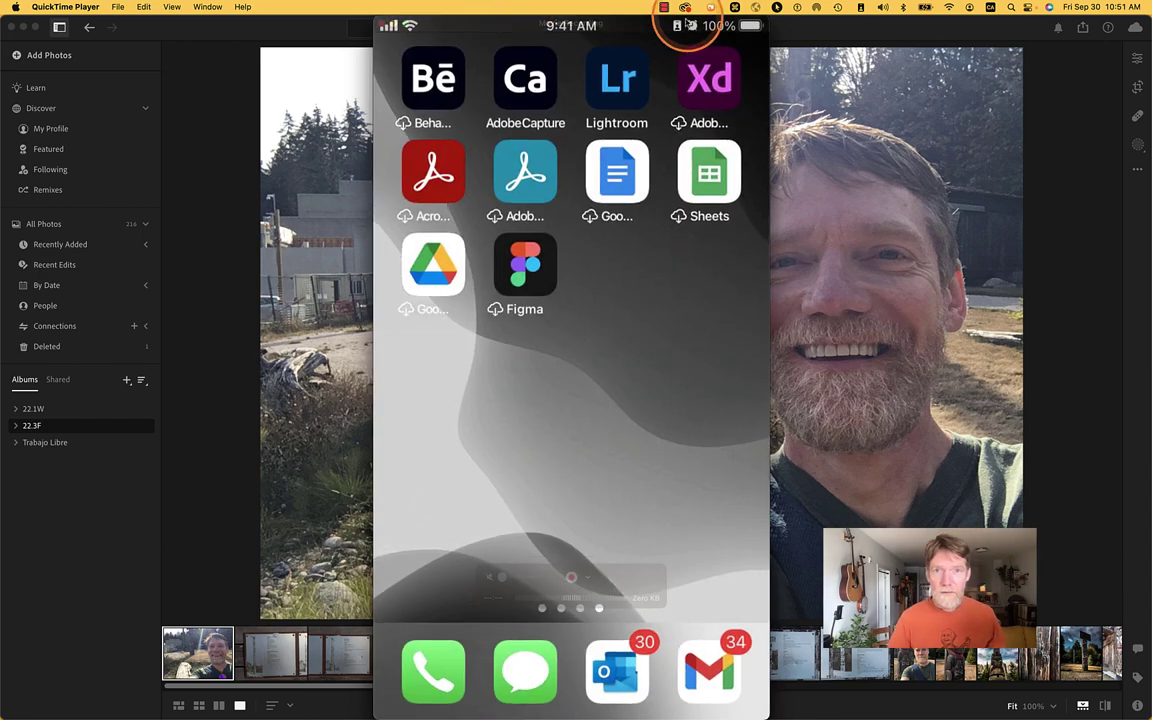
Step: Move the mirrored phone window out of view and switch to Lightroom to show All Photos
mouse_move(647, 42)
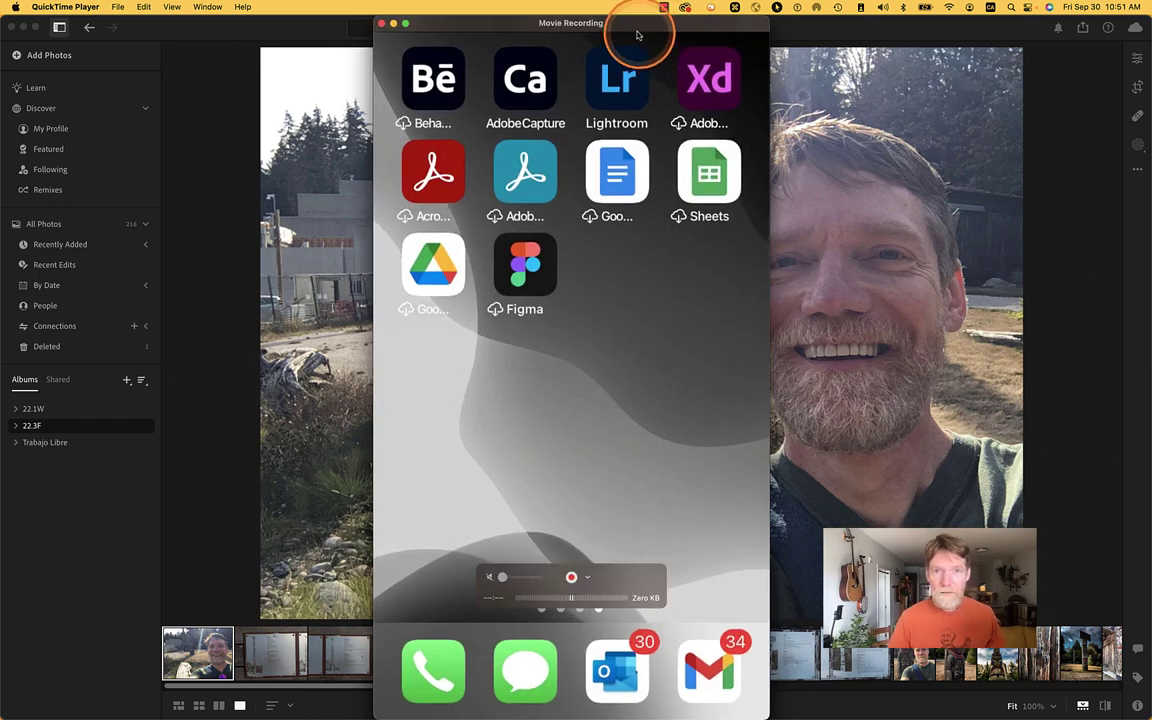
drag(699, 31, 0, 40)
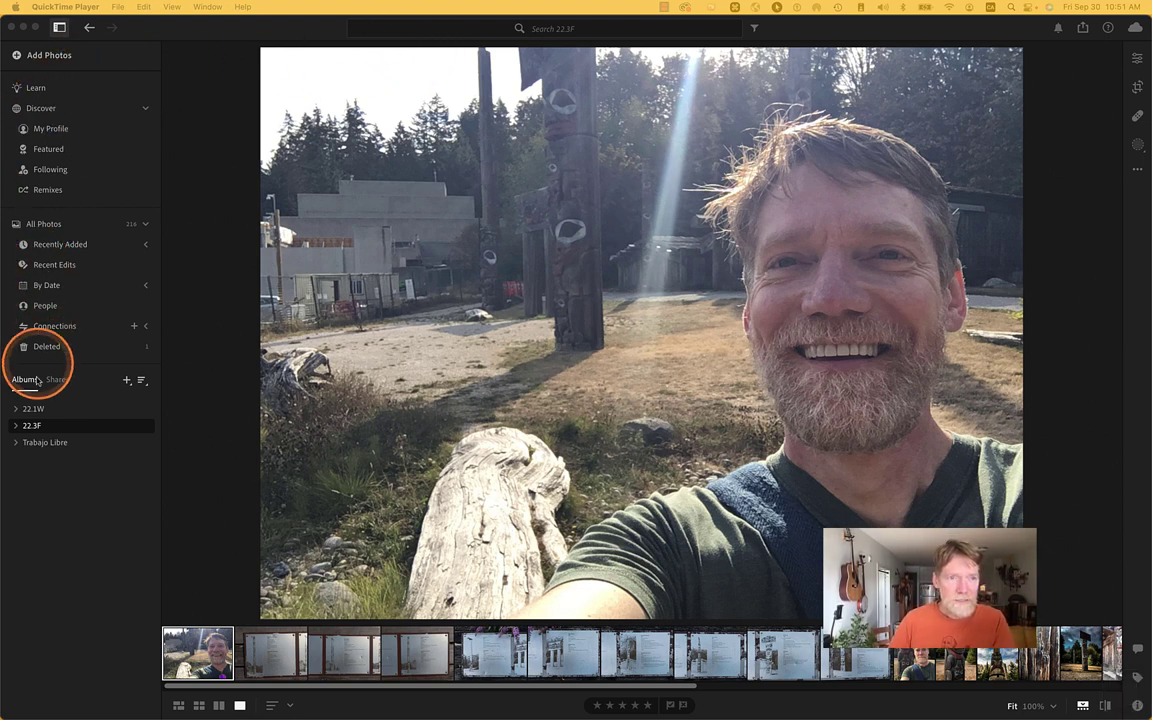
click(43, 230)
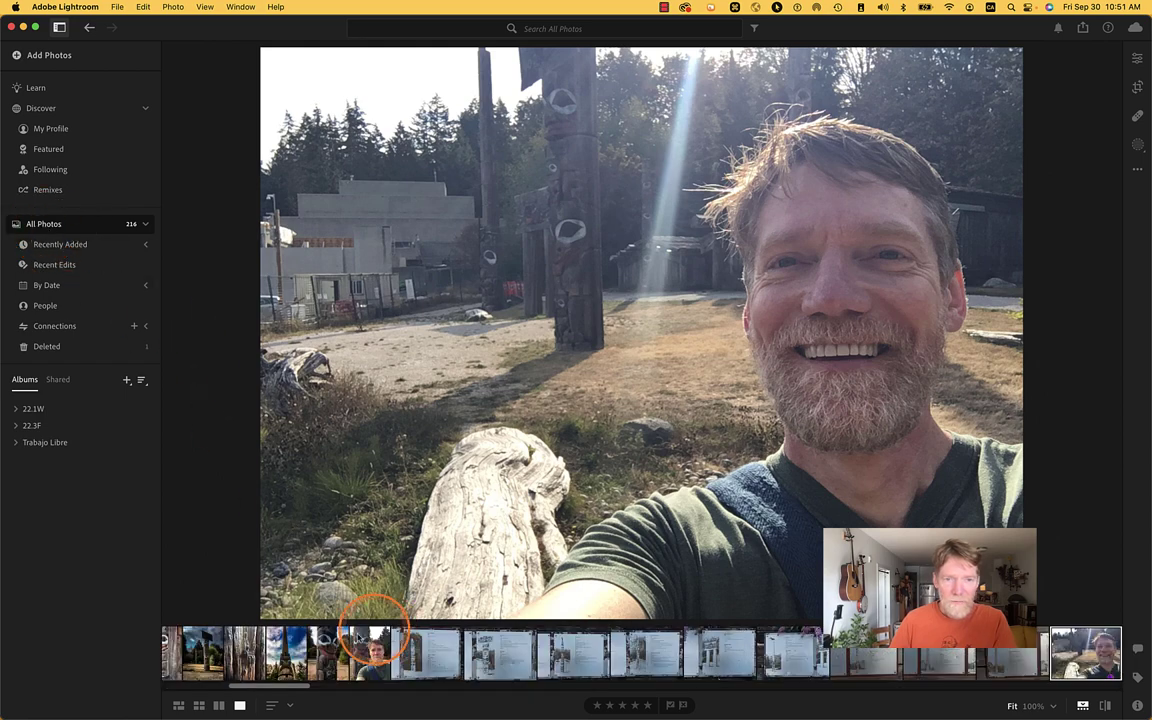
Step: Search All Photos for "totem"
scroll(221, 652, left, 5)
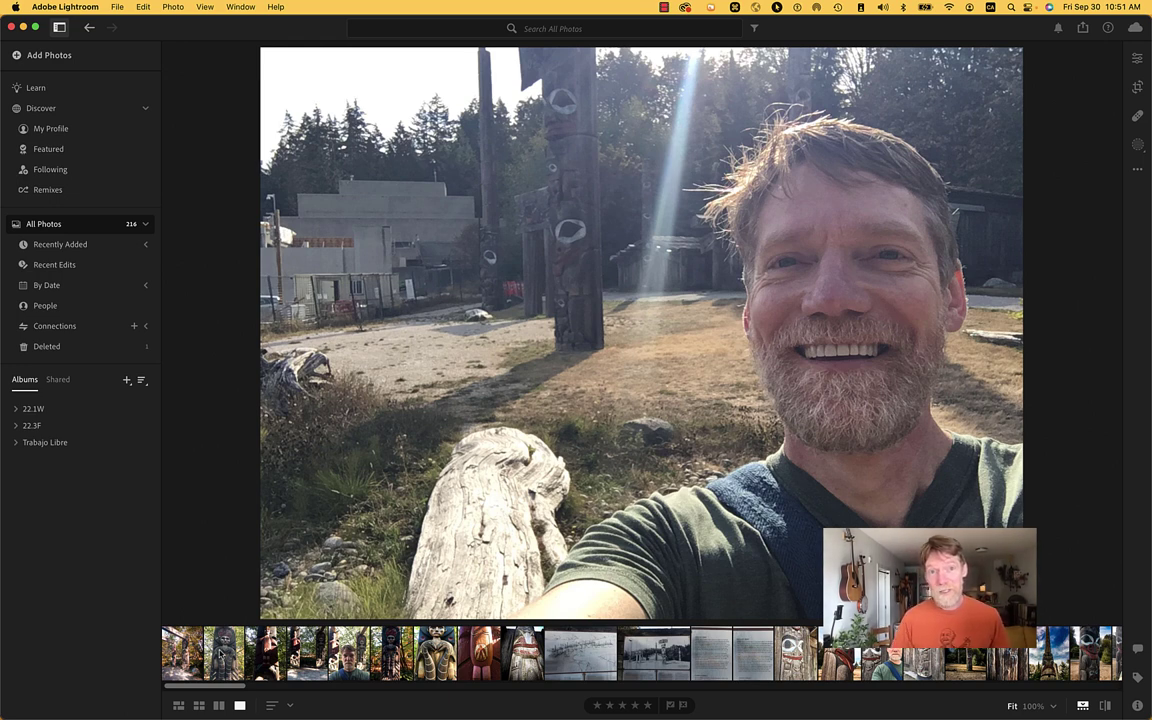
click(537, 30)
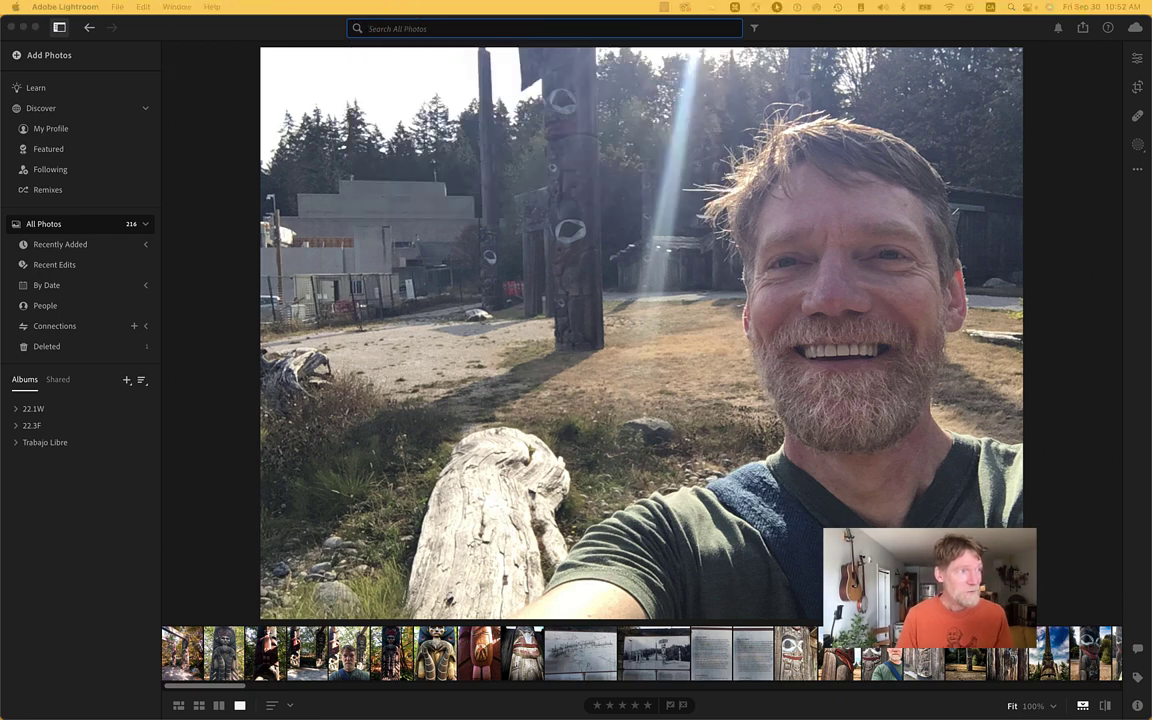
key(super+q)
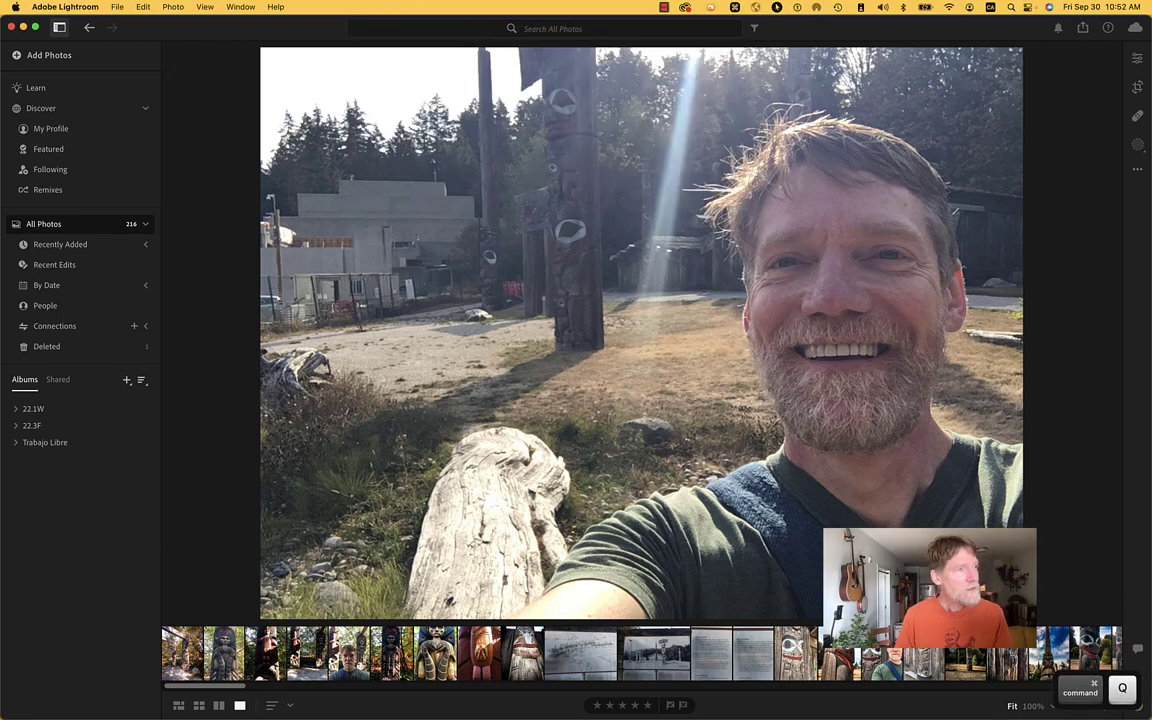
click(358, 29)
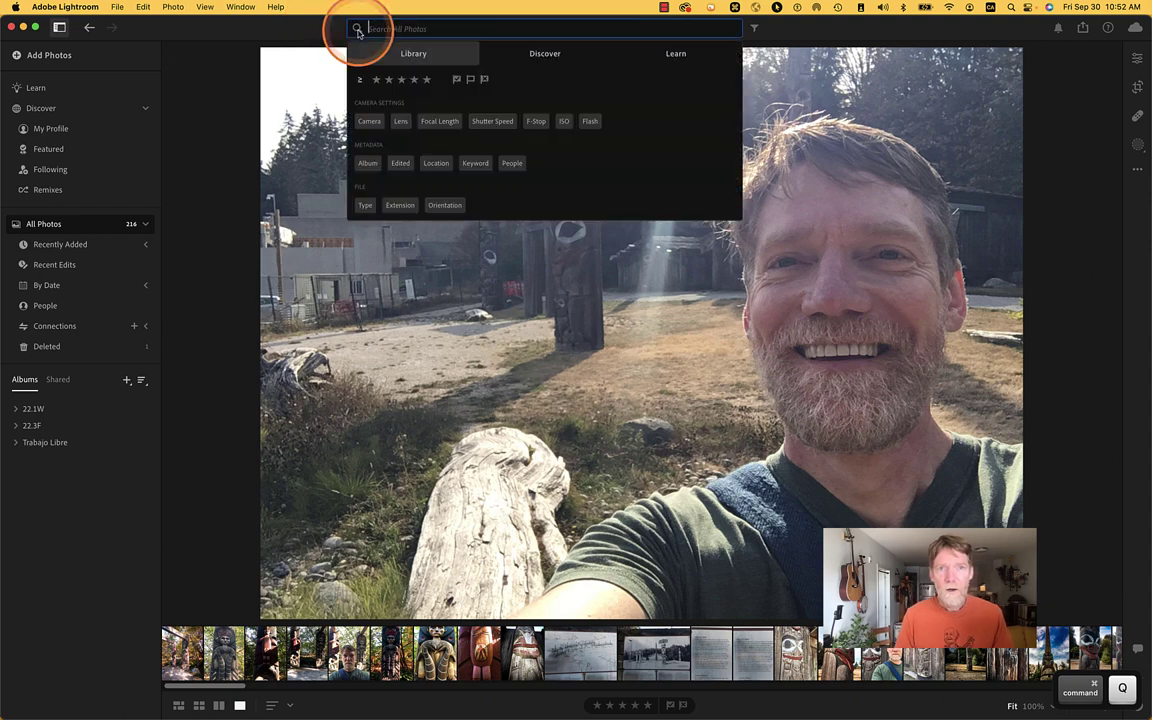
click(283, 27)
click(450, 27)
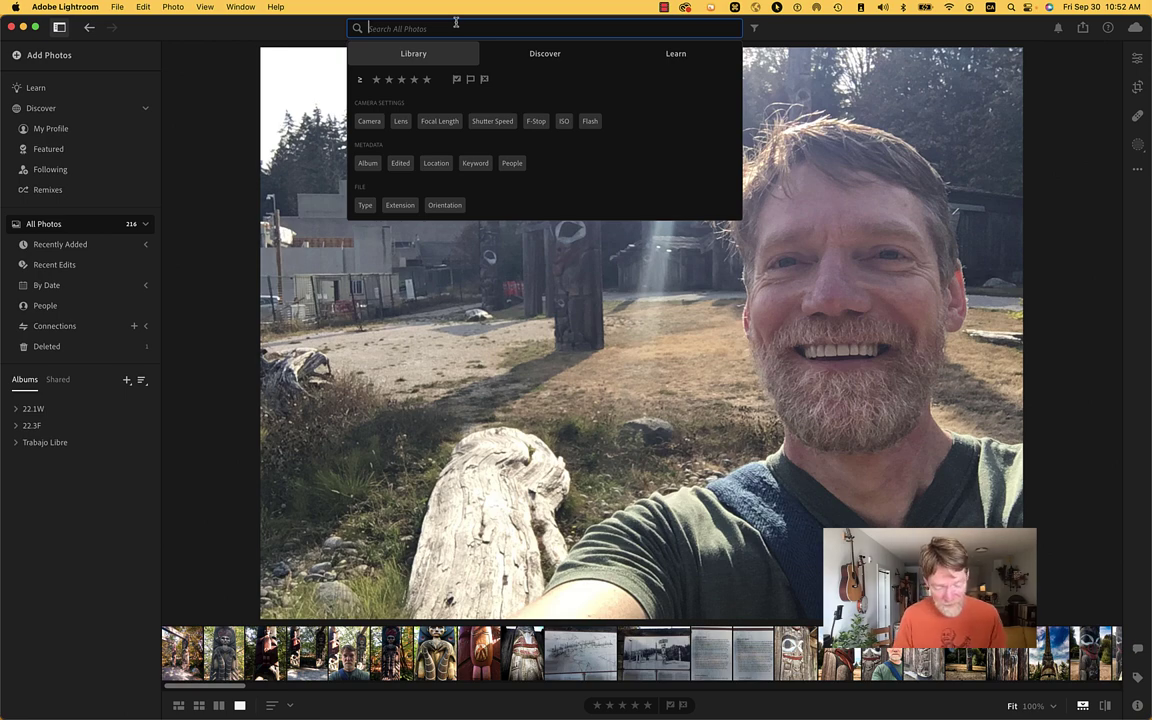
text(tot)
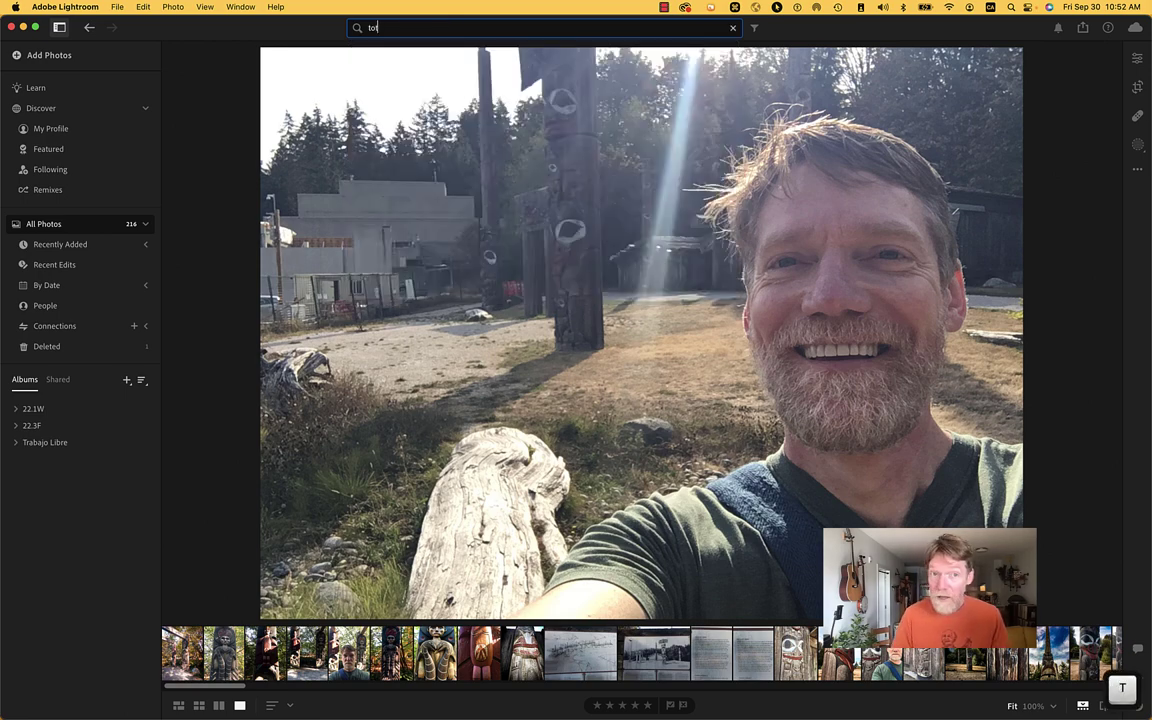
text(em)
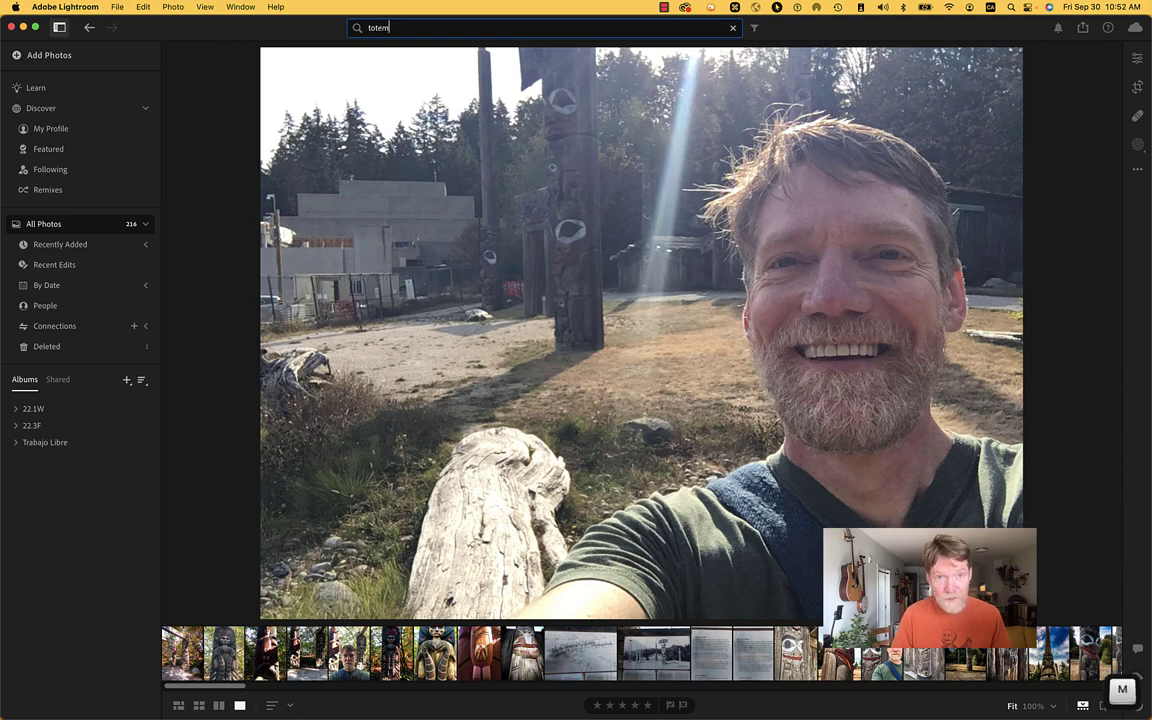
key(Return)
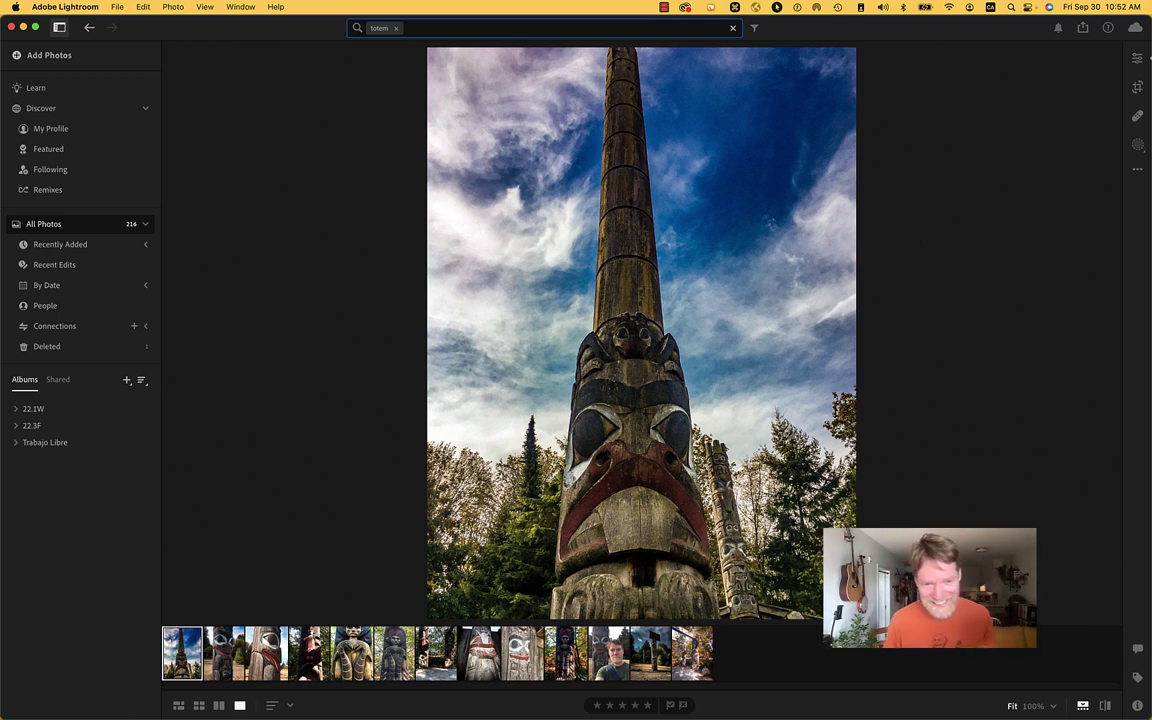
Step: Replace the totem search with a search for "wood" and look through the matching photos in the filmstrip
click(396, 28)
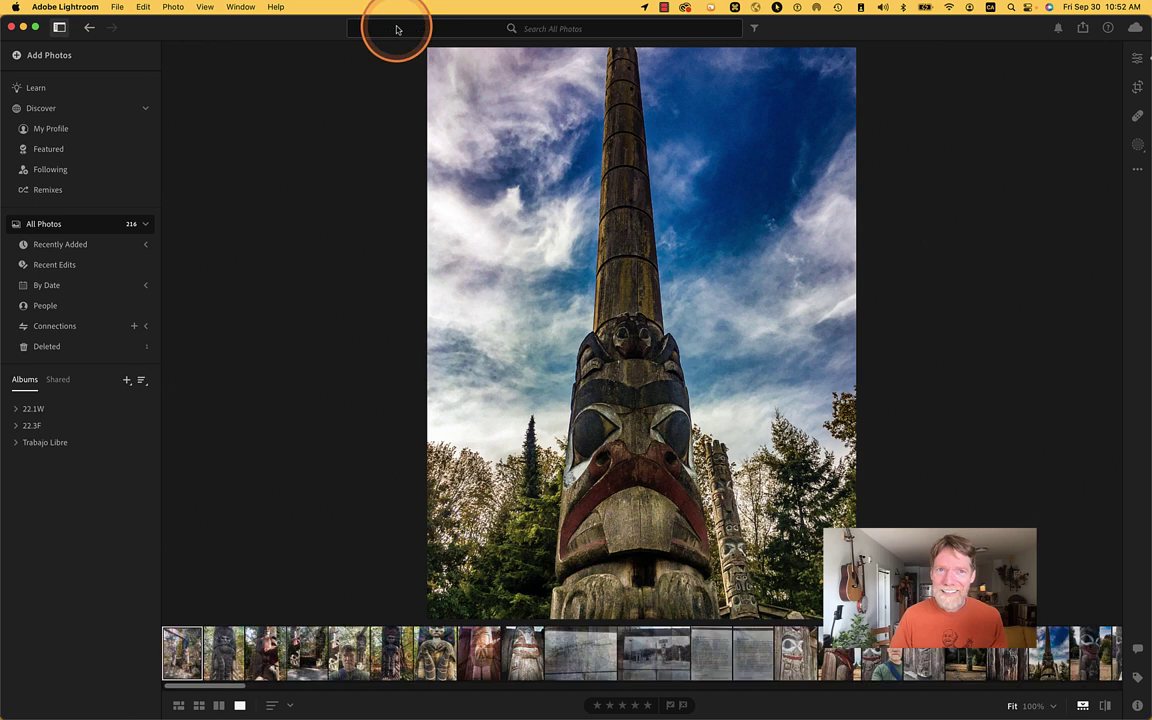
click(548, 29)
text(woo)
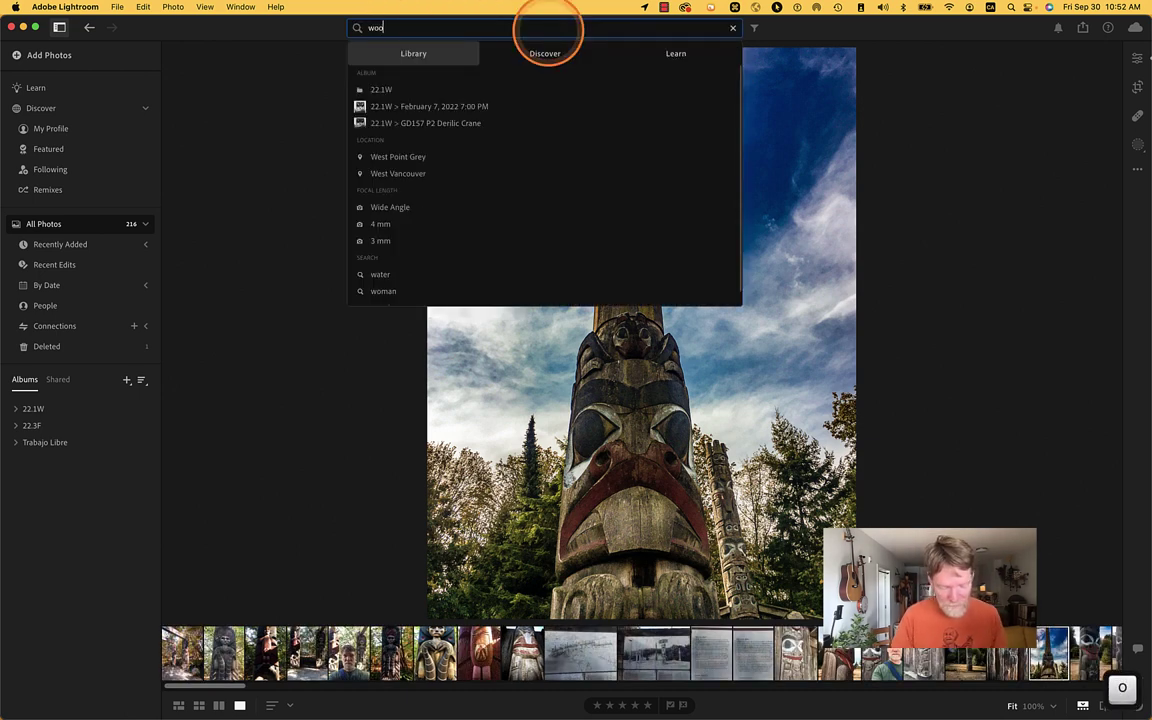
text(d)
key(Return)
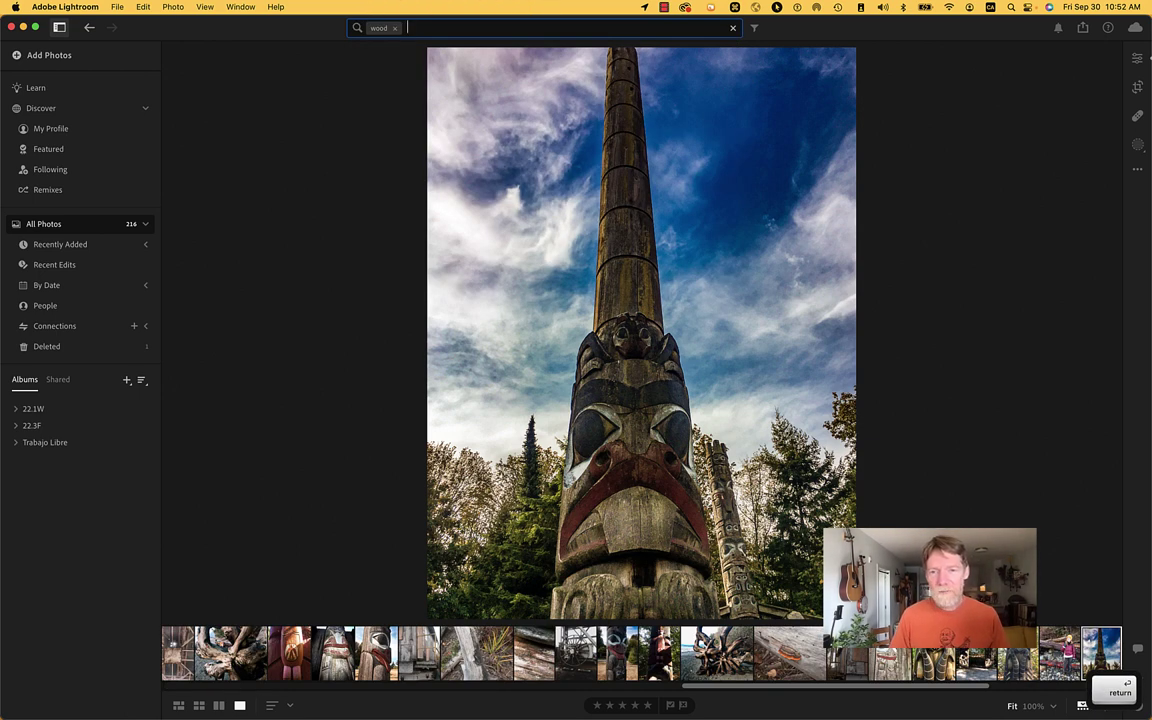
scroll(632, 650, right, 5)
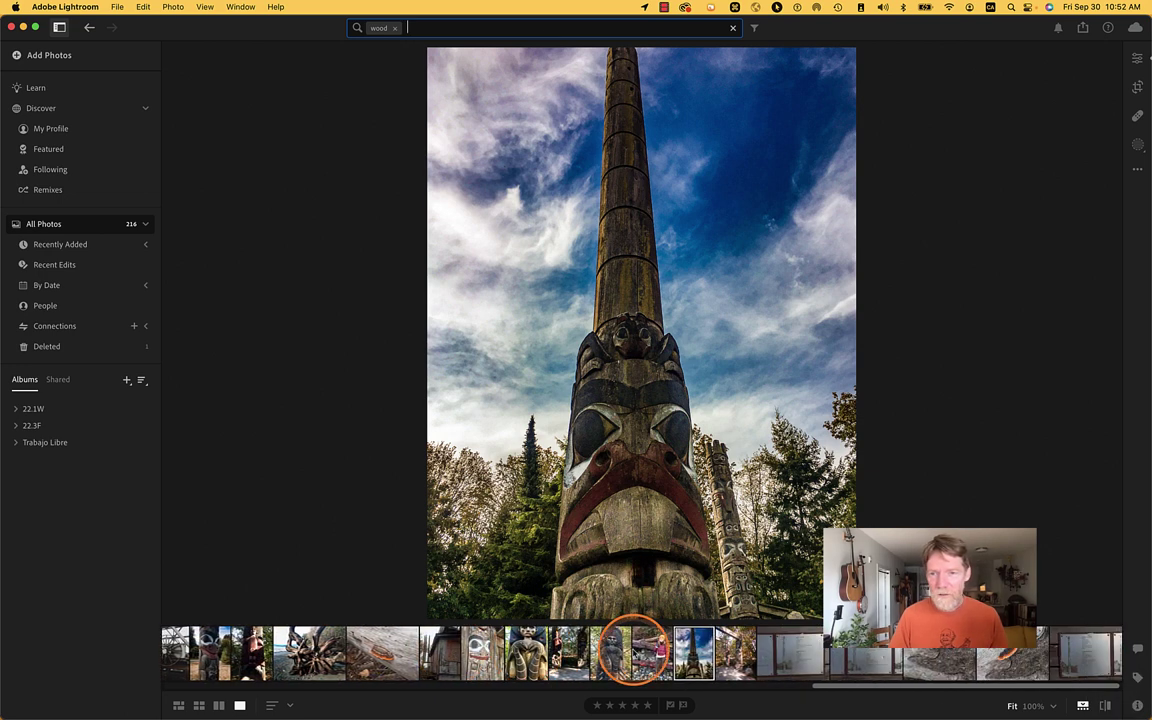
scroll(632, 650, left, 10)
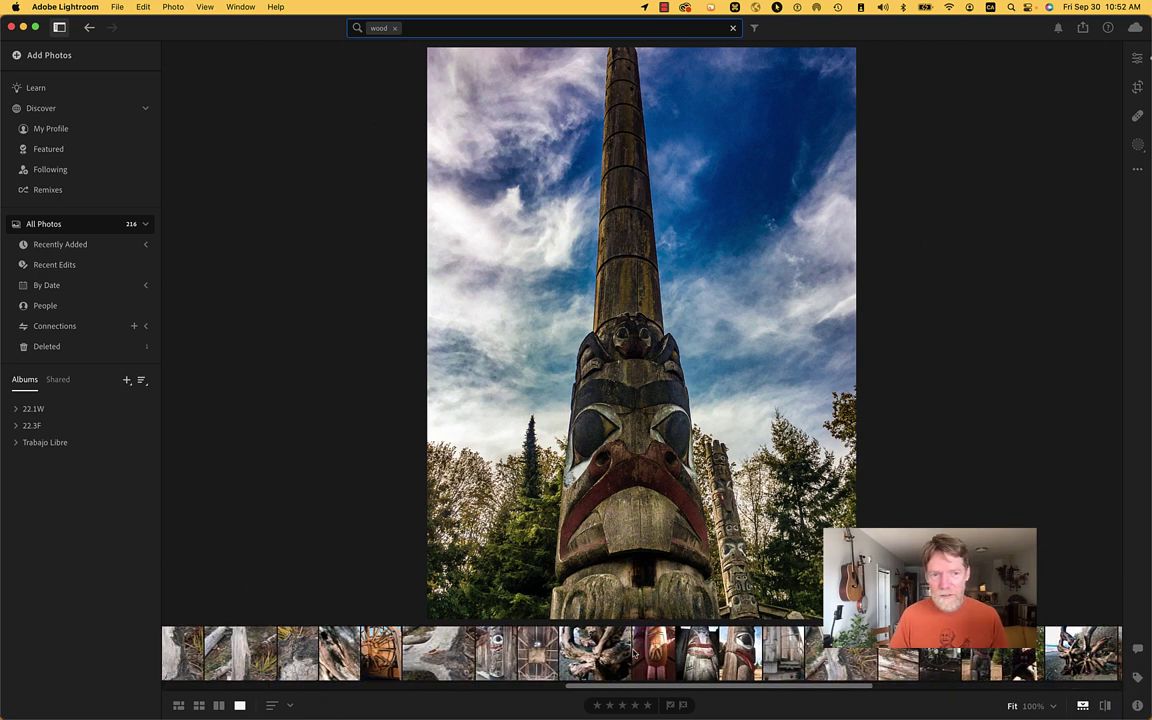
scroll(632, 652, left, 10)
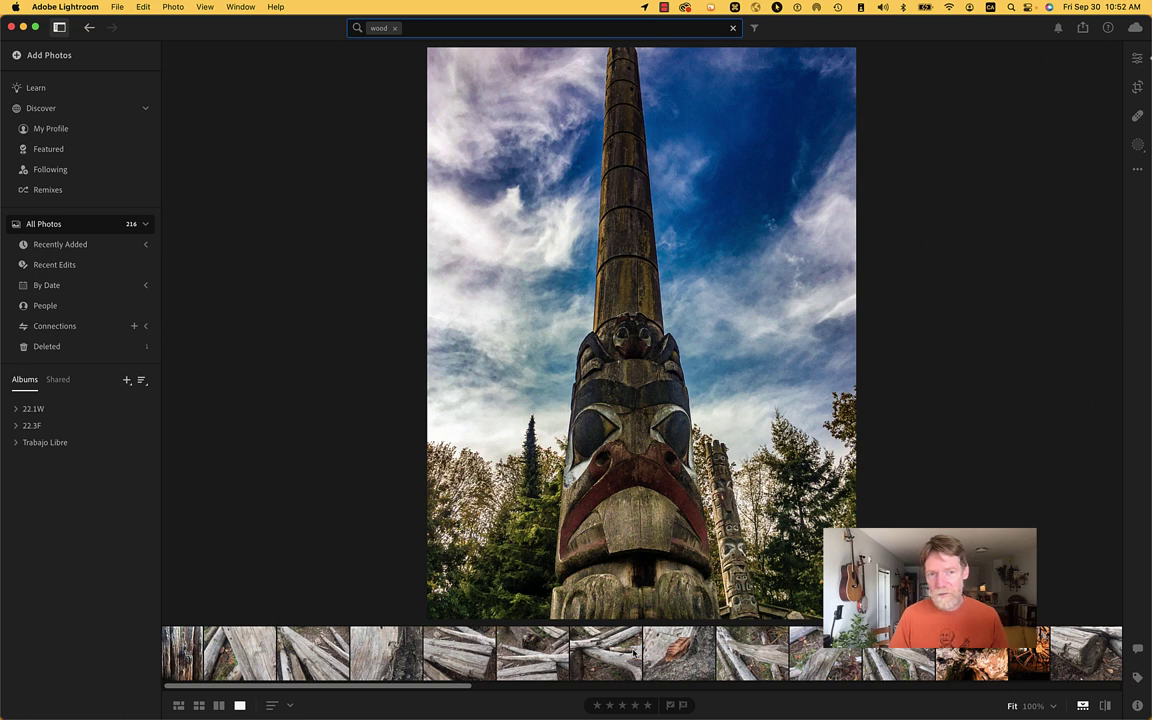
scroll(632, 652, right, 10)
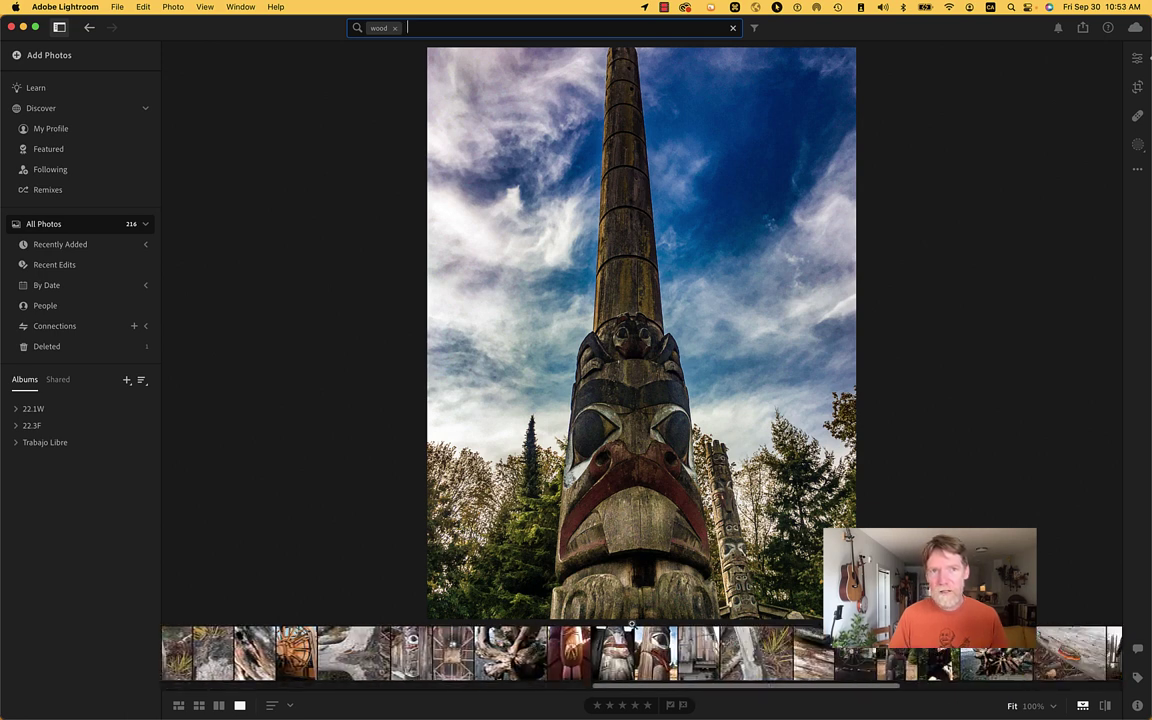
Step: Clear the wood search and search All Photos for "face"
click(393, 28)
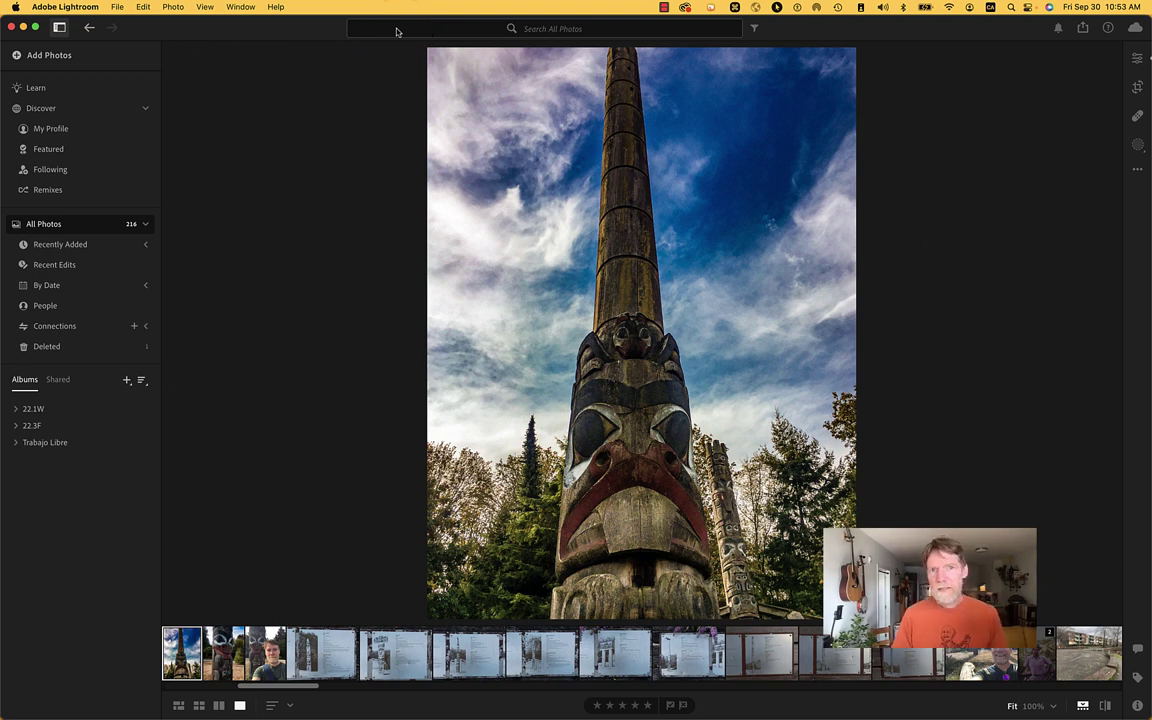
click(402, 28)
text(f)
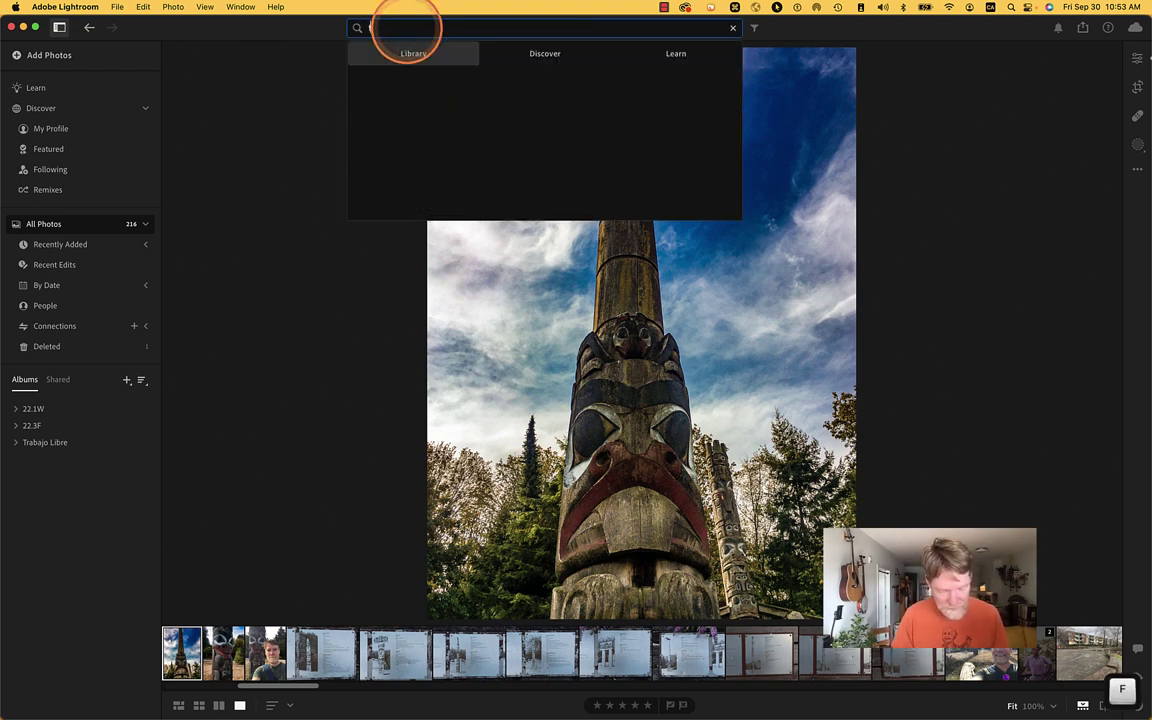
text(ace)
key(Return)
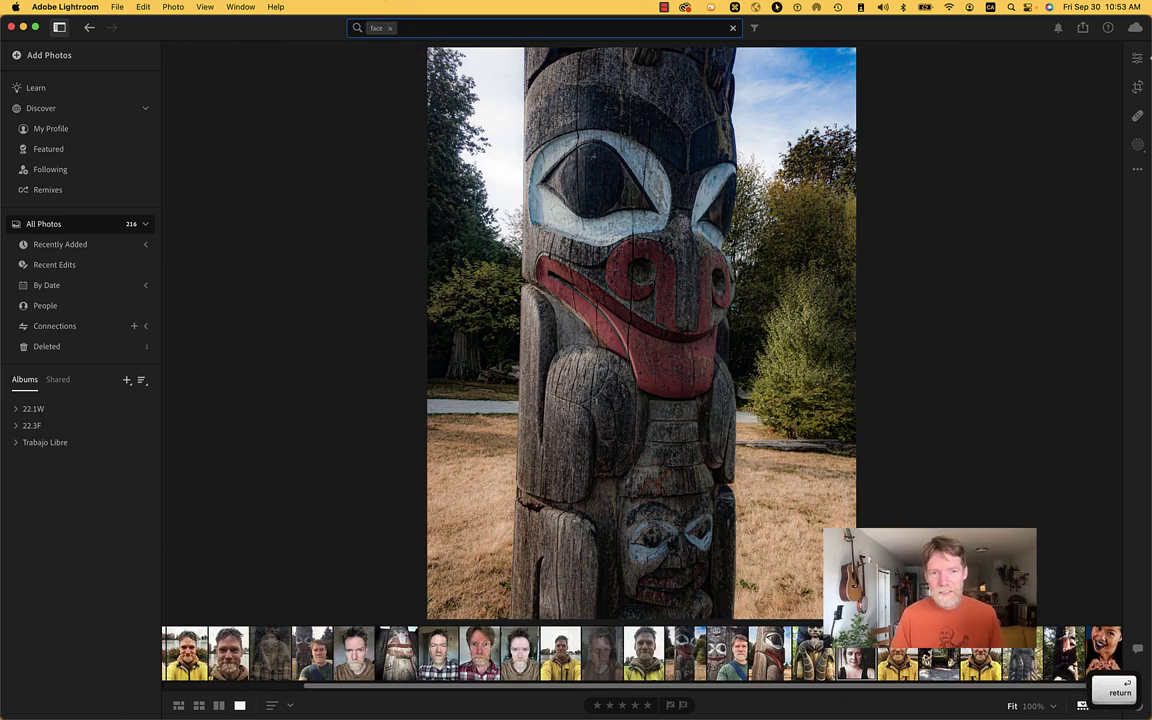
Step: Remove the face search term and search All Photos for "faces" instead
click(378, 28)
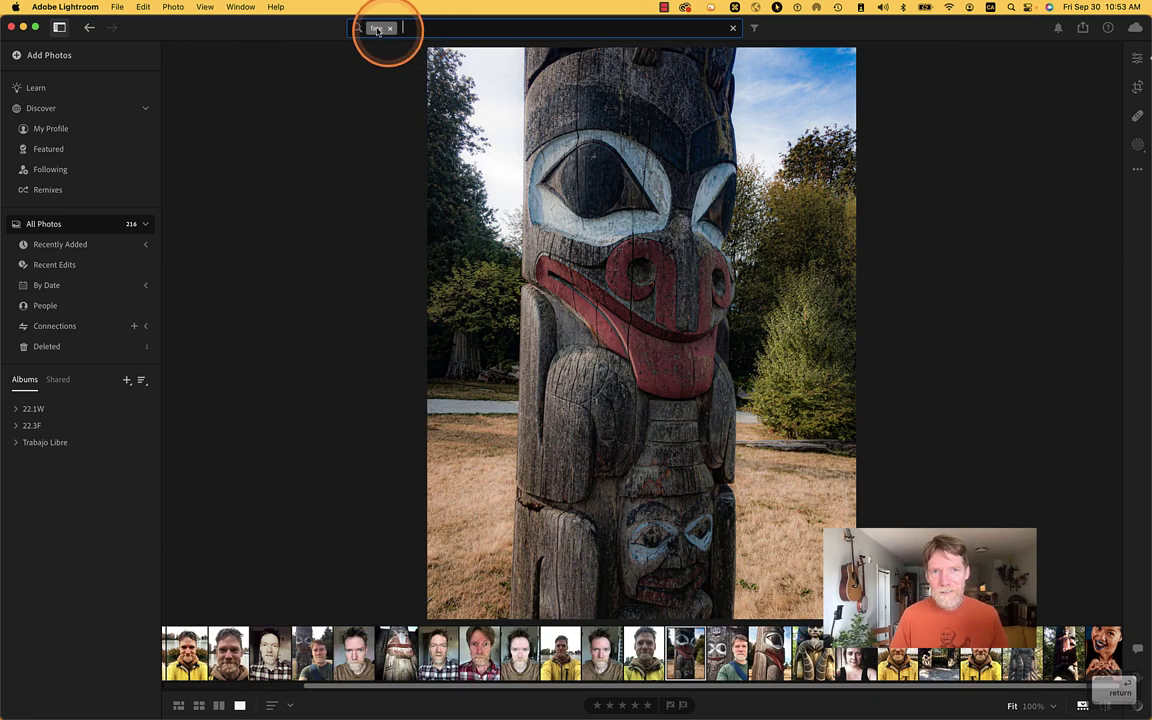
key(BackSpace)
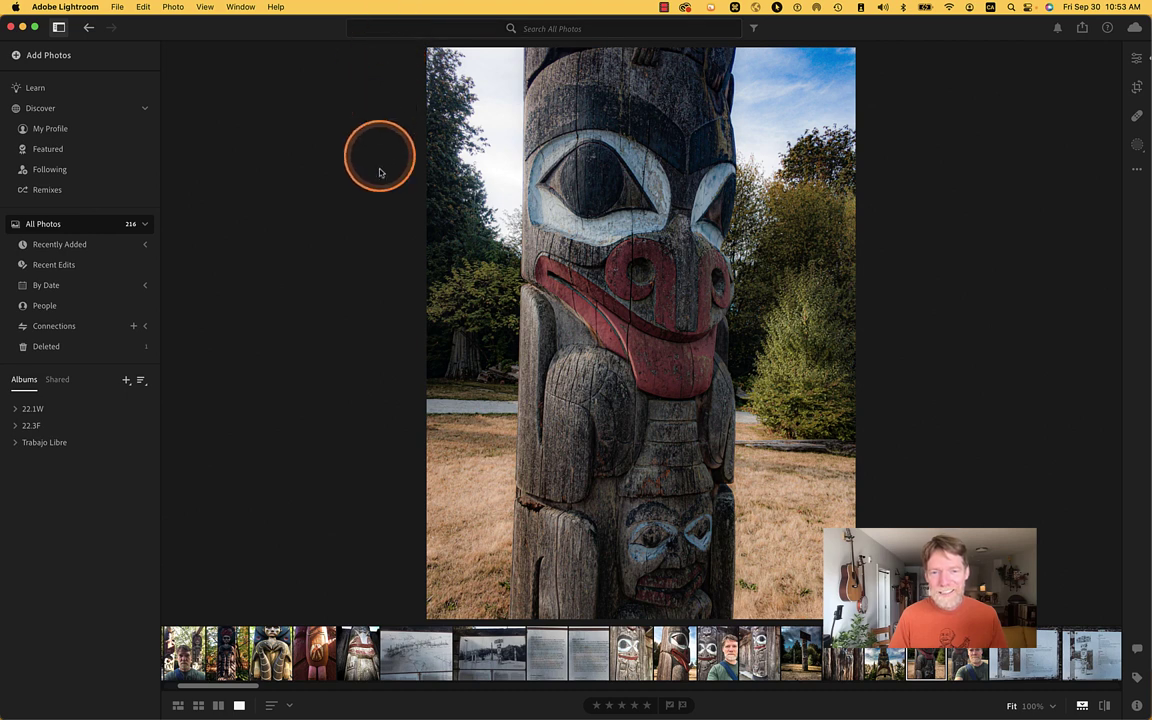
click(555, 32)
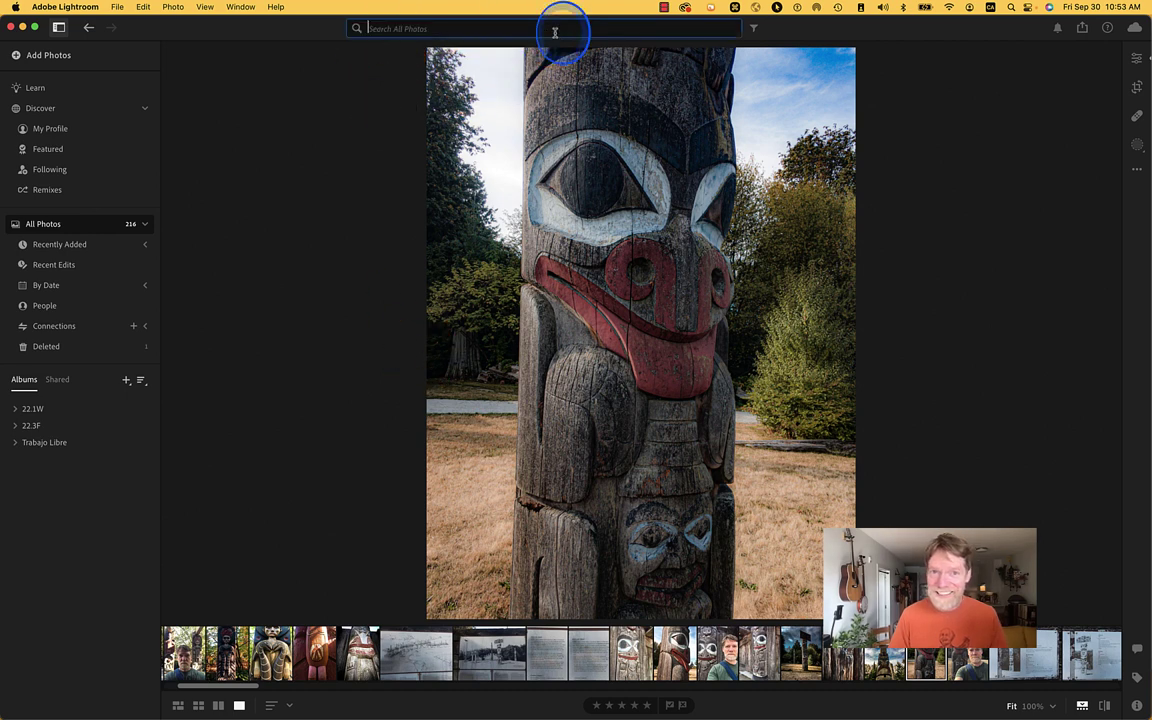
text(face)
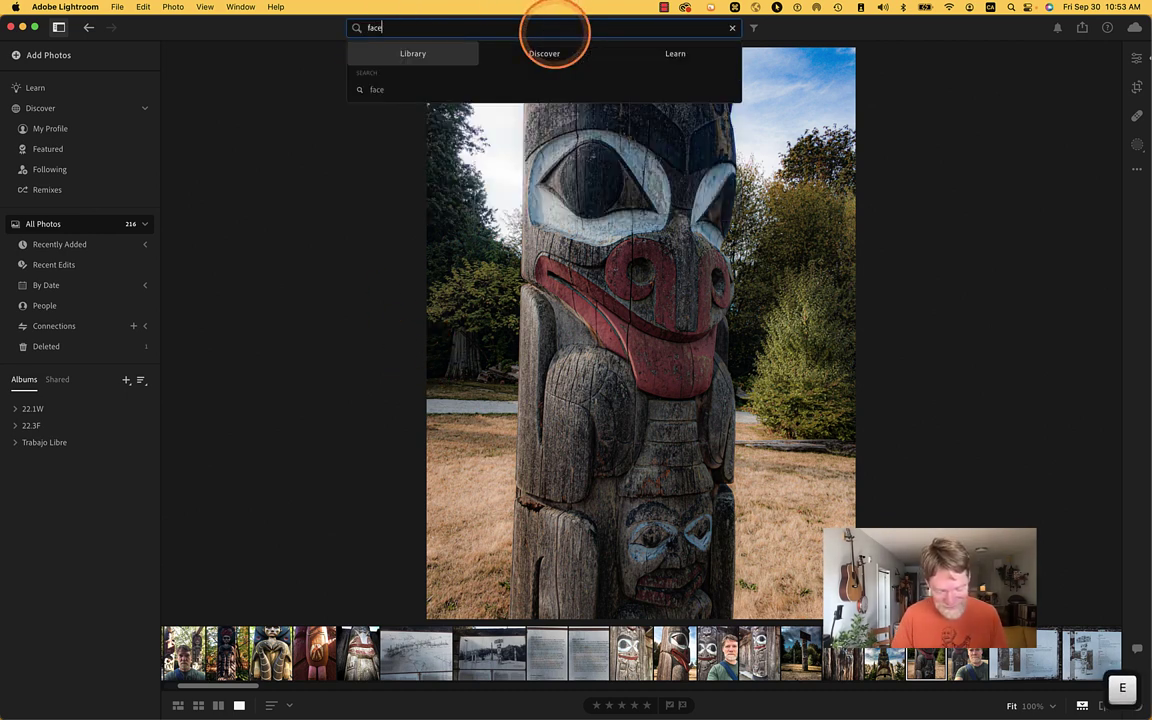
text(s)
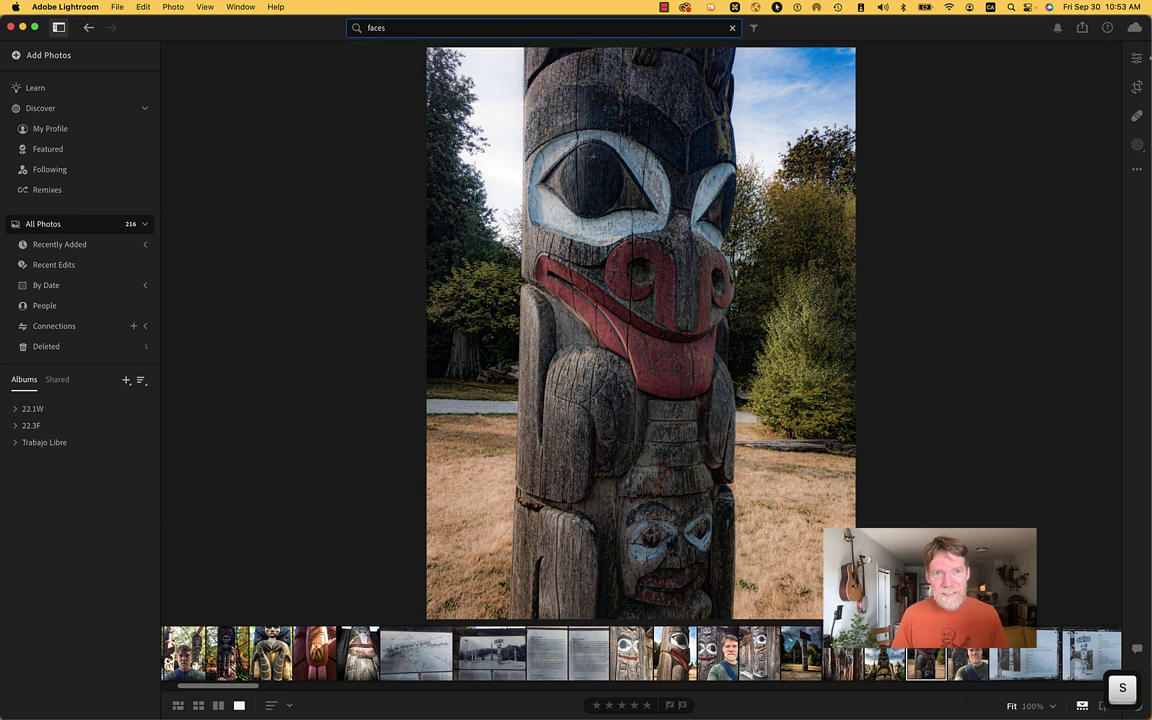
key(Return)
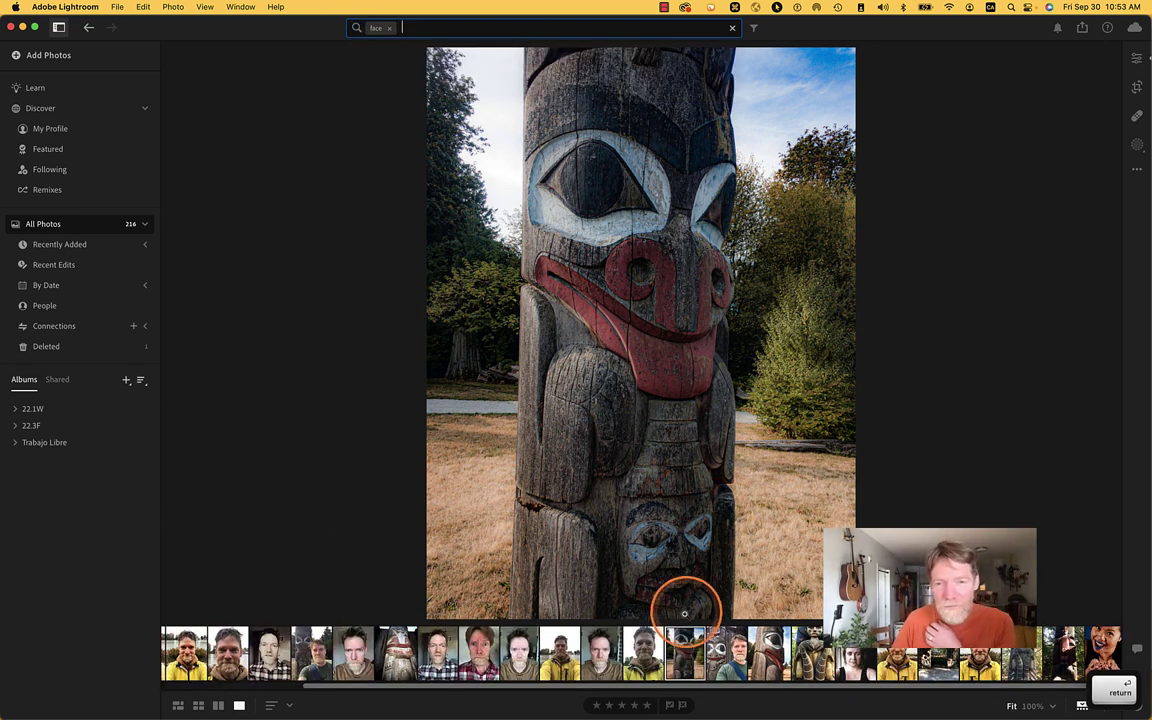
Step: View several carved totem photos among the face results, including the carved figure with two serpents
click(696, 647)
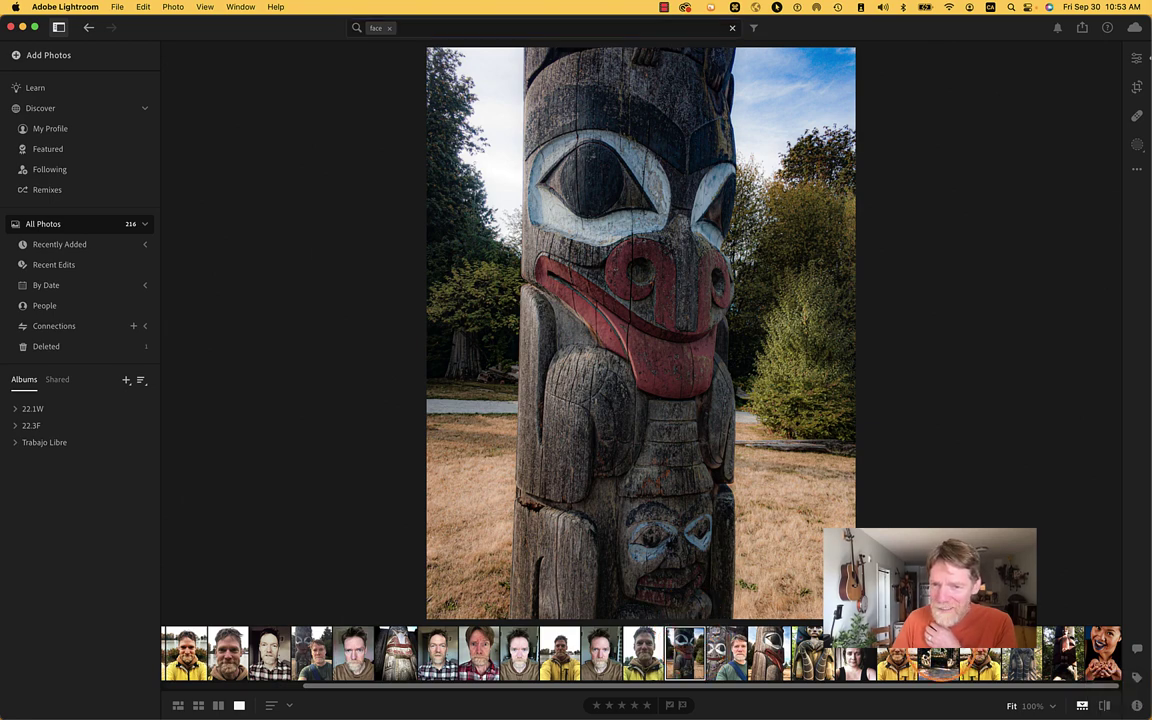
key(Right)
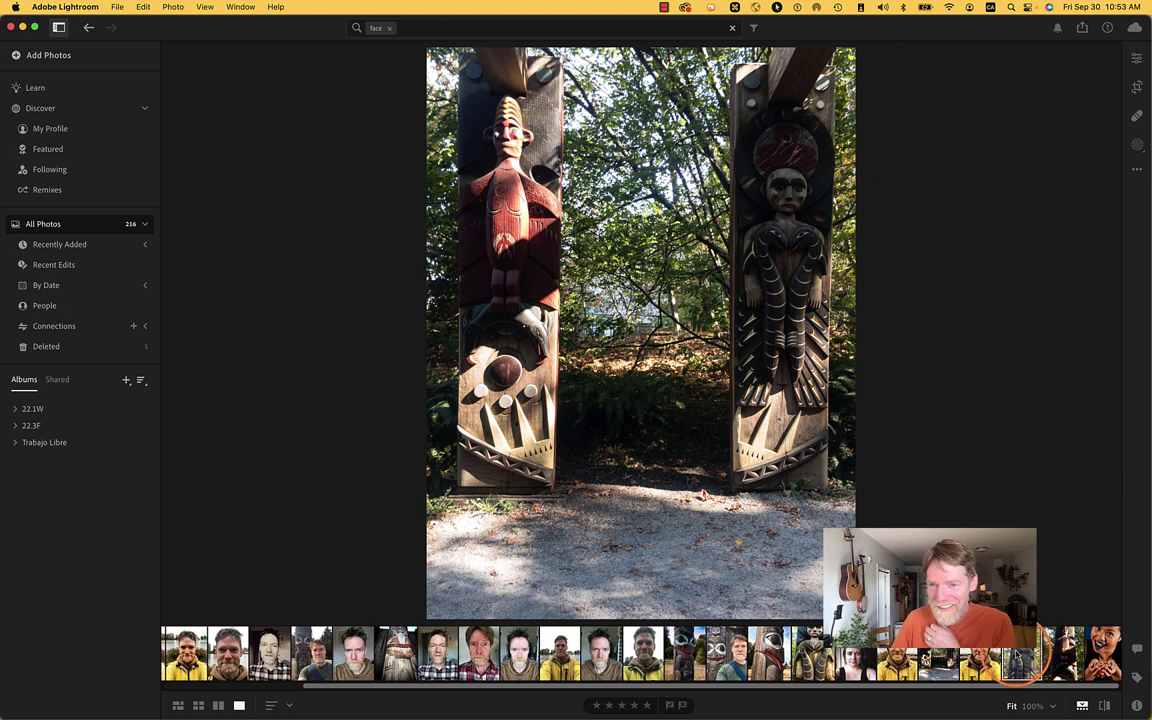
click(812, 660)
scroll(630, 655, left, 3)
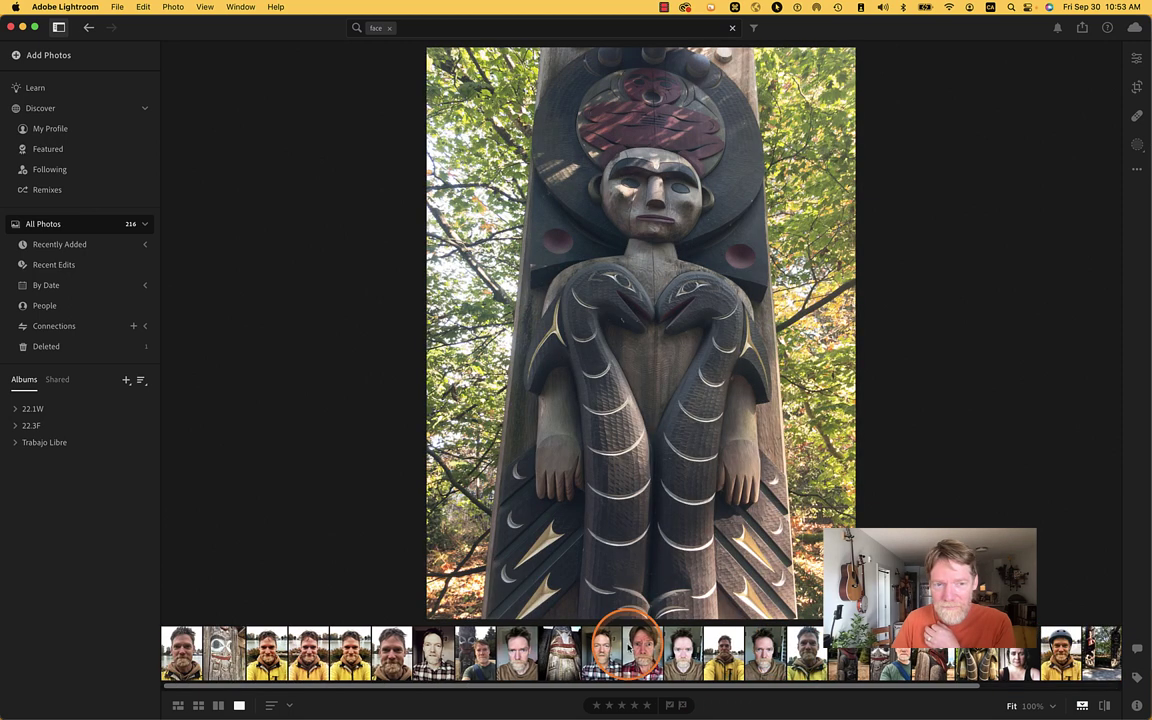
Step: Clear the face search, expand the 22.3F folder and open its Ex4 Indigenous Acknowledgment MOA album, viewing the album and folder creation options on the way
click(390, 29)
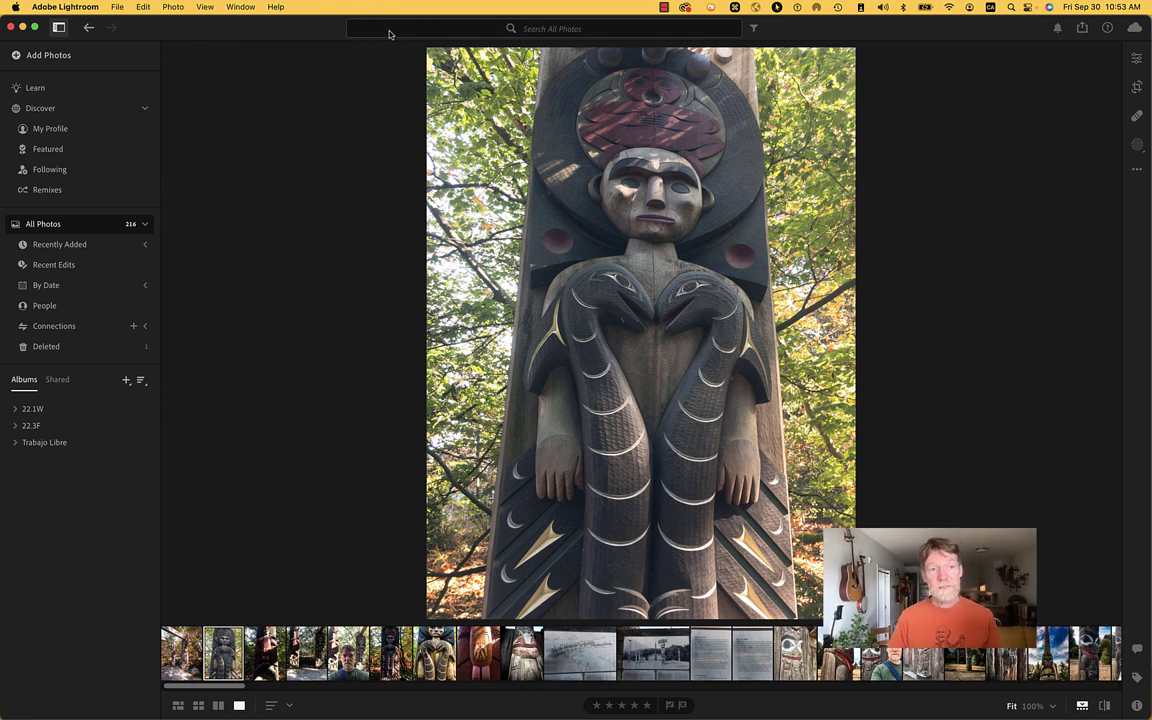
click(17, 426)
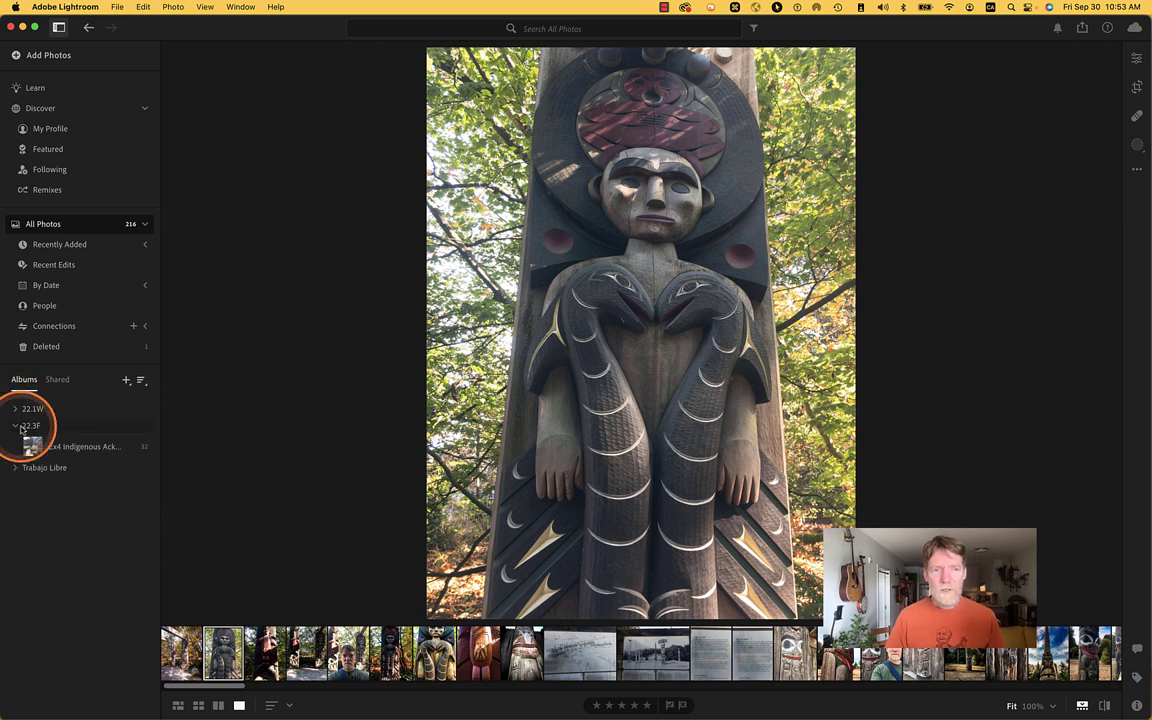
click(127, 382)
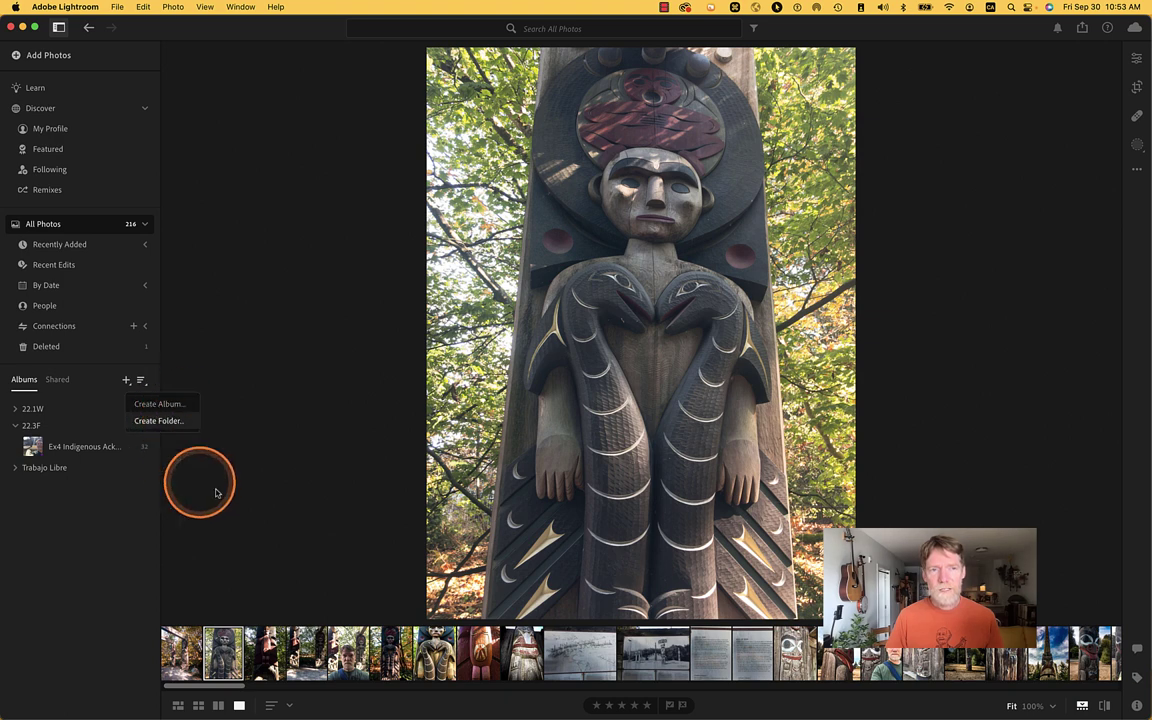
click(115, 455)
click(115, 450)
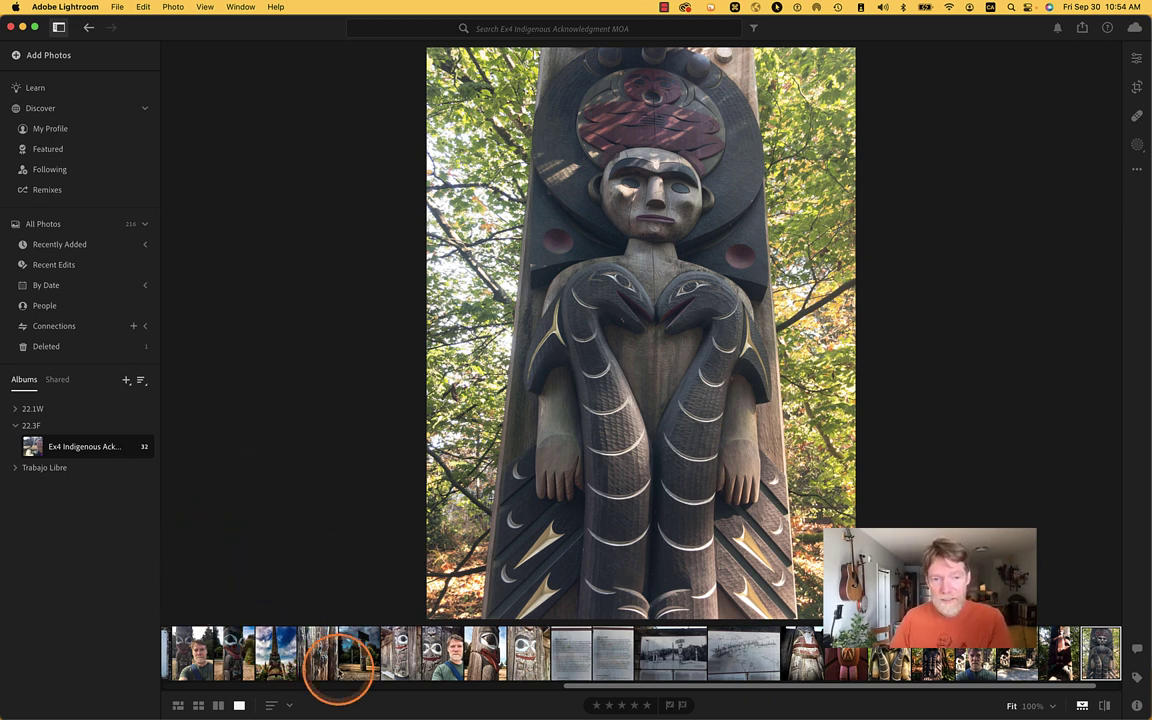
Step: Look through the photos in the Ex4 Indigenous Acknowledgment MOA album's filmstrip
scroll(342, 663, up, 5)
scroll(338, 673, down, 10)
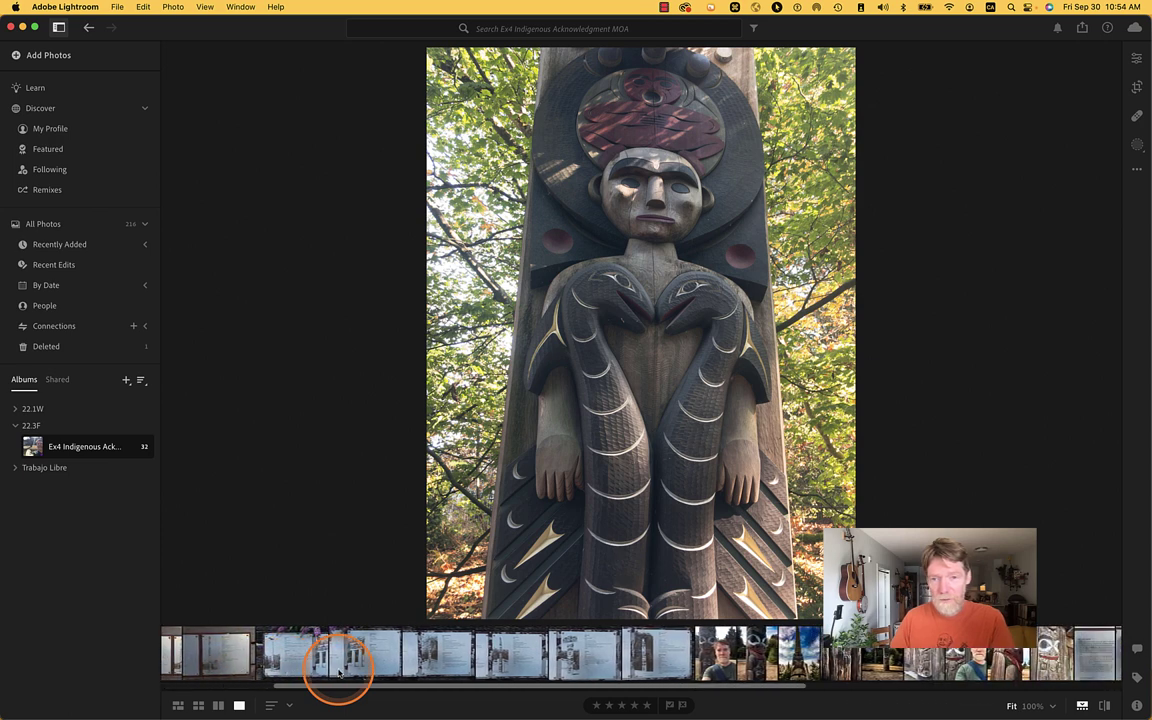
scroll(338, 673, down, 3)
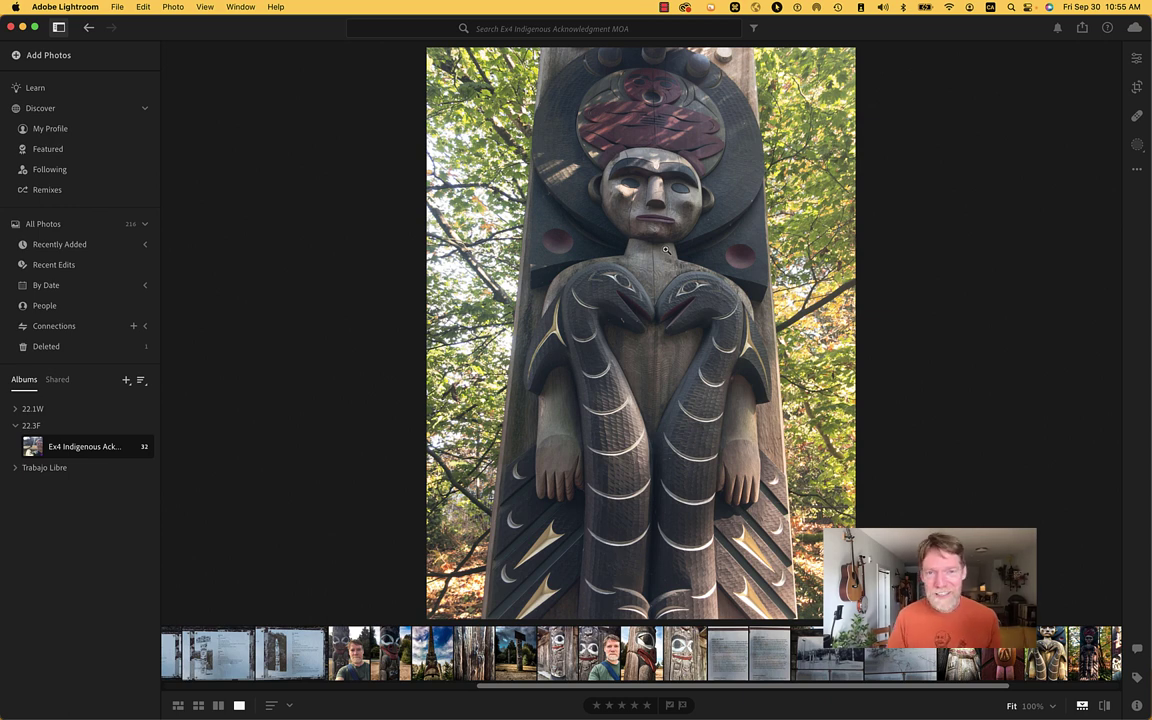
click(510, 190)
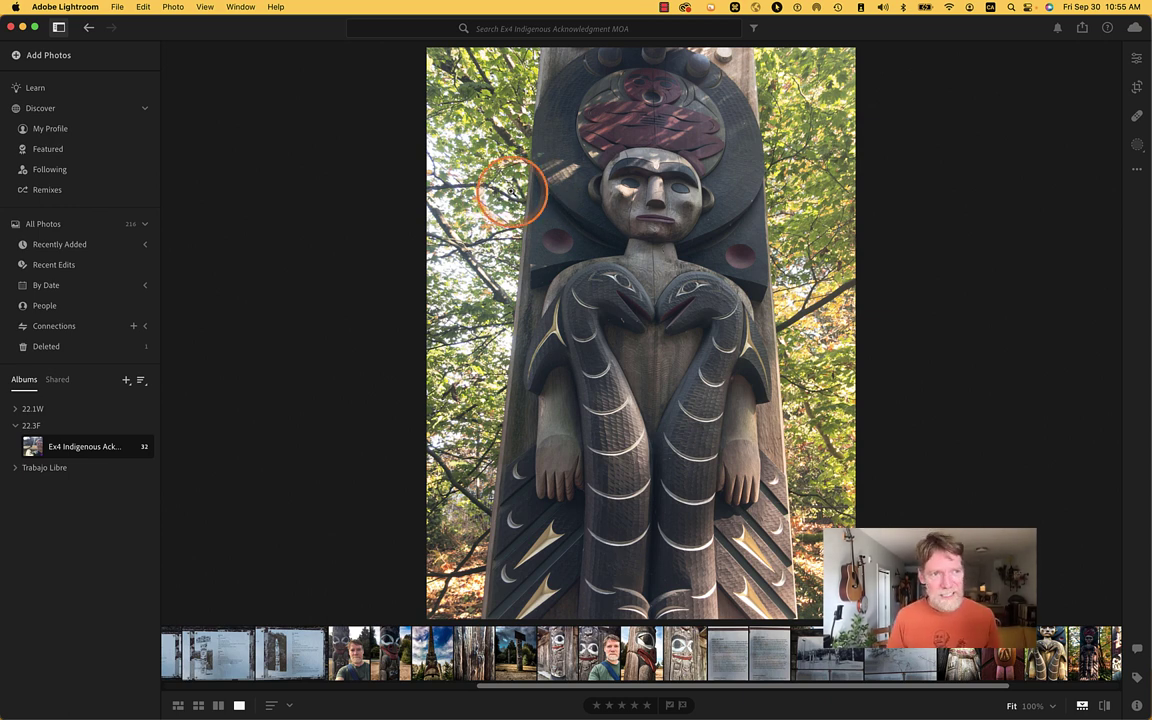
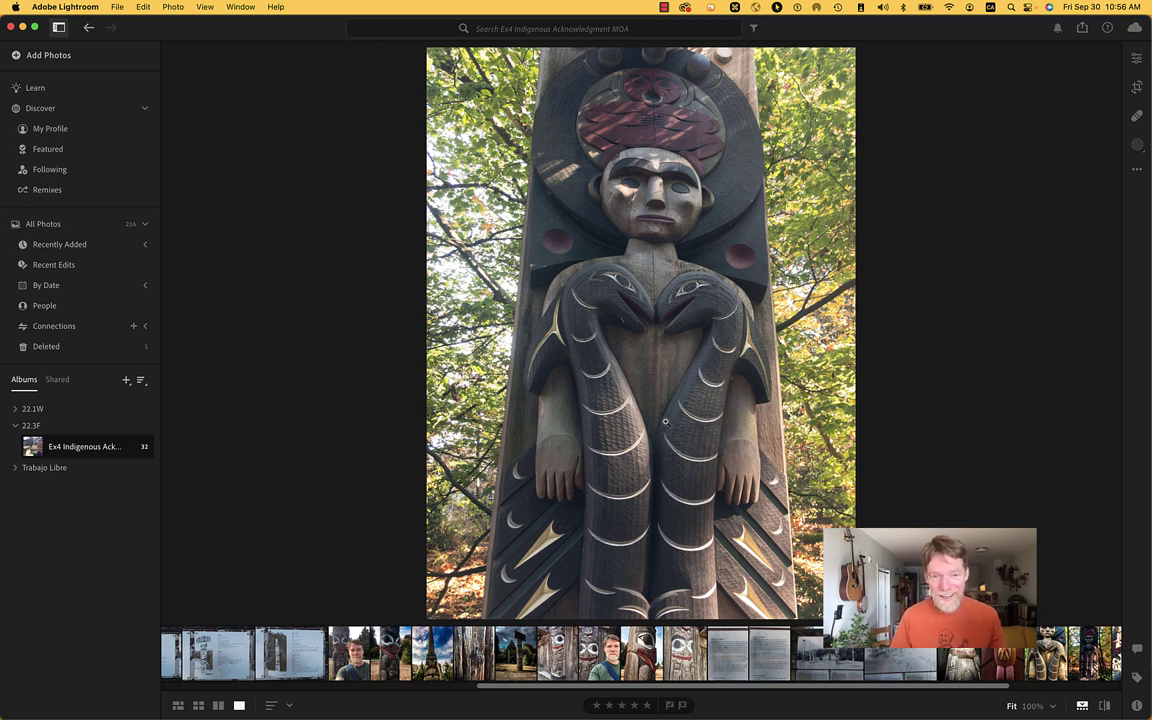
Step: Open the photo of the white-eyed, red-mouthed totem pole and show its editing controls
click(390, 655)
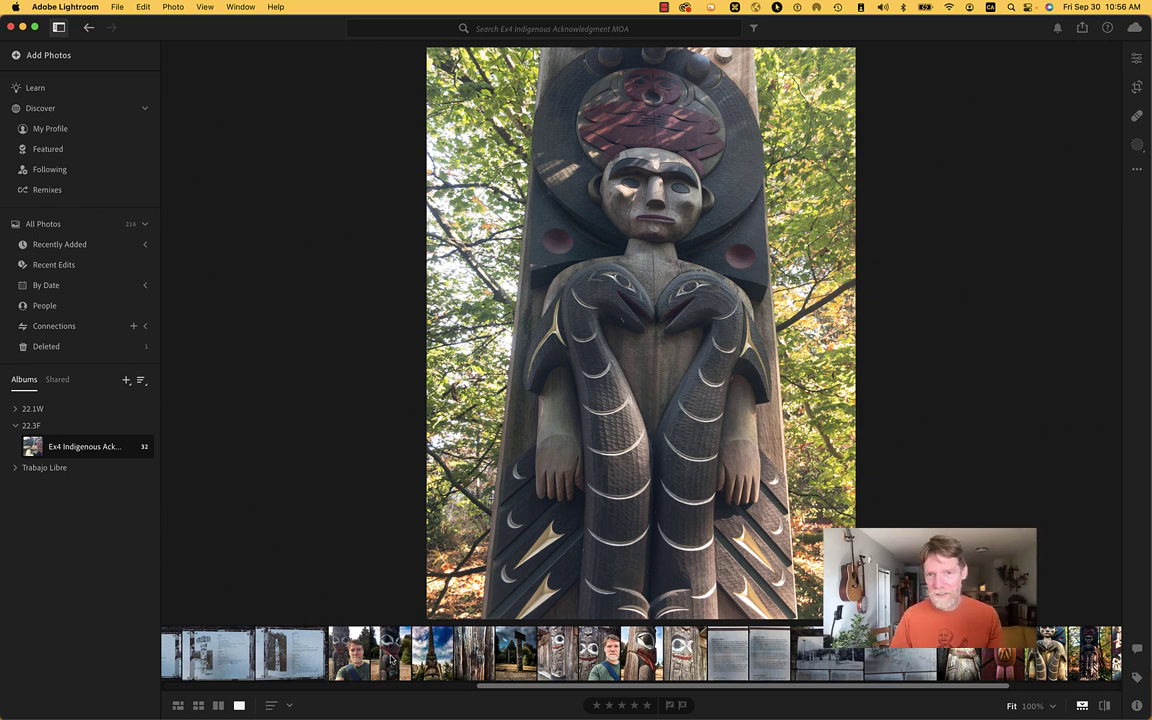
click(390, 660)
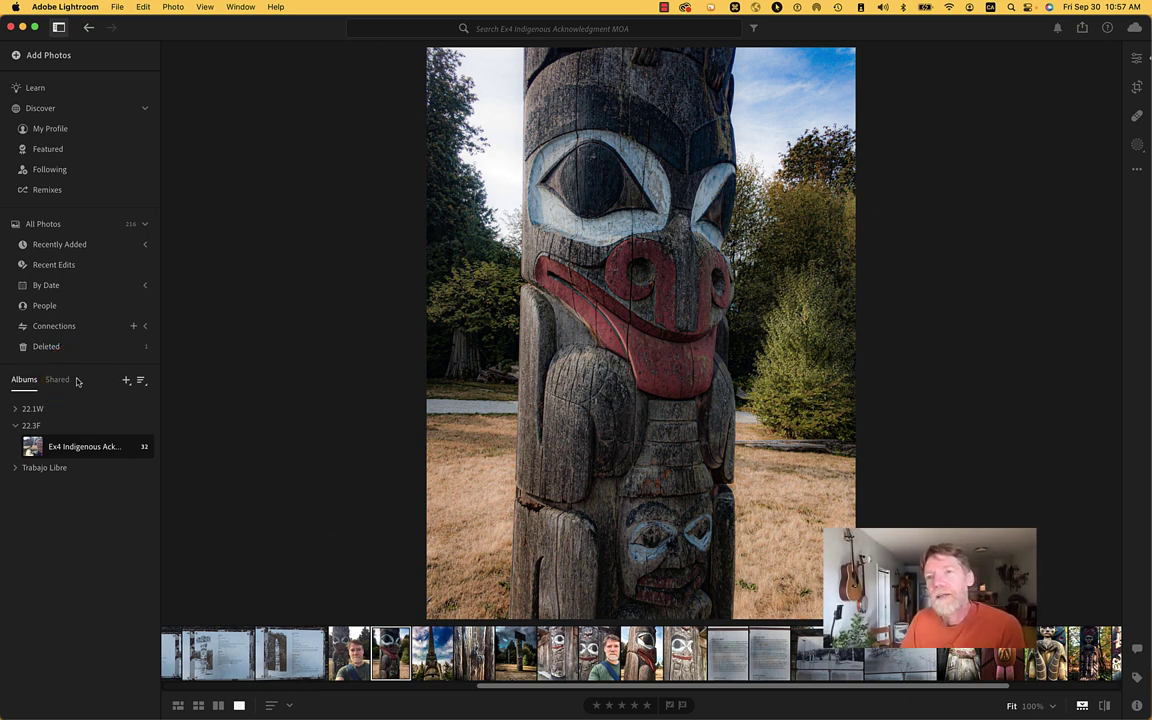
click(1137, 59)
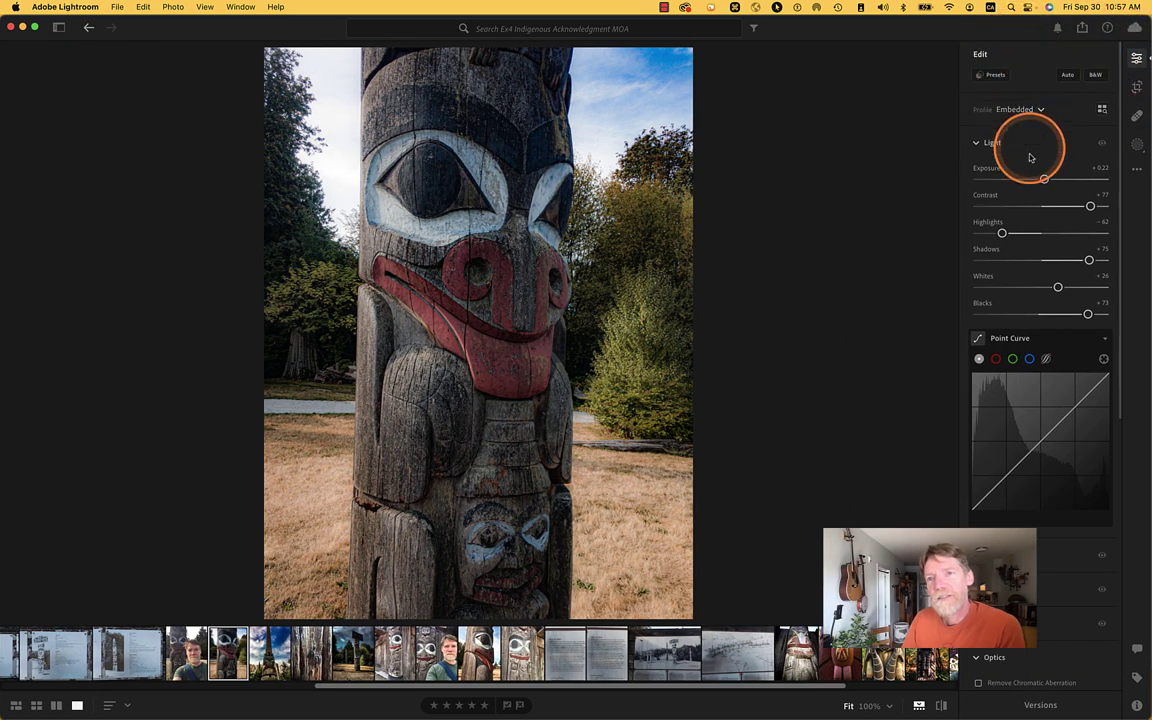
Step: Collapse the Optics and Geometry edit sections, leaving the Light section expanded
click(980, 143)
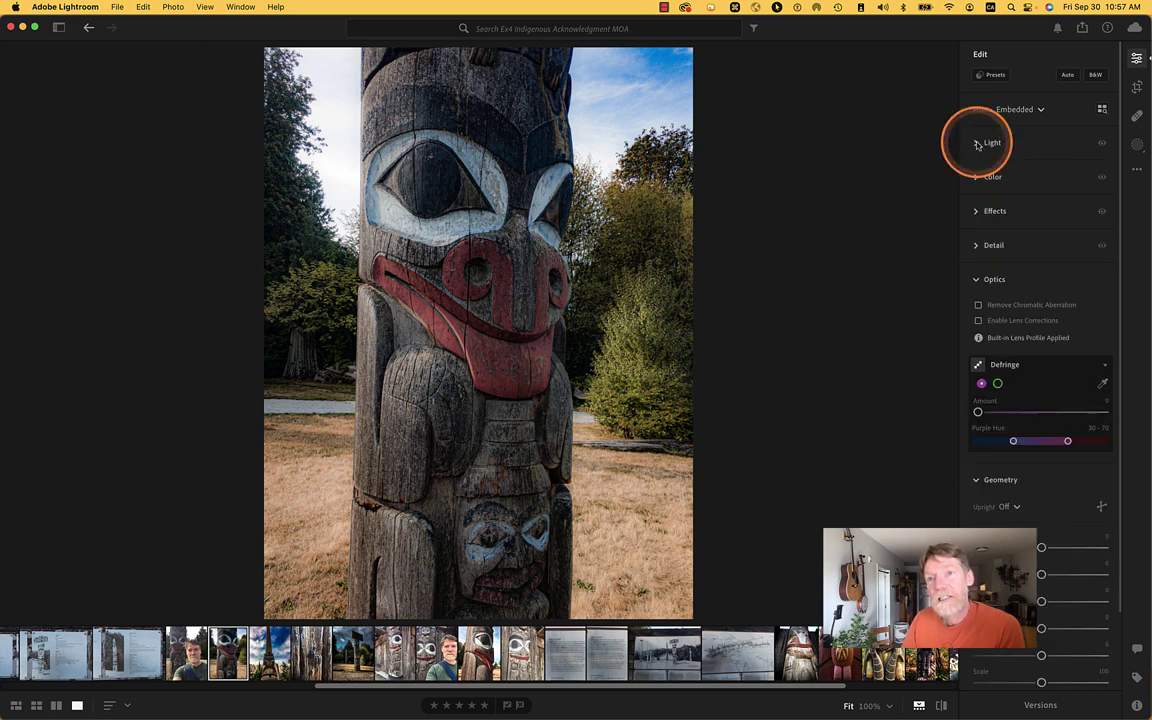
click(978, 278)
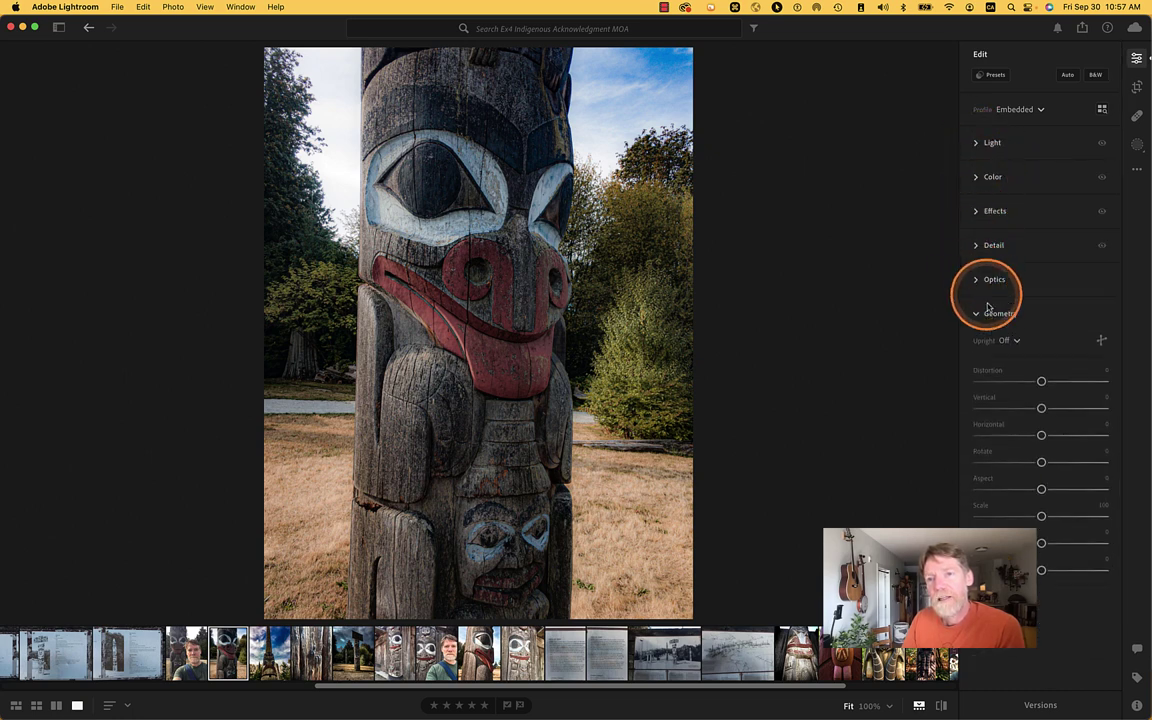
click(978, 313)
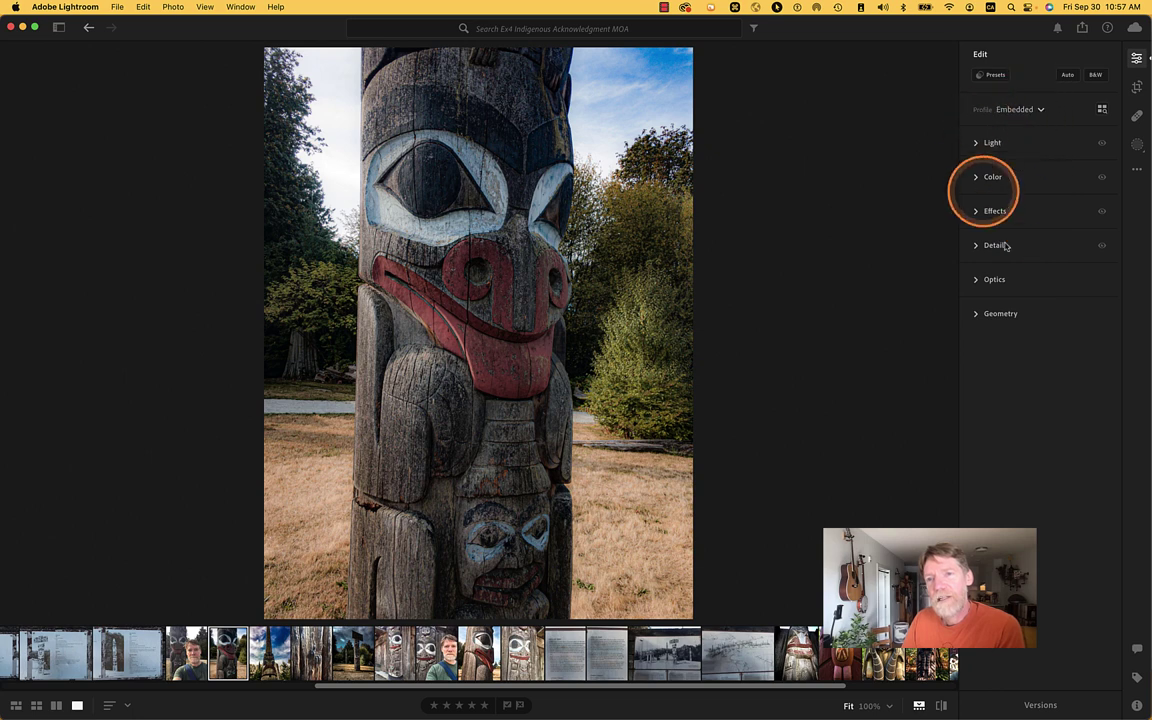
click(977, 145)
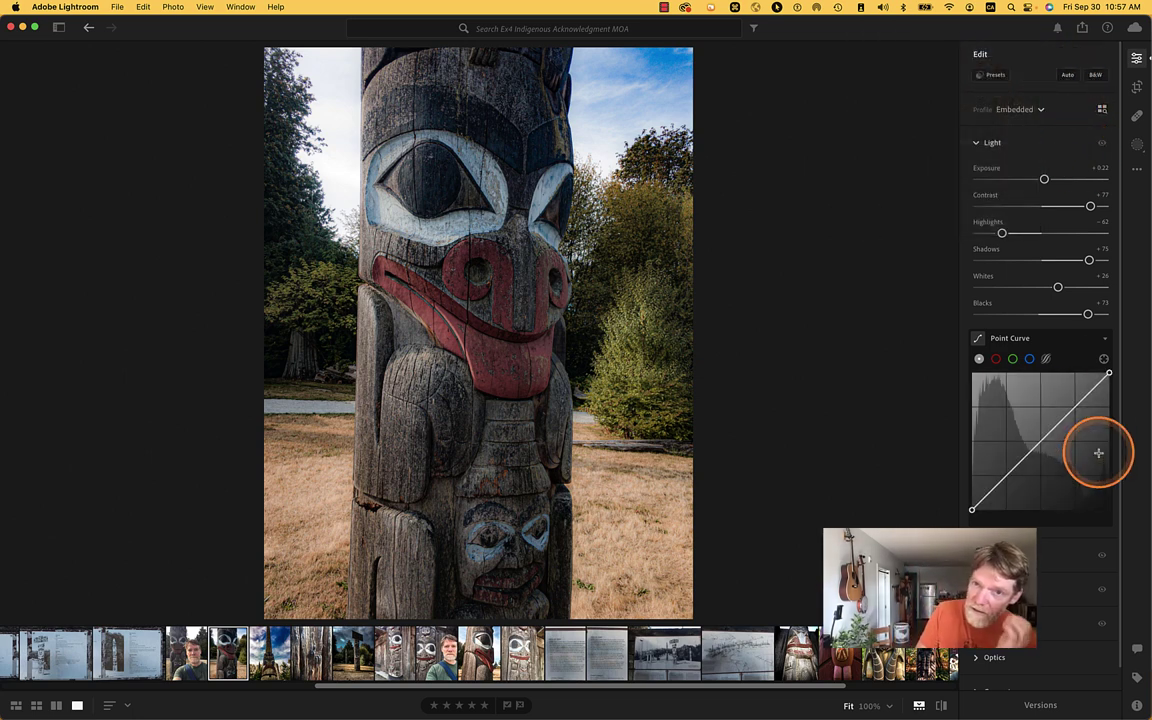
Step: Show the totem photo's automatic versions and switch the photo to its Original version
click(1040, 705)
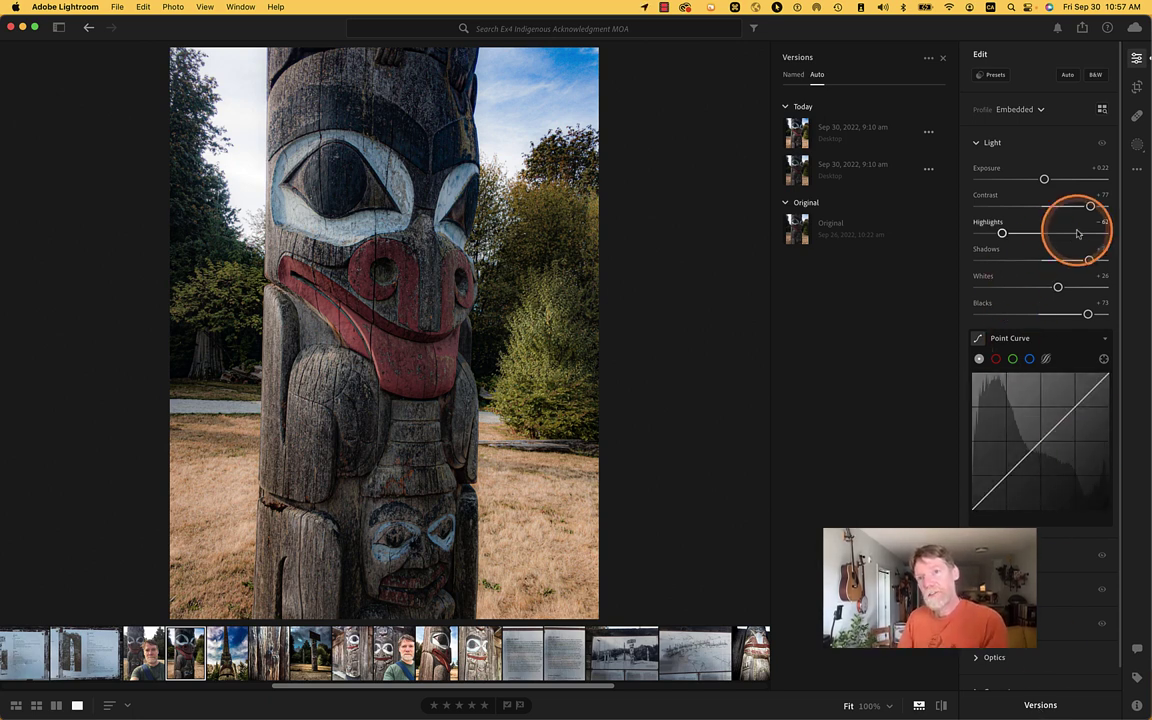
drag(416, 568, 416, 568)
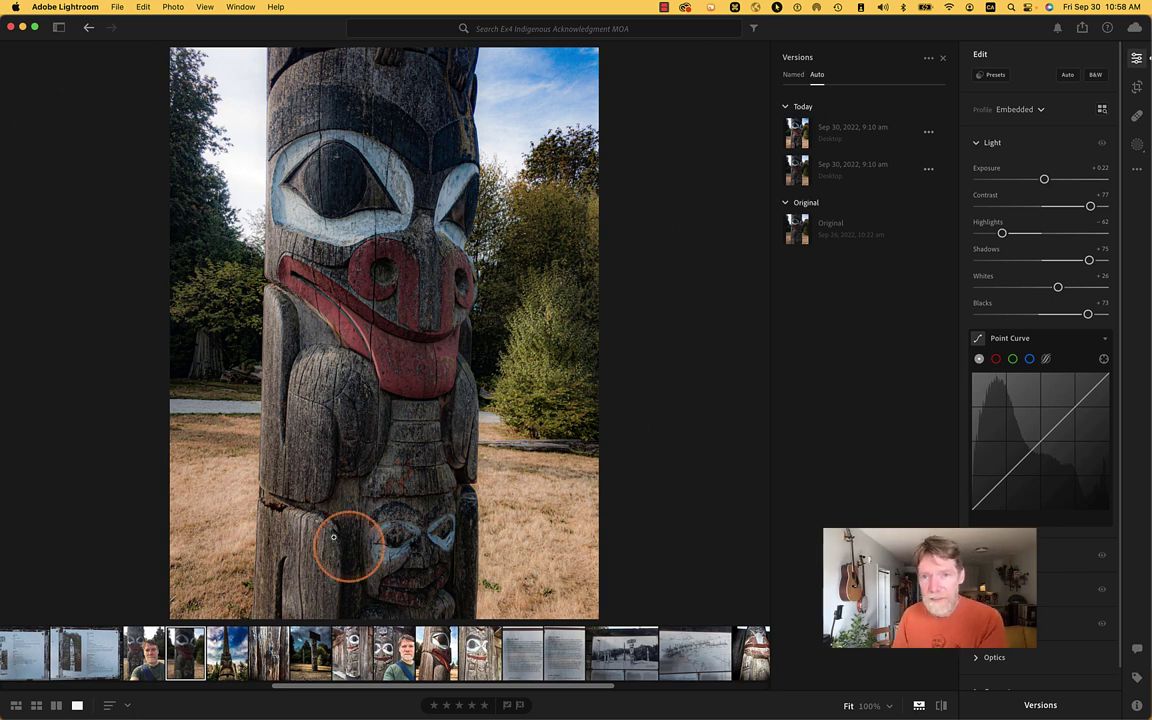
click(797, 228)
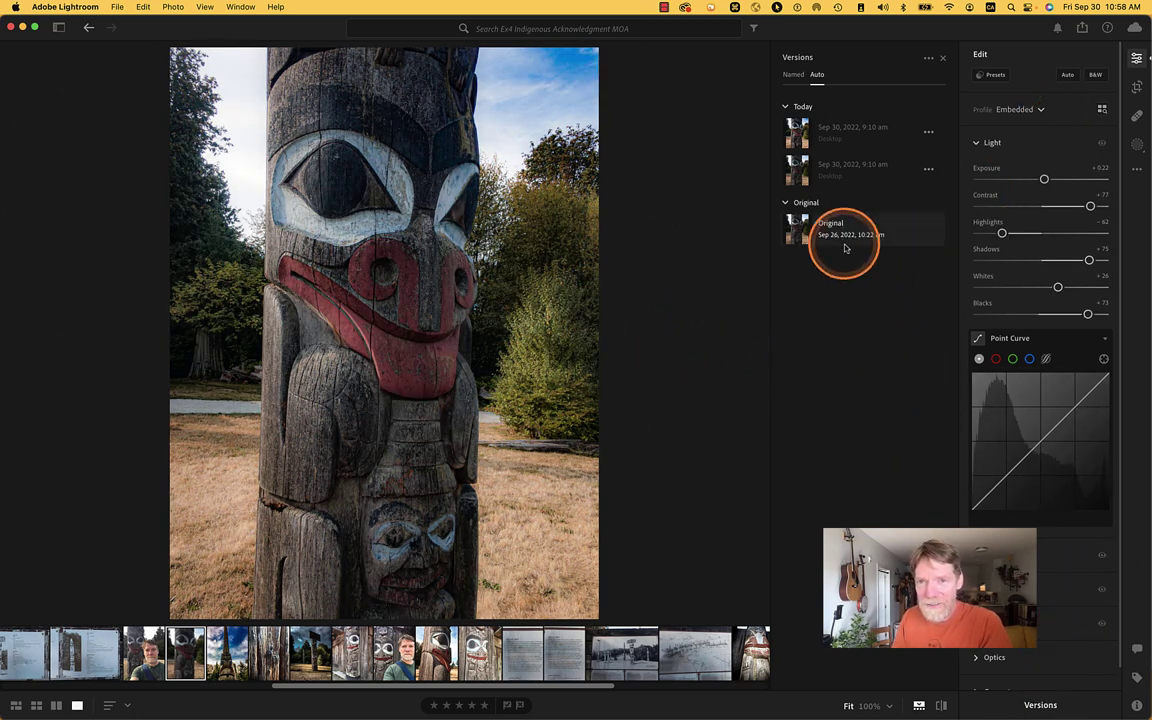
mouse_move(841, 231)
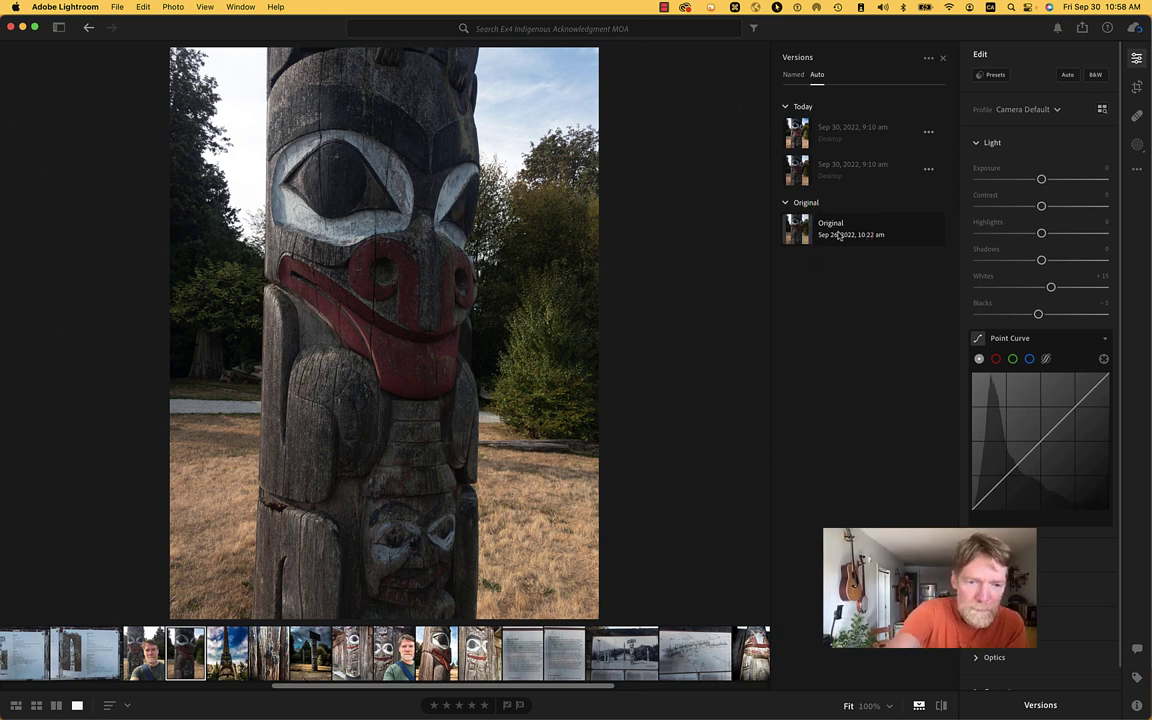
Step: Examine the original totem photo up close and compare it with the other saved versions
key(F2)
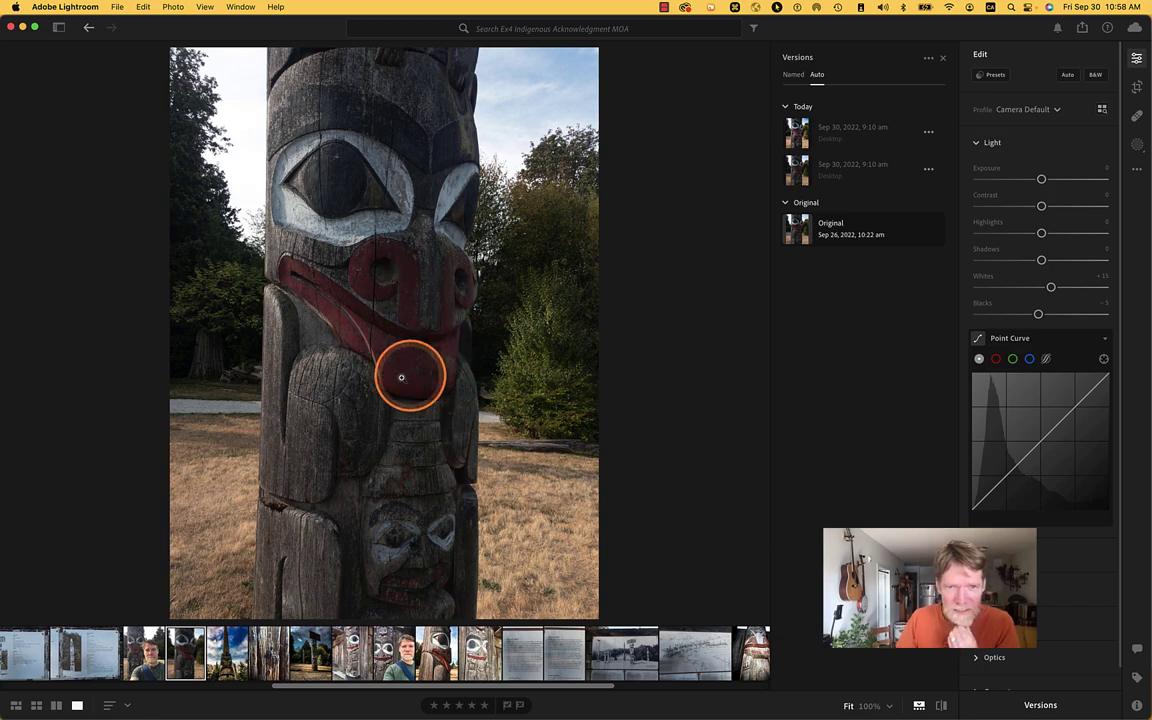
key(Right)
key(Right)
key(Right)
key(Right)
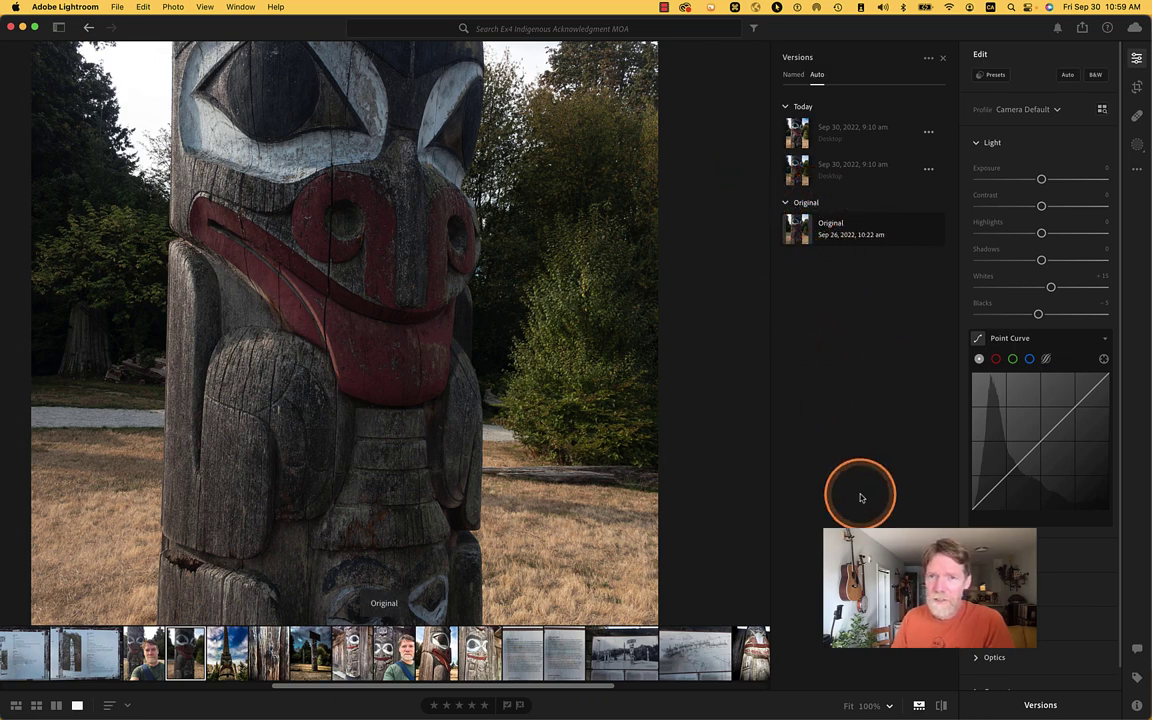
click(822, 140)
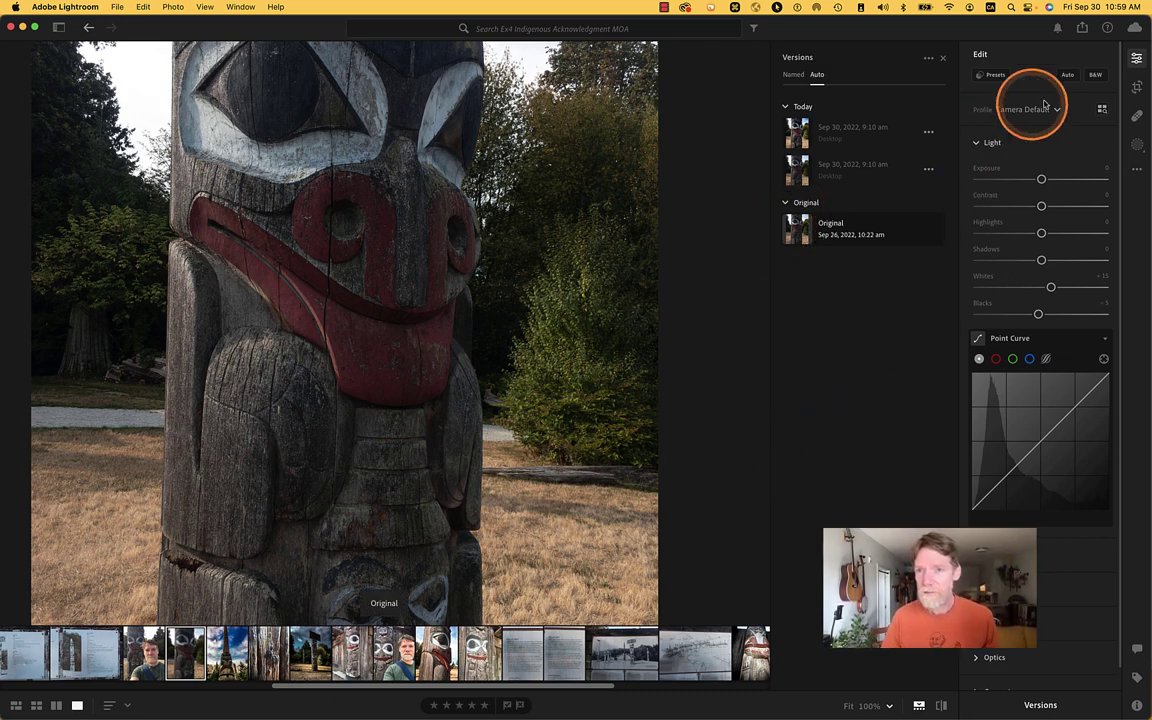
Step: Collapse the Light section, apply the Auto adjustments to the original totem photo and look over the pole's lower part
click(976, 144)
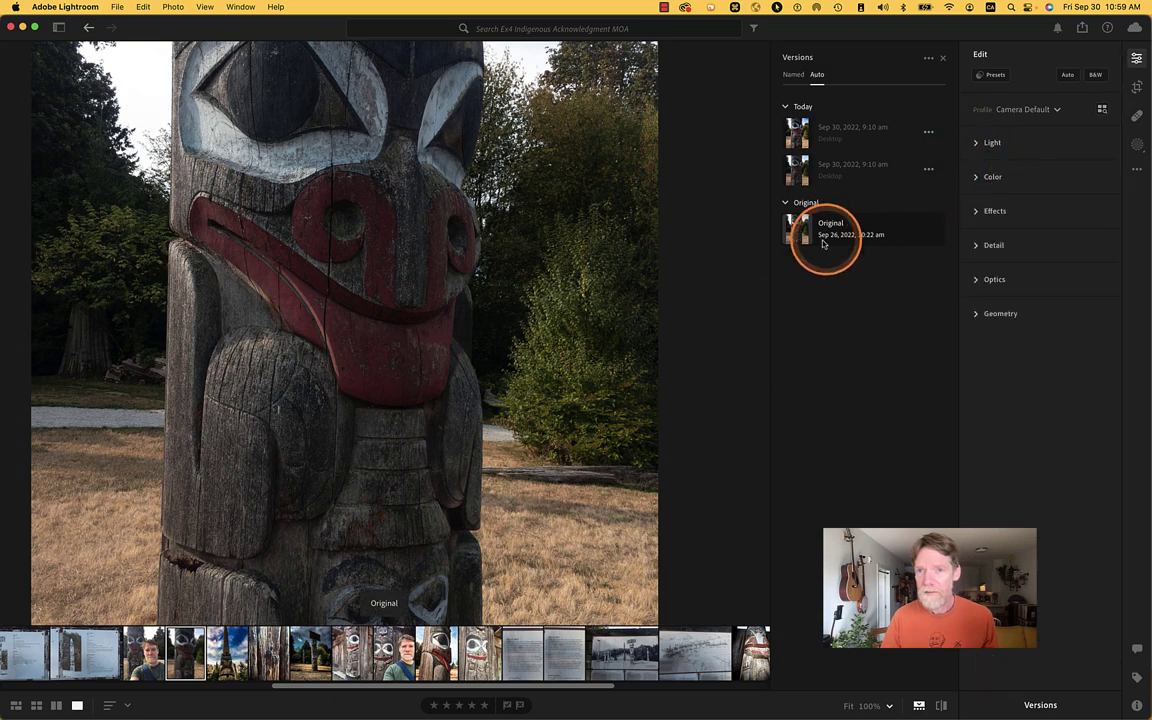
click(1066, 76)
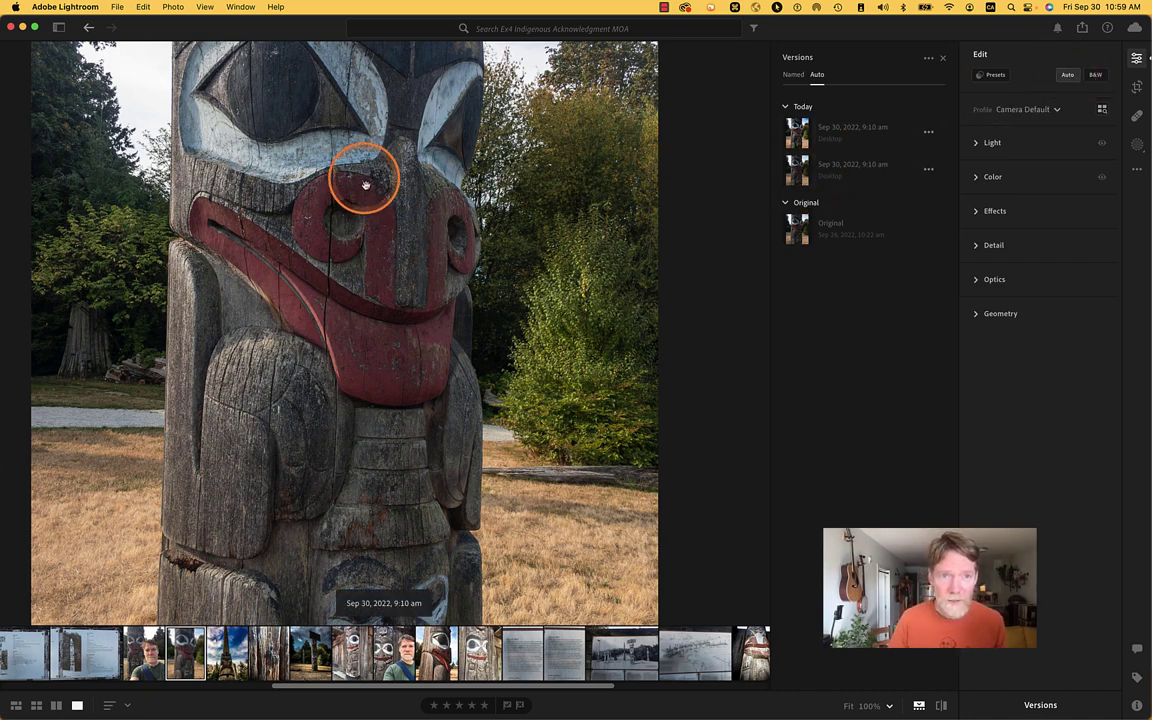
scroll(373, 239, down, 3)
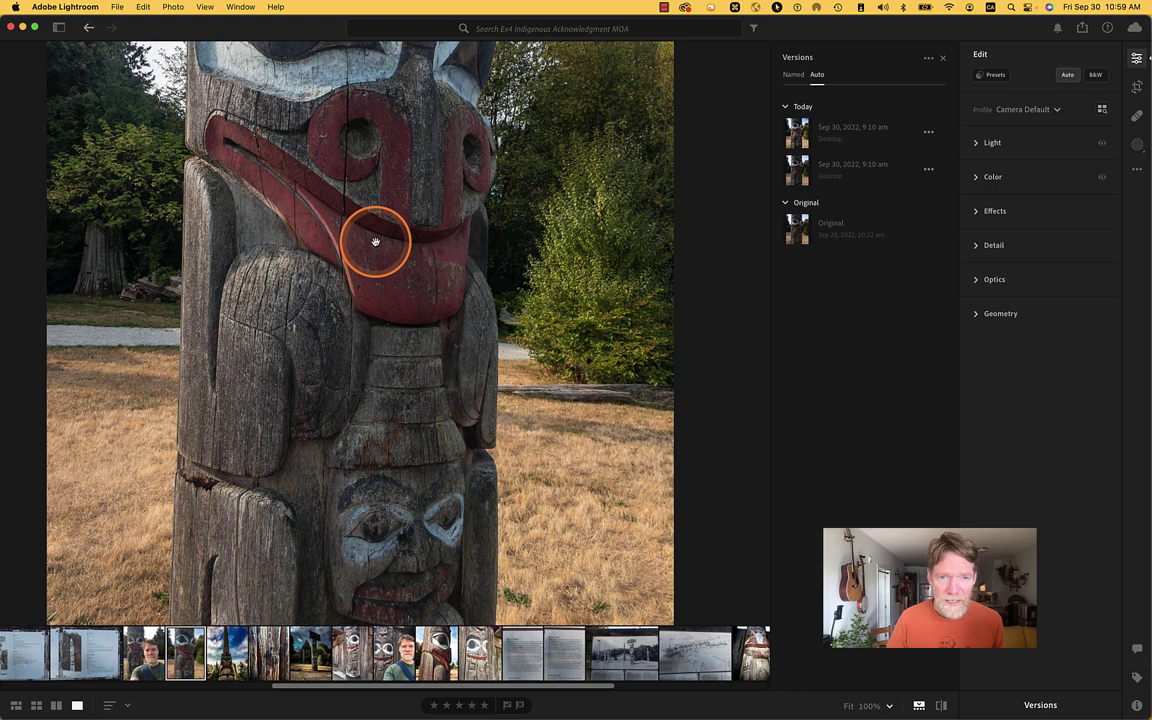
scroll(375, 241, down, 3)
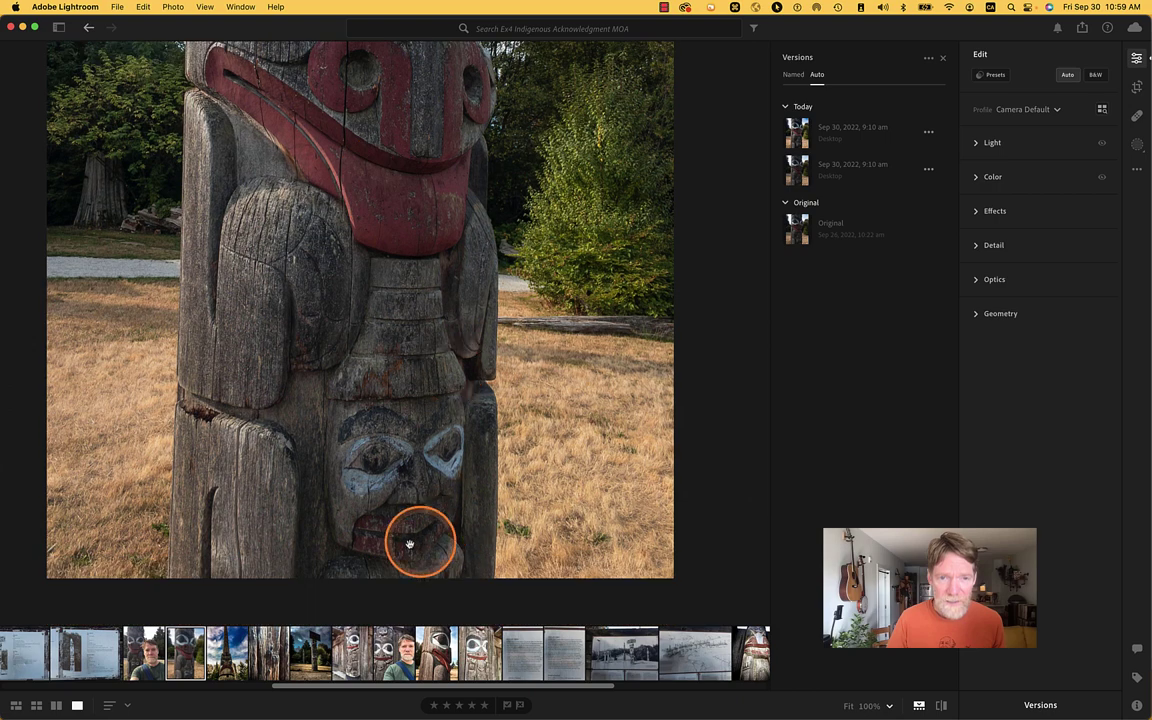
Step: Examine the auto-adjusted totem photo both as a whole and in close-up, checking the carved wood, red mouth and lower face
click(368, 440)
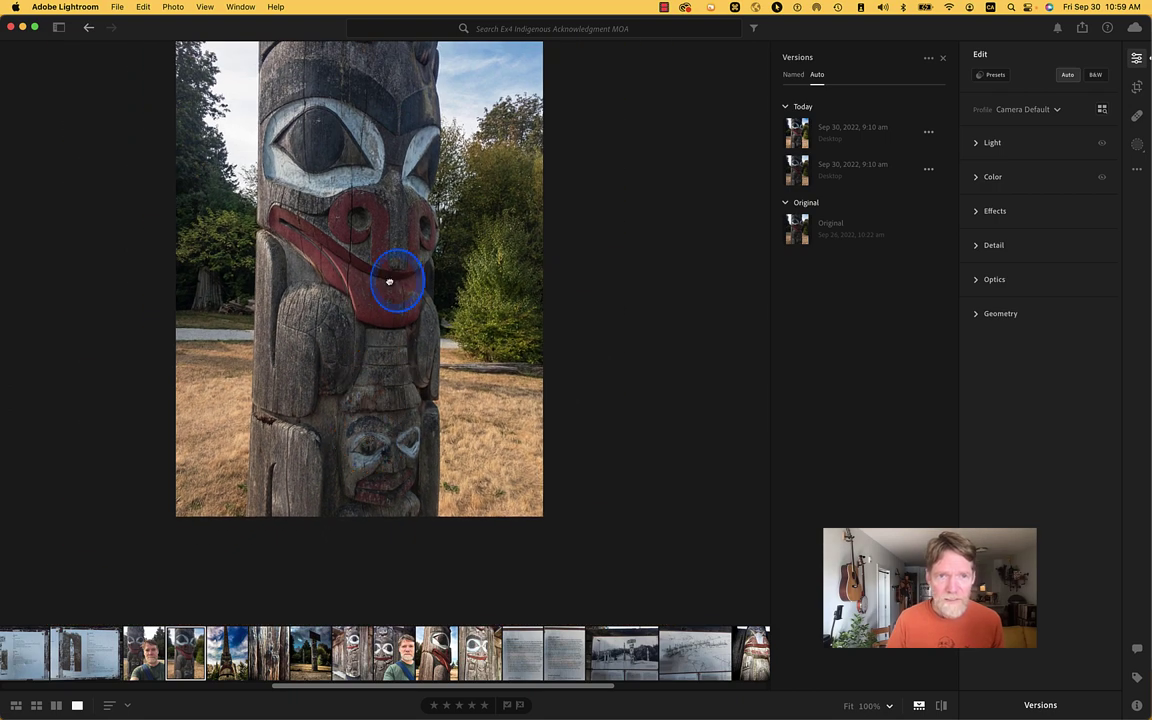
drag(389, 281, 511, 78)
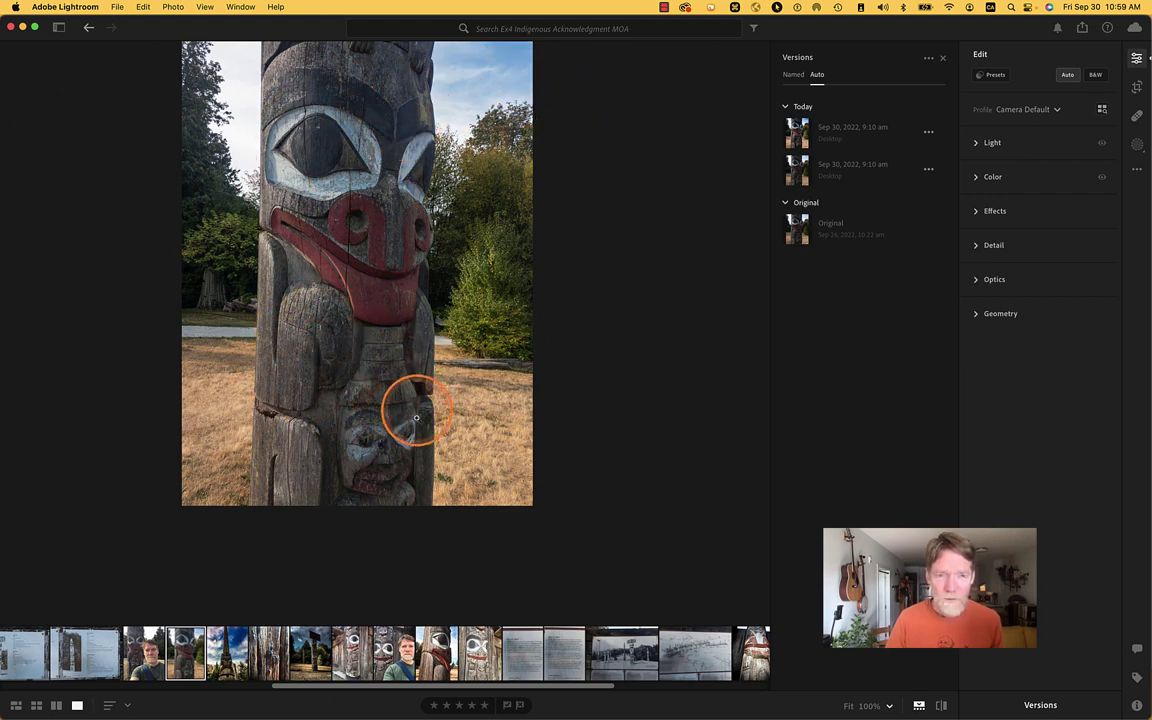
click(334, 355)
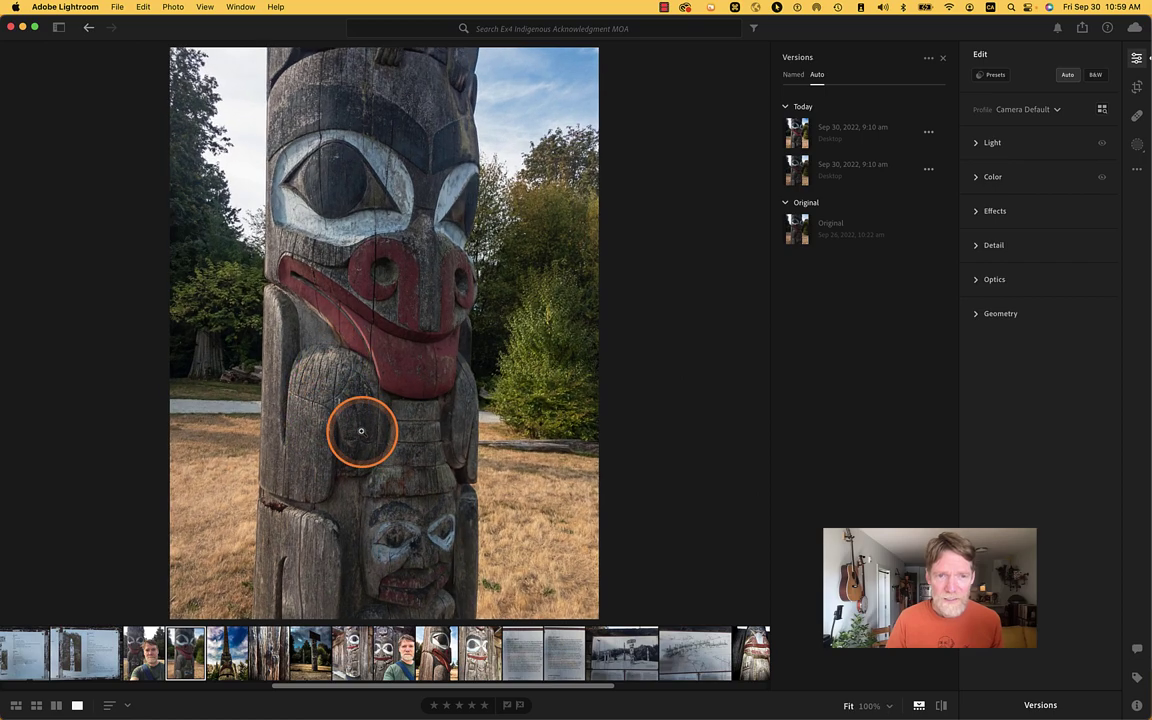
click(361, 431)
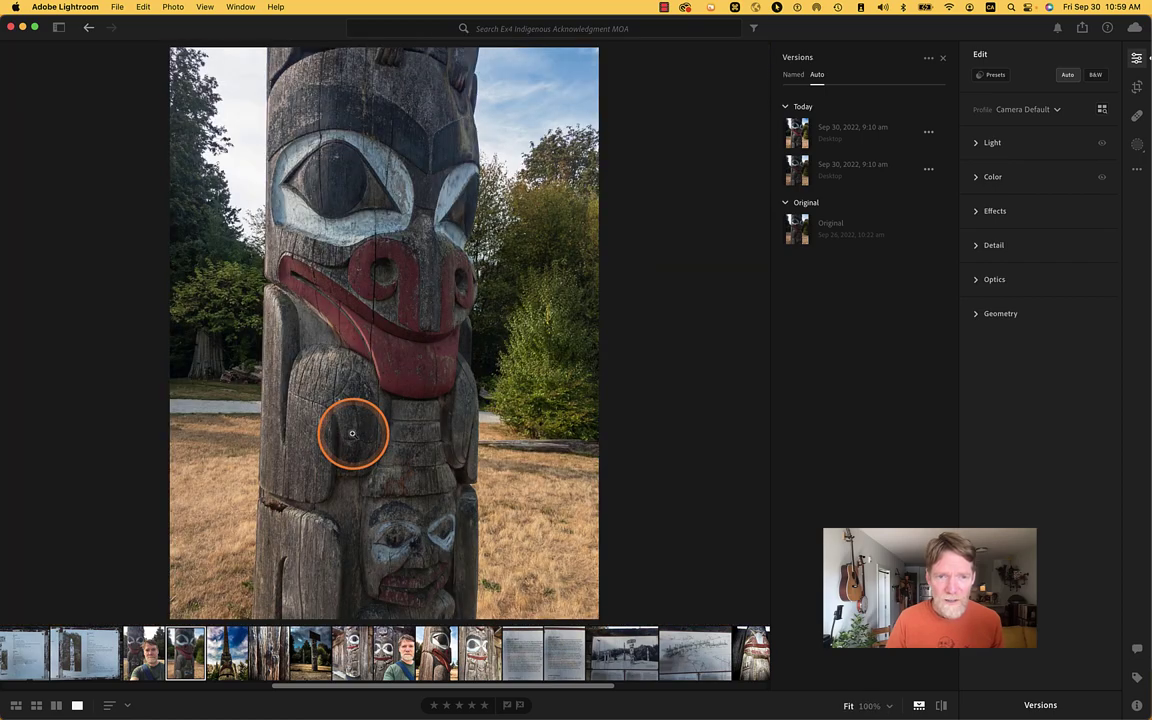
click(350, 437)
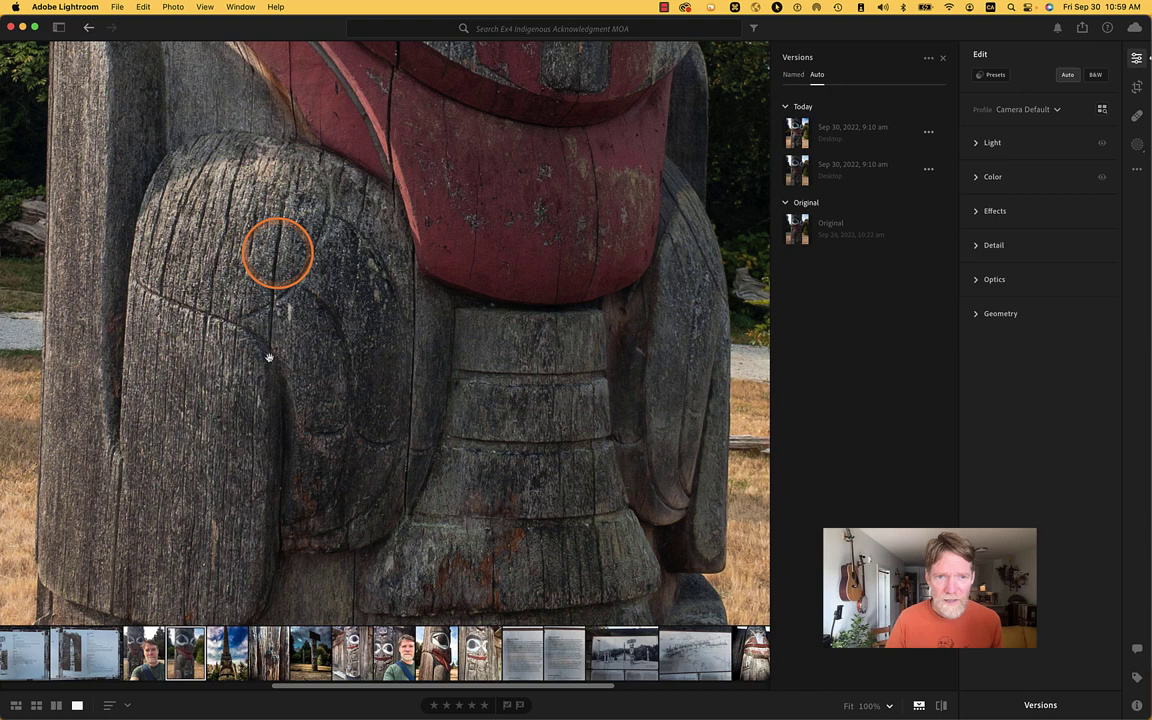
click(549, 421)
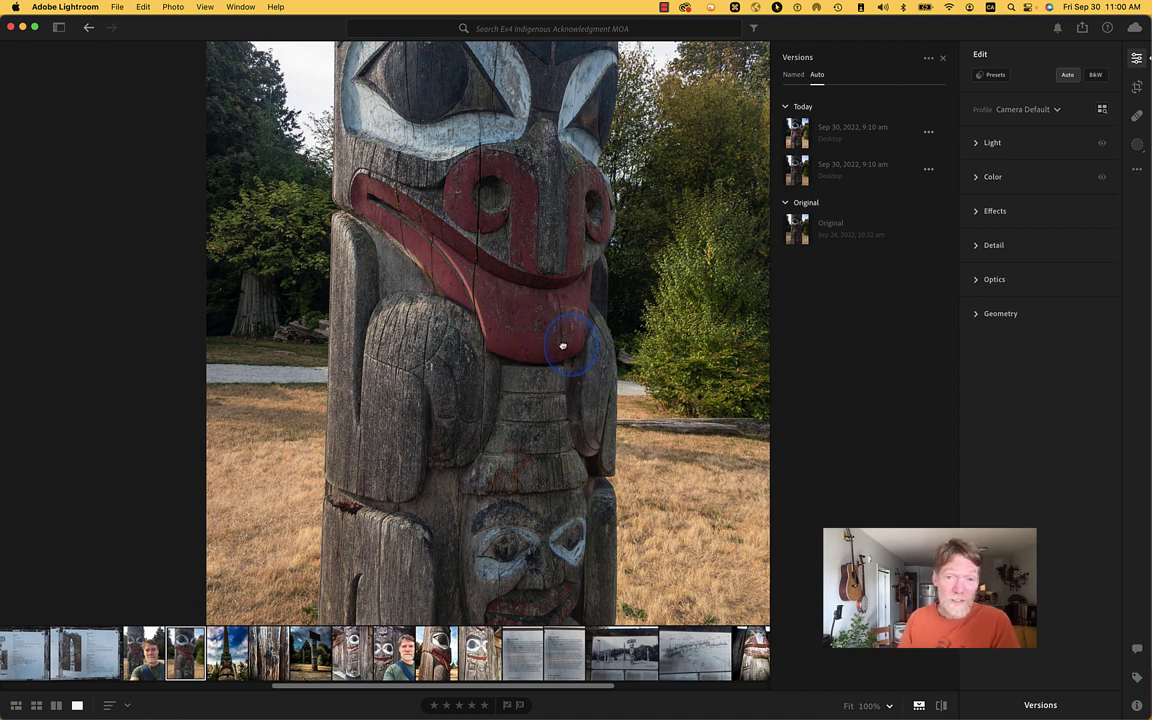
drag(562, 345, 524, 403)
mouse_move(514, 347)
mouse_down()
mouse_move(522, 239)
mouse_move(511, 364)
mouse_up()
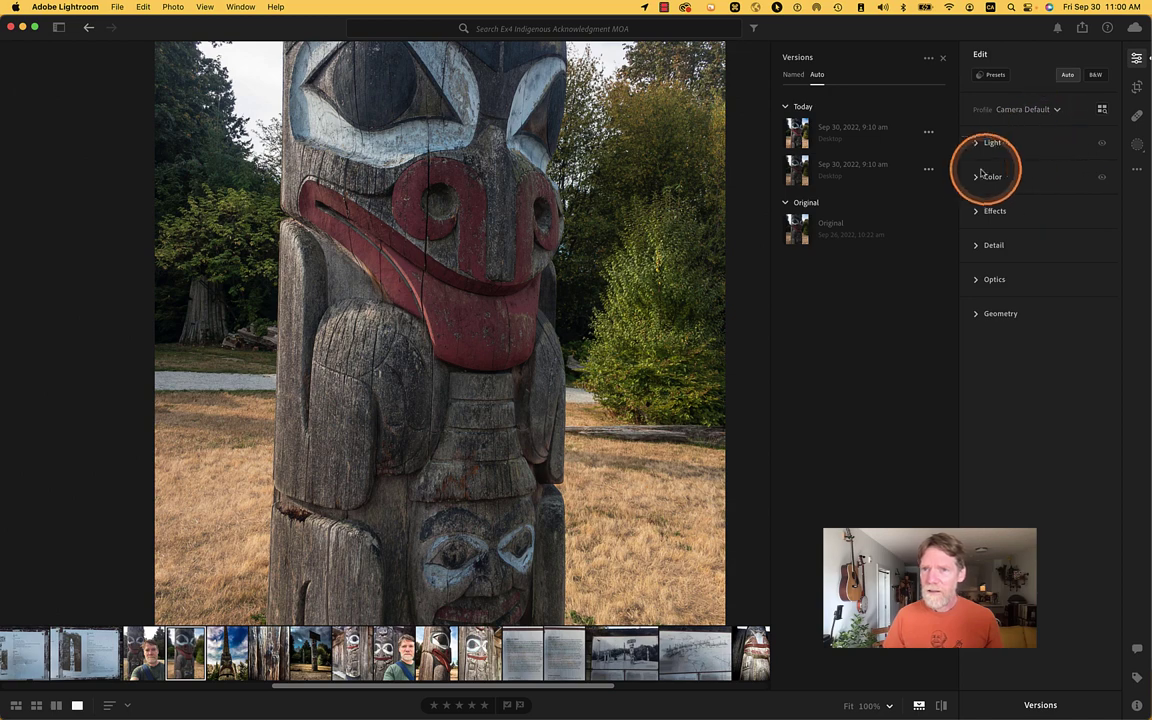
Step: Turn off the Auto adjustments, expand the Light section and select the Original version again
click(1067, 76)
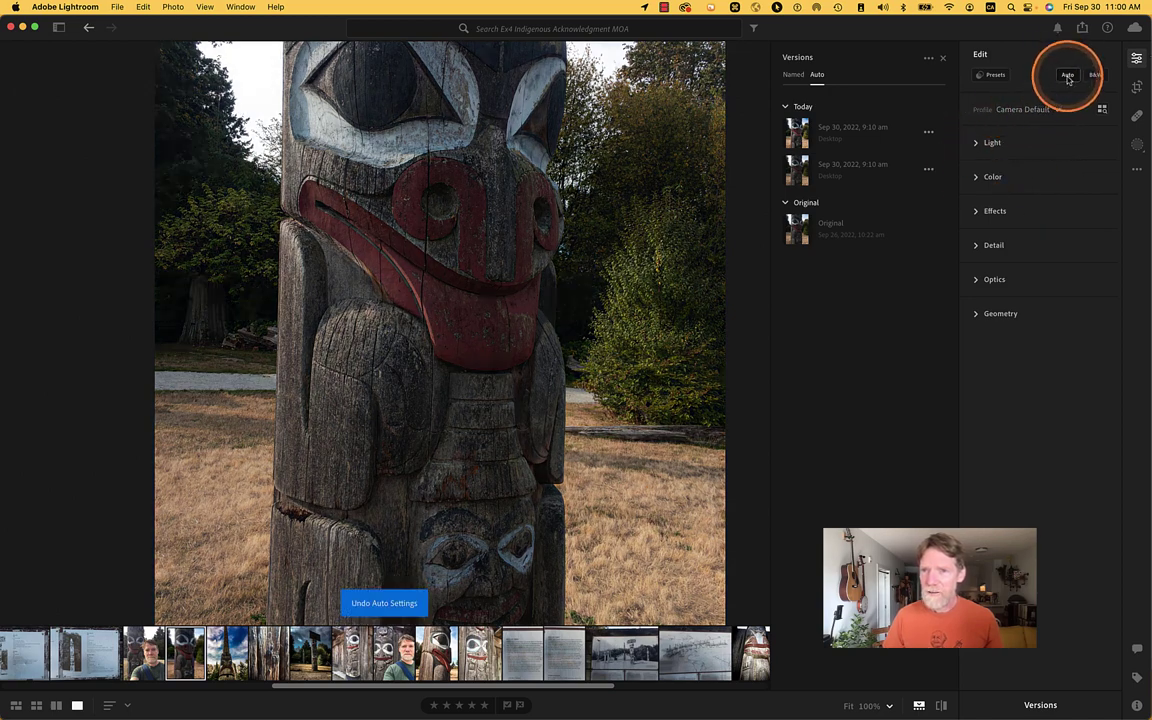
click(980, 142)
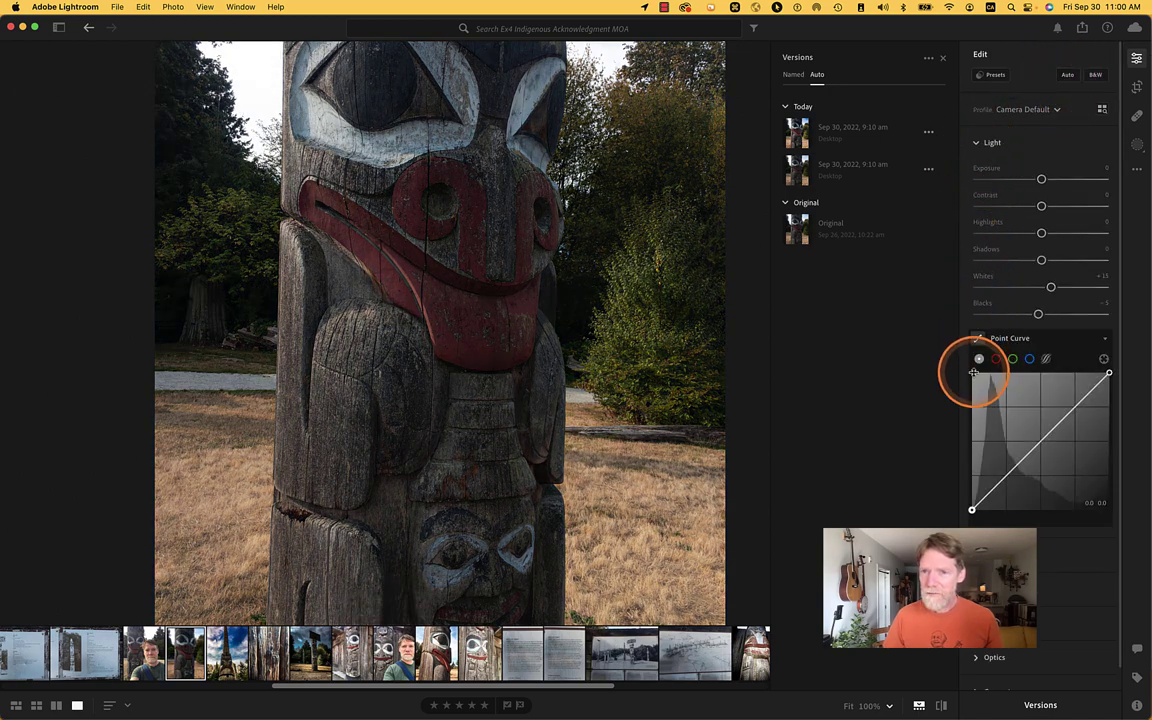
click(833, 233)
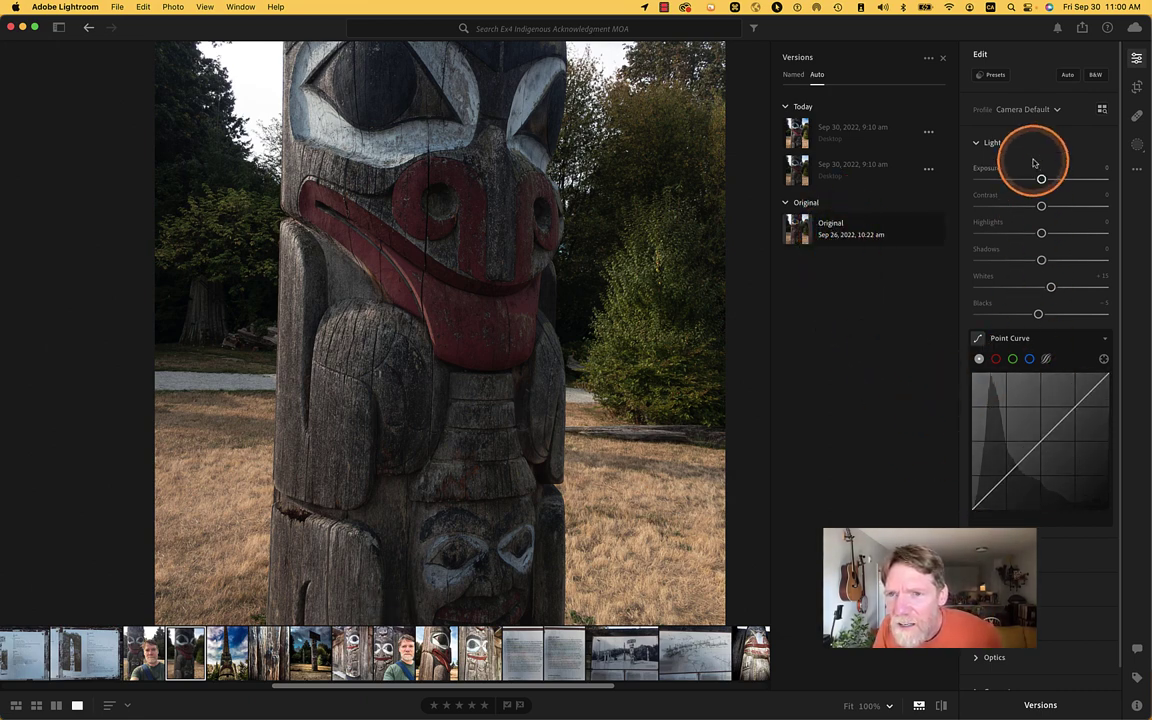
Step: Expand the Color section and review the original photo's Light, Color and Color Mixer settings
scroll(977, 552, down, 5)
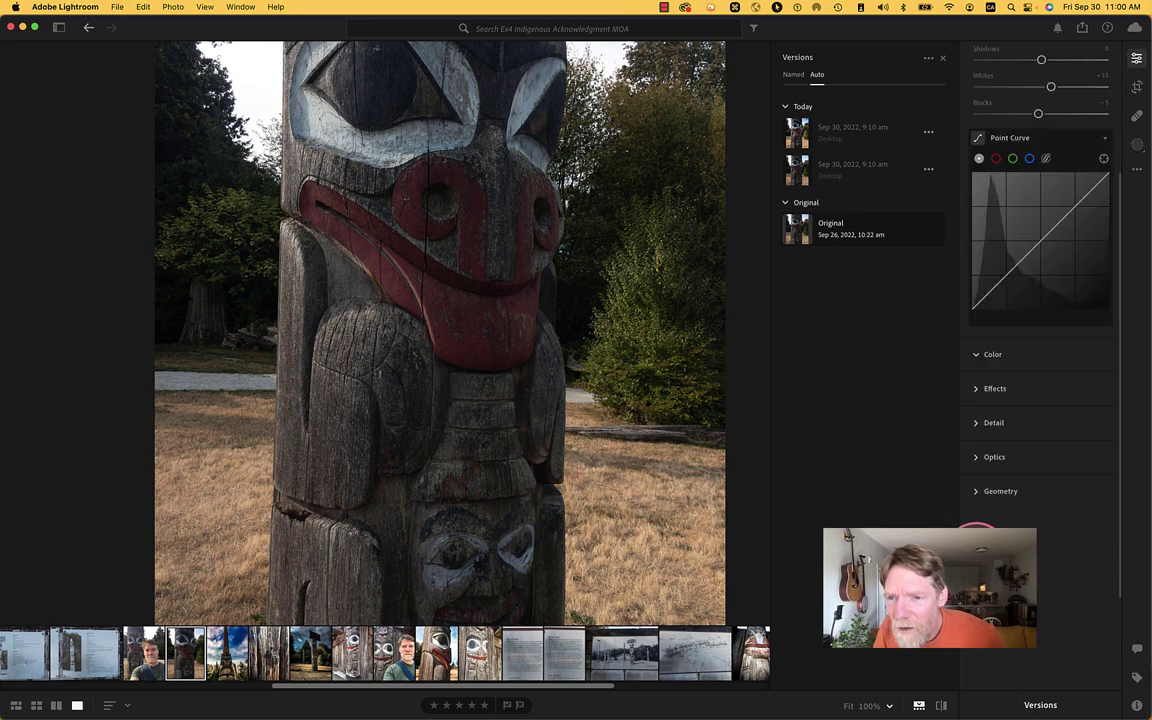
click(976, 354)
scroll(975, 540, down, 2)
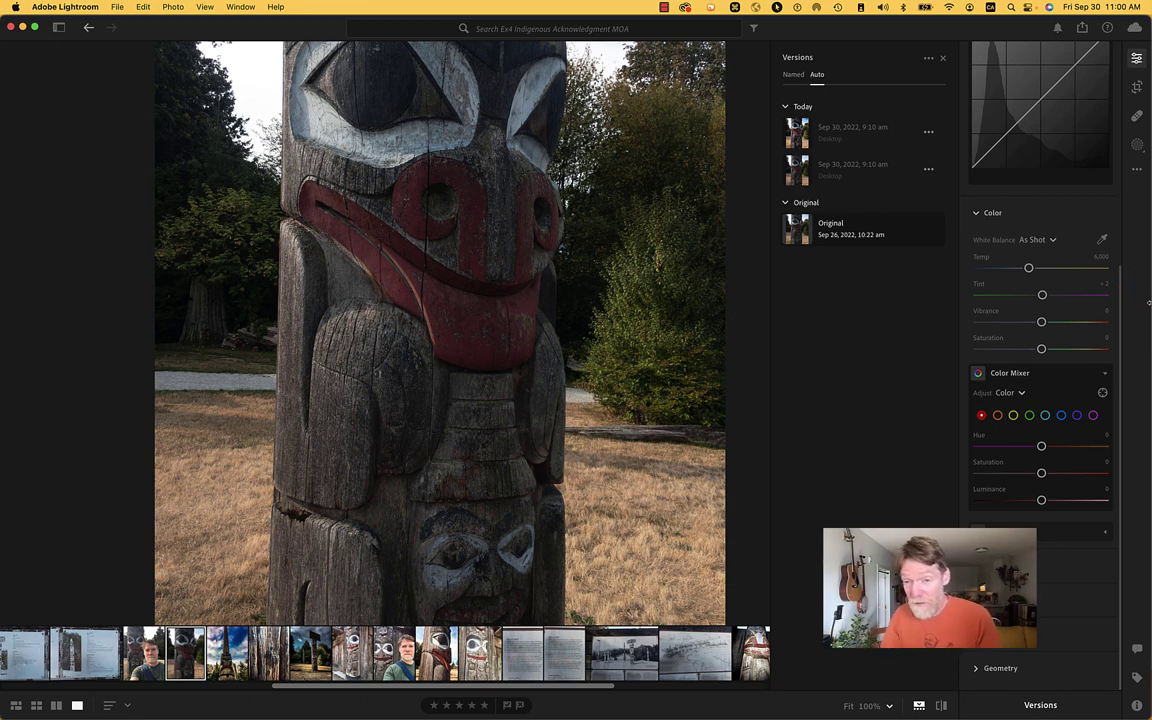
scroll(990, 560, down, 1)
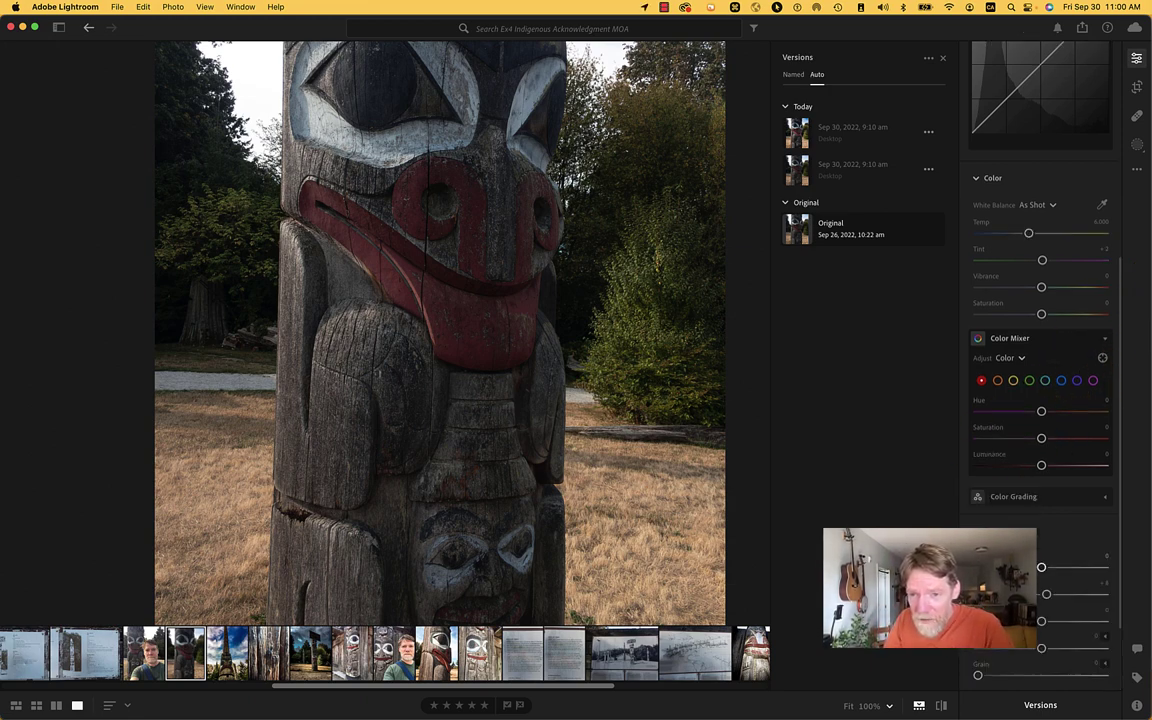
scroll(1054, 483, up, 10)
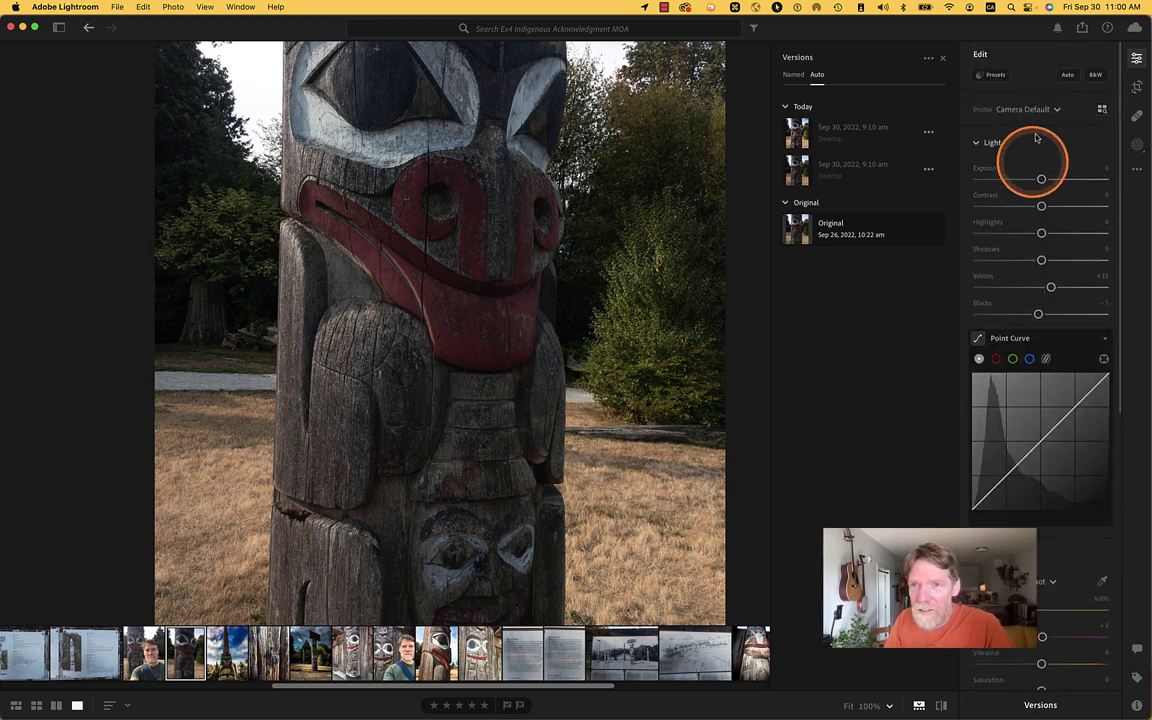
Step: Apply the Auto adjustments to the totem photo again and review the resulting Light and Color settings
click(1068, 76)
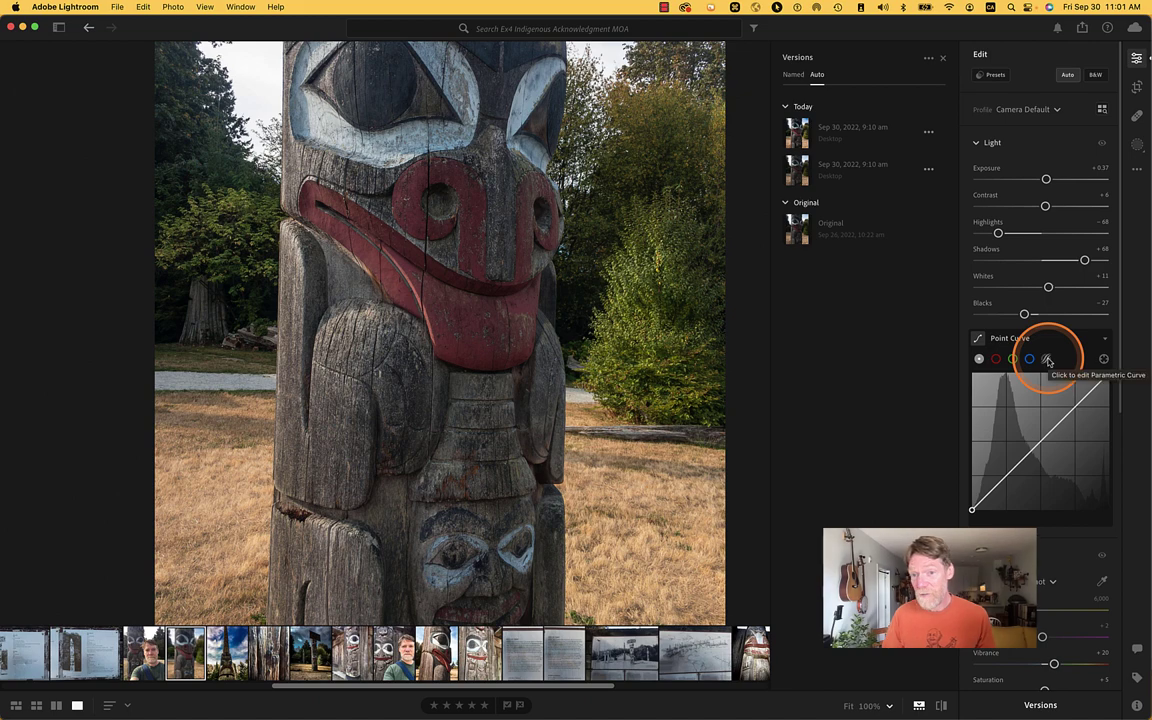
scroll(1054, 540, down, 10)
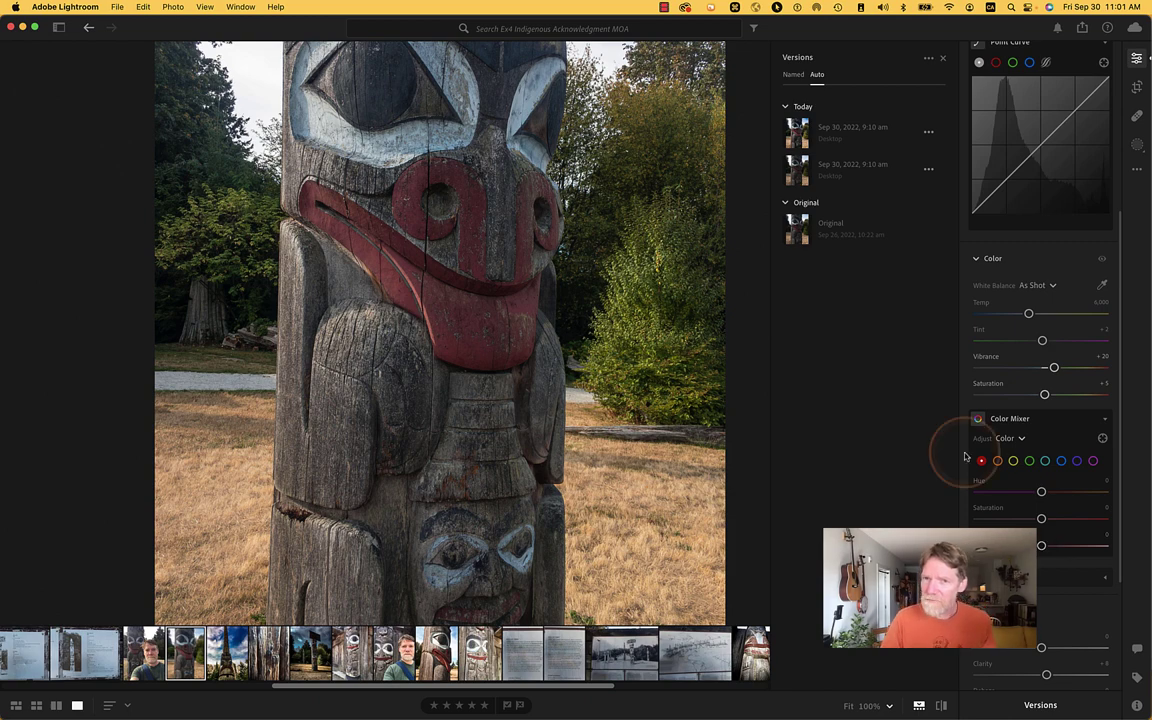
click(852, 228)
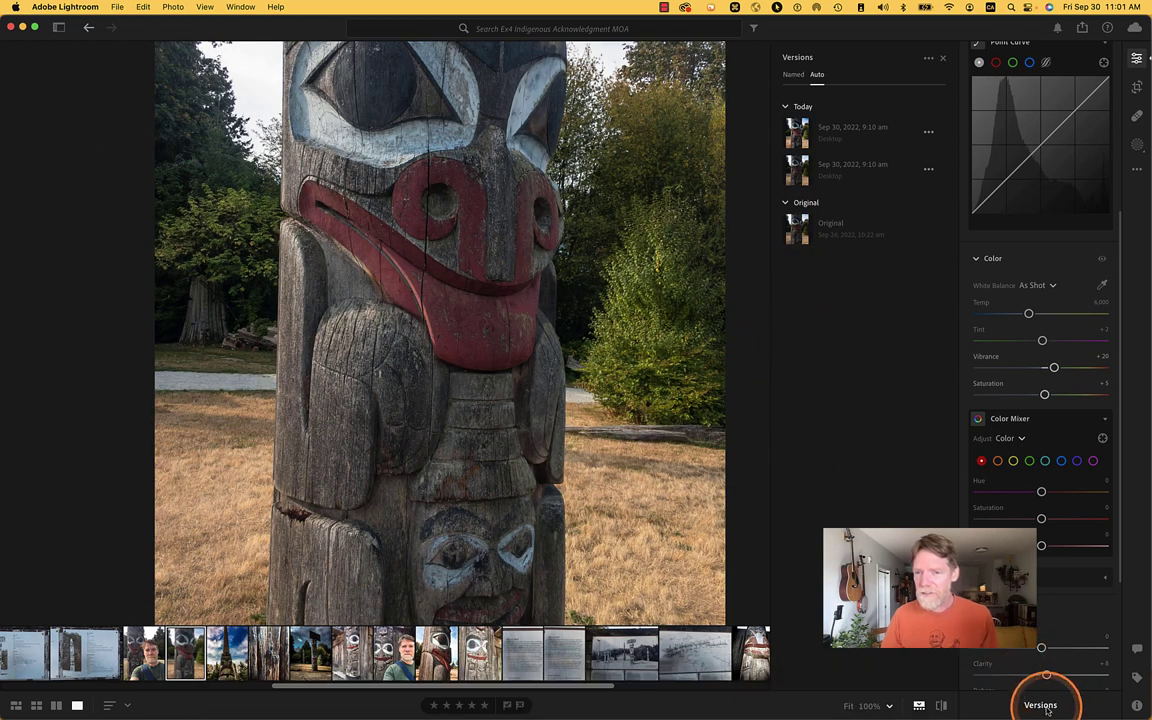
Step: Review the totem photo's automatic versions and return to its Light settings
click(1041, 705)
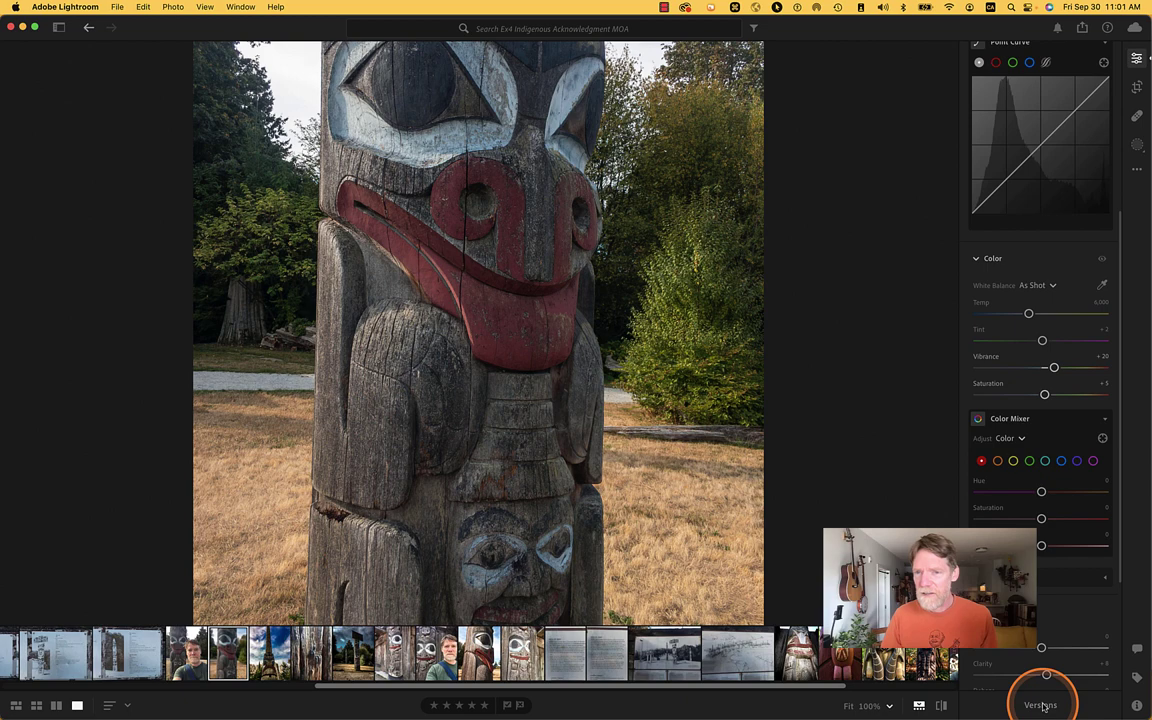
click(1041, 705)
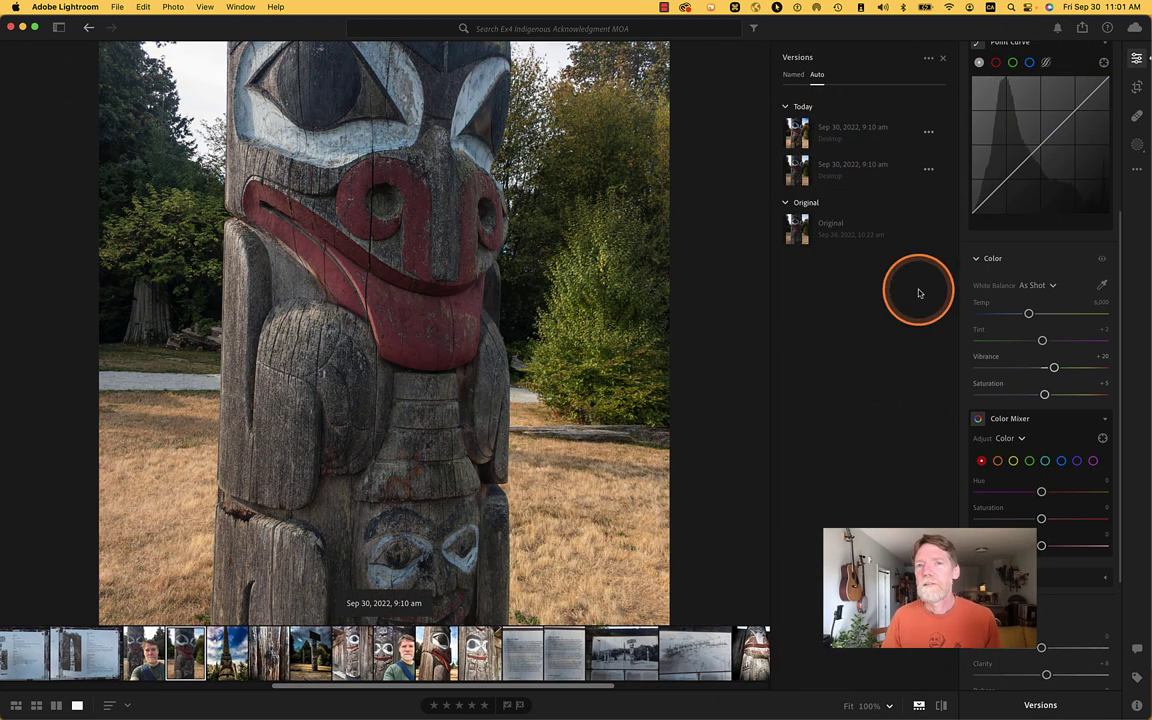
scroll(1067, 131, up, 3)
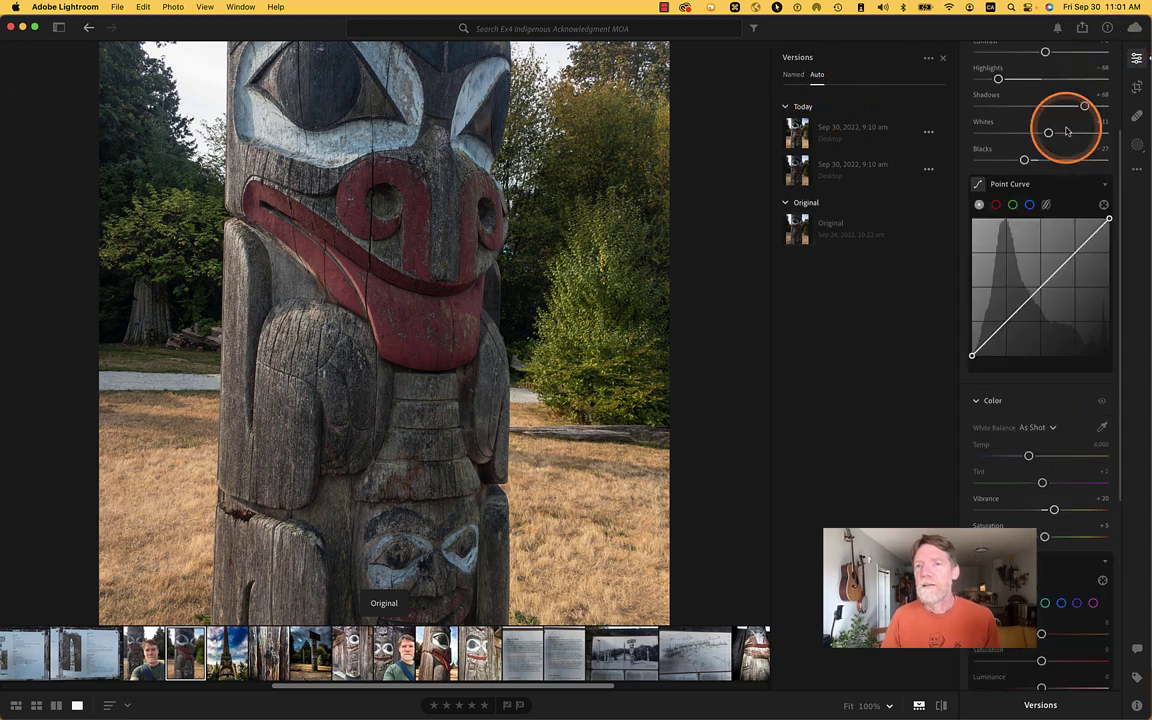
scroll(1067, 131, up, 3)
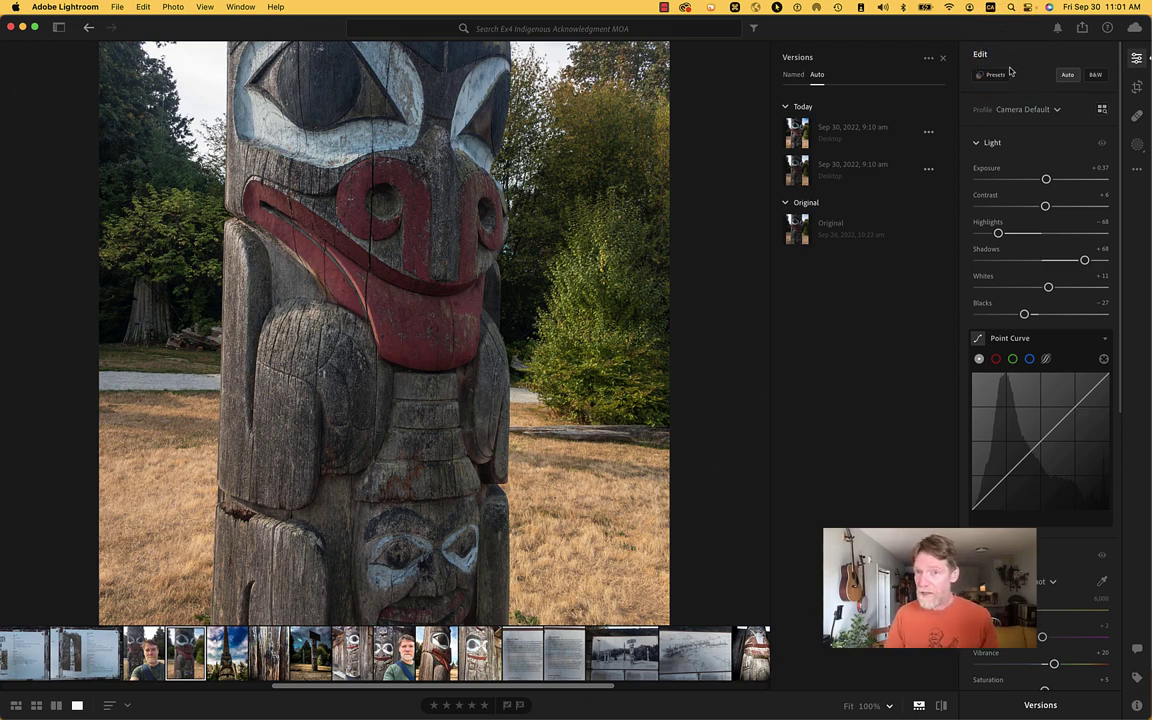
Step: Try Highlights at -80 and resetting Highlights, Shadows and Blacks, and reapply the Auto adjustments
click(998, 233)
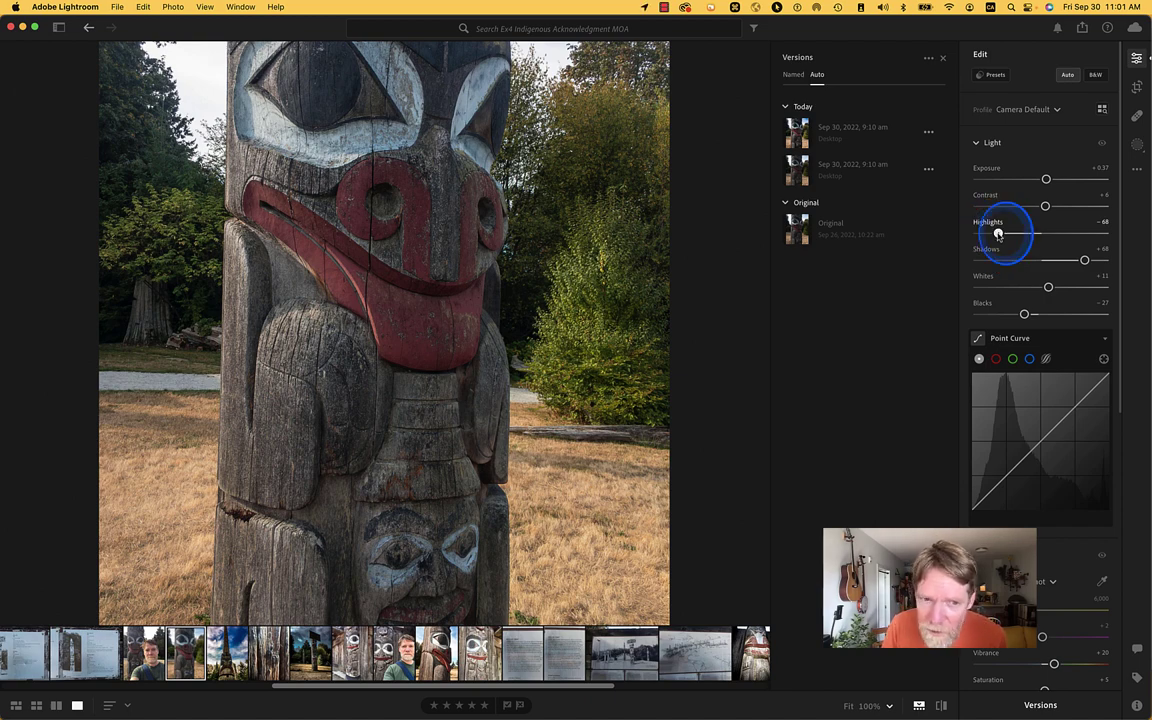
mouse_move(984, 233)
mouse_down()
mouse_move(1001, 233)
mouse_move(940, 234)
mouse_move(1003, 232)
mouse_move(990, 233)
mouse_up()
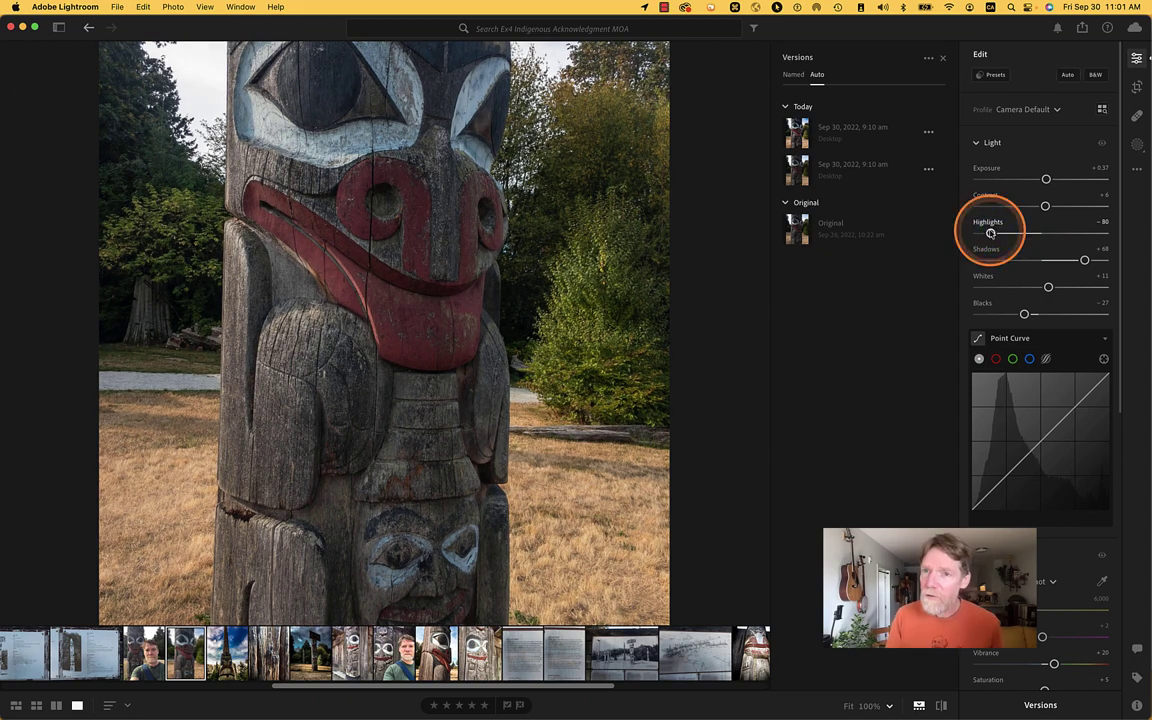
double_click(990, 234)
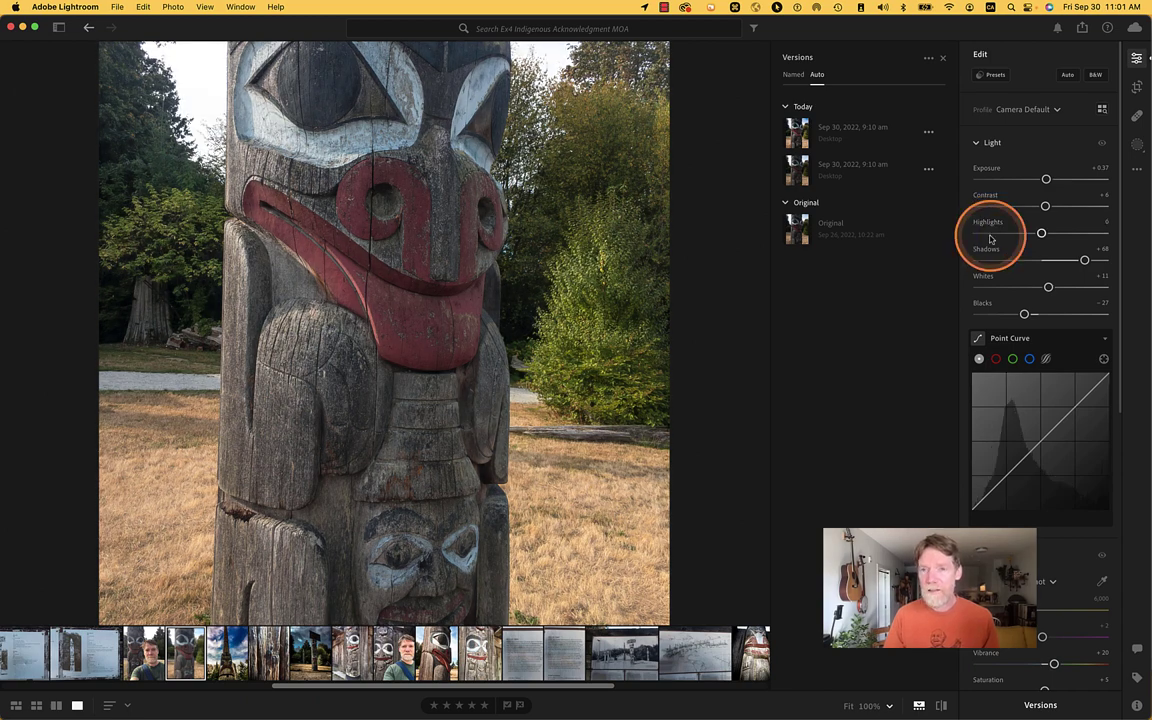
double_click(1085, 260)
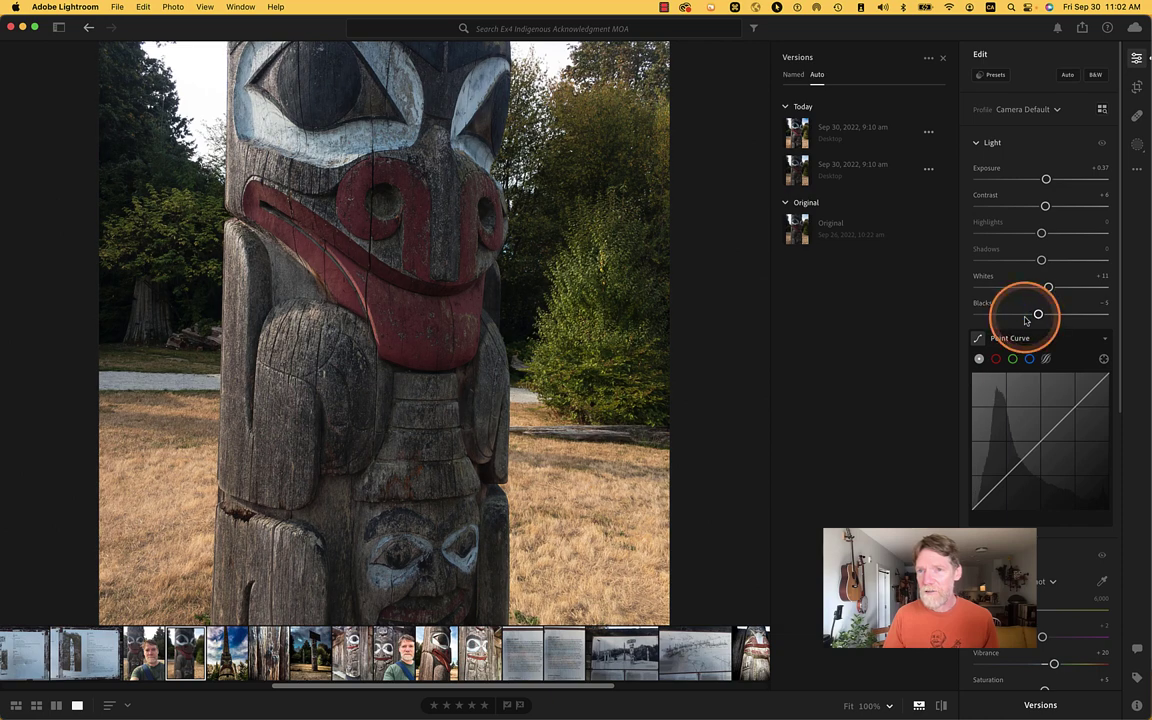
click(1067, 76)
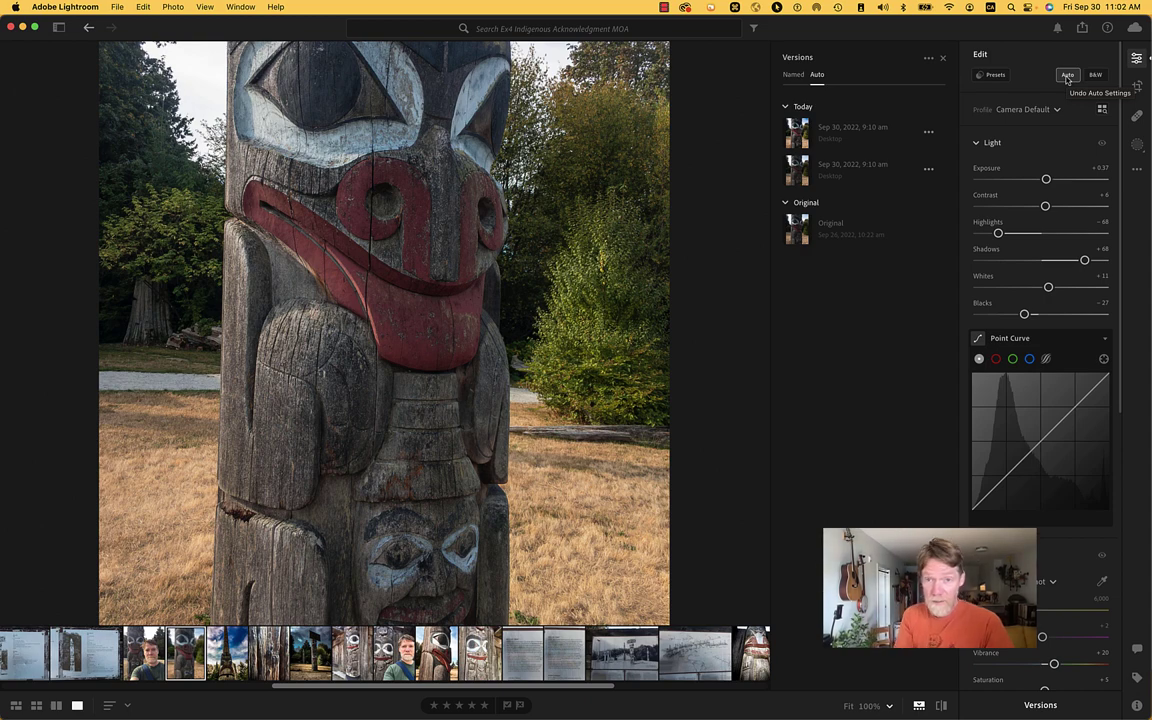
Step: Open the presets and browse the Yours, Premium and Recommended groups
click(995, 76)
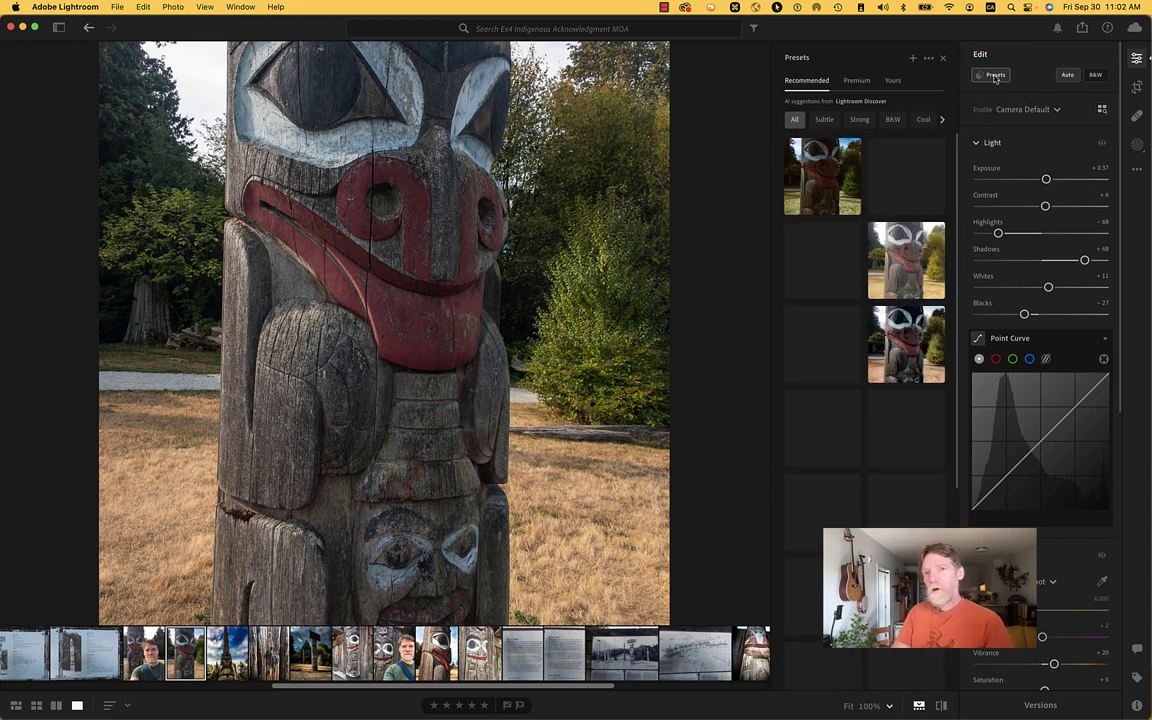
click(892, 81)
click(857, 81)
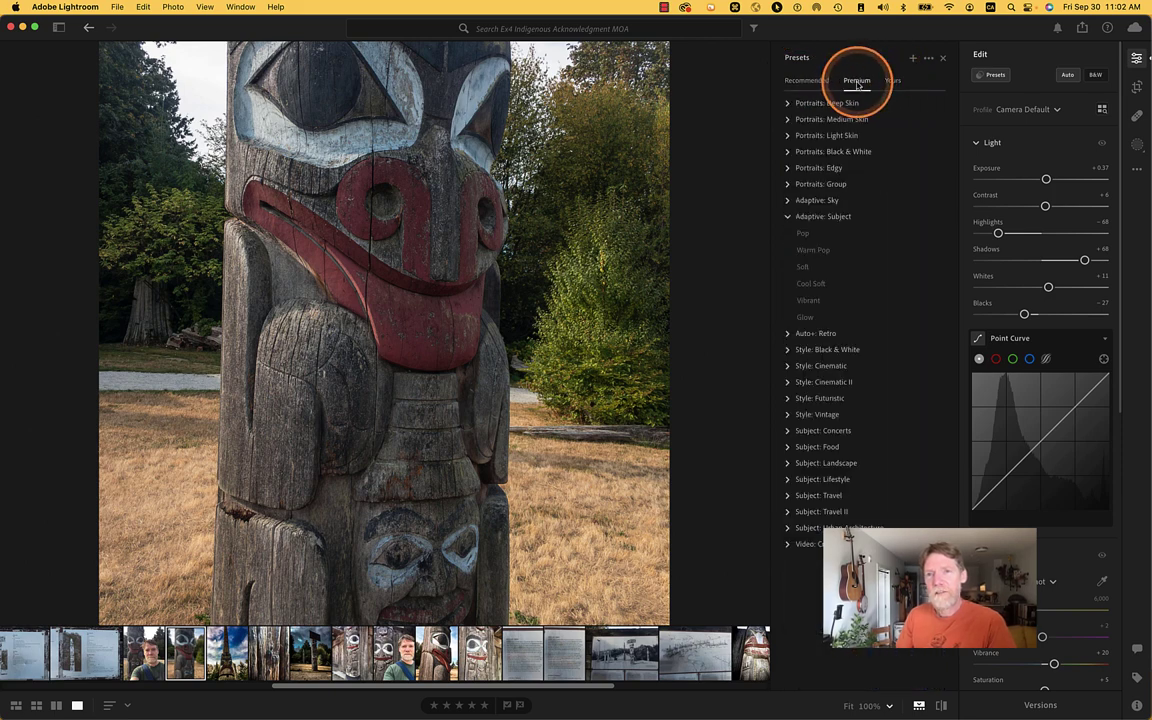
click(806, 81)
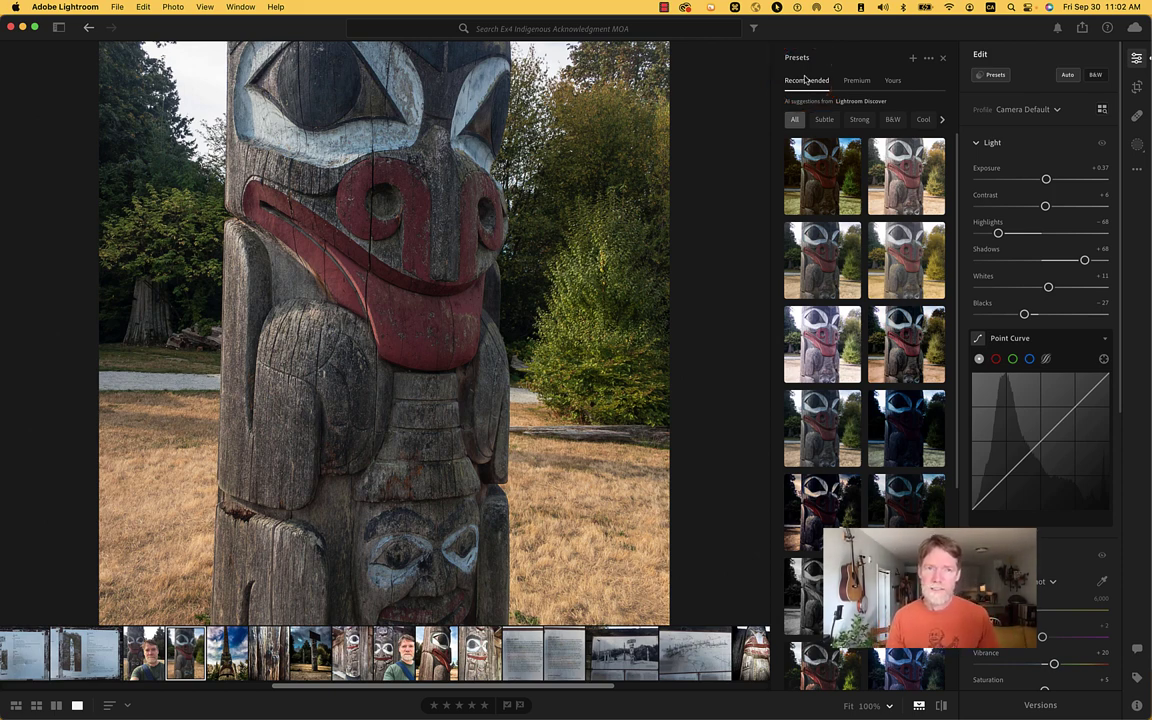
Step: Preview several recommended presets on the totem photo, both as a whole and in close-up on the carved wood and red mouth
click(505, 398)
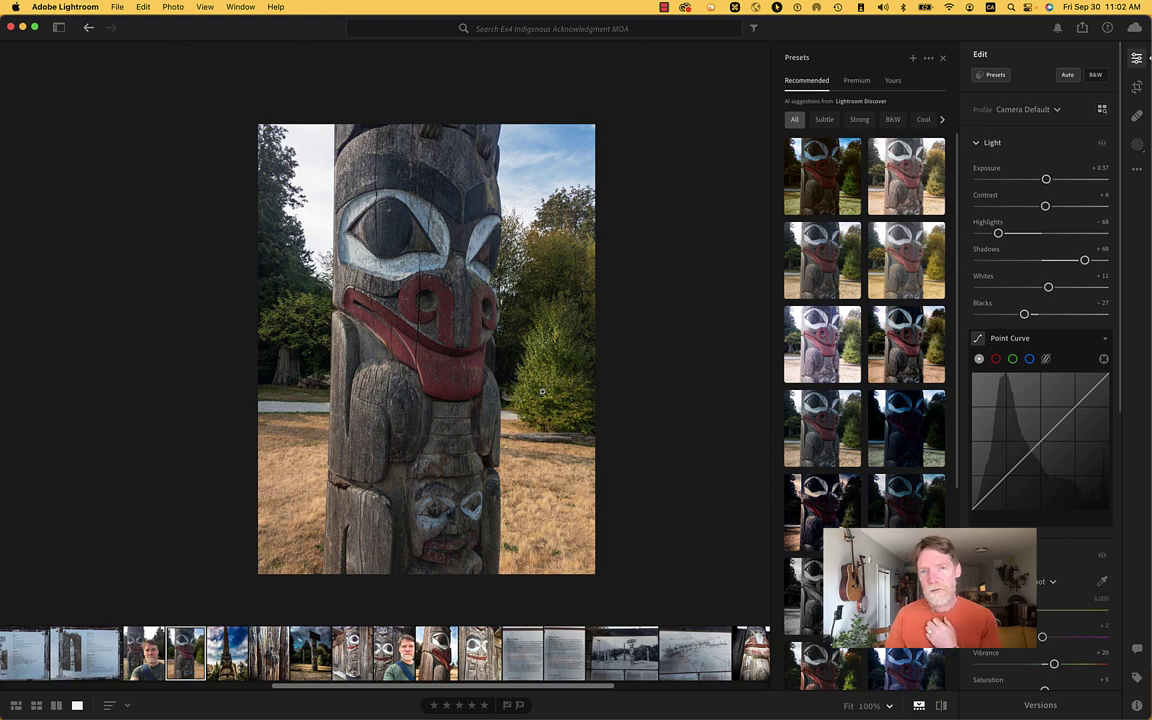
click(890, 336)
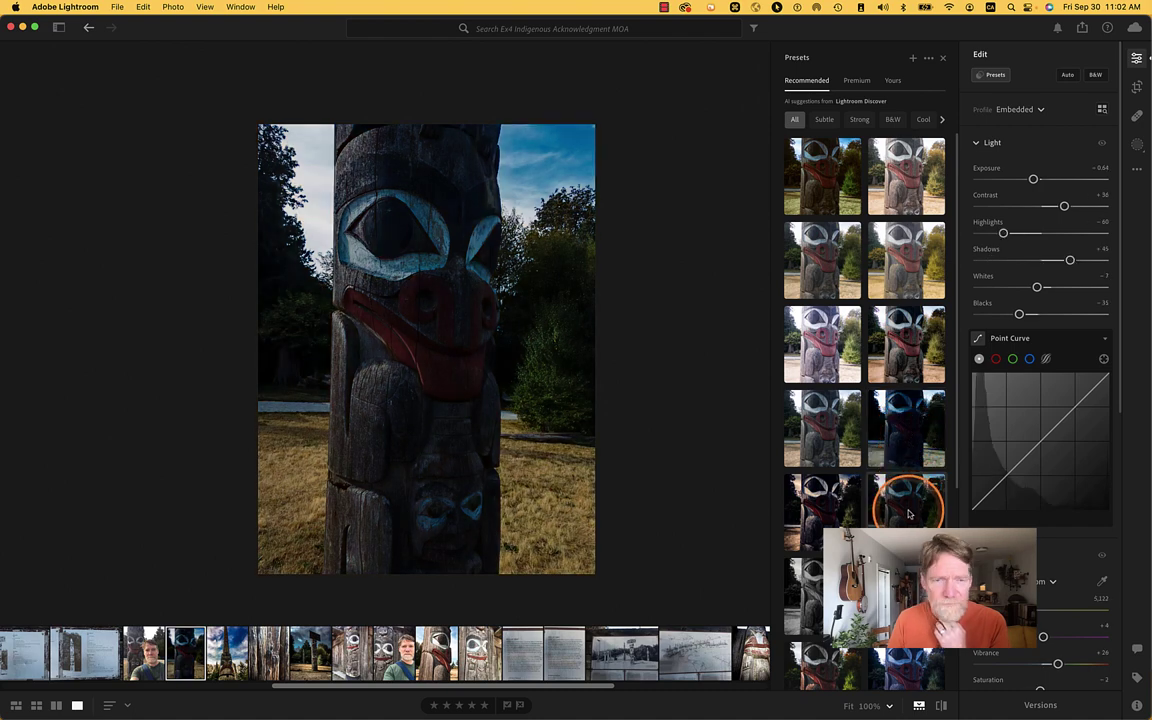
click(395, 387)
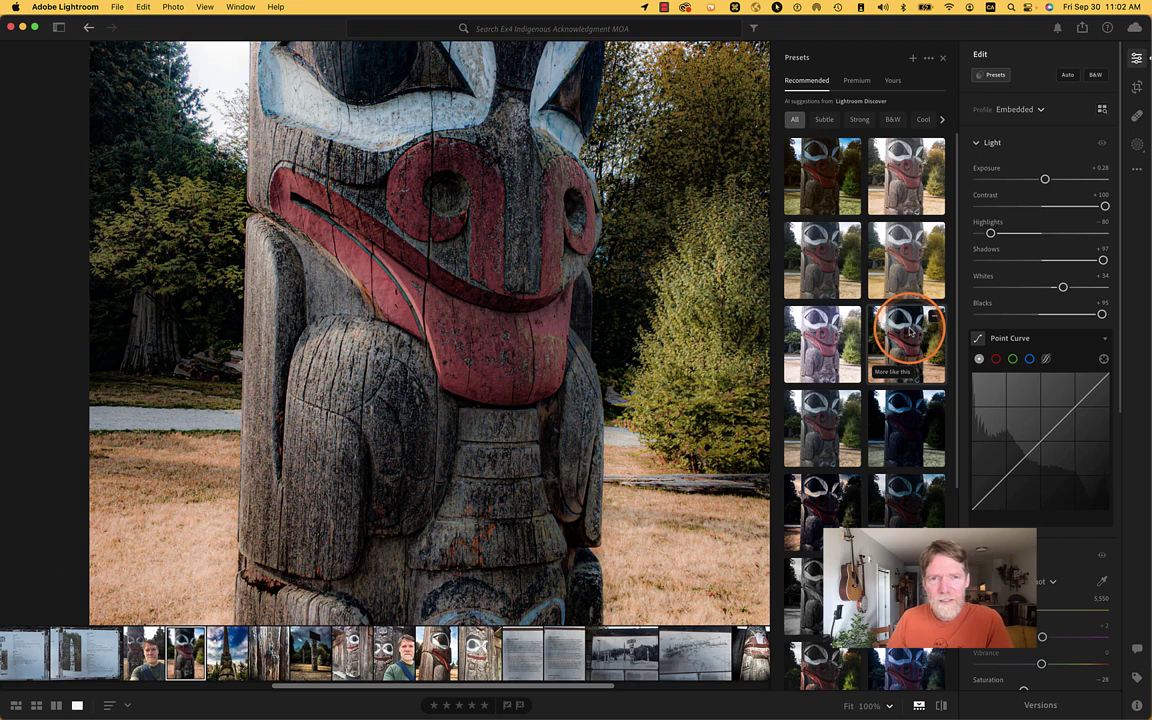
scroll(910, 333, down, 5)
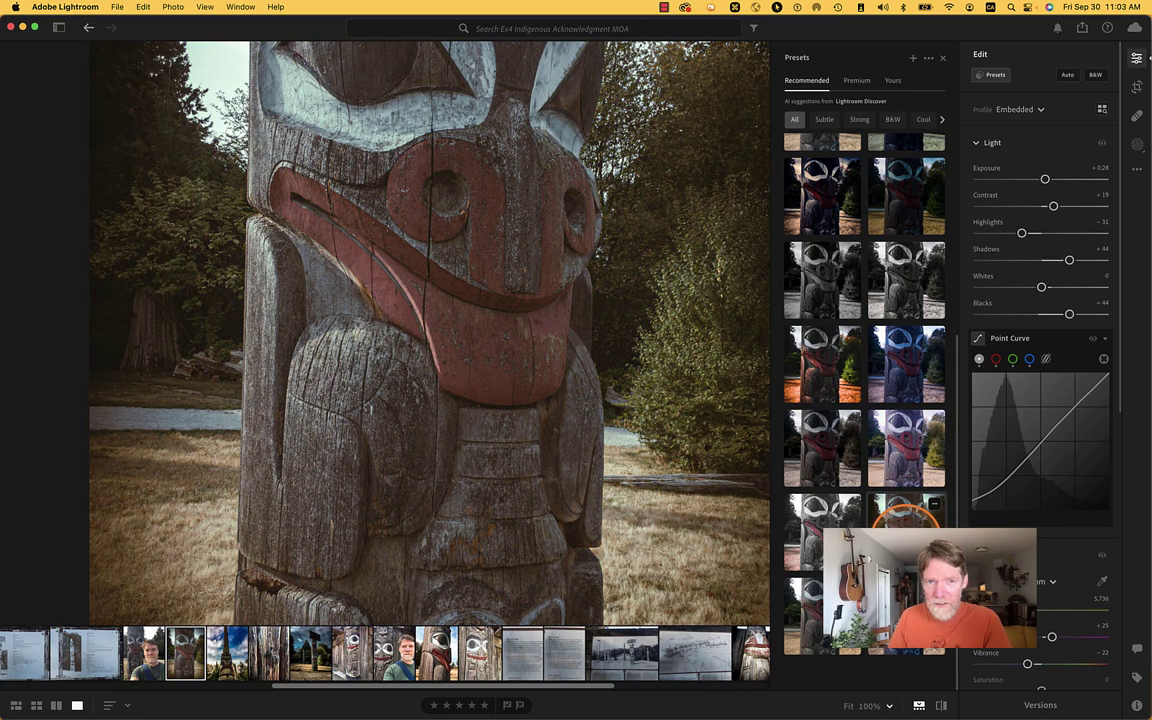
click(810, 537)
click(806, 598)
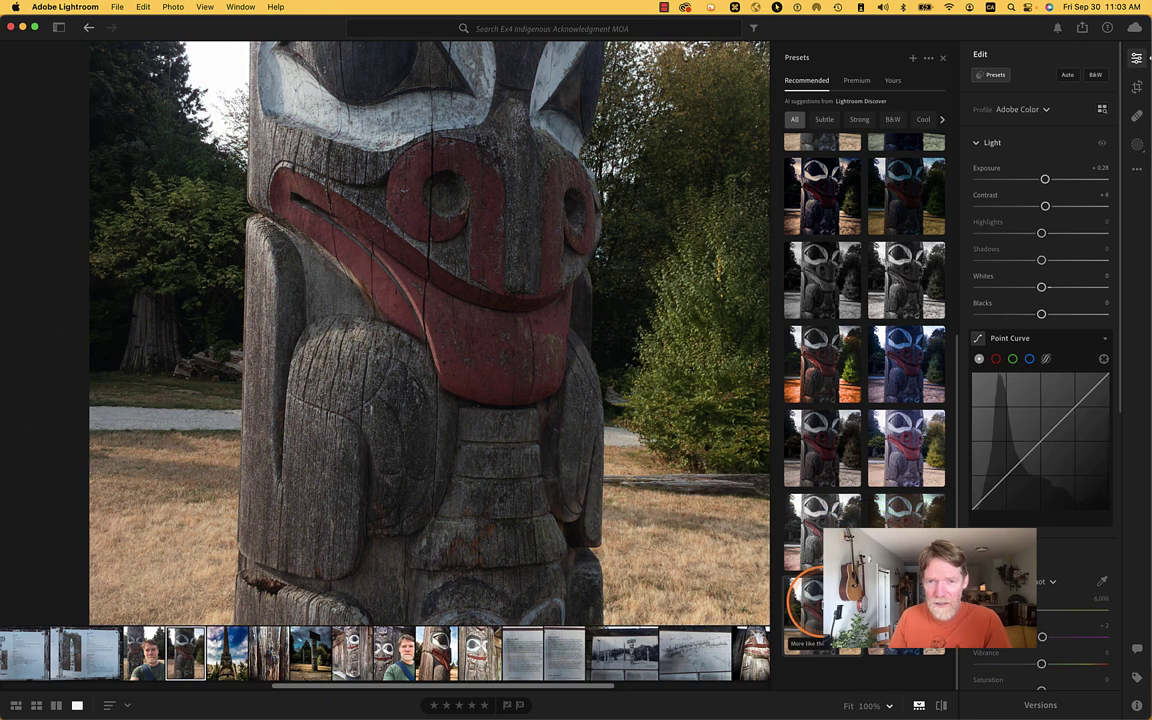
click(812, 535)
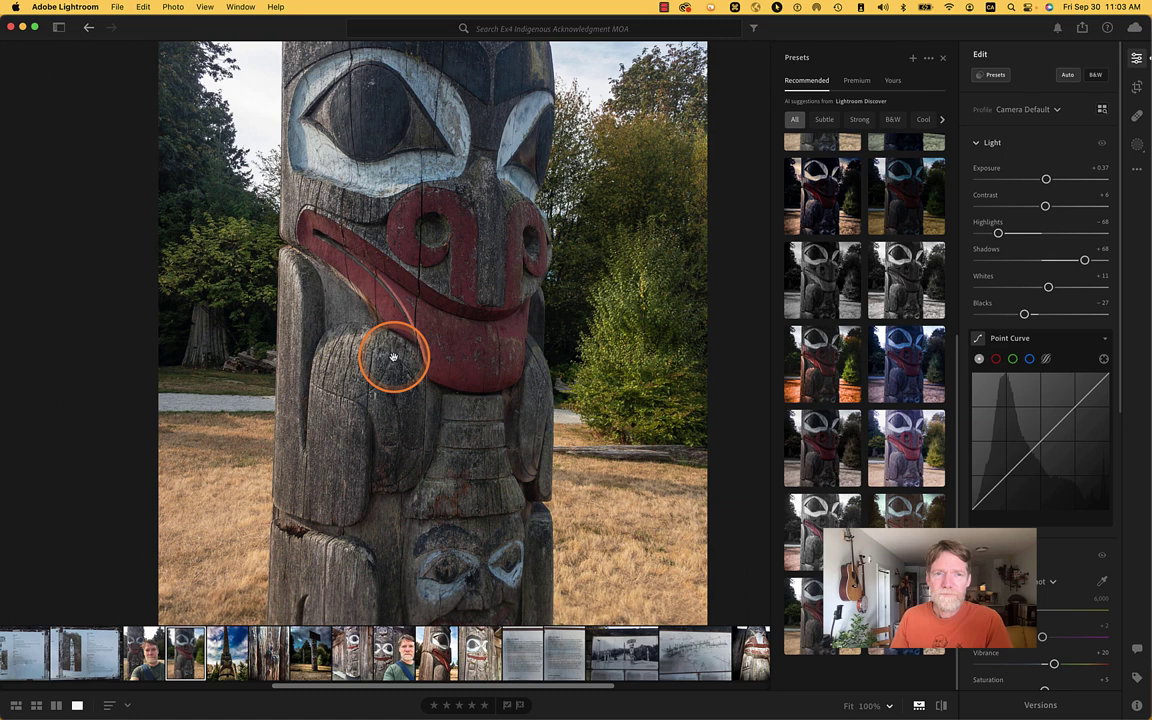
click(398, 354)
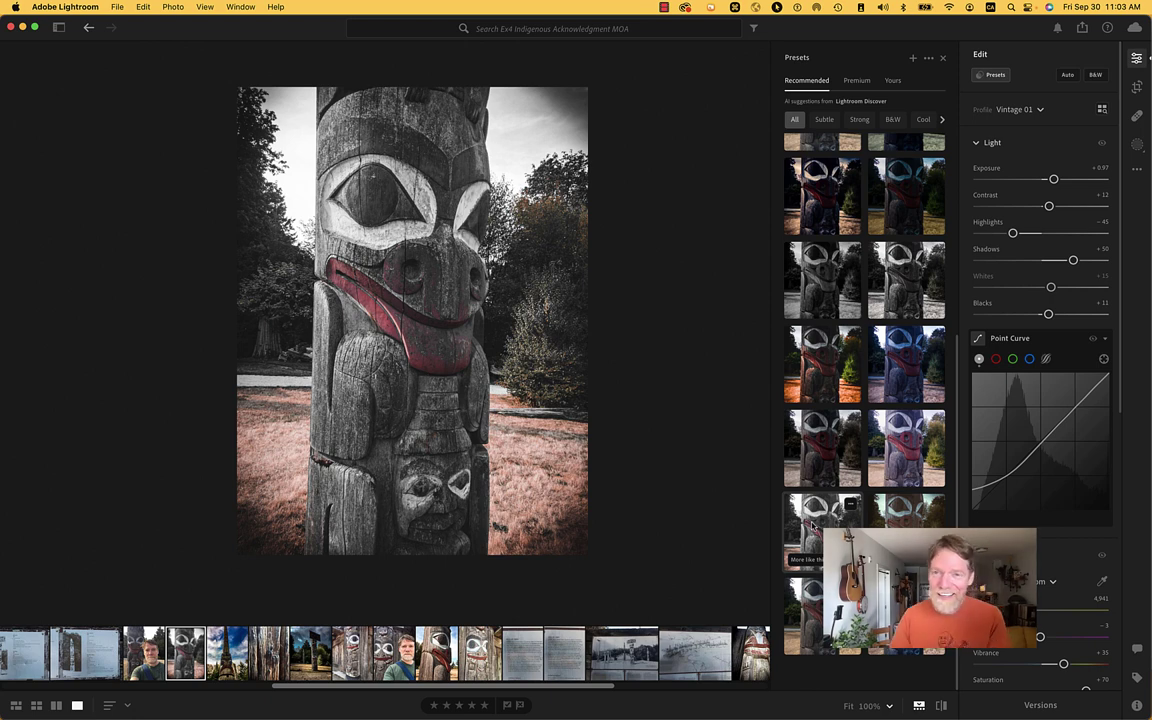
Step: Compare the high-contrast recommended preset with the warm yellow and bright ones on the whole totem photo
scroll(813, 527, up, 10)
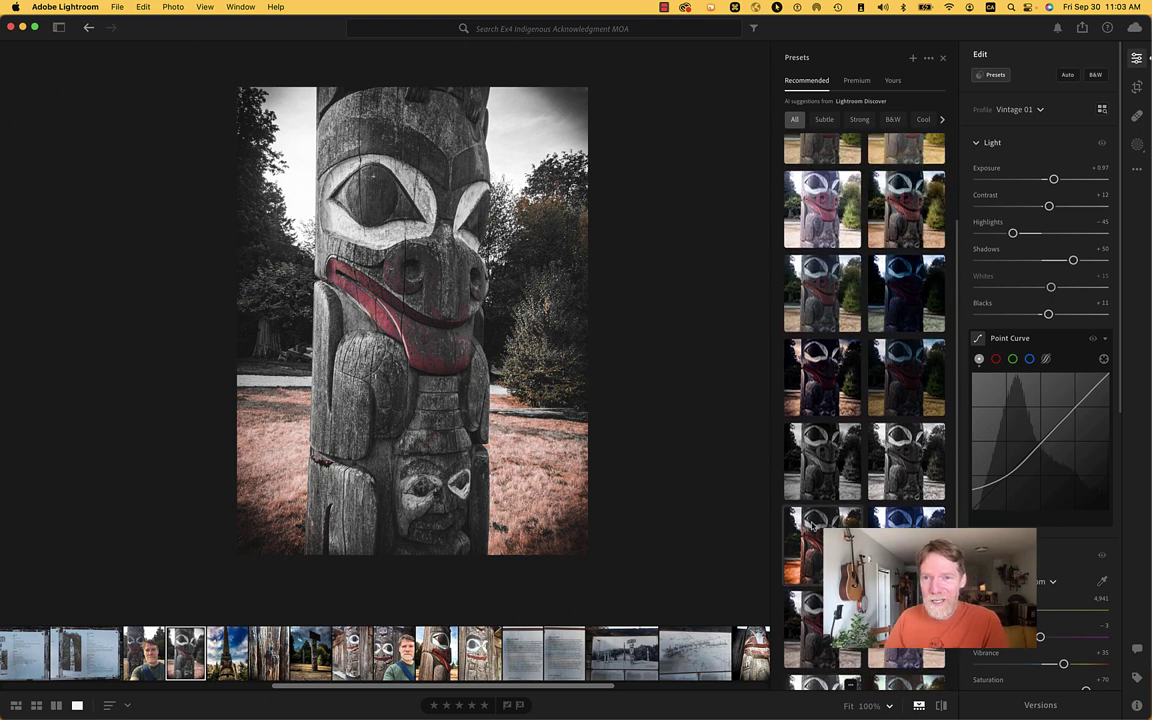
click(889, 336)
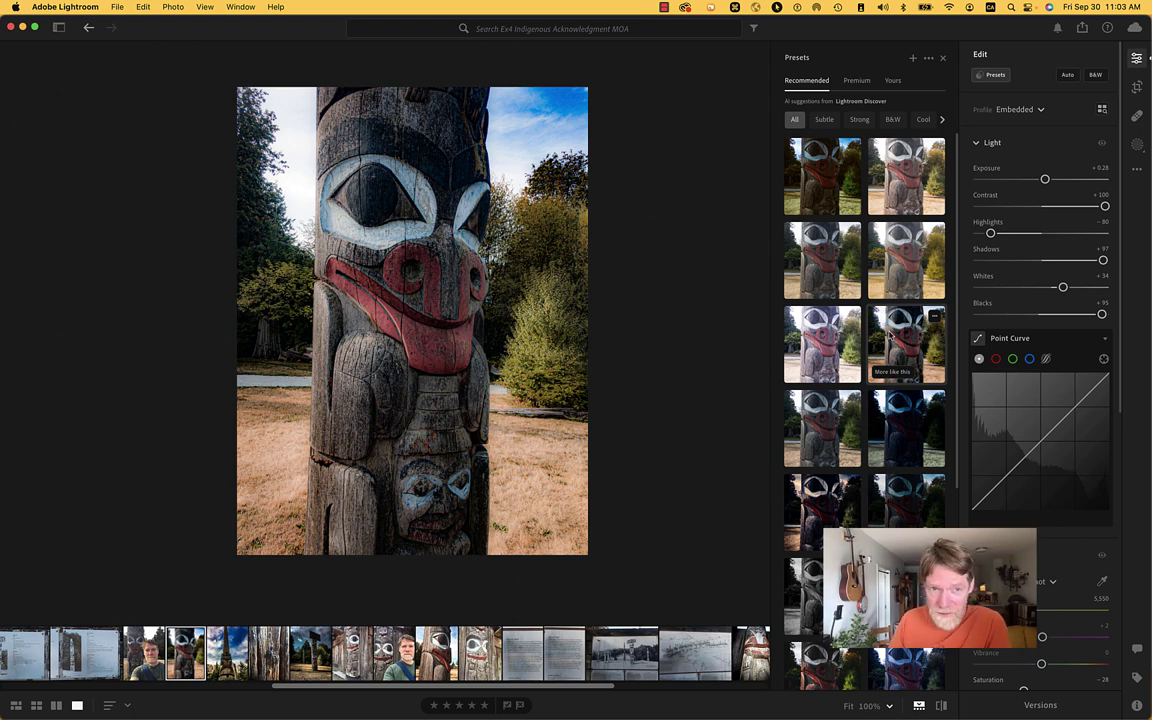
click(899, 268)
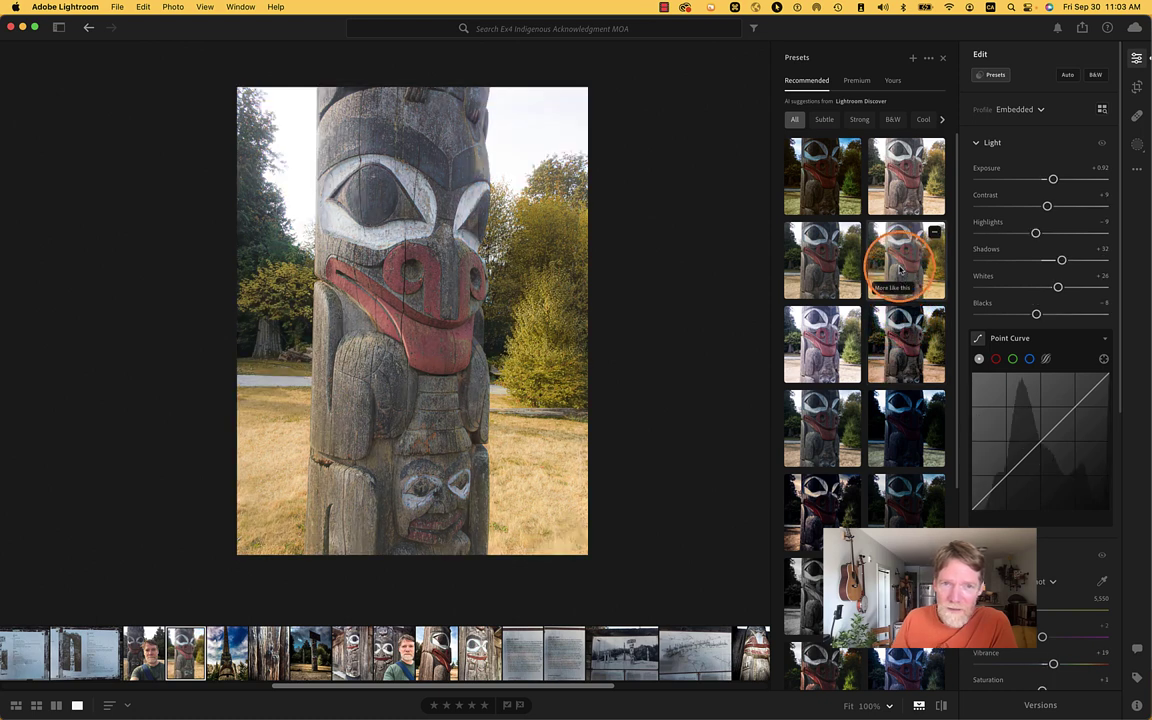
click(903, 318)
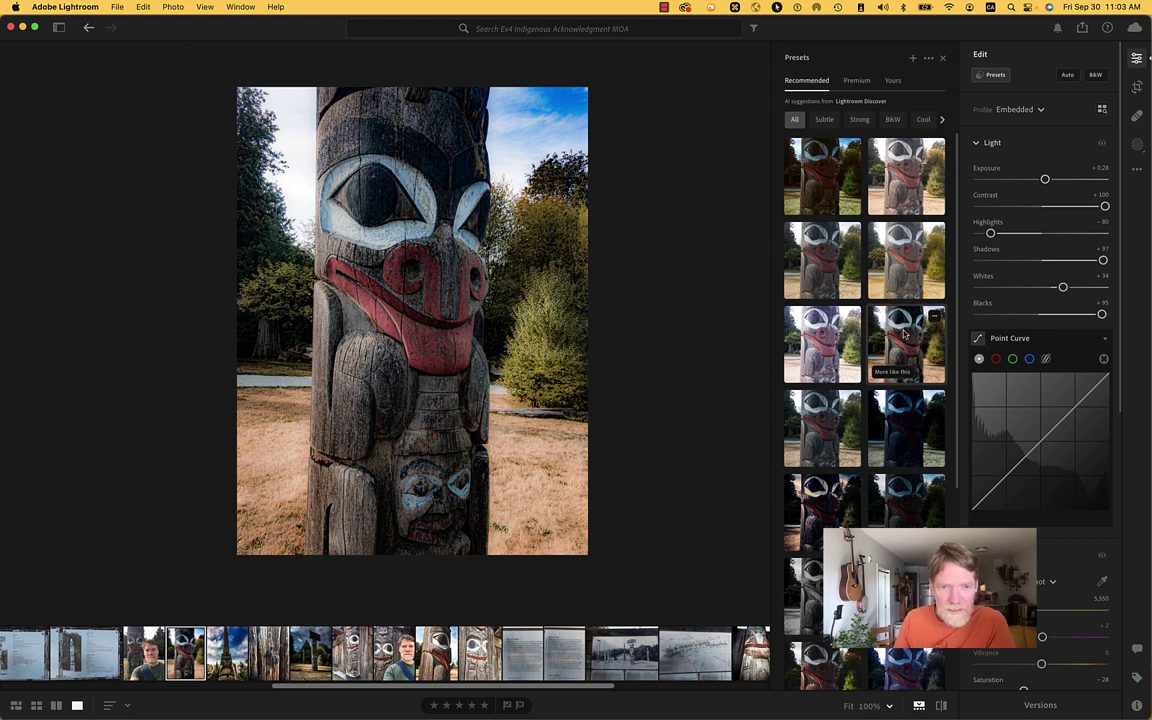
click(912, 205)
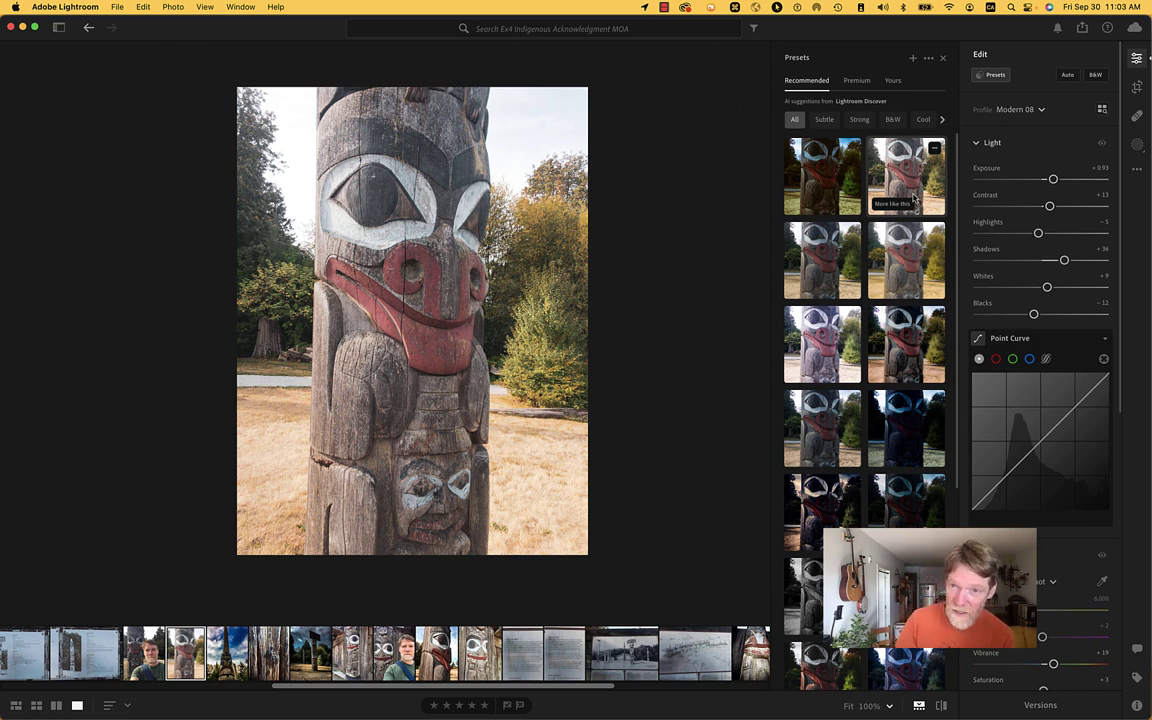
Step: Apply the high-contrast recommended preset that brings out the wood detail and blue sky, and reduce its Amount to 75
click(910, 195)
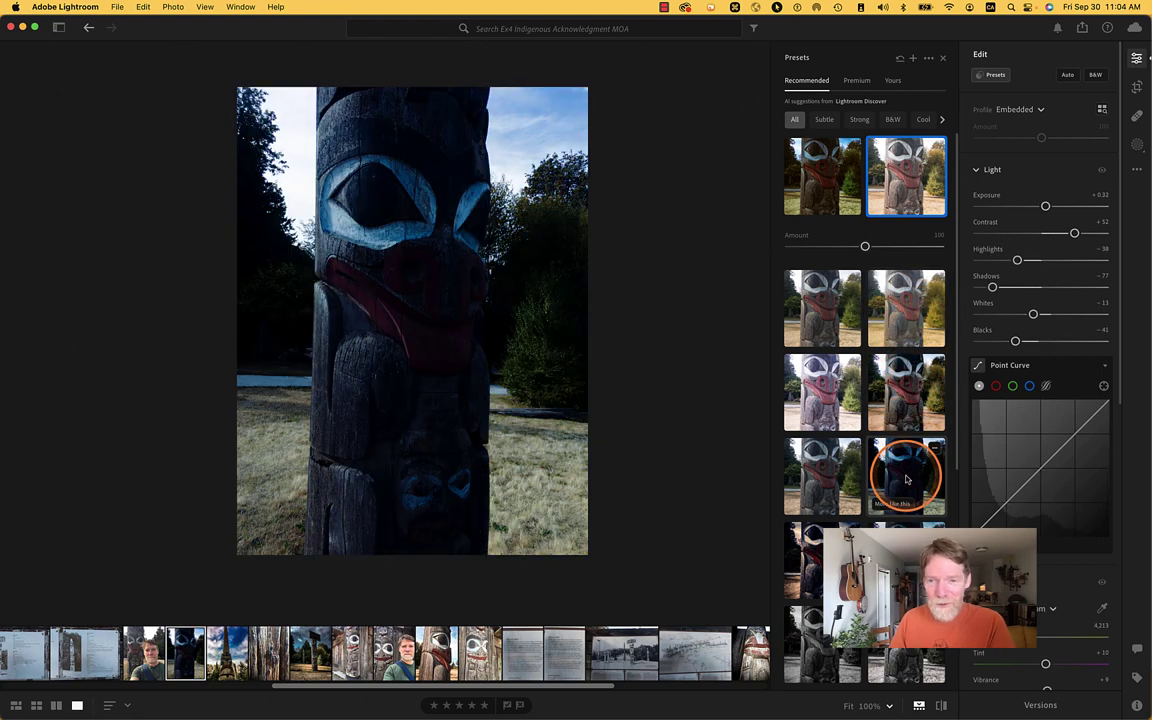
scroll(903, 380, down, 3)
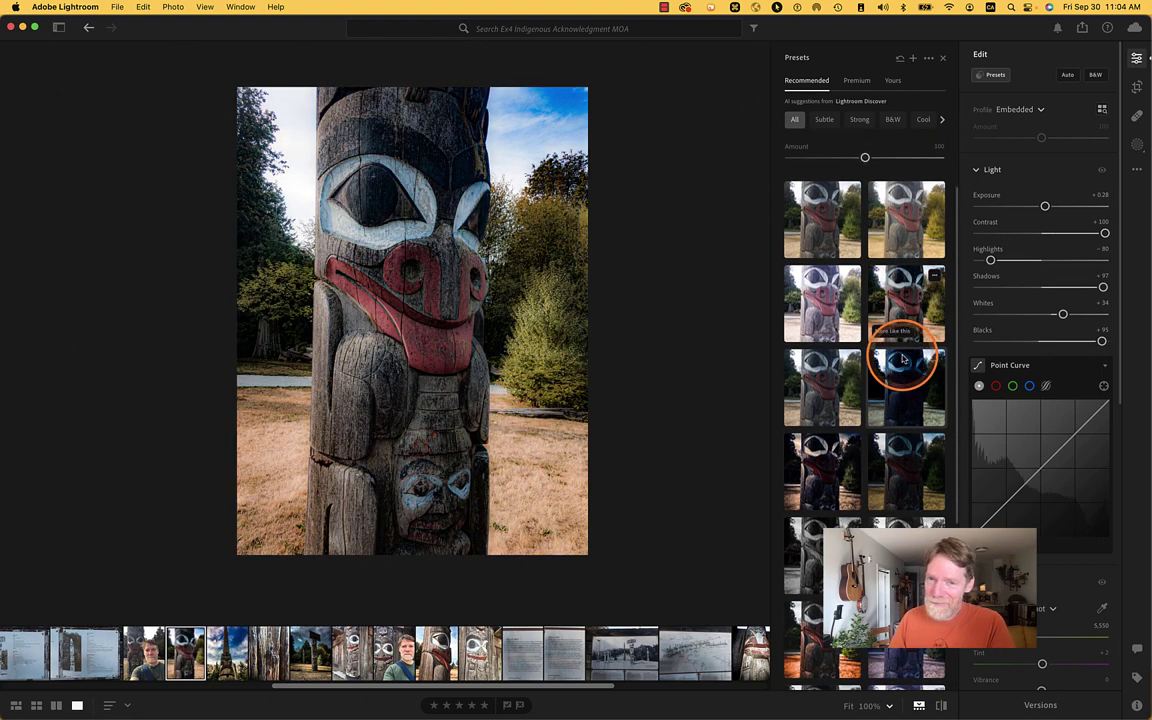
scroll(903, 355, down, 1)
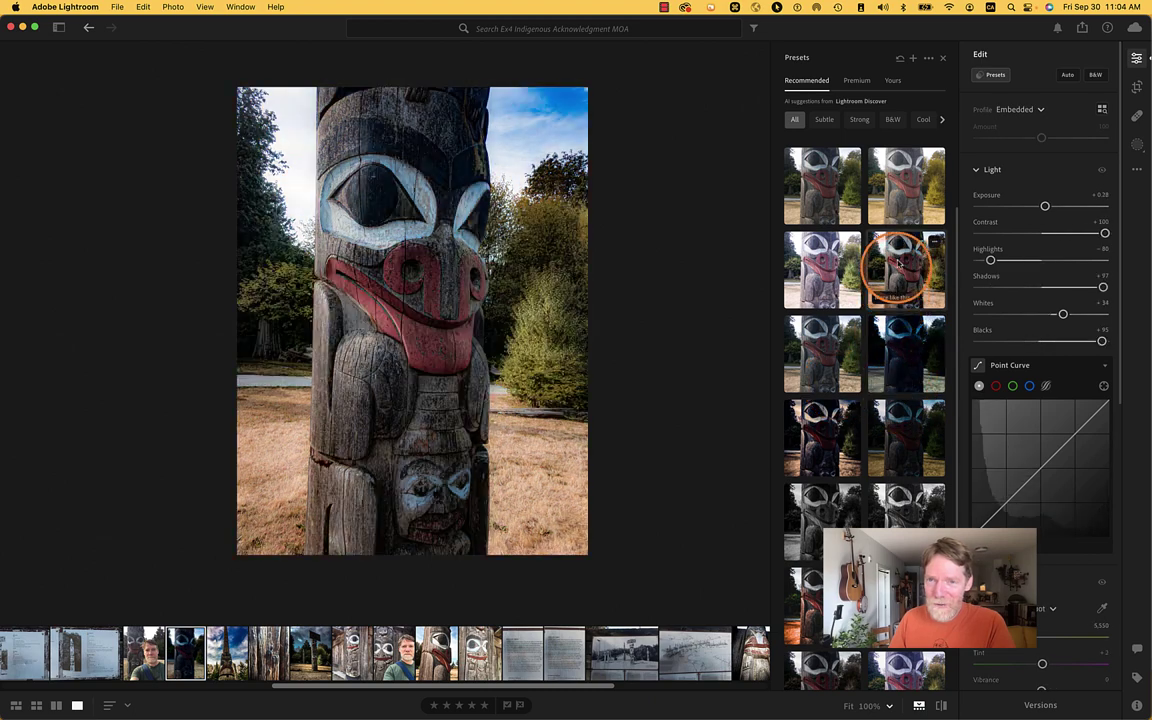
click(900, 262)
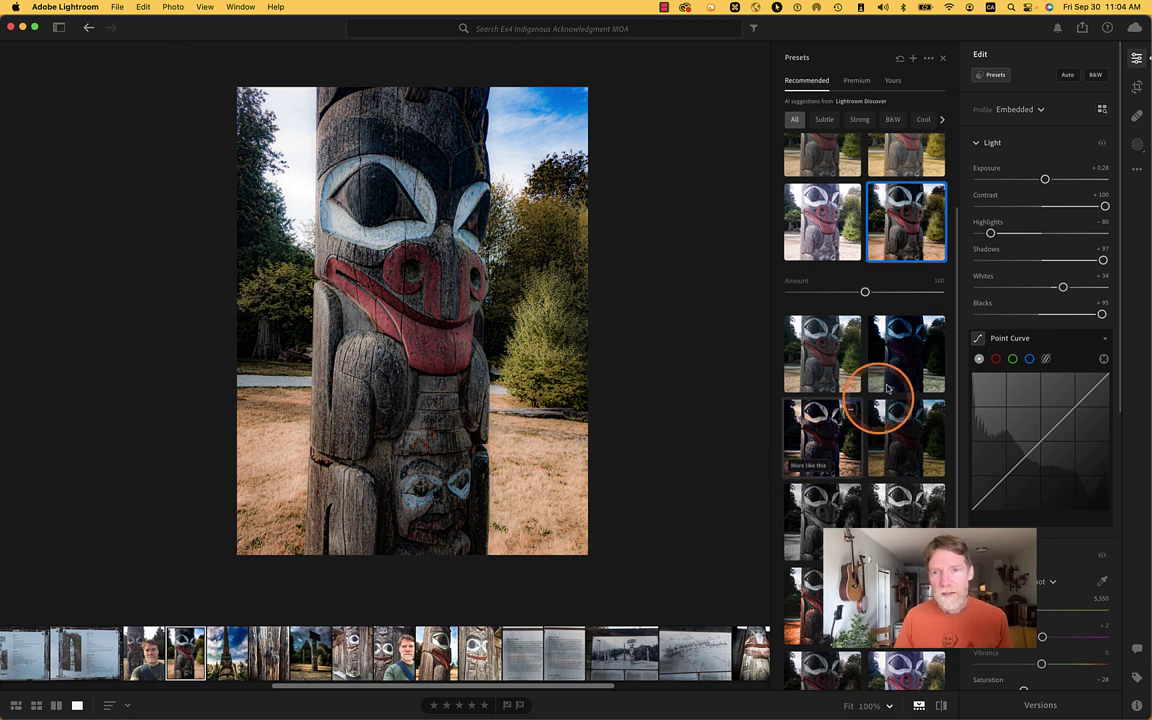
mouse_move(864, 292)
mouse_down()
mouse_move(830, 296)
mouse_move(846, 293)
mouse_up()
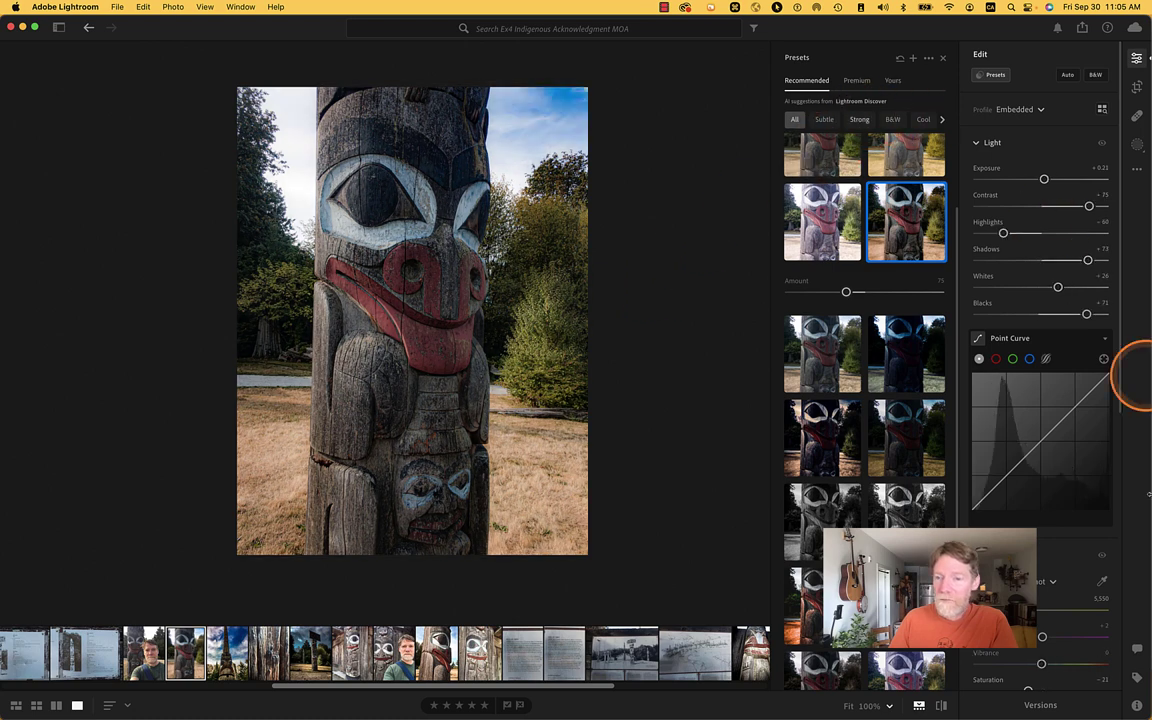
Step: Create a named version of the edited totem photo called "Adjusted for detail and contrast."
click(1040, 705)
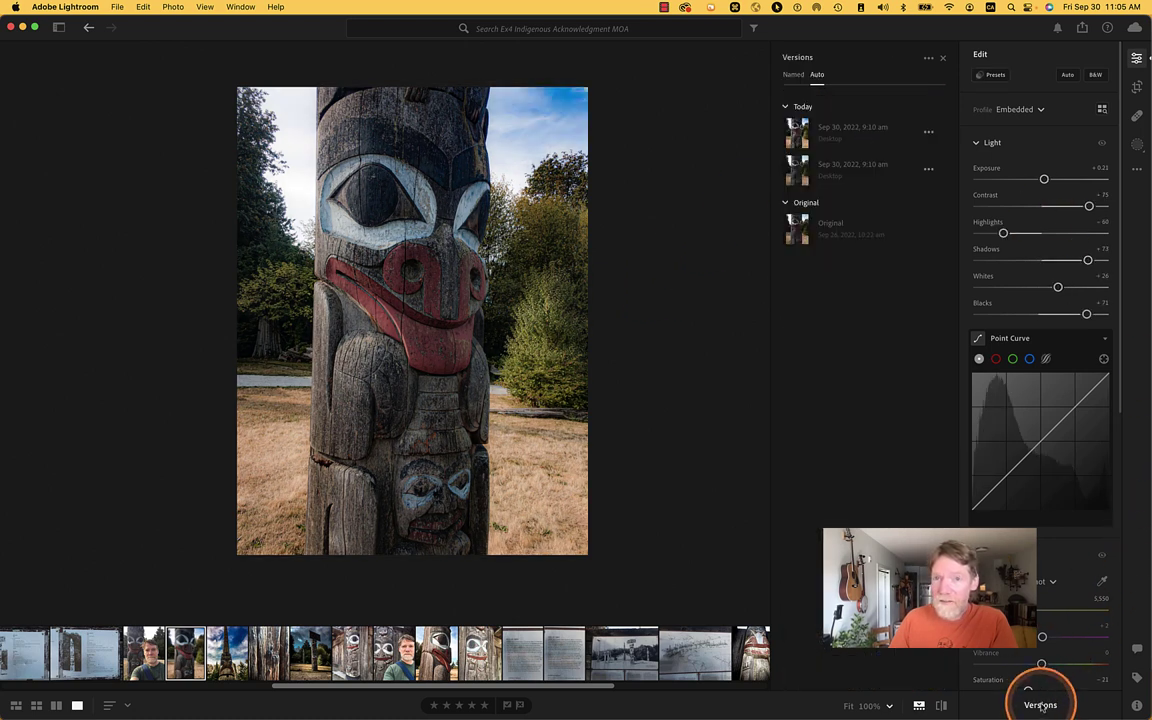
click(792, 75)
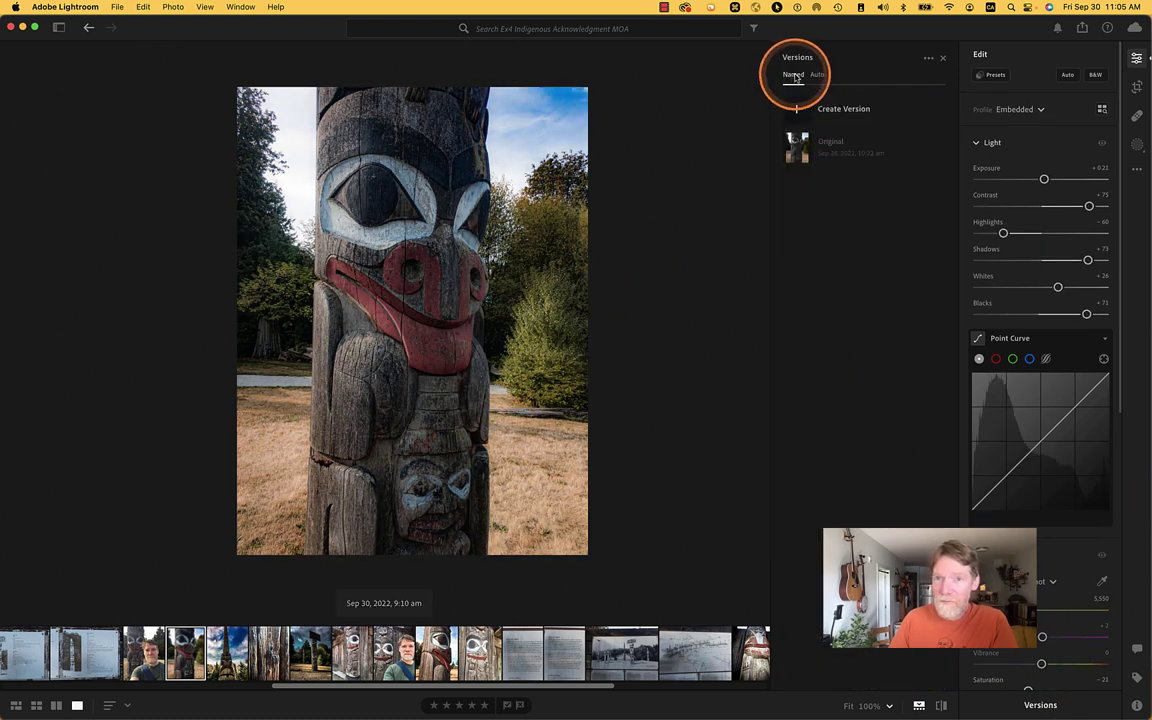
click(841, 110)
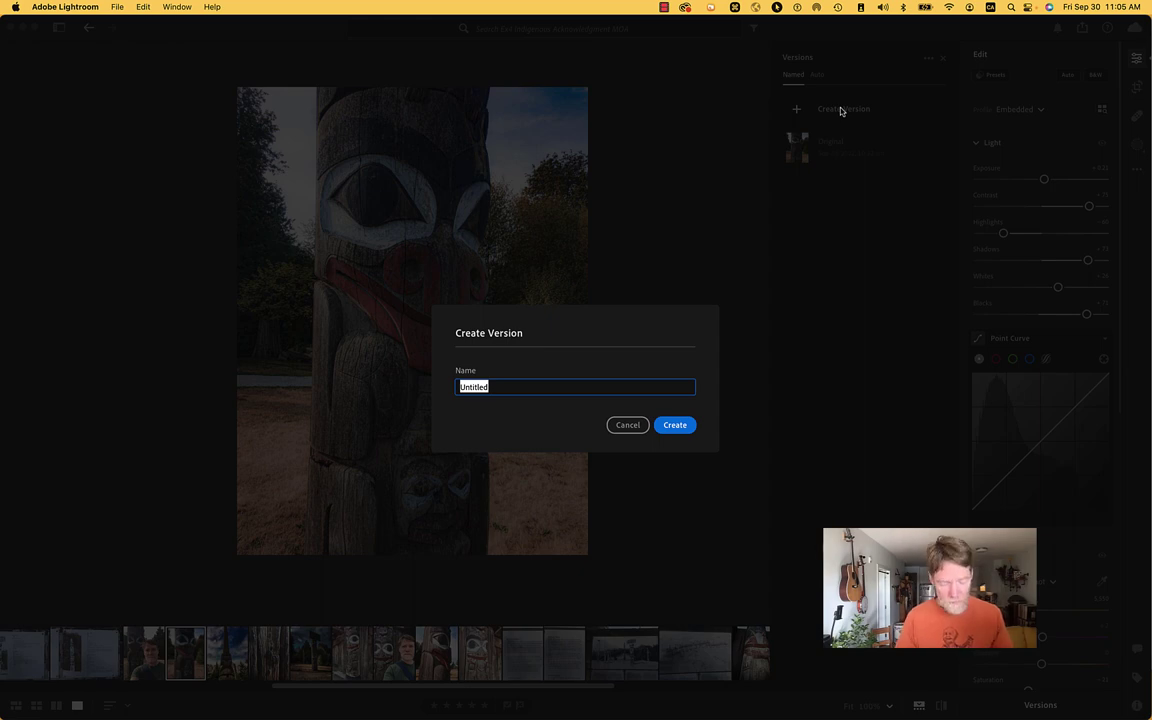
text(Adjust)
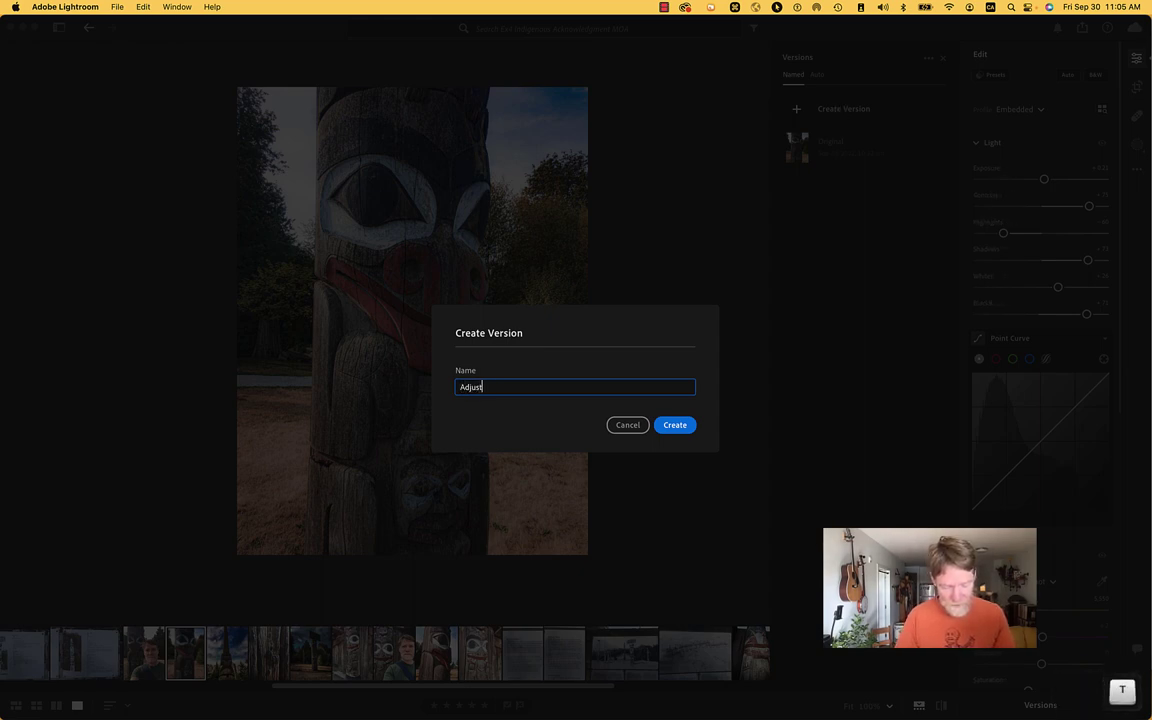
text(ed for detai)
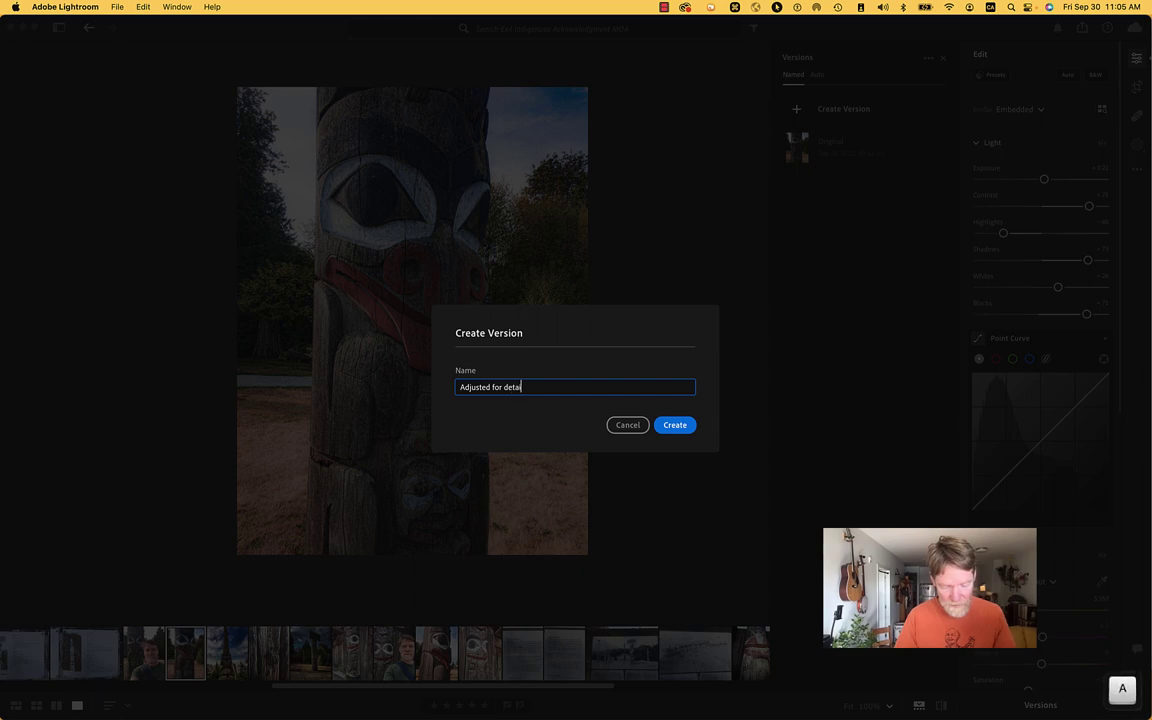
text(l and contrast.)
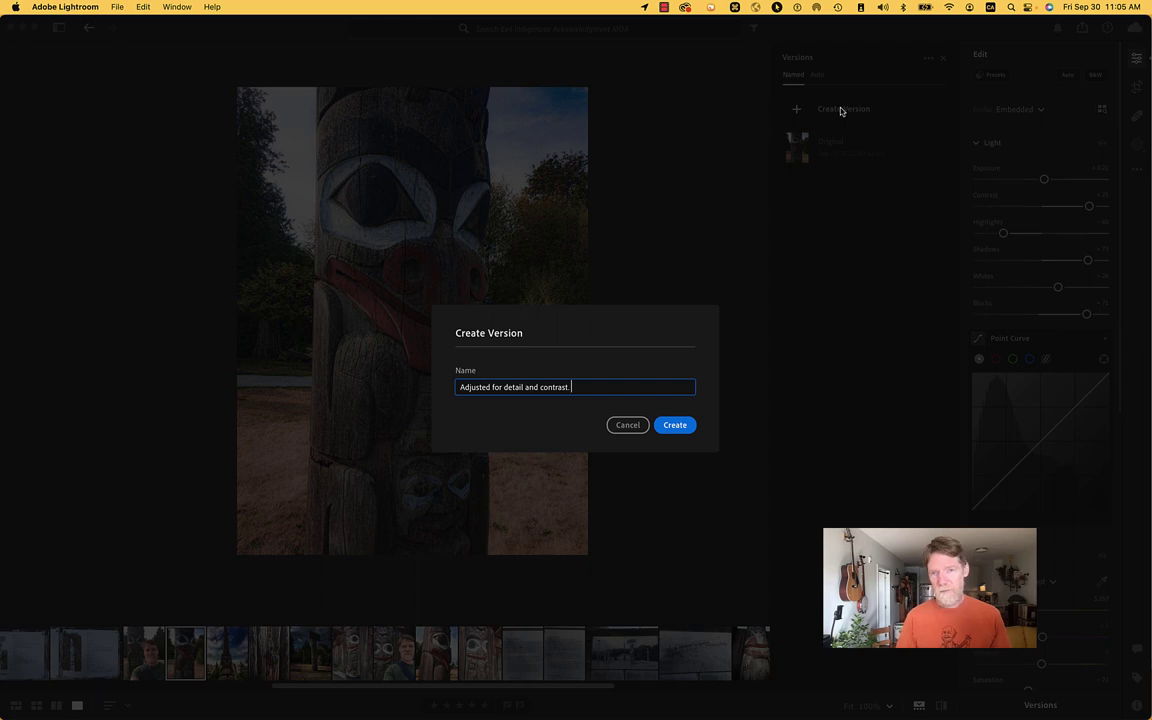
click(674, 424)
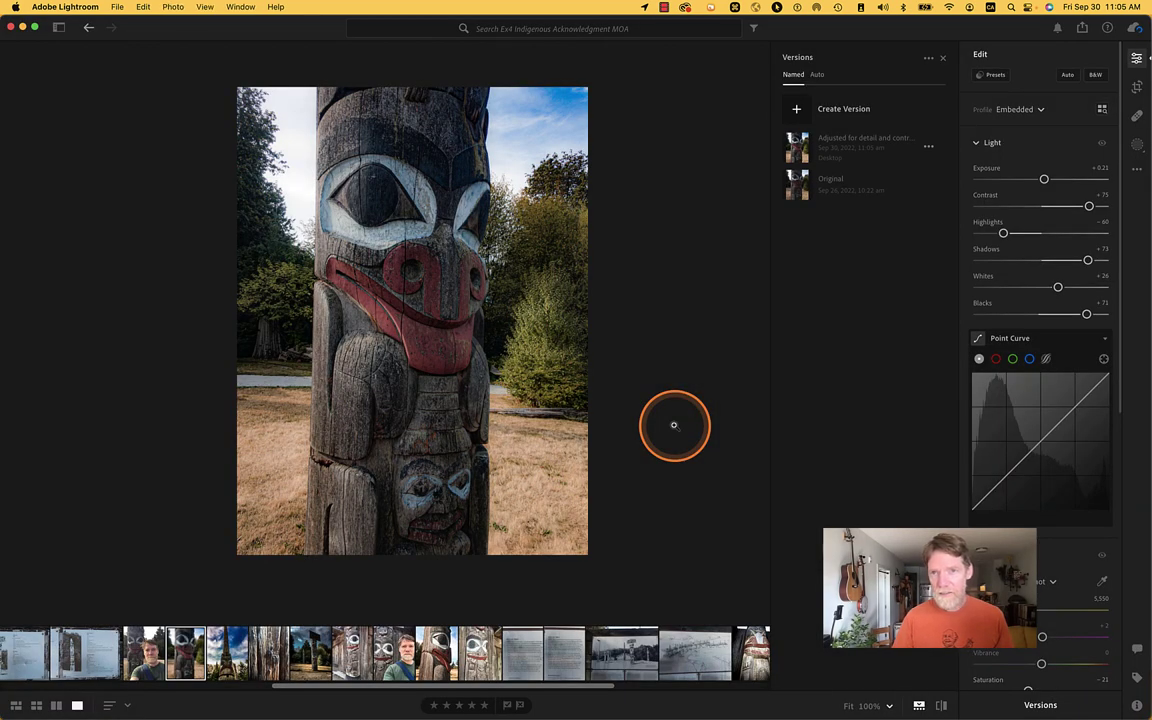
Step: Compare the original with the detail-and-contrast version of the totem photo, ending on the adjusted version
click(855, 190)
click(858, 136)
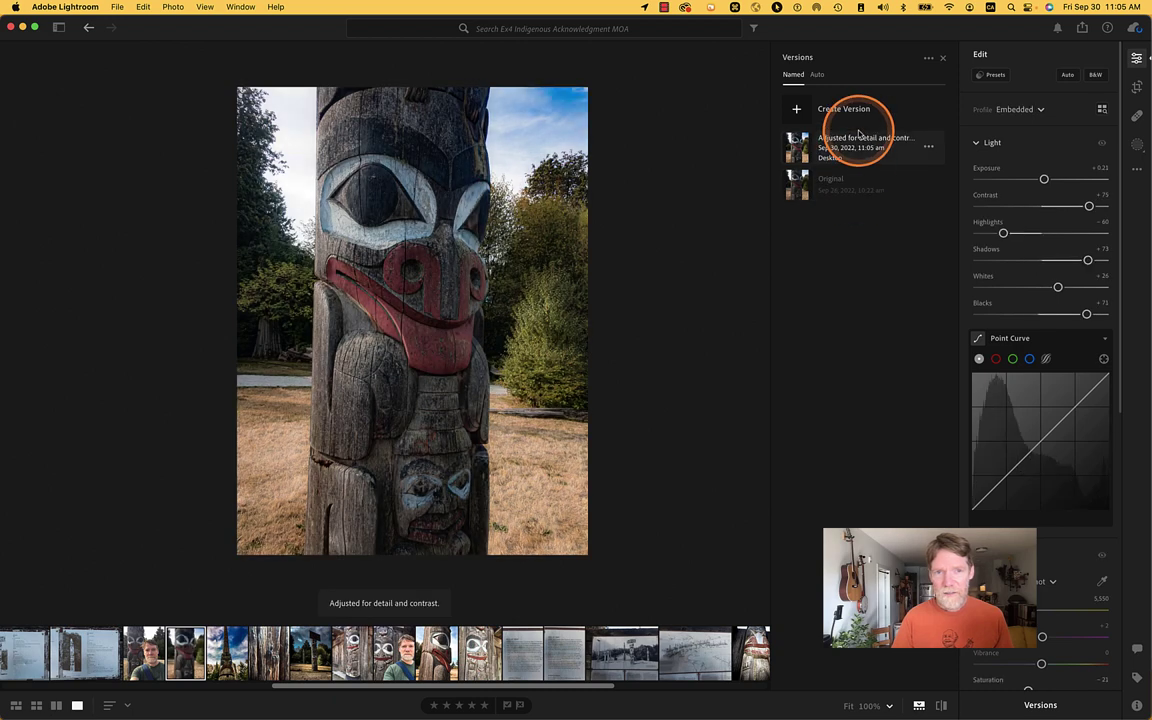
click(840, 190)
click(858, 150)
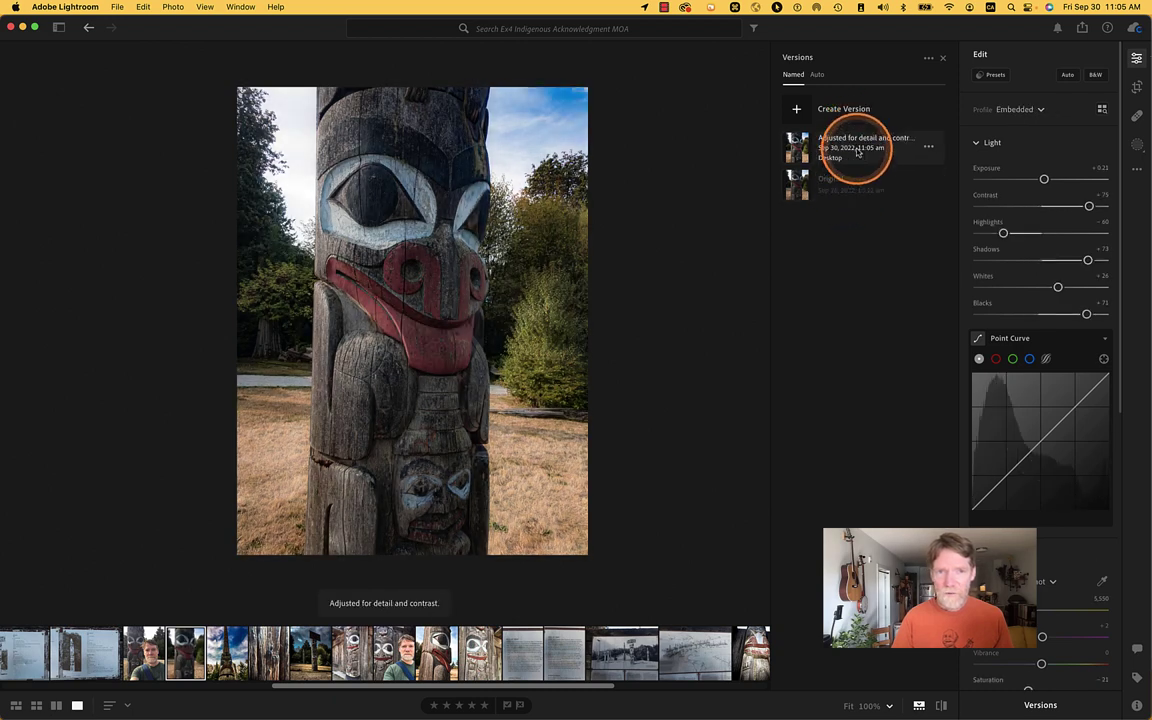
click(850, 190)
click(858, 155)
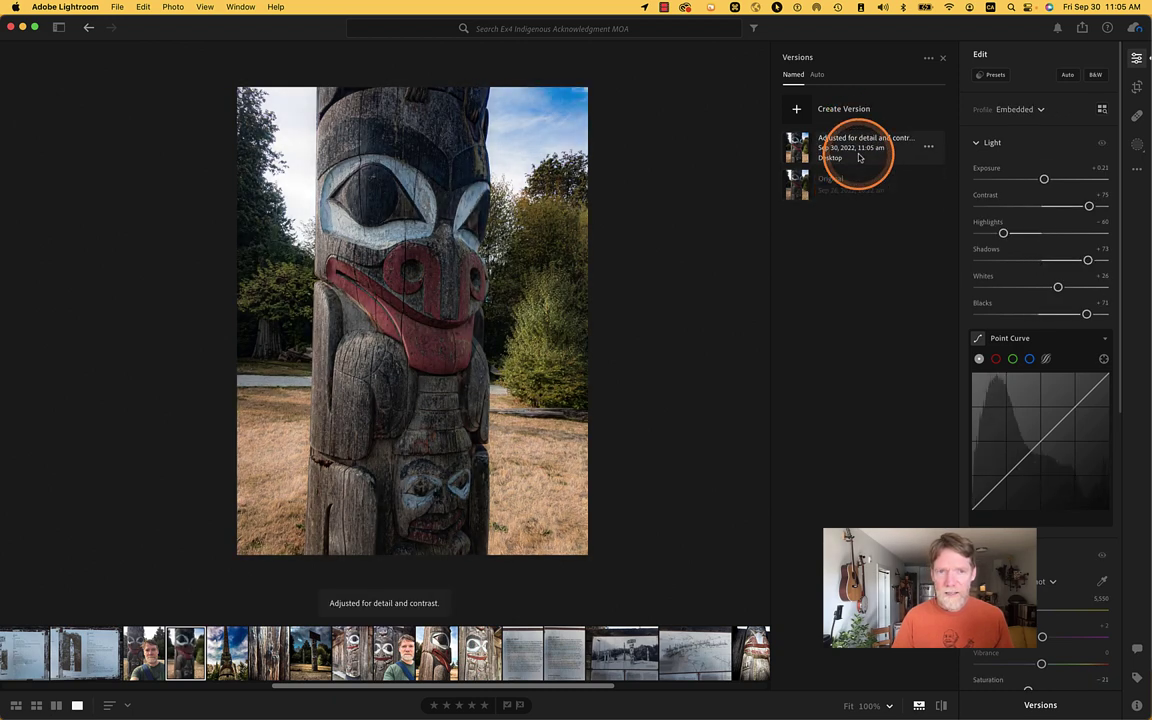
click(844, 194)
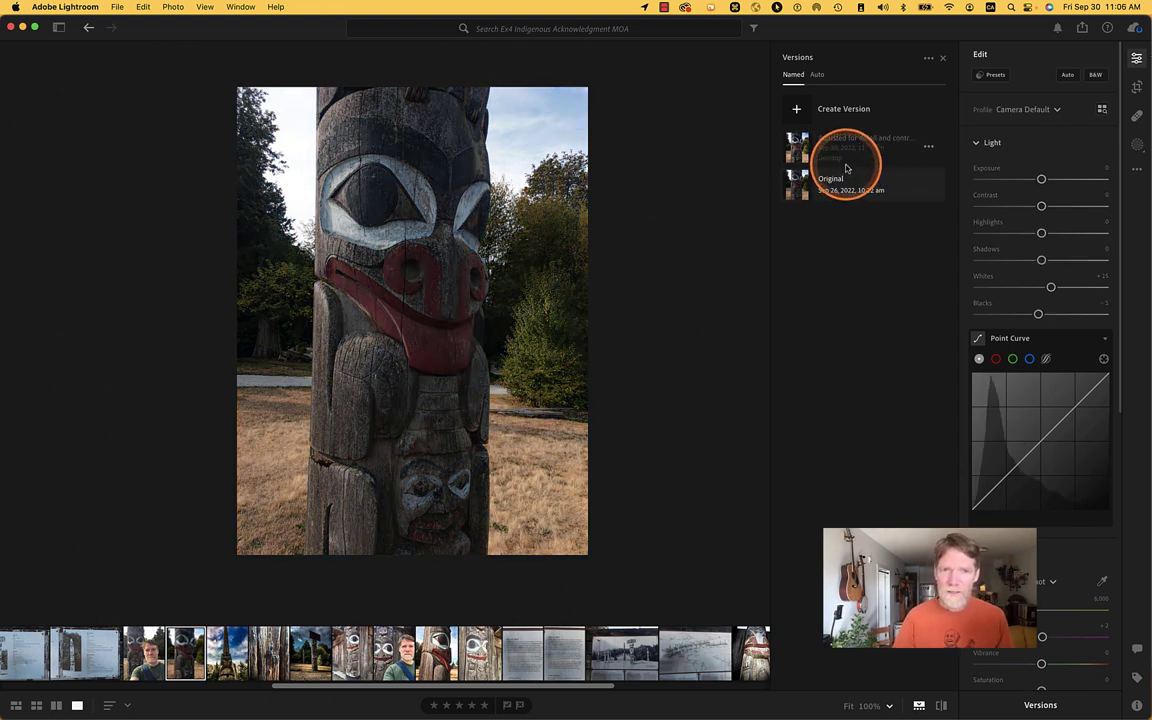
click(847, 156)
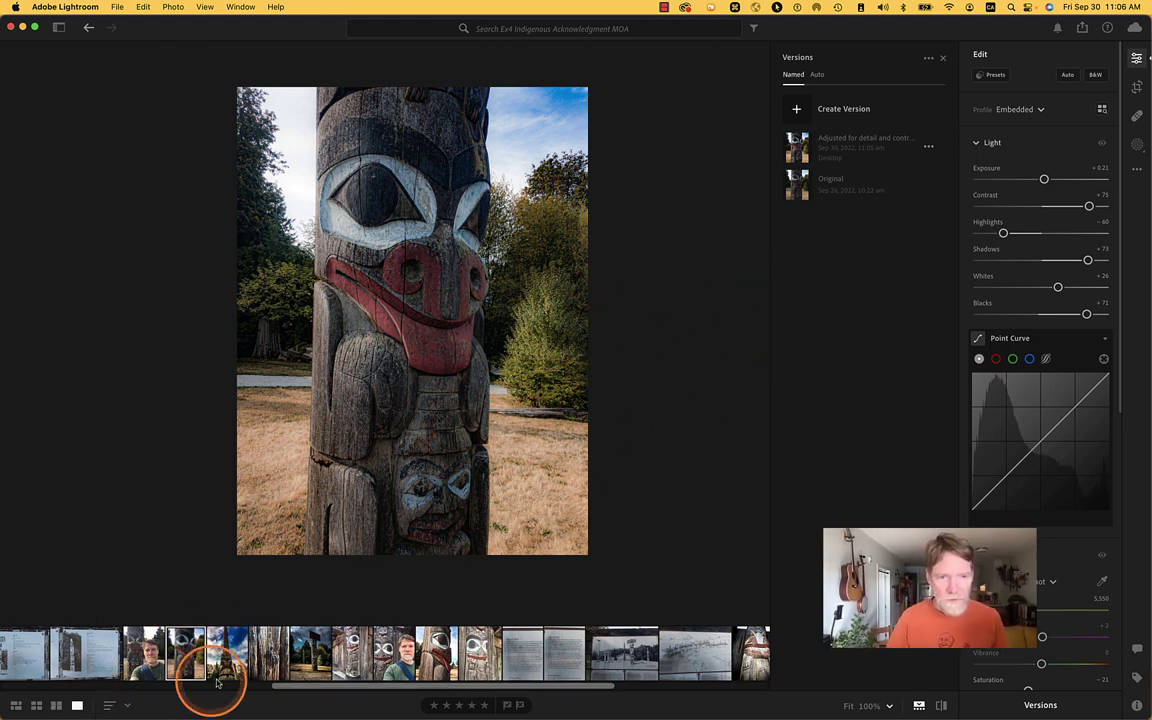
Step: Open the photo of the tall totem pole under dark clouds and save its edit as a version named "Adjusted for drama"
click(306, 655)
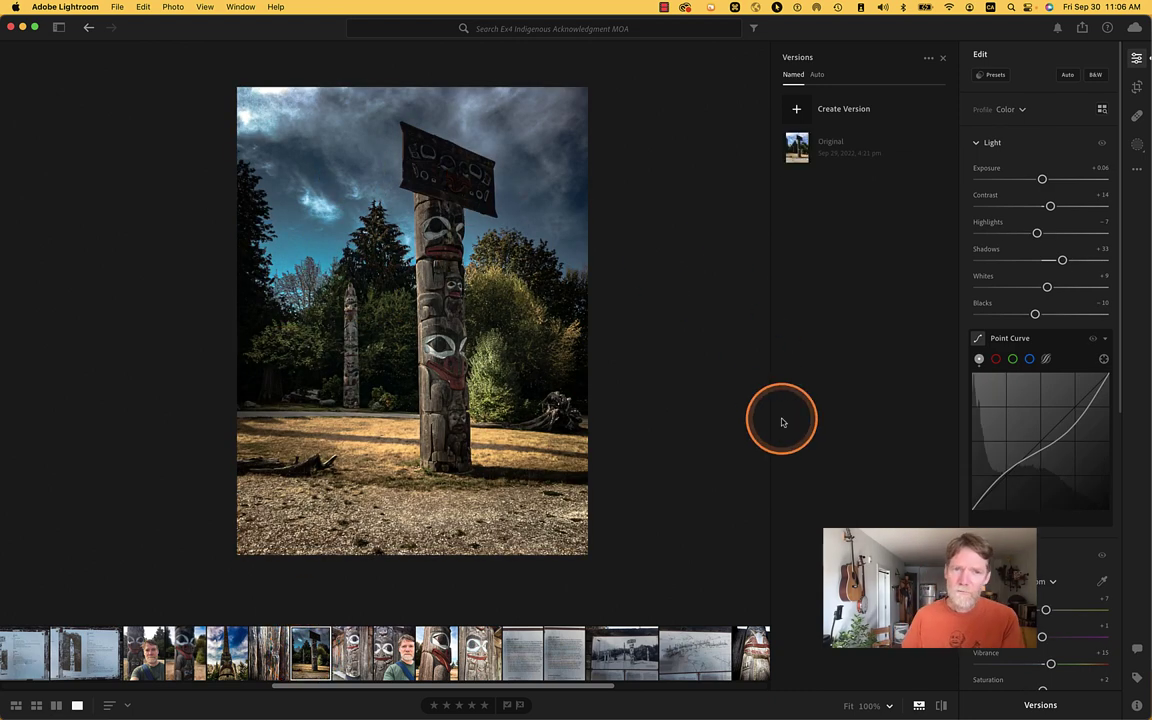
mouse_move(838, 150)
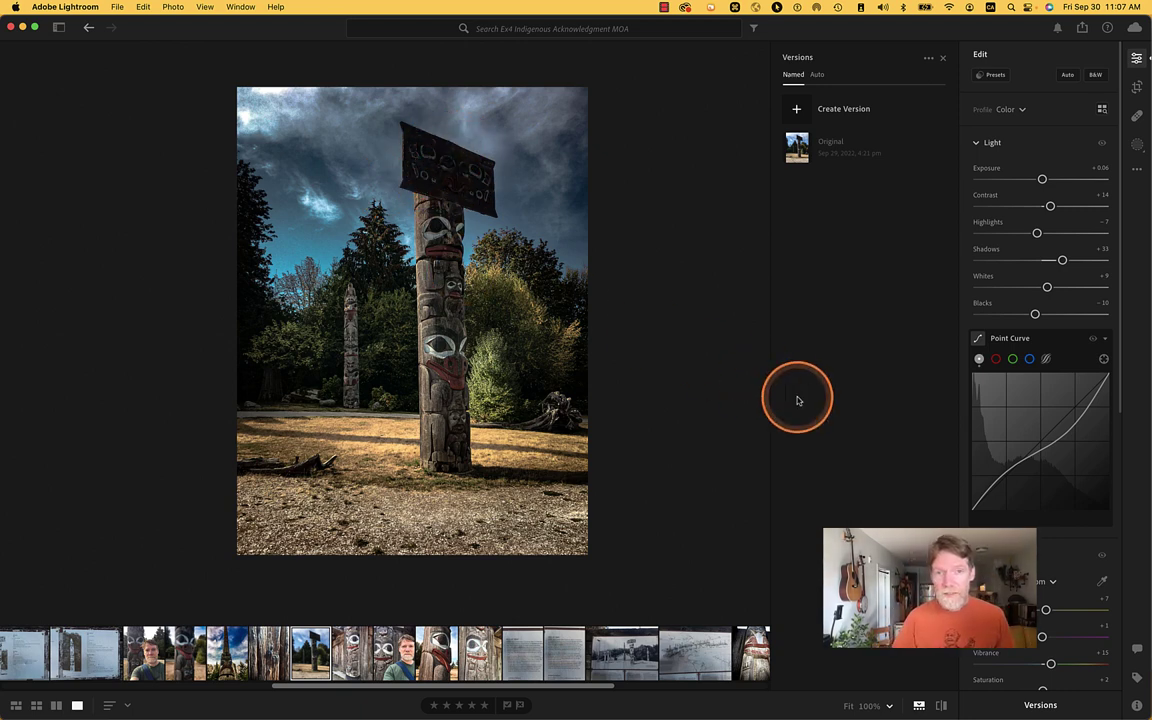
click(848, 110)
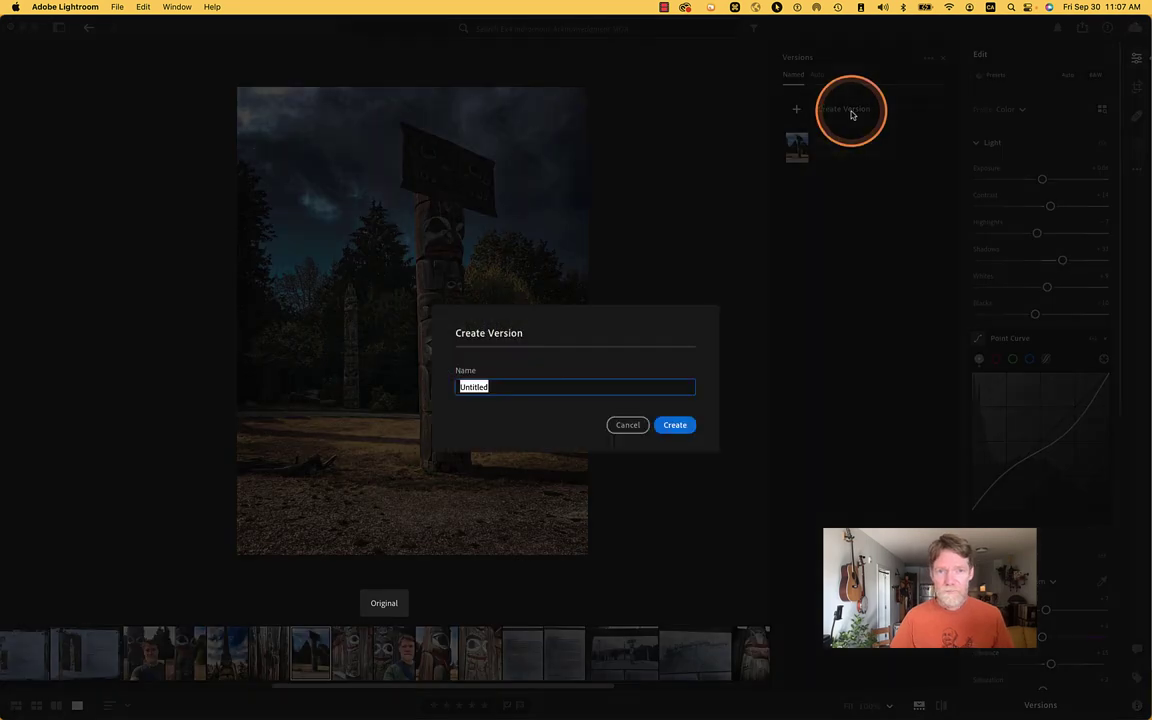
key(shift)
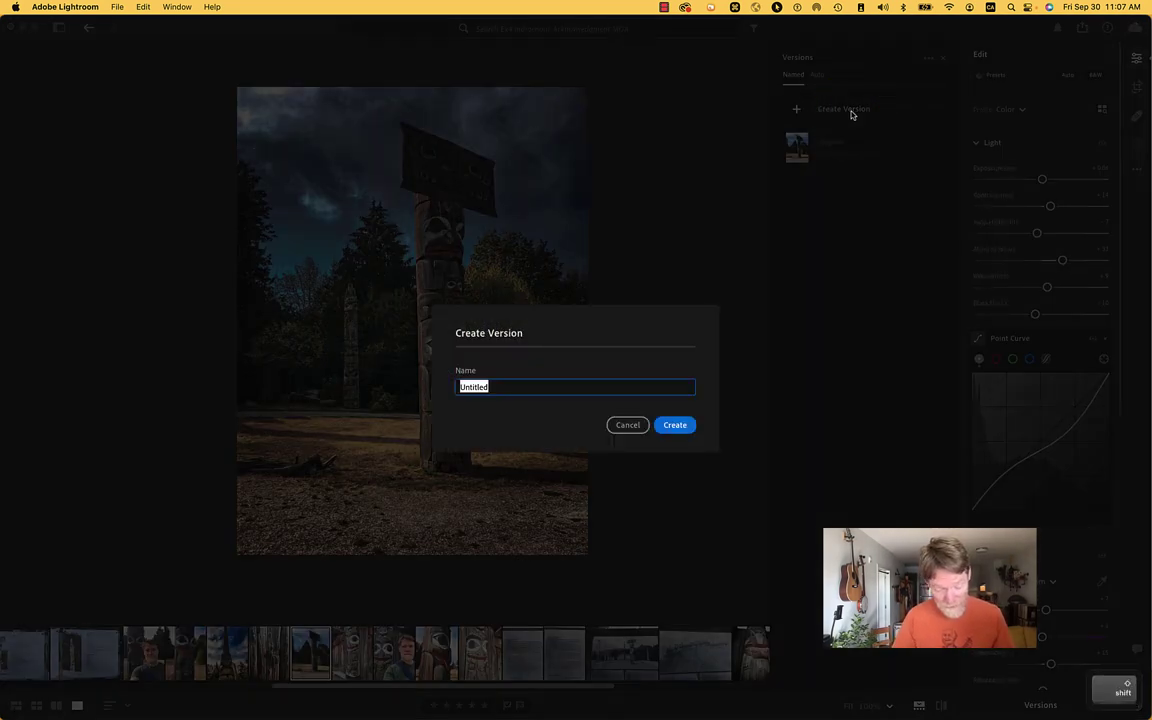
text(Adjusted )
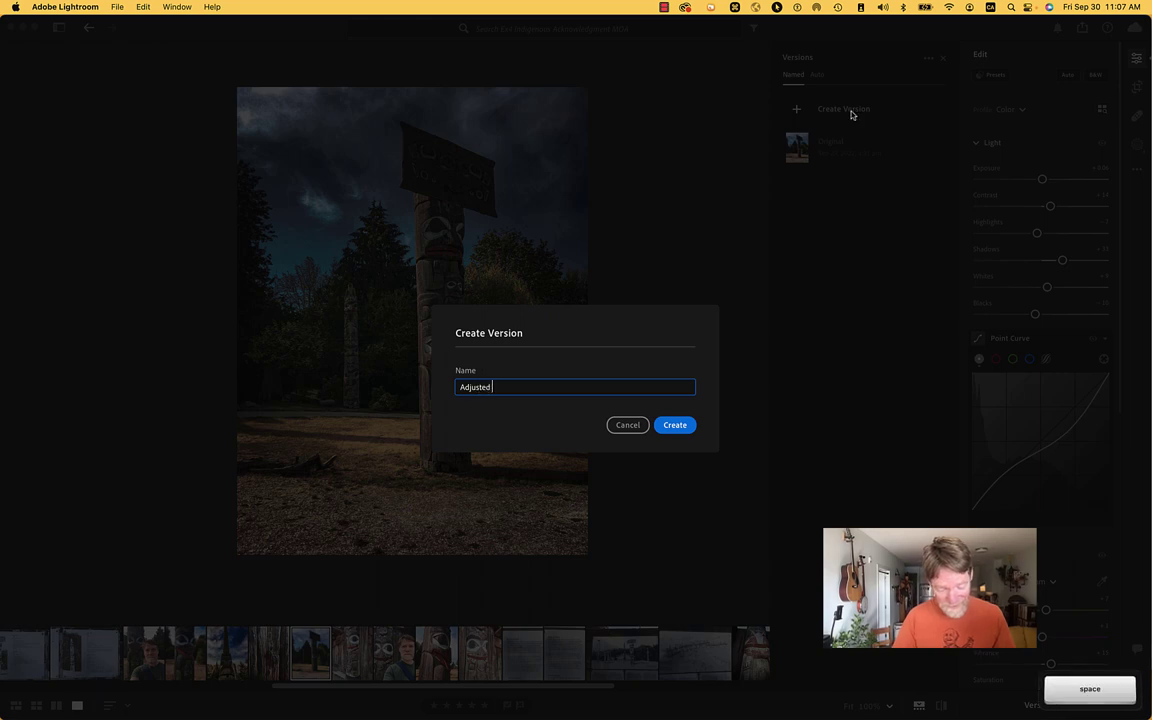
text(for Dram)
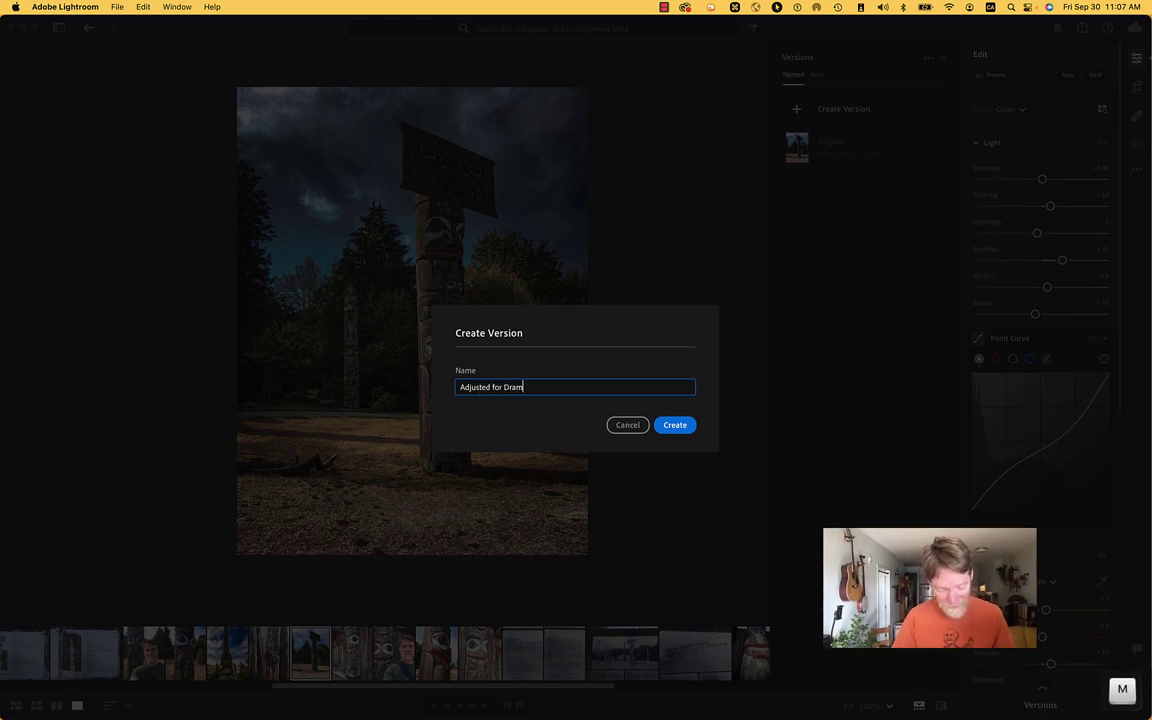
text(e)
key(BackSpace)
text(a)
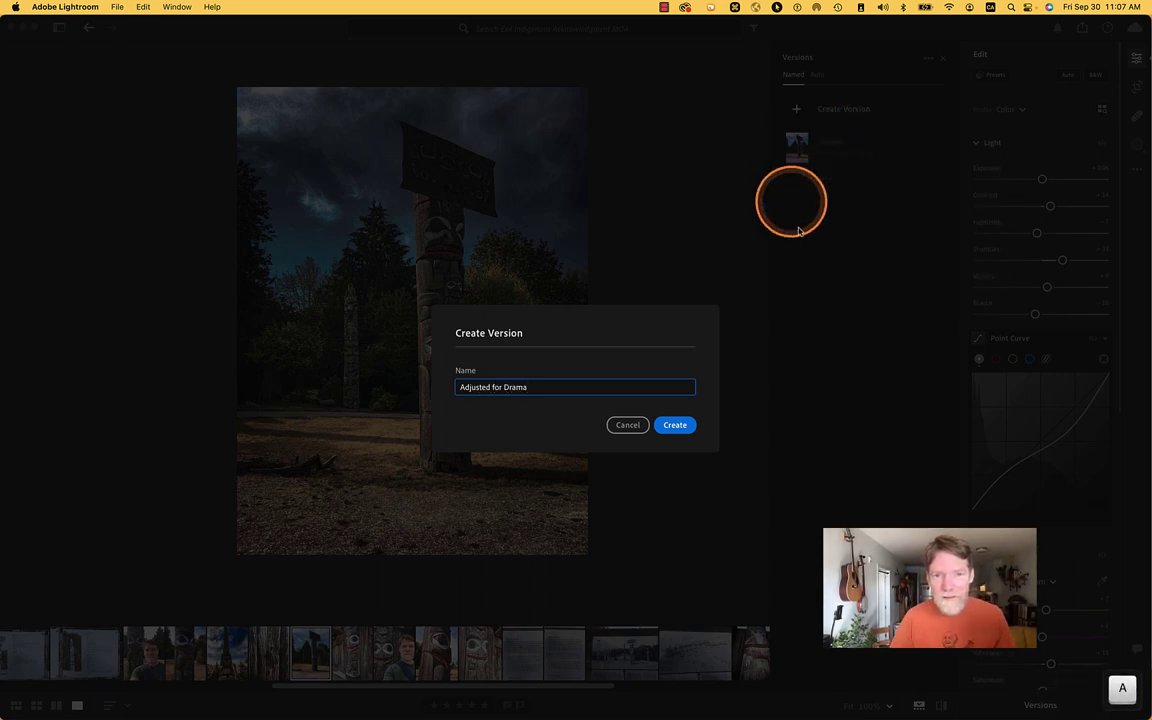
key(alt+Left)
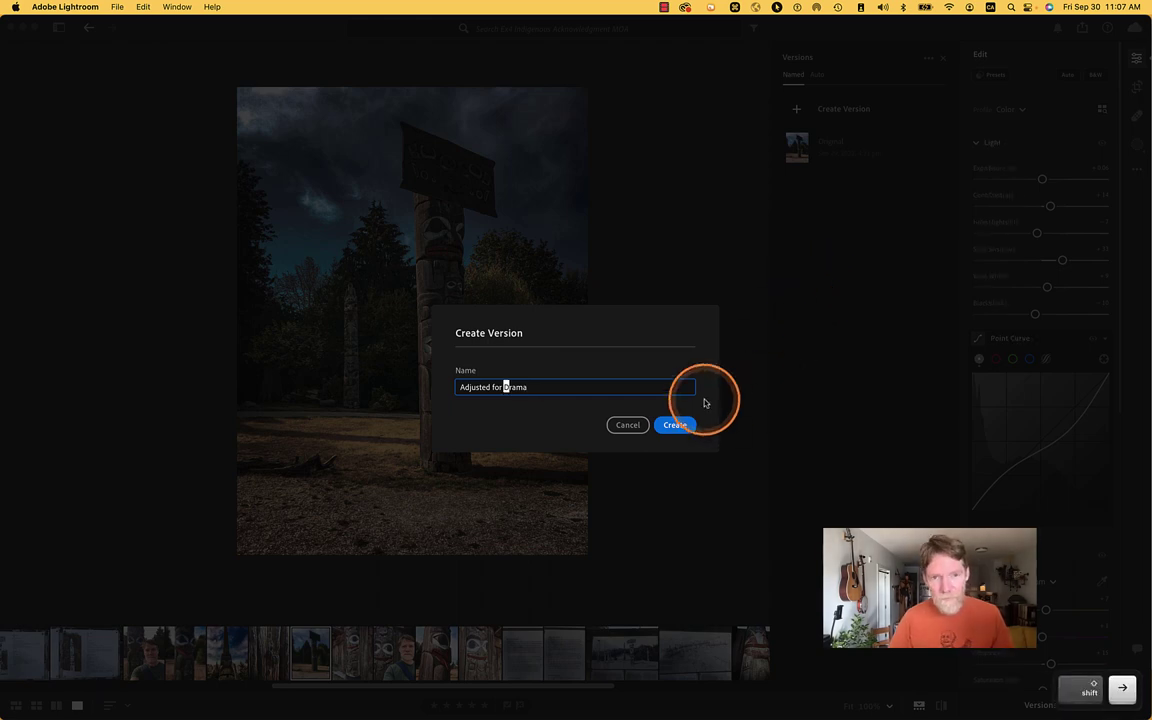
key(shift+Right)
text(d)
key(Return)
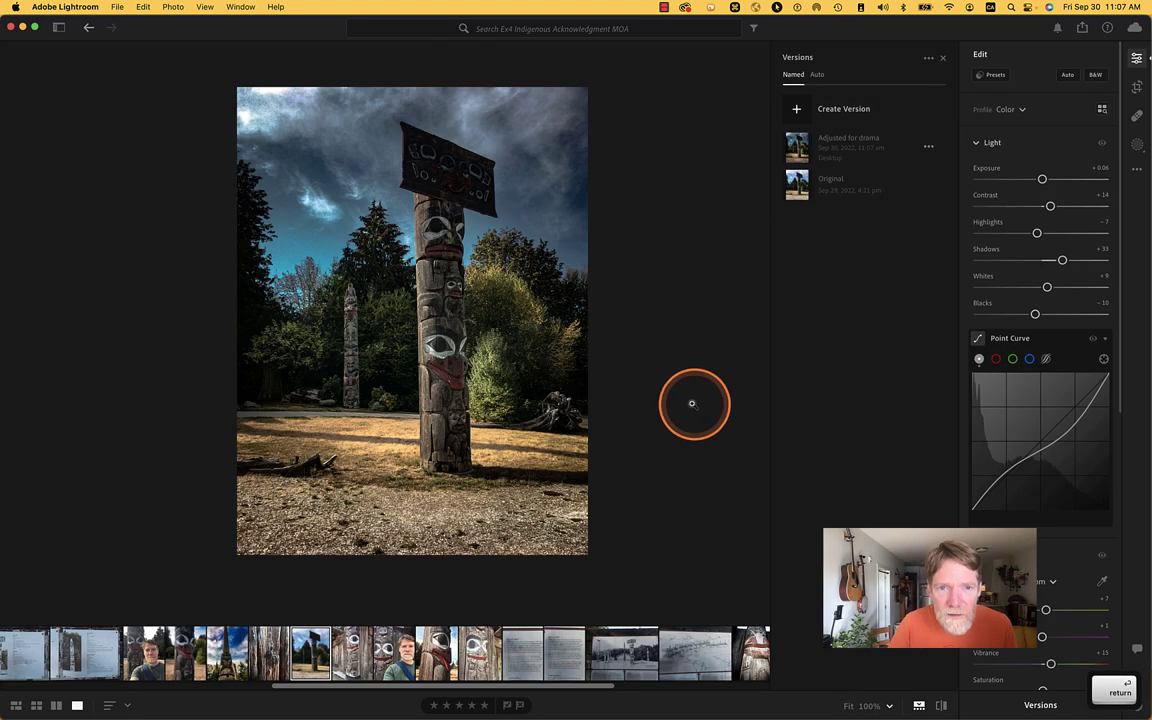
Step: Examine the carved face on the tall totem pole up close, and preview the photo's original version
click(450, 380)
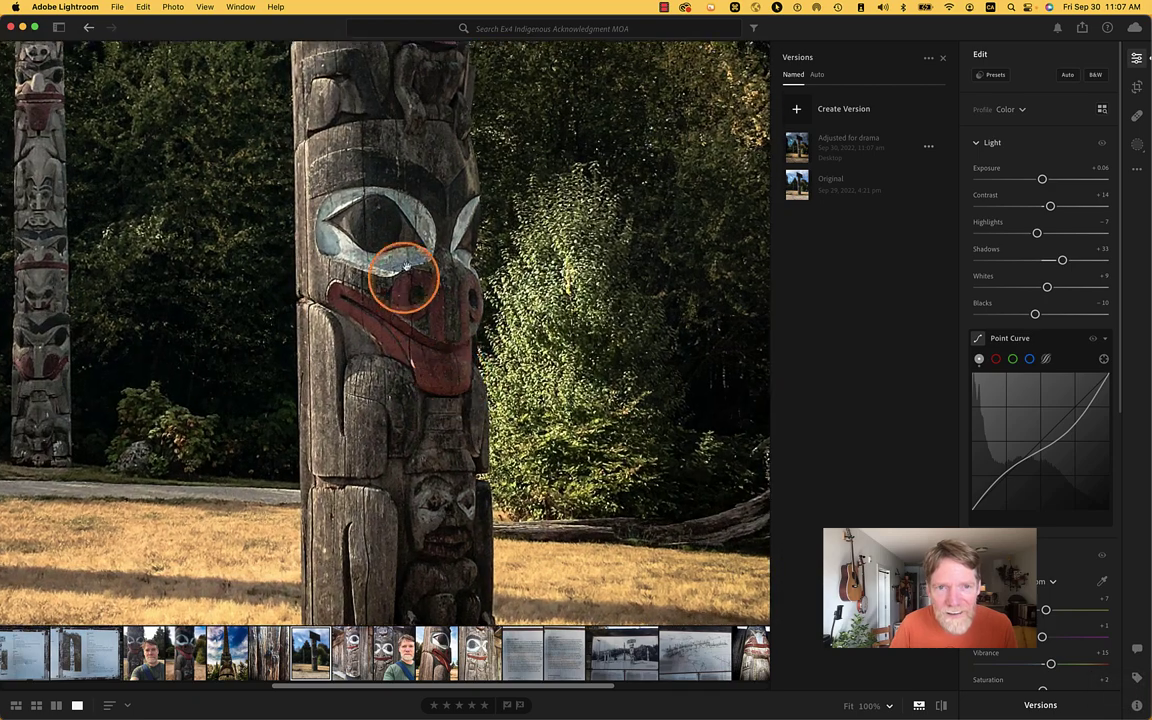
click(446, 492)
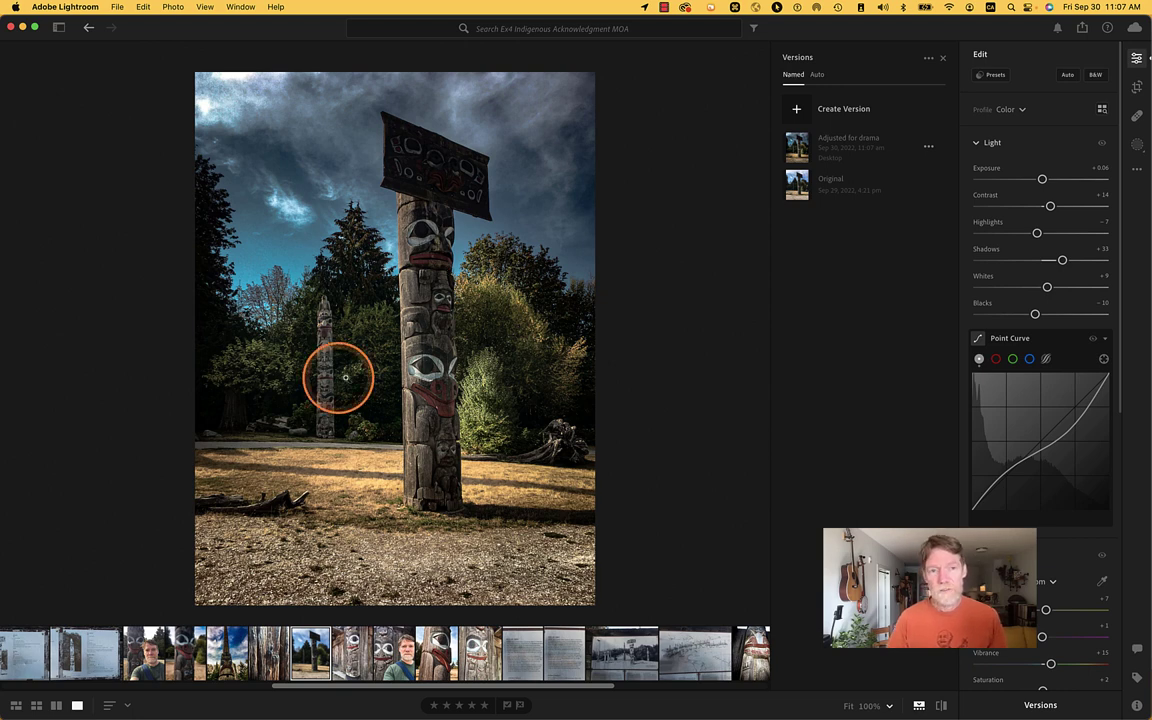
mouse_move(818, 185)
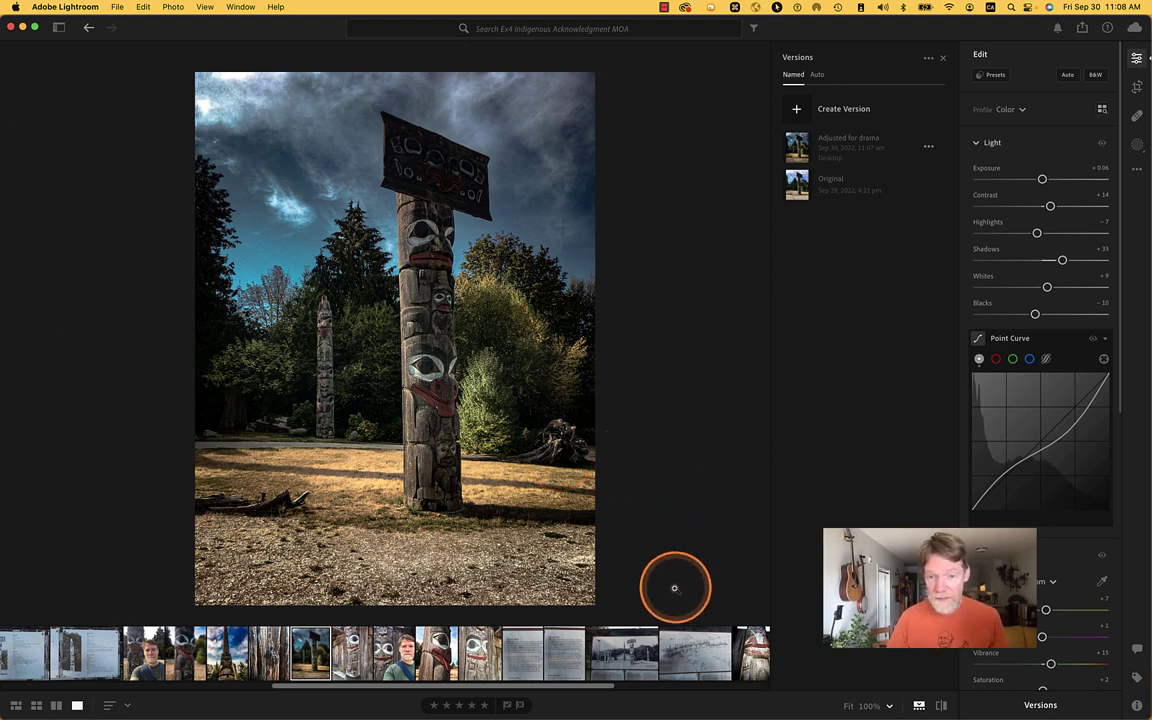
Step: Examine the photographed drawing of the coastal village in close-up, and view the neighbouring drawing of the totem poles
click(691, 655)
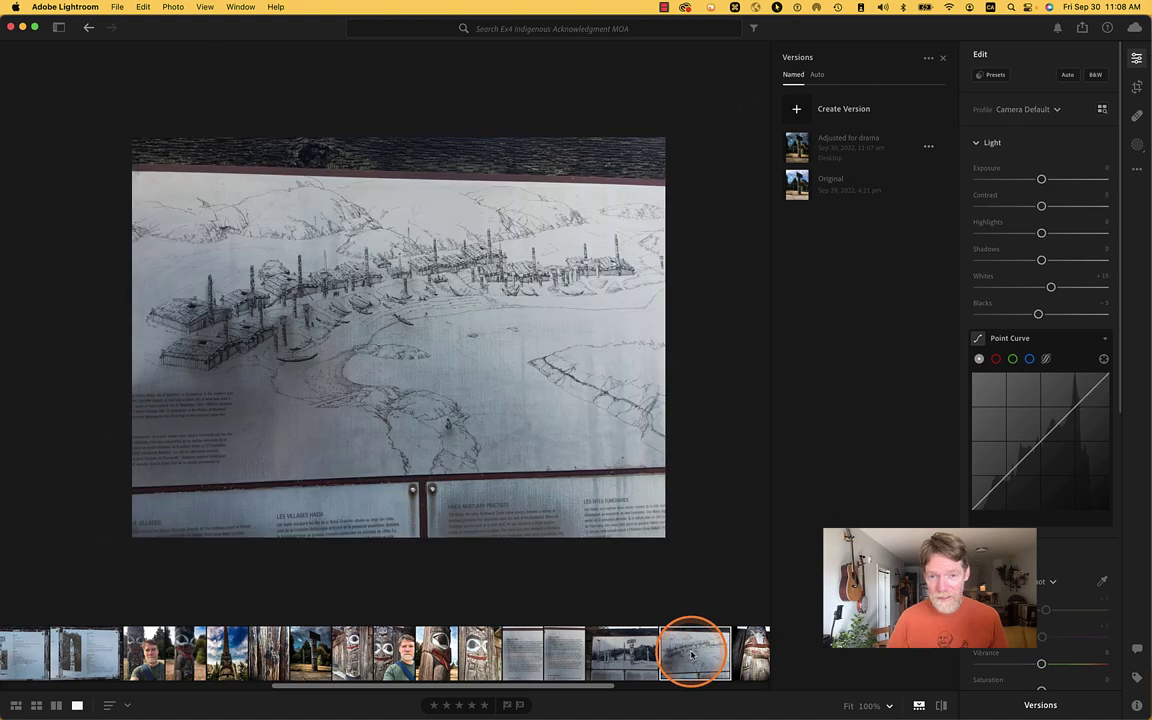
click(386, 280)
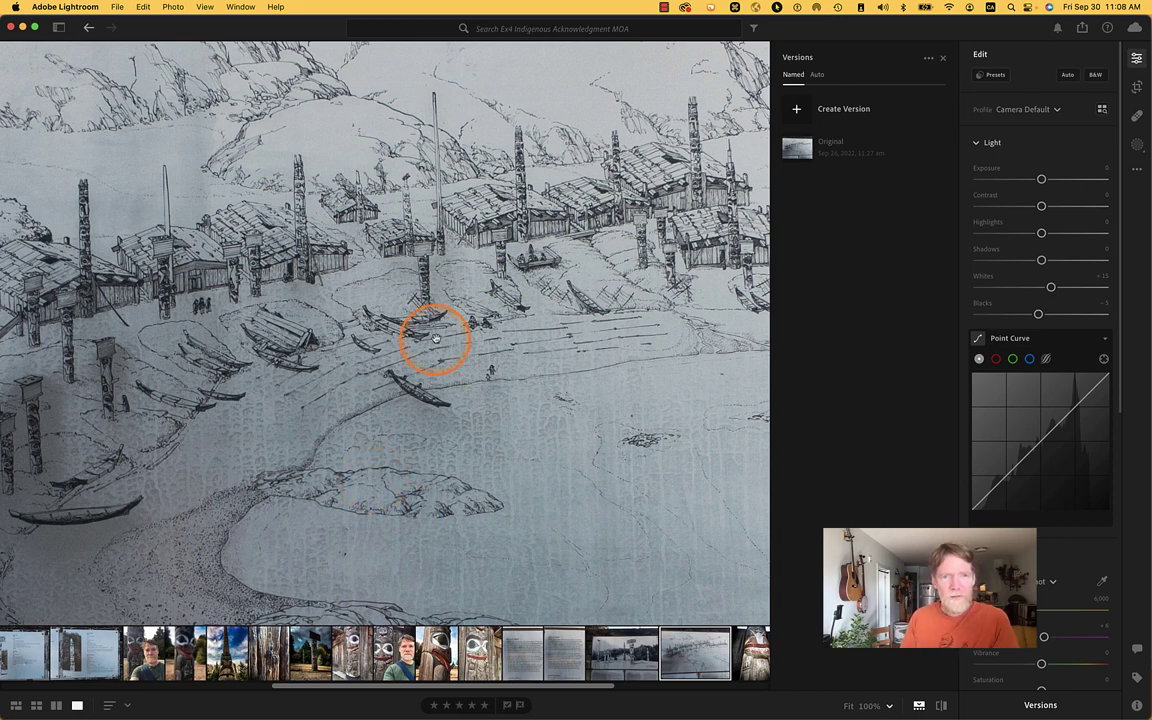
scroll(441, 336, down, 5)
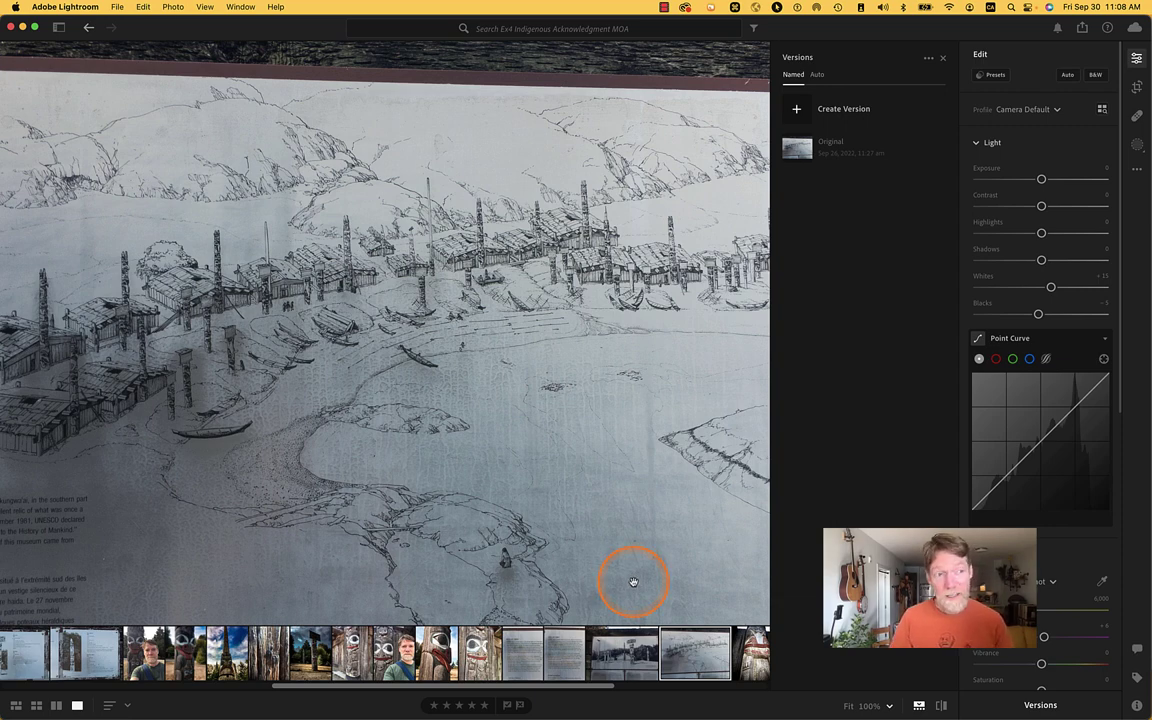
click(625, 652)
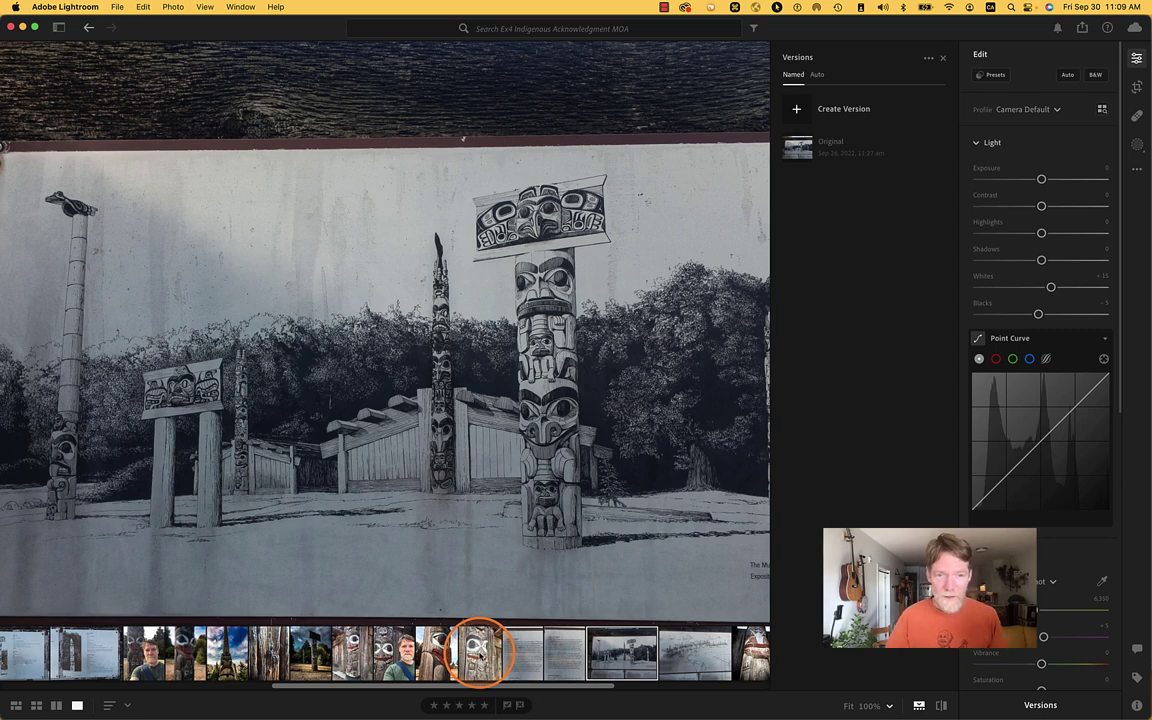
Step: Look through the close-up totem face photos and show the whole photo of the totem with the red mouth against the sky
click(480, 652)
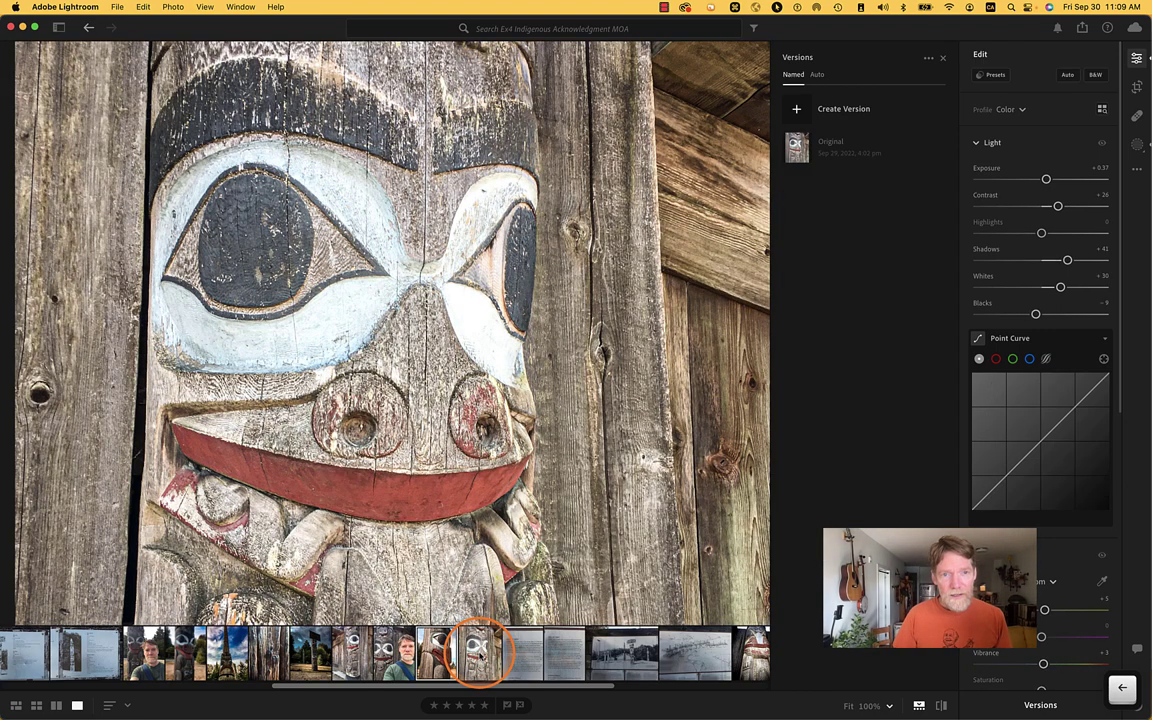
key(Left)
key(Left)
key(Right)
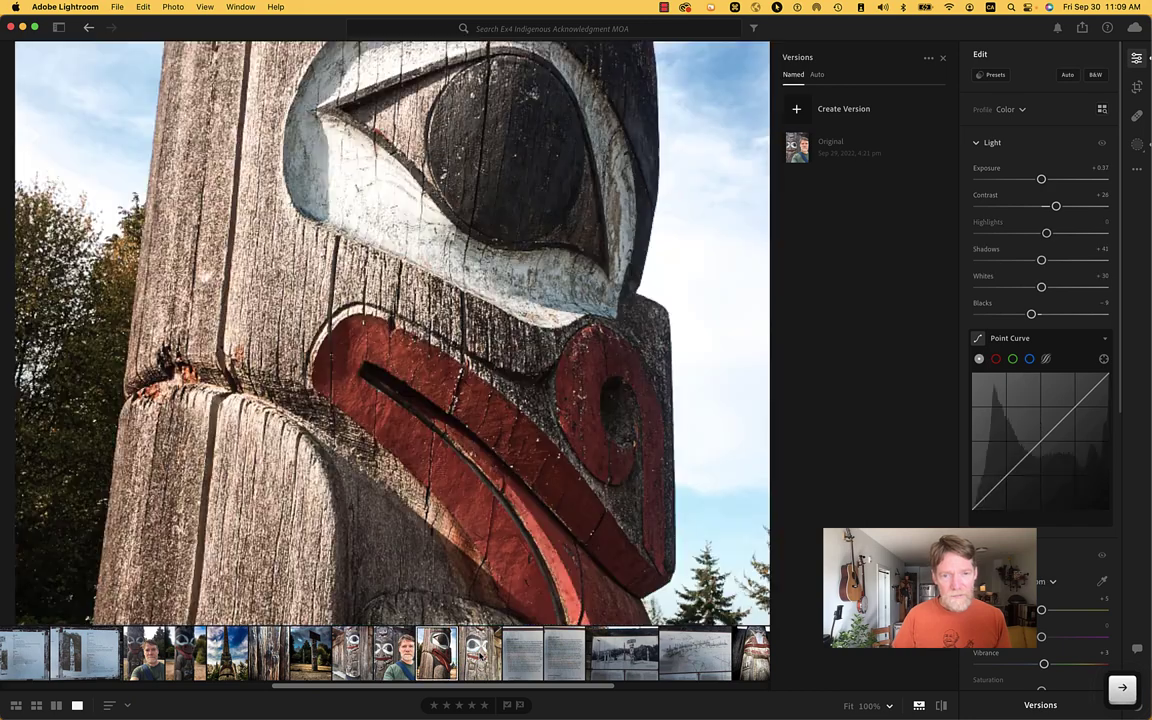
click(489, 470)
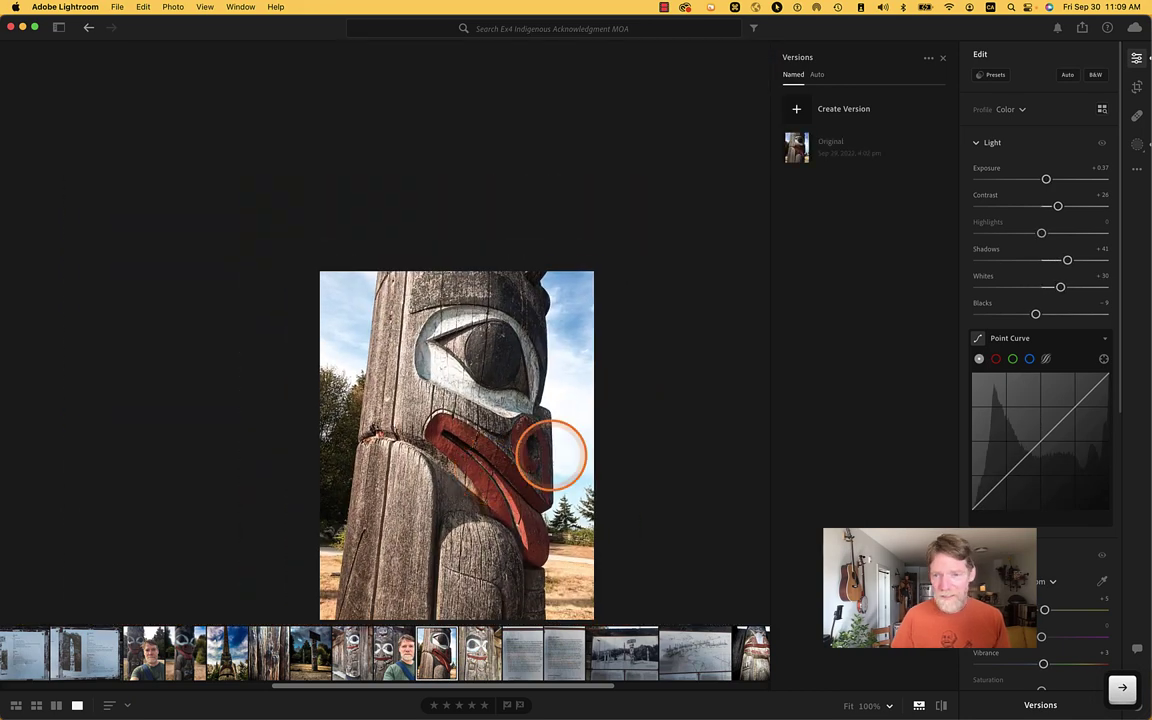
Step: Reopen the list of named versions for the red-mouthed totem photo and preview its original
click(1040, 704)
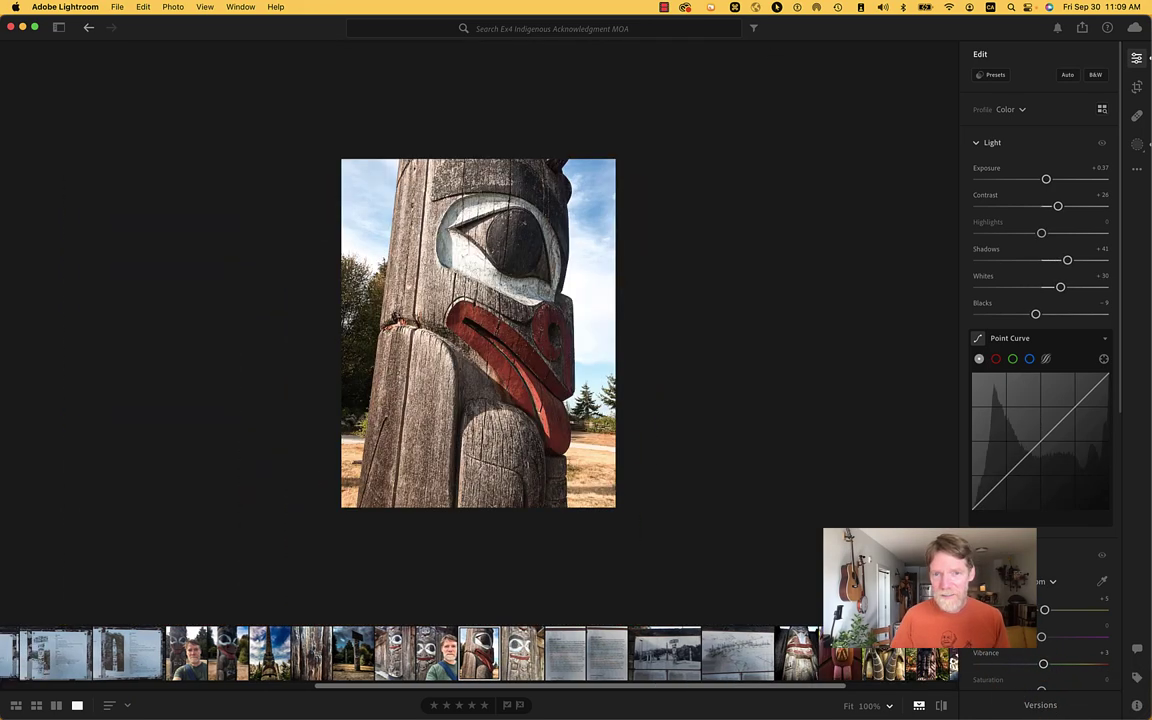
click(1040, 704)
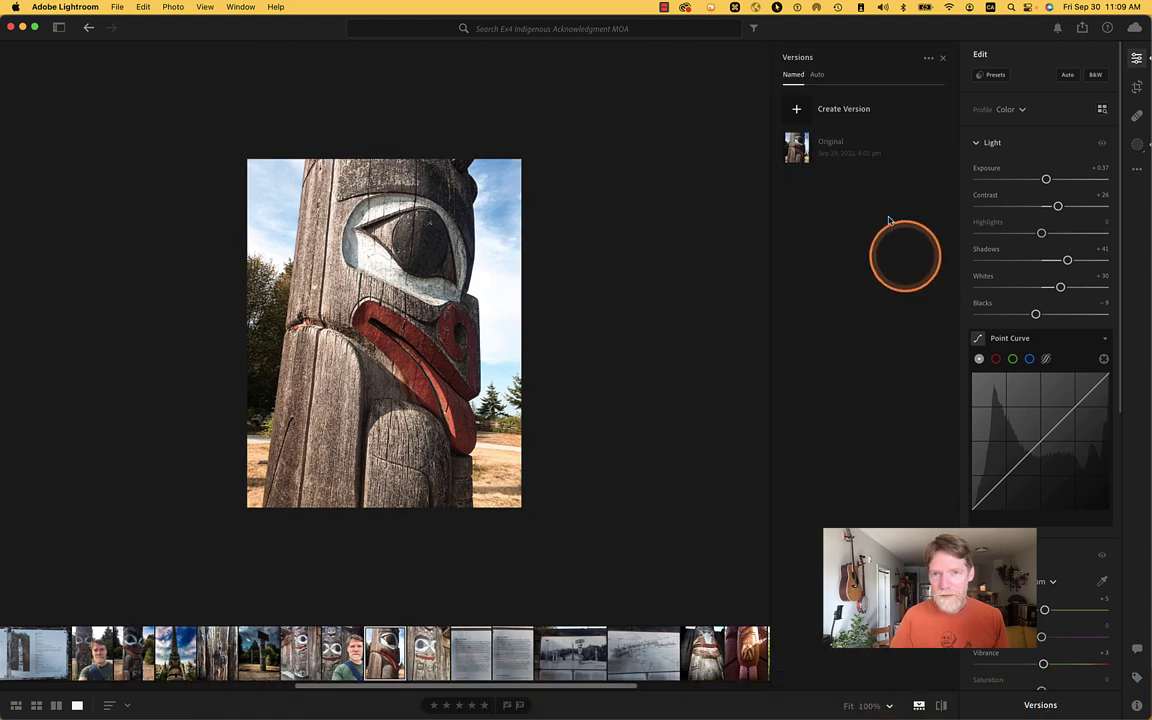
mouse_move(855, 152)
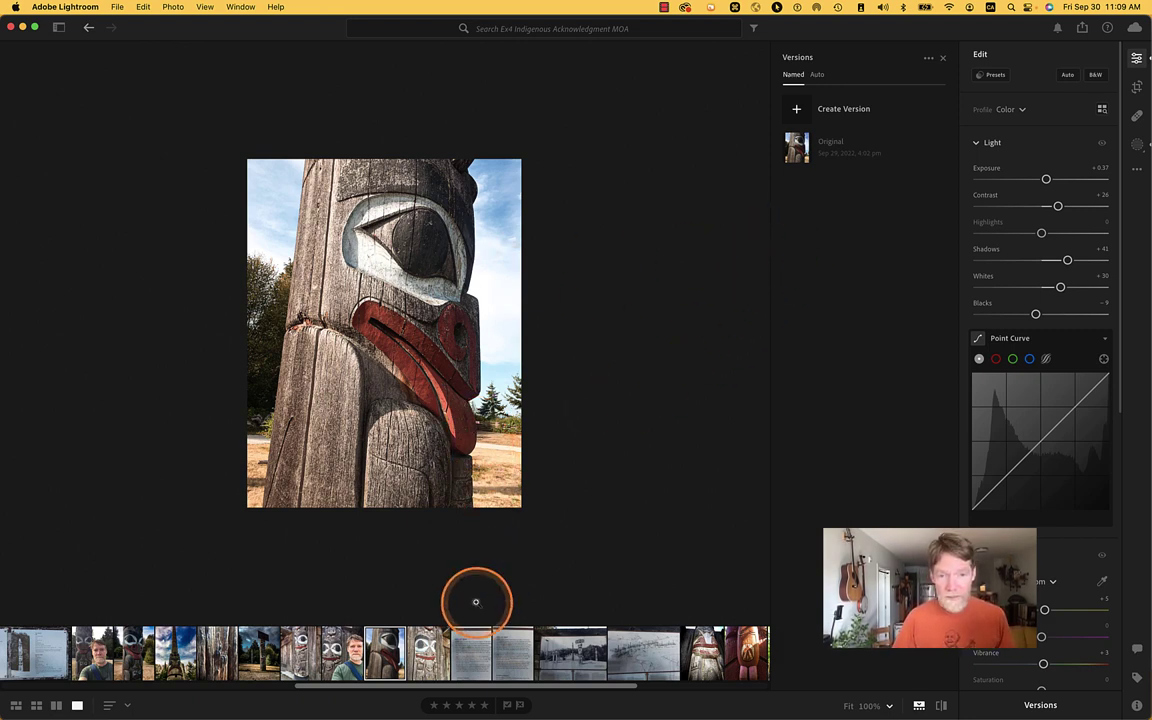
Step: Select the consecutive photos from the totem face against the wooden wall back to the tall totem pole under dark clouds
click(441, 651)
key(shift)
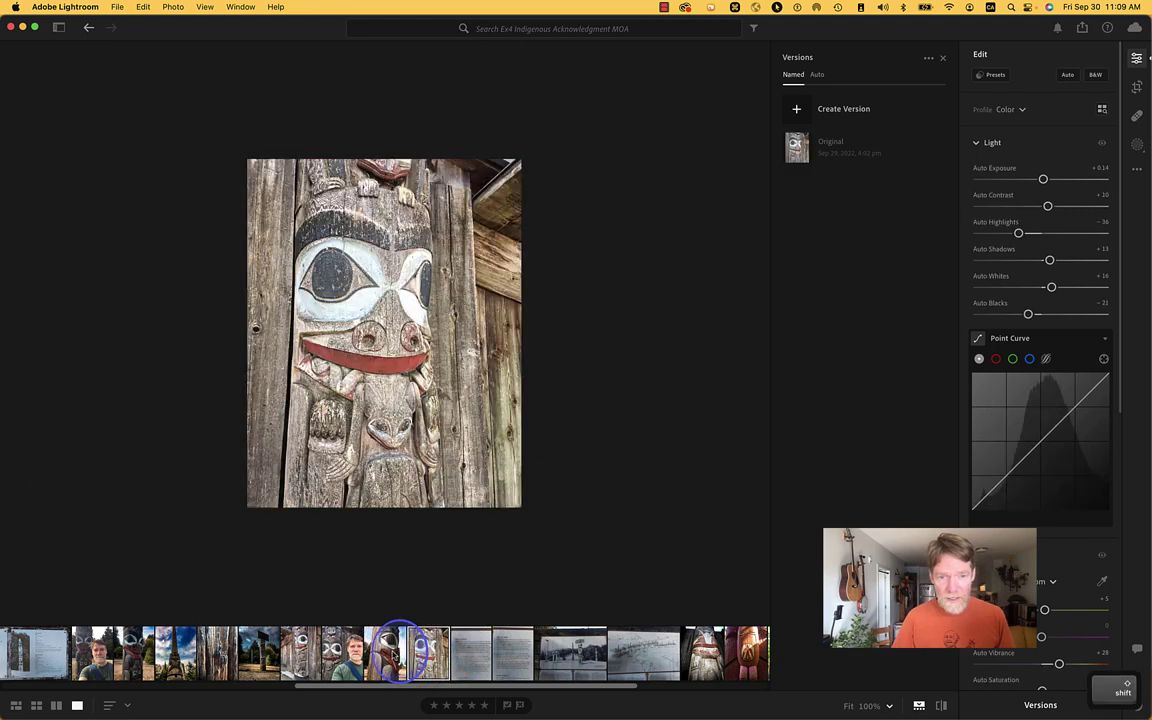
shift+click(303, 651)
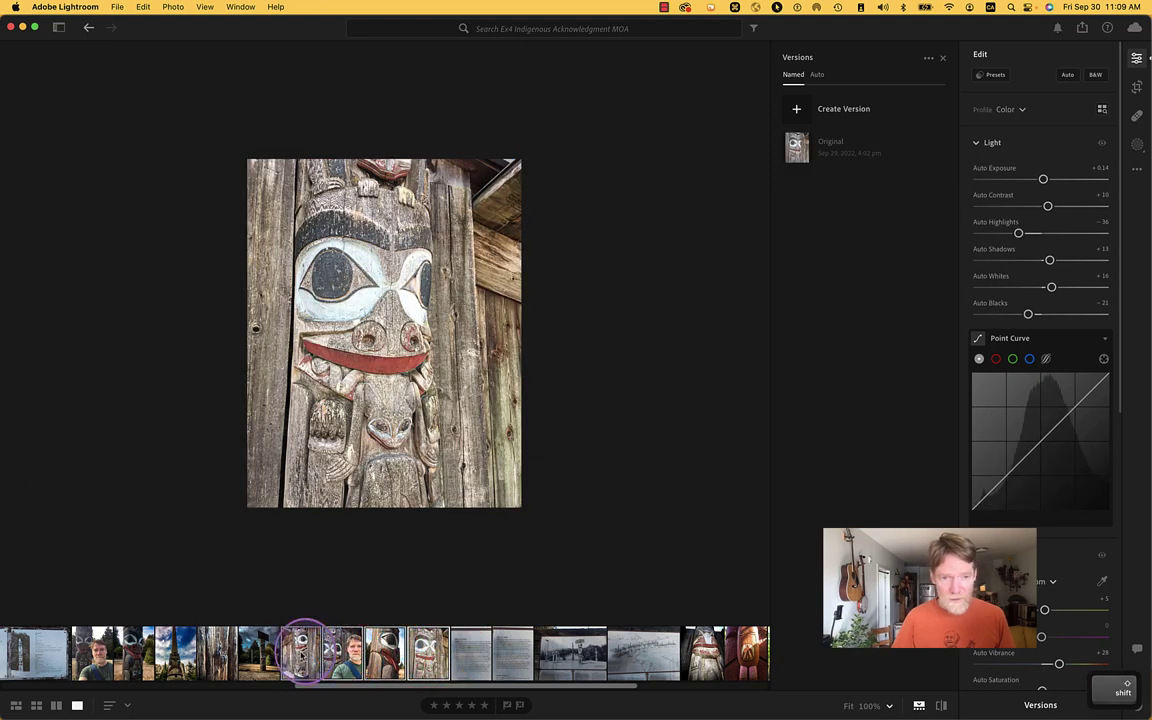
shift+click(258, 651)
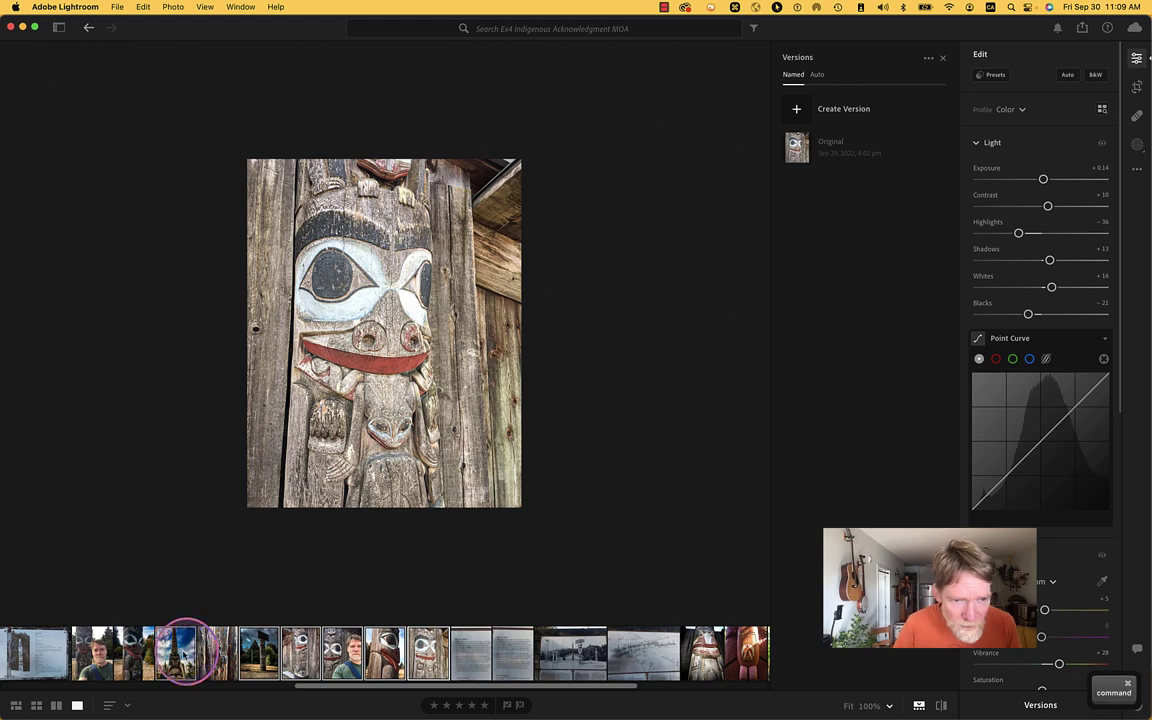
Step: Open the export settings for the selected totem pole photos and examine the custom file name and image options
super+click(147, 653)
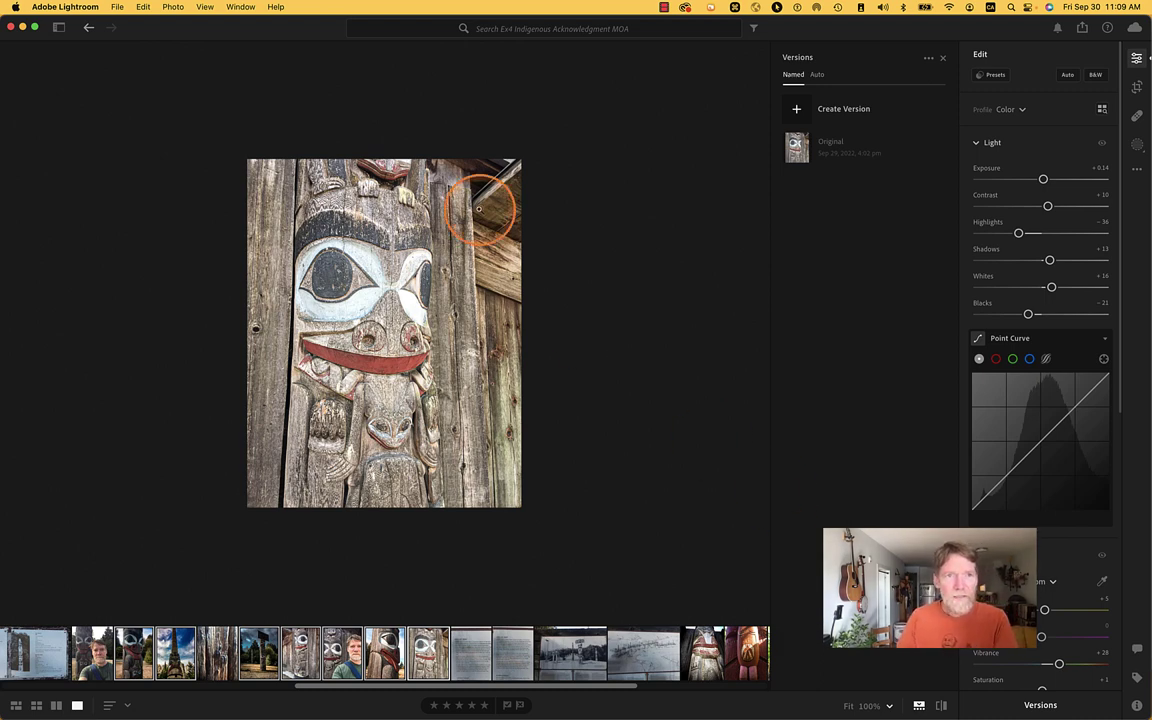
click(115, 8)
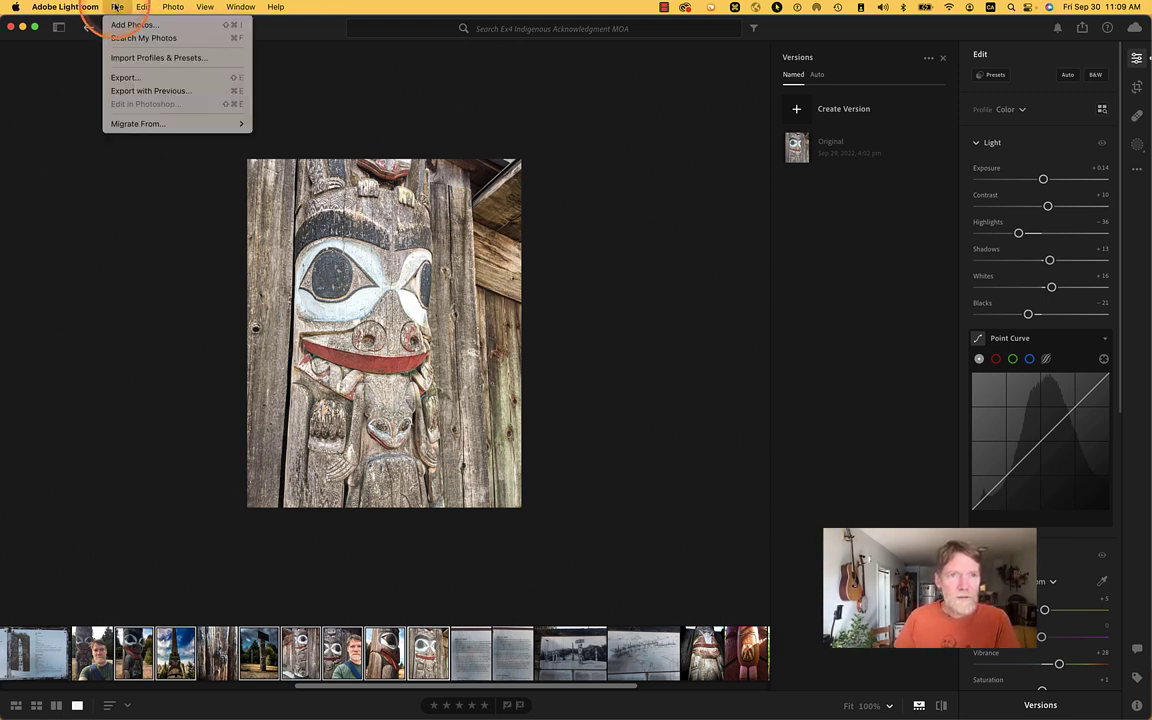
click(128, 77)
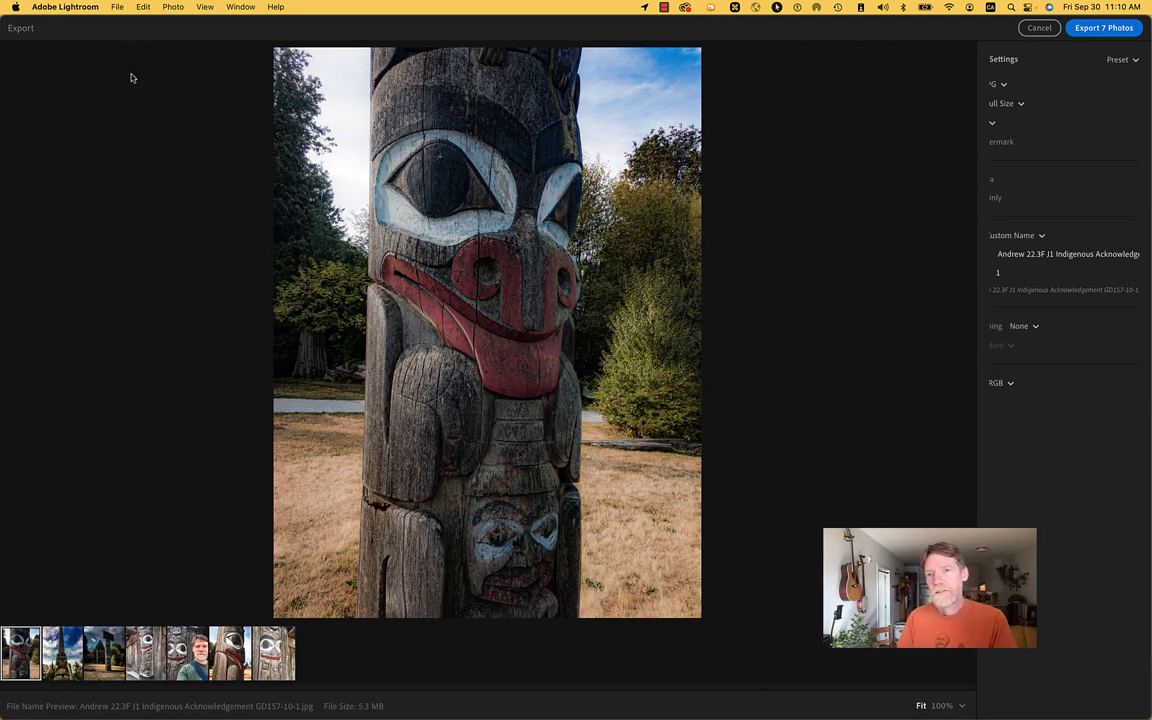
click(1064, 254)
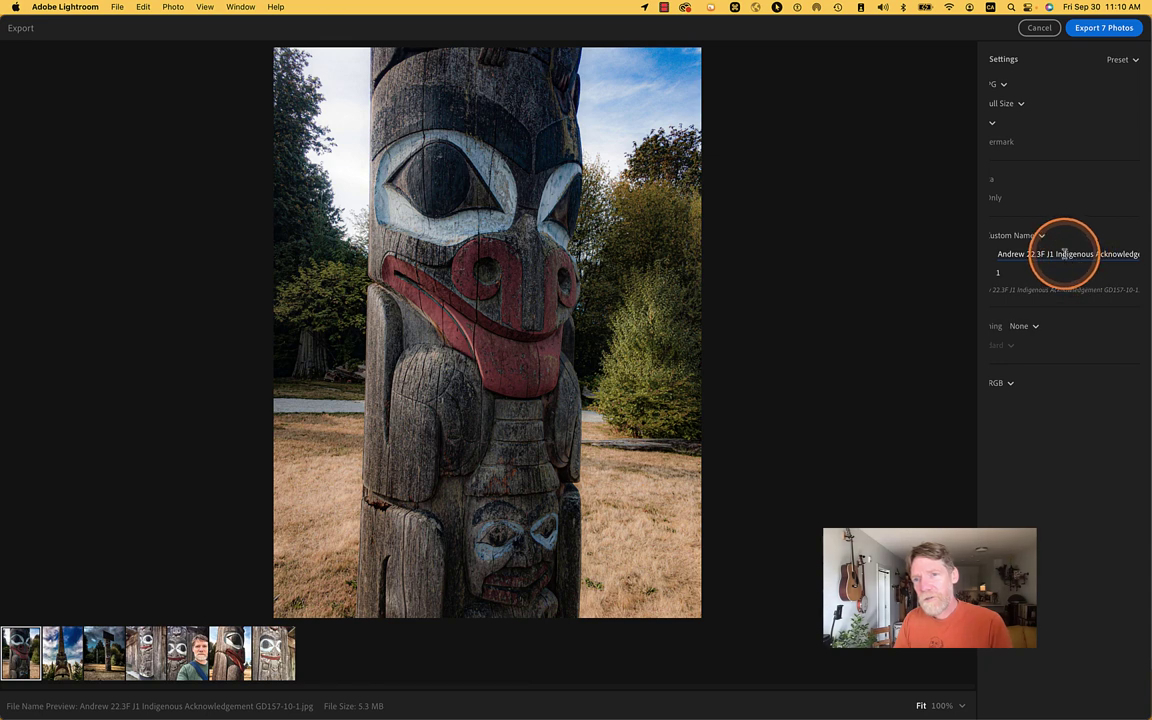
key(super+a)
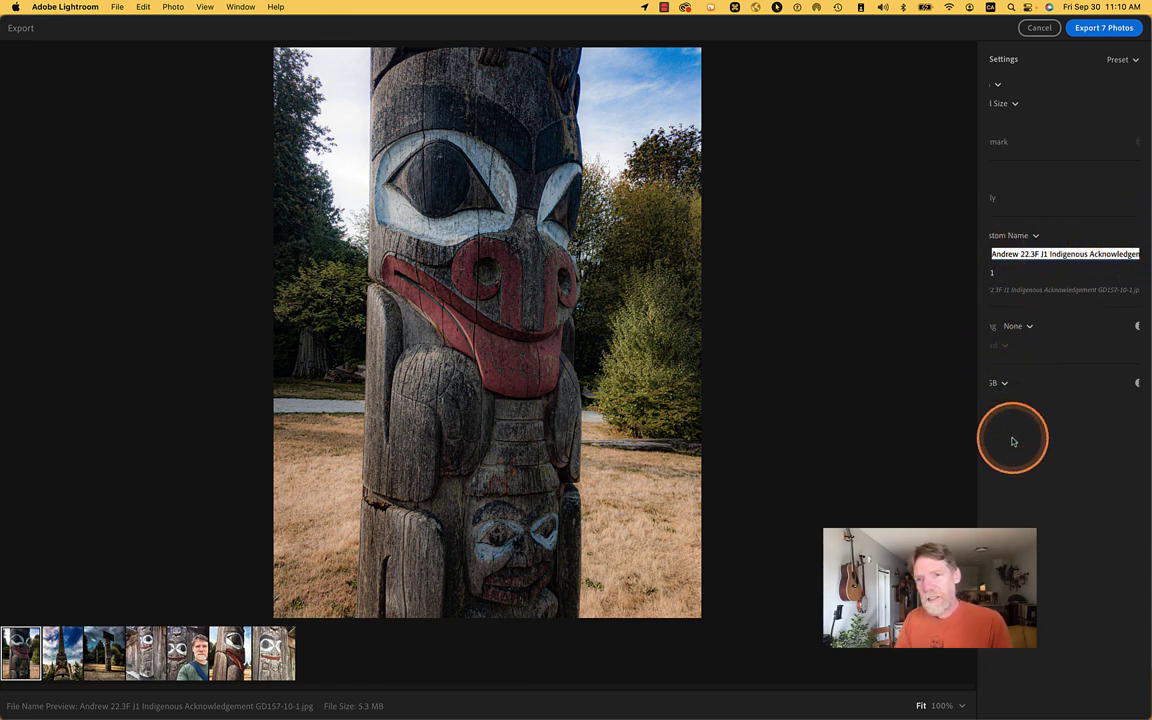
scroll(1005, 180, left, 3)
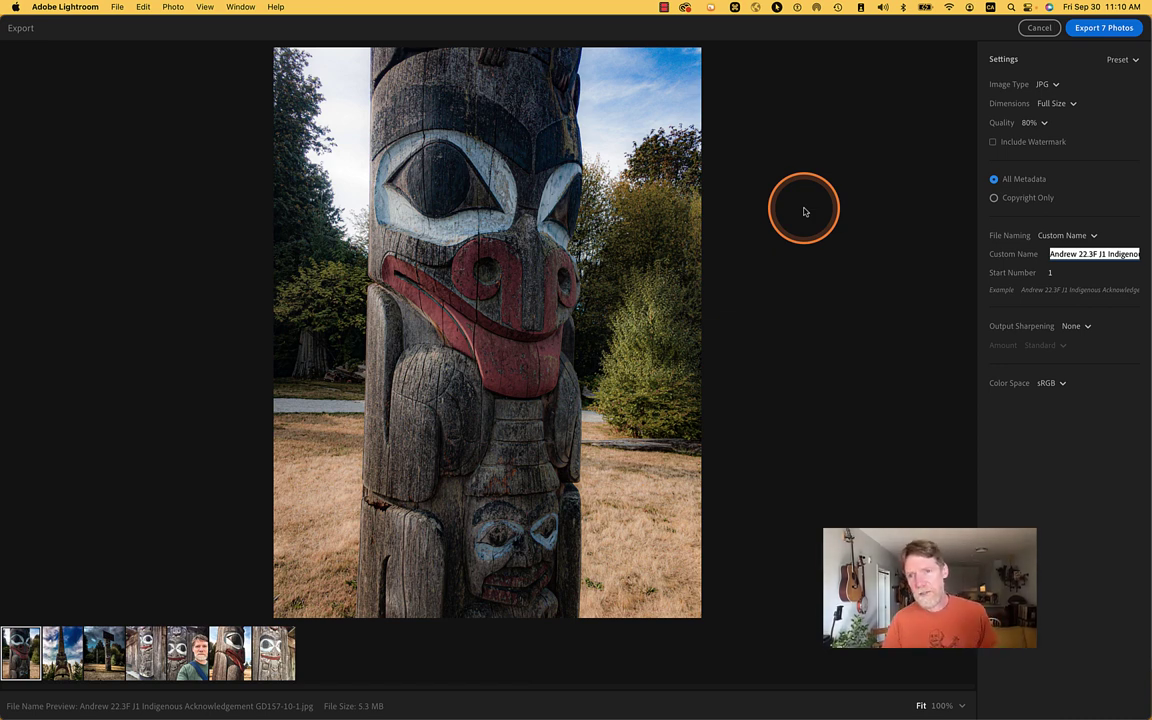
Step: Start the photo export, browse to the Bill Reid folder inside 4 Selections > Images as the destination, and cancel the export
click(1105, 28)
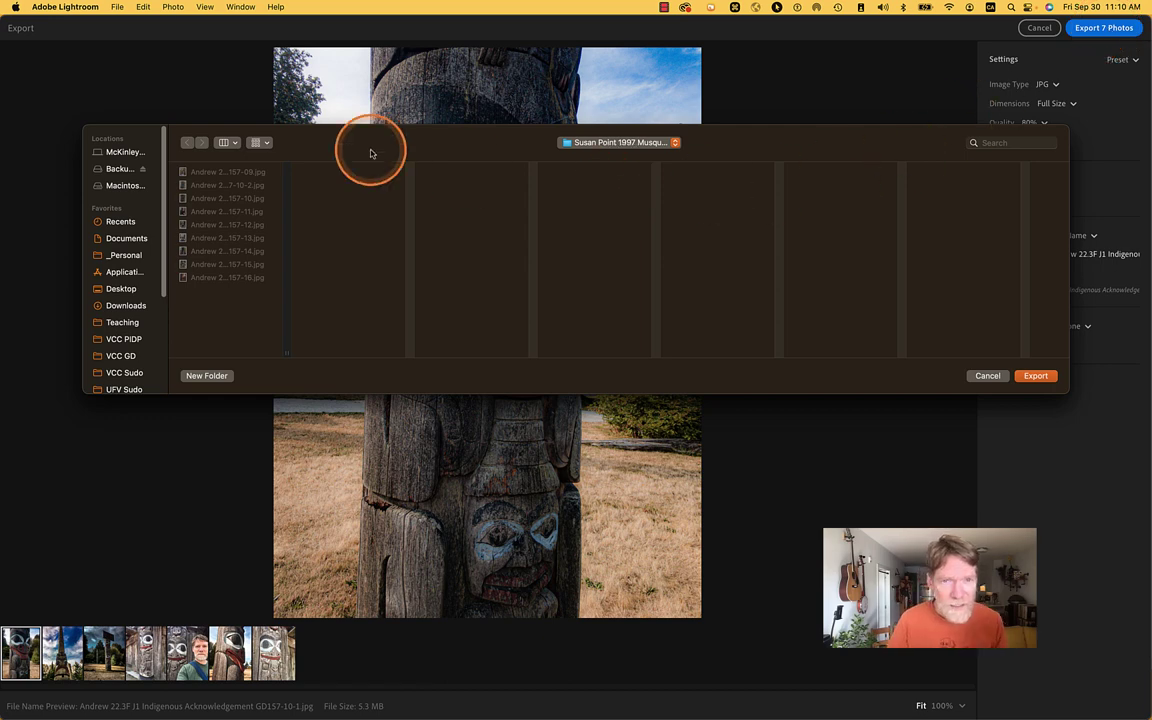
click(608, 142)
click(605, 160)
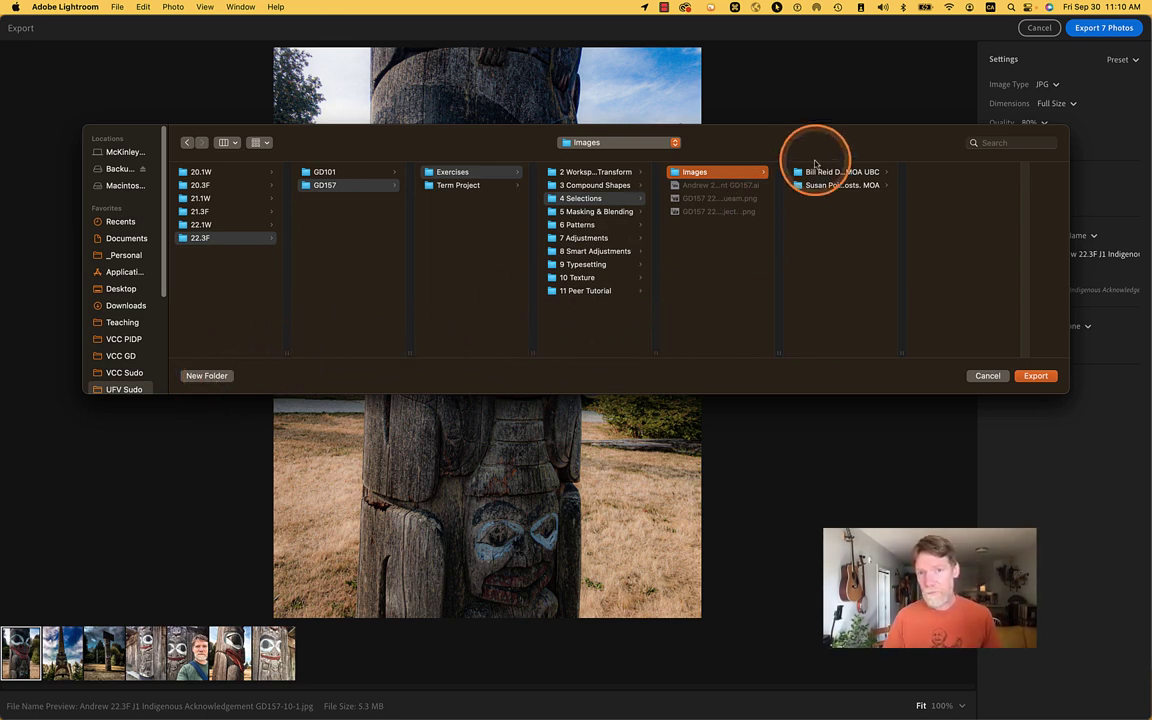
click(820, 171)
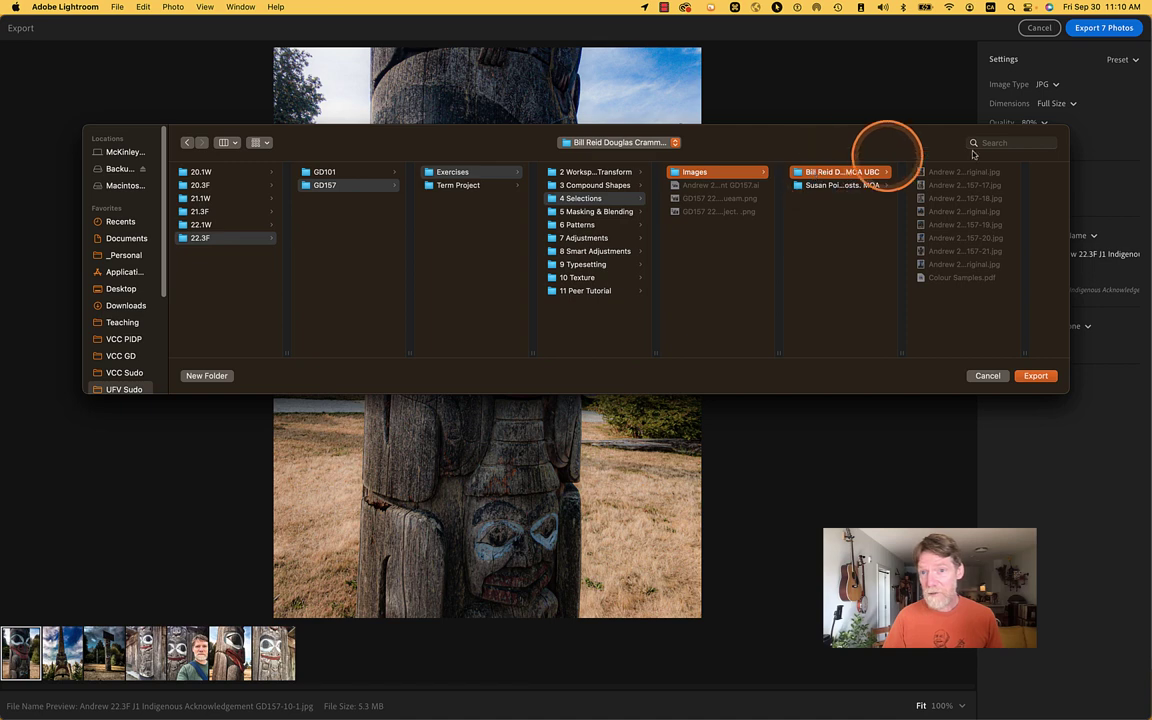
click(987, 375)
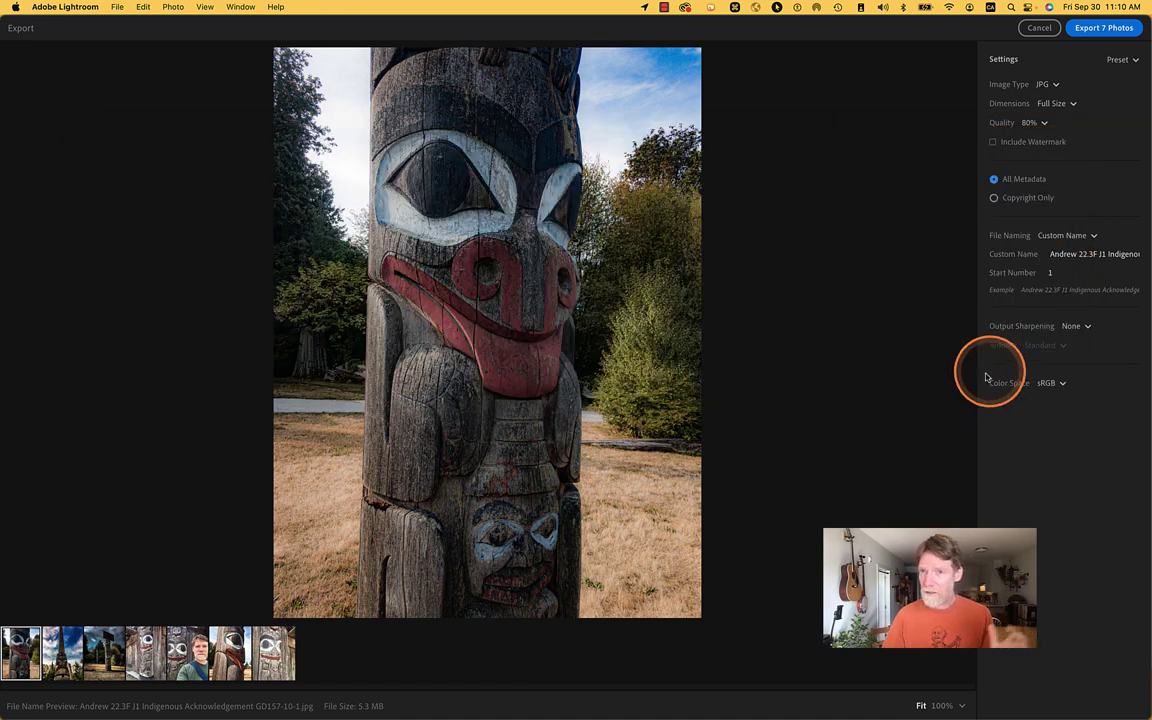
click(1043, 28)
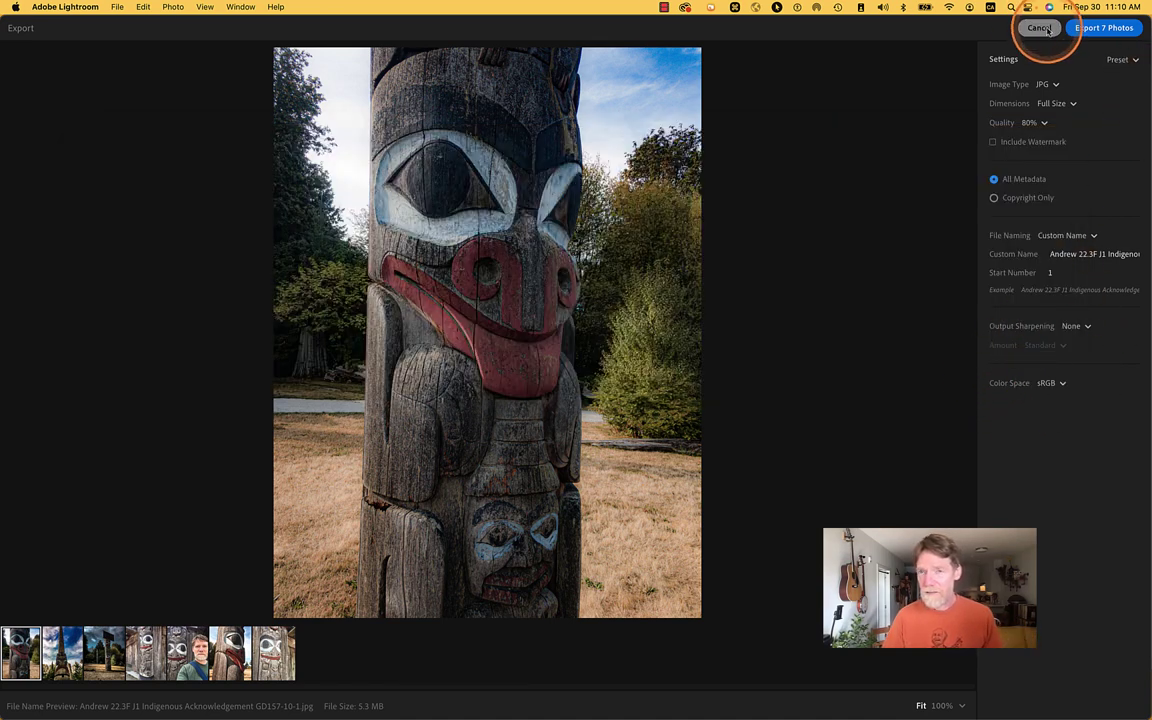
click(1043, 28)
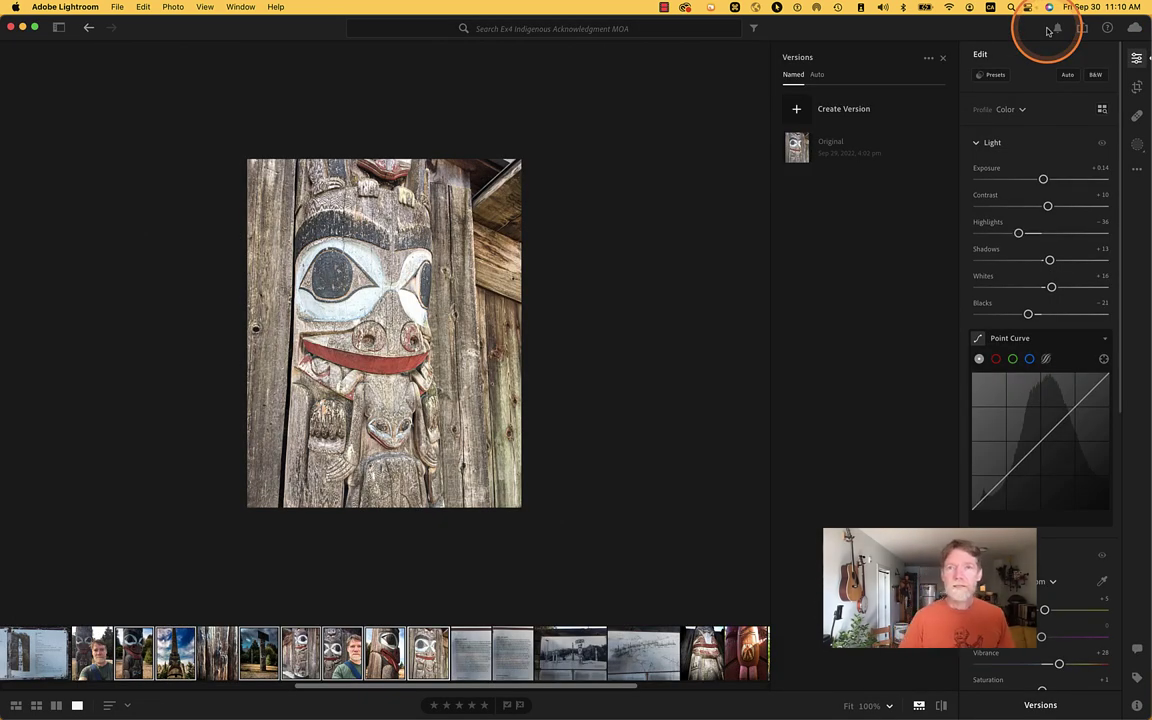
Step: Hide Lightroom and switch to the Indigenous Acknowledgement document in Illustrator
click(48, 6)
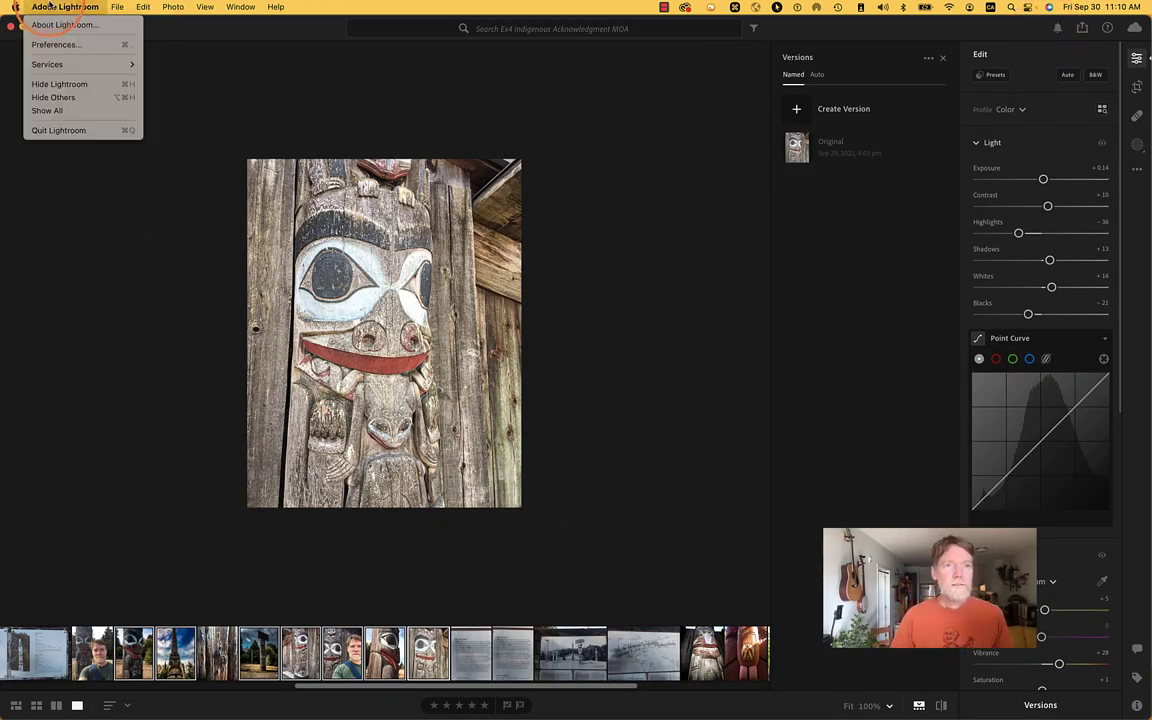
click(53, 84)
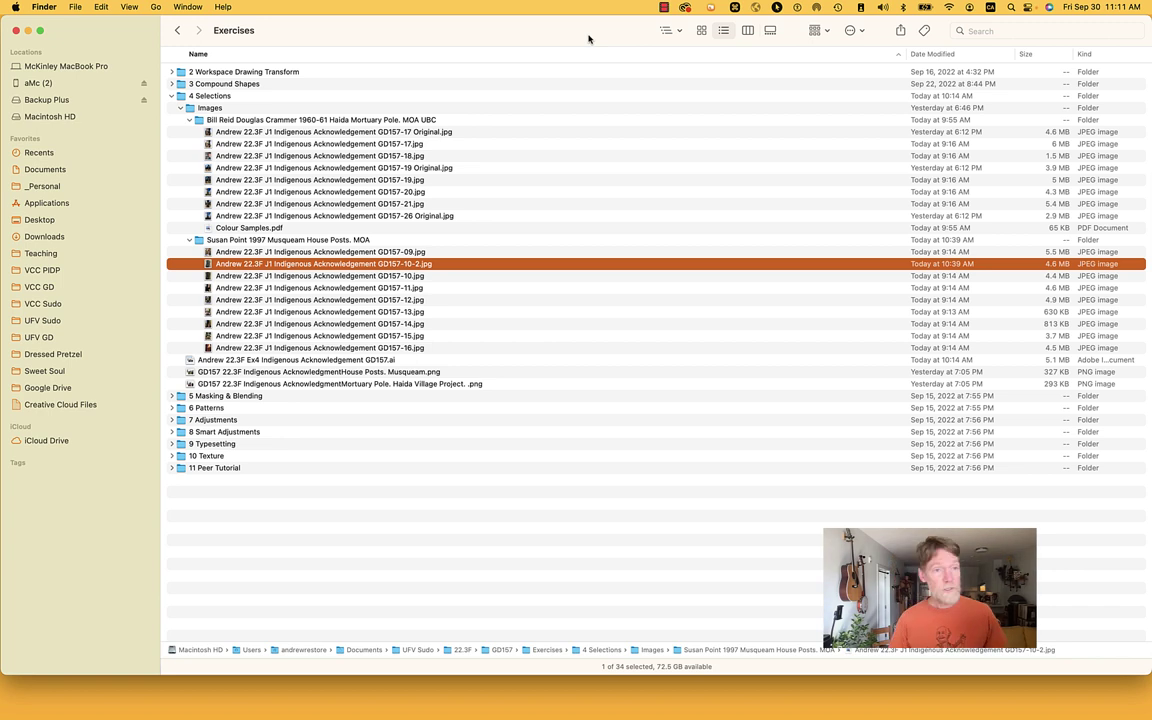
key(super+Tab)
key(super+Tab)
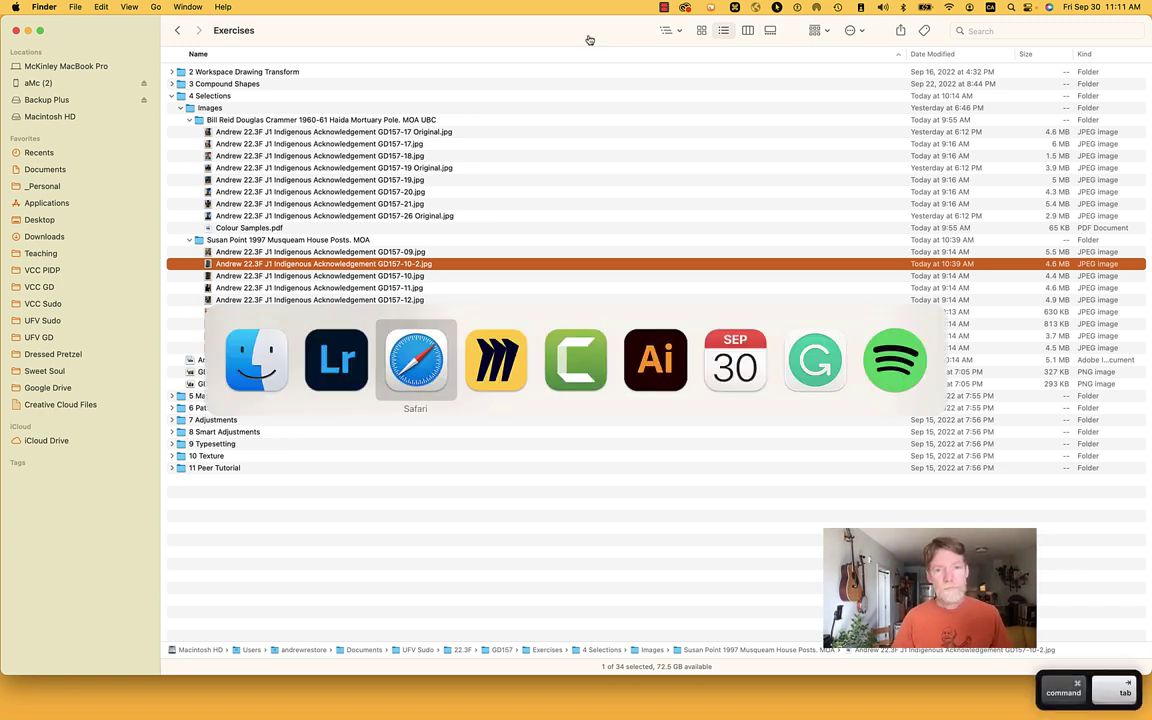
key(super+Tab)
key(super+Tab)
key(super+Tab)
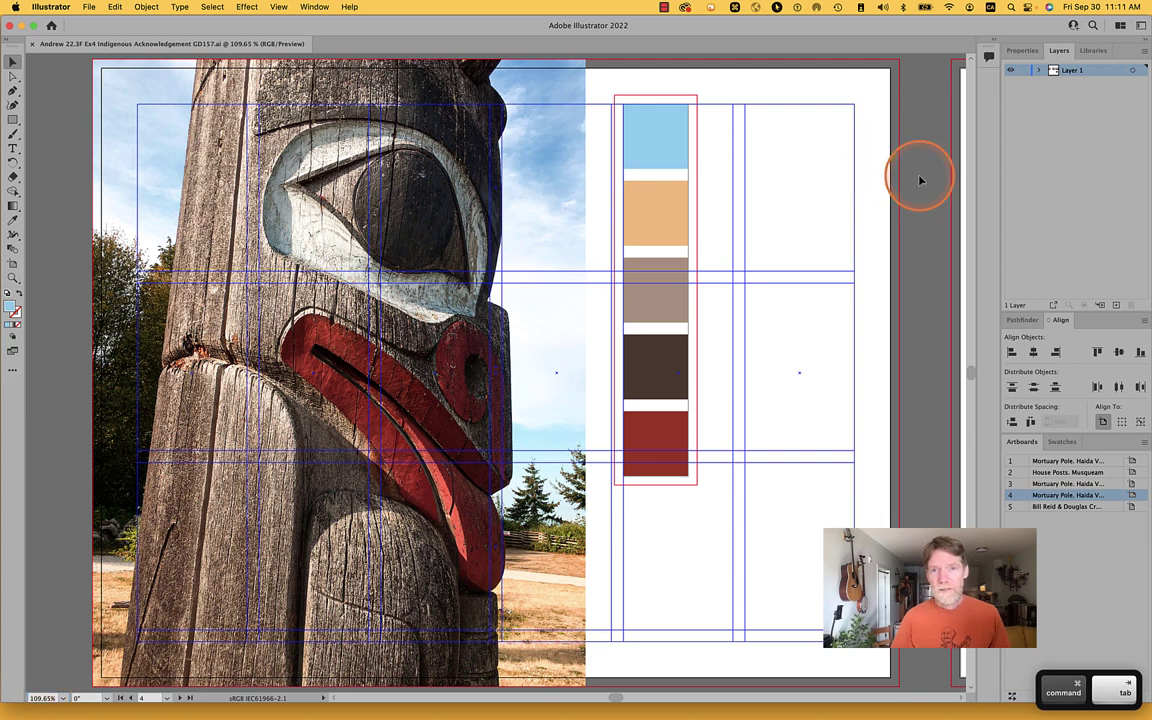
Step: Compare artboards 4 and 5 by fitting each one to the view, ending on the colour swatch artboard
click(1021, 508)
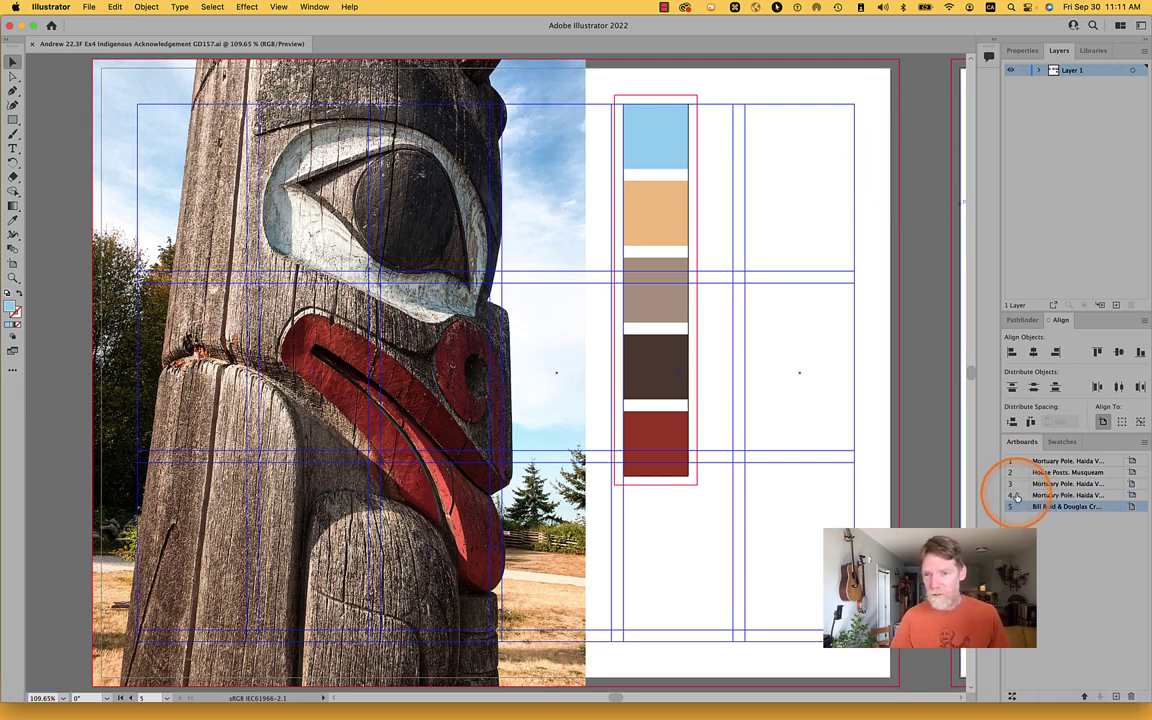
click(1016, 496)
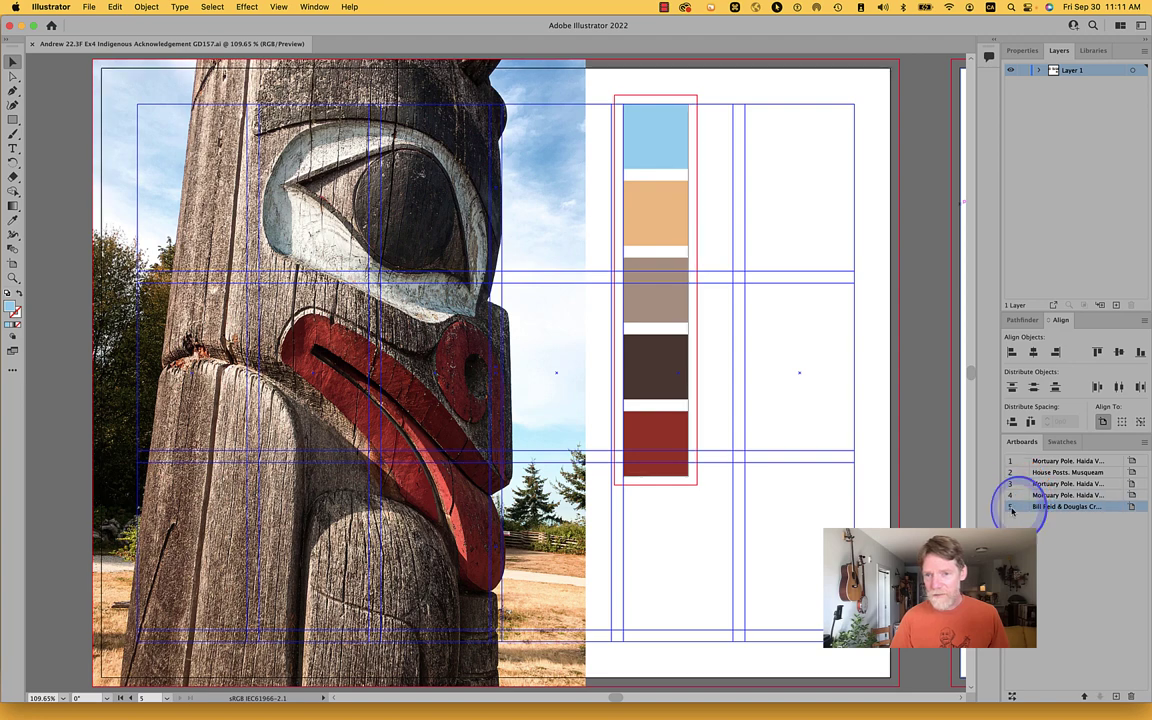
double_click(1012, 508)
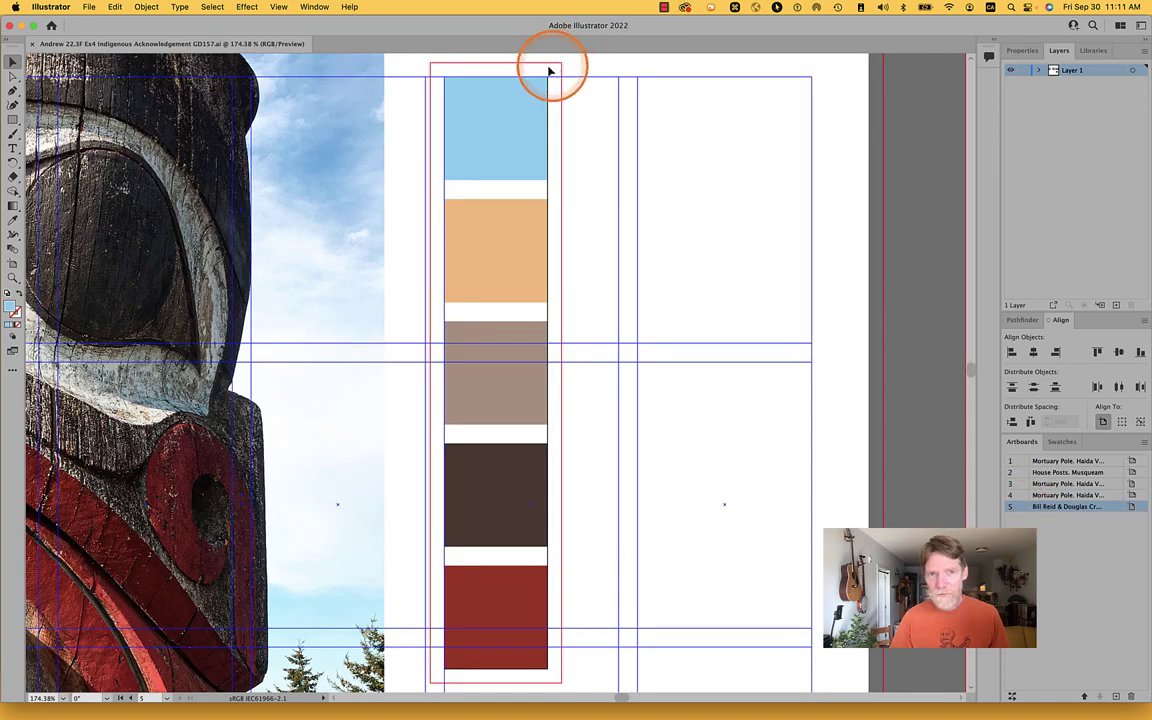
click(1020, 496)
double_click(1020, 496)
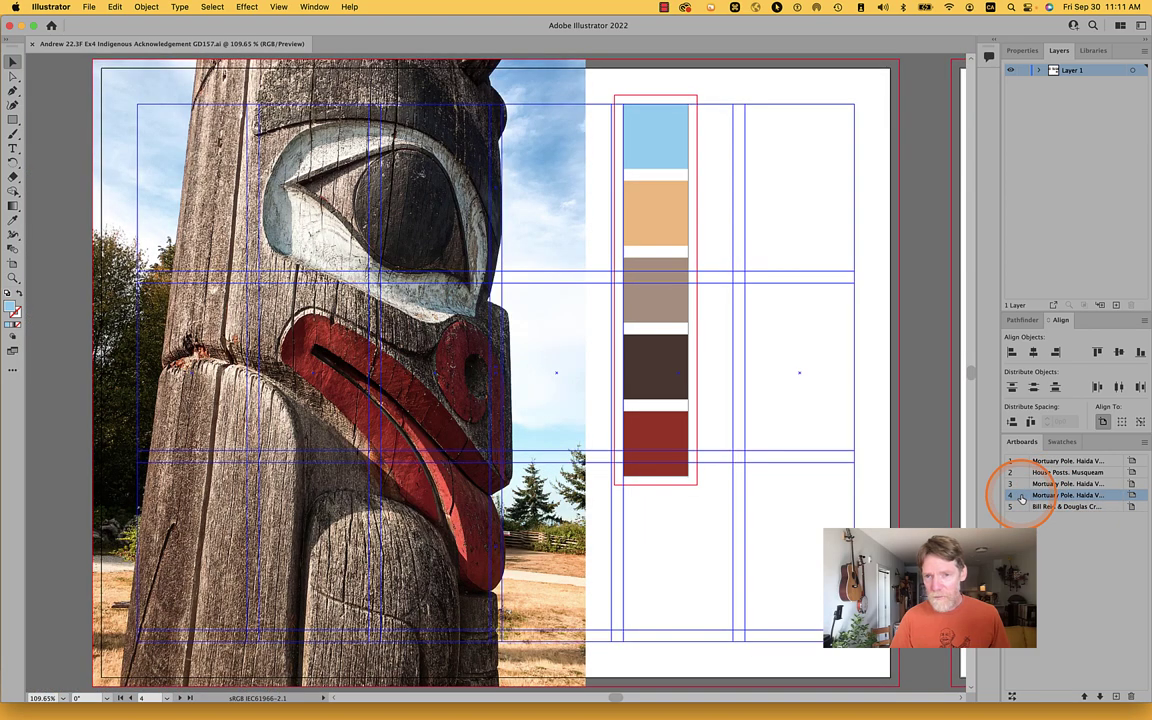
double_click(1020, 507)
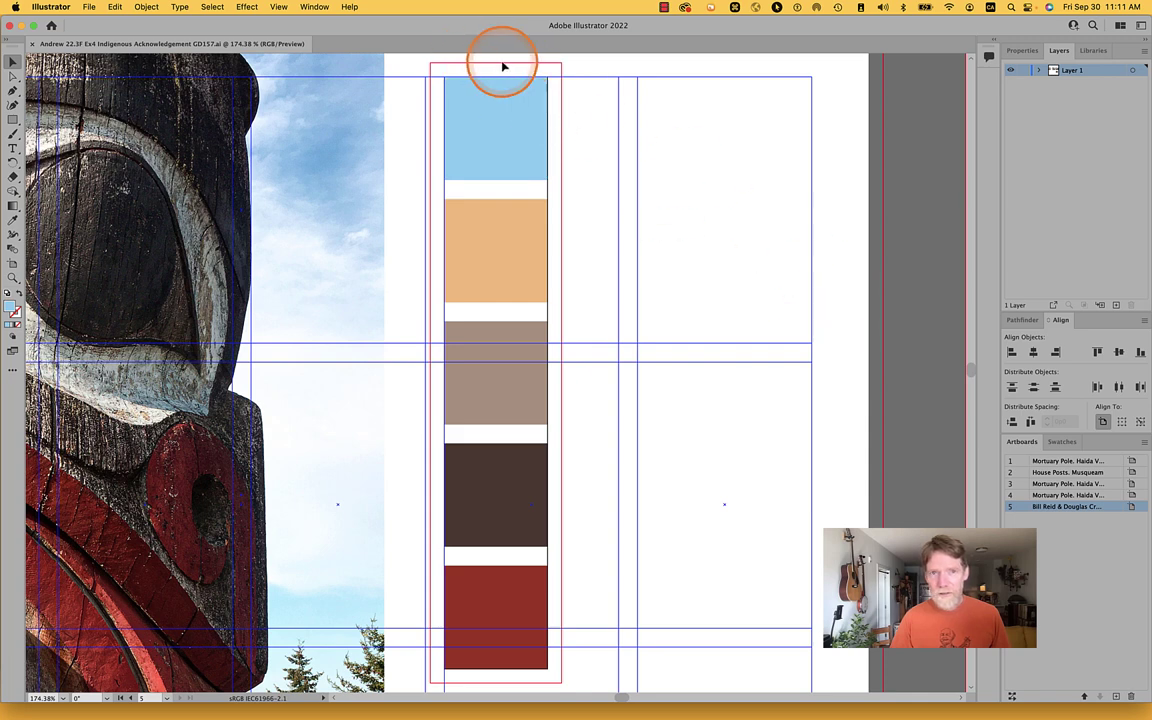
Step: With the Artboard tool, move the colour swatch artboard off the large totem pole page and back onto it
click(14, 262)
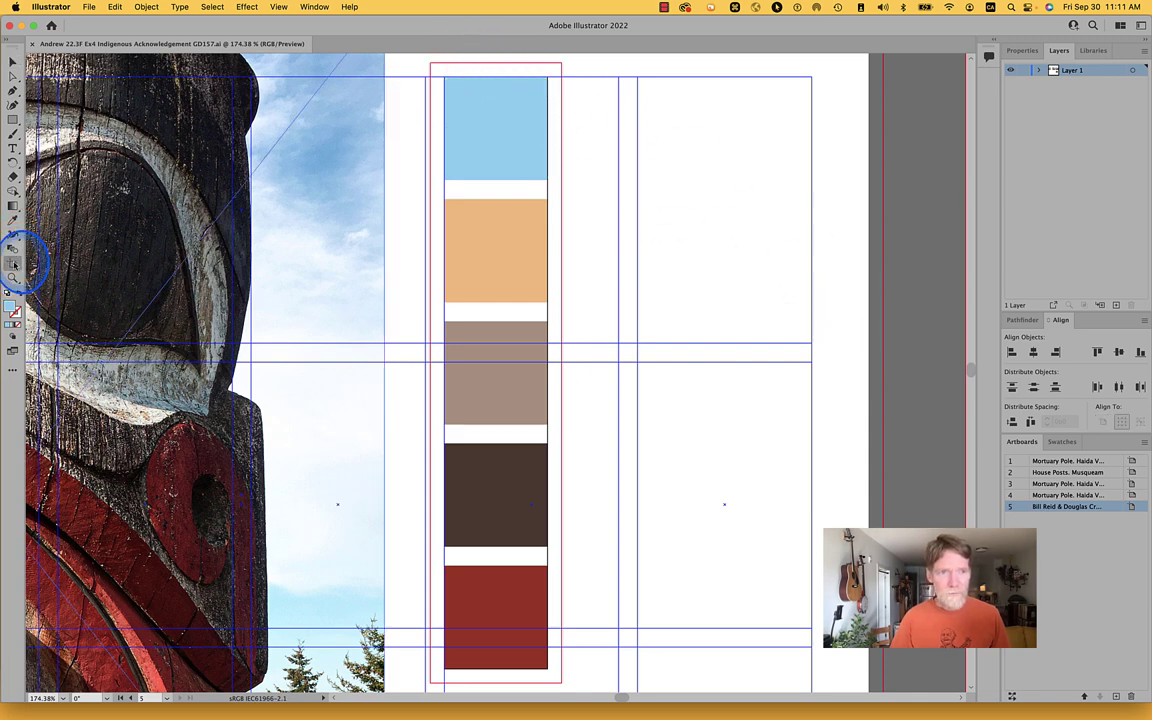
click(455, 75)
drag(455, 75, 914, 110)
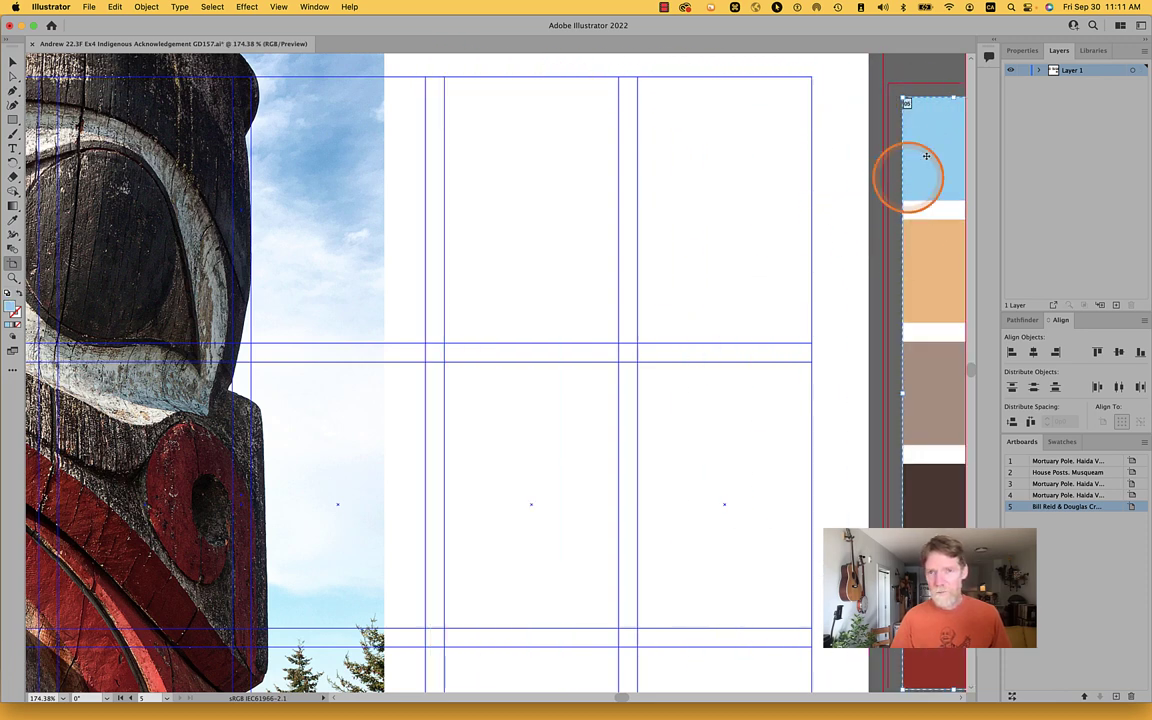
scroll(717, 245, down, 5)
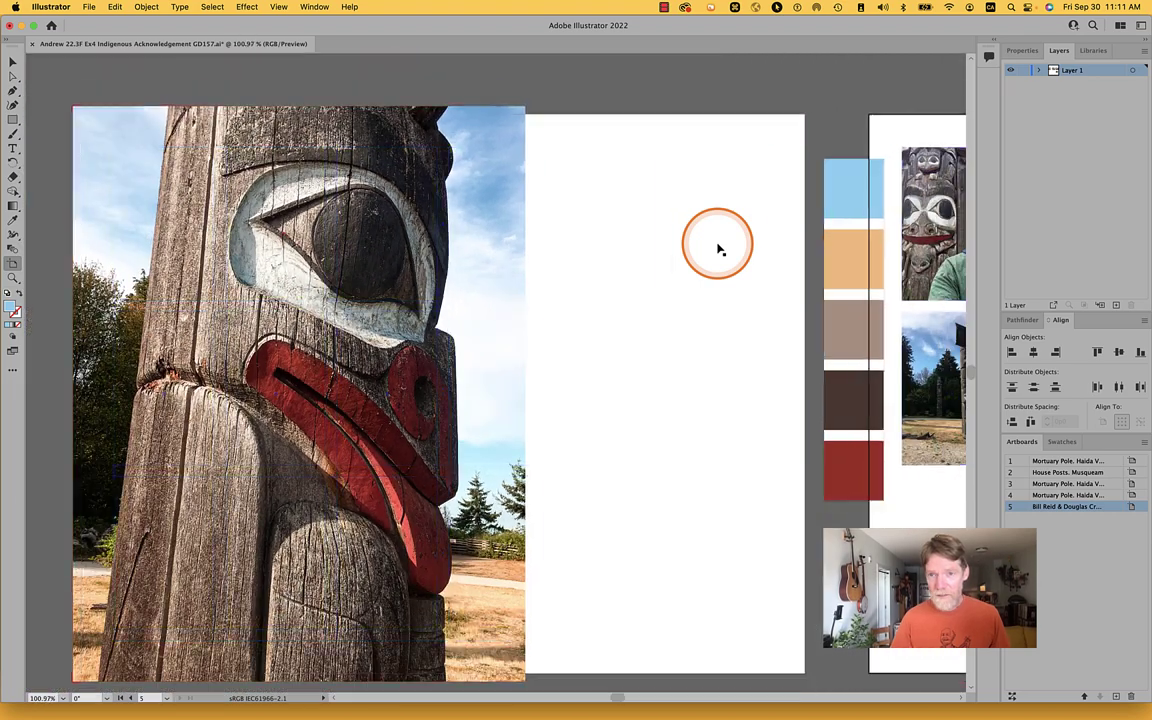
drag(839, 172, 574, 157)
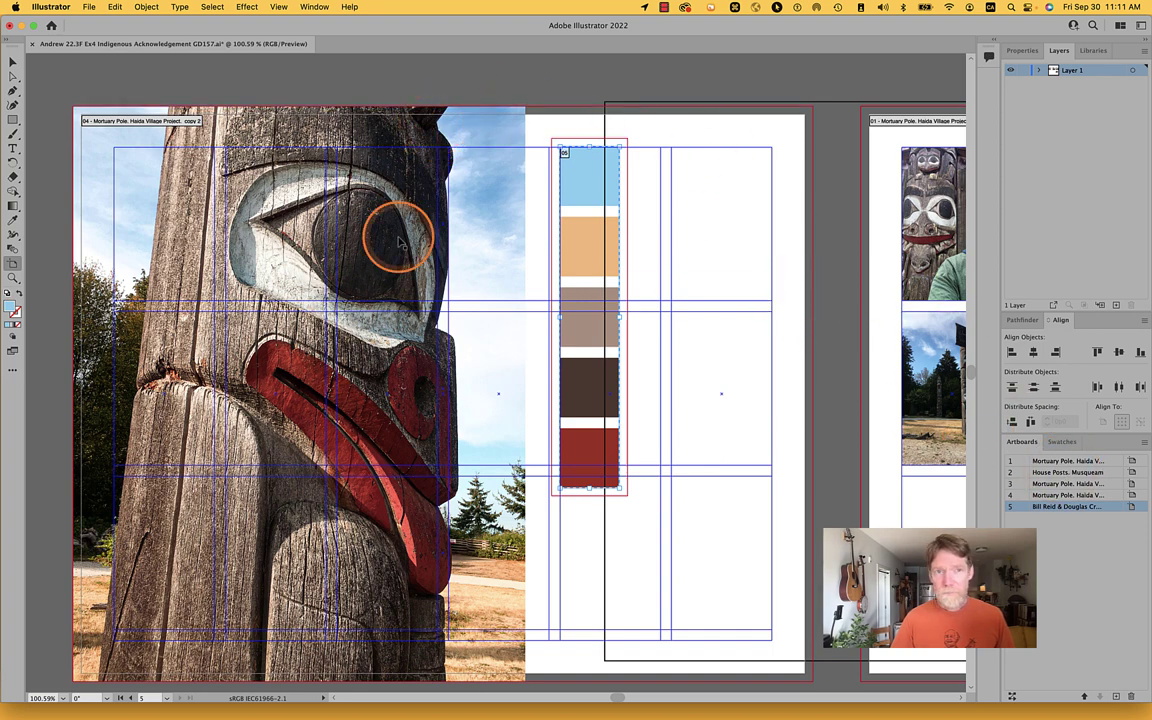
Step: Duplicate artboard 4, the large totem pole page containing the colour swatches
click(150, 158)
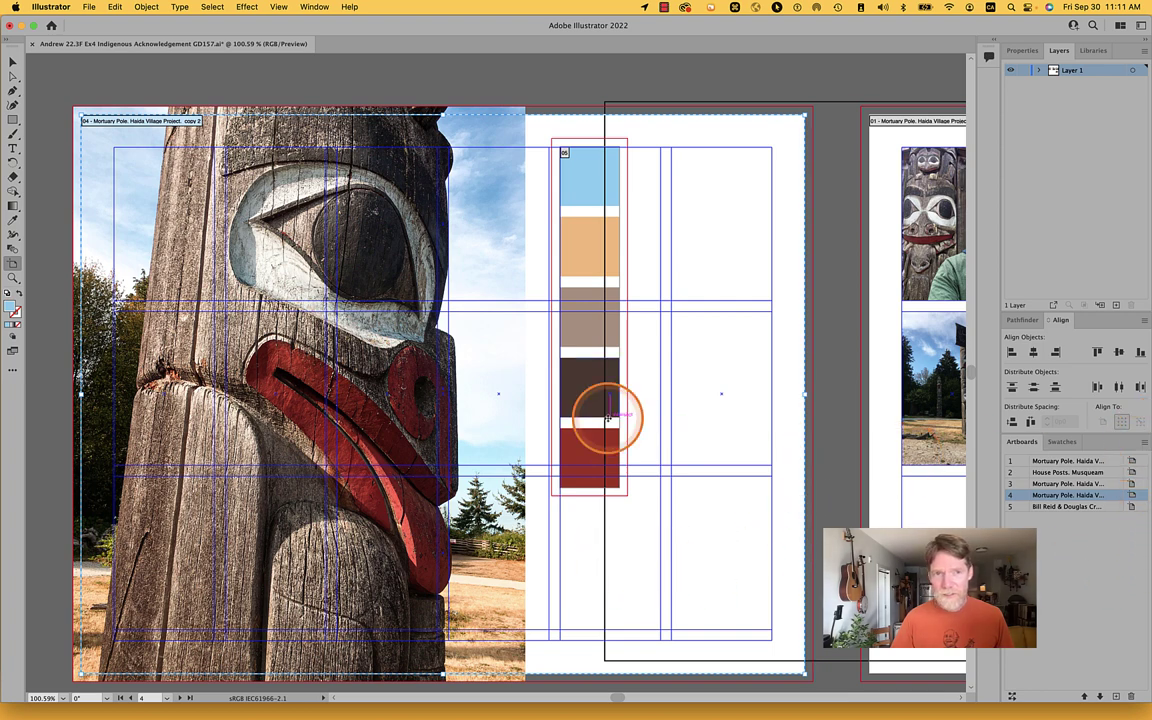
click(12, 264)
double_click(1018, 494)
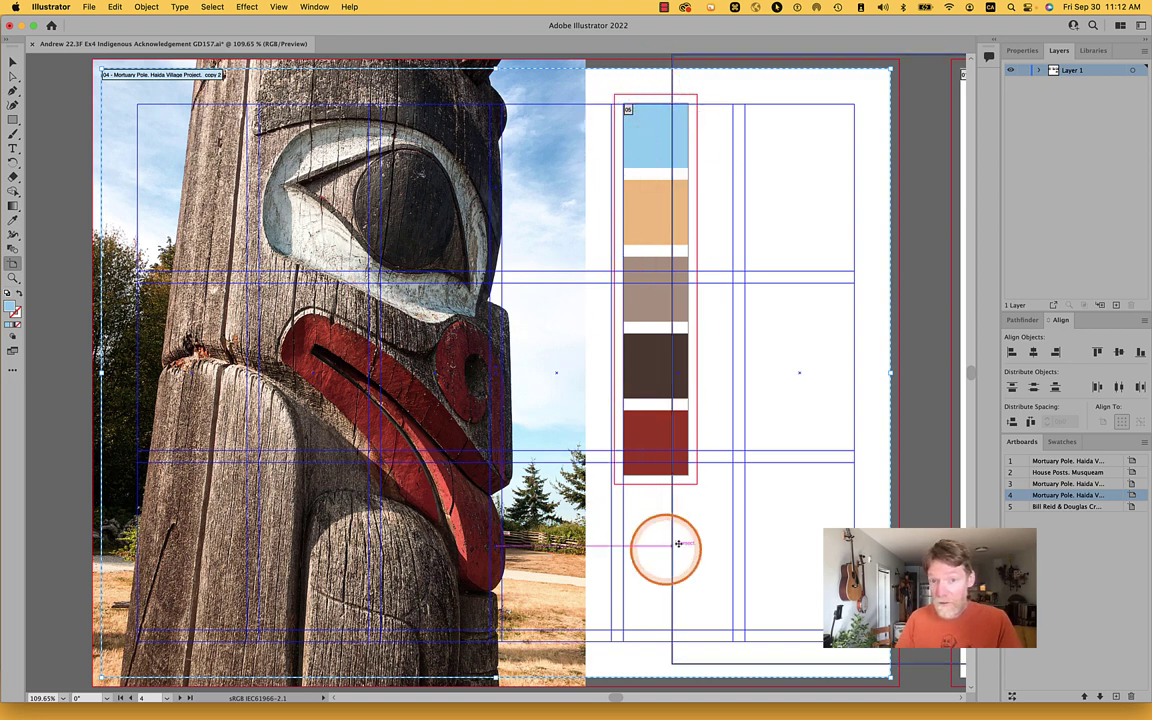
click(1145, 445)
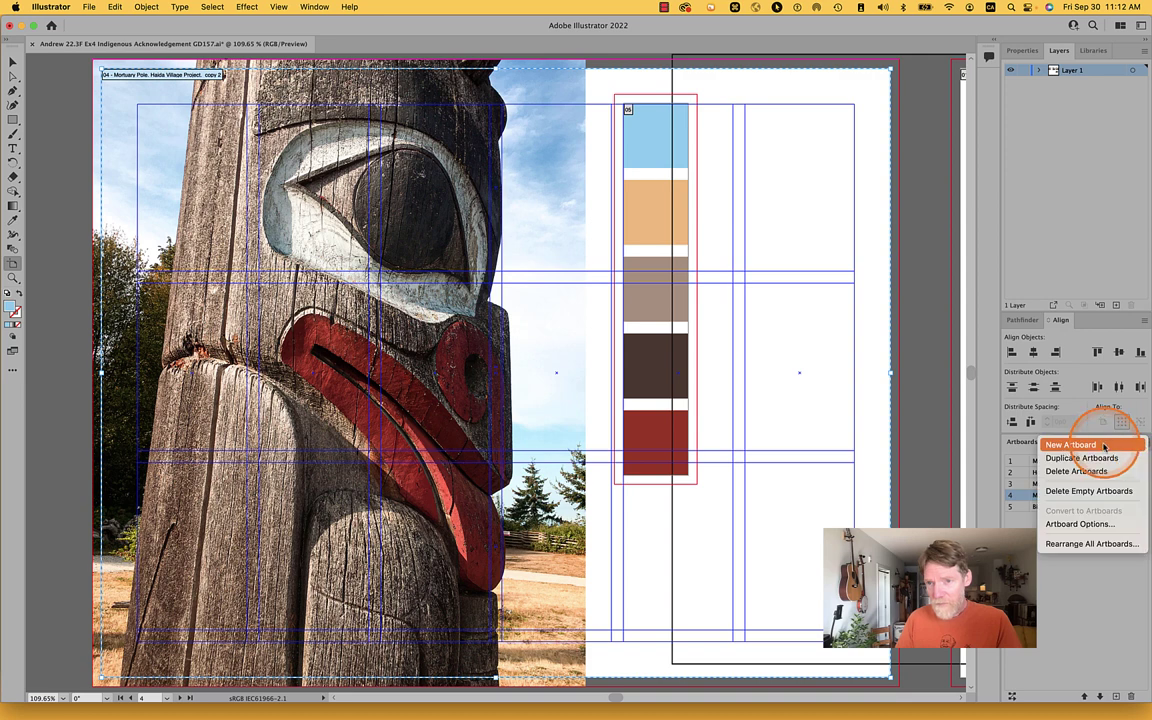
click(1099, 458)
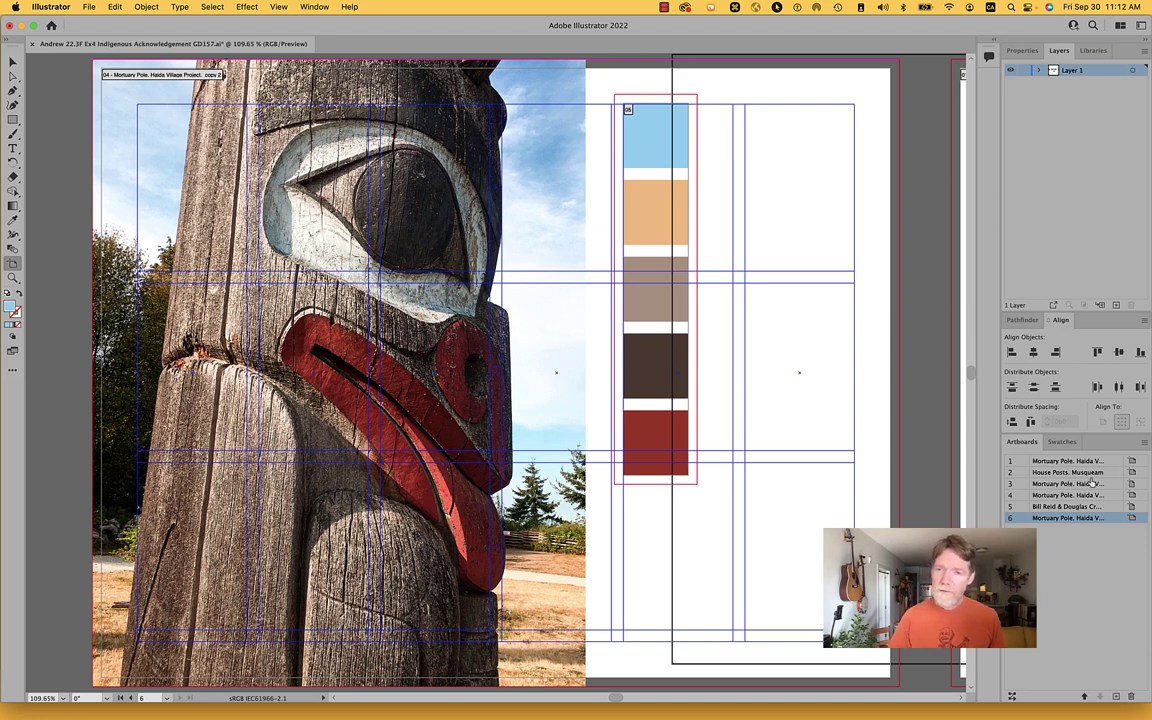
Step: Move the duplicated artboard out of the row, below and to the right of the House Posts artboard, and return to the Selection tool
double_click(1020, 518)
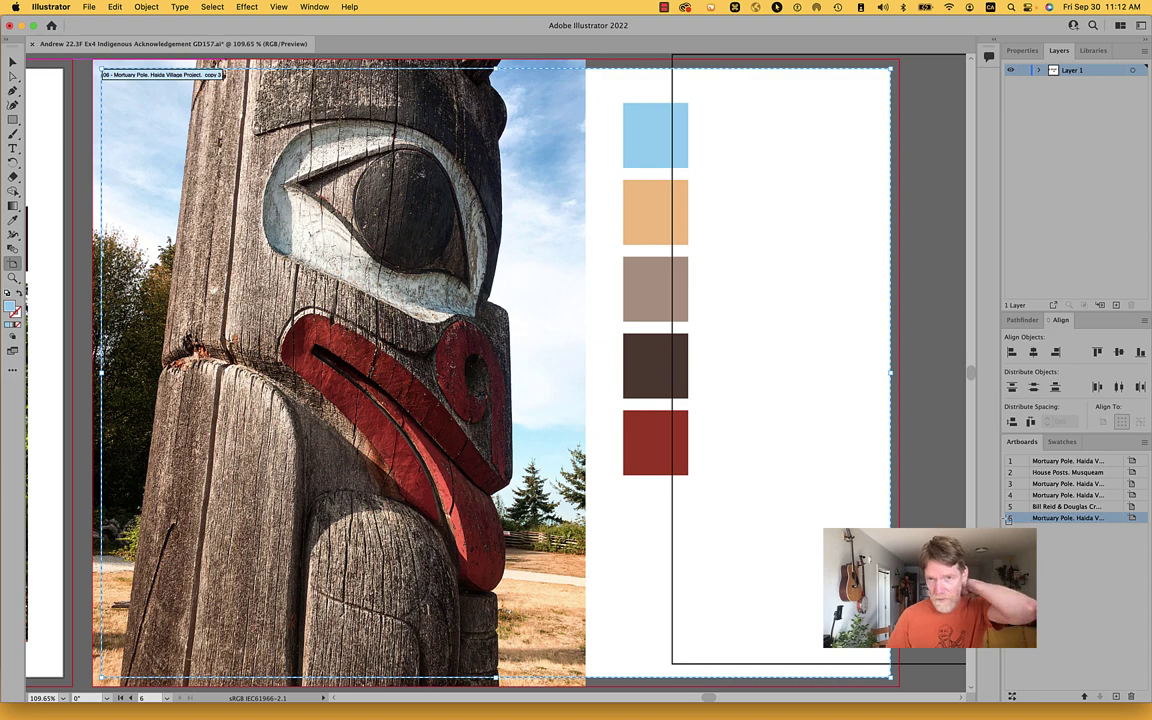
alt+click(766, 429)
alt+click(761, 456)
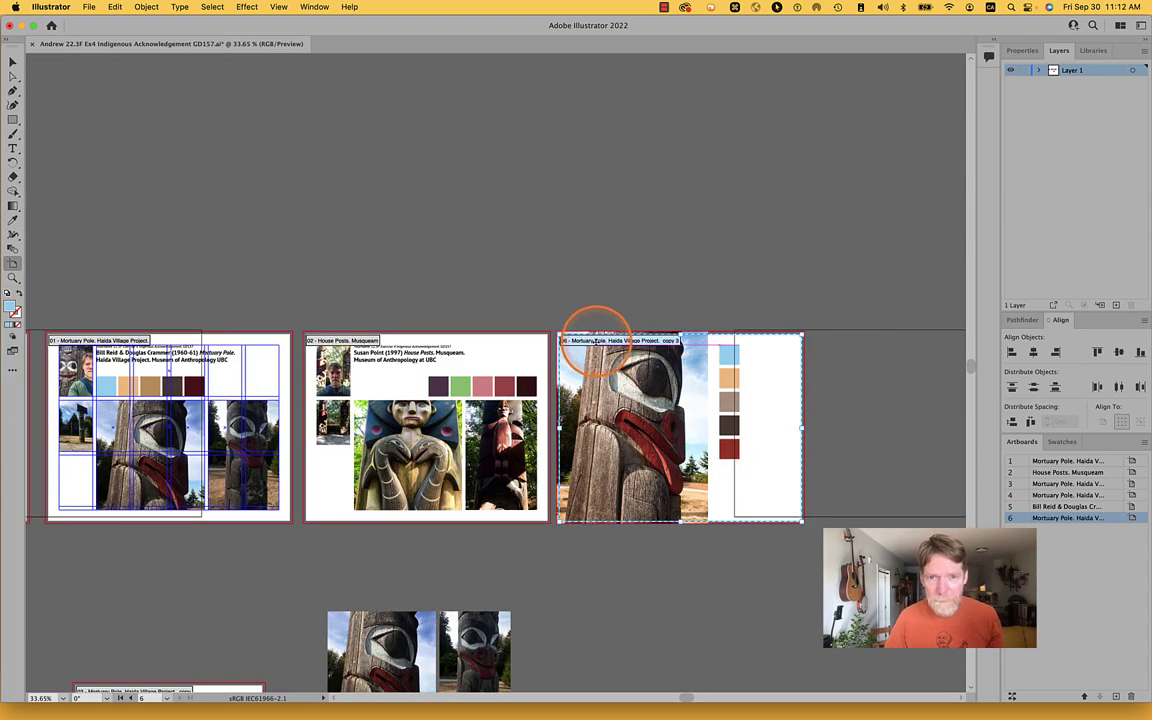
drag(607, 342, 662, 540)
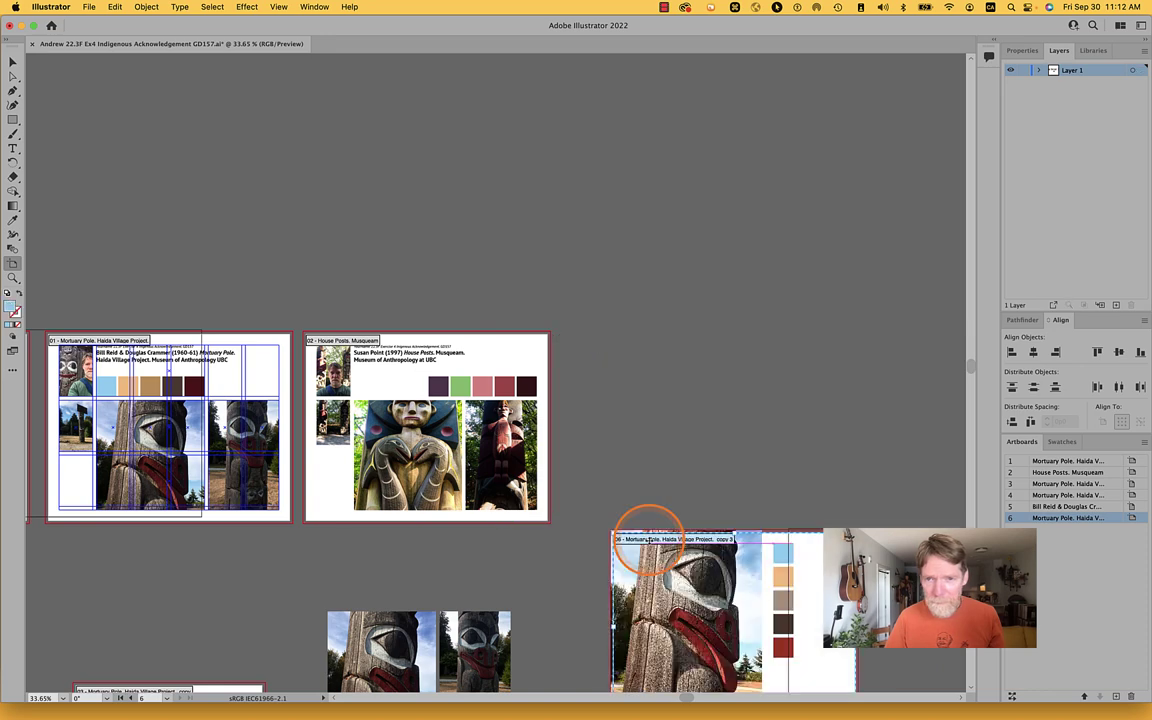
click(803, 478)
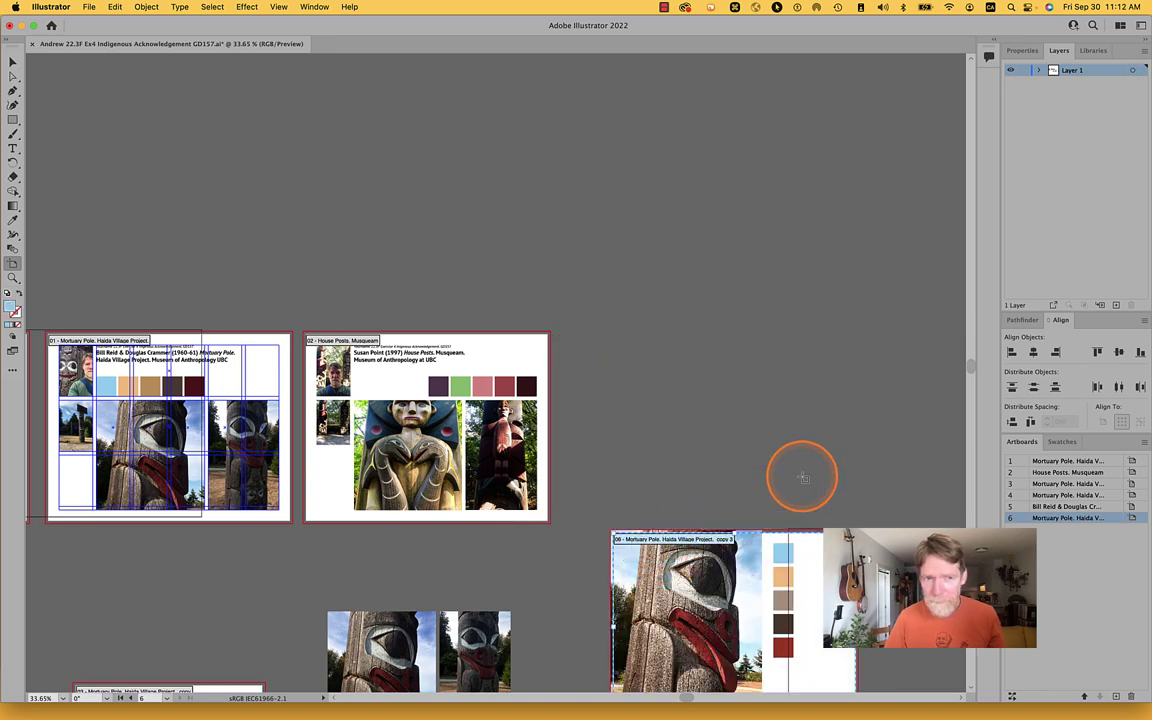
click(13, 62)
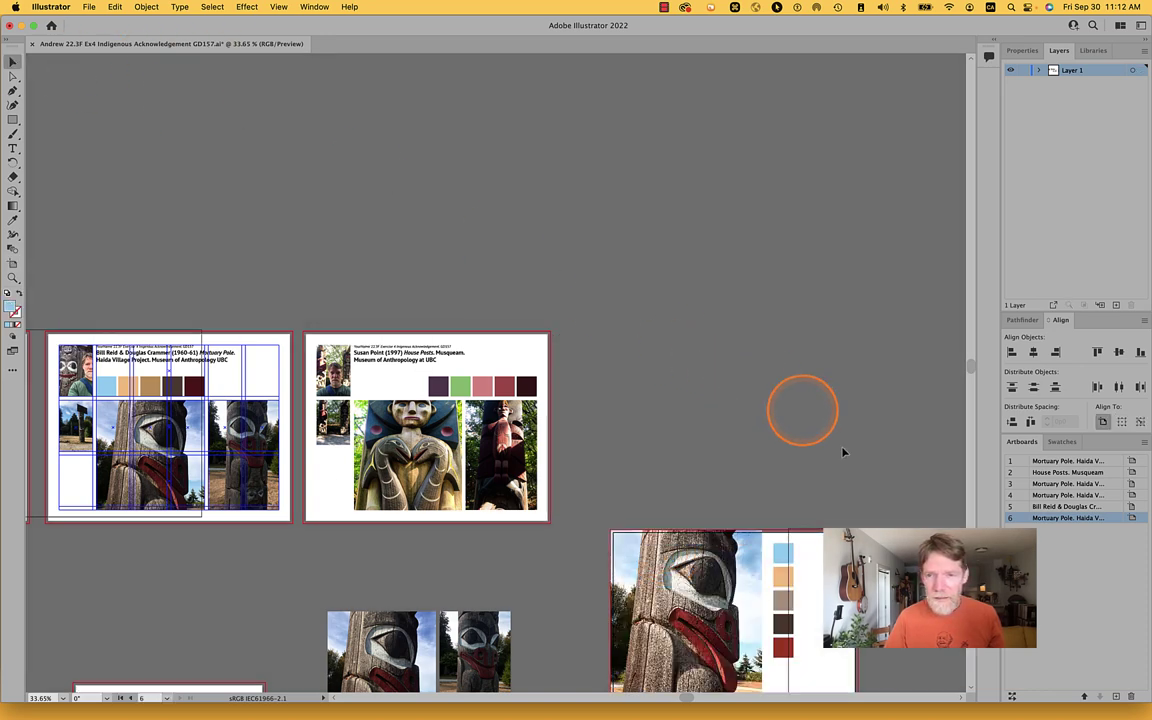
key(super)
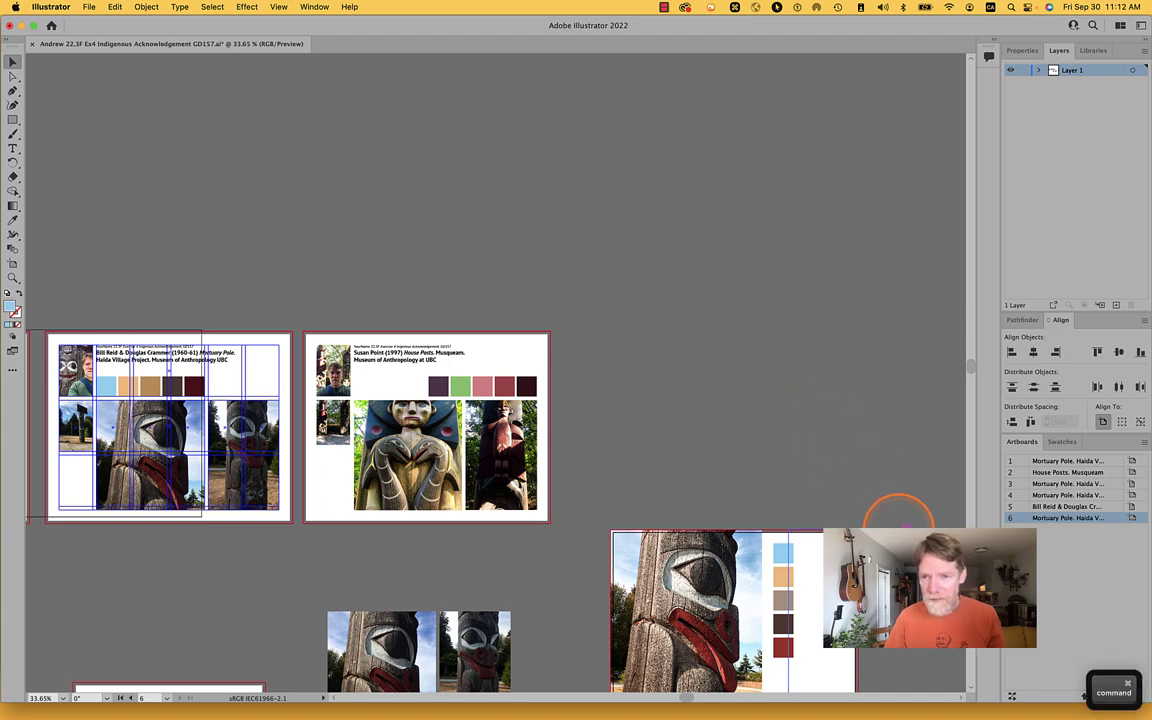
Step: Delete the leftover outline overlapping the swatch side of the duplicated totem pole page and deselect everything
super+click(904, 525)
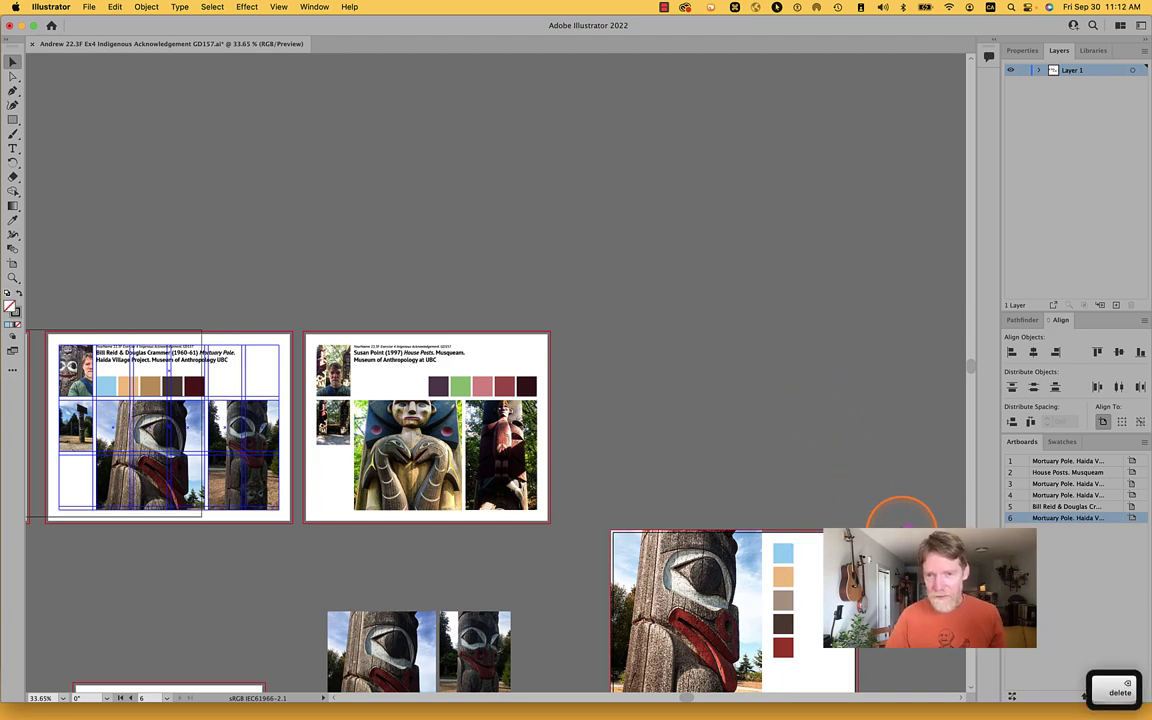
key(space)
drag(905, 496, 858, 304)
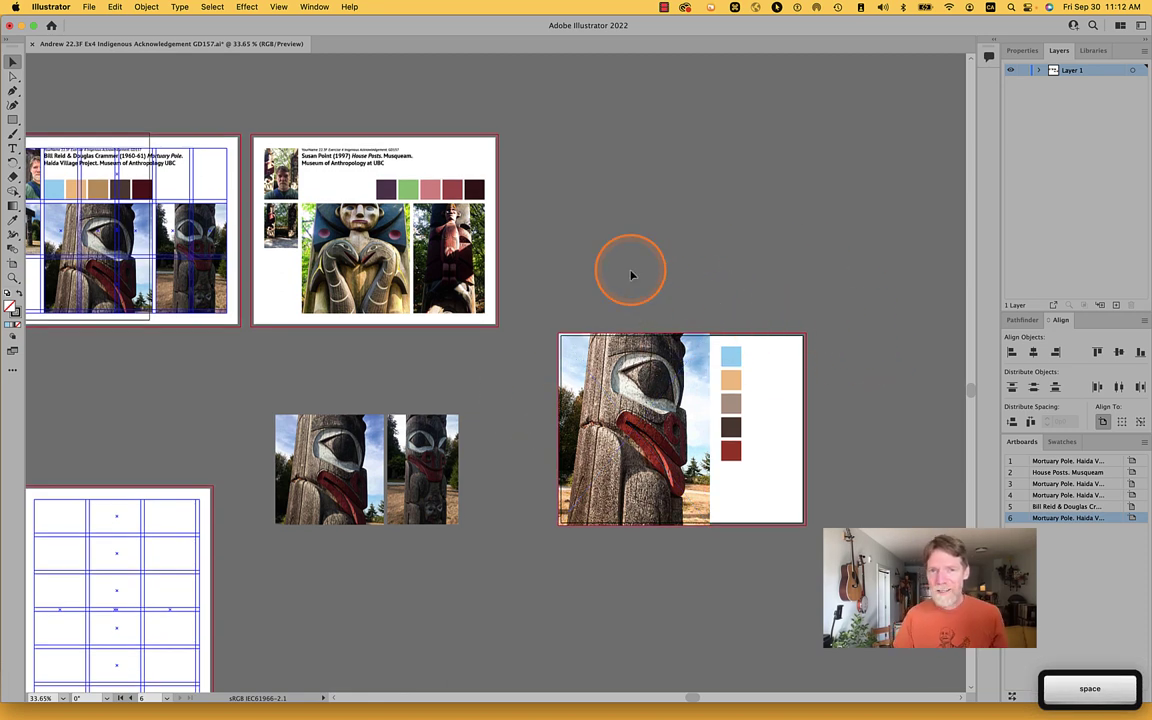
click(643, 358)
scroll(643, 358, up, 5)
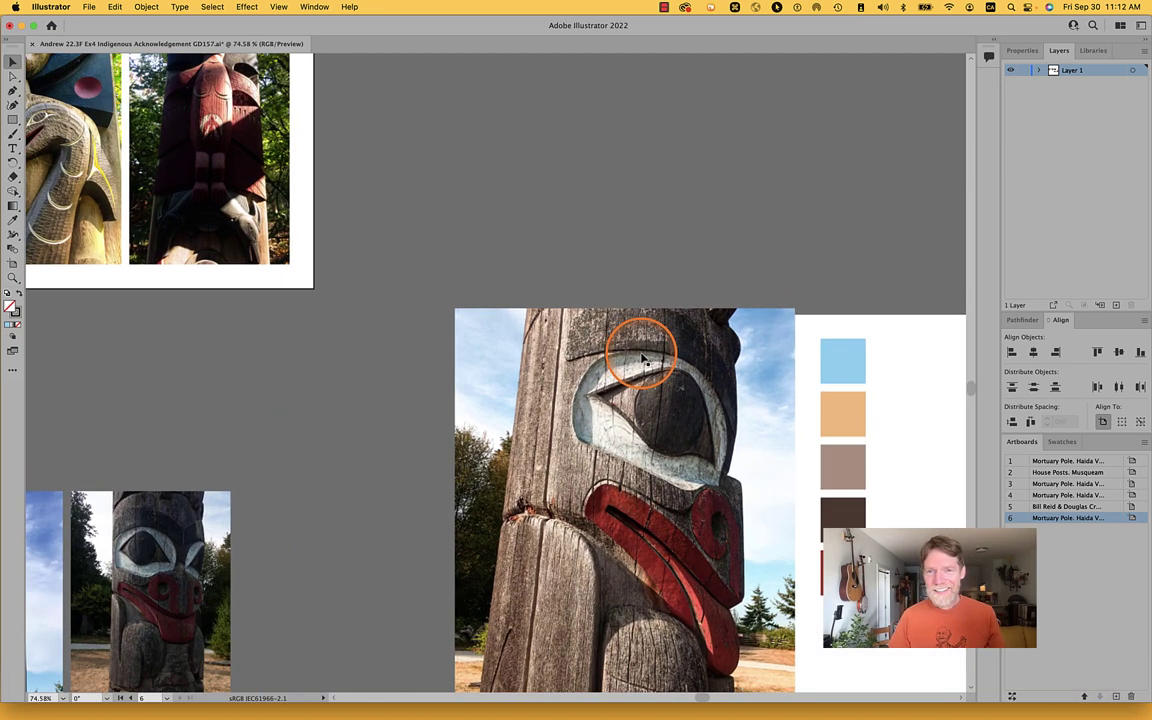
key(space)
drag(649, 354, 463, 223)
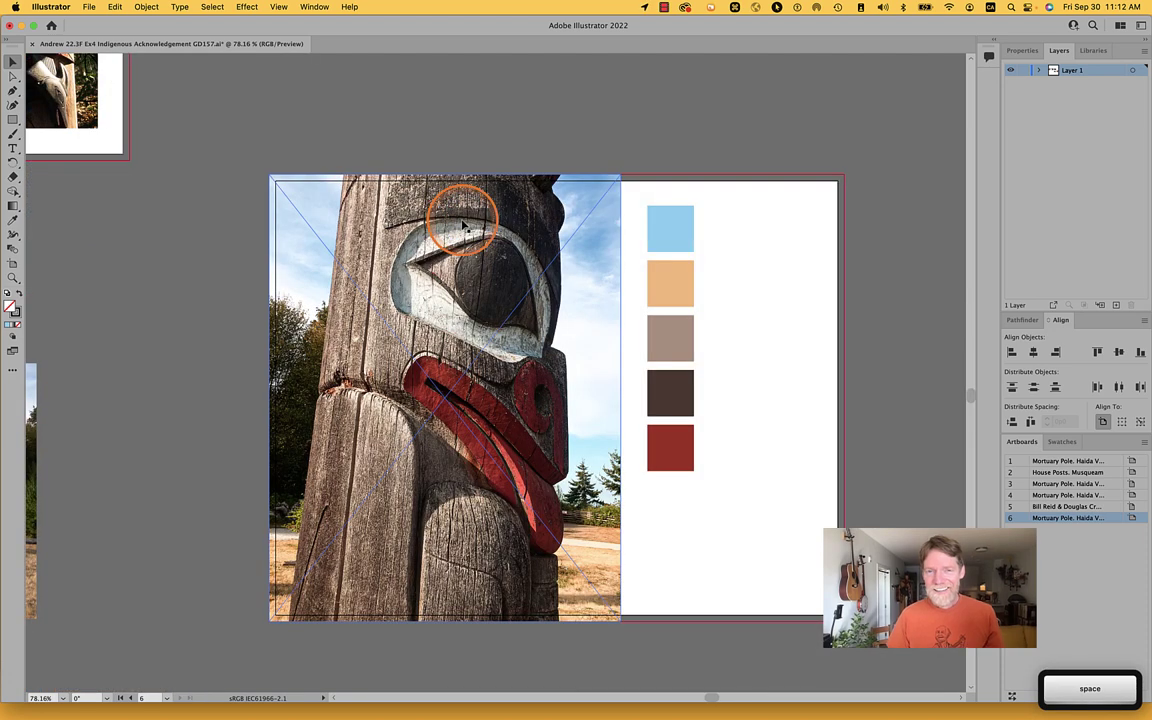
key(super+shift+a)
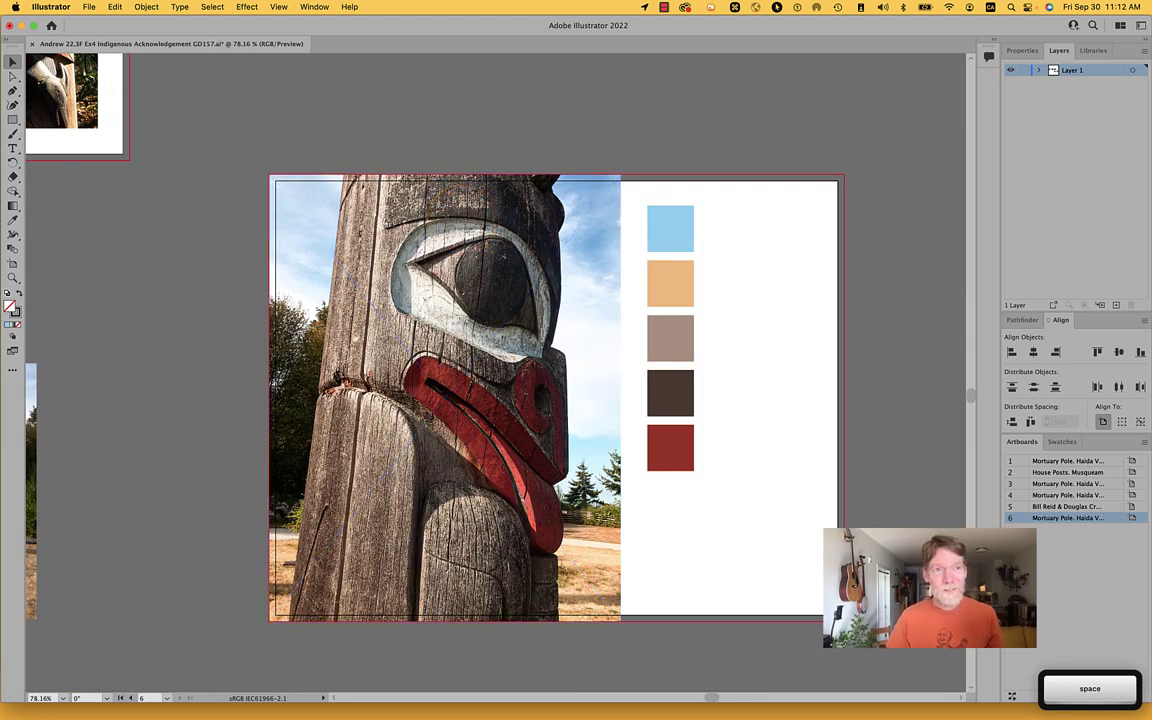
Step: Create a new landscape document from the recent Letter preset, 66 x 51 picas, with one artboard and 0p9 bleeds
click(52, 27)
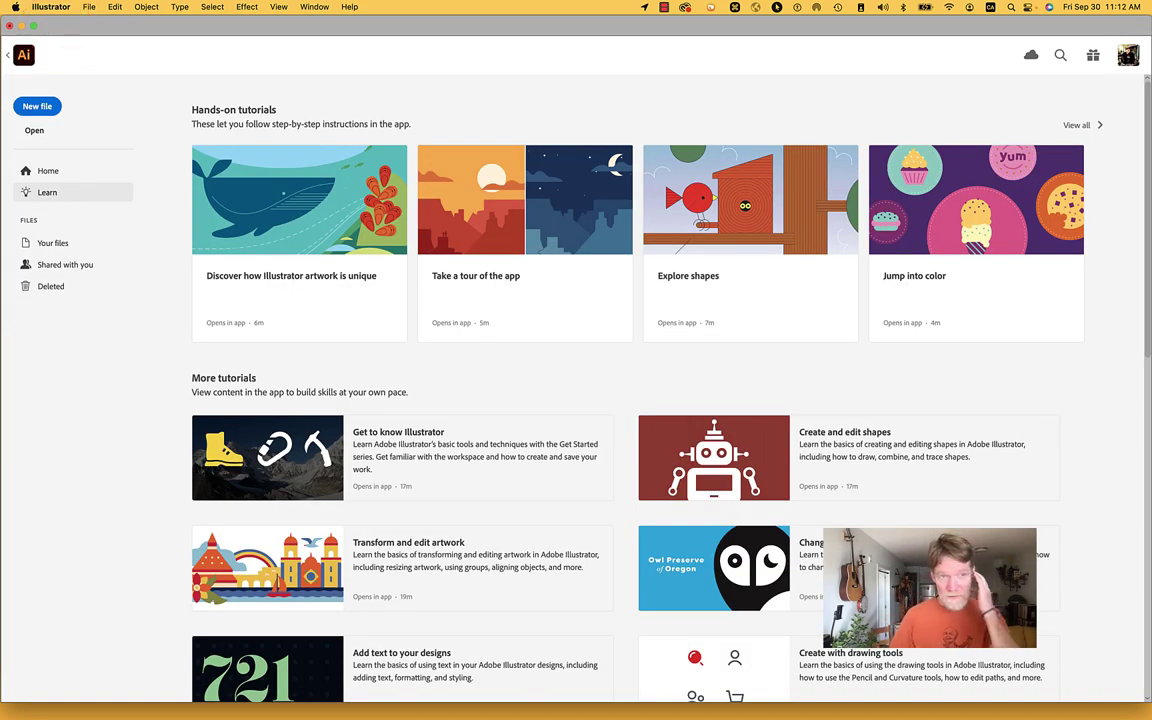
click(42, 110)
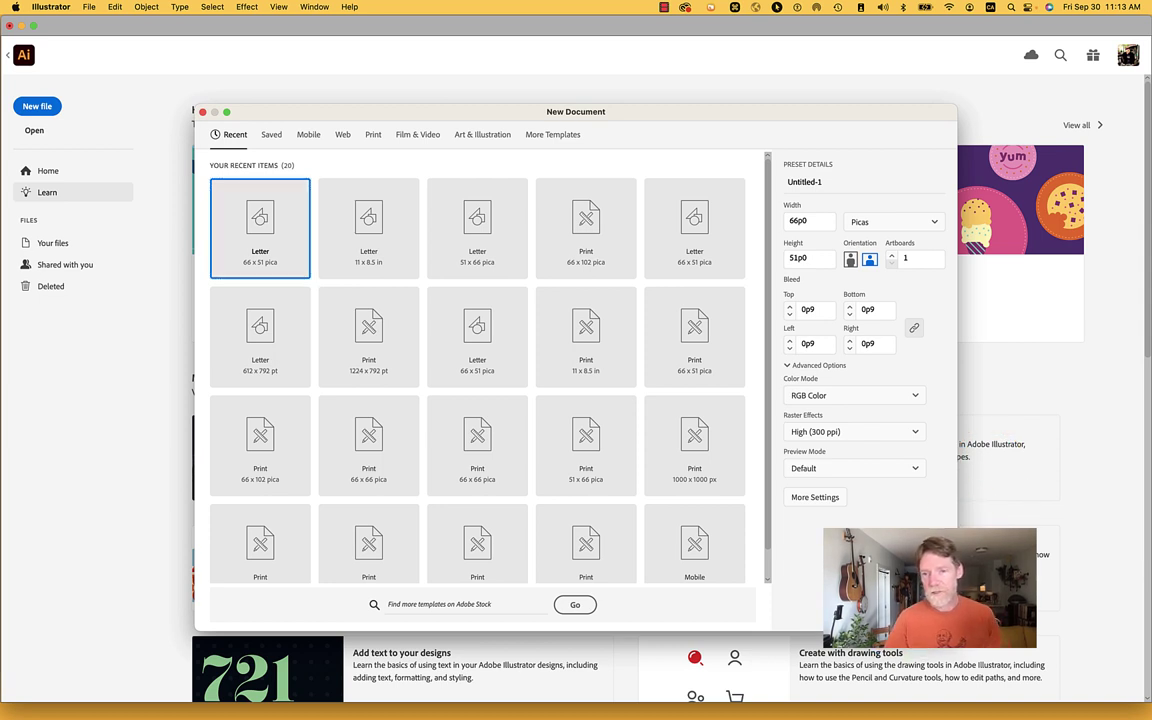
key(Escape)
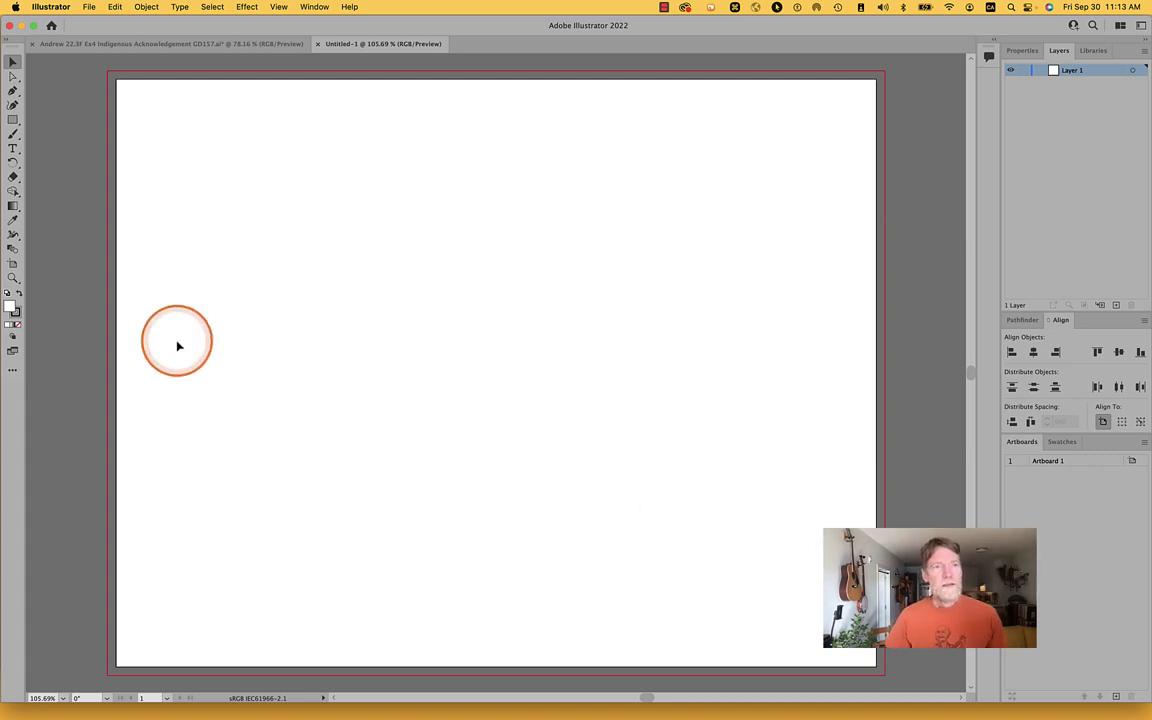
Step: Start placing an image and browse to the Susan Point house posts folder inside the 4 Selections Images folder
click(89, 7)
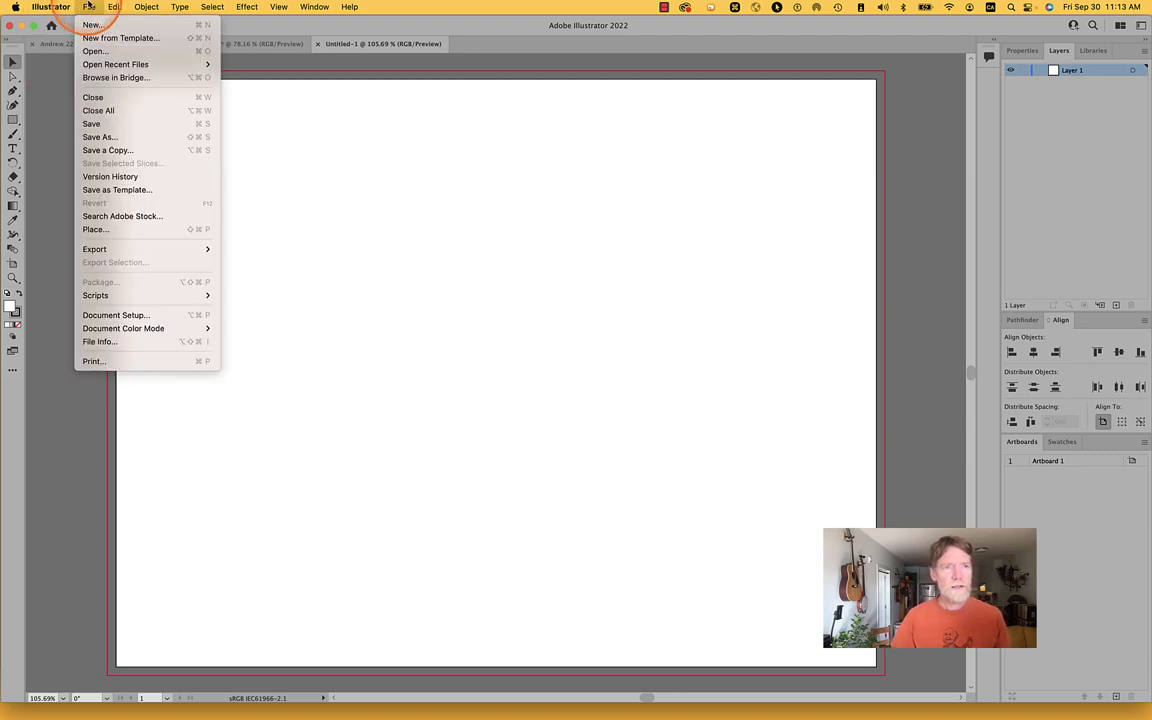
click(103, 229)
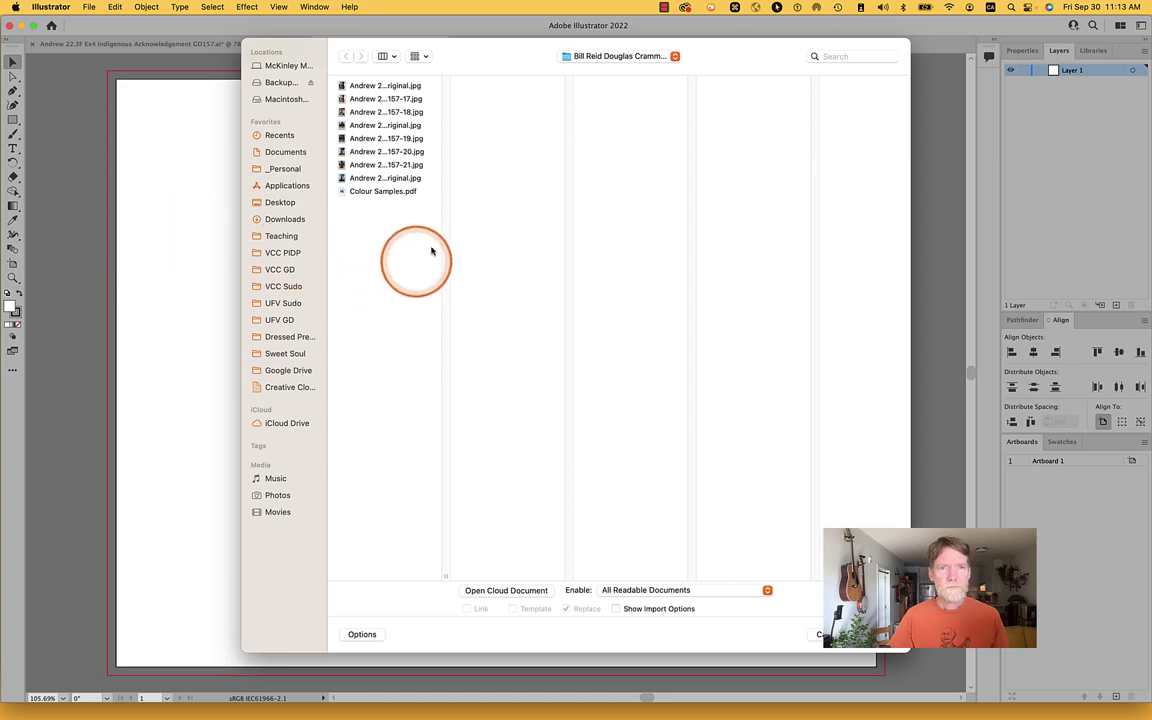
mouse_move(604, 57)
mouse_down()
mouse_move(620, 57)
mouse_move(604, 73)
mouse_up()
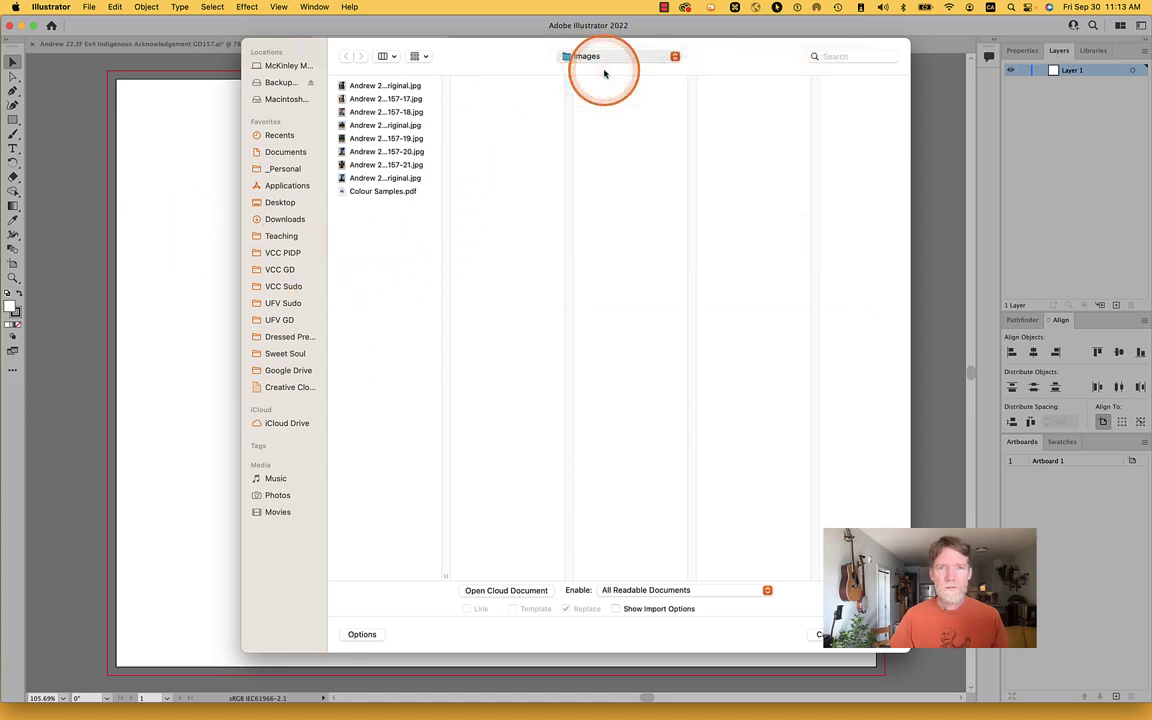
click(817, 100)
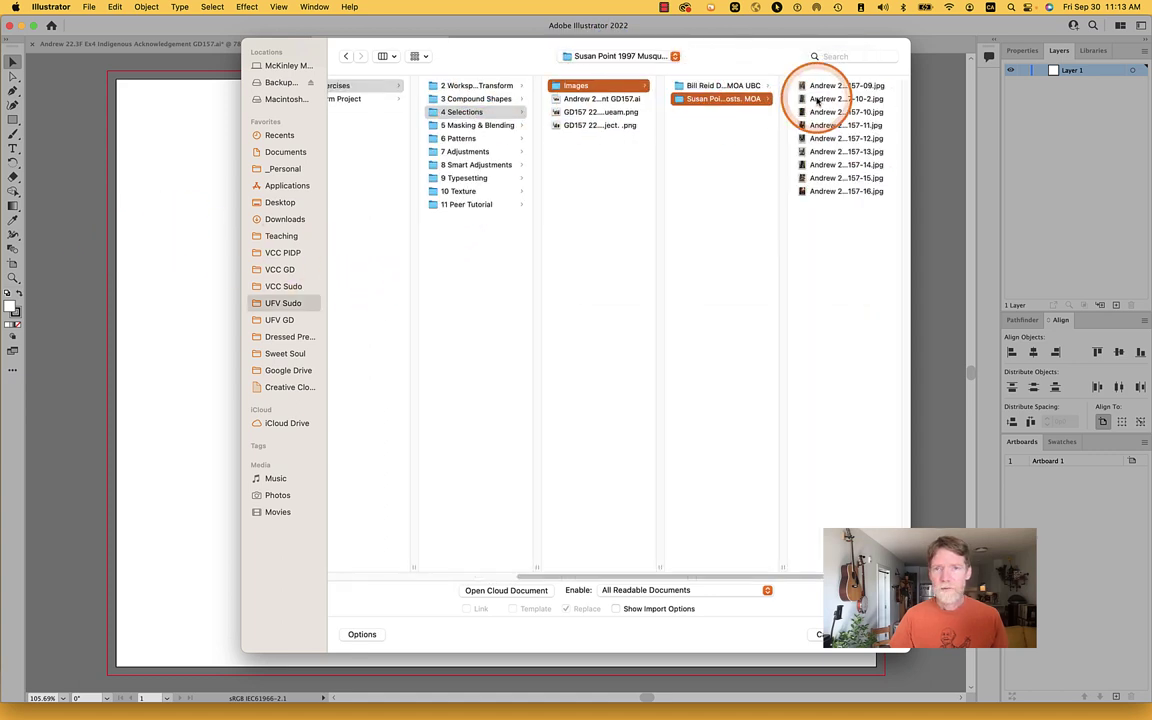
Step: Look through the house post photos GD157-09 to GD157-16 in the folder to compare them
click(835, 86)
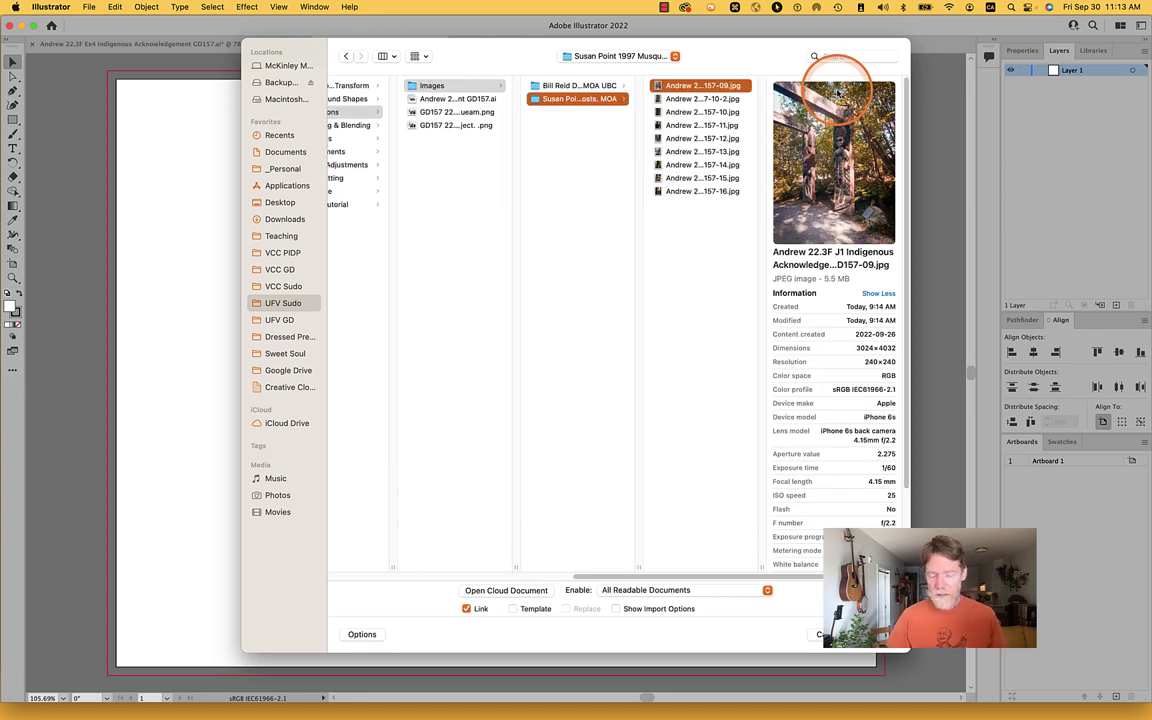
key(Down)
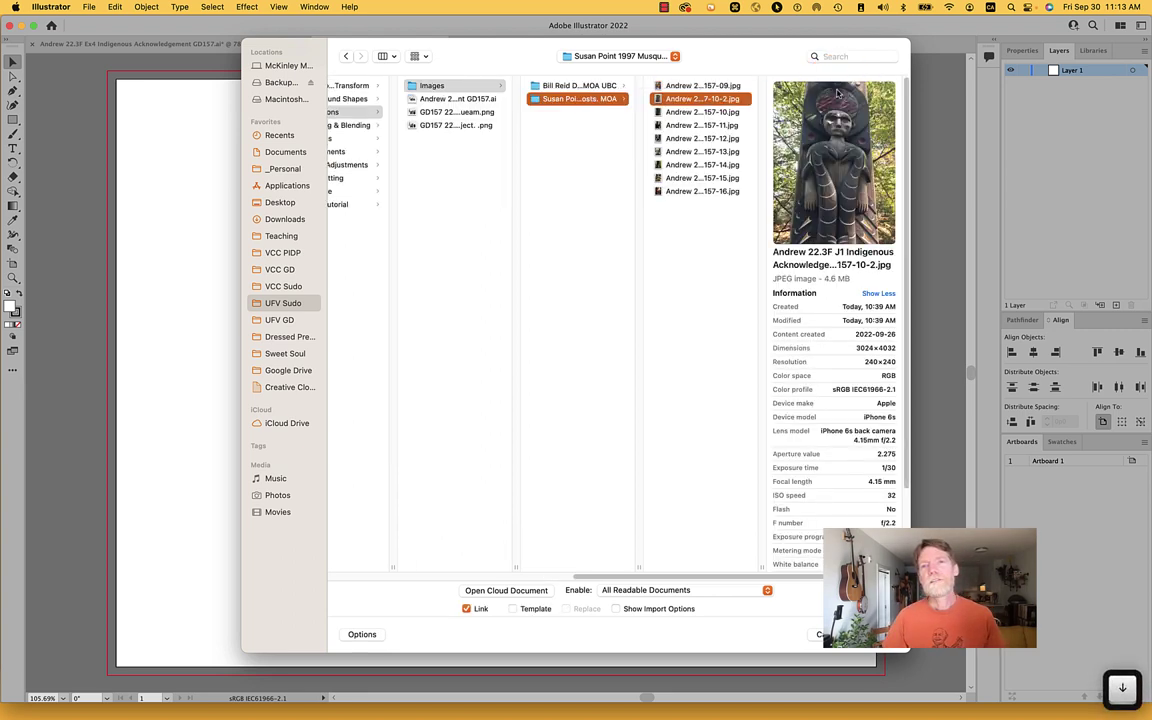
key(Down)
key(Down)
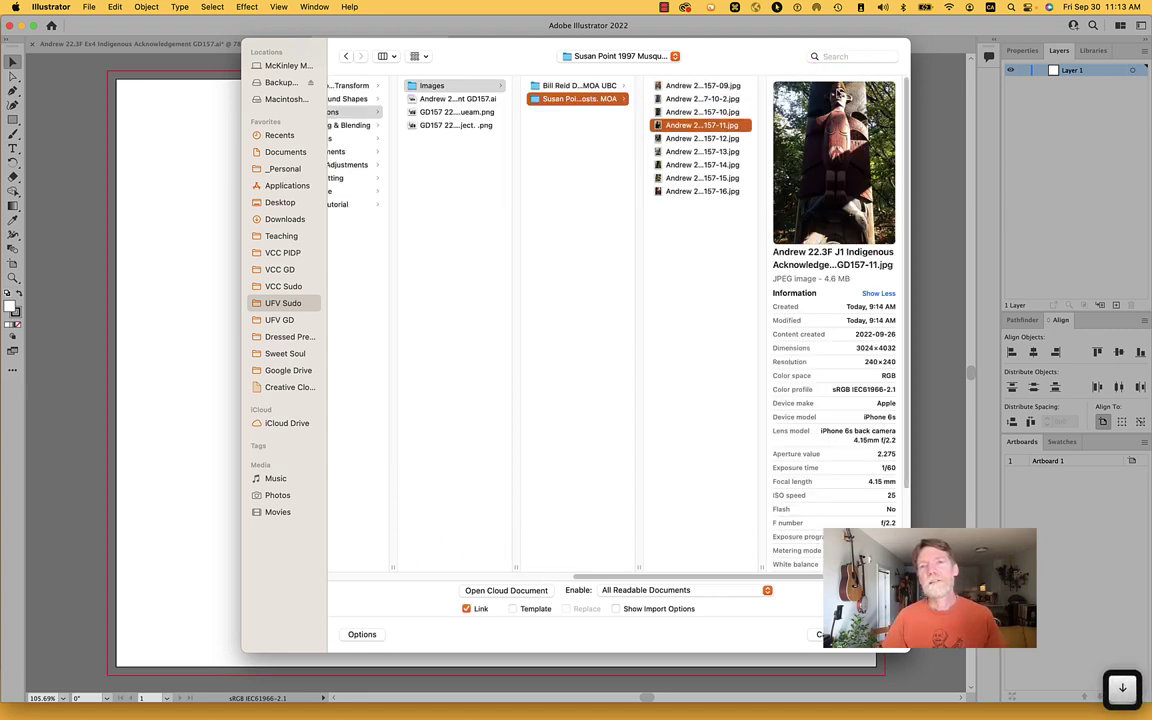
key(Down)
key(Down)
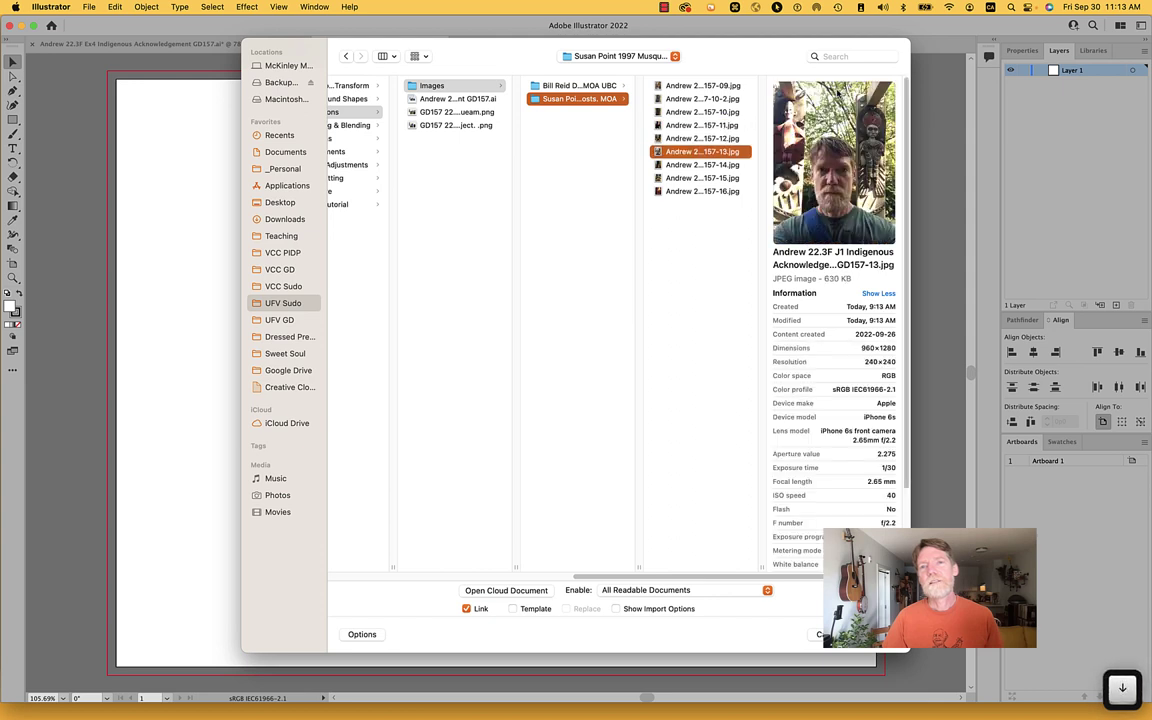
key(Down)
key(Down)
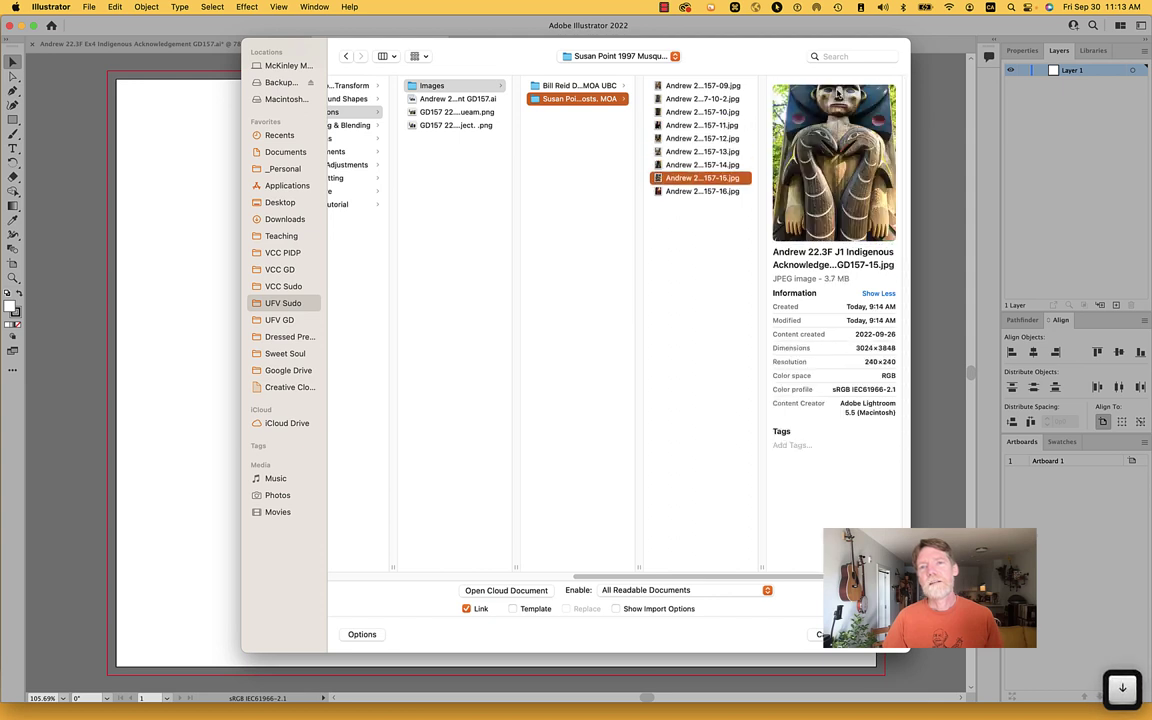
key(Down)
key(Up)
key(Down)
key(Up)
key(Up)
key(Up)
key(Up)
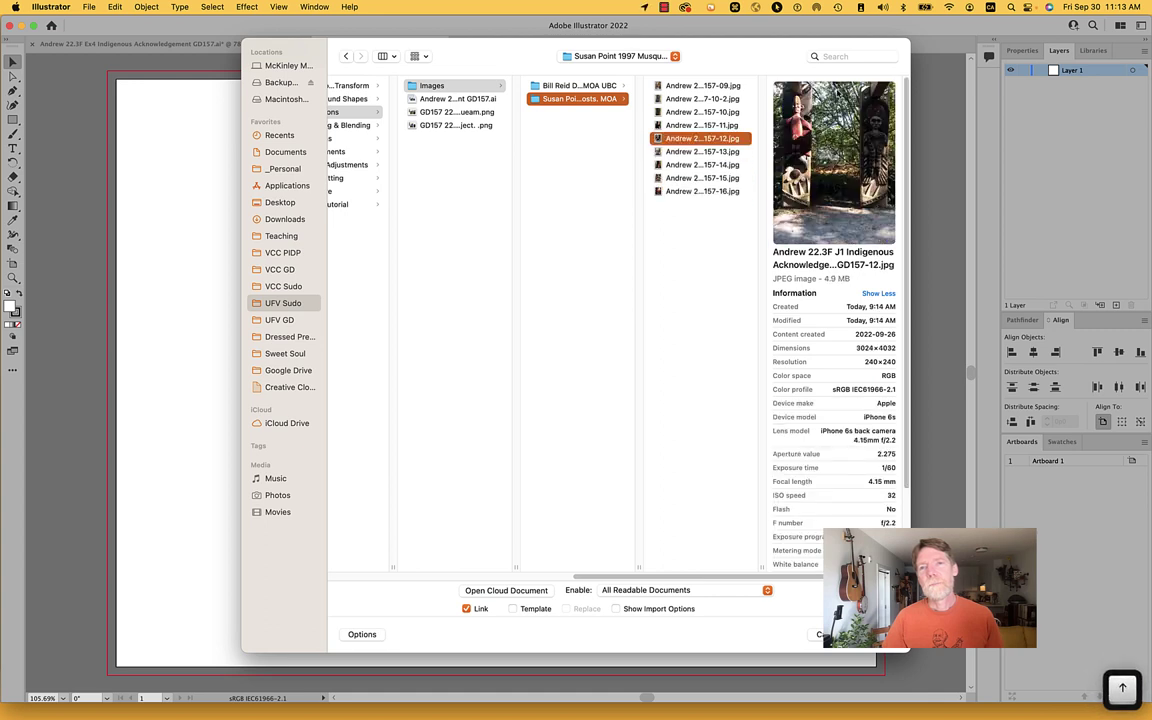
key(Up)
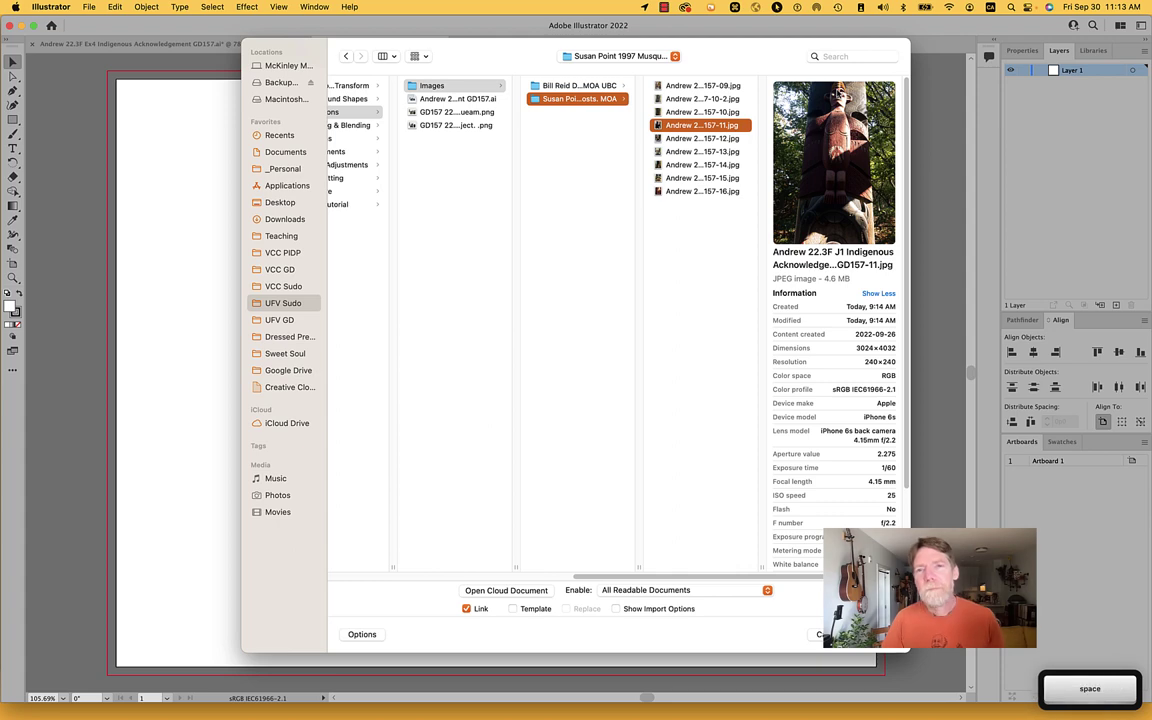
Step: Preview GD157-11.jpg enlarged, compare it with the other photos, and select and preview GD157-15.jpg
key(space)
key(space)
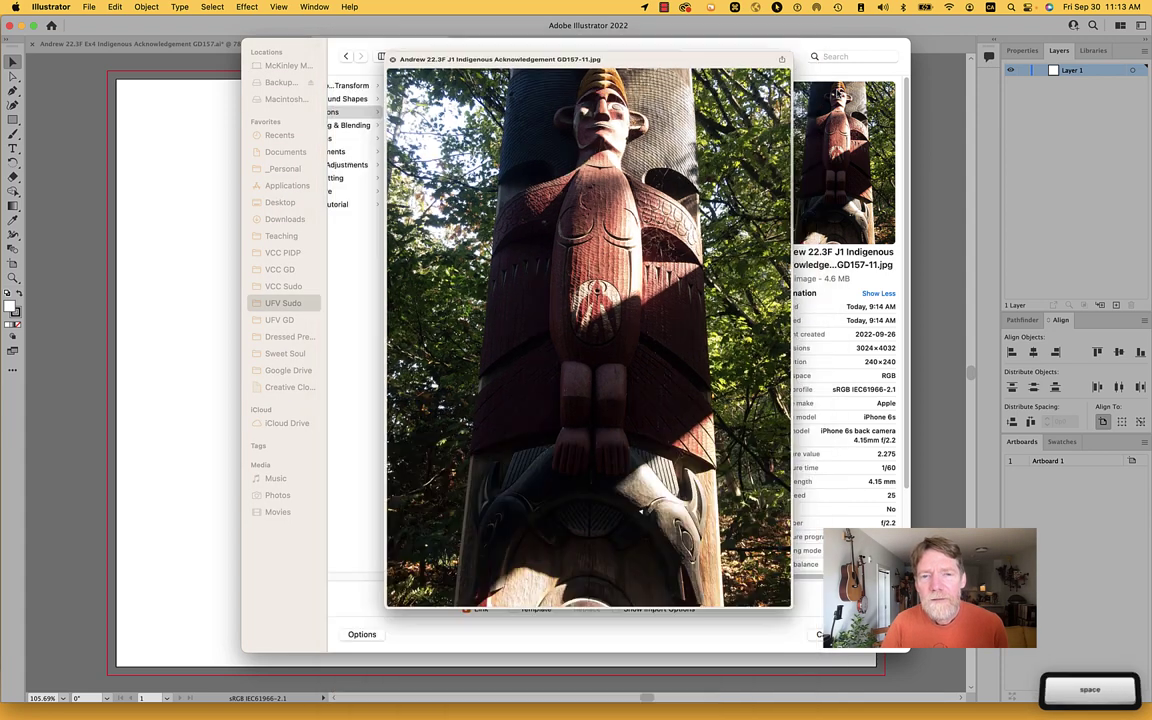
key(Down)
key(Down)
key(Down)
key(Down)
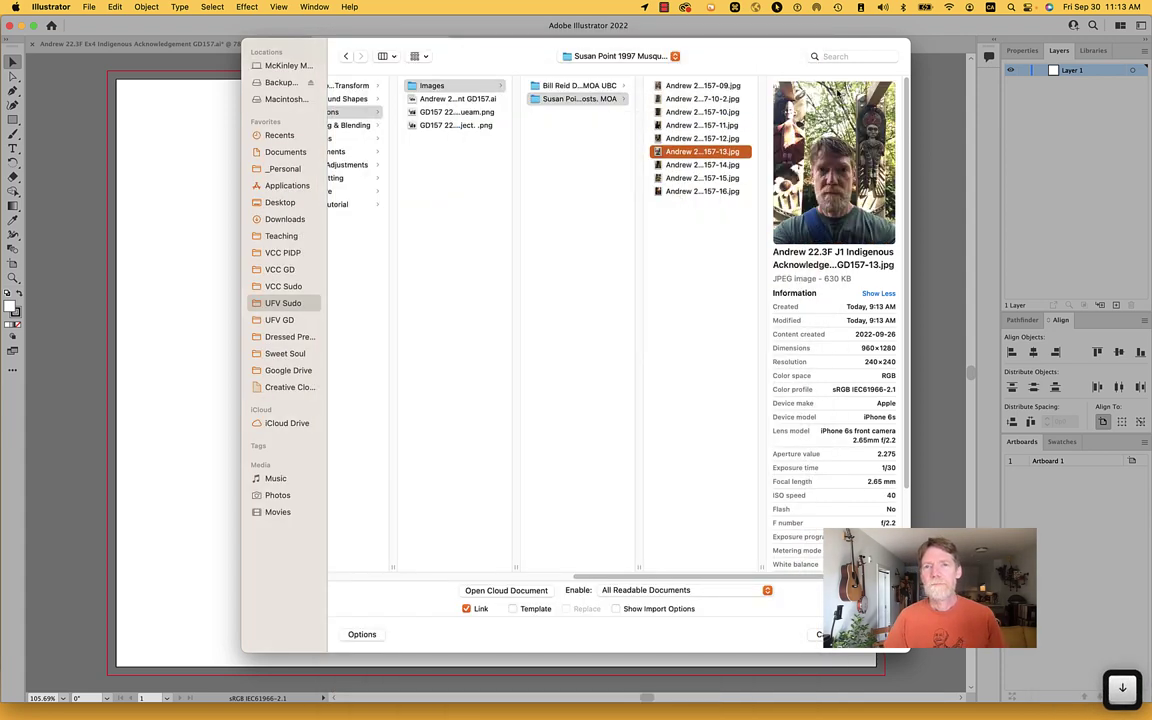
key(Up)
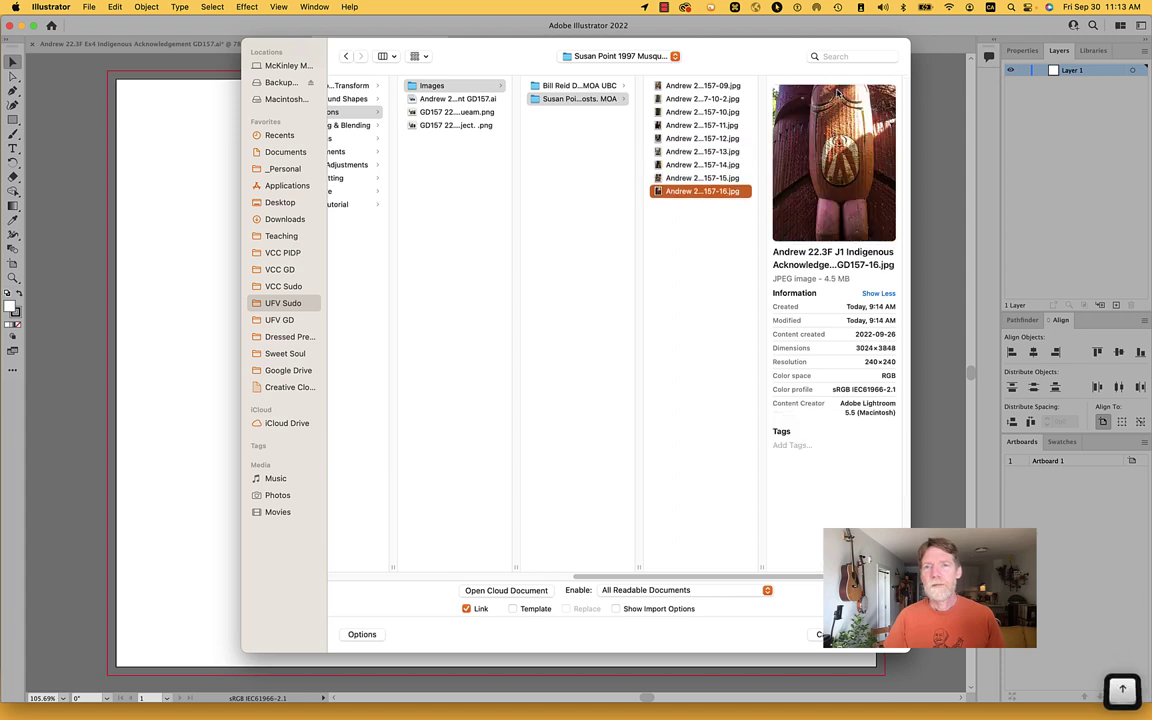
key(Down)
key(space)
key(space)
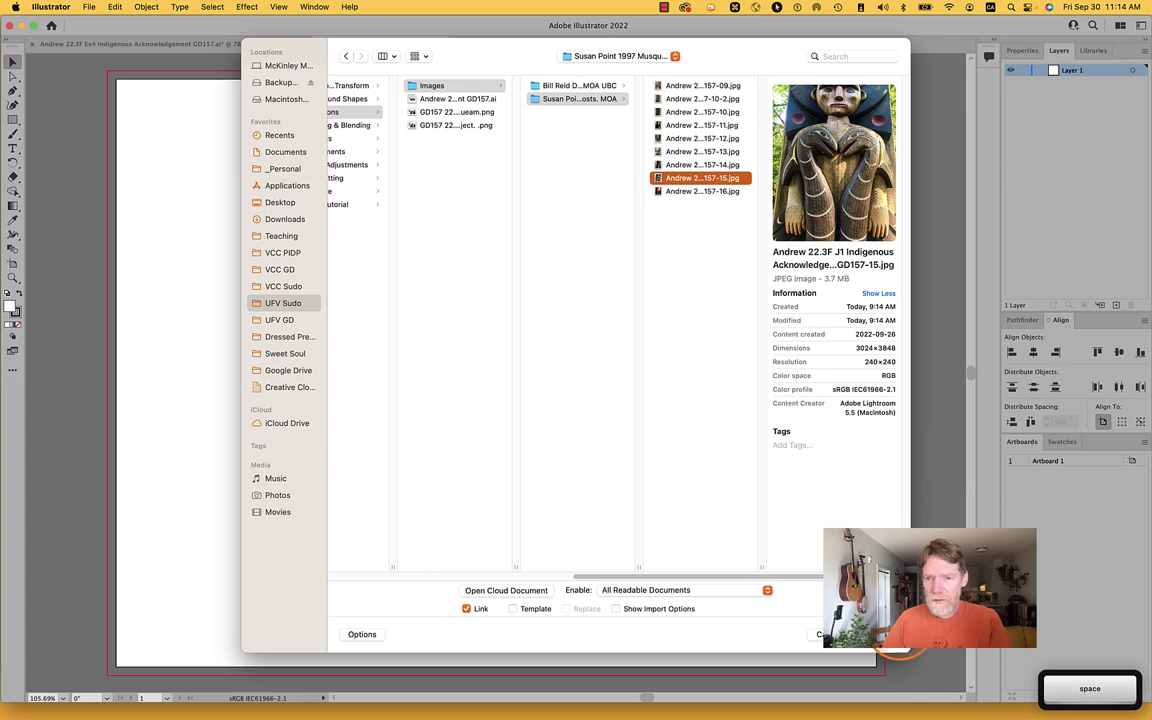
Step: Place the photo GD157-15.jpg on the new artboard as a linked image at its original size
click(872, 634)
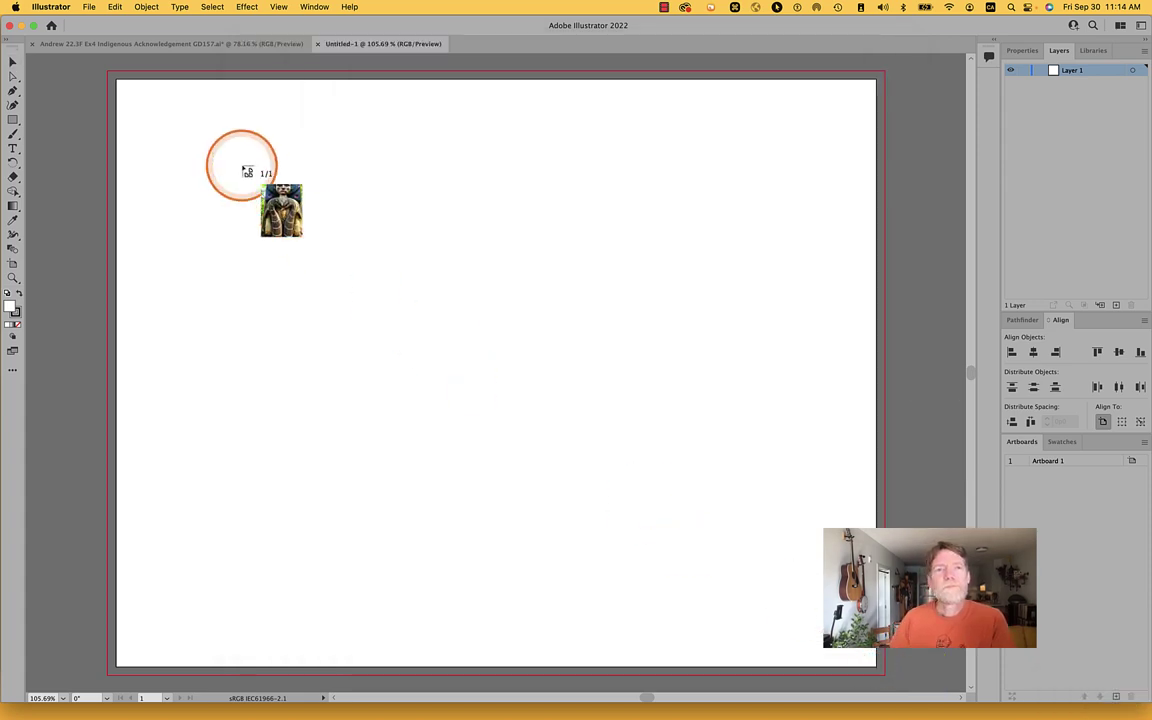
click(145, 135)
scroll(481, 295, down, 4)
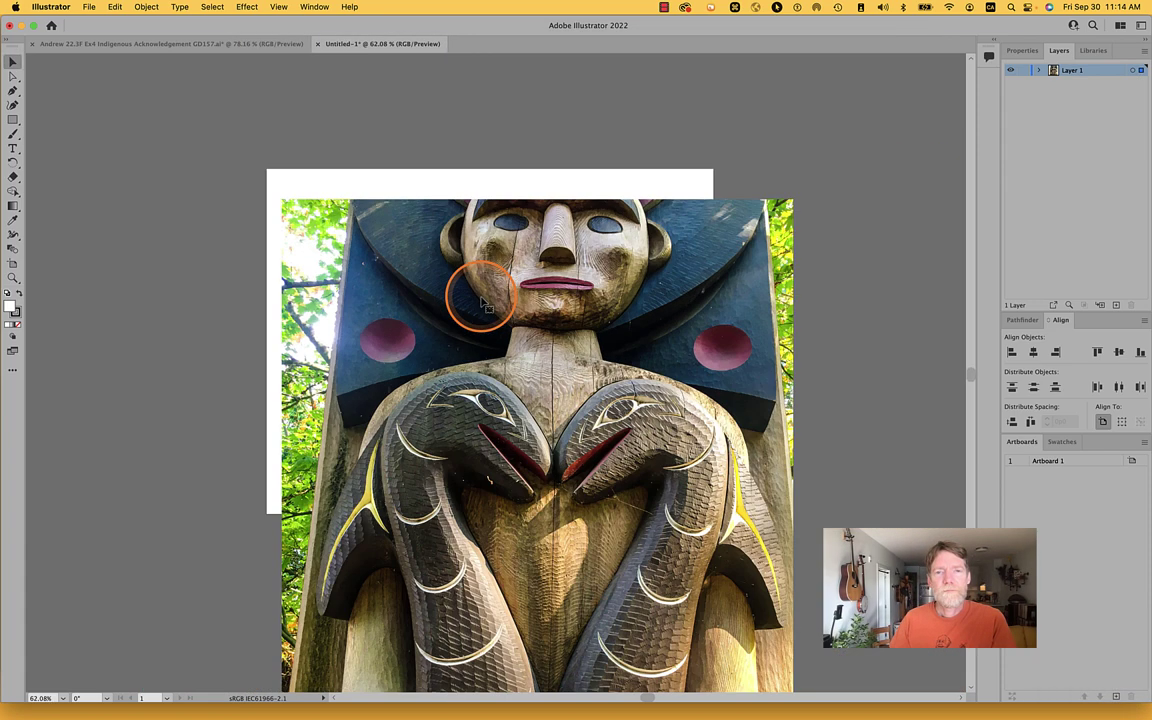
Step: Scale the placed house post photo proportionally to span the full bleed height, aligned with the artboard's upper-left bleed corner
drag(528, 322, 517, 307)
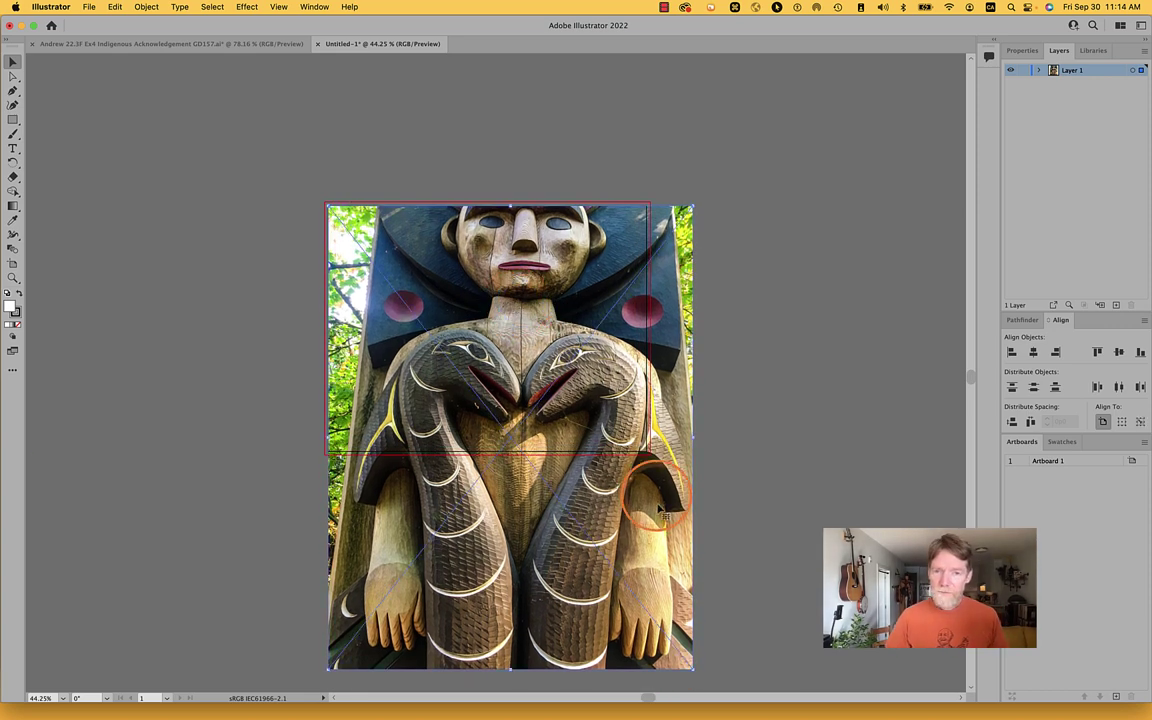
drag(694, 670, 526, 460)
drag(329, 206, 324, 199)
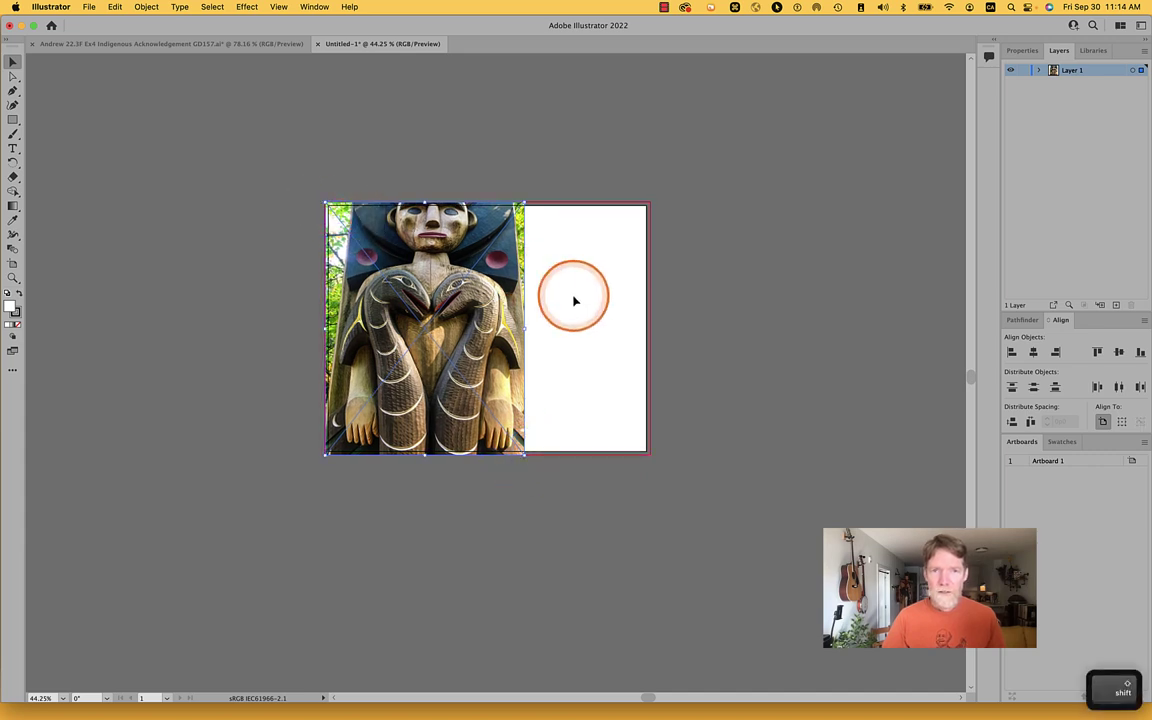
scroll(573, 301, up, 5)
scroll(573, 303, down, 3)
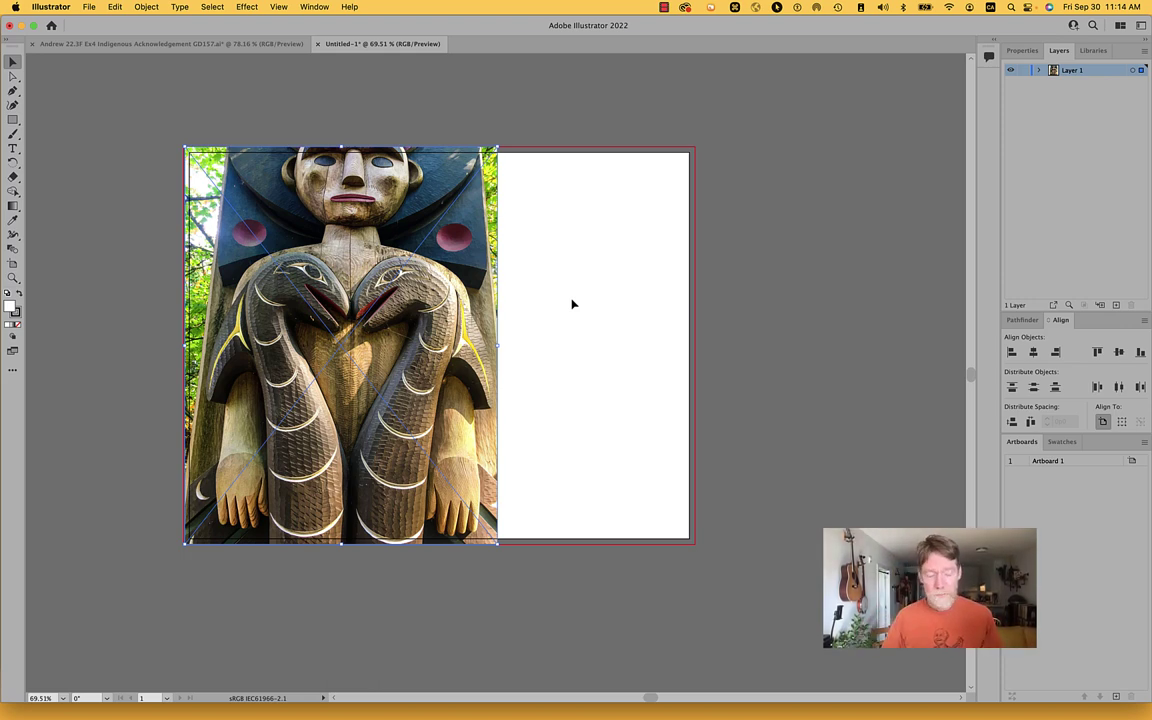
Step: Examine an enlarged preview of the house post photo GD157-09.jpg from the Open dialog and cancel without opening it
key(super)
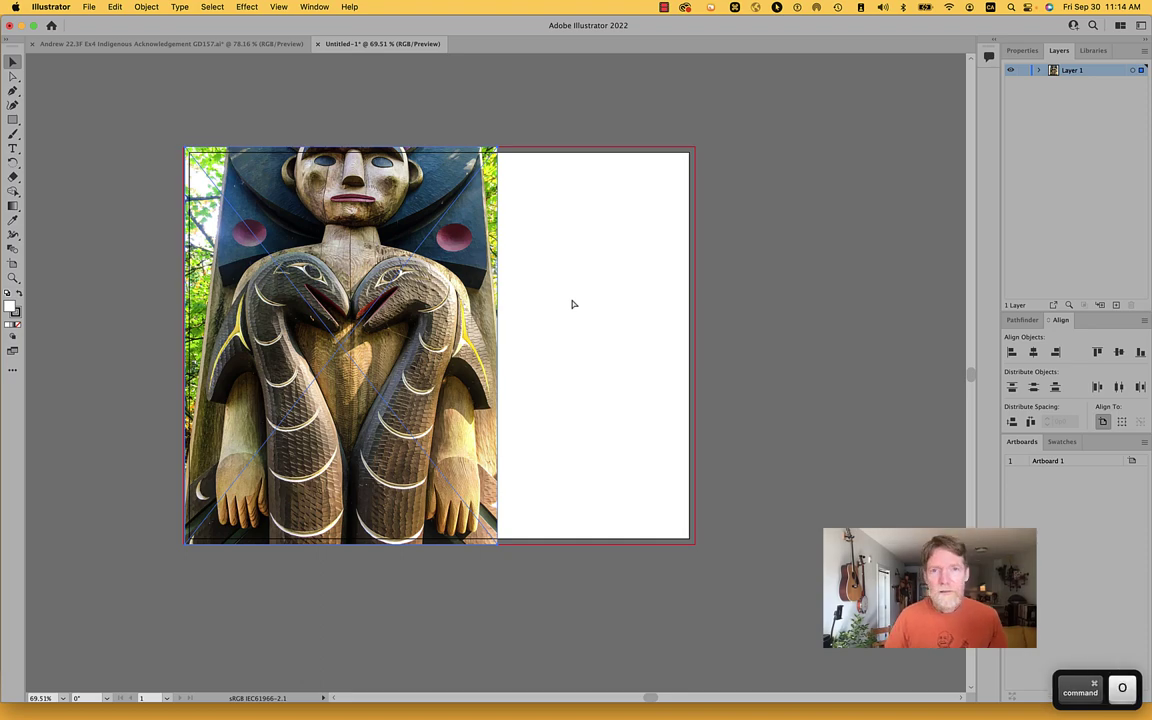
key(super+o)
click(424, 99)
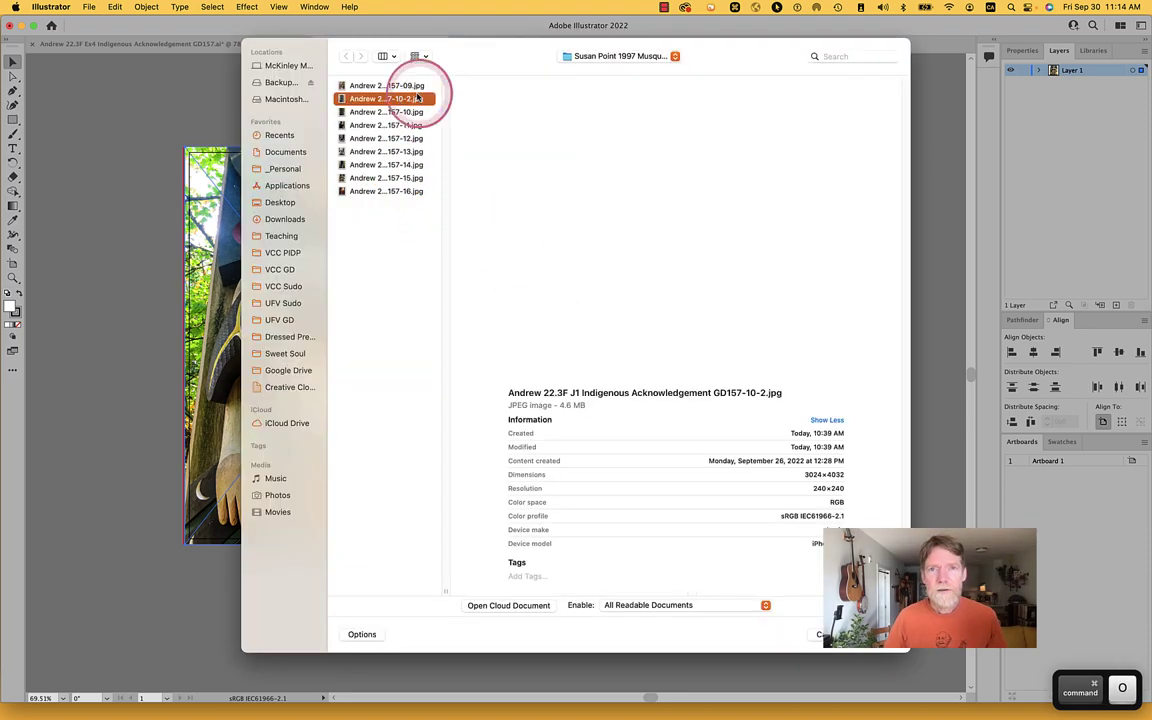
key(Up)
key(space)
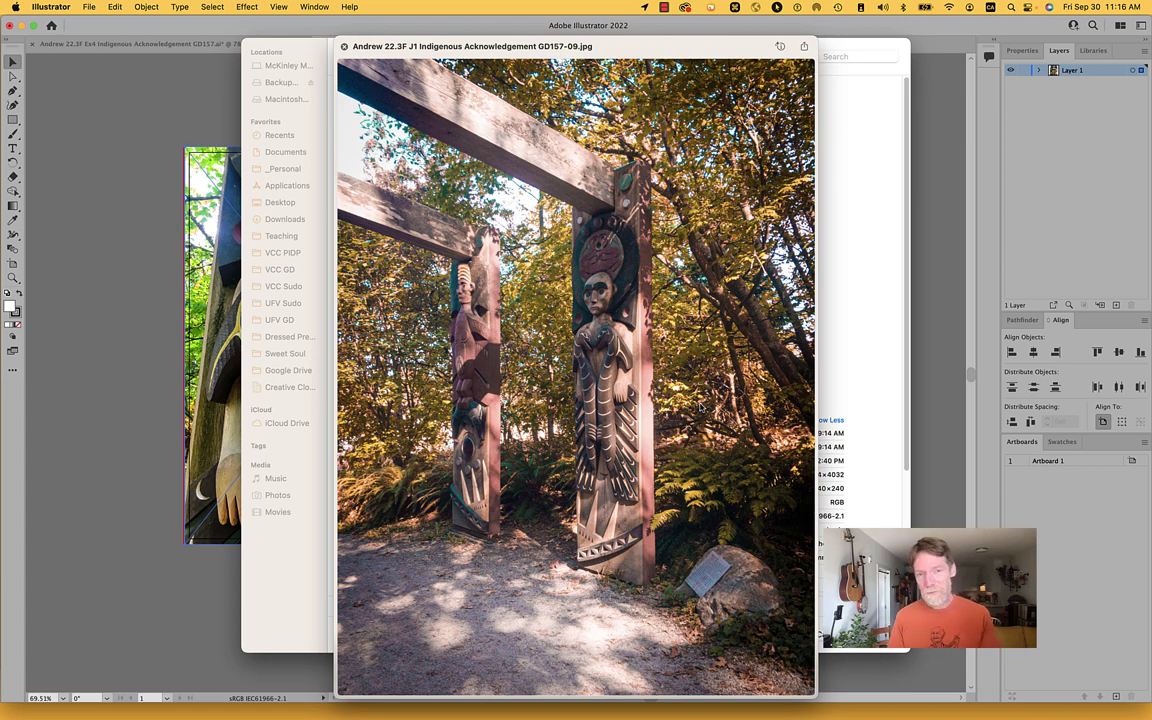
key(space)
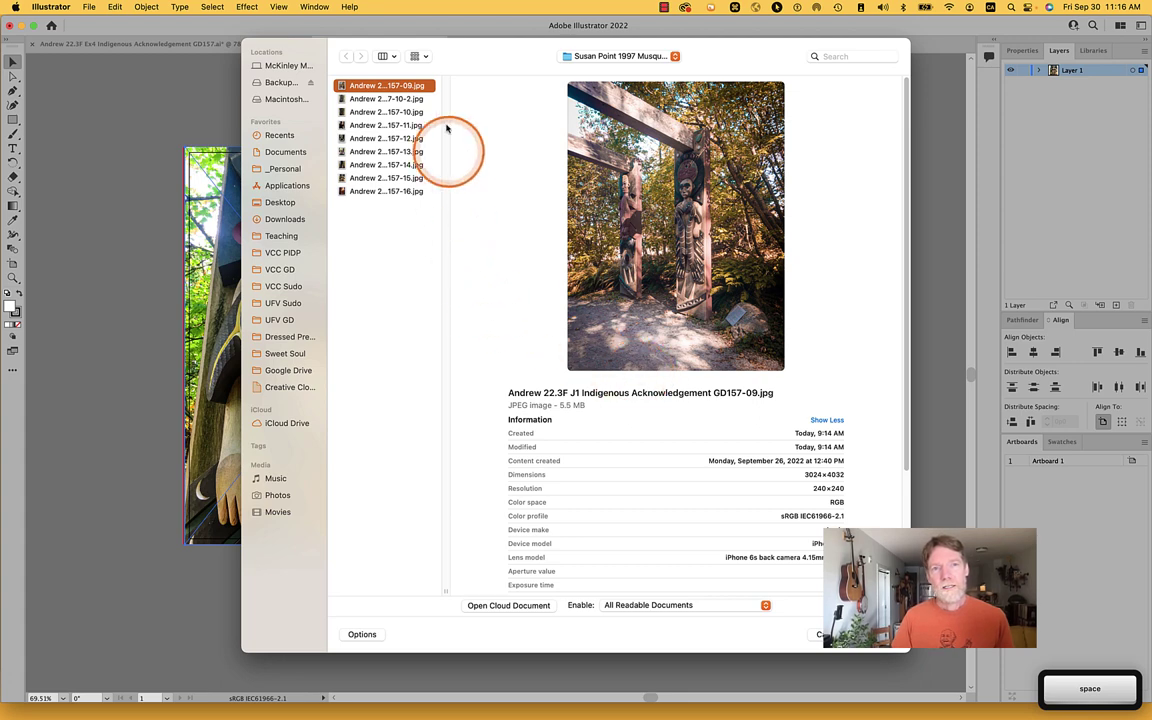
drag(482, 52, 909, 103)
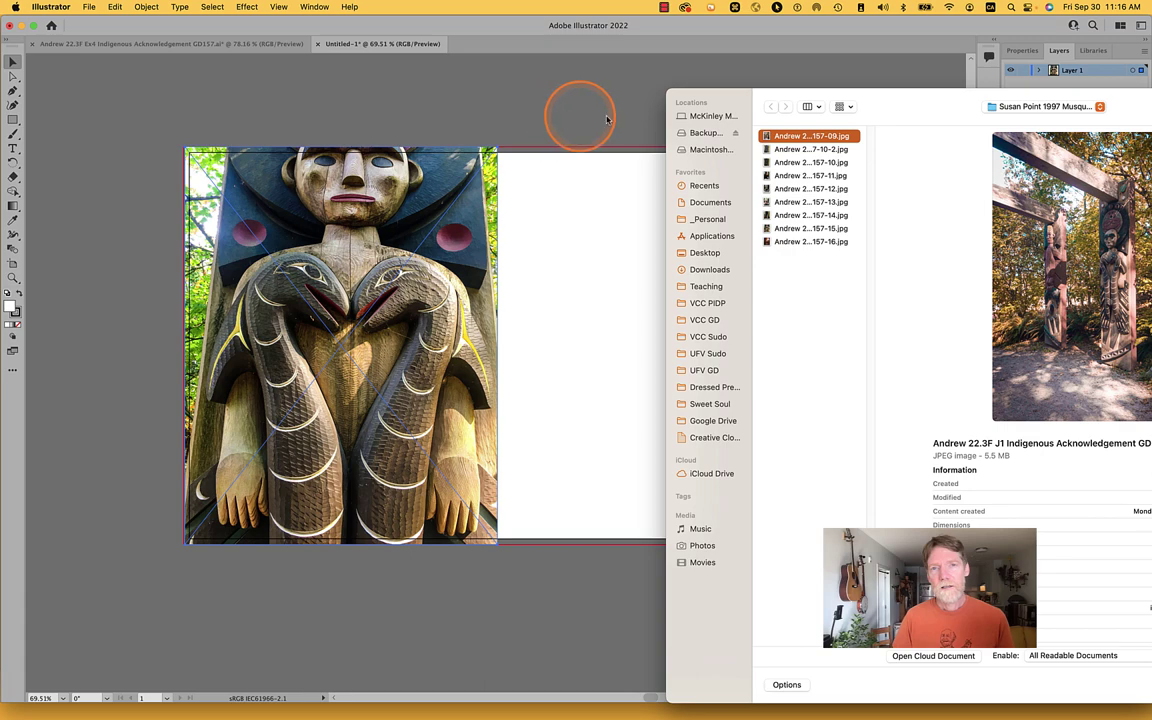
drag(943, 106, 433, 33)
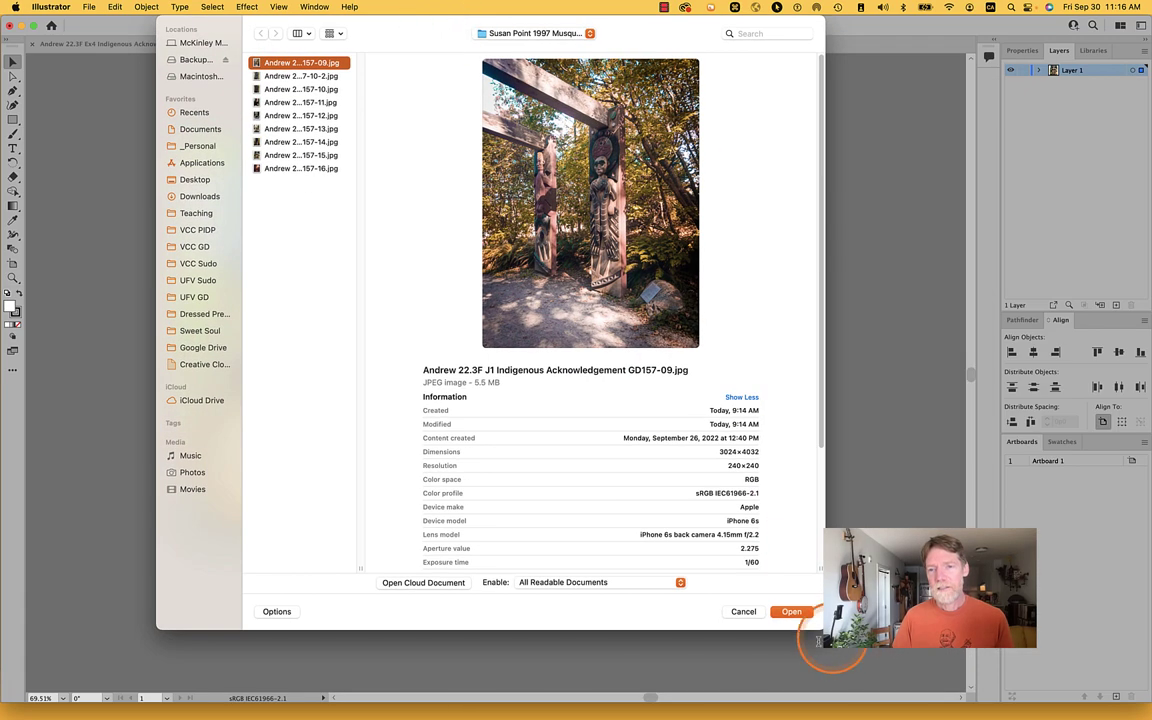
click(744, 616)
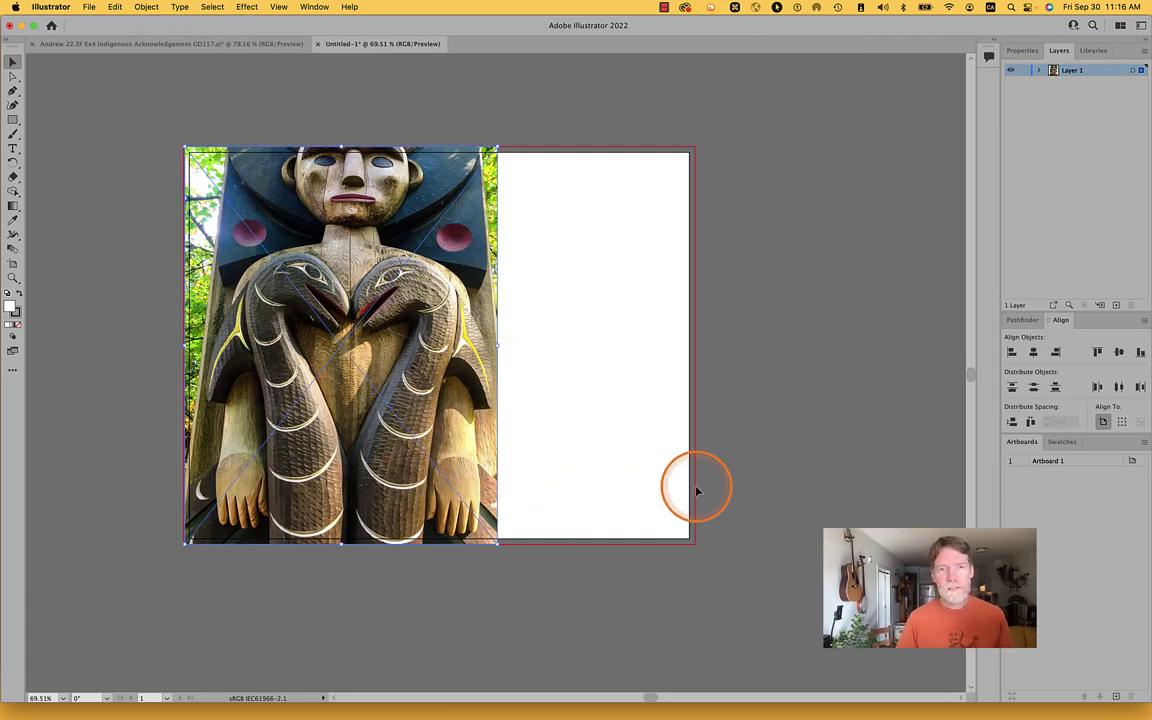
Step: Deselect the photo and change the Letter artboard's orientation to portrait
click(669, 339)
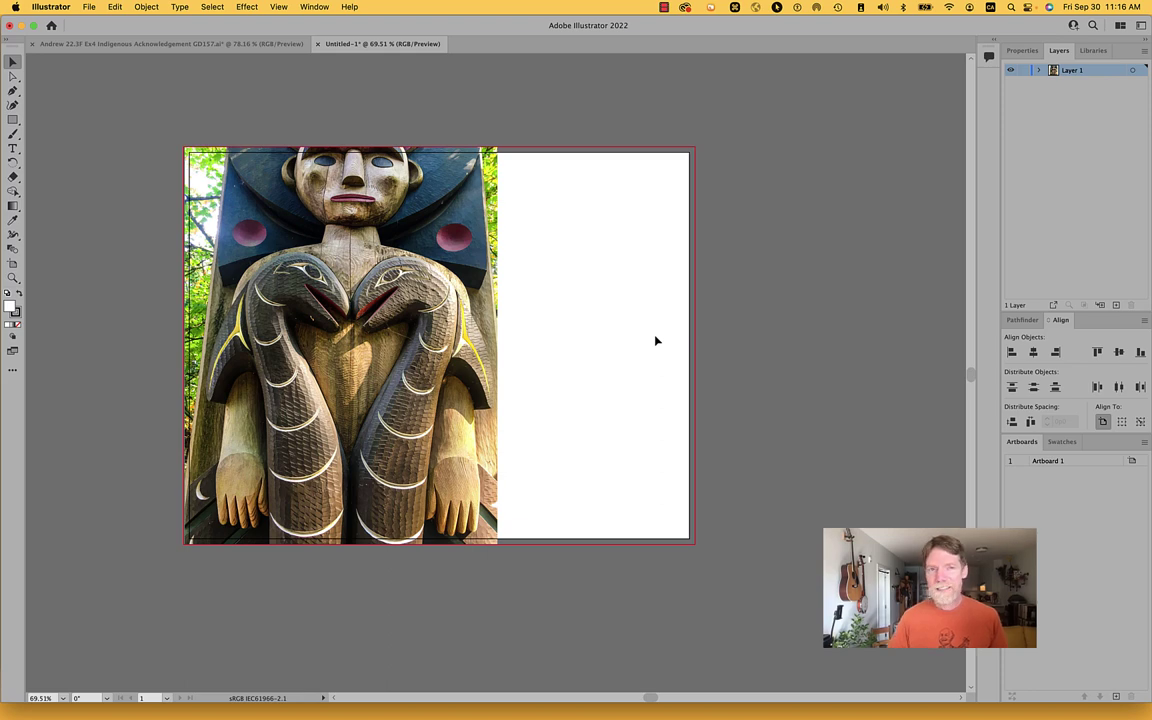
click(77, 95)
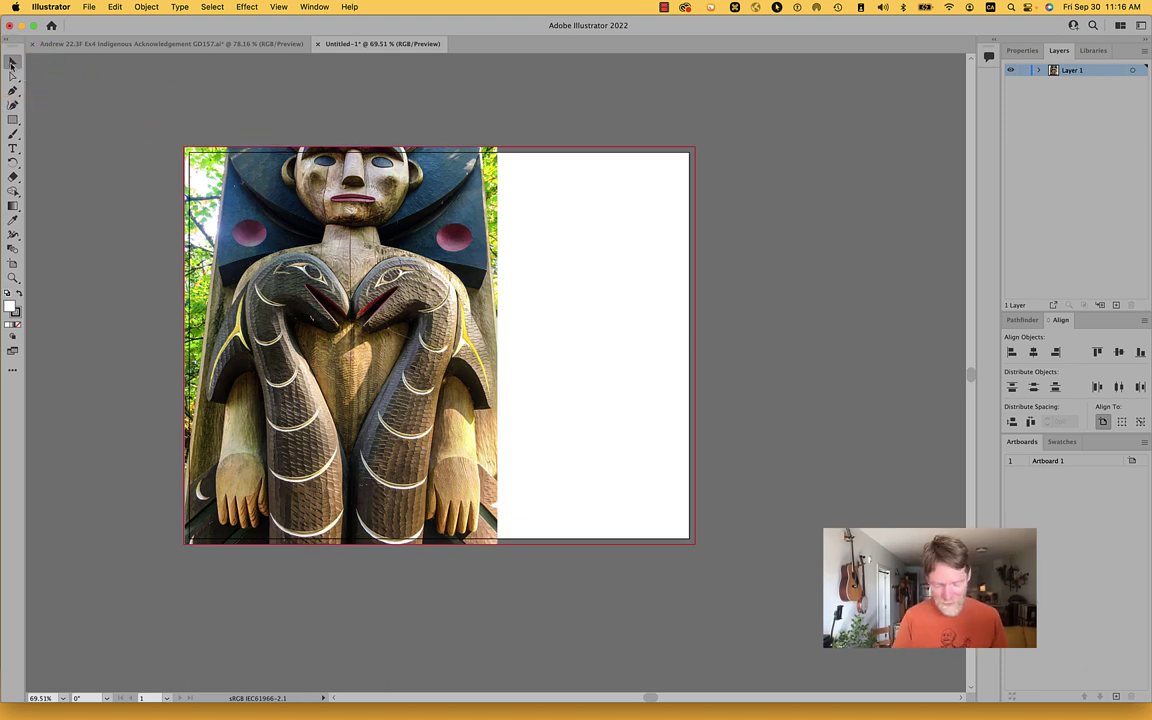
key(shift+o)
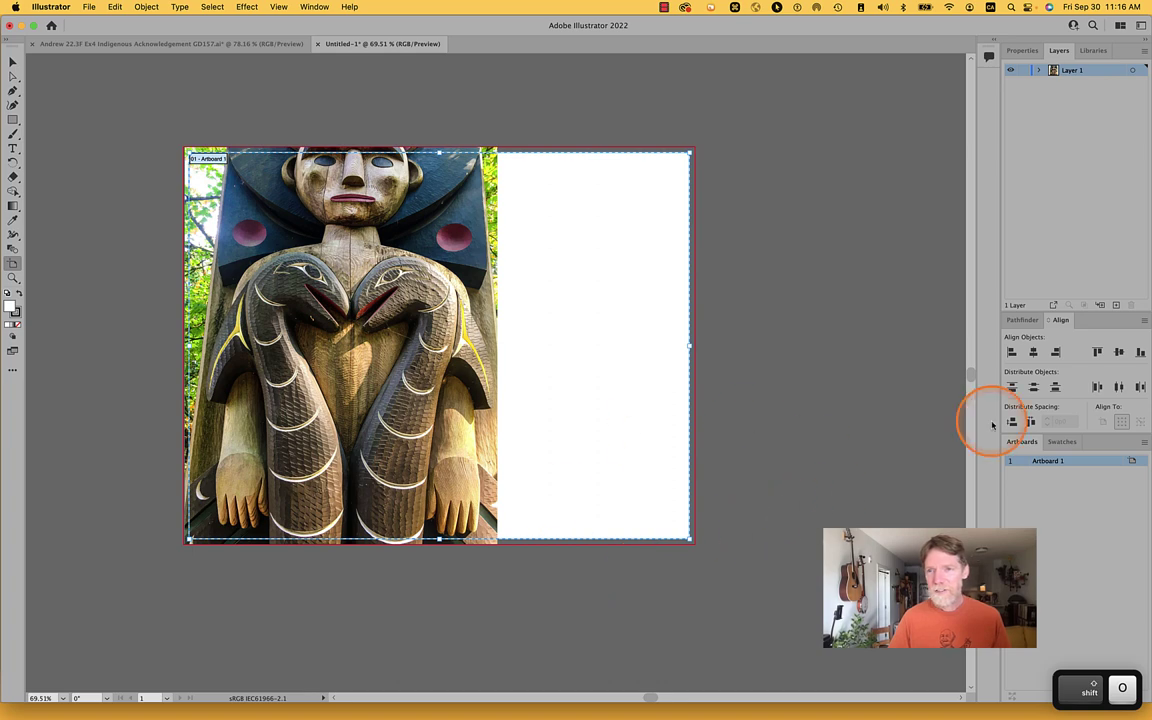
click(1022, 50)
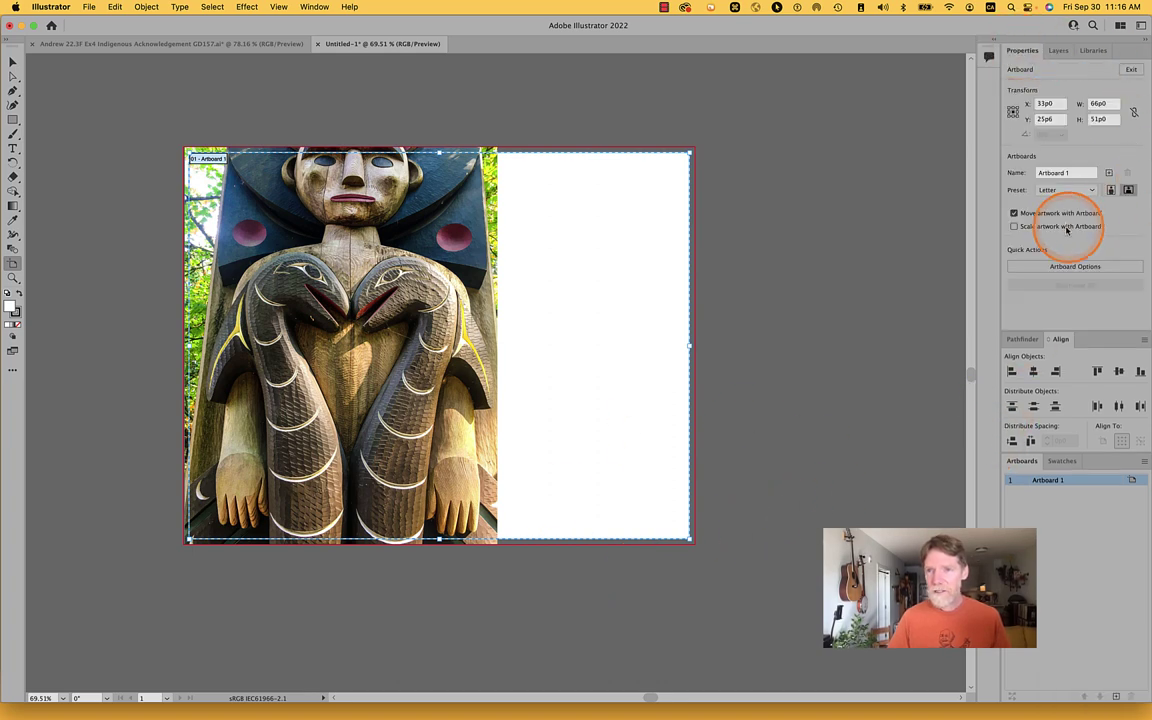
click(1110, 190)
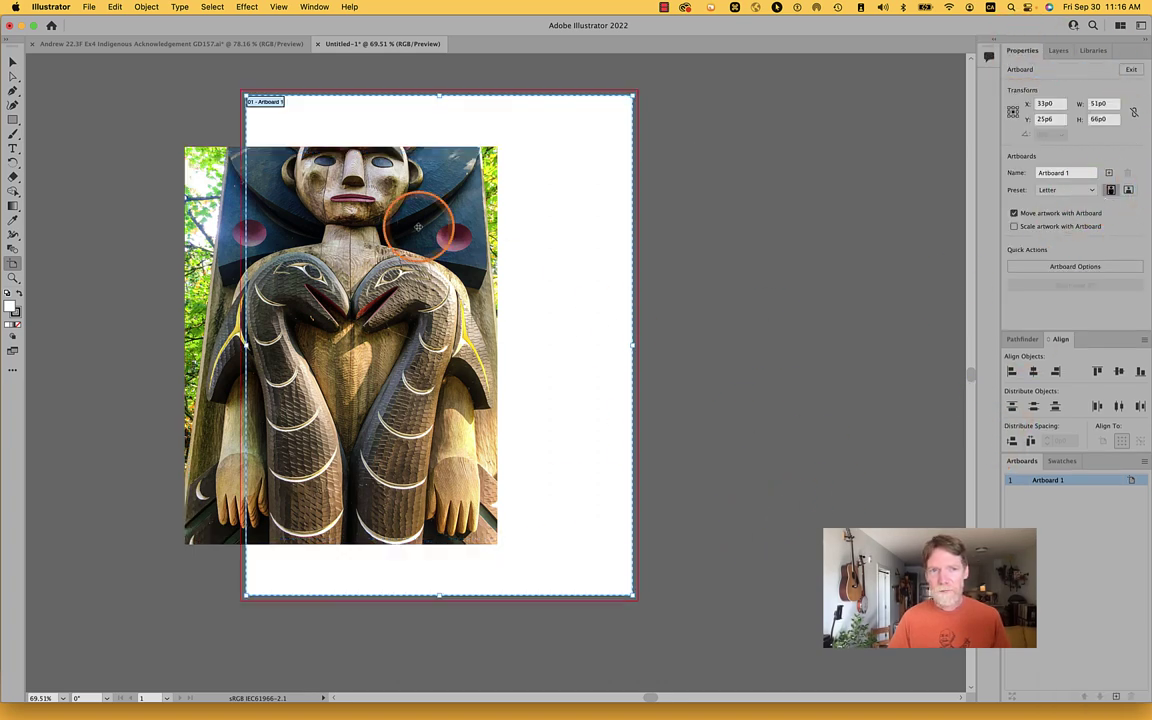
Step: Move the house post photo to the artboard's upper-left bleed corner and scale it proportionally to a height of 67p6, filling the bleed
key(v)
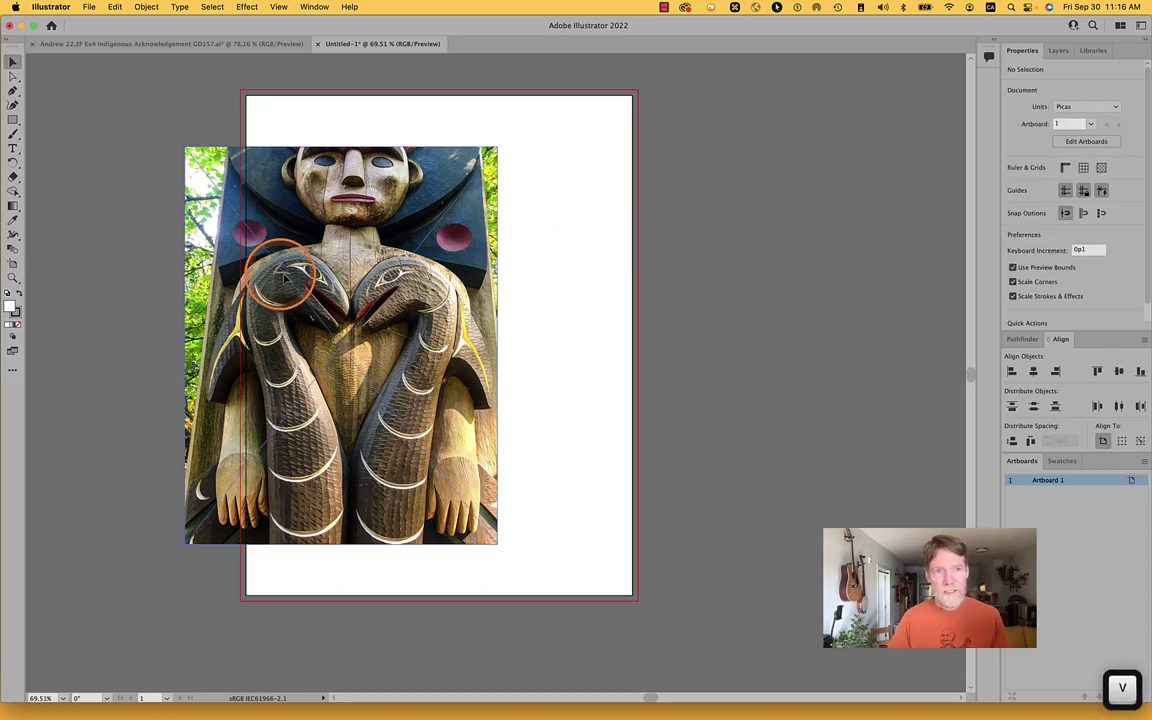
drag(284, 277, 365, 188)
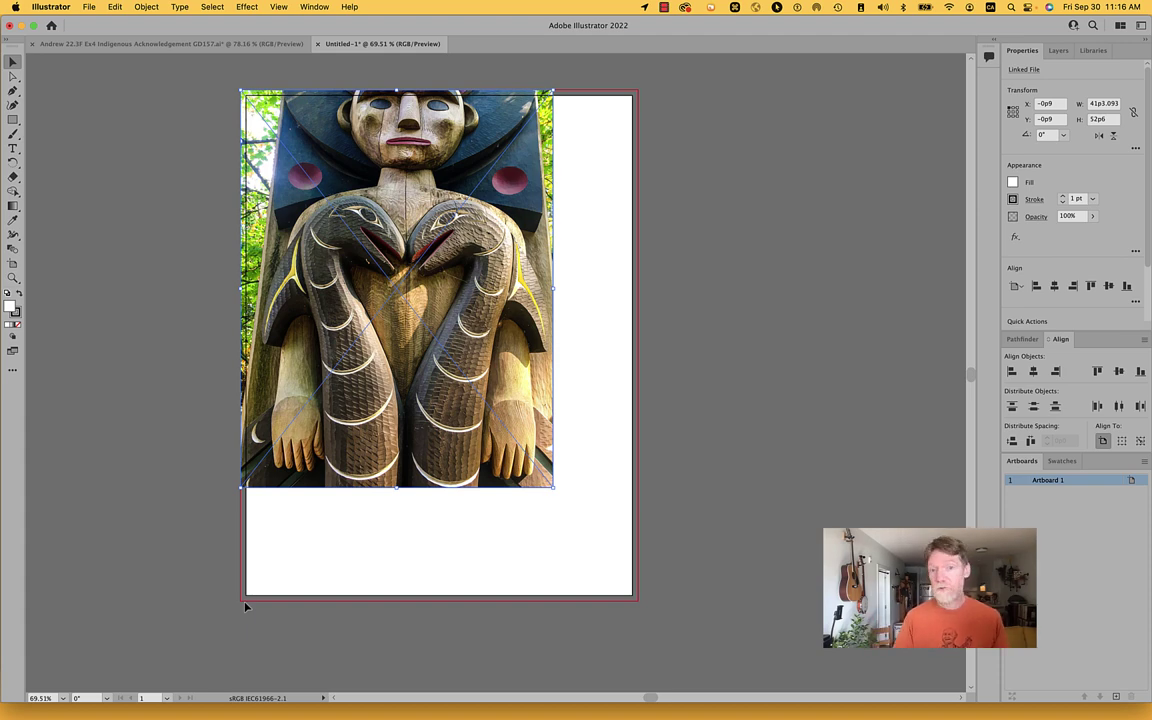
click(556, 492)
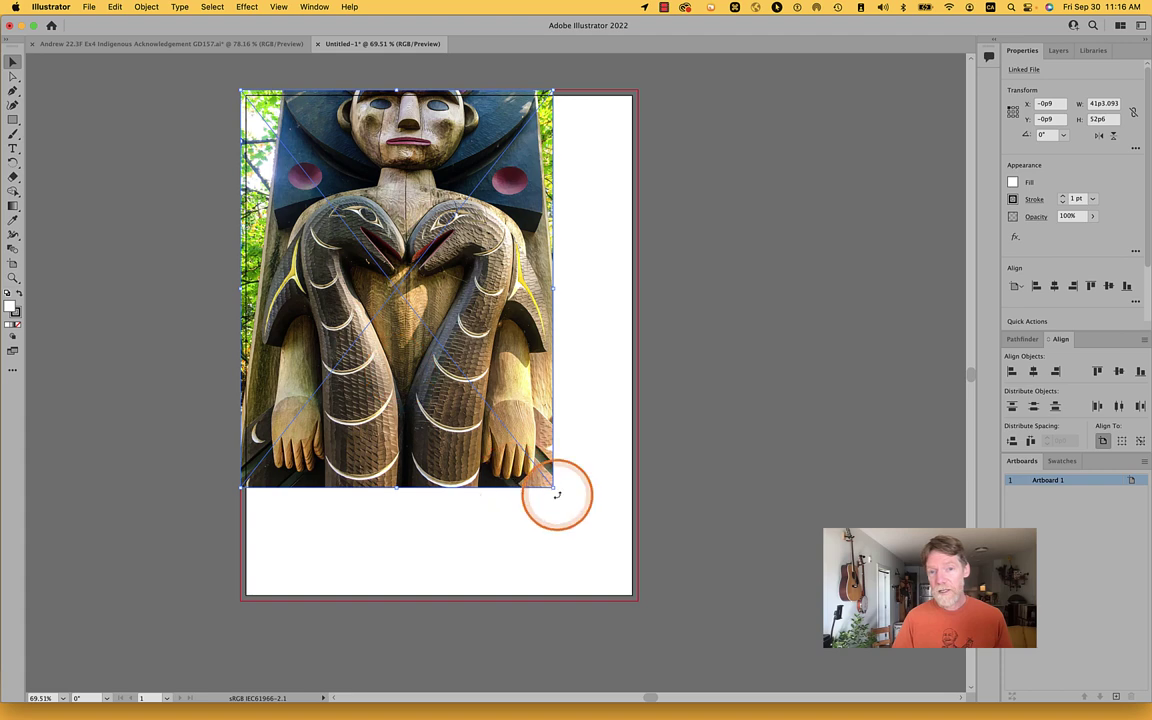
drag(557, 494, 648, 603)
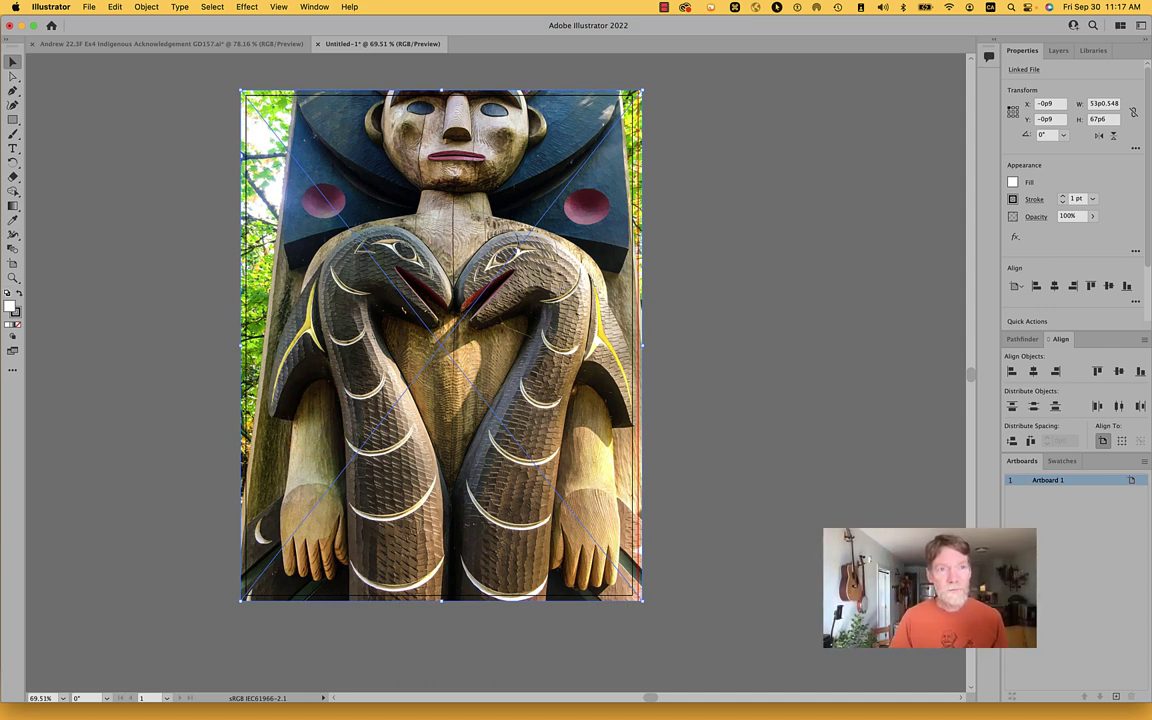
Step: Draw a rectangle about 52p7 by 67p7 over the photo, matching the artboard's bleed area
click(13, 119)
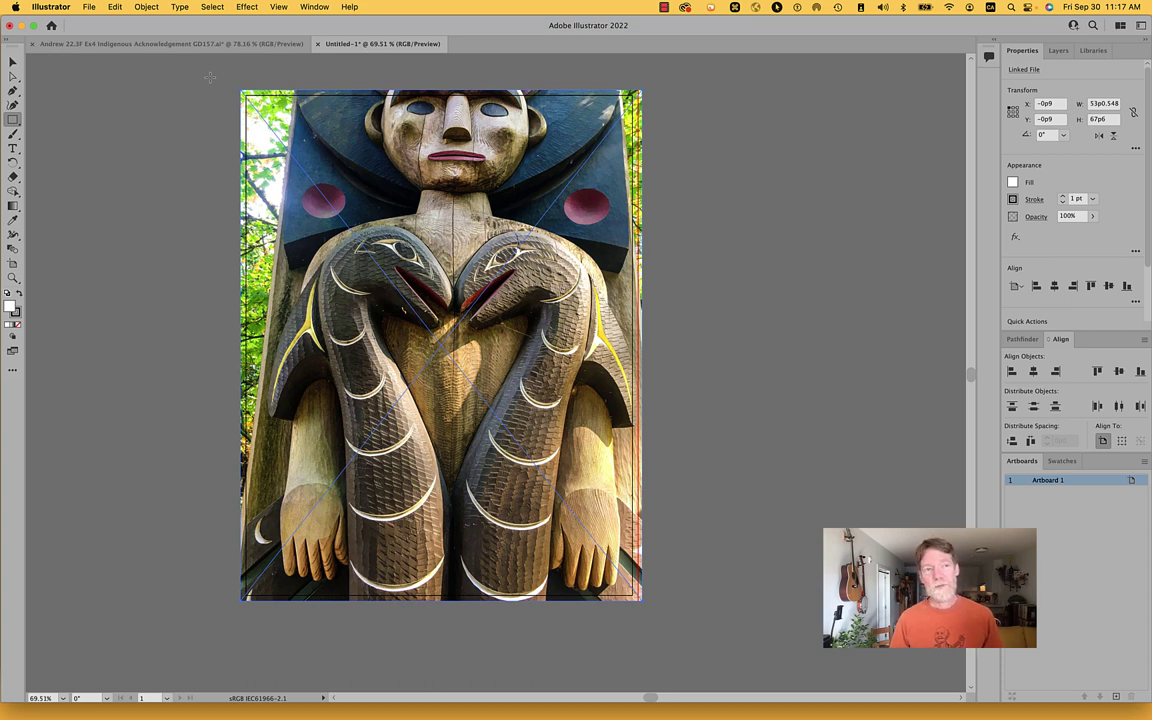
drag(210, 77, 636, 599)
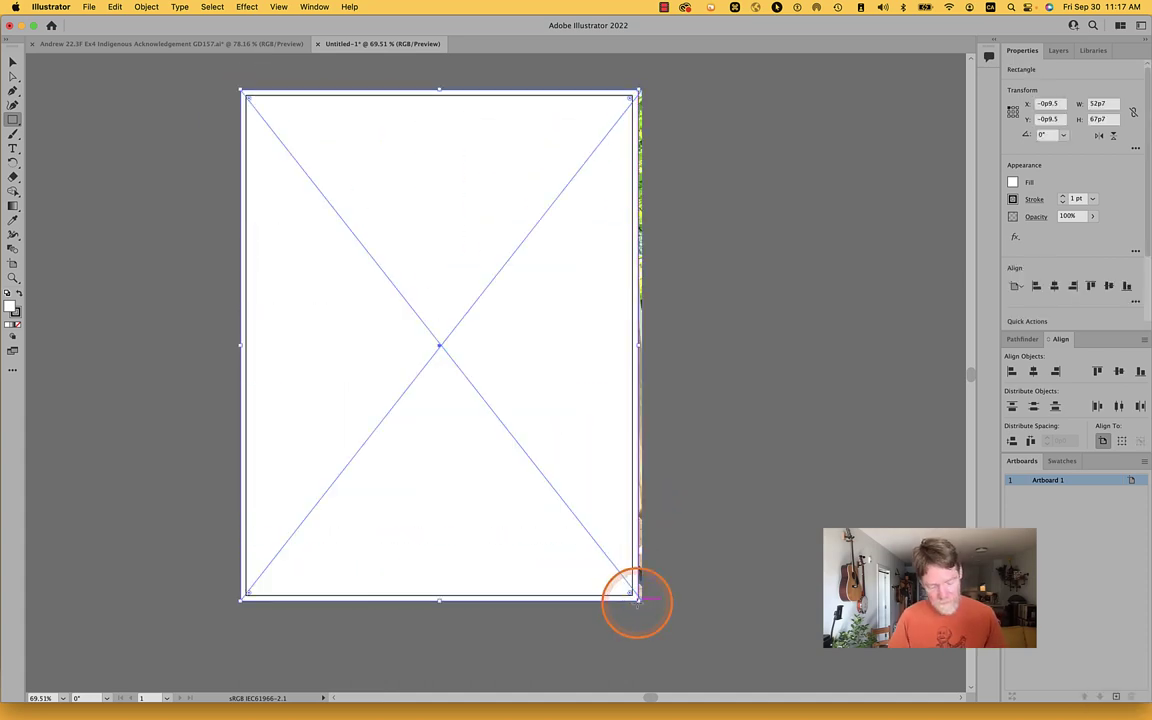
key(v)
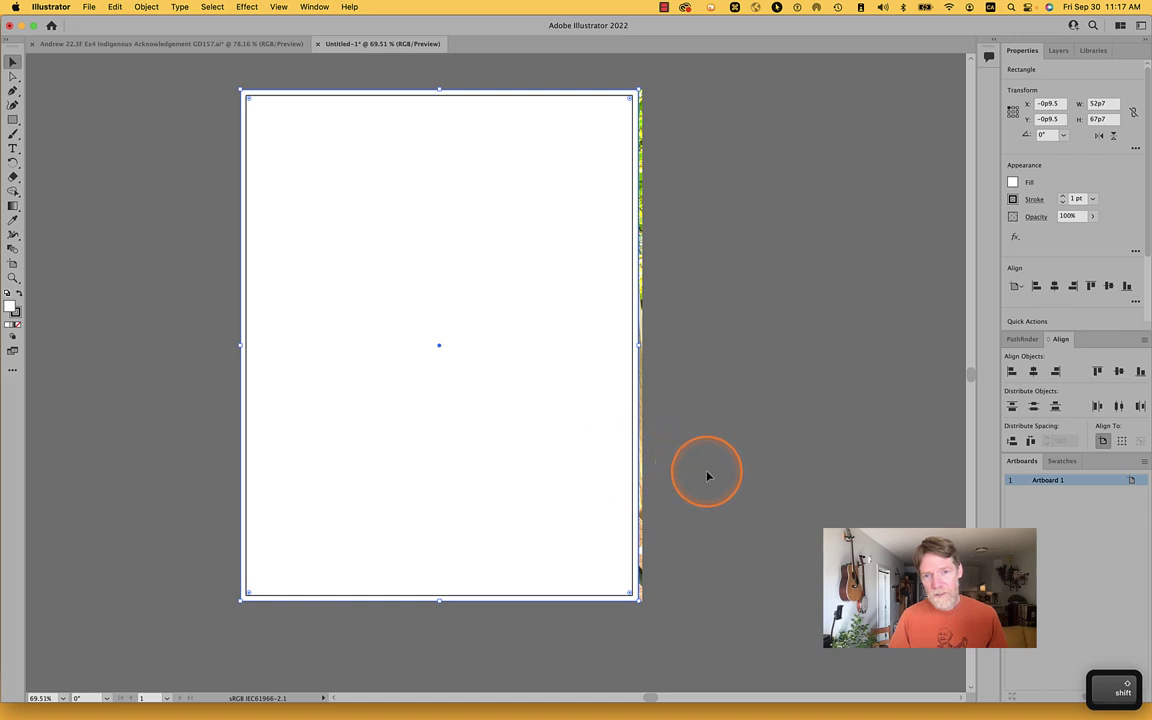
Step: Clip the photo to the bleed-sized rectangle with a clipping mask and inspect the trimmed upper-right corner
drag(709, 473, 534, 536)
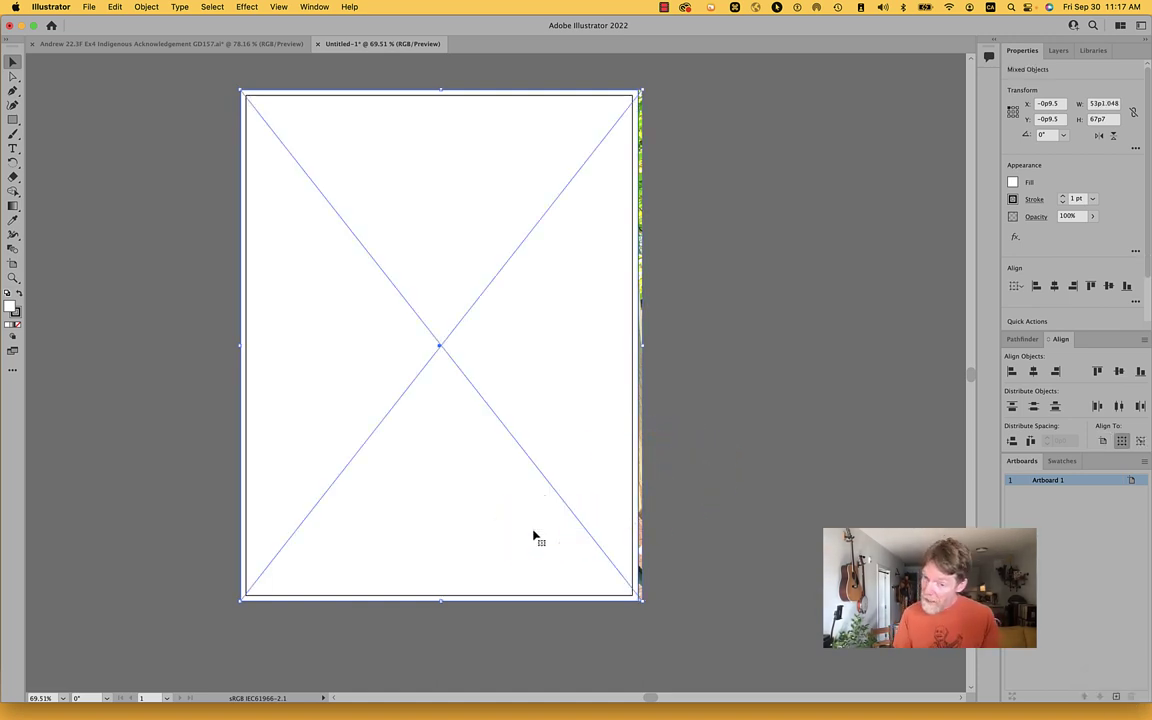
click(563, 393)
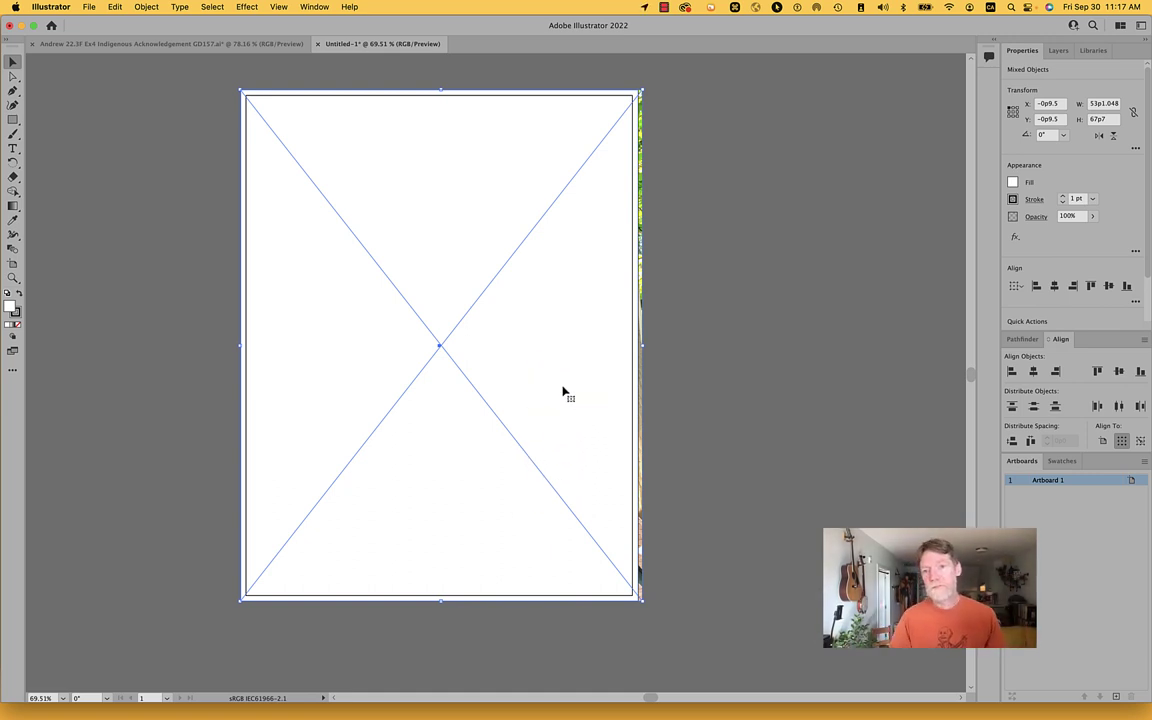
click(679, 303)
click(561, 248)
right_click(561, 248)
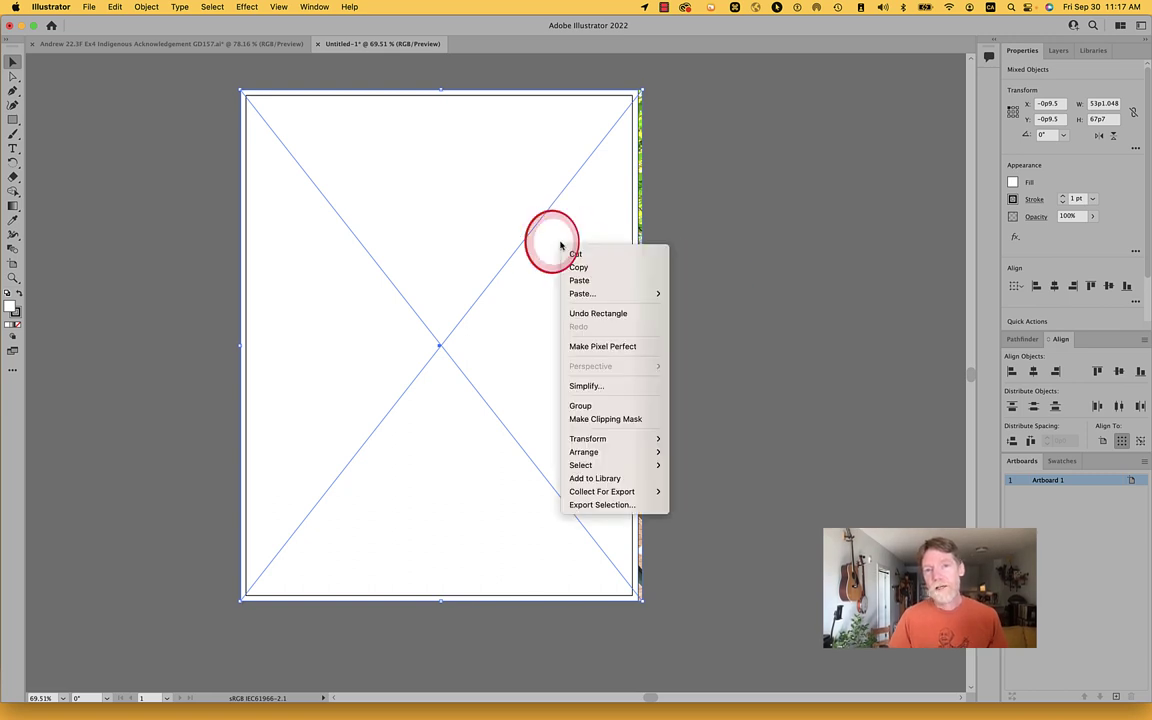
click(636, 418)
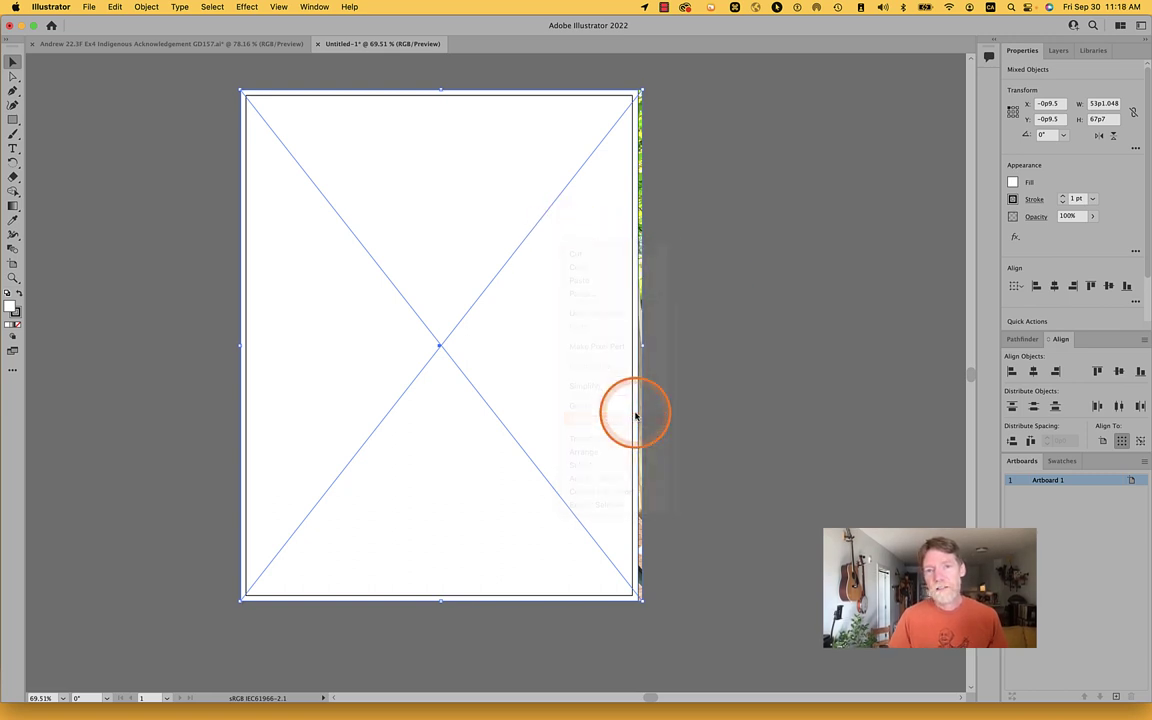
click(645, 140)
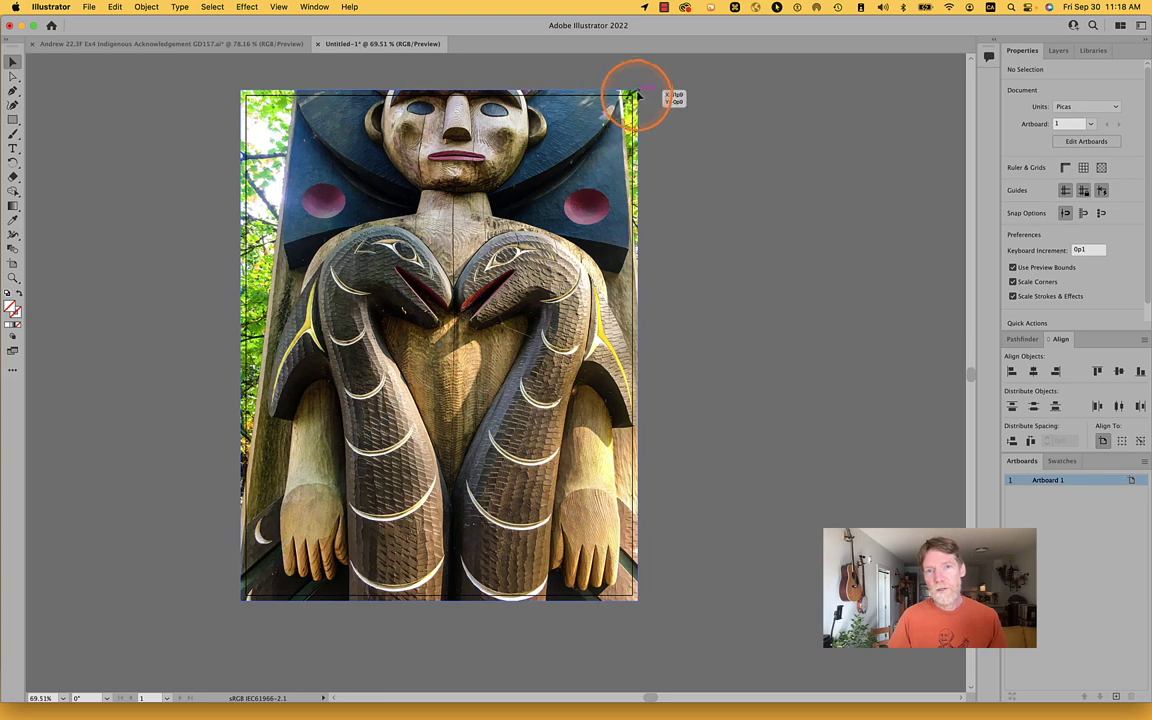
scroll(643, 92, up, 10)
scroll(643, 99, up, 1)
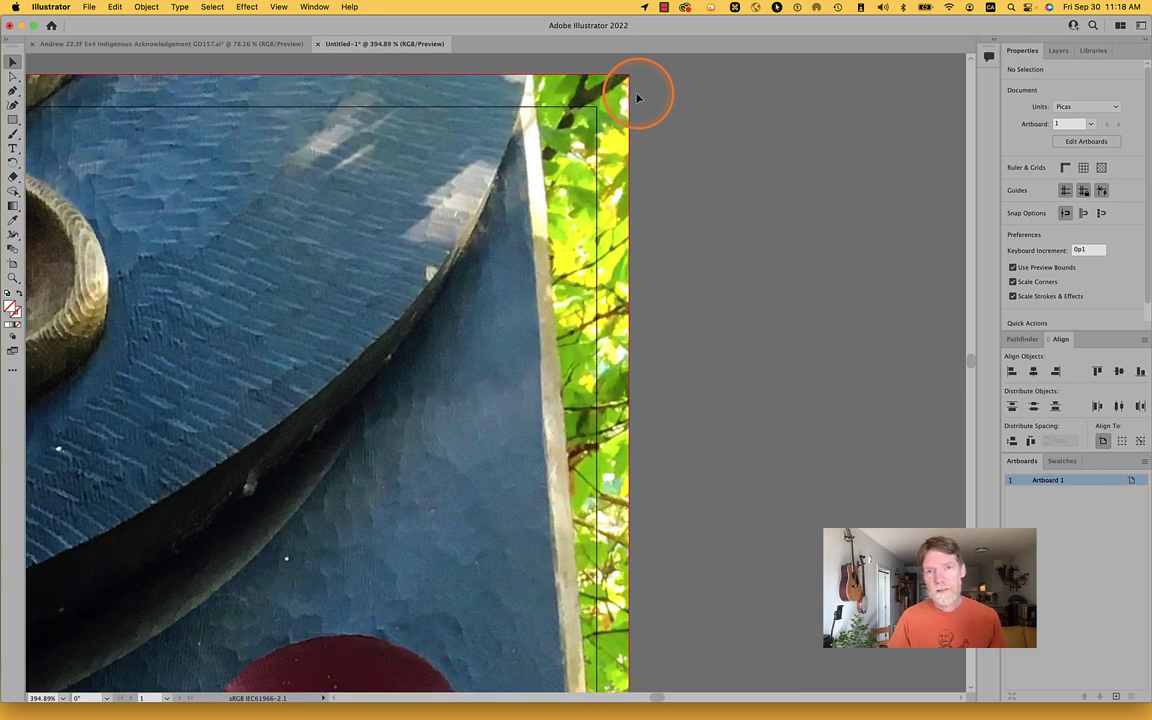
scroll(758, 270, down, 12)
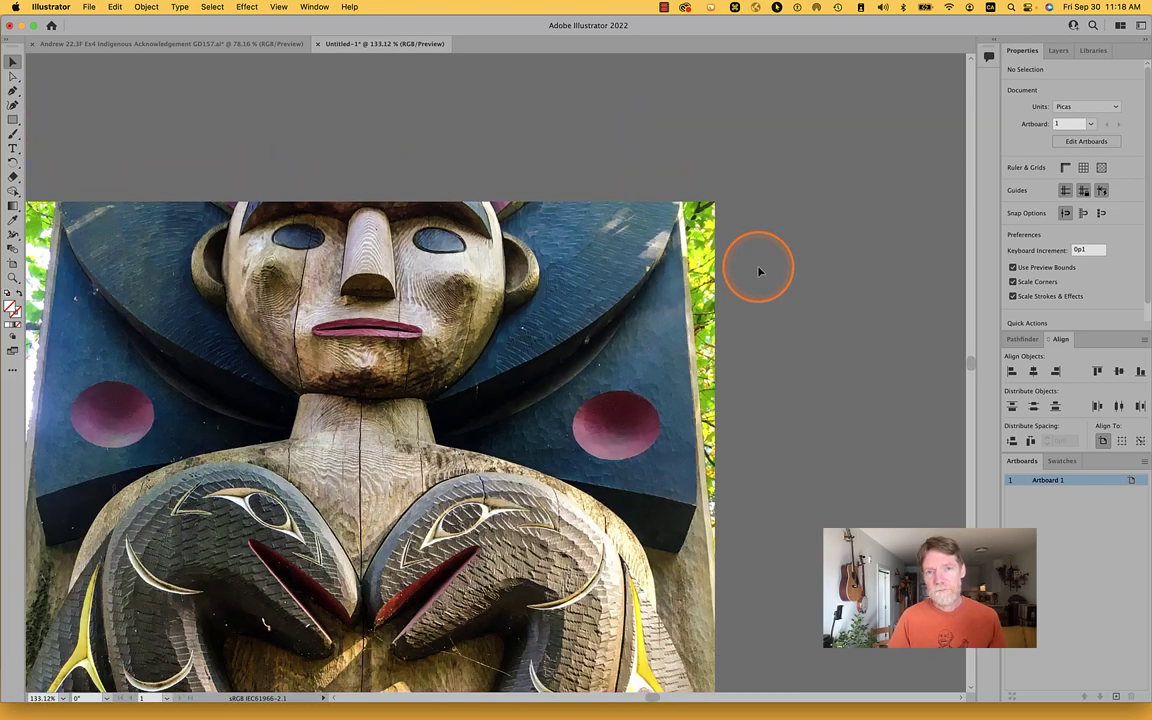
key(space)
drag(830, 374, 676, 242)
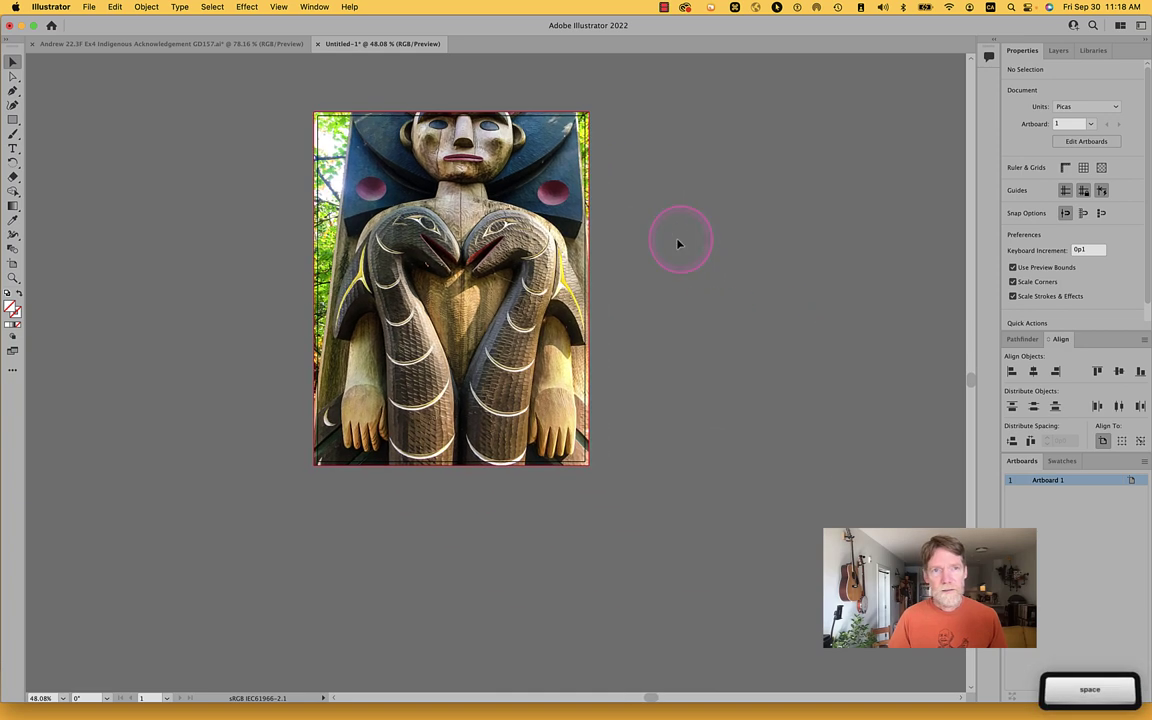
Step: Start saving the document under a new name on the computer, choosing the 4 Selections folder
click(89, 7)
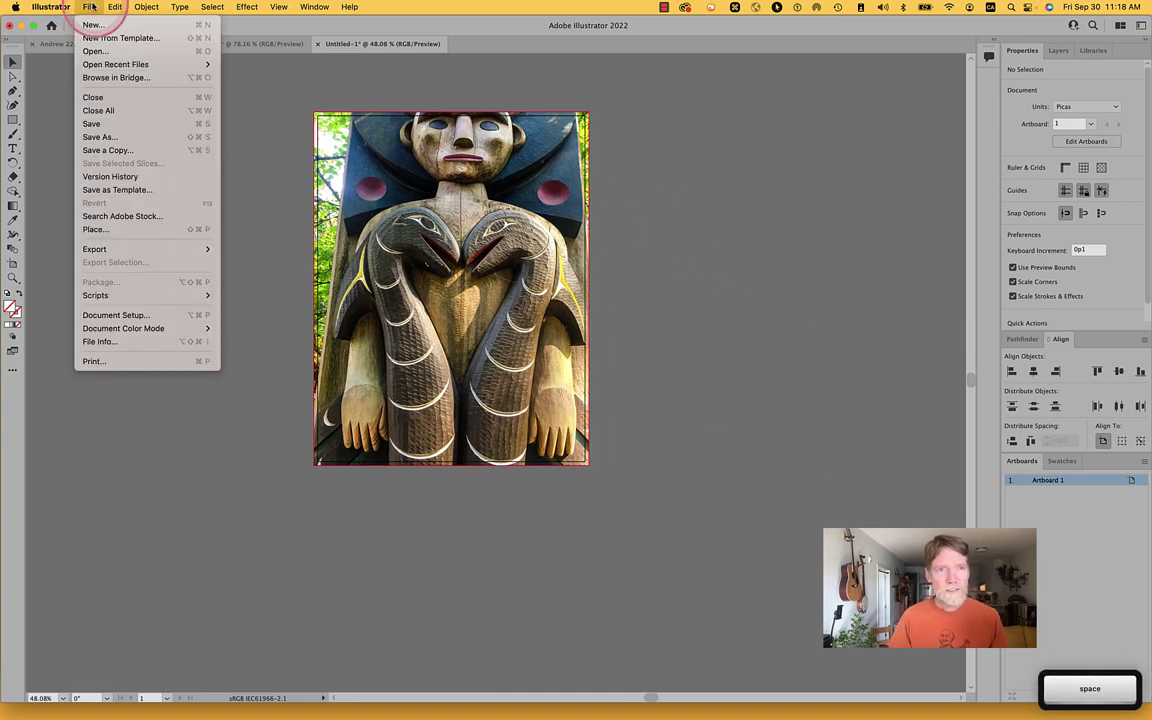
click(100, 136)
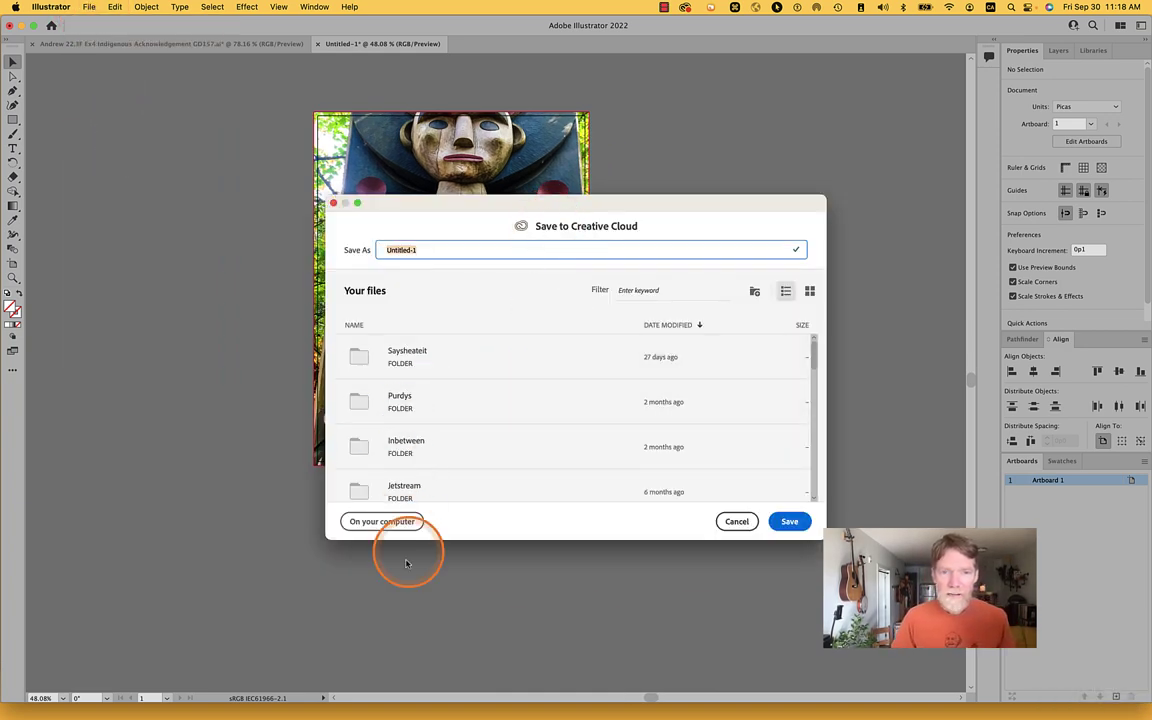
click(389, 524)
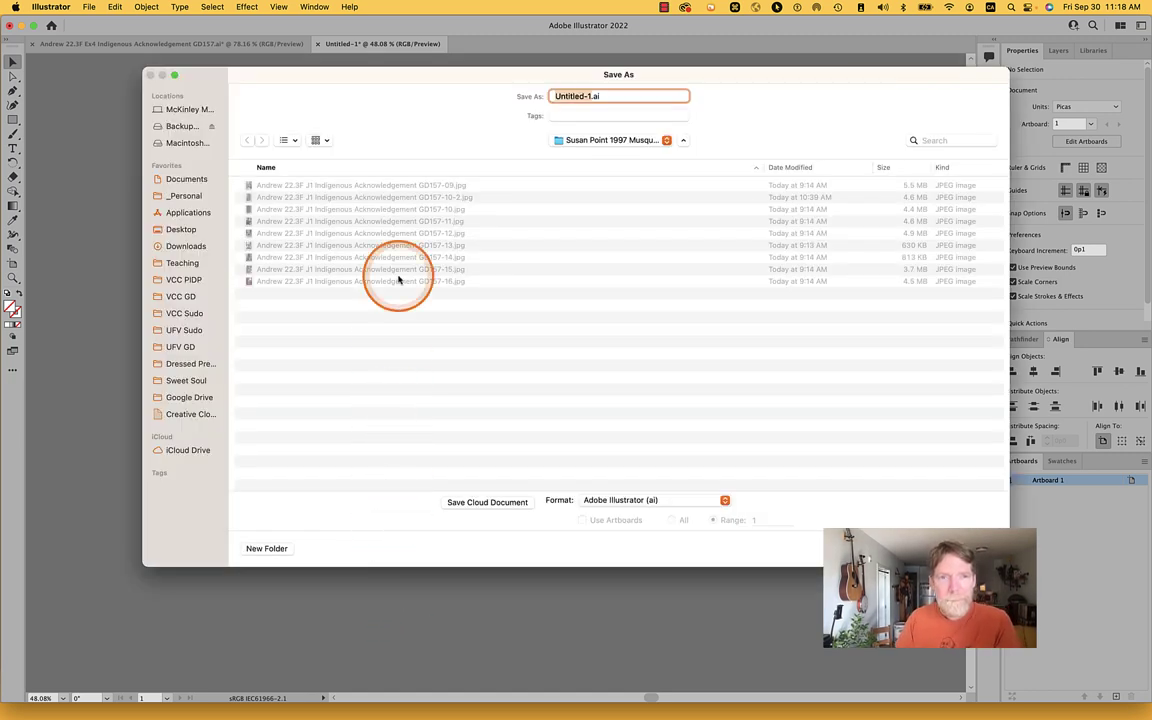
click(602, 141)
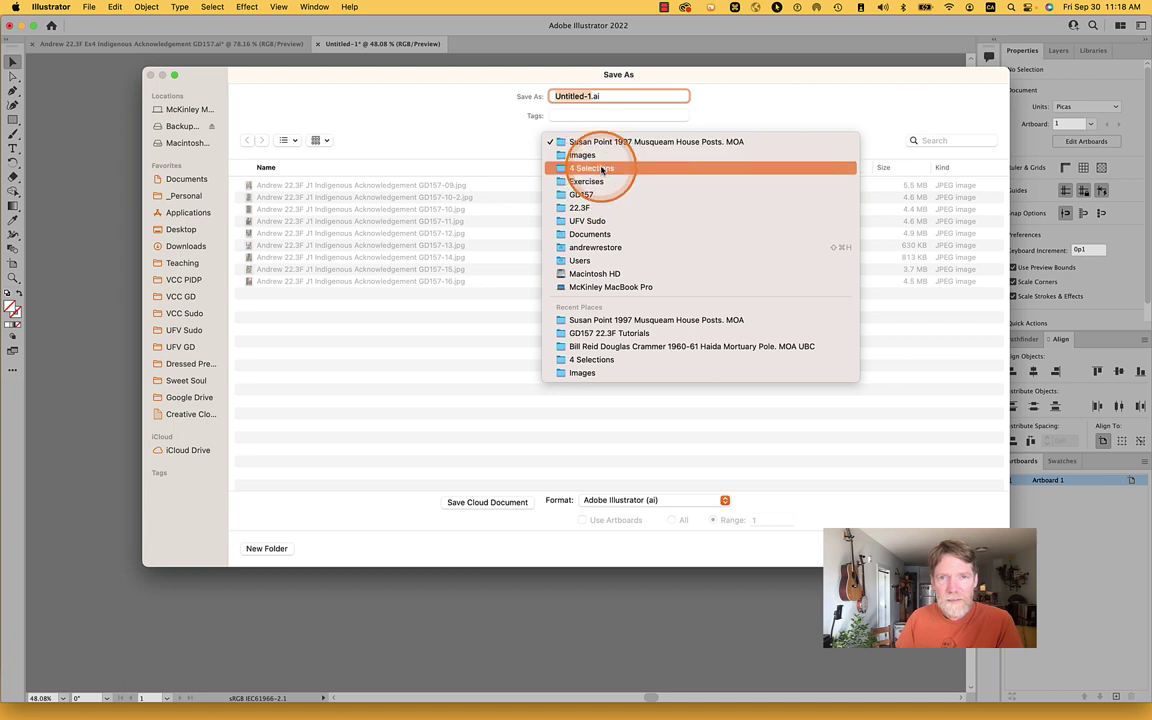
click(601, 170)
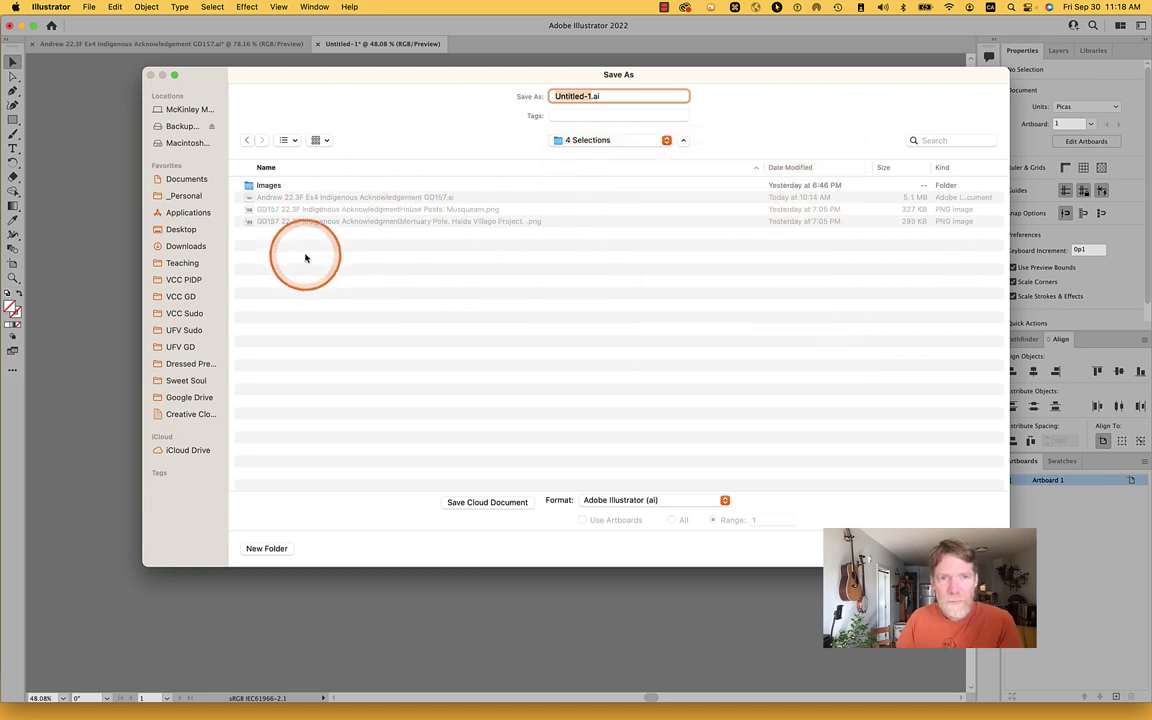
Step: Reuse the existing Ex4 Indigenous Acknowledgement GD157 file's name with 2 added at the end, and save in Illustrator 2020 format
click(329, 195)
click(622, 96)
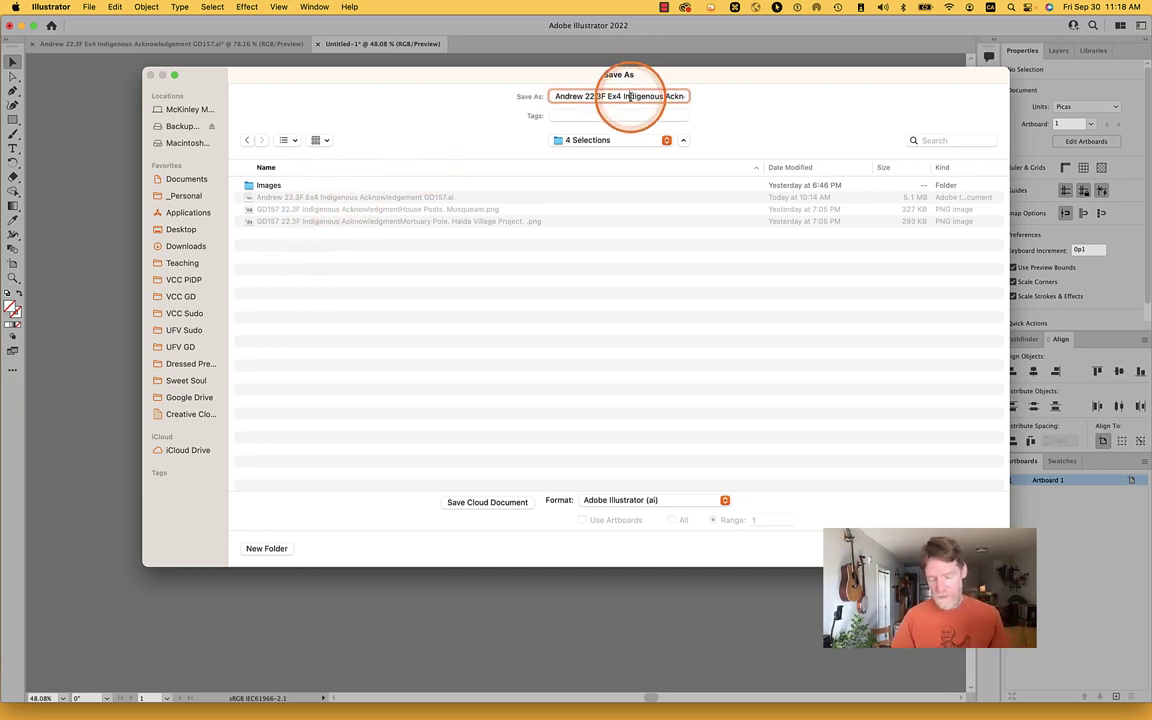
key(alt+Right)
key(alt+Right)
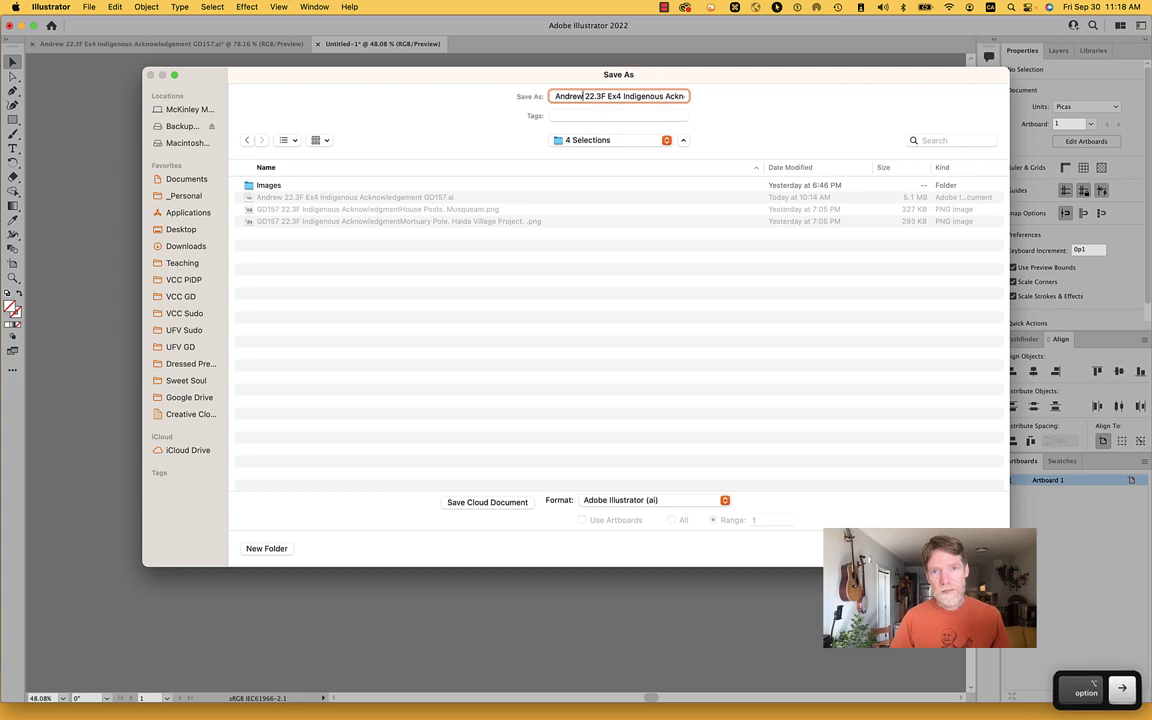
key(alt+Right)
key(alt+Right)
key(alt+Right)
key(alt+Right)
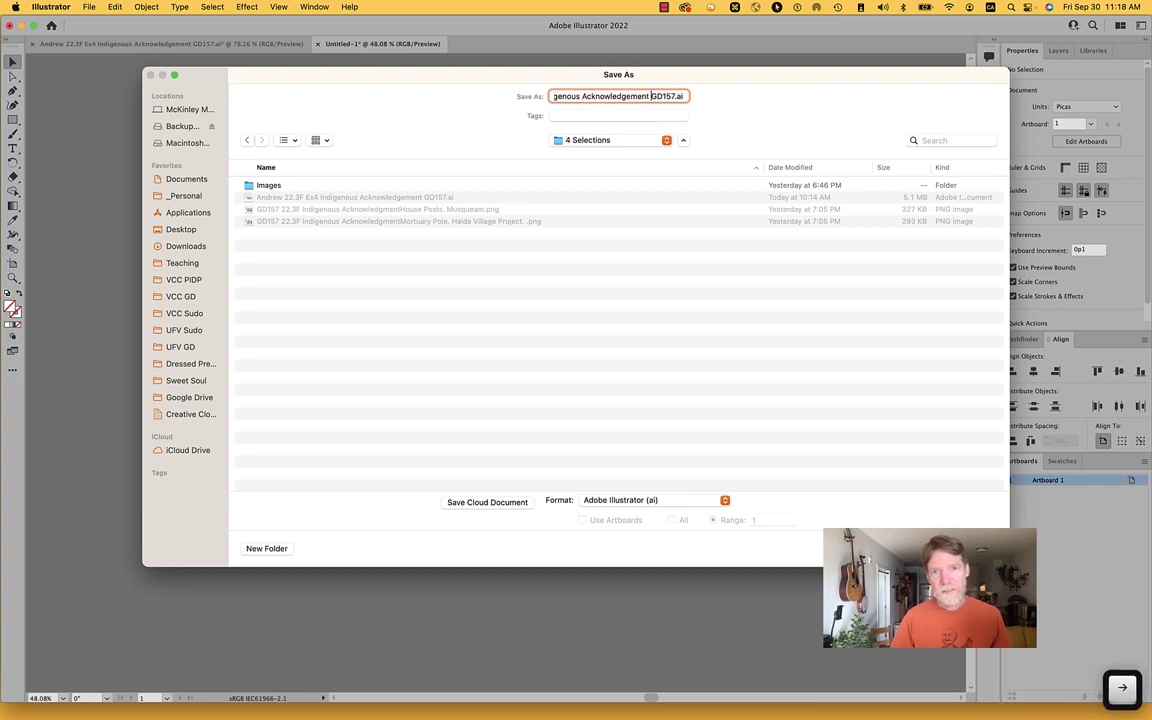
key(alt+Right)
key(alt+Right)
text(2)
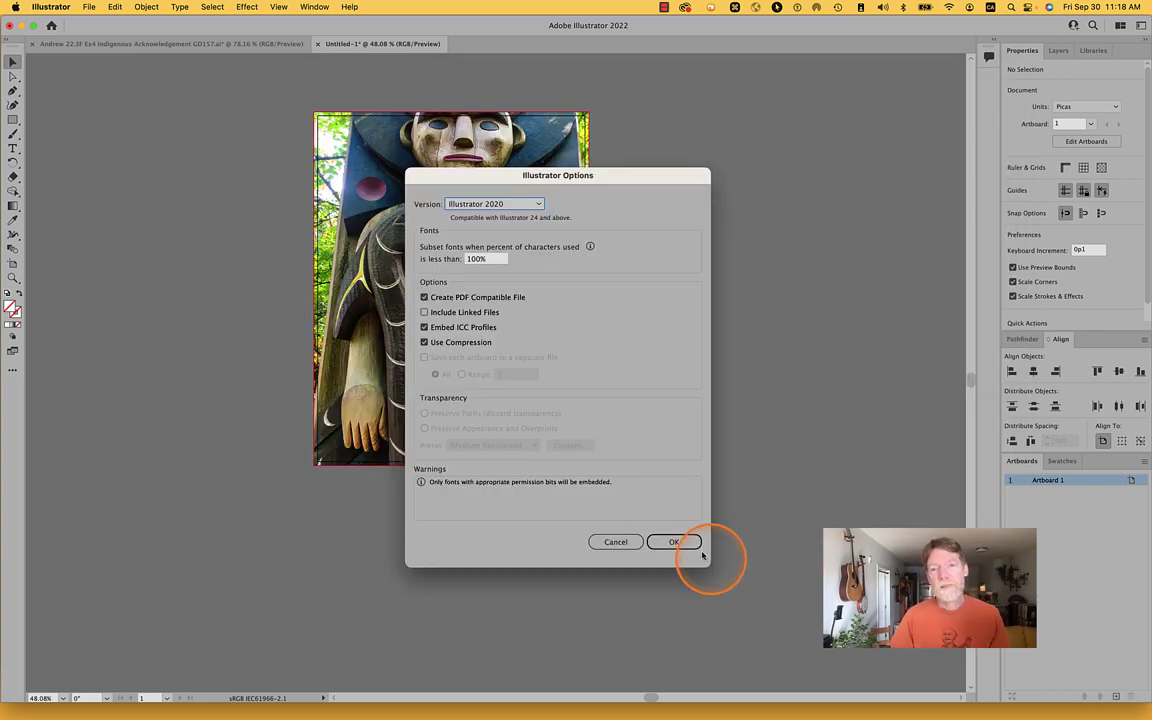
click(675, 541)
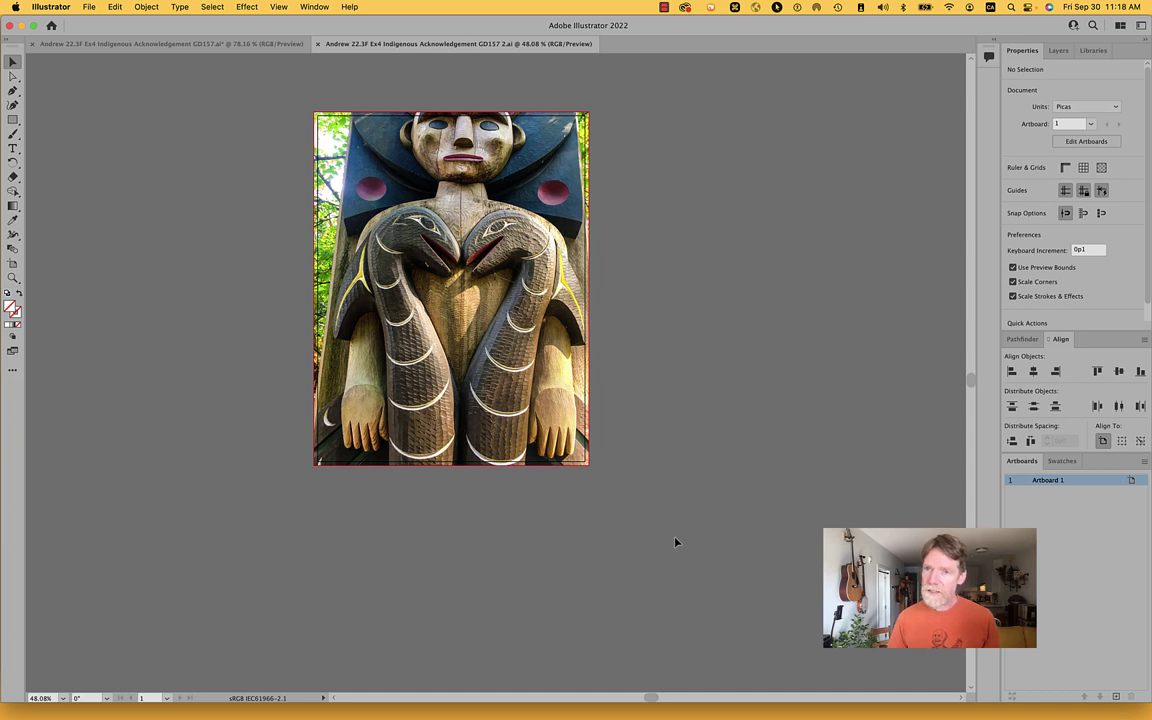
click(16, 119)
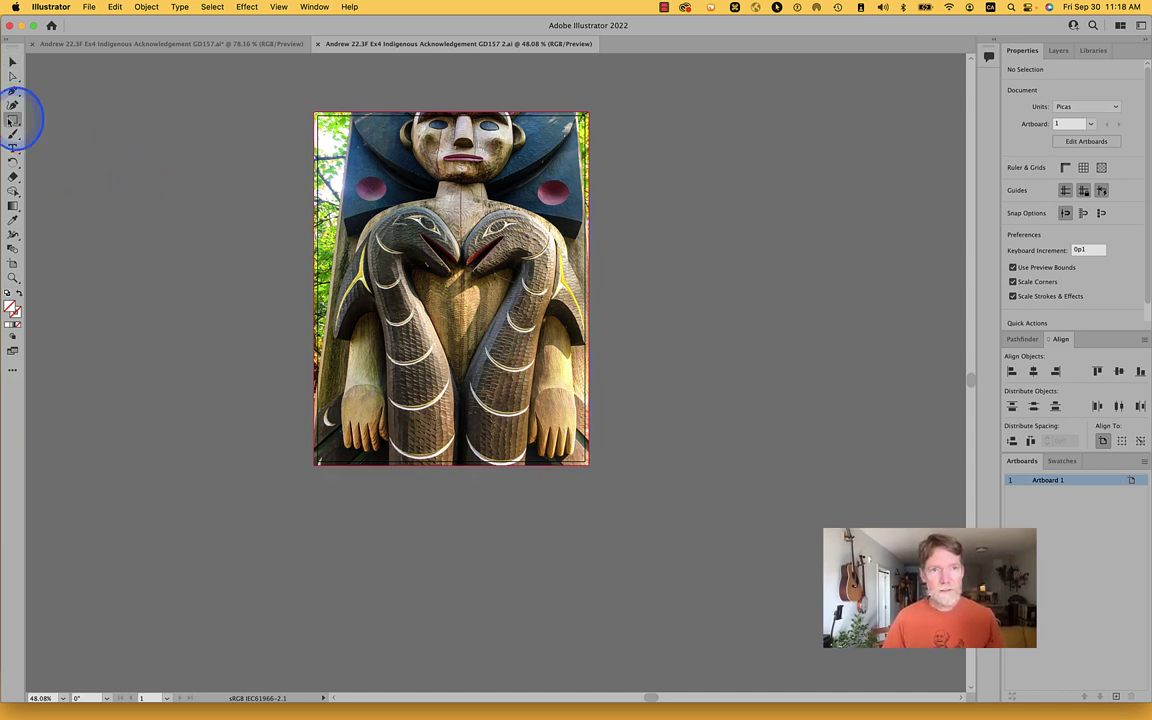
click(645, 160)
drag(645, 160, 663, 181)
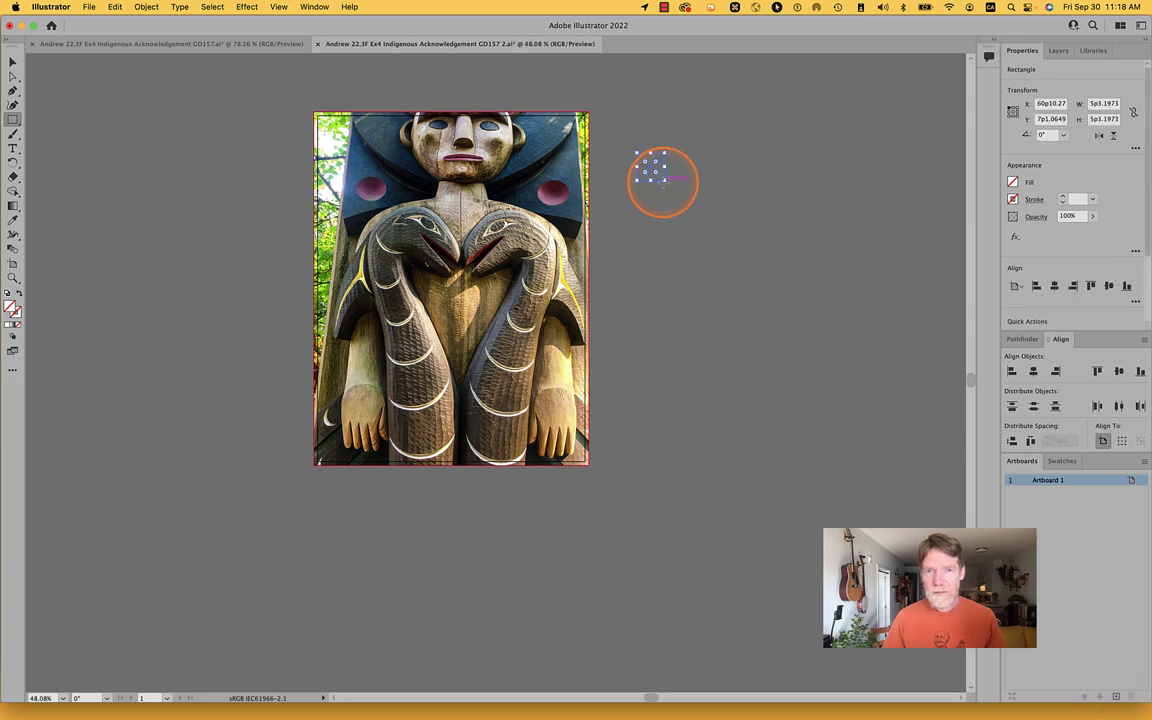
key(super+z)
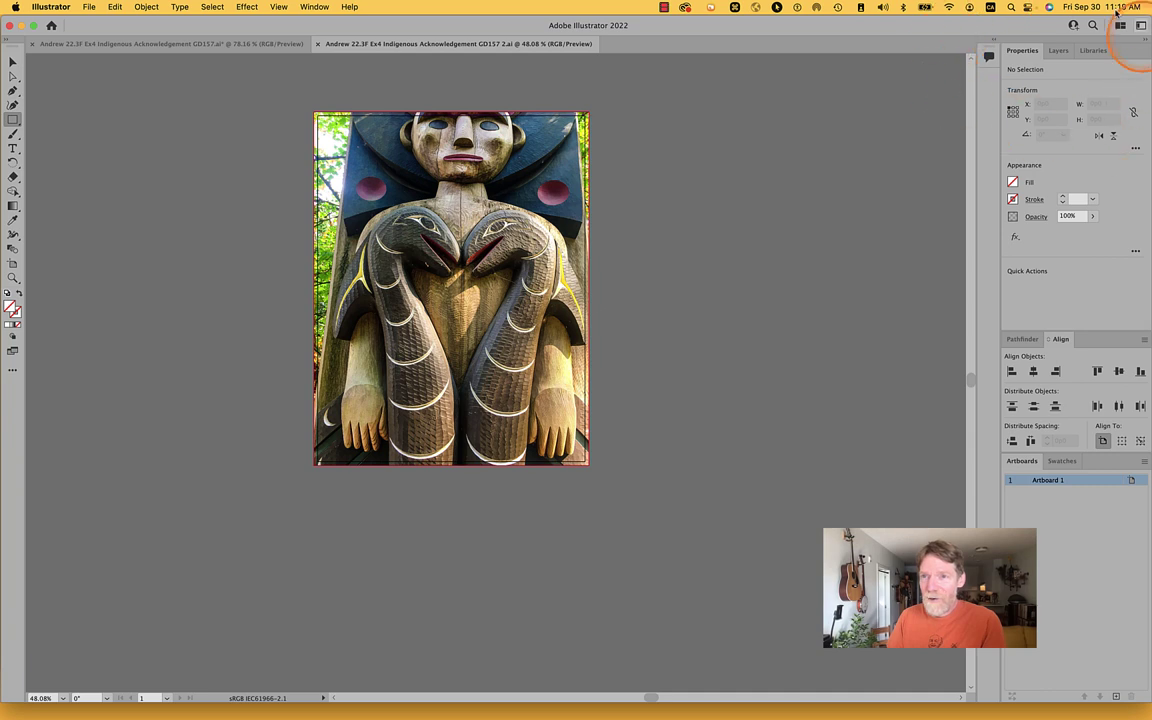
Step: Detach the Libraries panel from its panel group and close it
click(1094, 55)
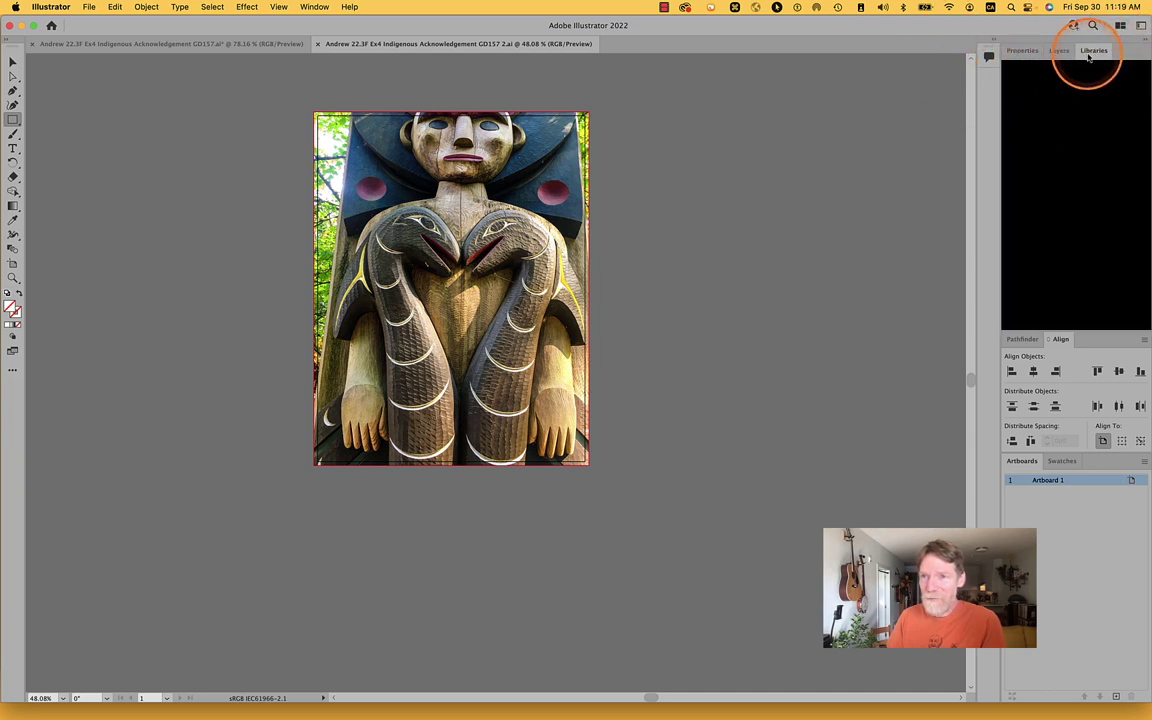
click(1090, 65)
drag(1090, 65, 815, 108)
click(802, 99)
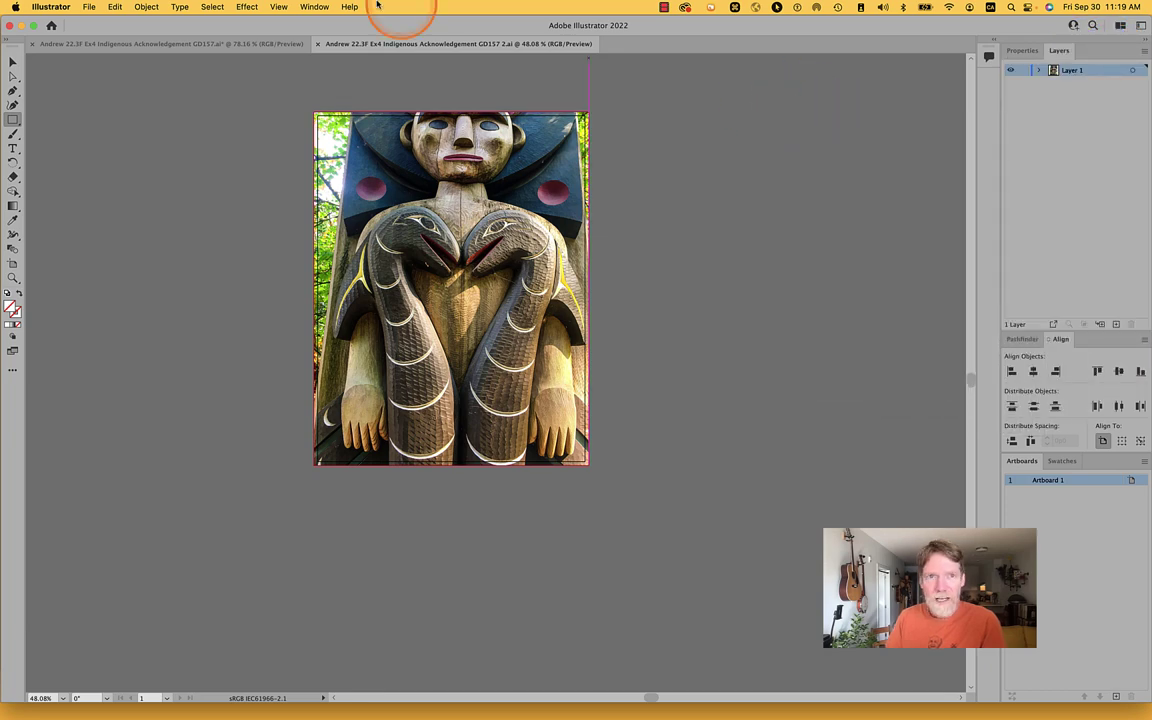
Step: Reopen the Libraries panel and dock it in the group with Properties and Layers
click(316, 7)
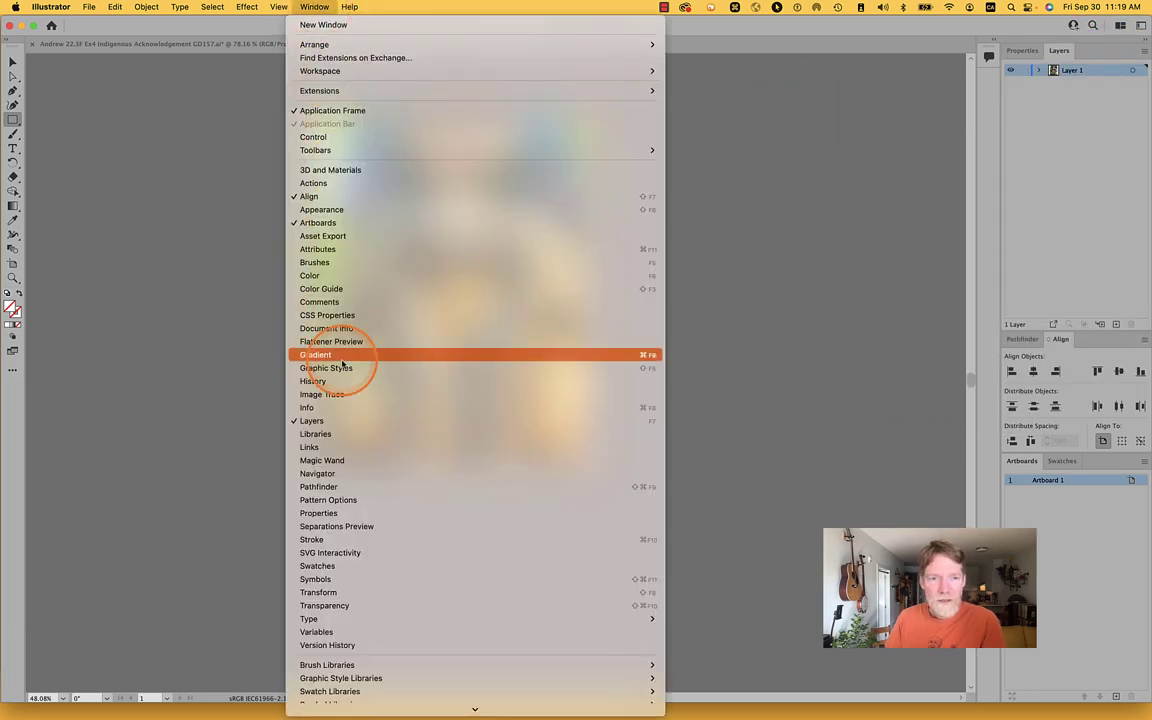
click(337, 440)
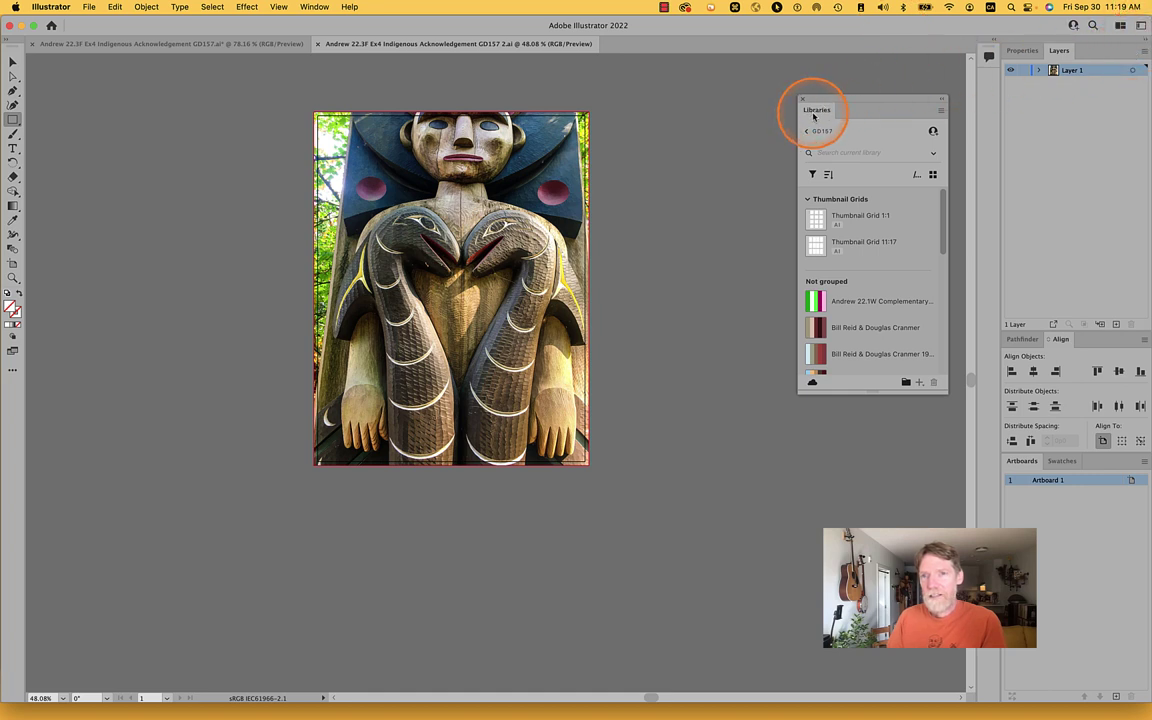
drag(813, 116, 1092, 57)
Step: Save the current panel layout as a workspace named GD157, overwriting the existing one
click(1141, 25)
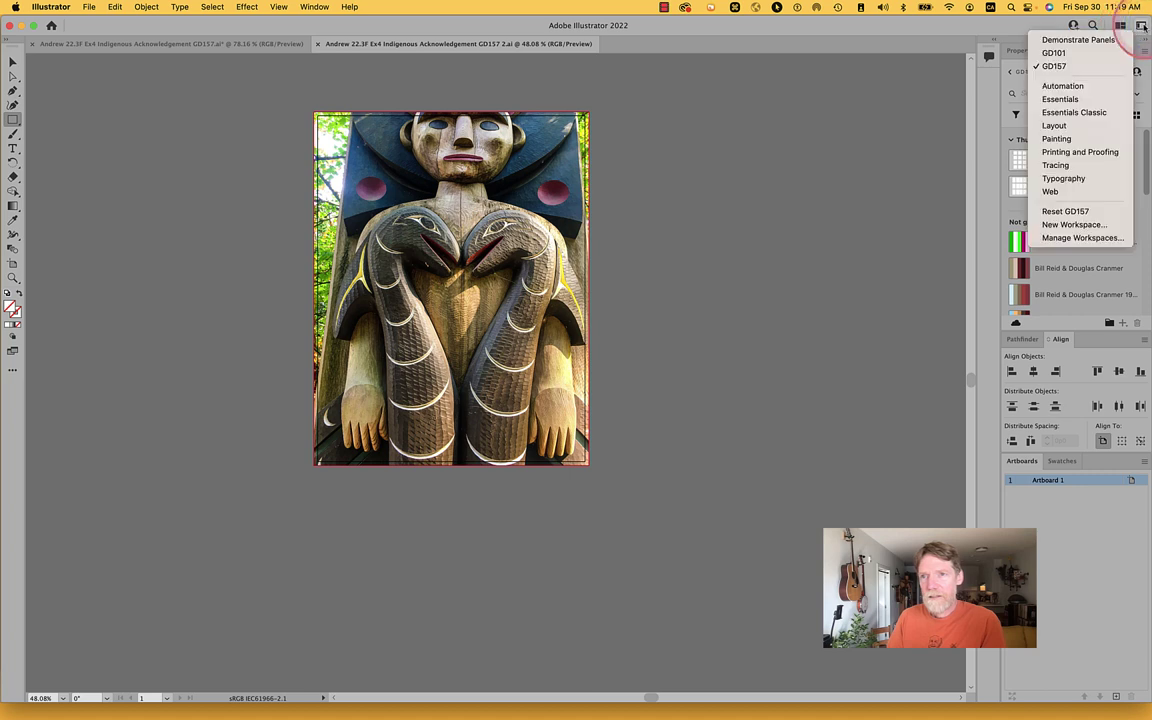
click(1068, 224)
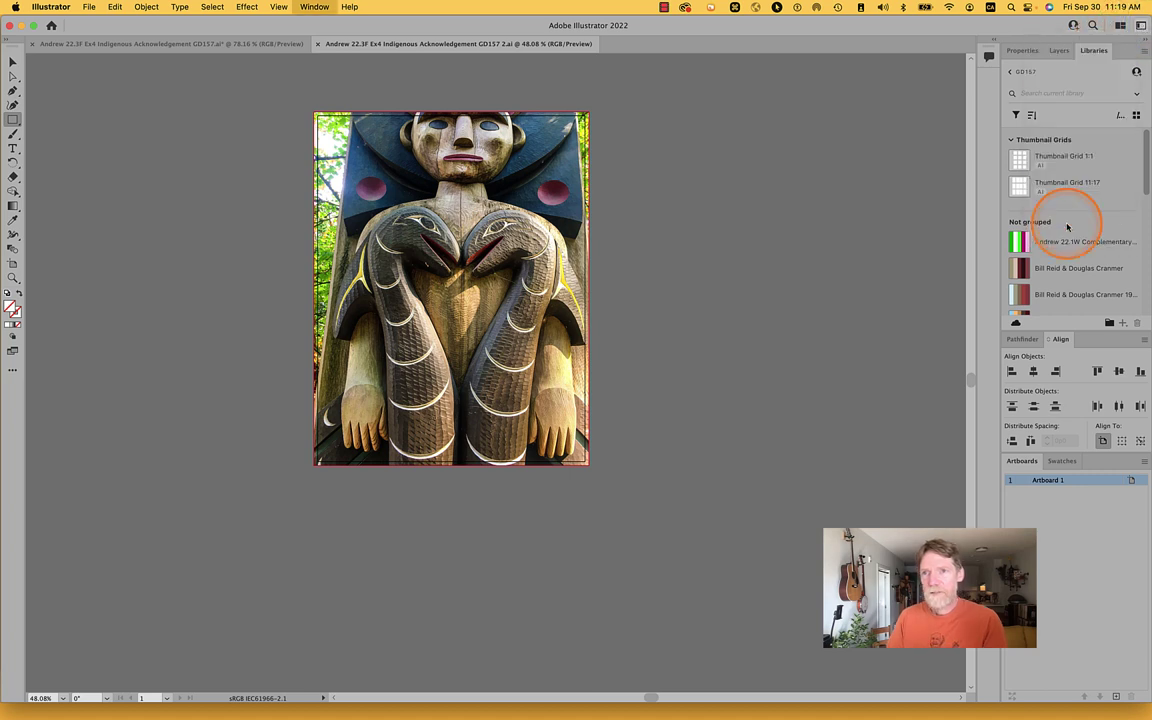
key(shift)
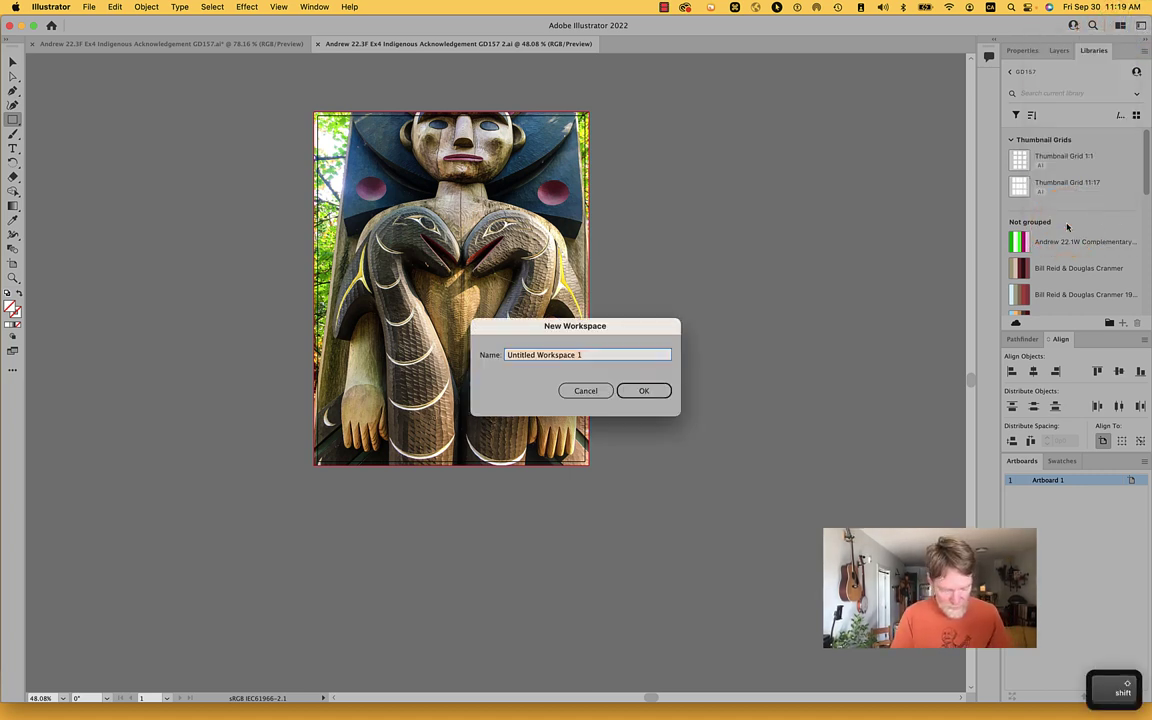
text(GD157)
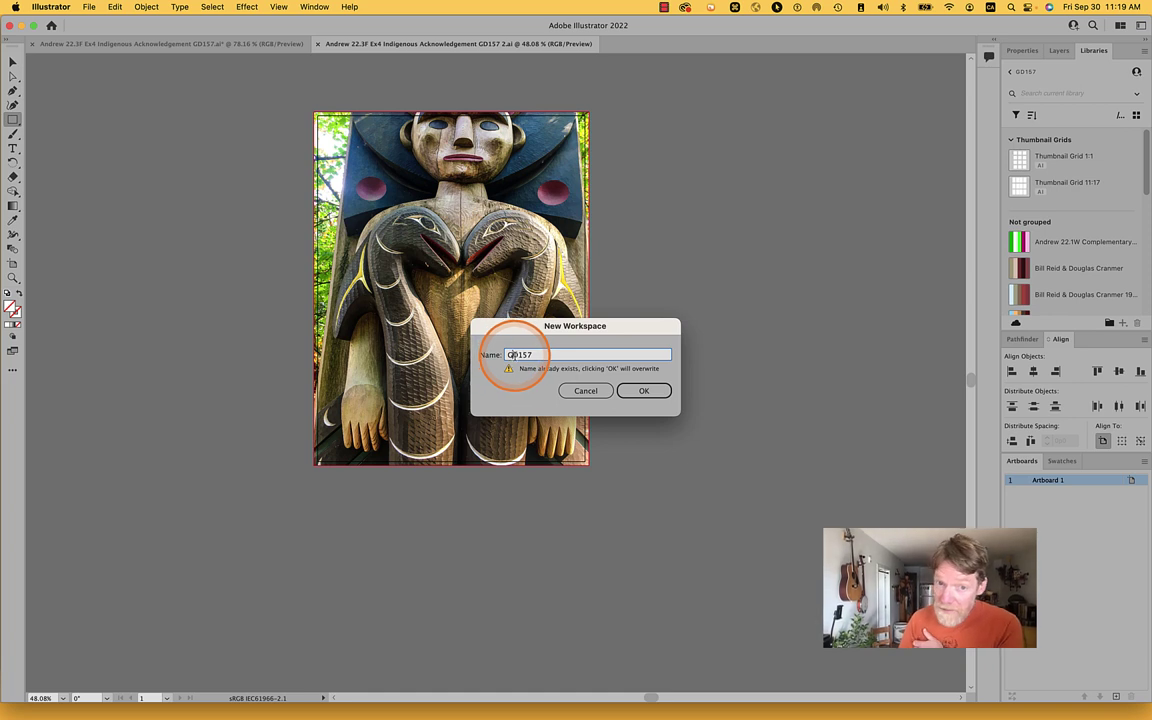
click(518, 355)
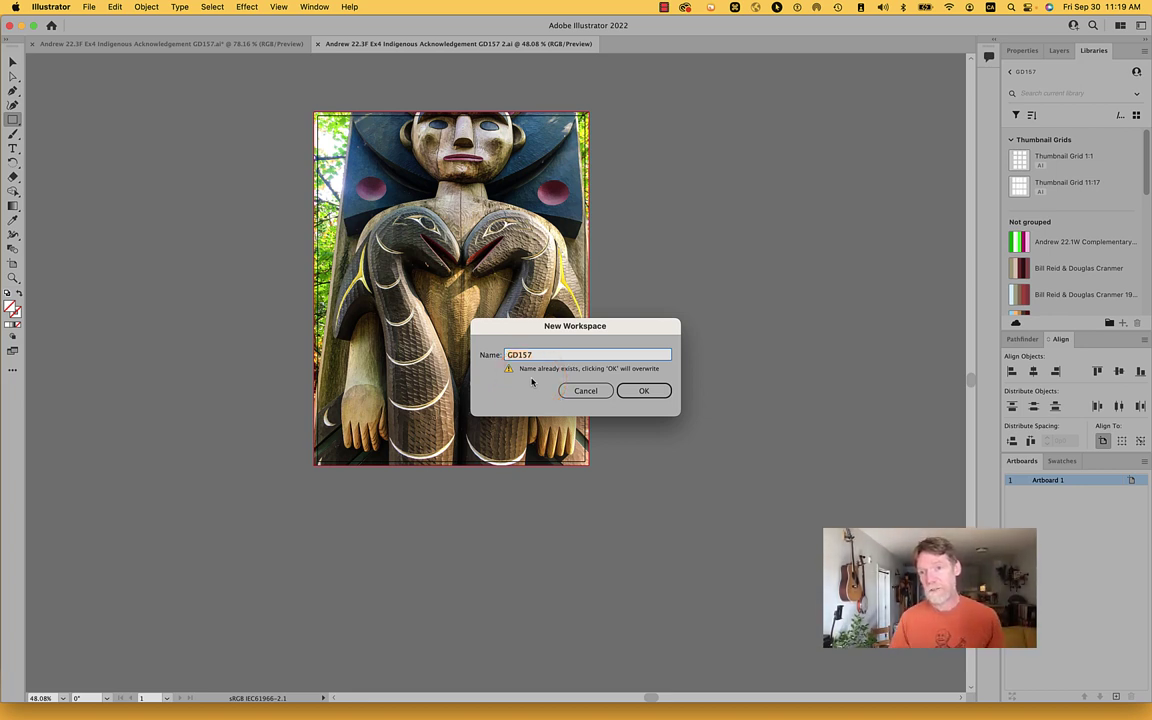
click(643, 391)
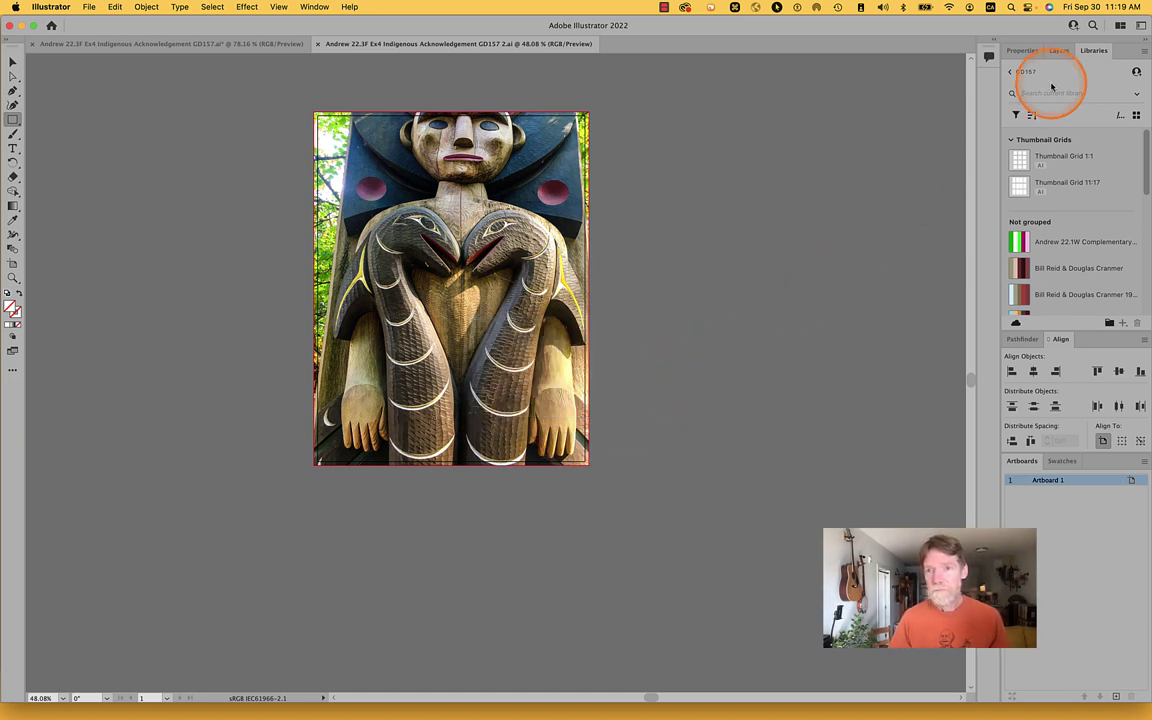
Step: Look through the items in the GD157 library and return to the list of all libraries
scroll(1077, 230, down, 2)
scroll(1077, 230, down, 3)
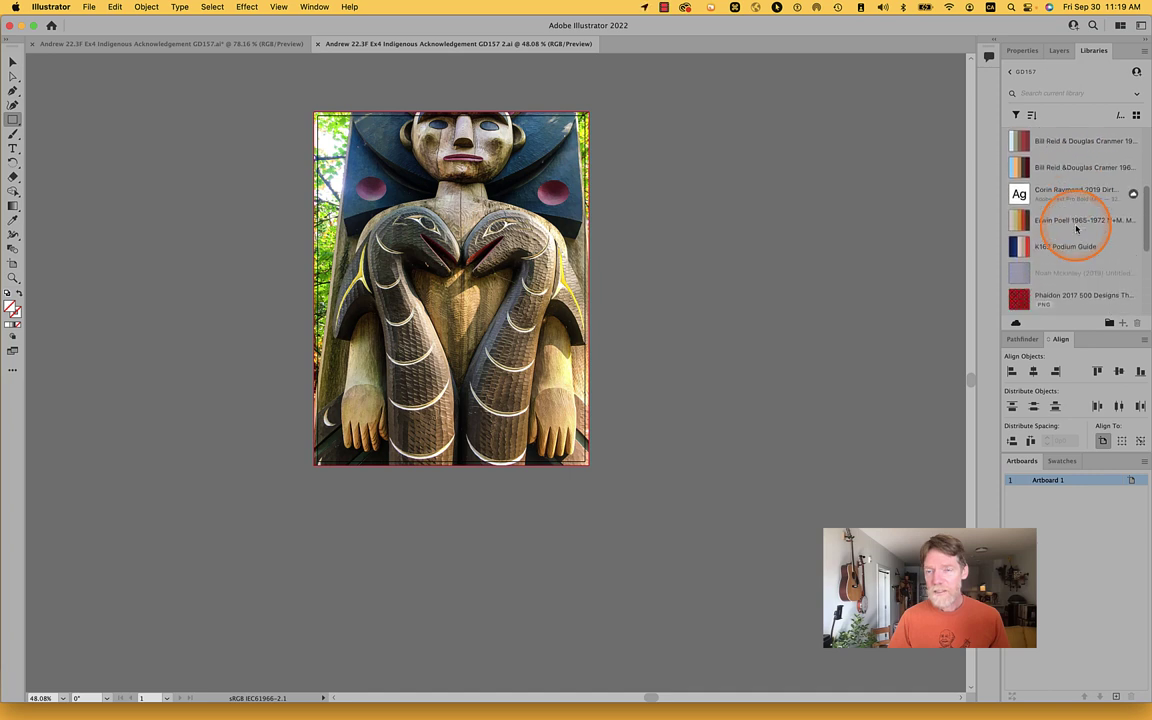
scroll(1077, 230, up, 5)
click(1013, 72)
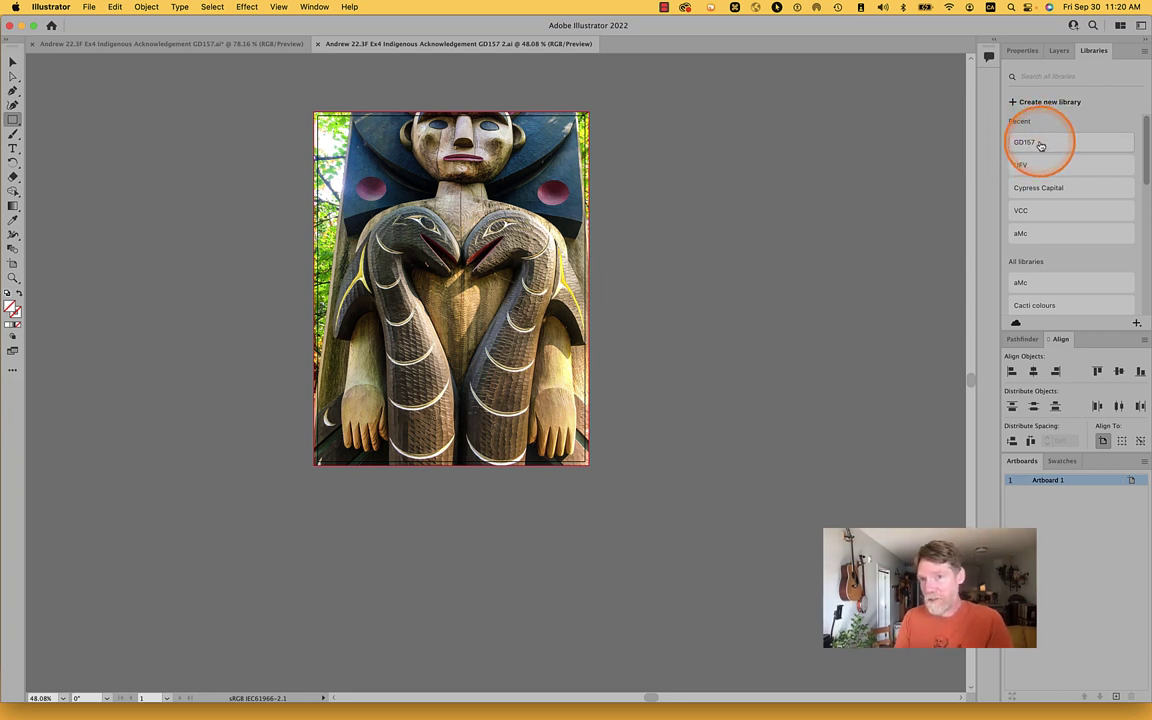
key(super+h)
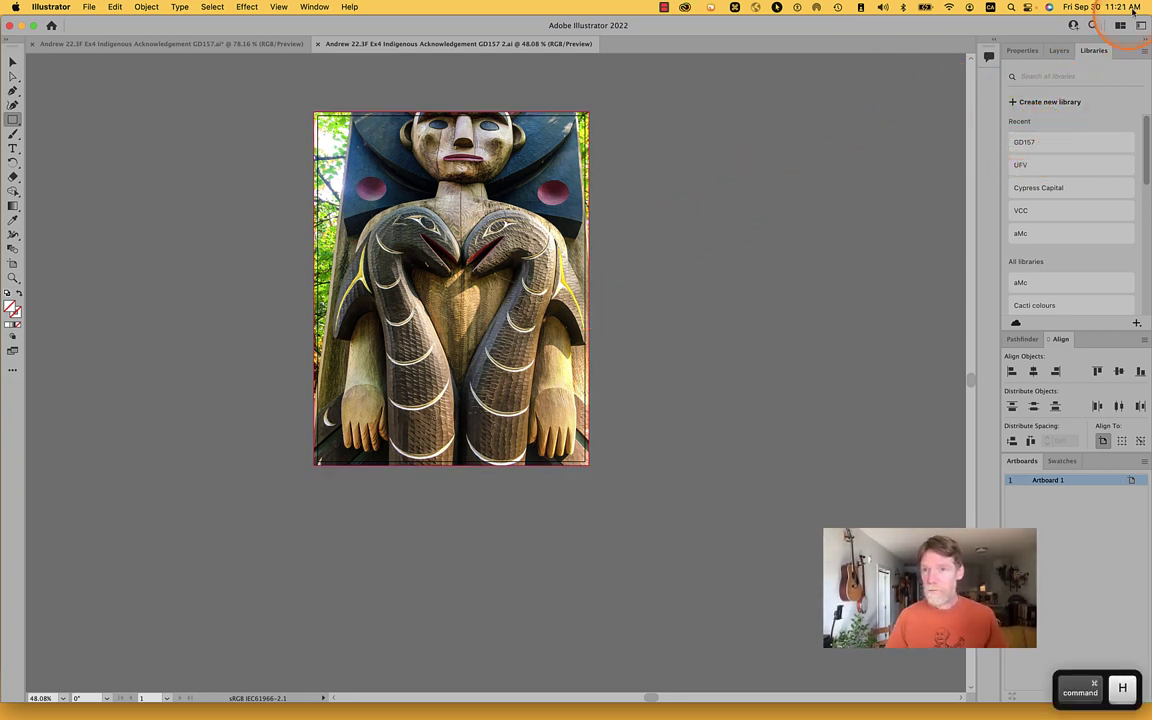
click(1059, 50)
click(1093, 50)
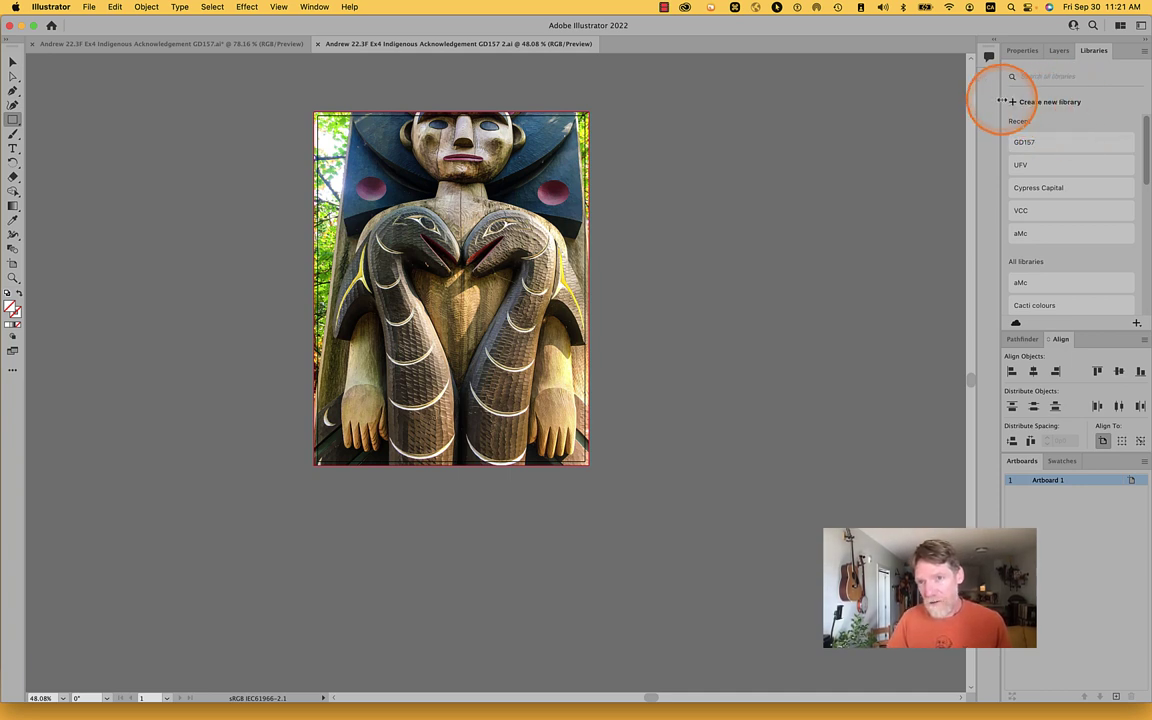
click(1057, 103)
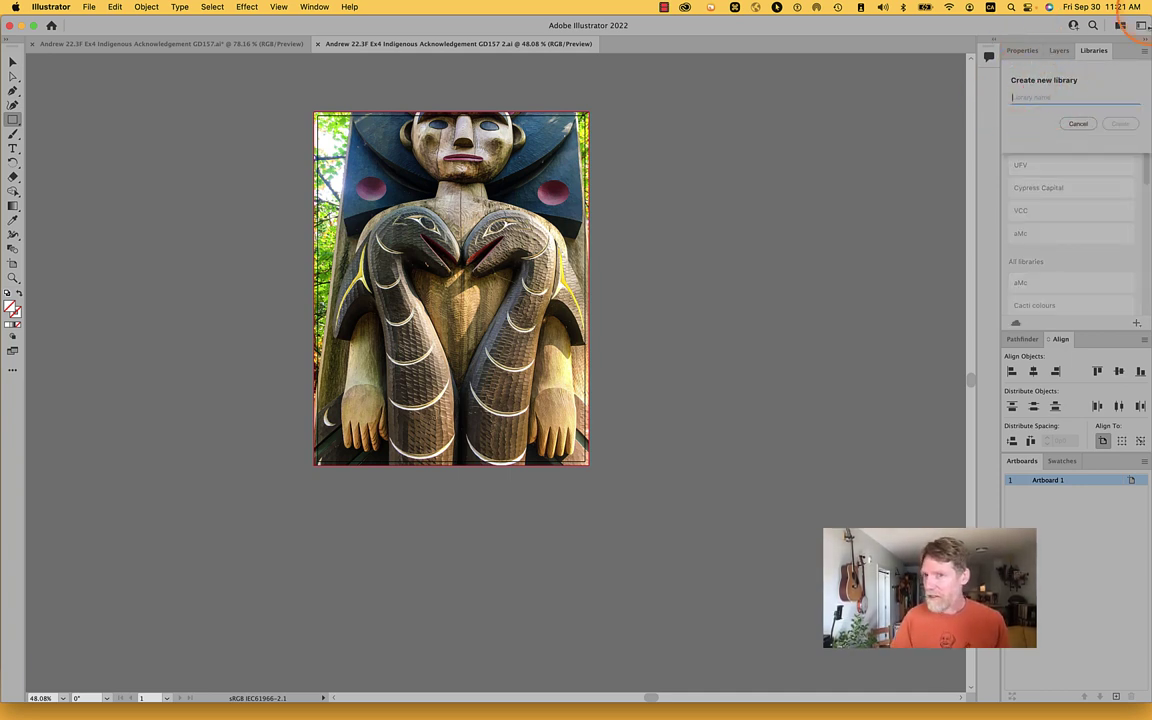
click(1078, 124)
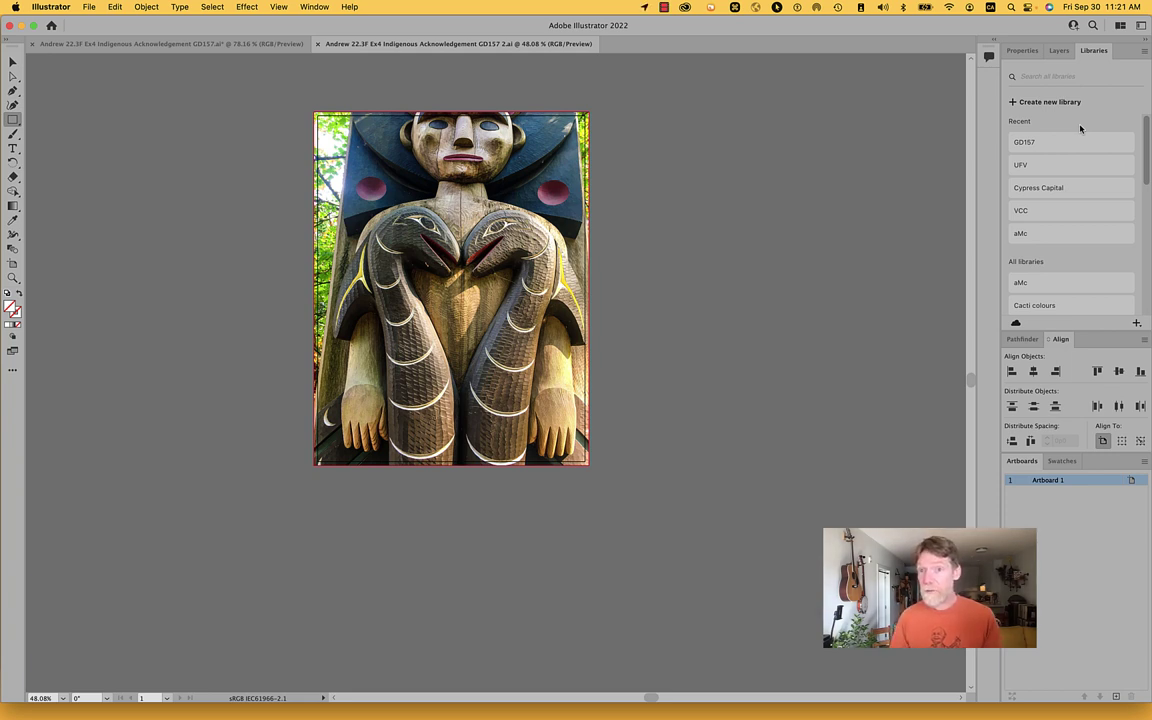
Step: Open the GD157 library and add its Susan Pointe Musquem House colour theme to the document swatches
click(1030, 142)
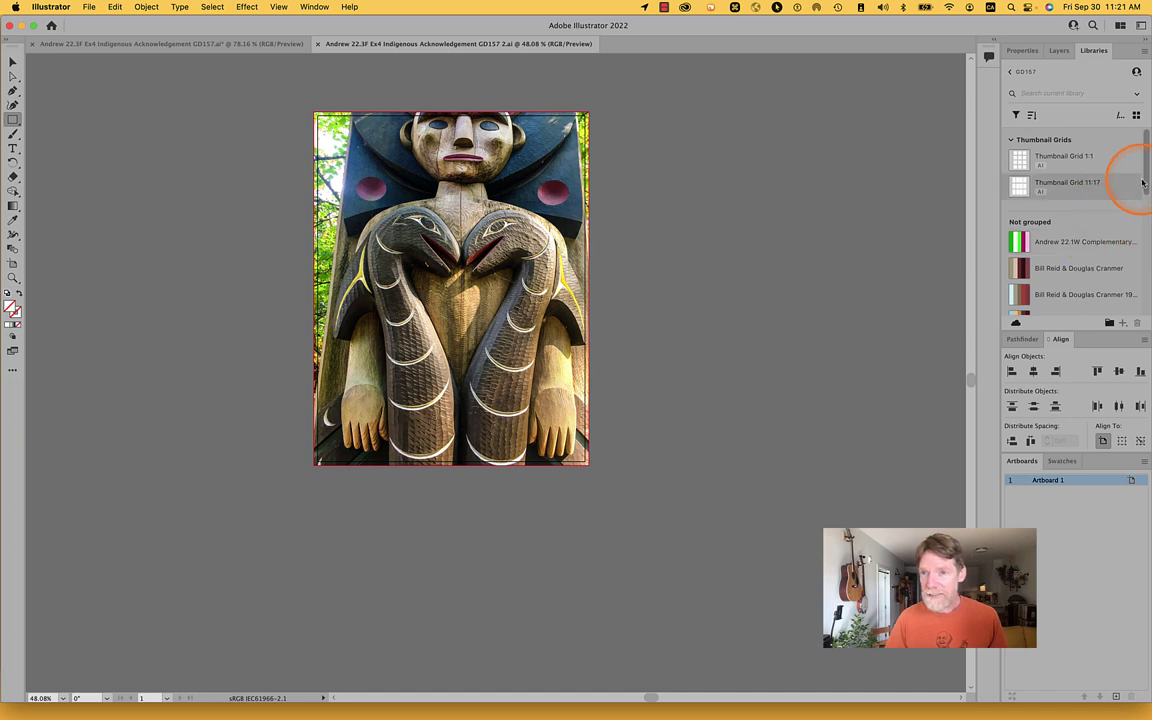
drag(1148, 178, 1149, 283)
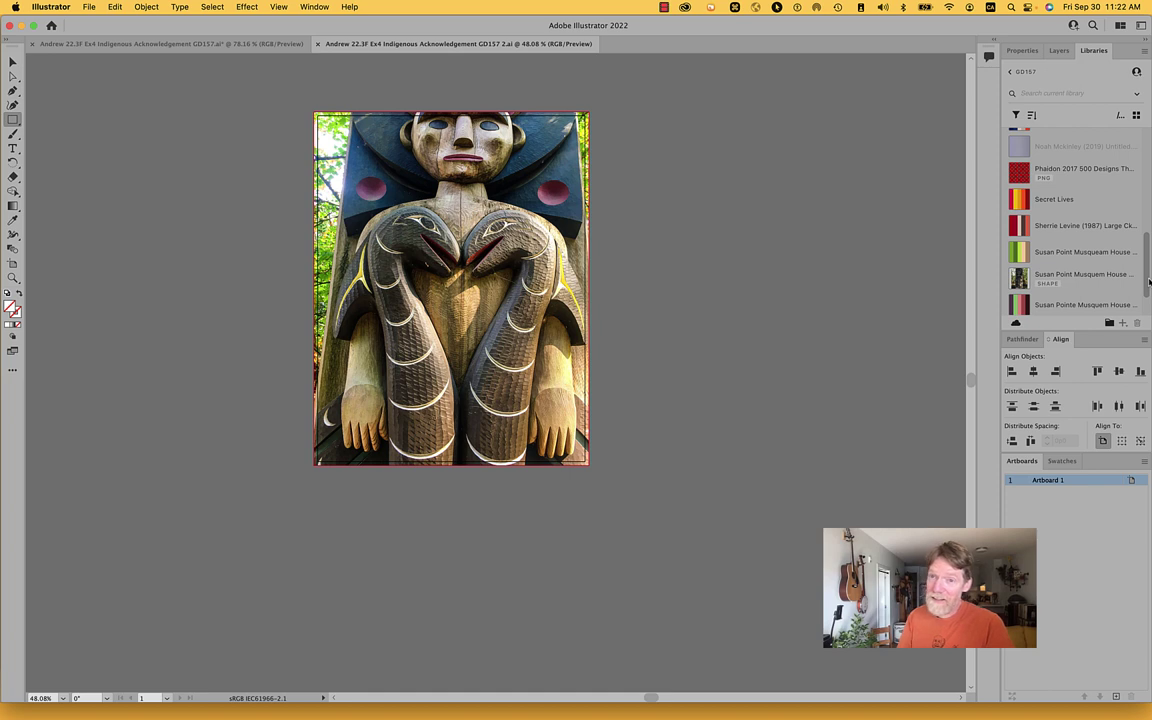
drag(1147, 283, 1140, 290)
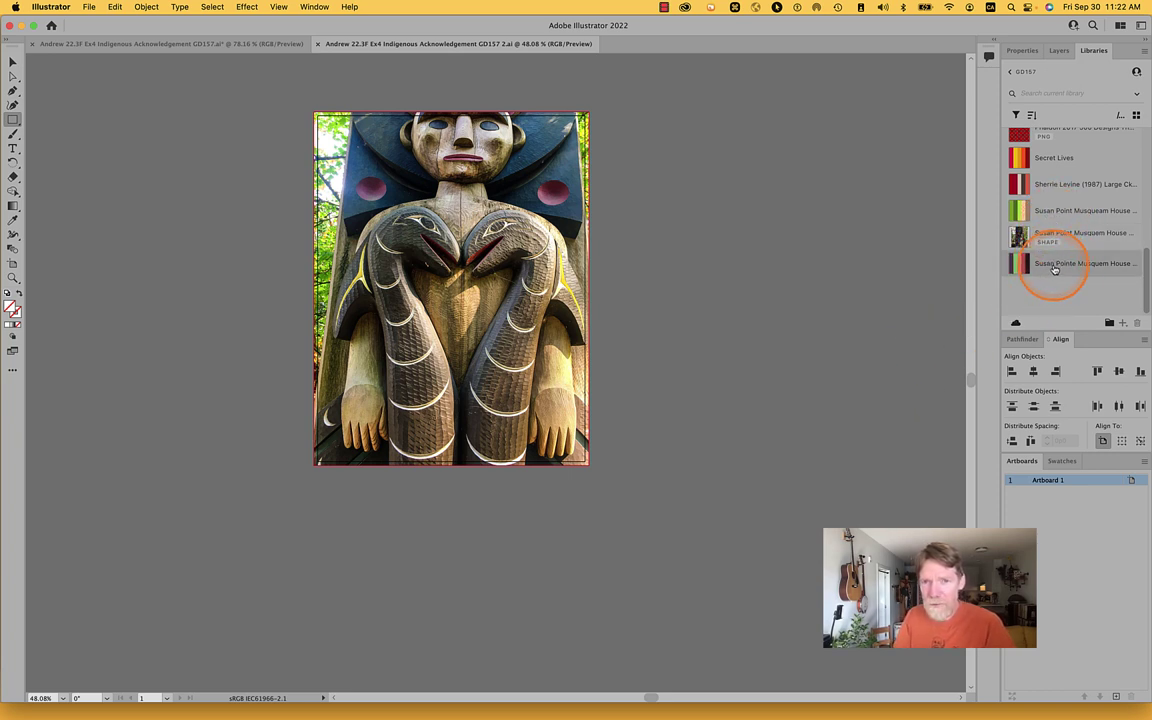
mouse_move(1025, 269)
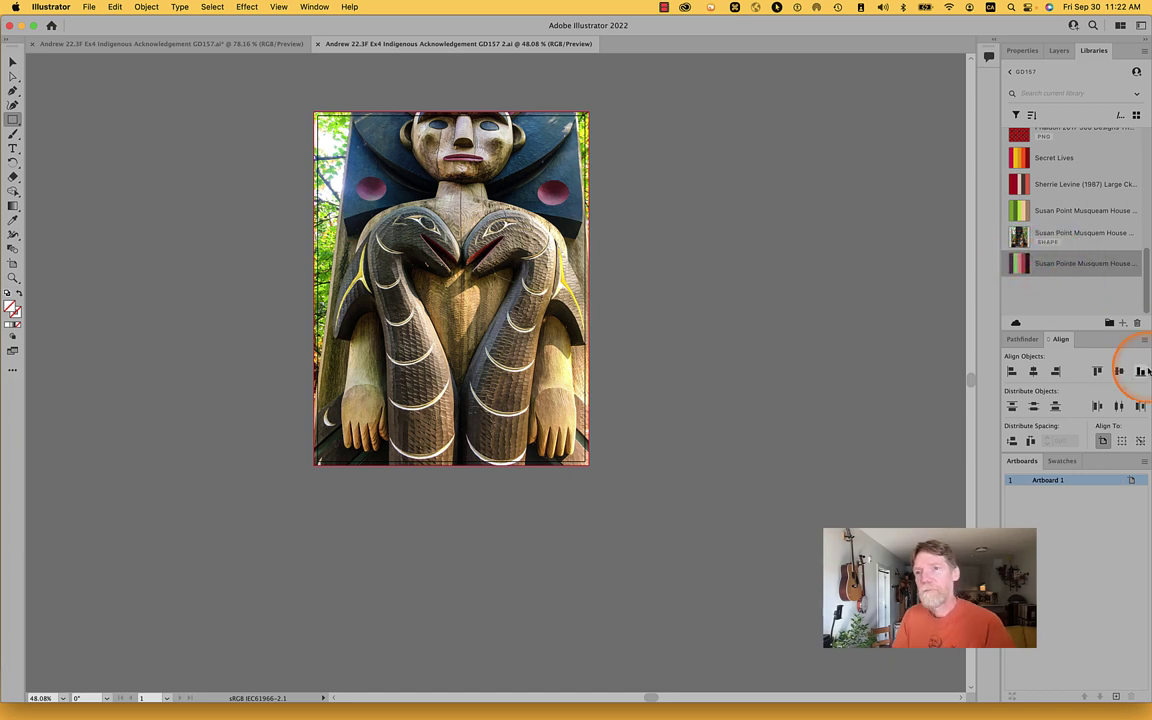
right_click(1083, 264)
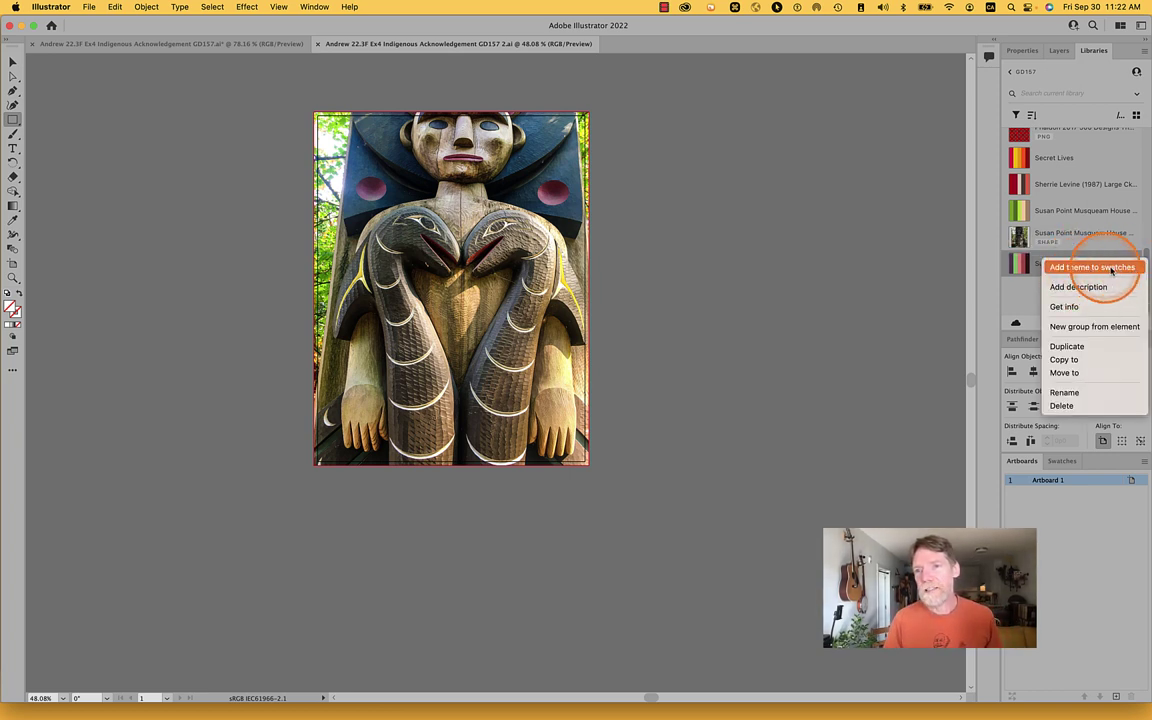
click(964, 278)
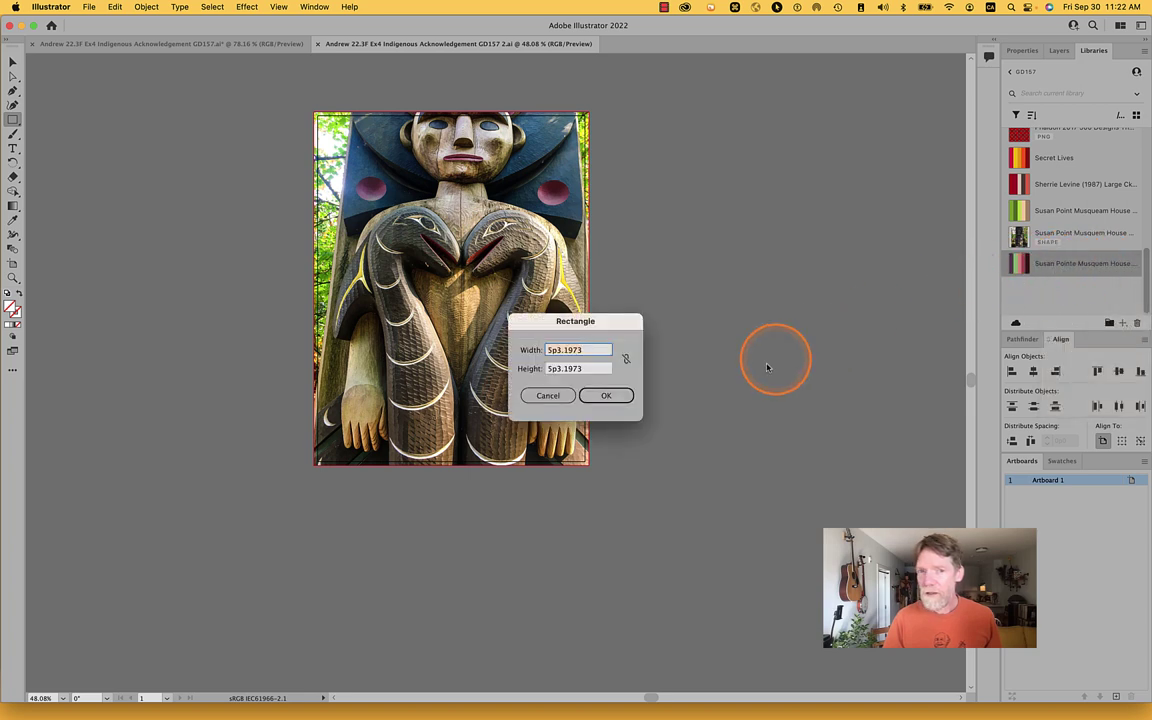
click(568, 395)
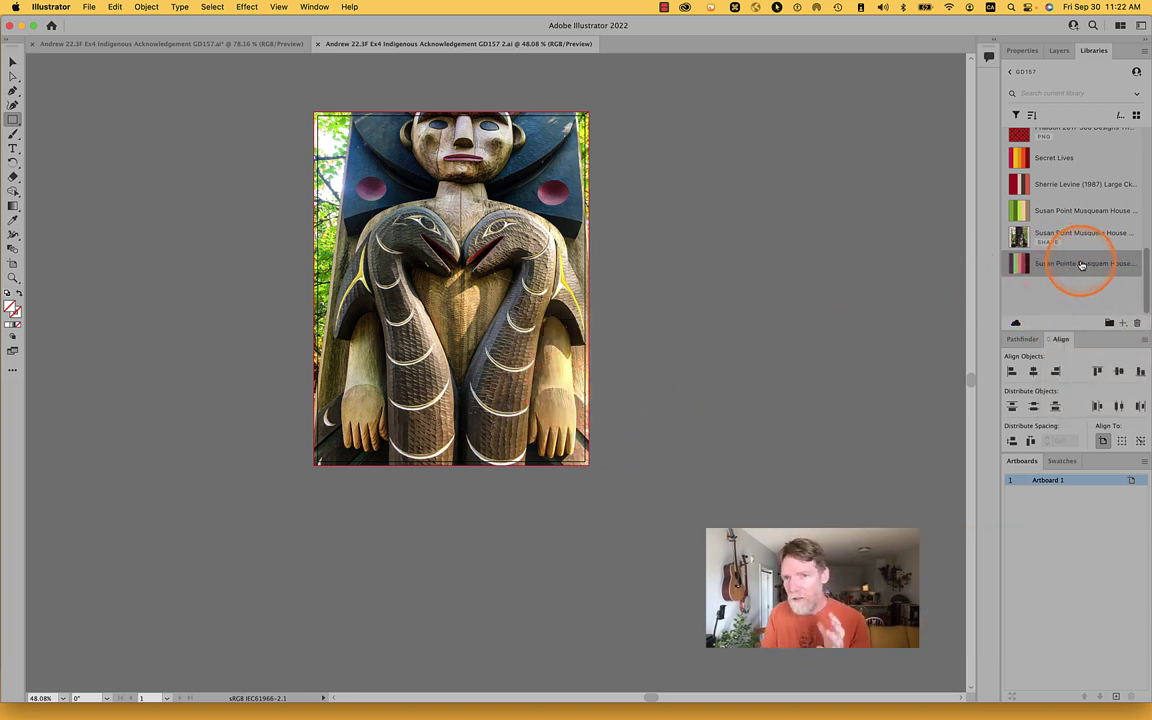
right_click(1079, 268)
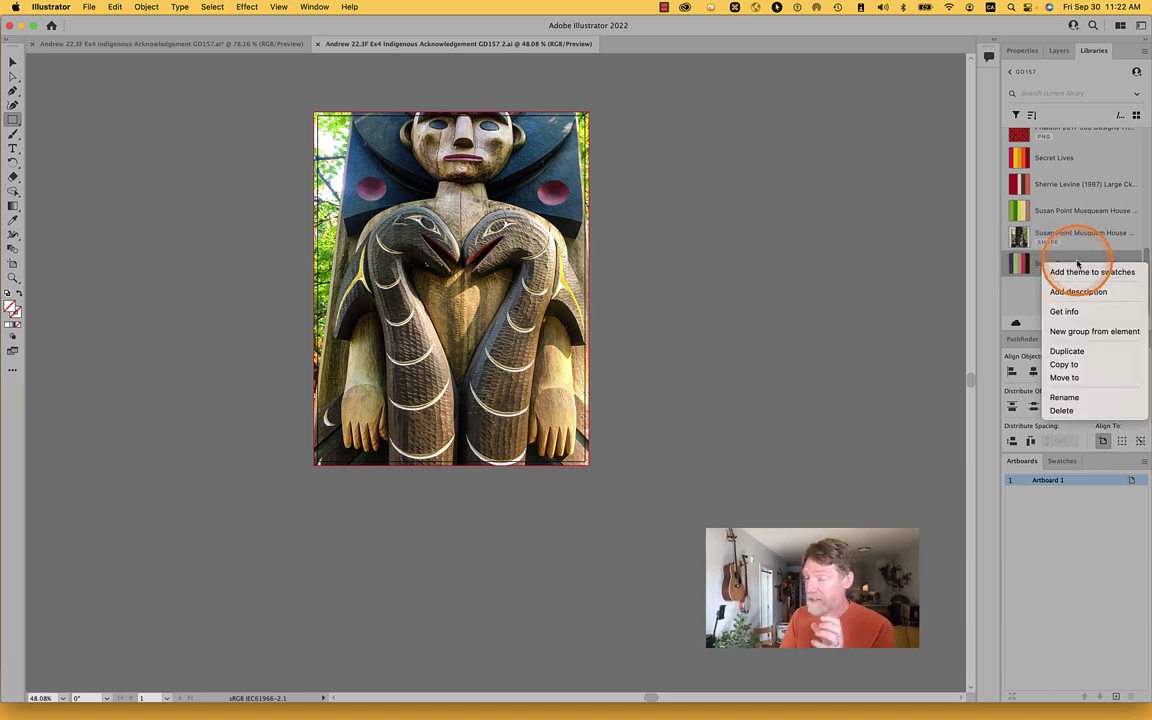
click(1077, 272)
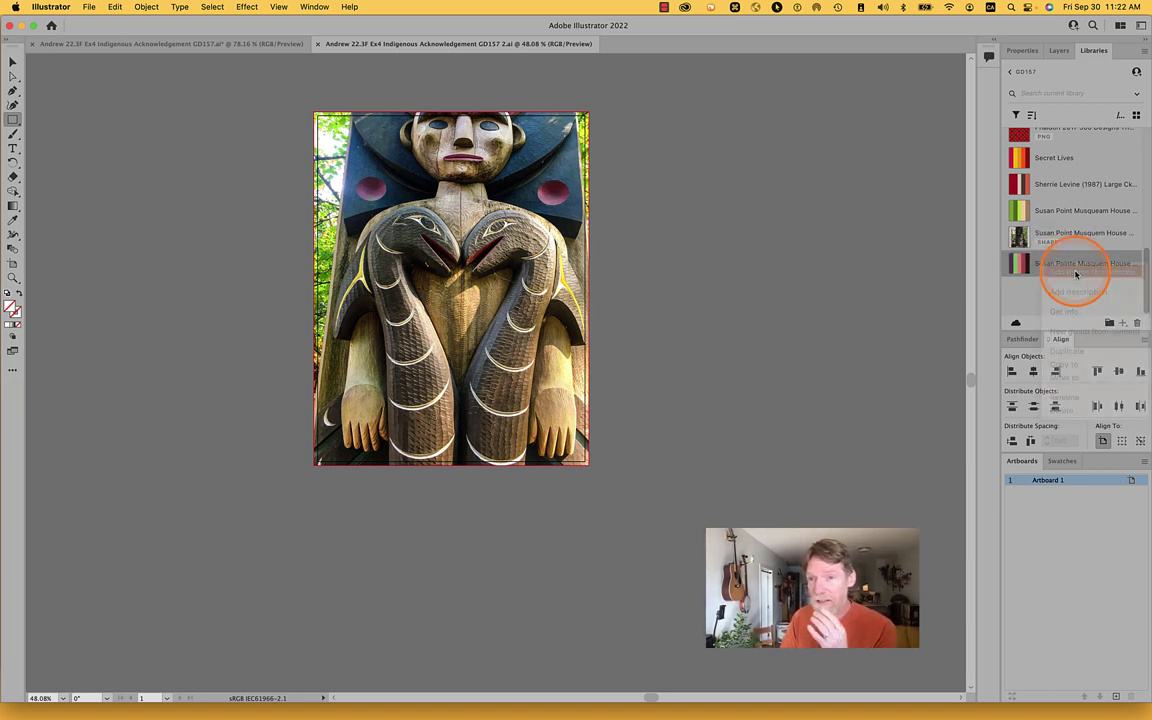
click(1064, 461)
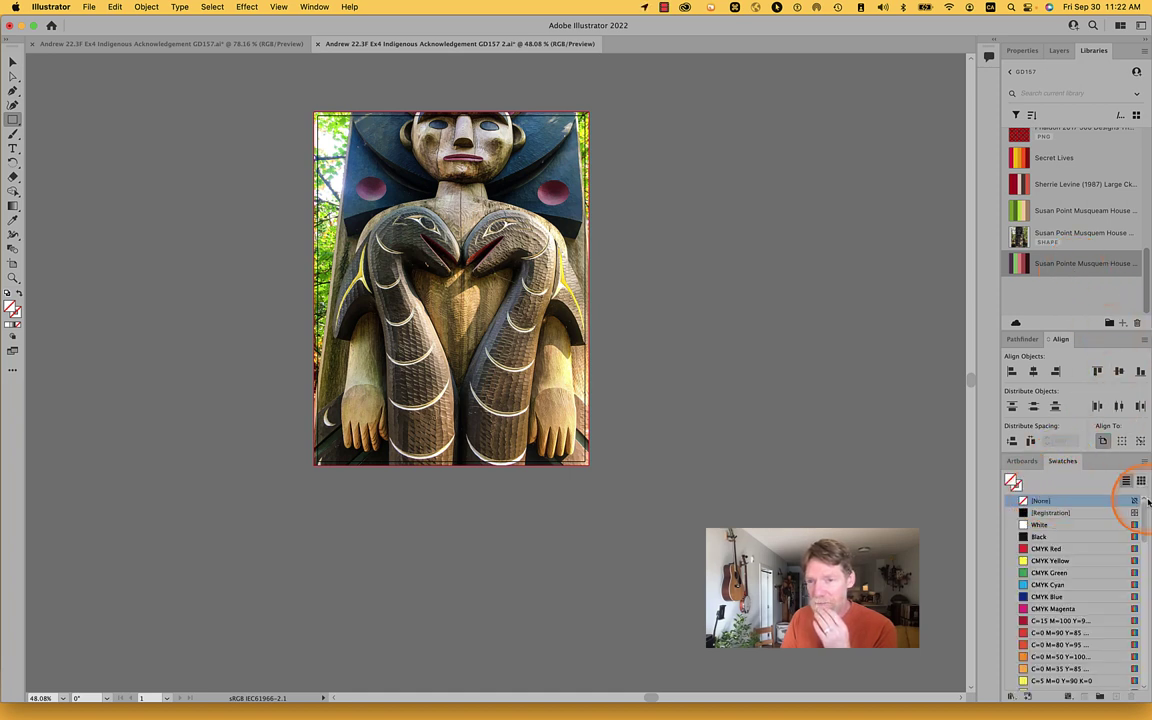
scroll(1105, 527, down, 10)
scroll(1100, 537, down, 5)
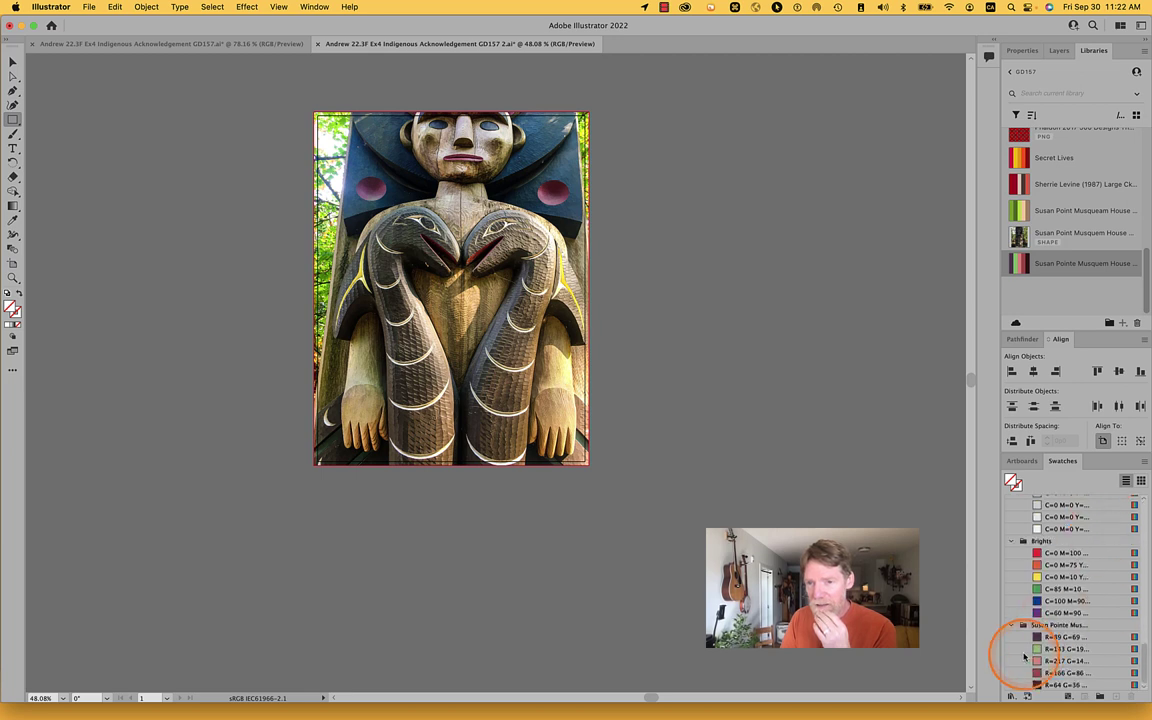
click(1011, 624)
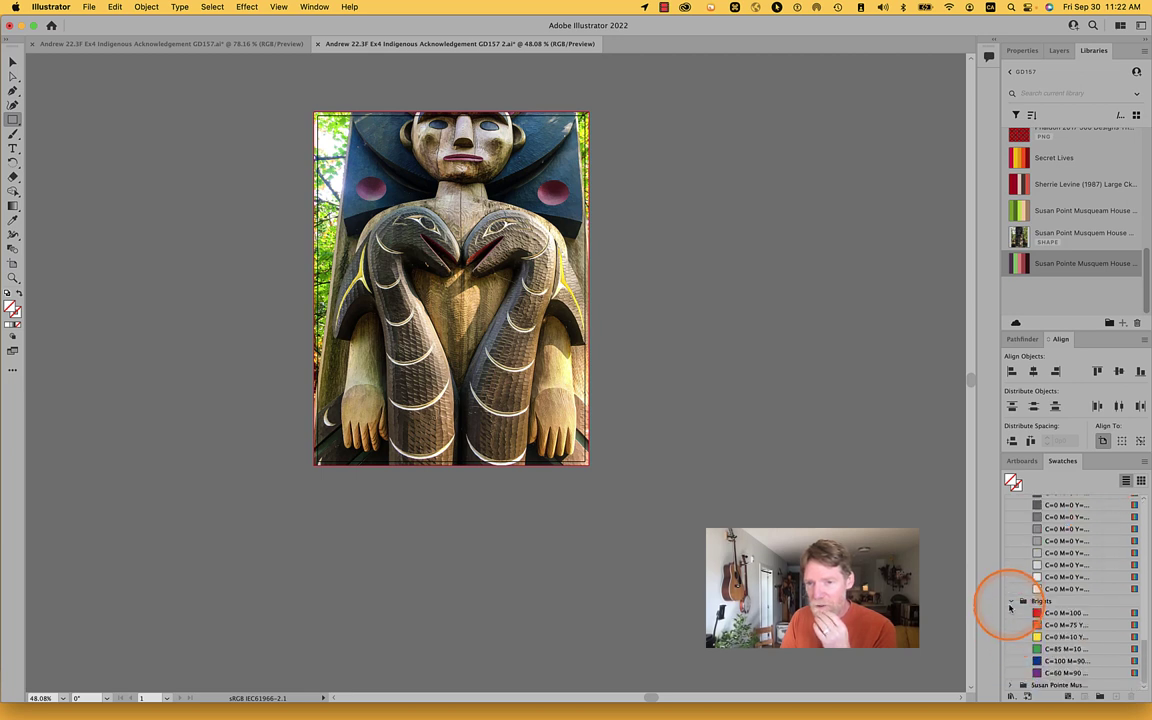
scroll(1010, 607, up, 5)
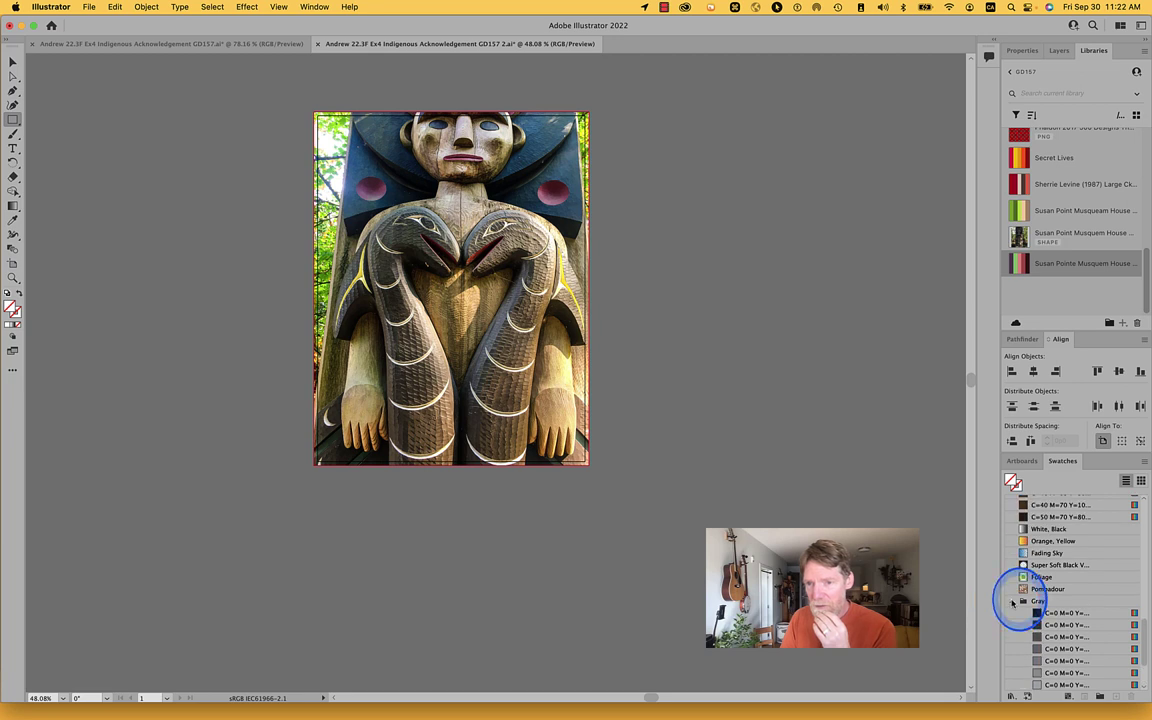
click(1012, 603)
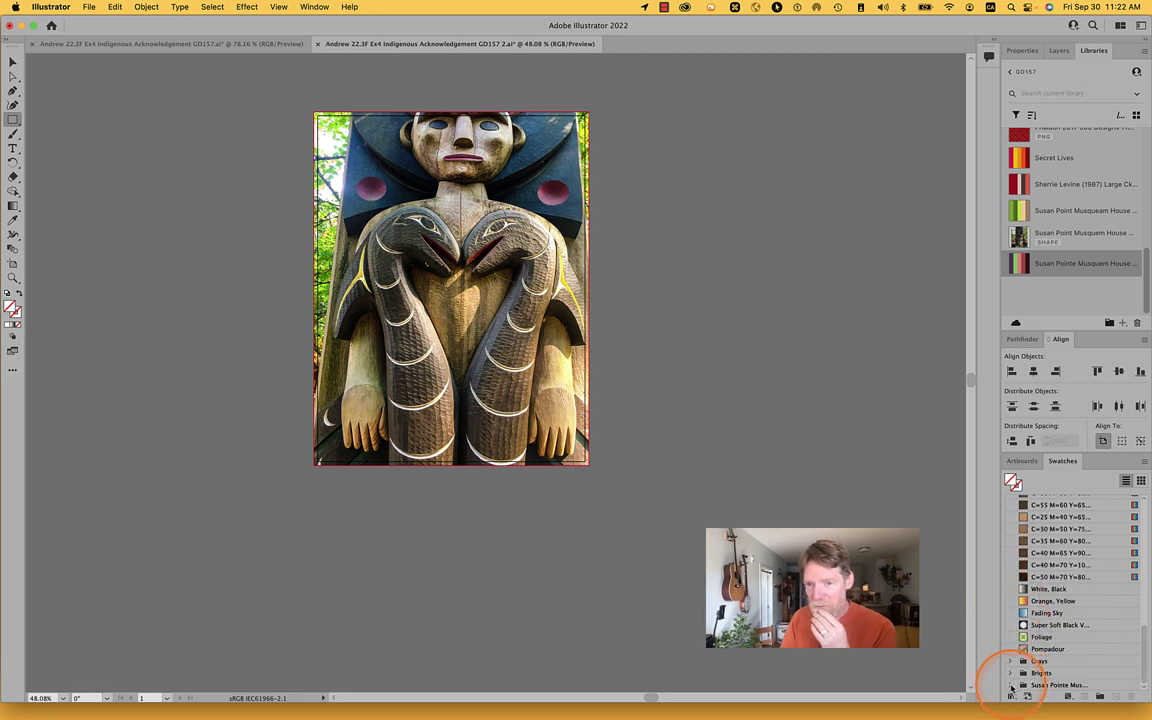
click(1010, 685)
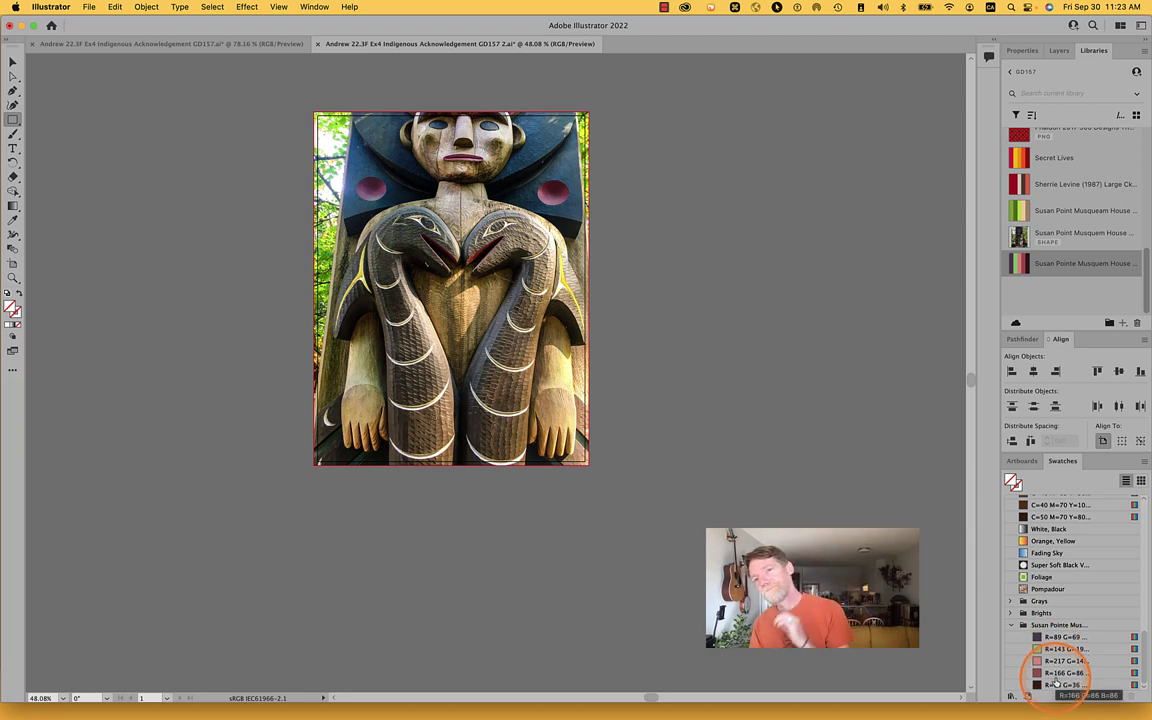
click(1010, 625)
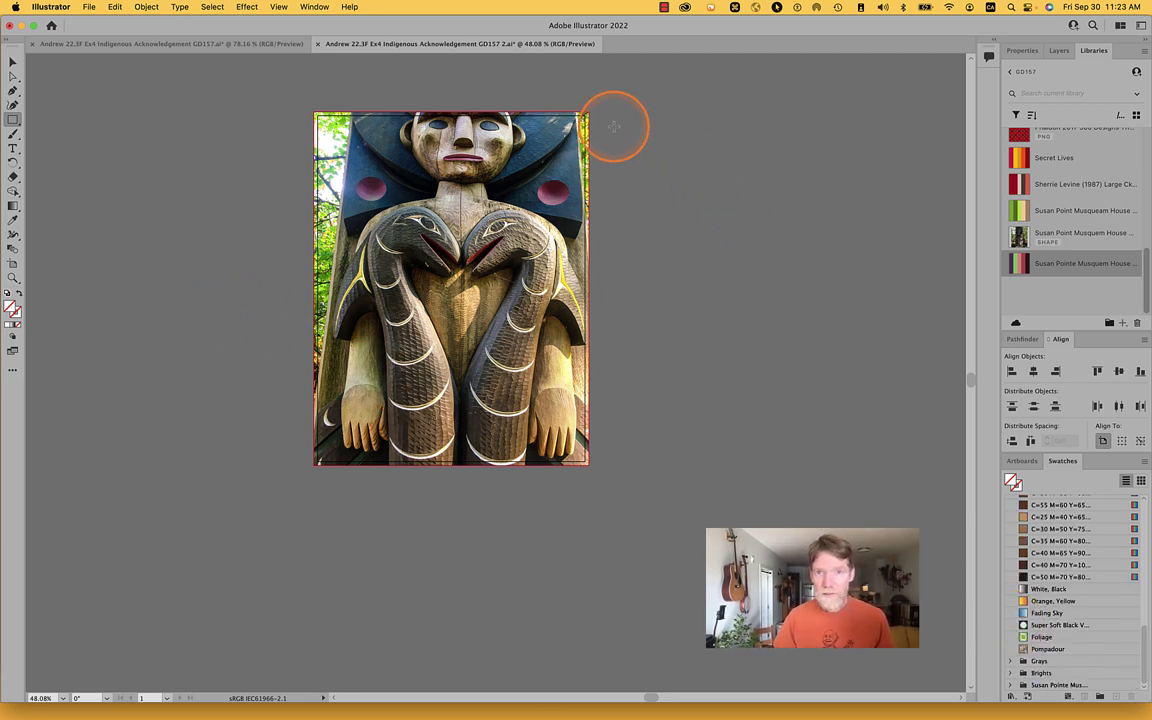
Step: Draw a small unfilled square just outside the photo's upper-right corner and switch to the Selection tool
drag(605, 118, 657, 164)
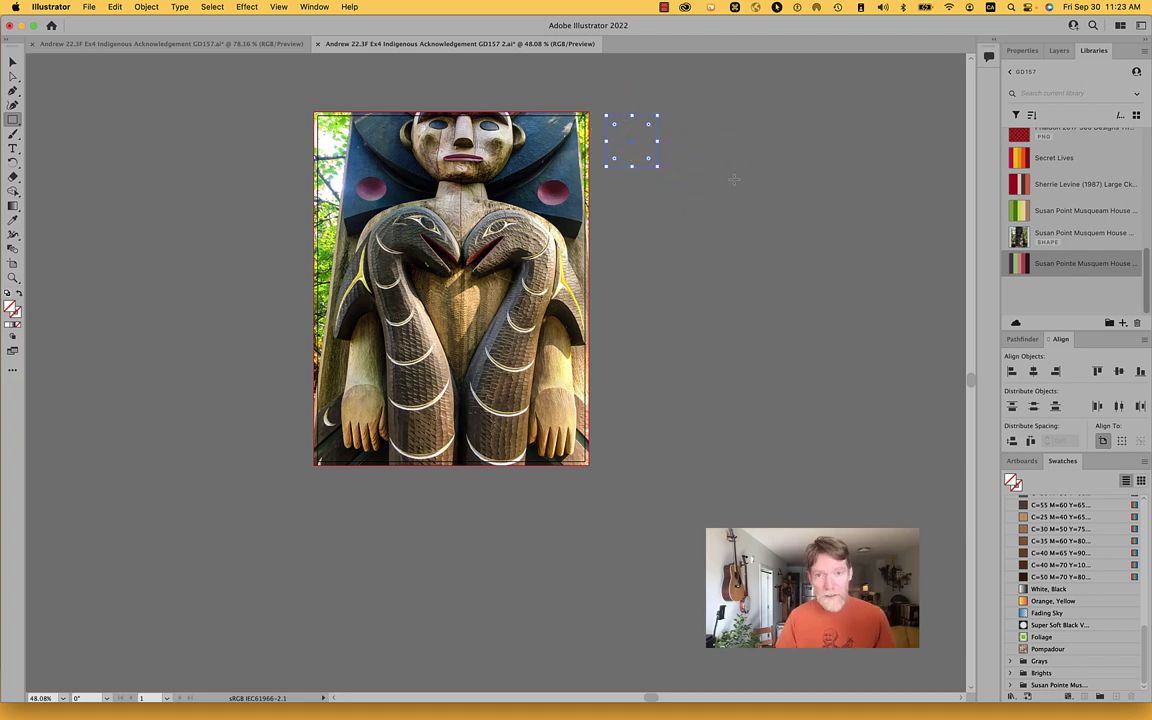
key(v)
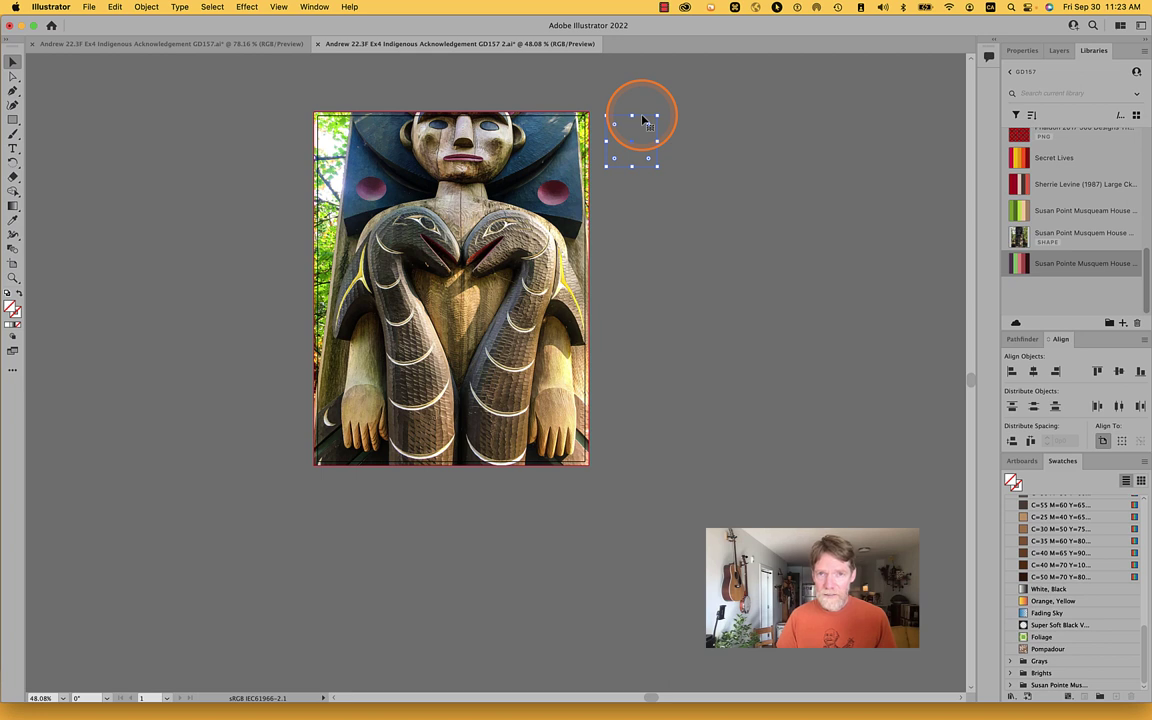
Step: Try moving the small square straight down beside the photo, and undo the move
drag(645, 120, 643, 162)
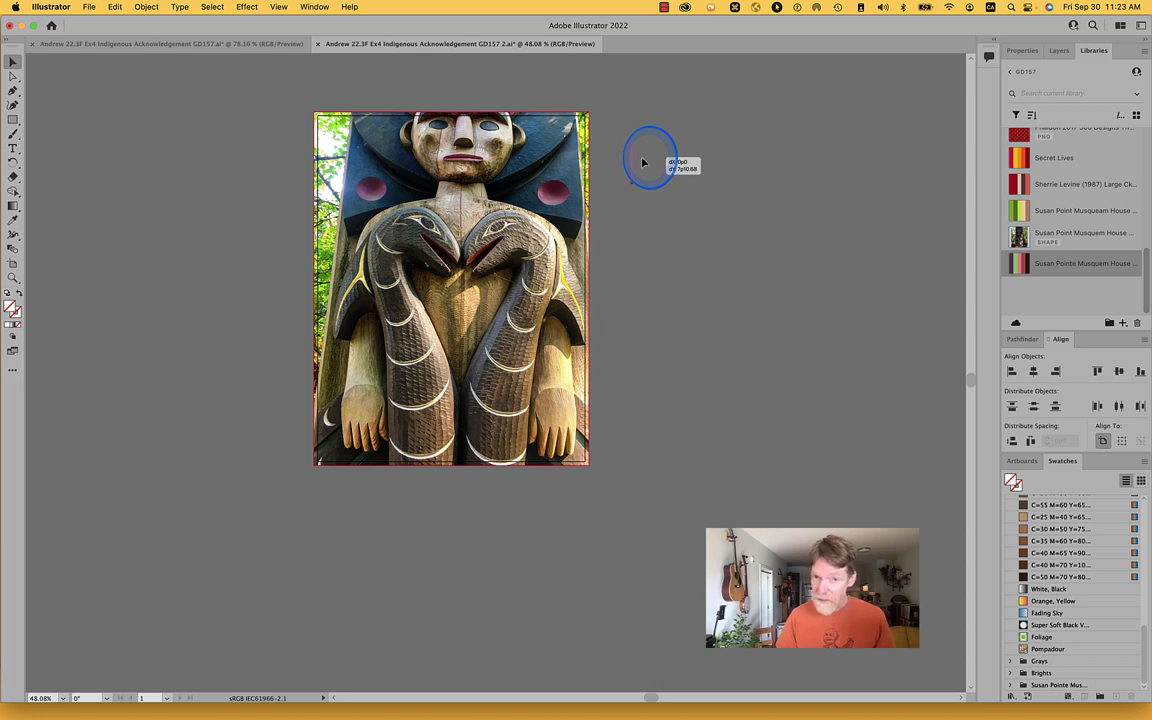
drag(643, 162, 643, 211)
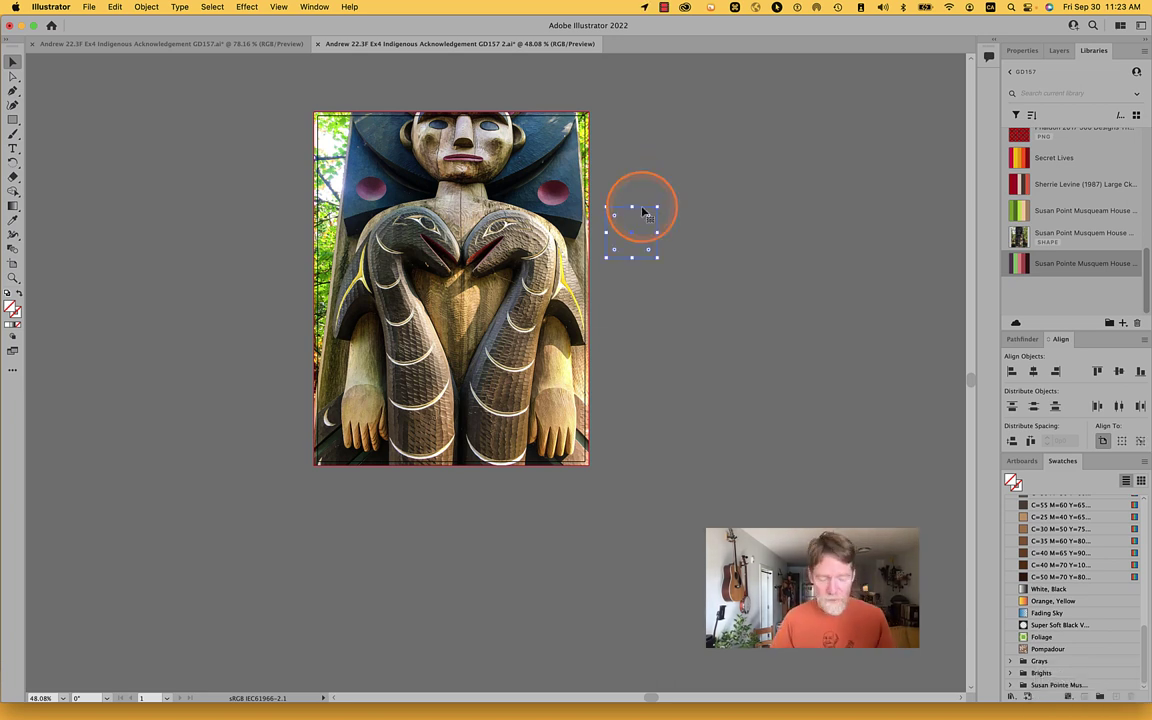
key(super+z)
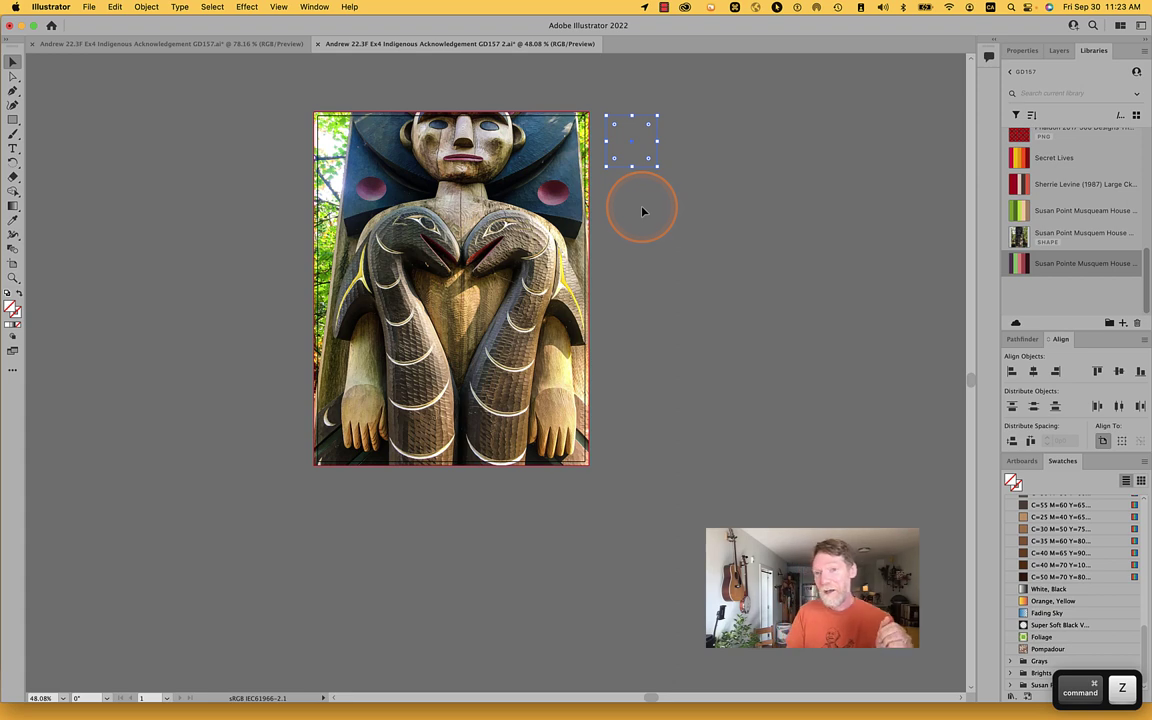
Step: Try the Susan Pointe Musquem House theme colours on the small square and fill it with the theme's dark purple
drag(1016, 263, 1075, 257)
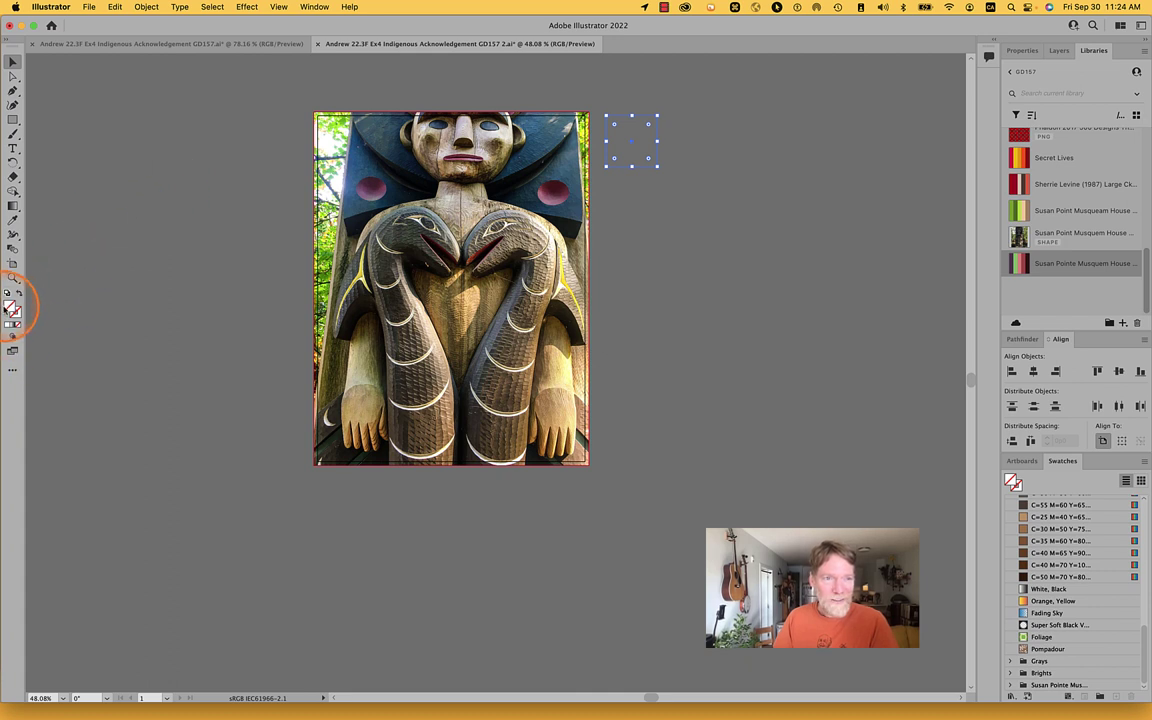
click(18, 313)
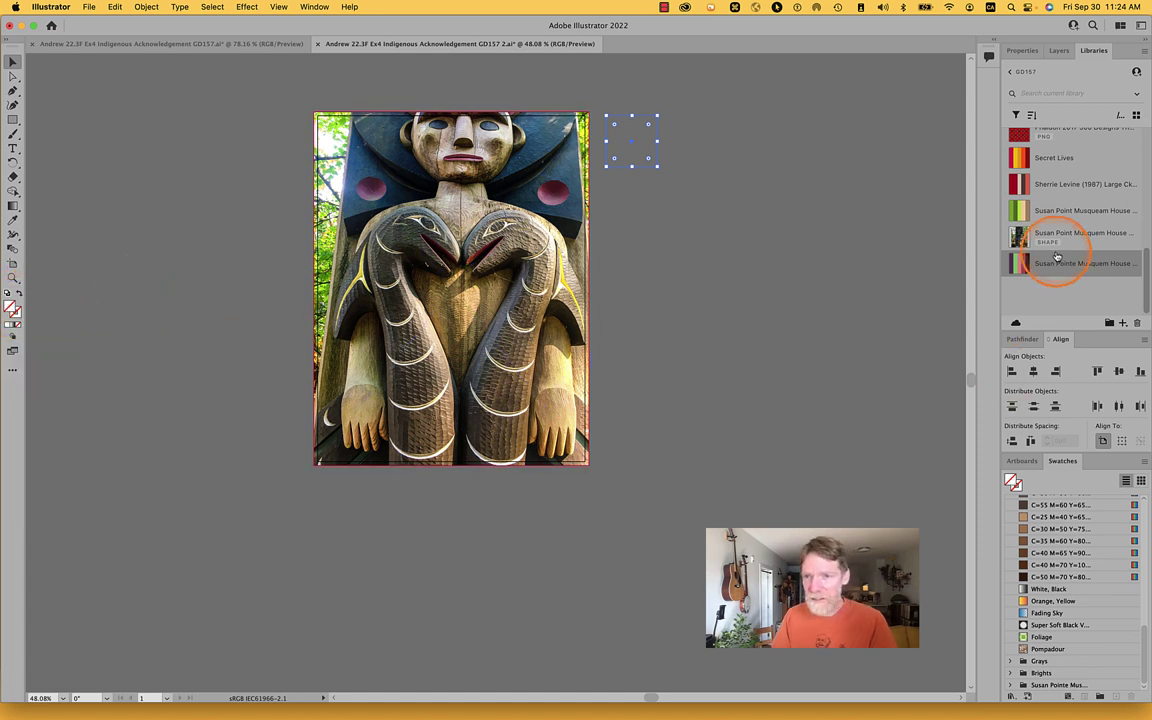
click(1013, 265)
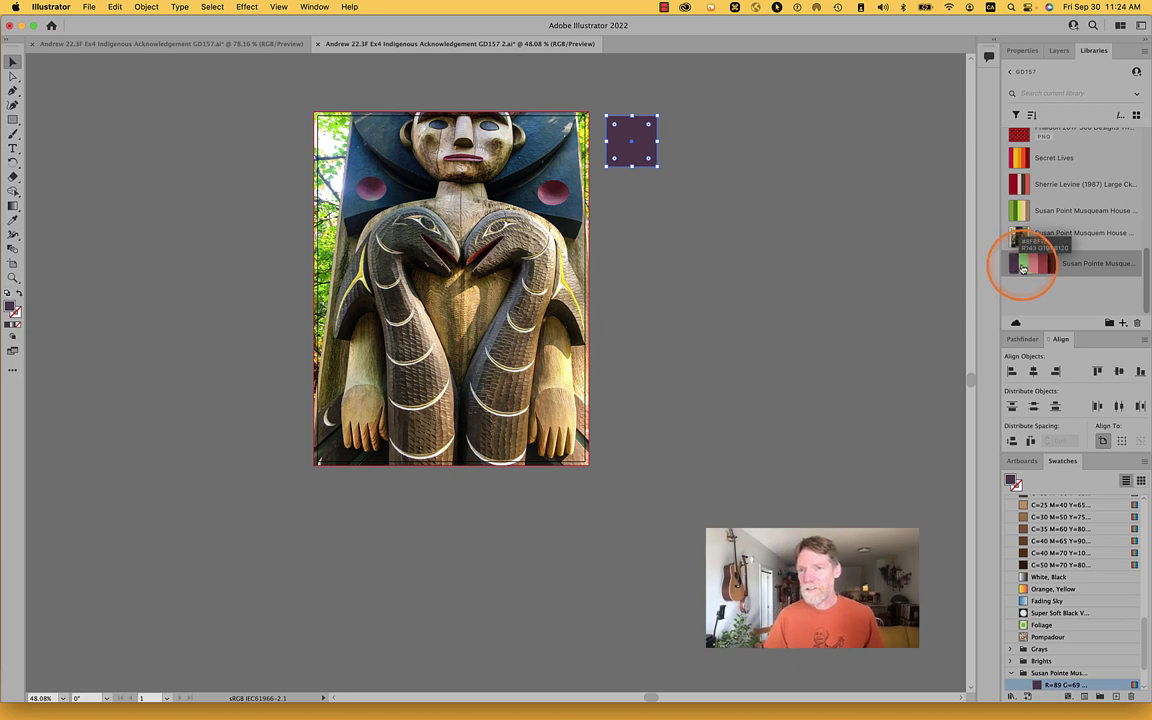
click(1029, 267)
click(1034, 266)
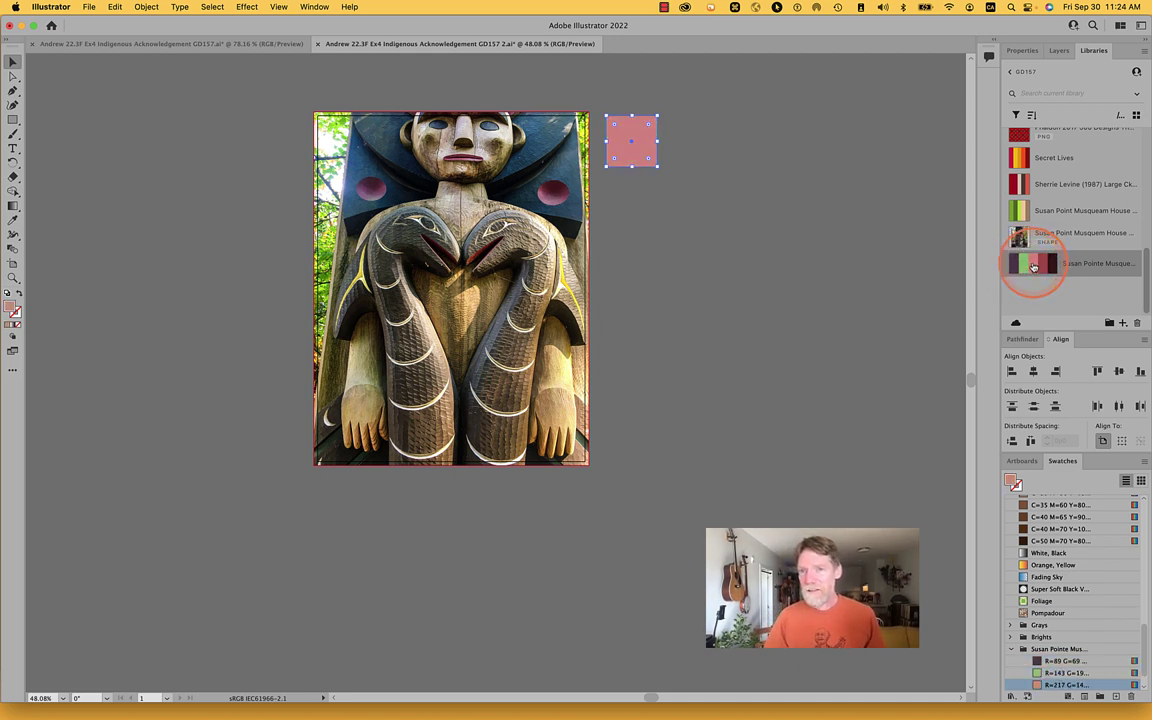
click(1050, 266)
click(1039, 267)
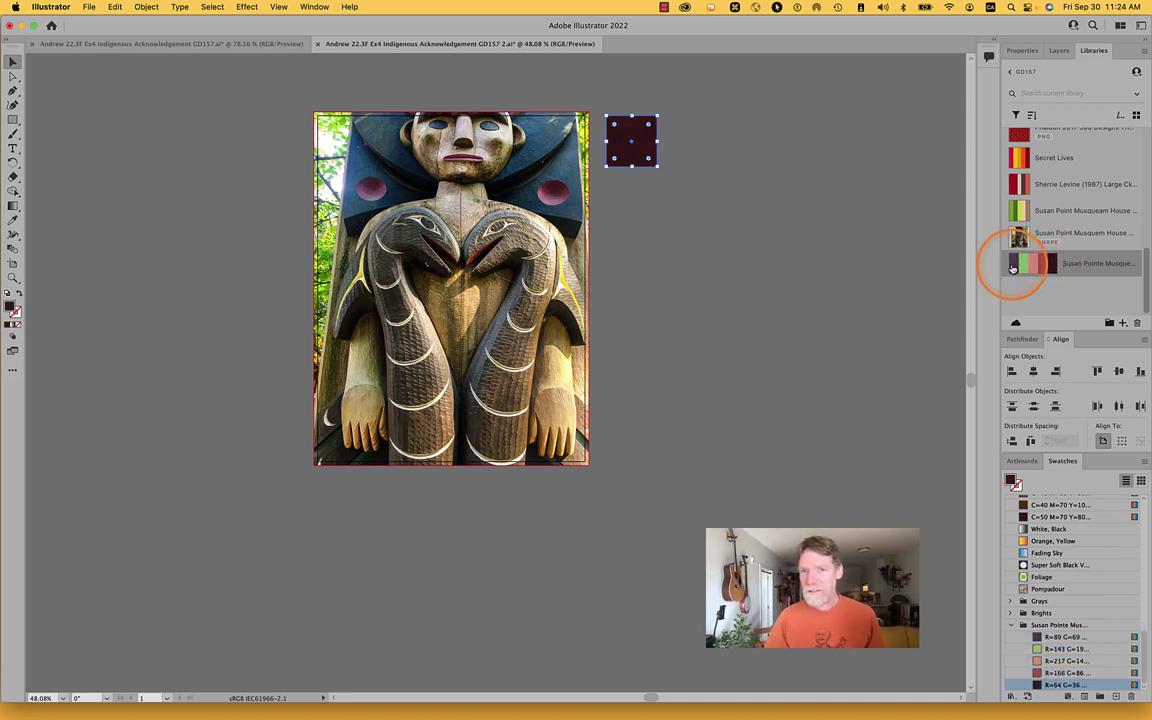
click(1015, 265)
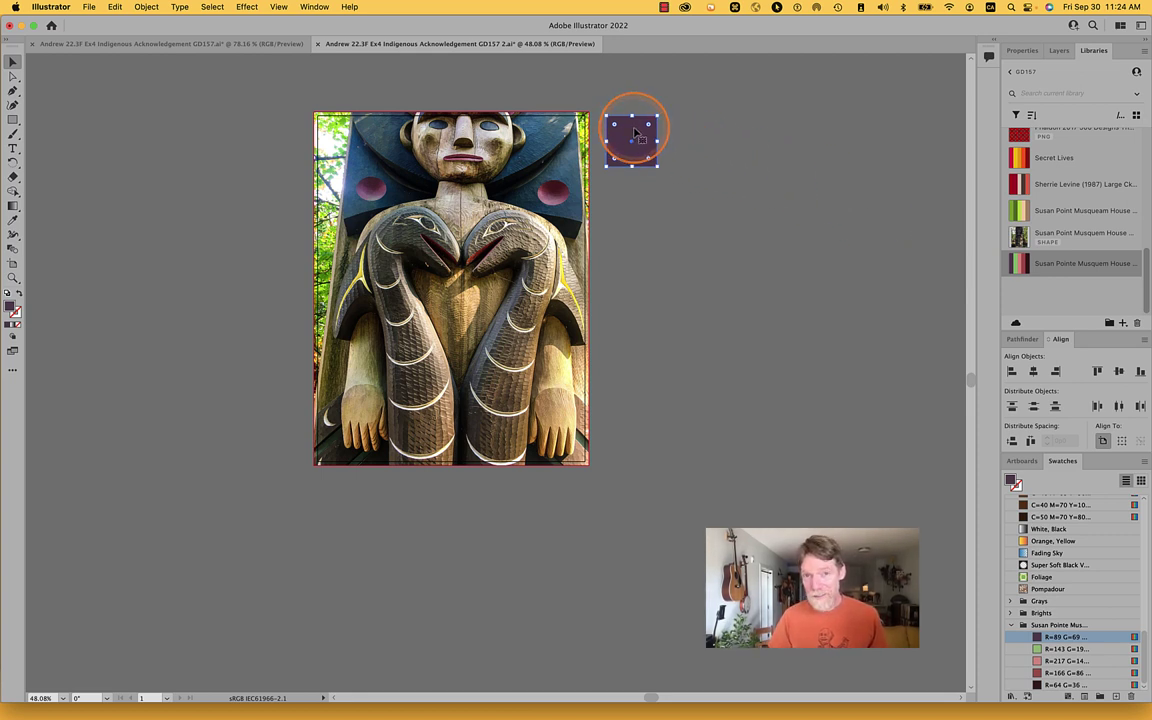
Step: Try shifting the purple square straight down beside the photo twice, undoing each move
drag(637, 133, 638, 185)
key(super+z)
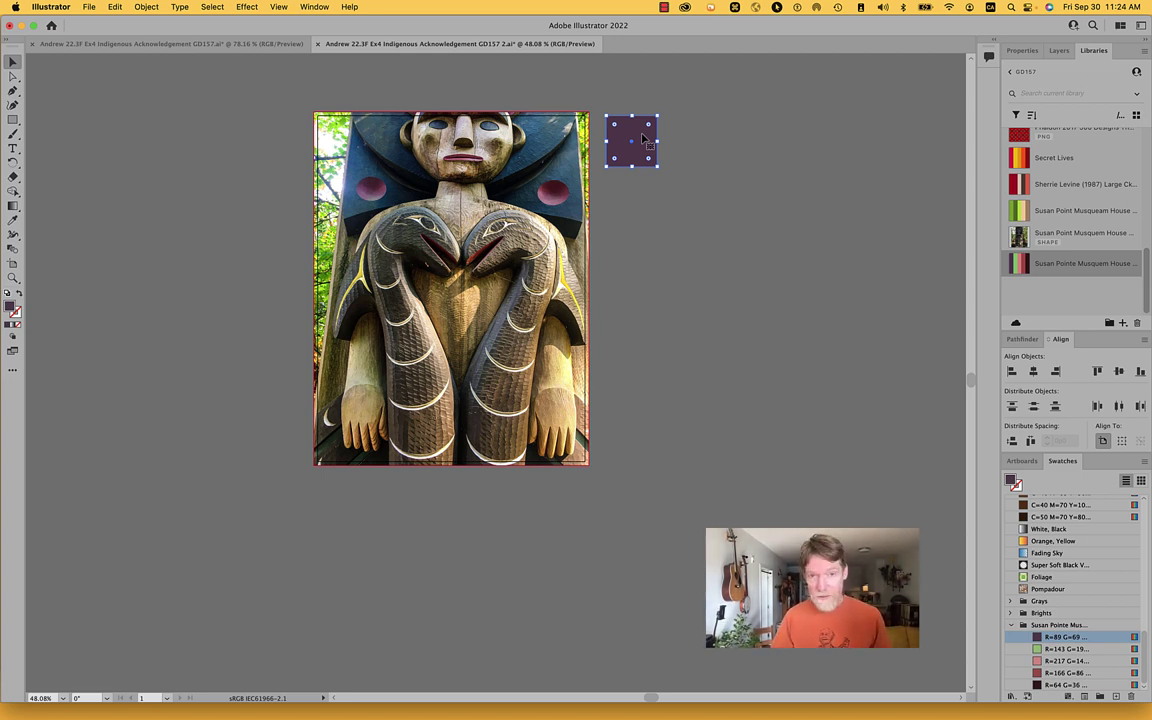
drag(643, 138, 644, 197)
key(alt)
key(alt)
click(645, 197)
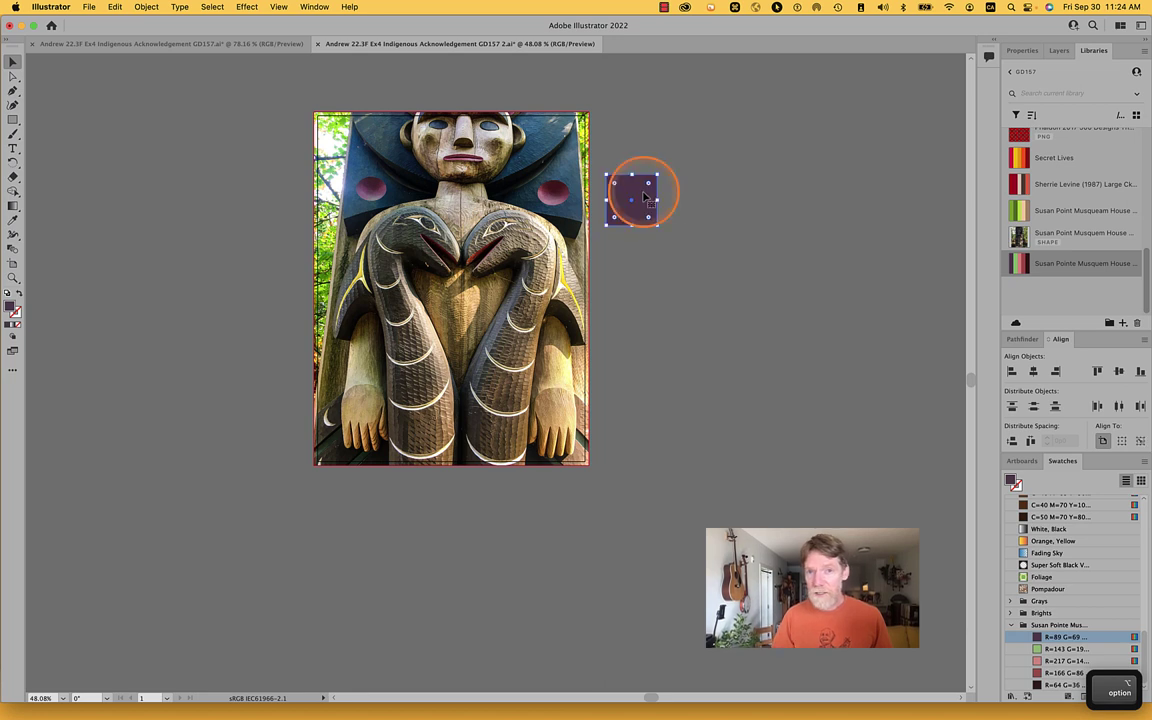
key(super+z)
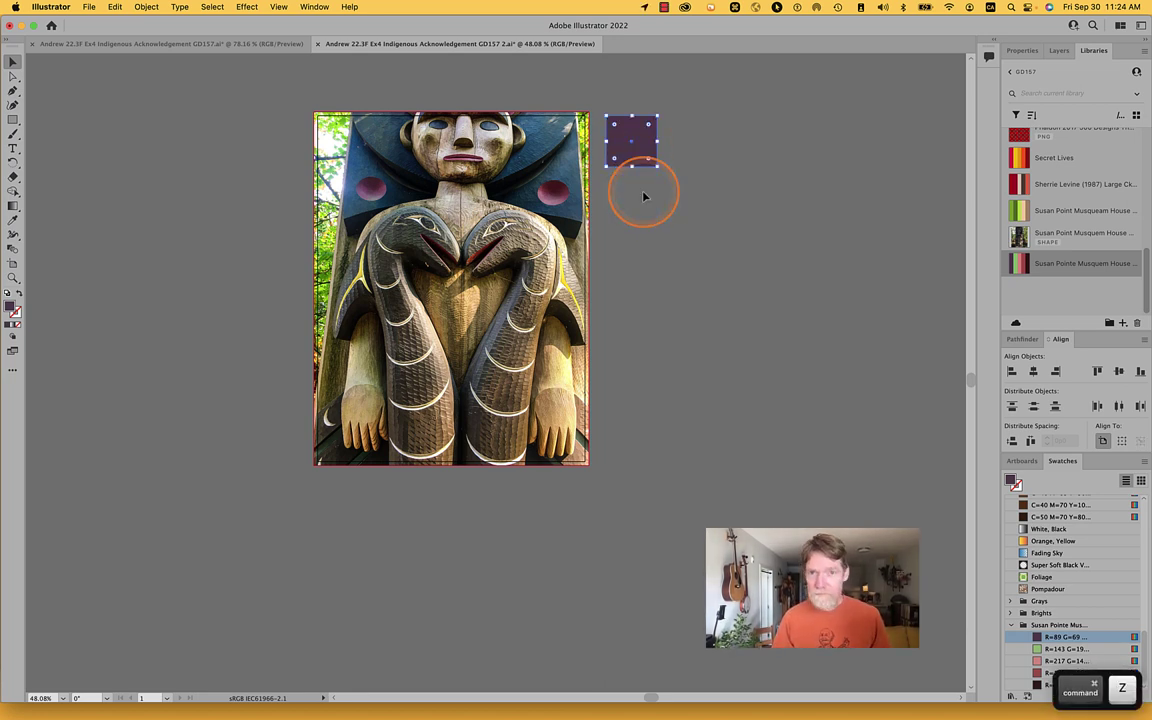
click(645, 157)
drag(645, 157, 645, 143)
key(shift)
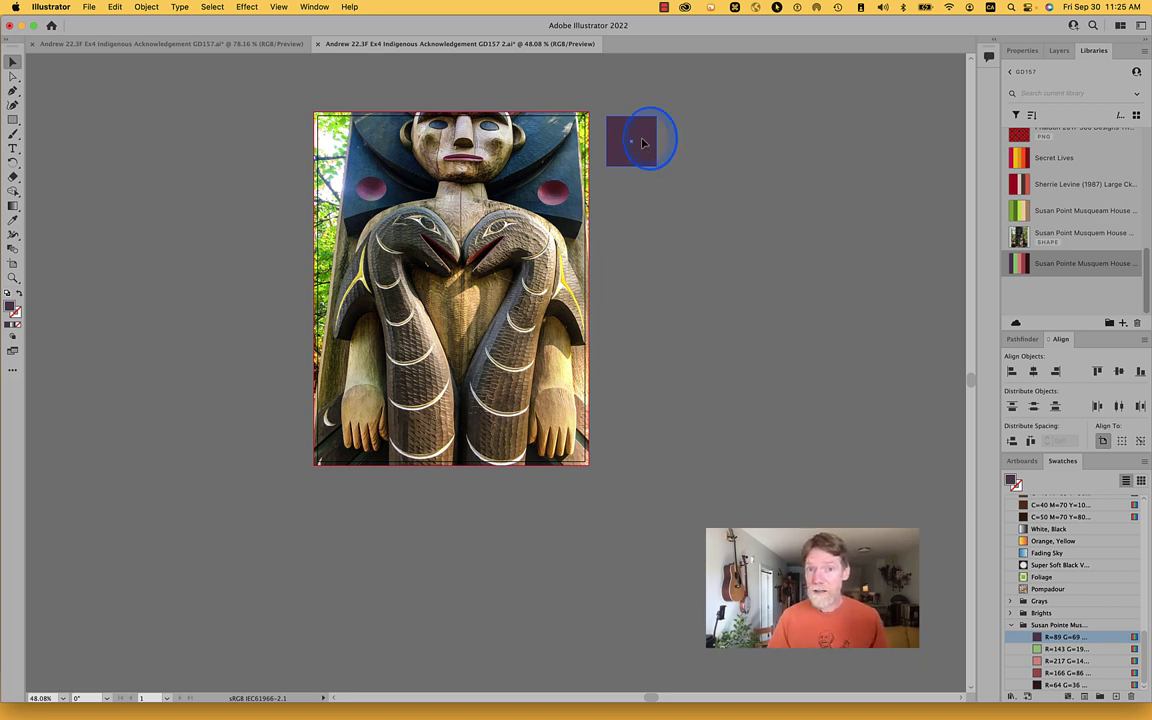
click(643, 143)
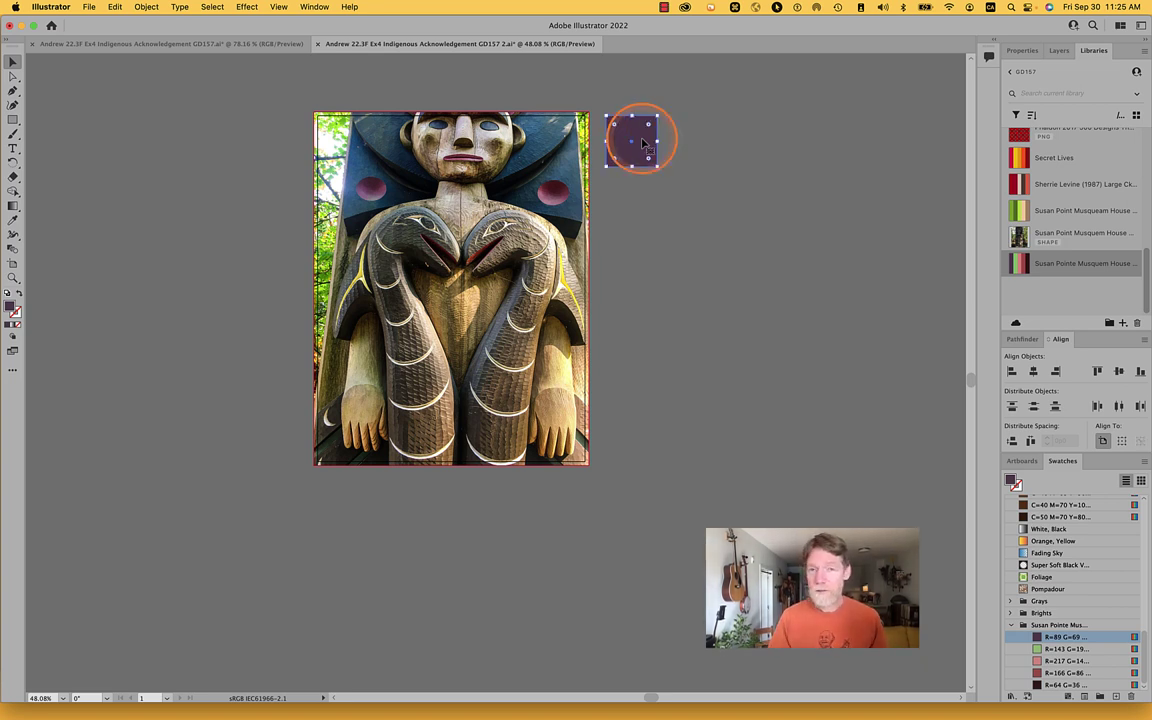
click(678, 137)
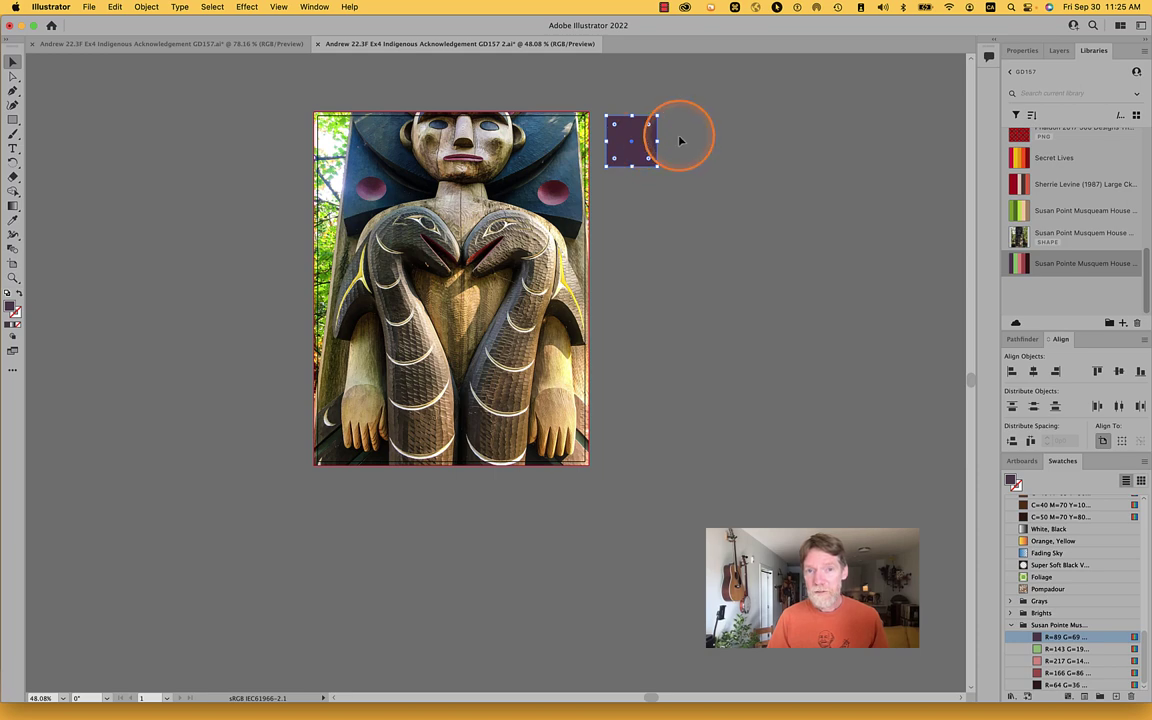
click(643, 143)
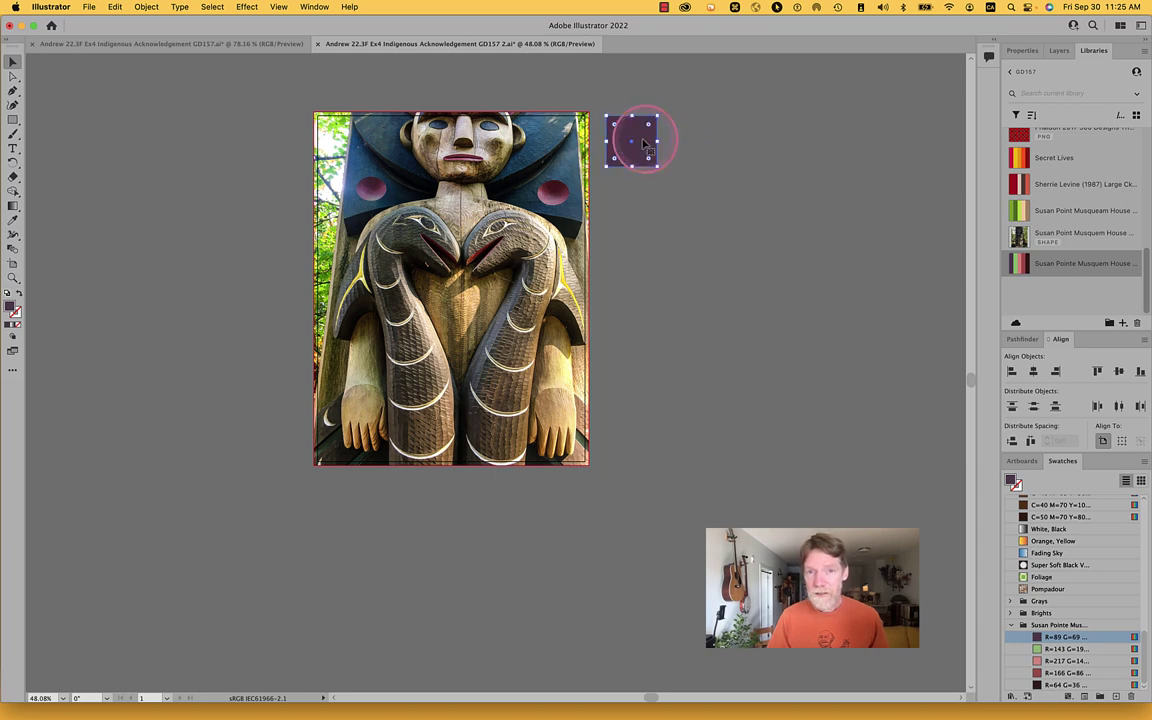
double_click(643, 143)
click(712, 129)
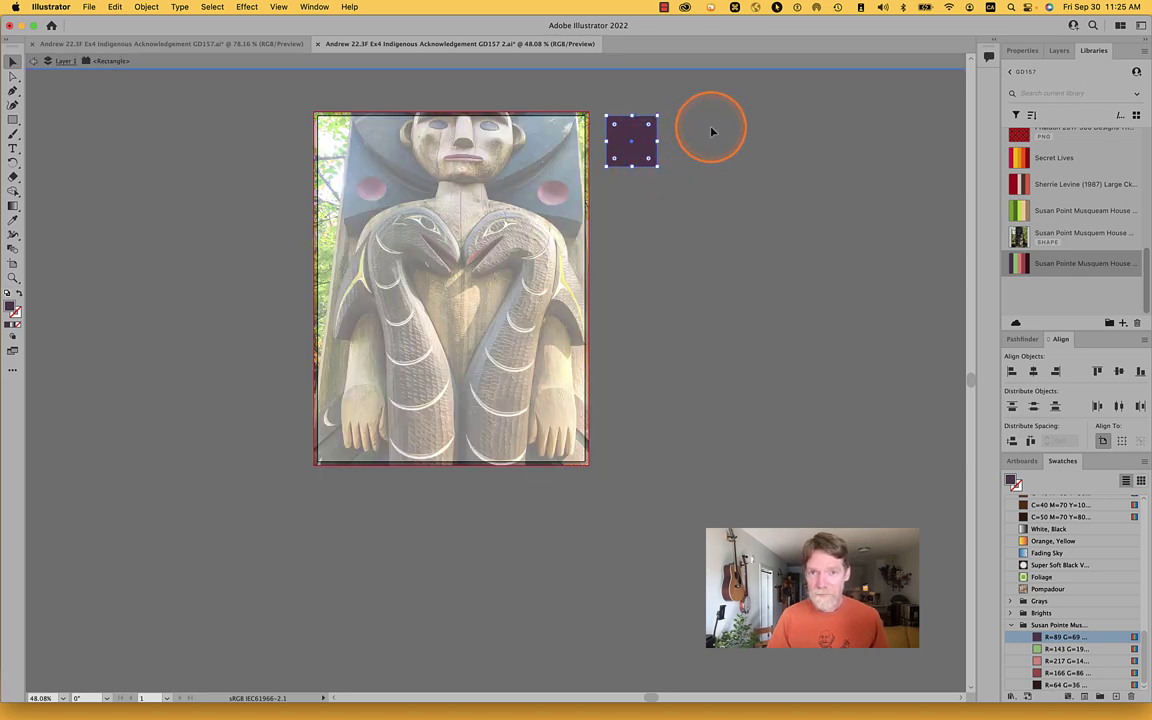
click(112, 62)
click(33, 60)
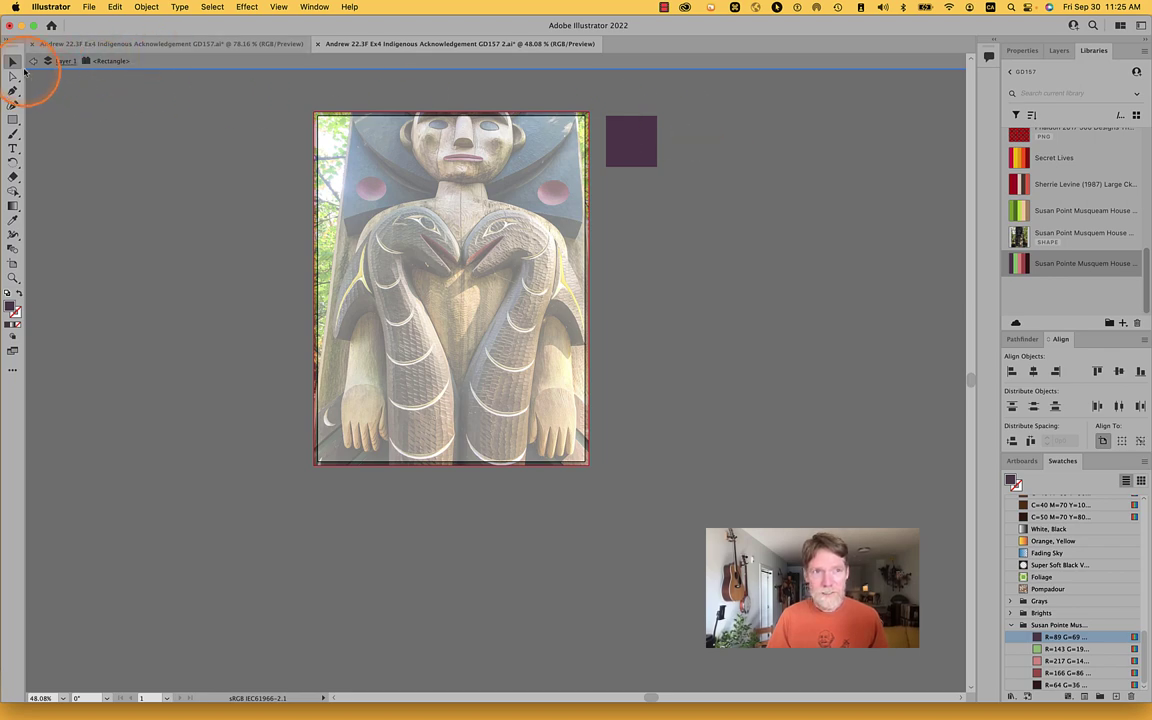
click(601, 140)
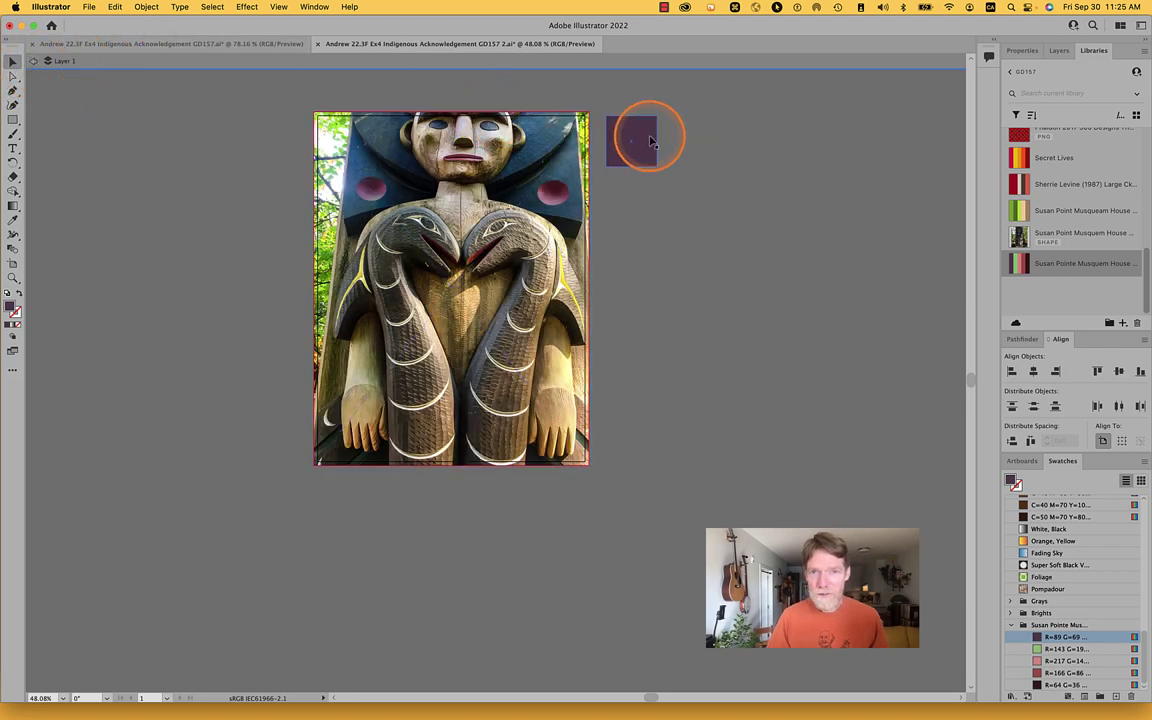
Step: Duplicate the purple square straight below itself with a small gap and fill the copy with the theme's green
click(648, 138)
drag(648, 140, 647, 198)
key(shift)
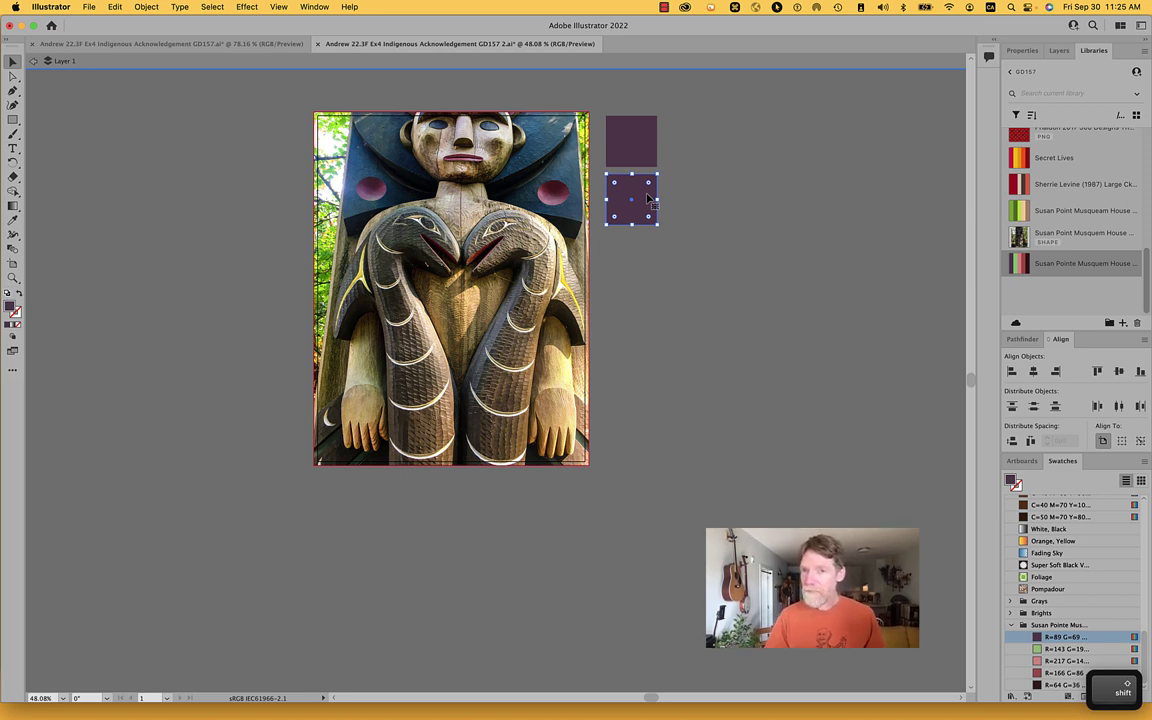
click(1023, 264)
Step: Repeat the duplication down the column for three more squares, filling them with the theme's pink, red and dark maroon
key(super)
key(super+d)
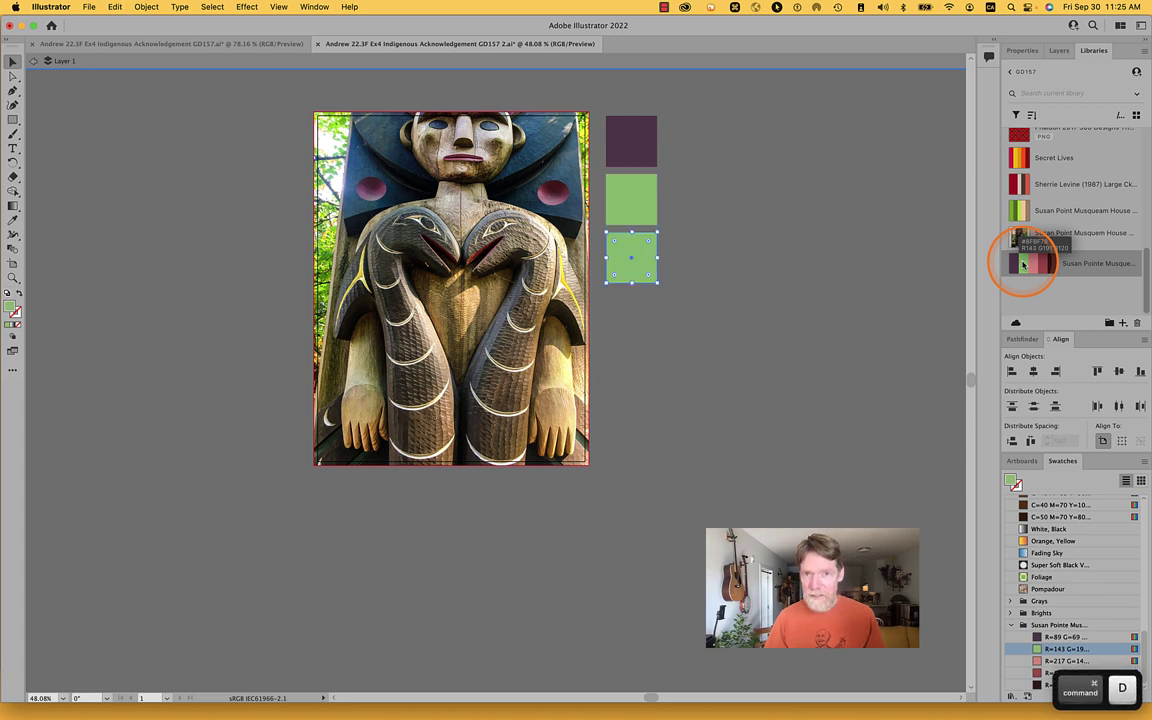
click(1034, 264)
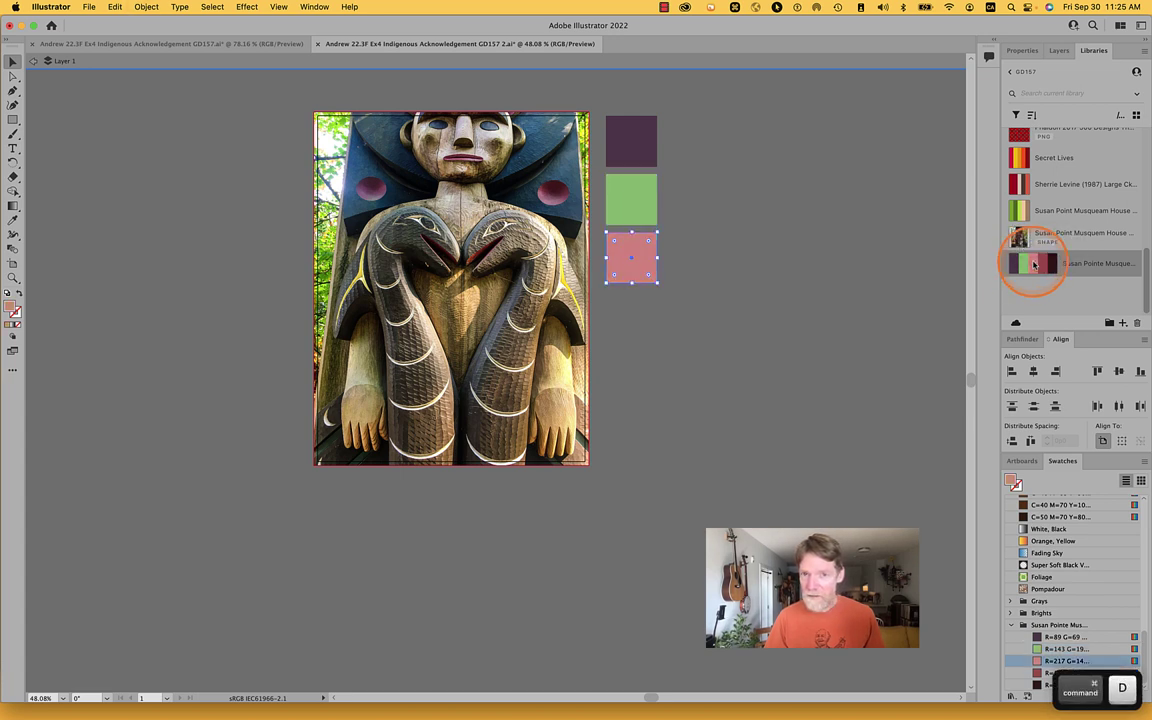
key(super+d)
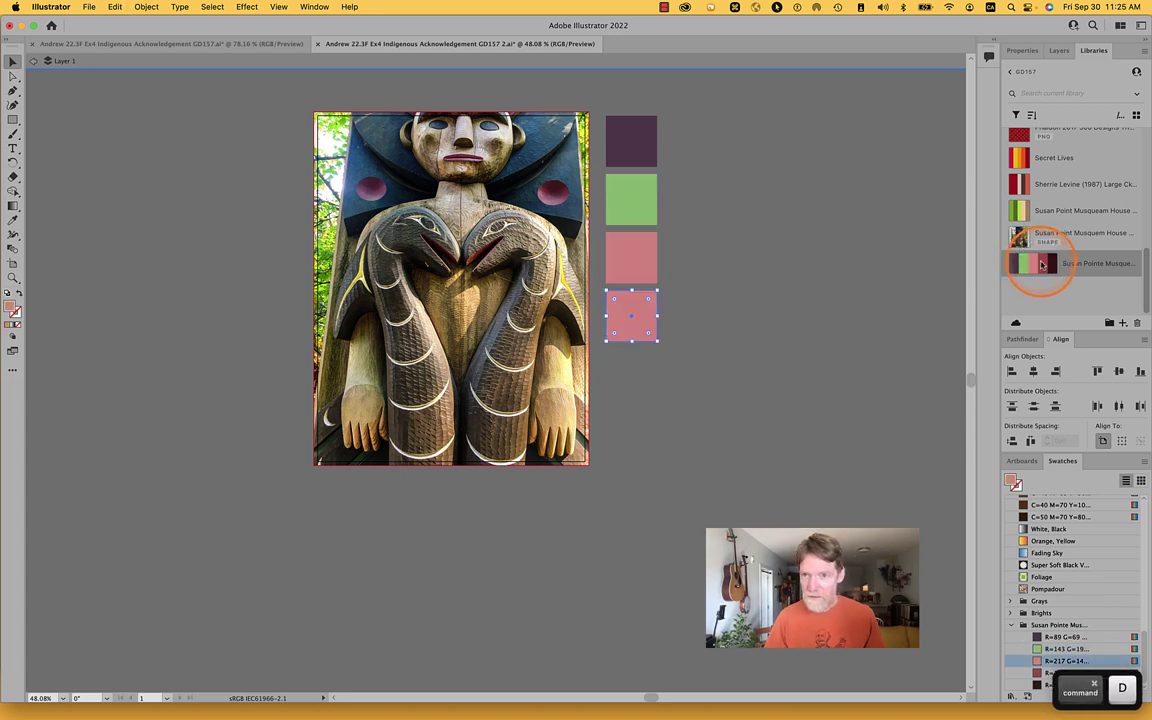
click(1043, 264)
key(super+d)
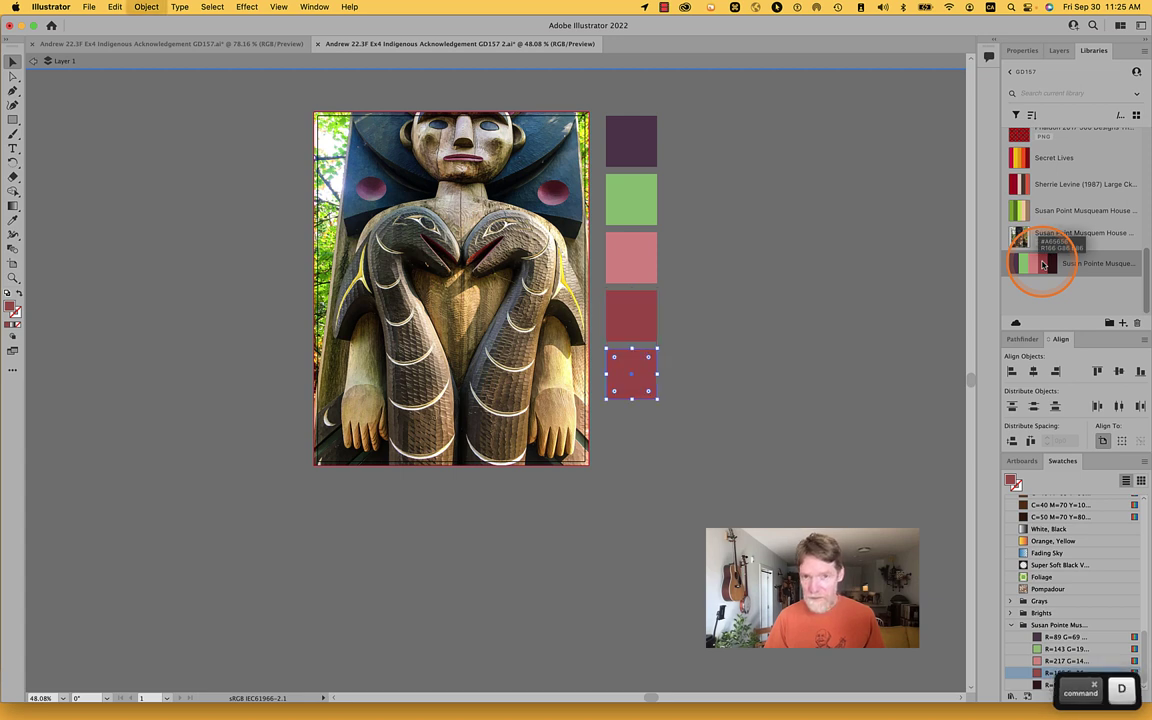
click(1052, 263)
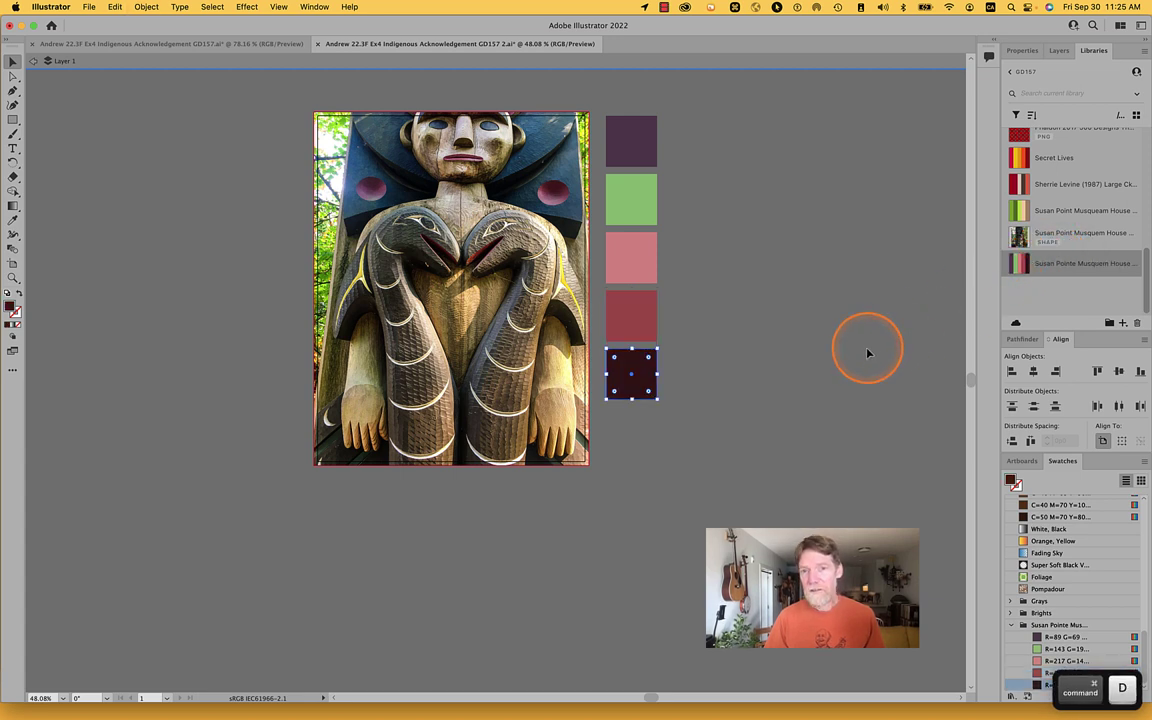
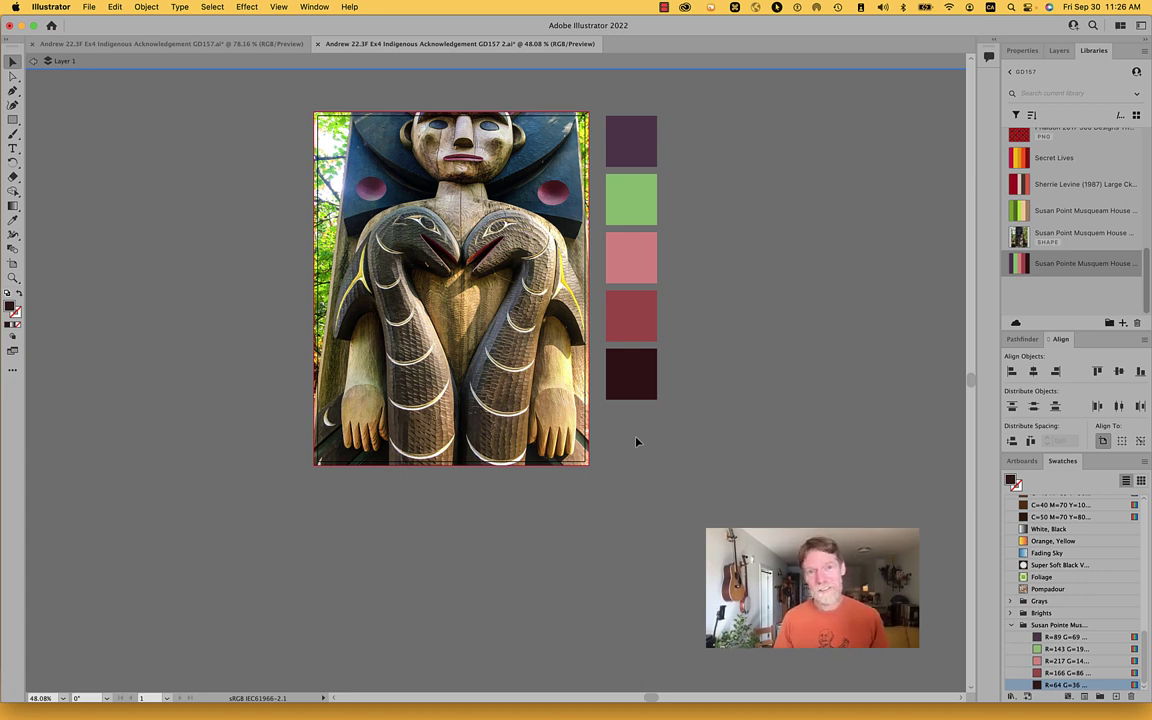
Step: Recolour the green square with a blue sampled by the Eyedropper from the painted background beside the figure's head
click(632, 132)
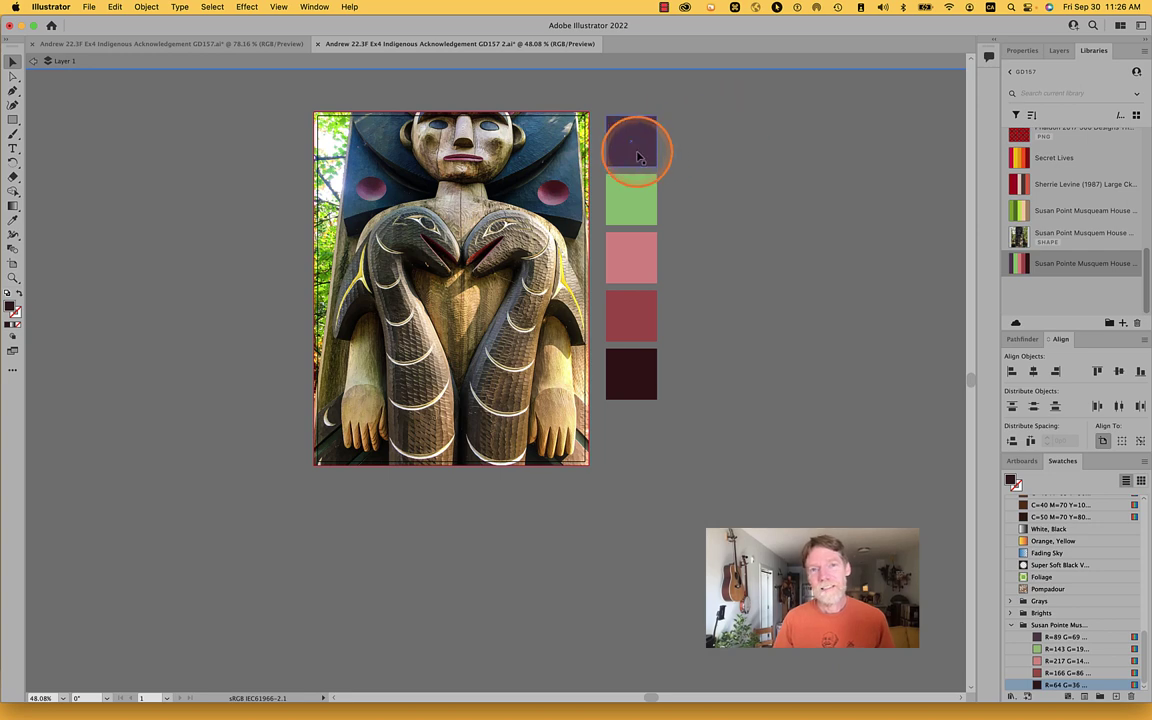
scroll(640, 130, up, 2)
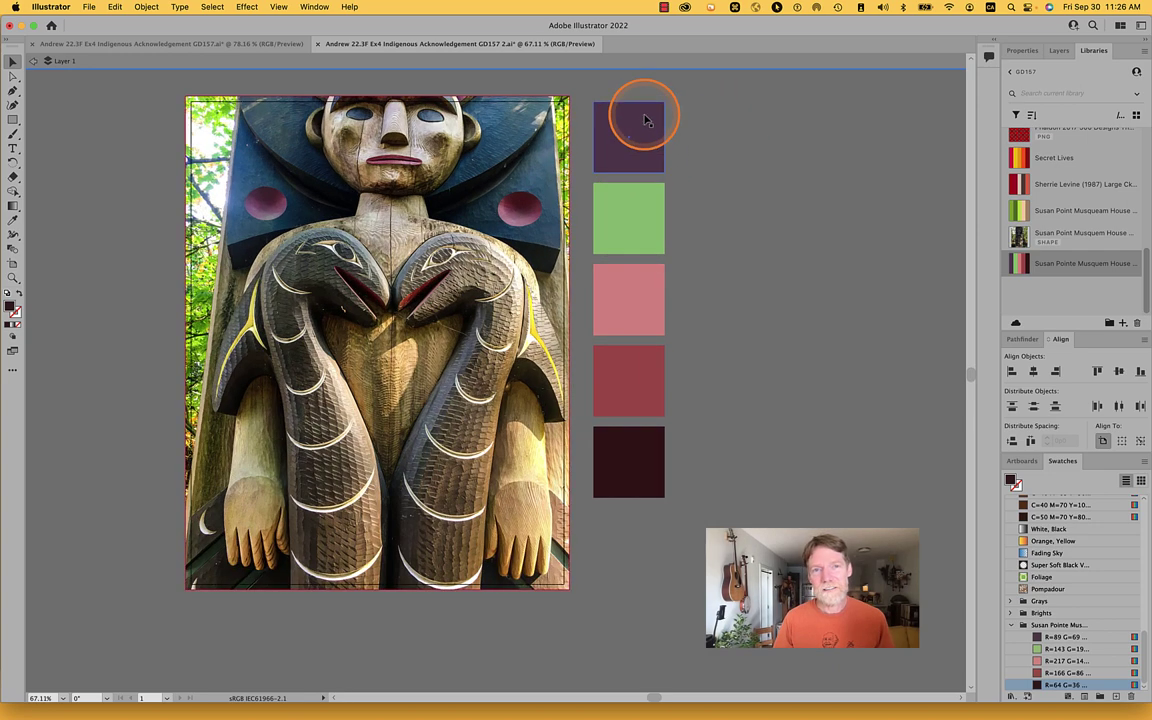
key(space)
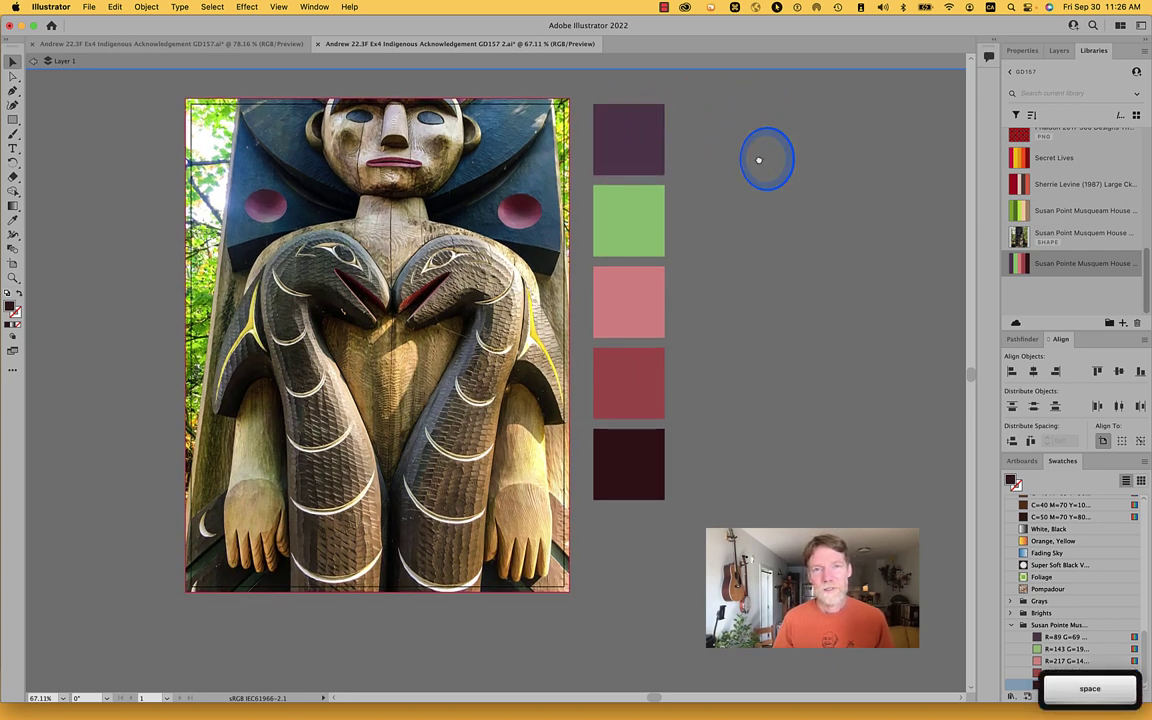
drag(761, 157, 797, 183)
click(655, 150)
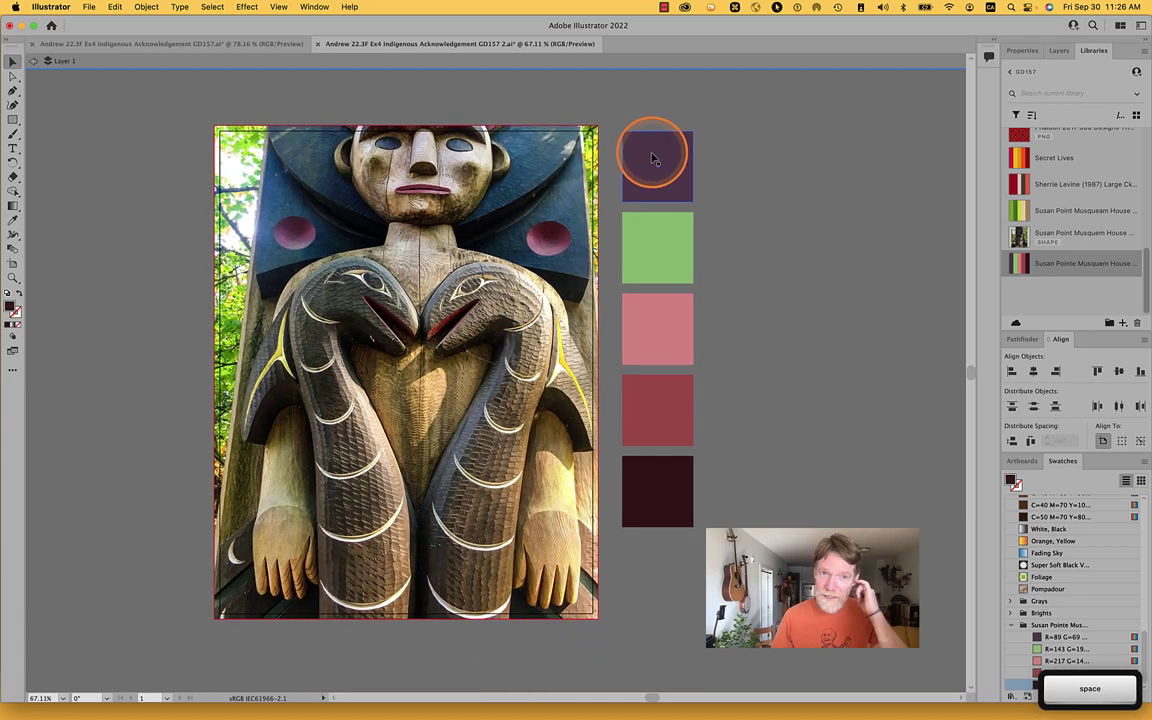
click(682, 257)
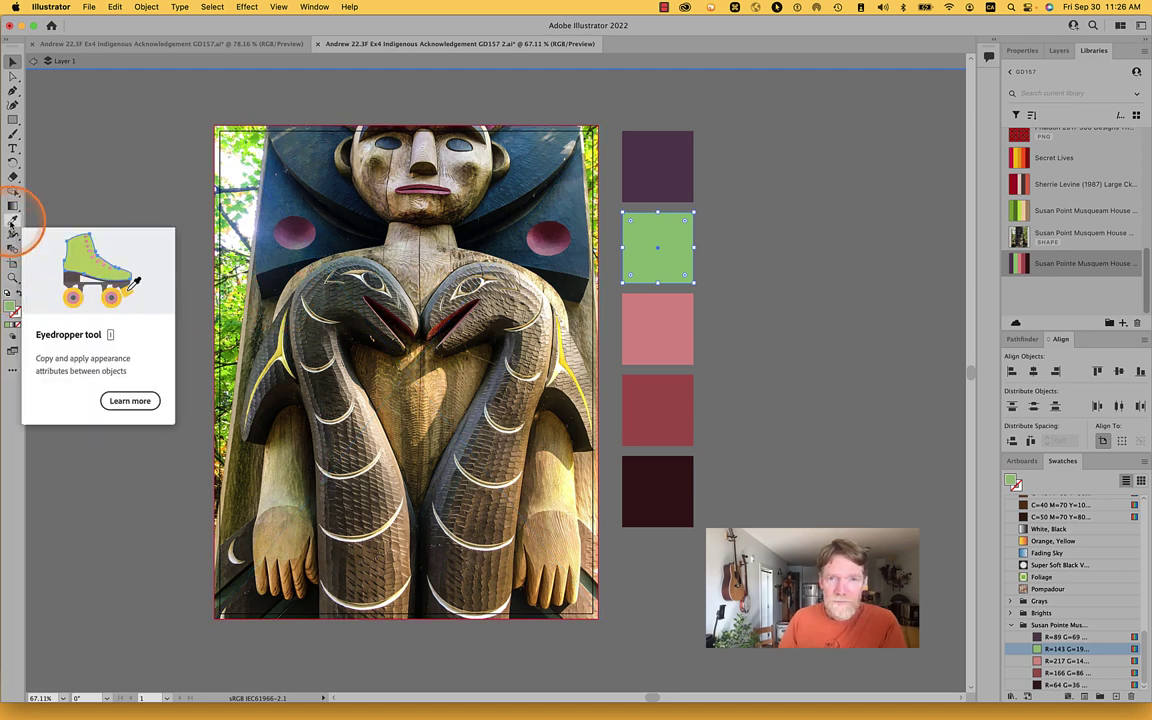
click(12, 222)
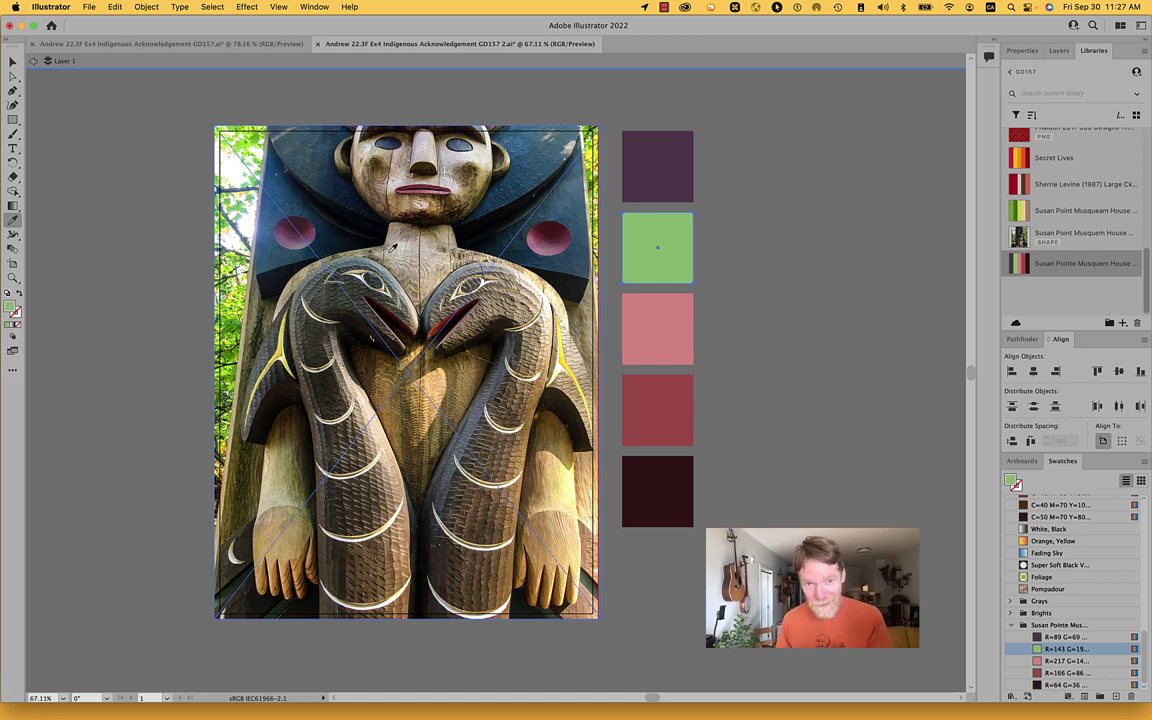
click(533, 169)
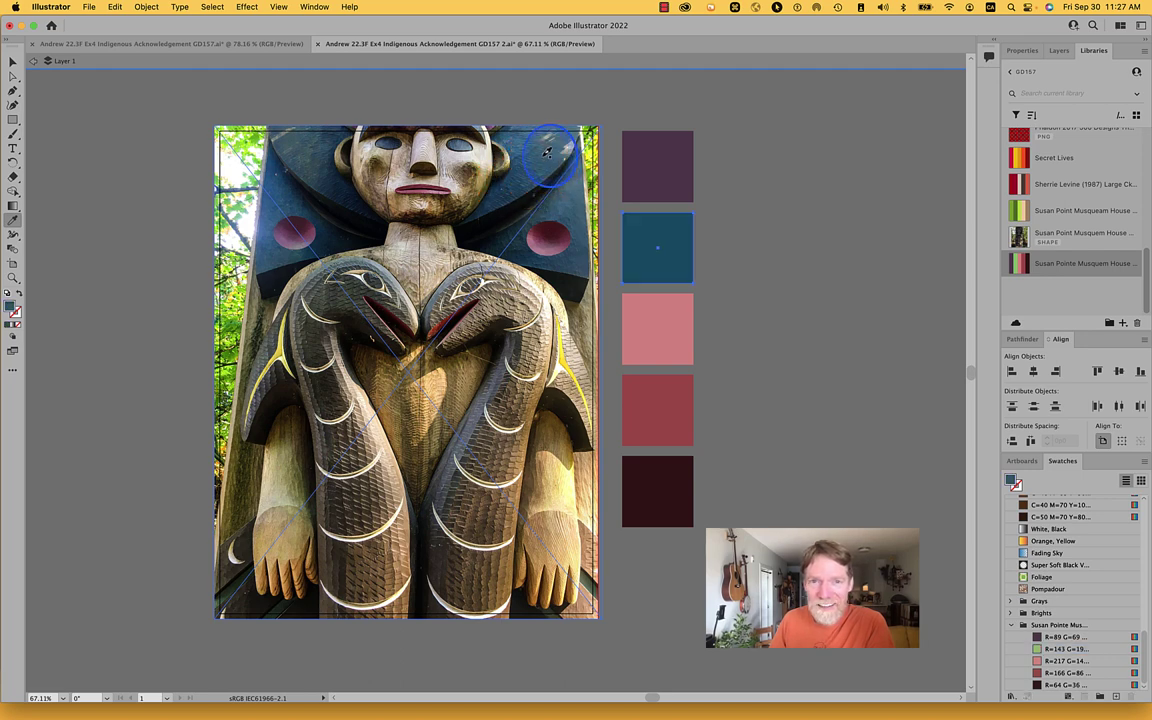
click(545, 152)
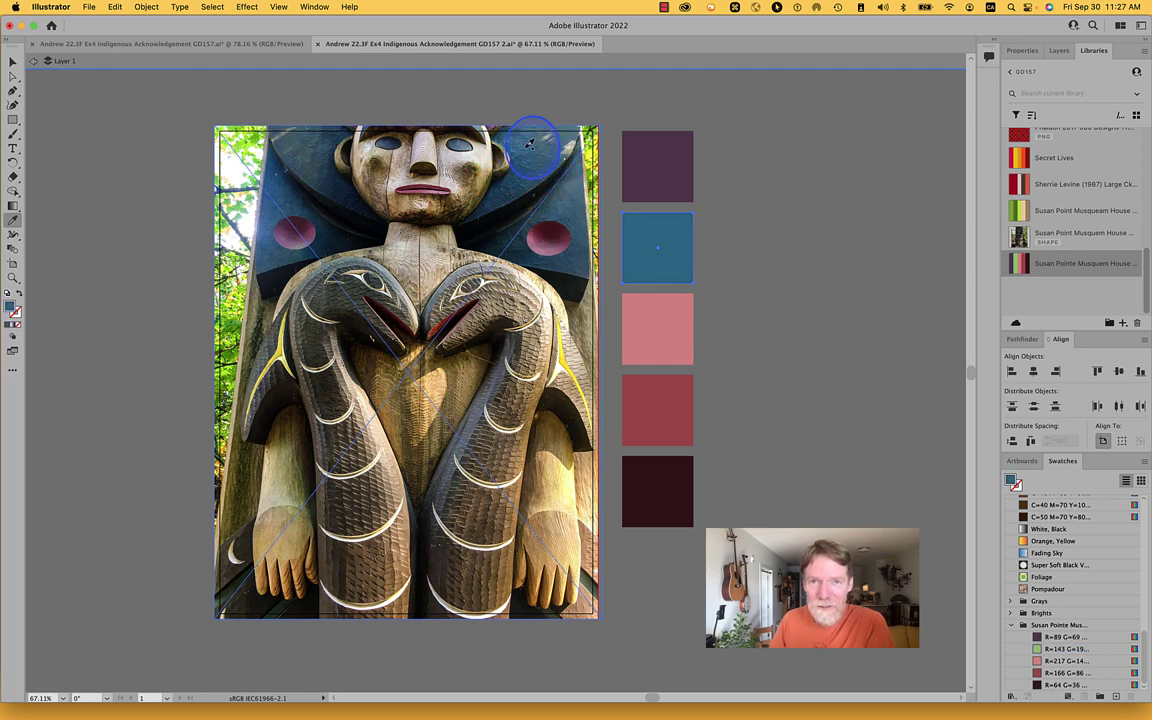
click(522, 134)
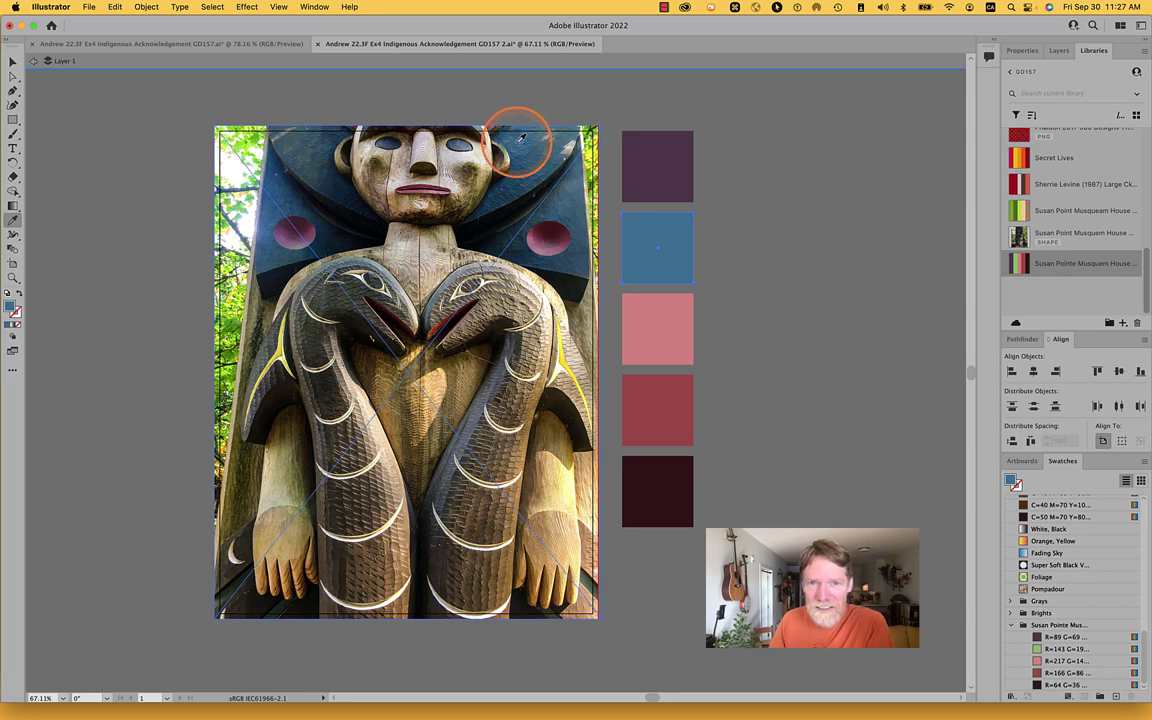
Step: Refine the second square's blue by resampling brighter and darker spots of the painted wood just beside the figure's ear
scroll(527, 139, up, 5)
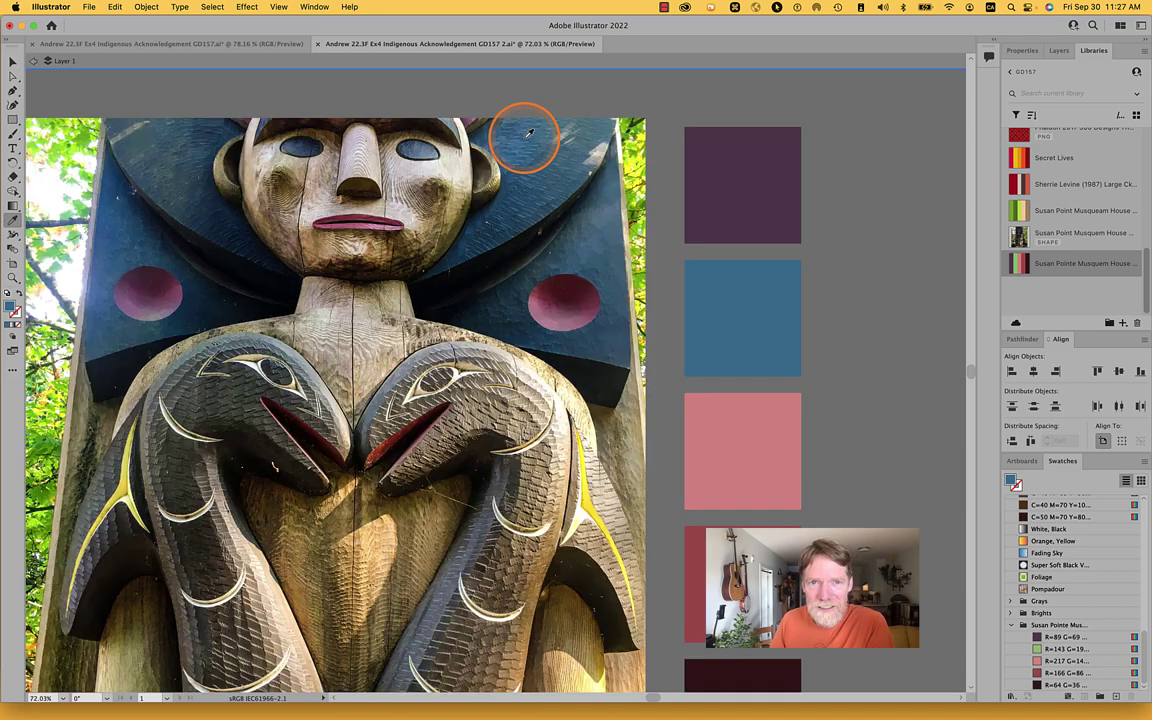
click(527, 155)
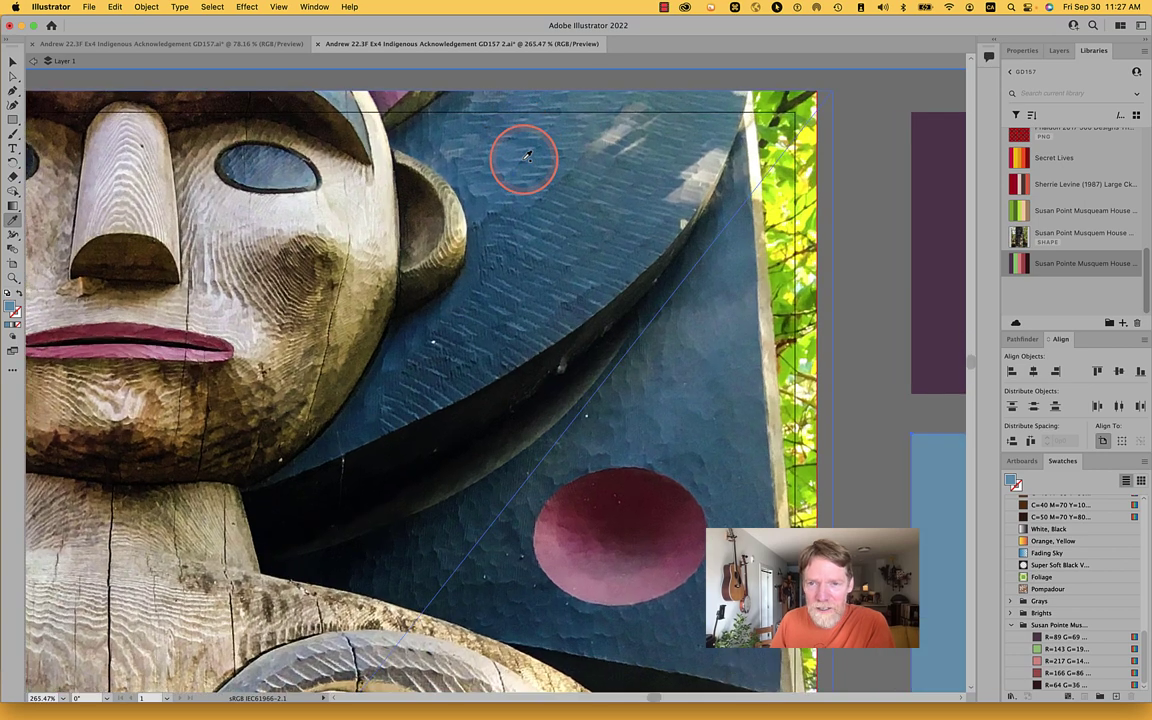
click(520, 150)
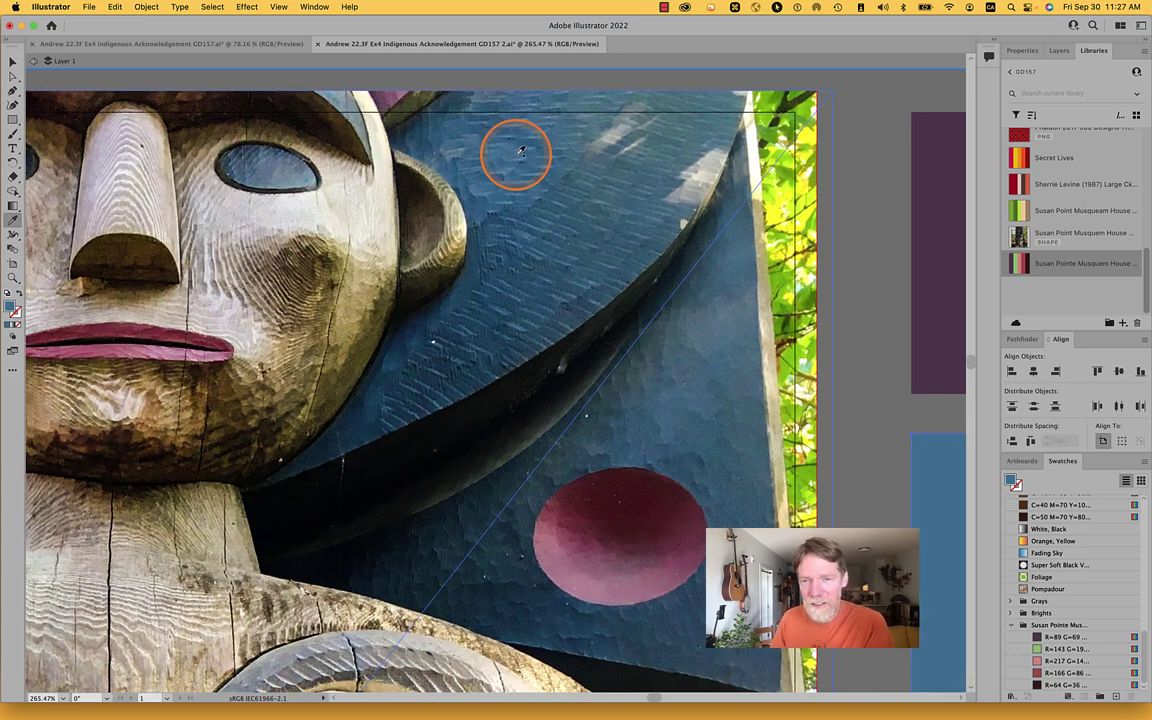
Step: Resample the second square's fill from two neighbouring spots of blue painted wood beside the figure's ear, settling on a medium blue
scroll(520, 150, down, 3)
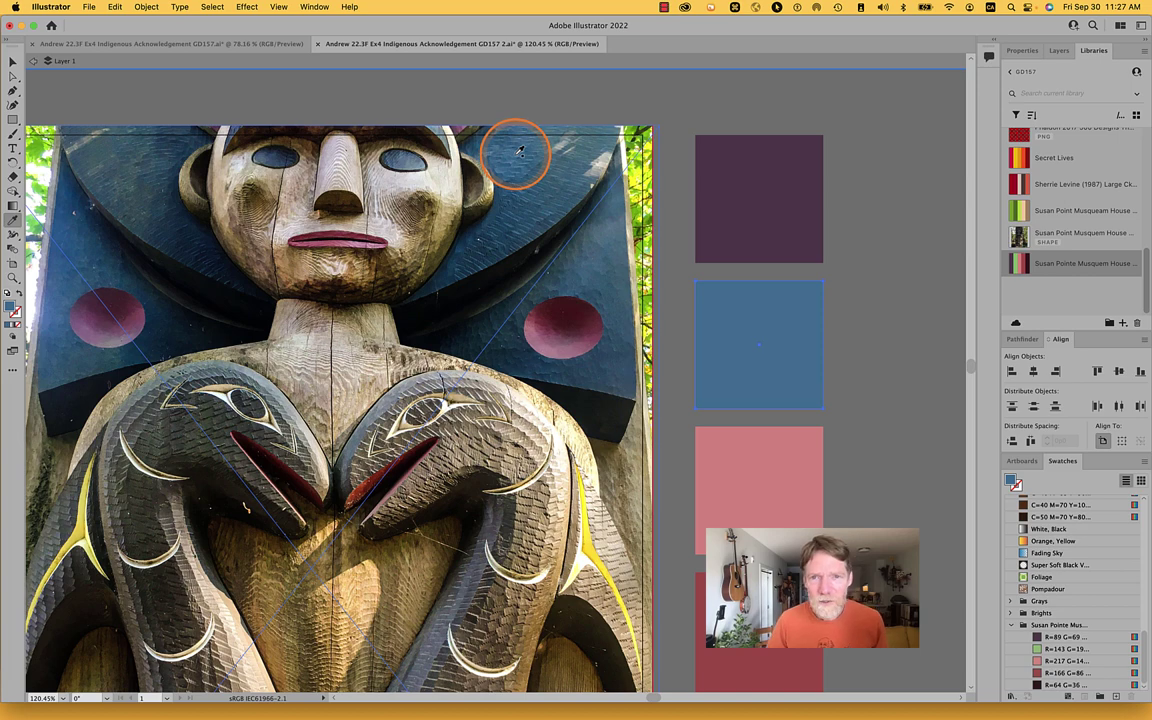
click(519, 153)
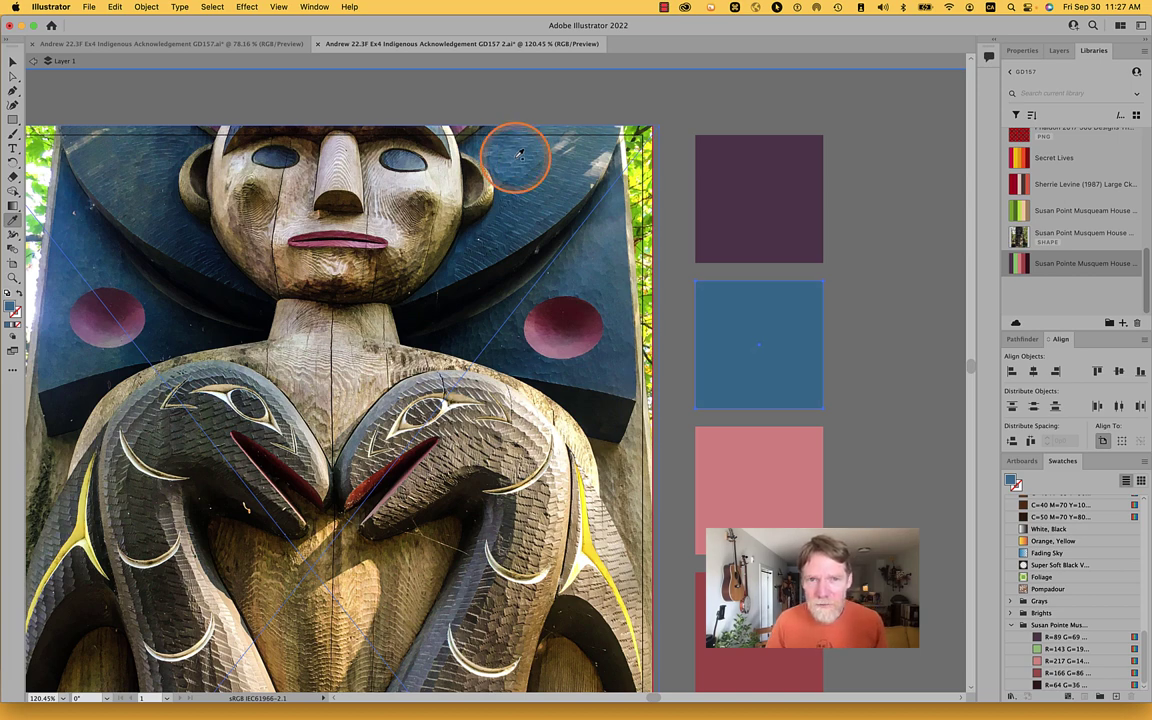
click(520, 148)
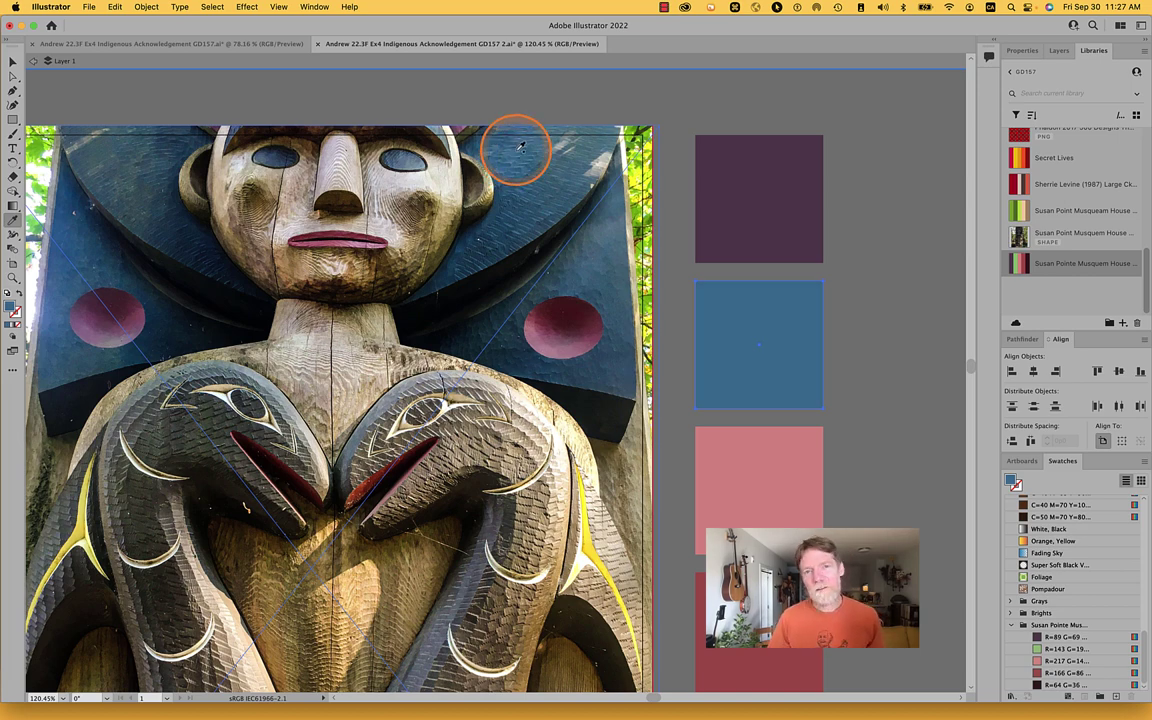
scroll(519, 148, up, 3)
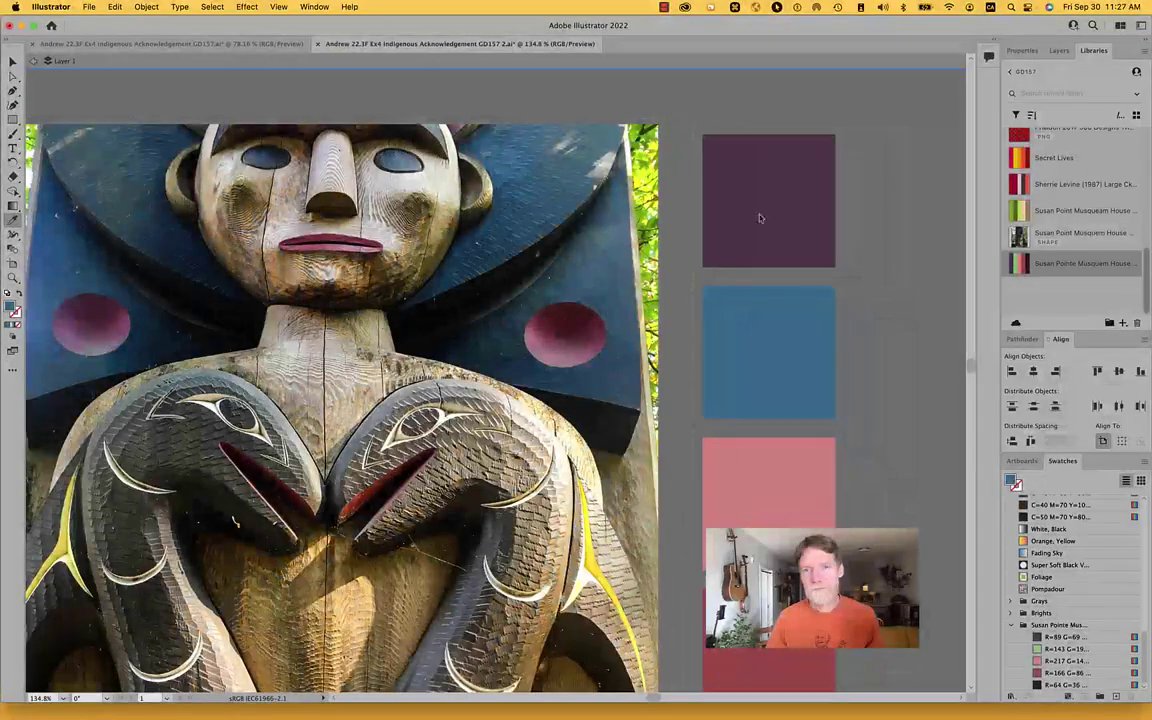
key(super)
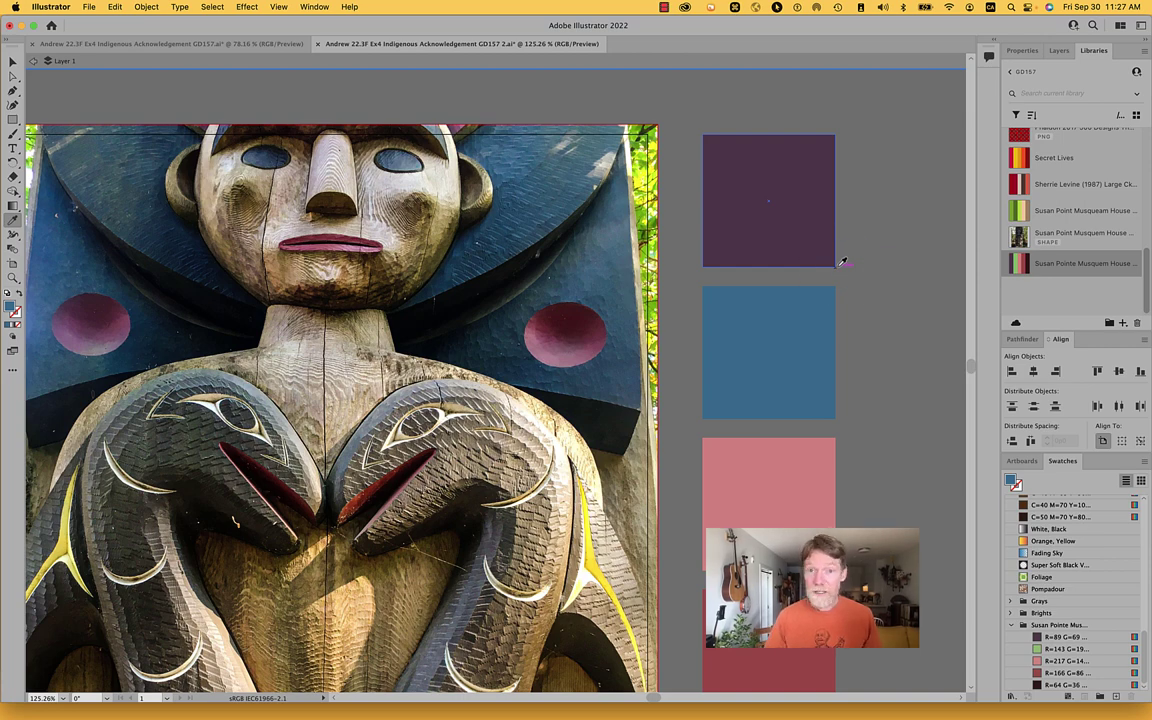
Step: Duplicate the blue square straight across to its right, leaving a small gap between the two
scroll(843, 262, down, 3)
key(v)
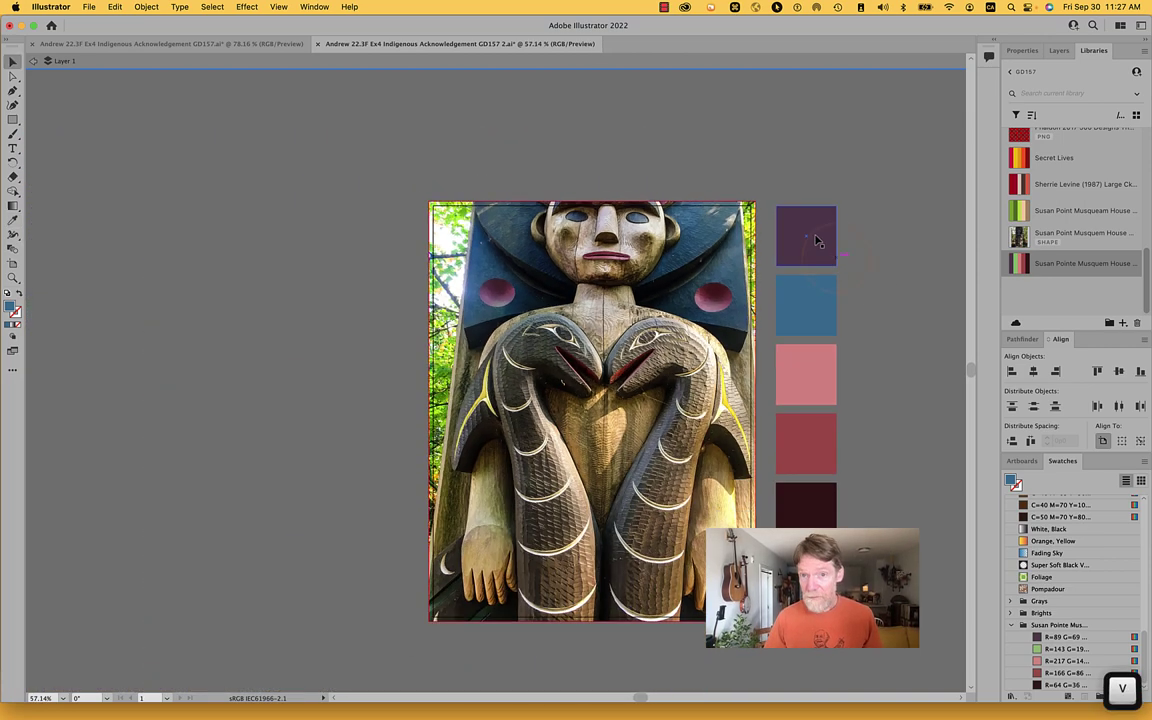
click(812, 234)
click(813, 308)
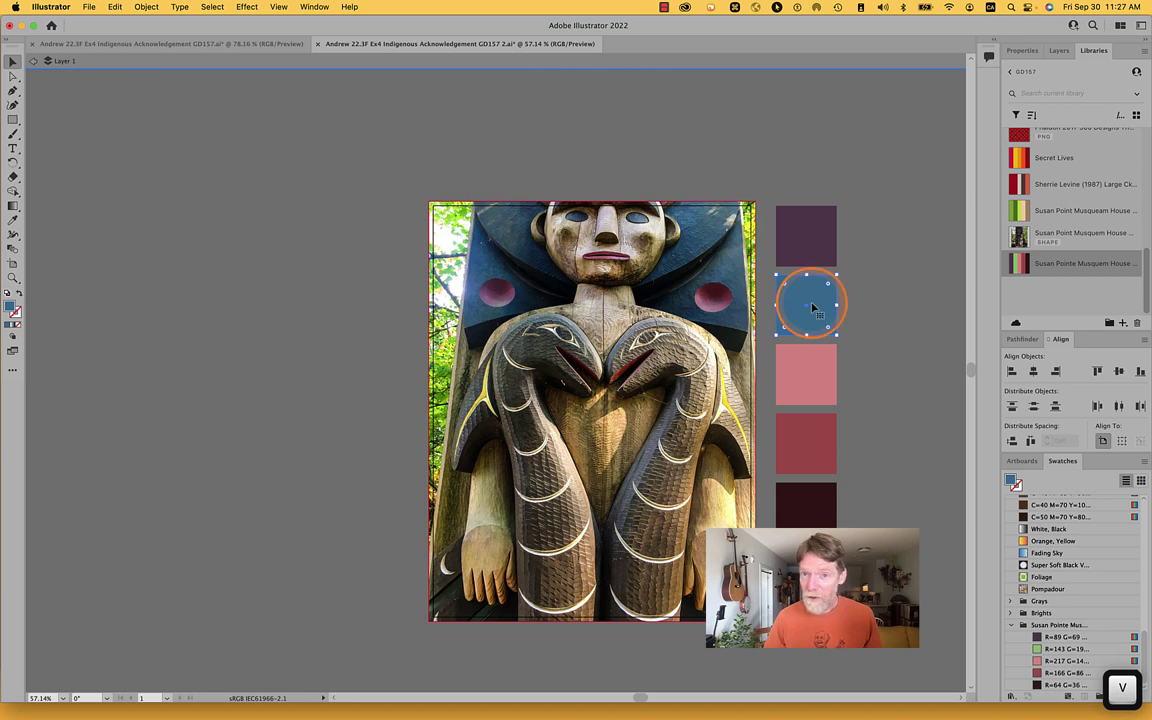
drag(813, 308, 884, 308)
Step: Recolour the copied square with a darker blue, trying several Eyedropper samples from the painted wood beside the figure's face
key(i)
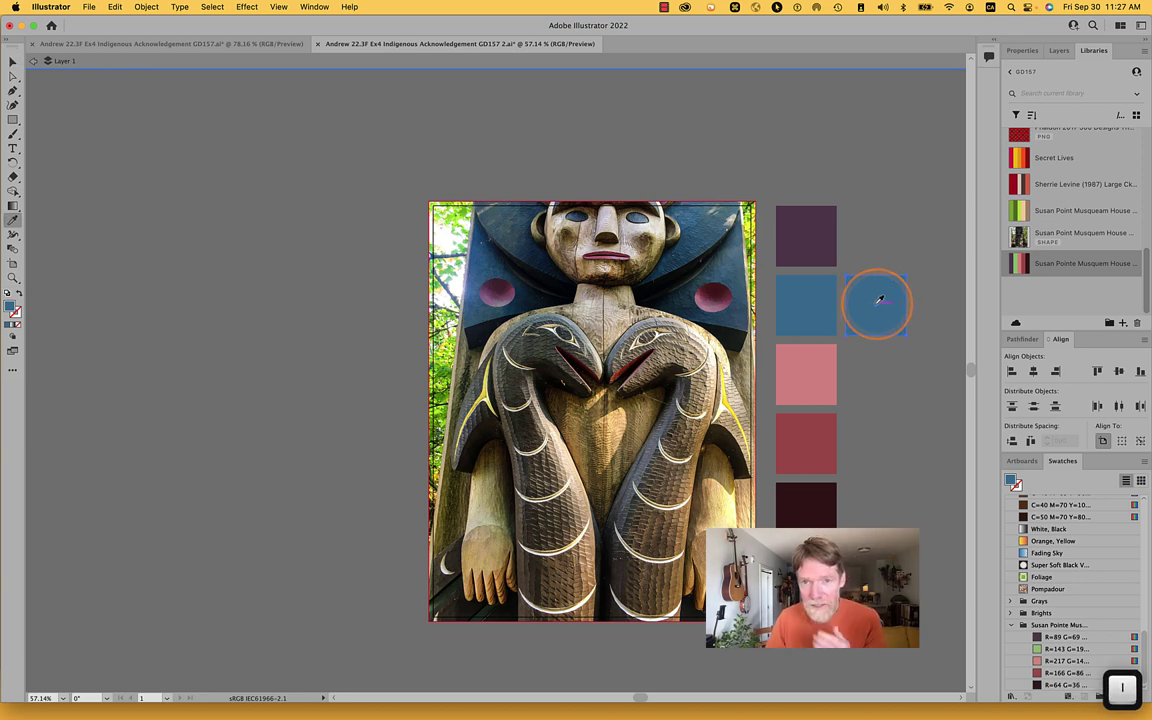
click(738, 258)
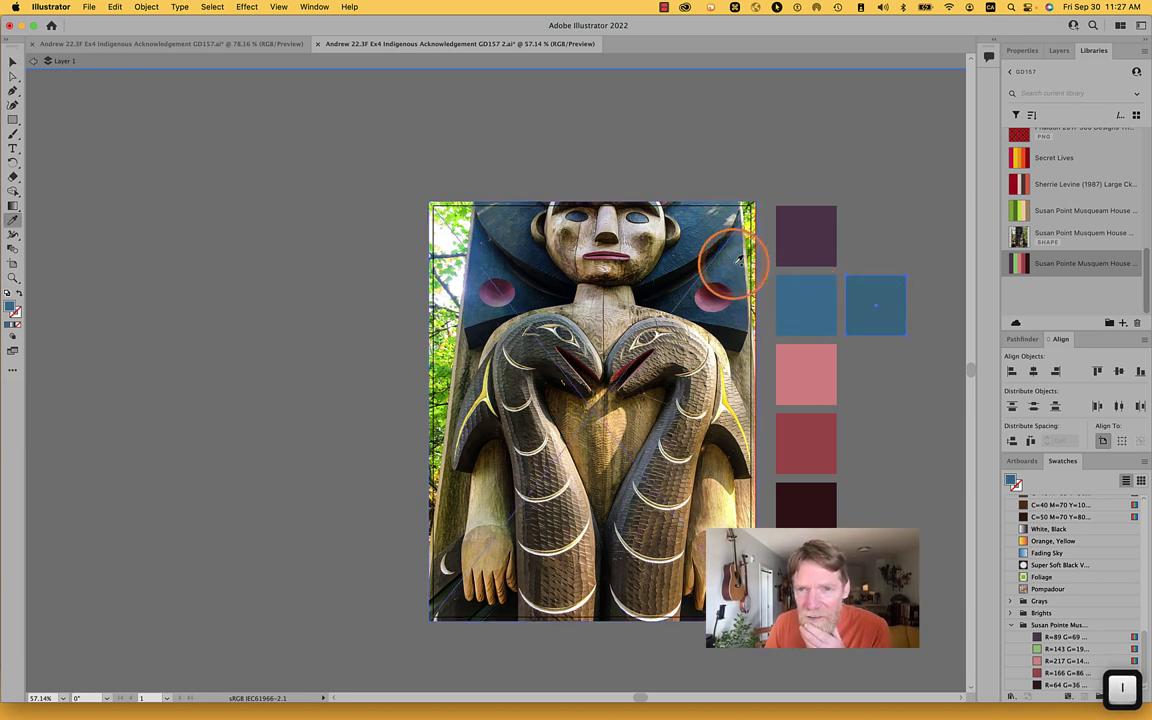
click(686, 254)
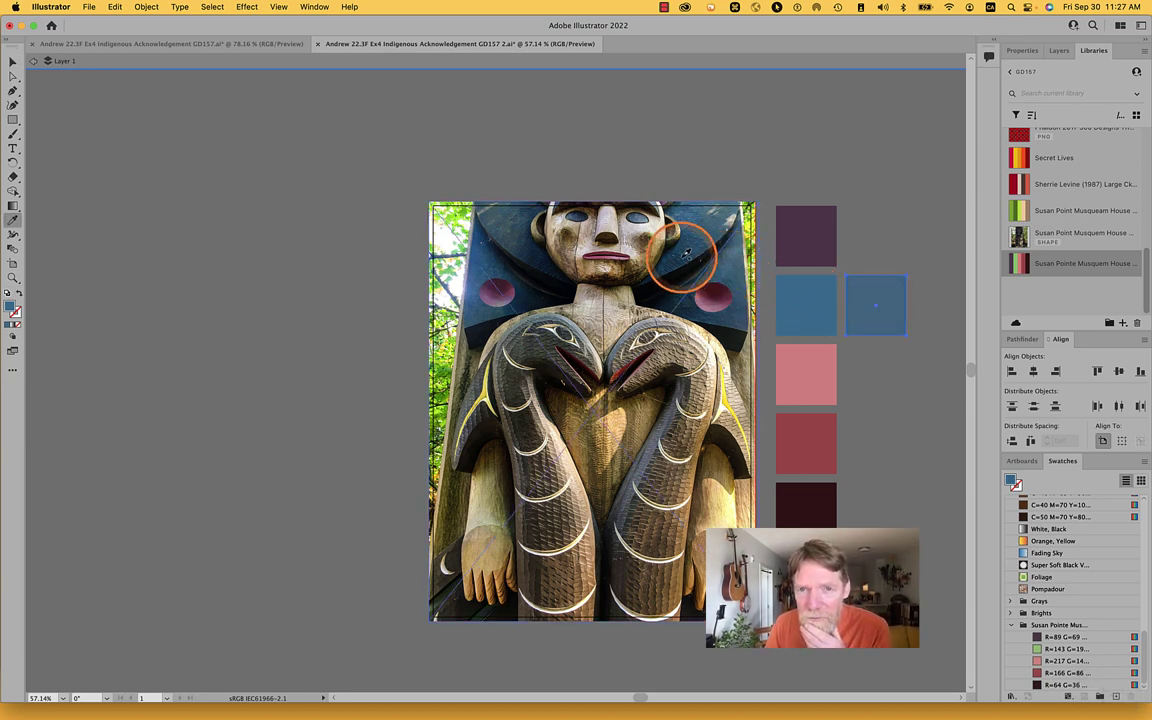
click(686, 254)
super+click(688, 254)
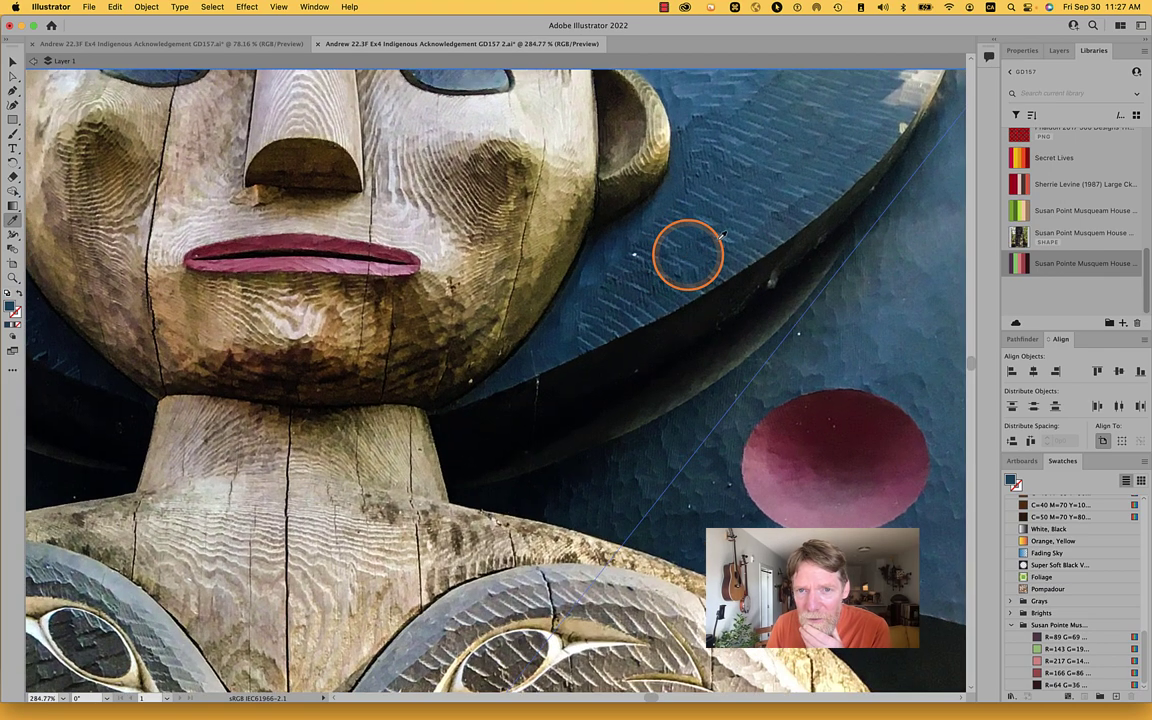
scroll(725, 236, right, 5)
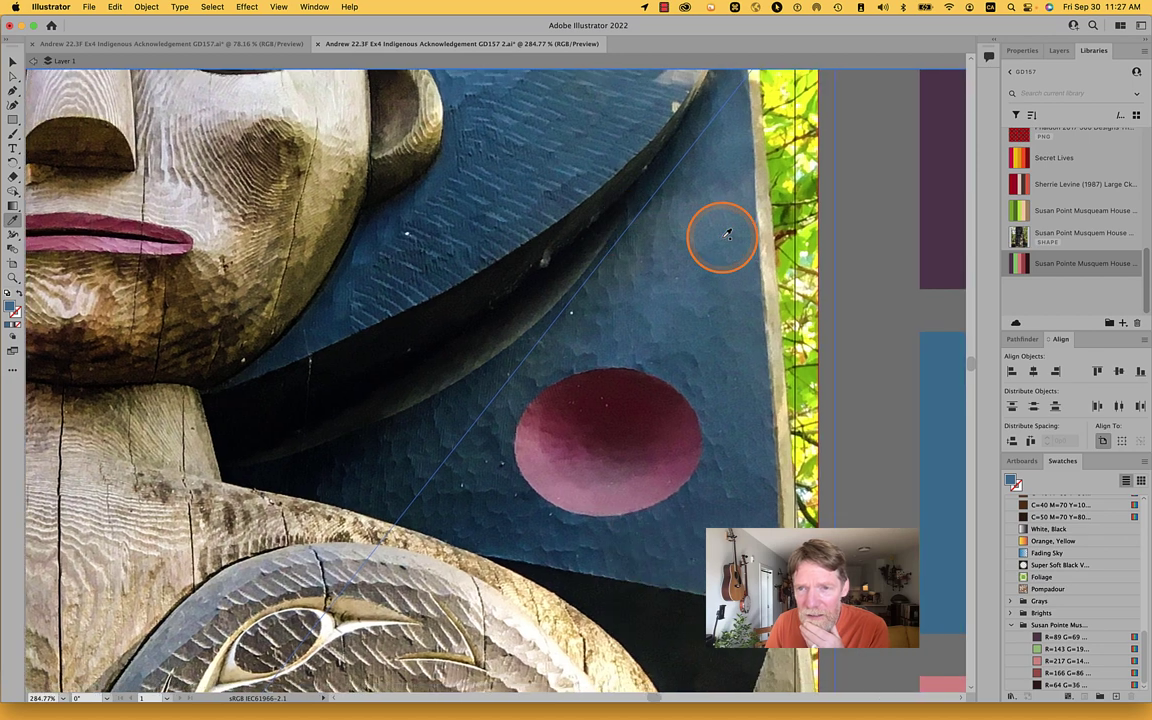
scroll(727, 234, right, 4)
scroll(727, 234, down, 5)
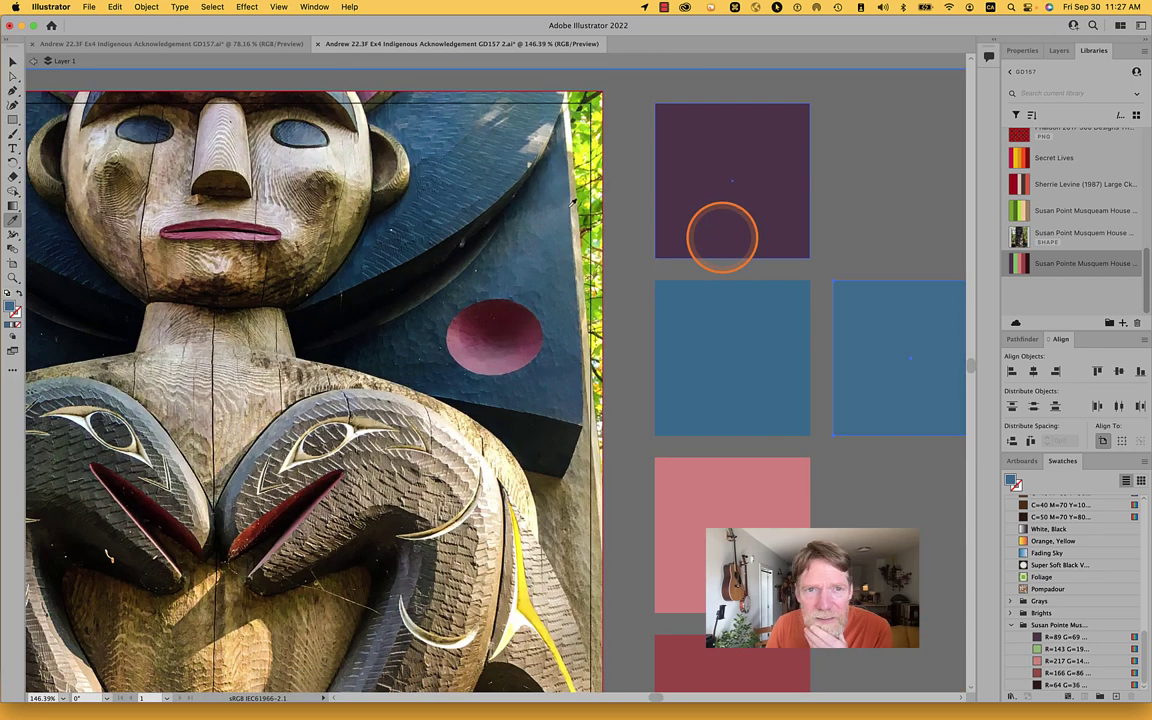
scroll(489, 192, up, 5)
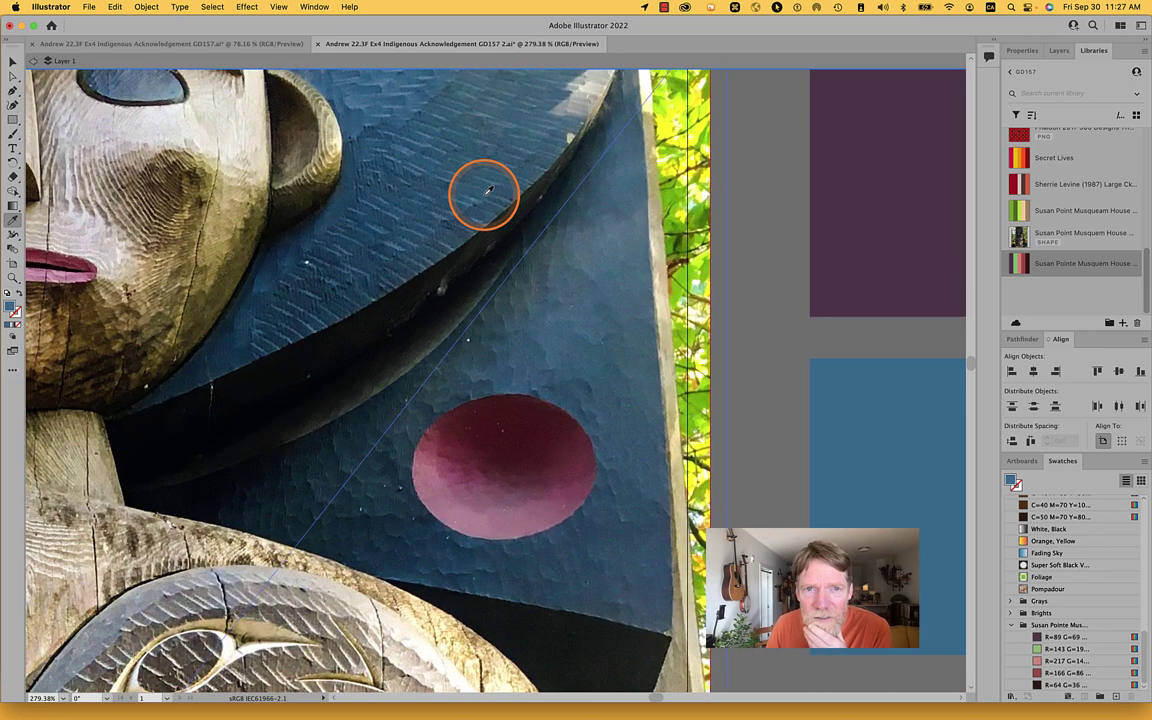
scroll(494, 183, down, 5)
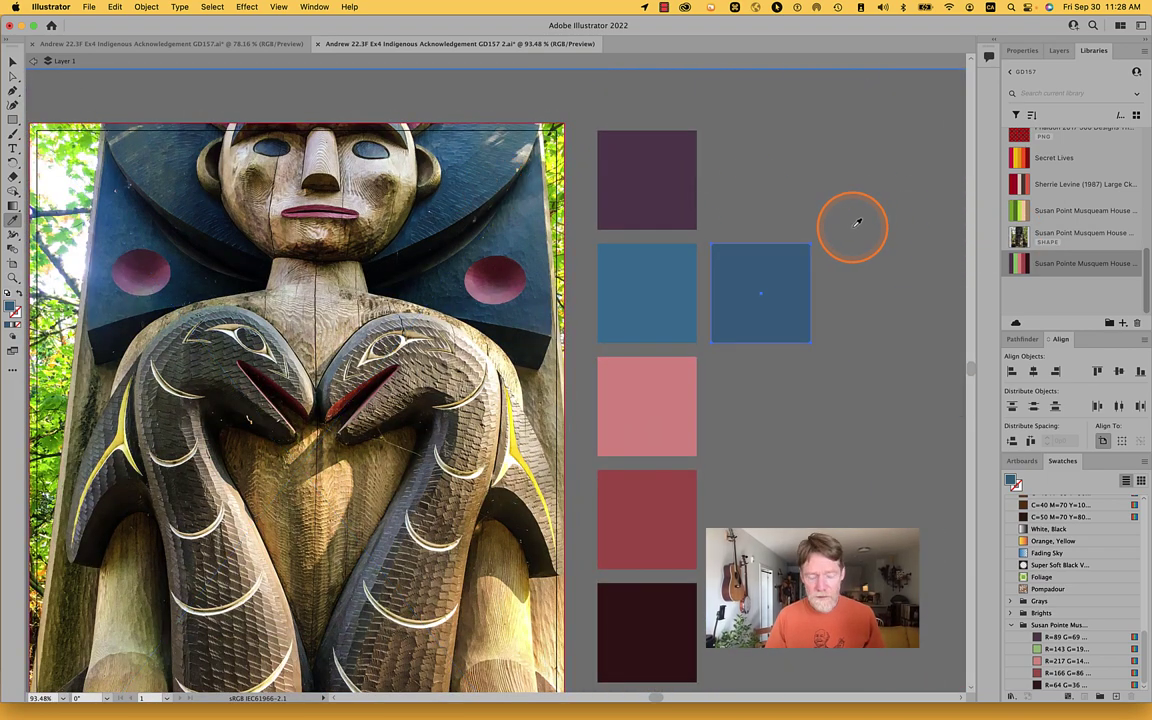
Step: Move the pink square out of the column to the right of the red square, with a small gap between them
key(v)
click(682, 399)
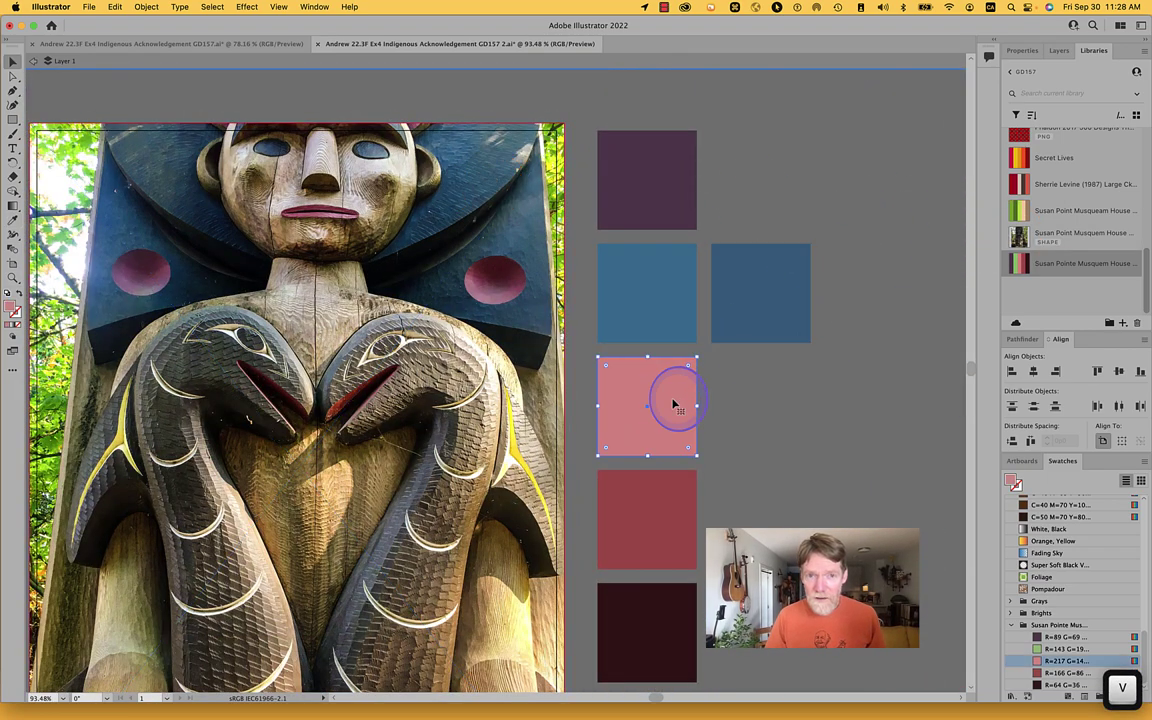
click(678, 428)
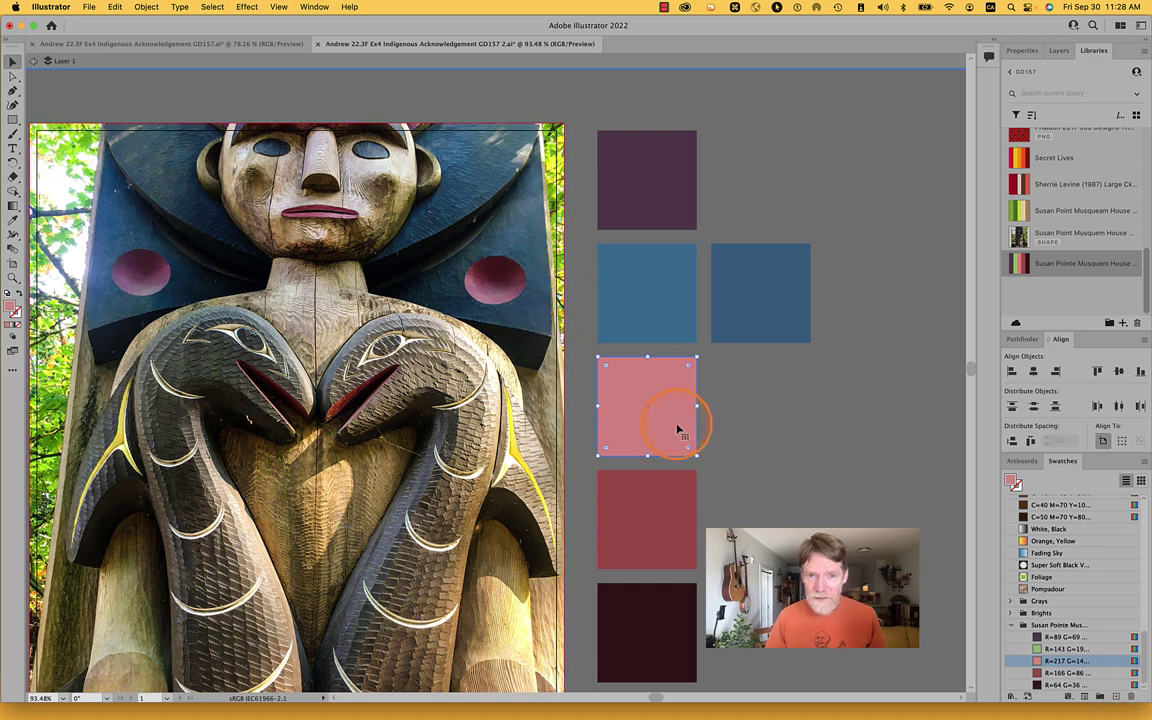
drag(673, 418, 786, 523)
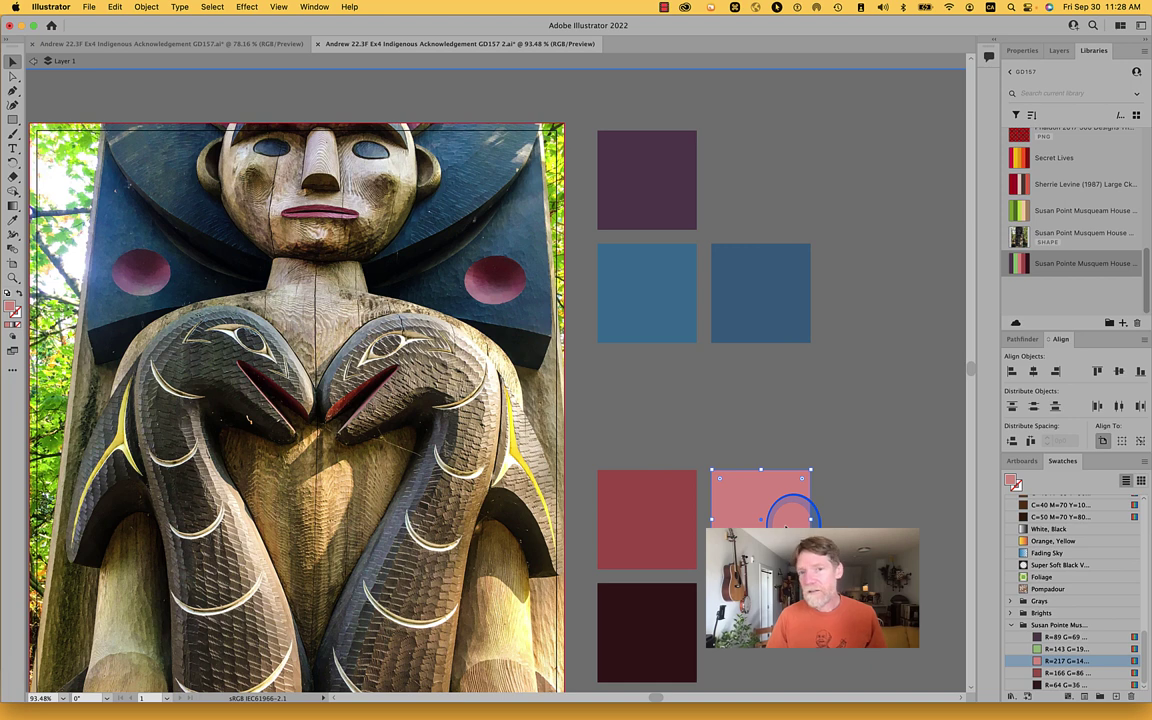
click(879, 489)
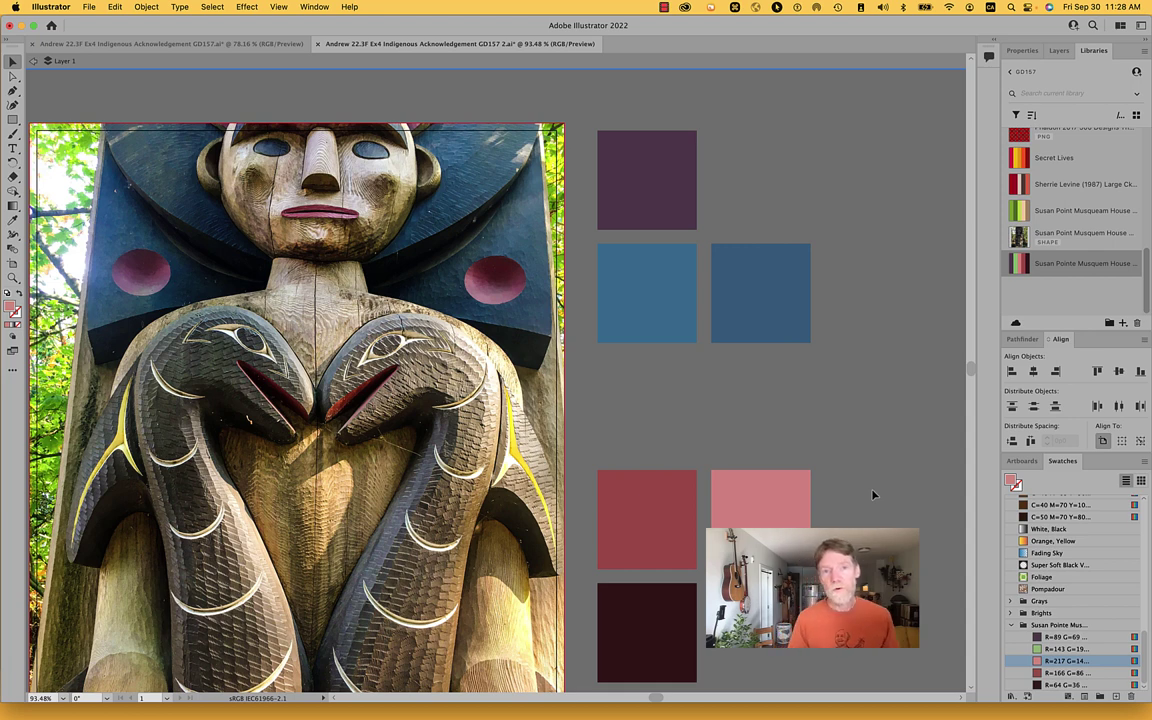
Step: Recolour the moved pink square with the mauve pink sampled by the Eyedropper from the lower part of the painted disc beside the figure
click(802, 497)
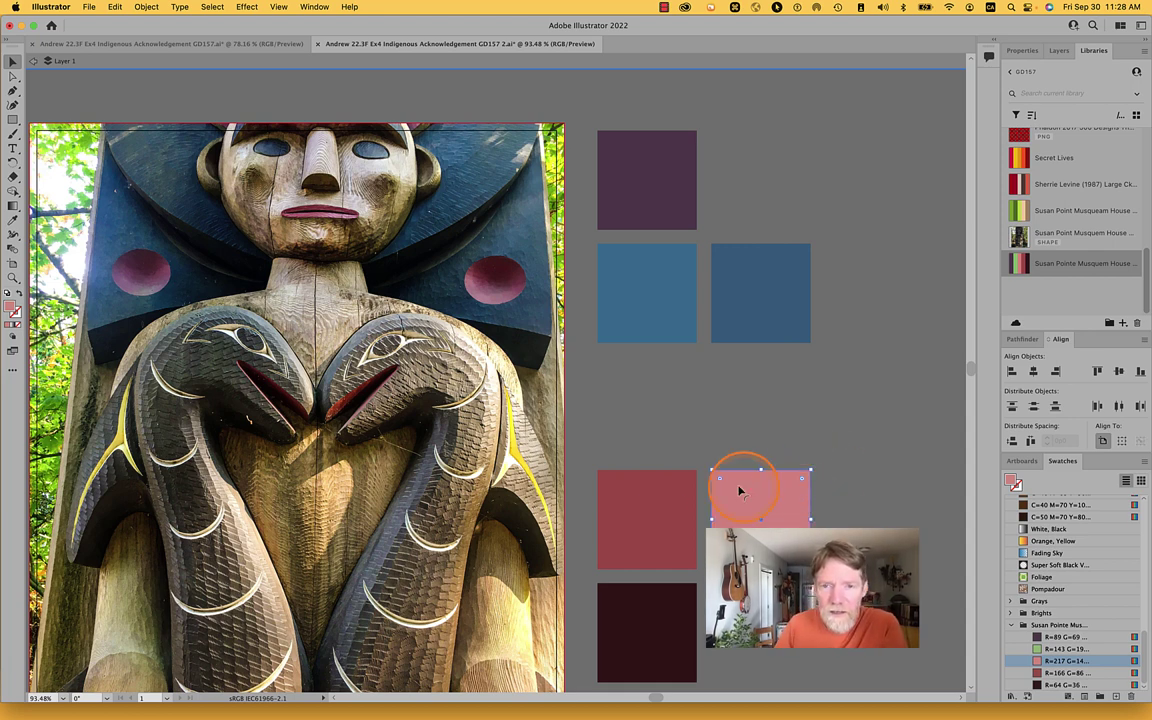
click(13, 205)
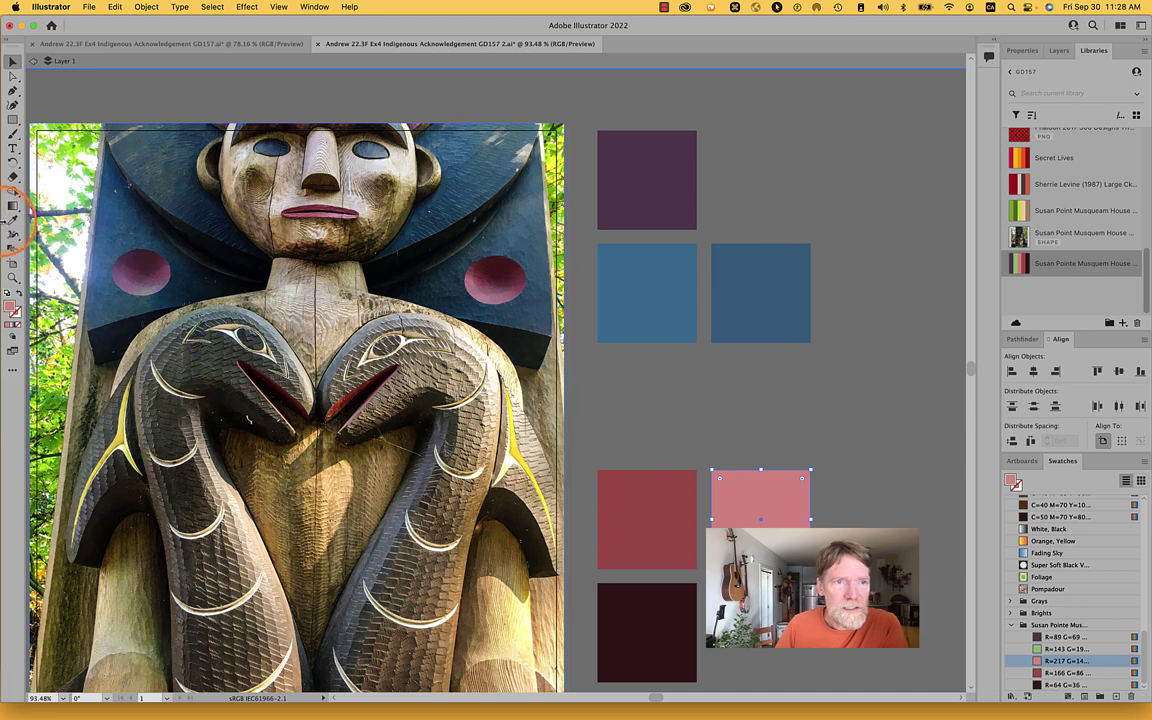
click(495, 288)
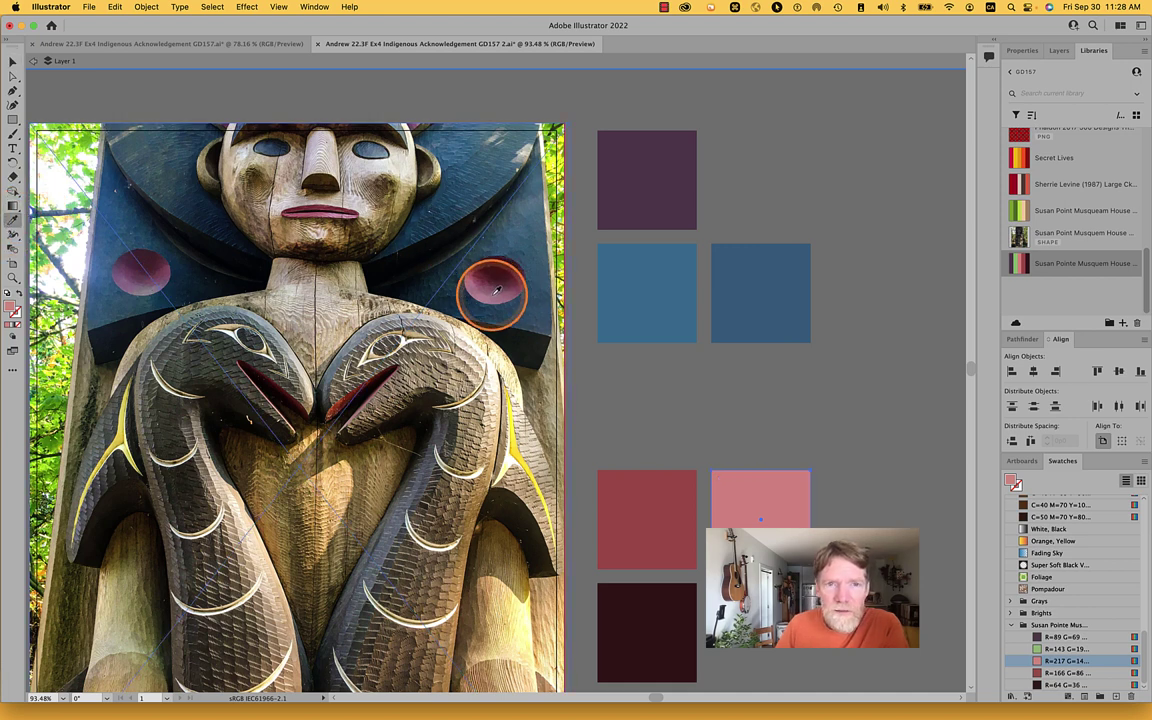
click(496, 290)
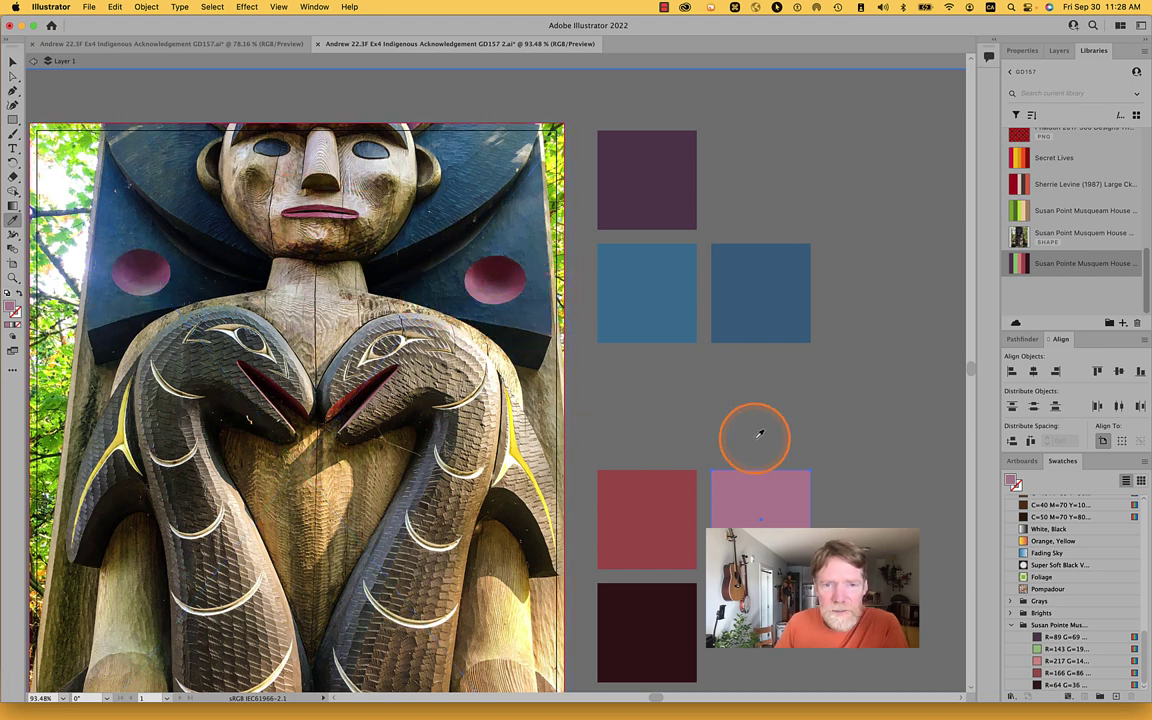
Step: Recolour the red square with a dark magenta, sampling several spots in the shaded part of the same painted disc
key(super)
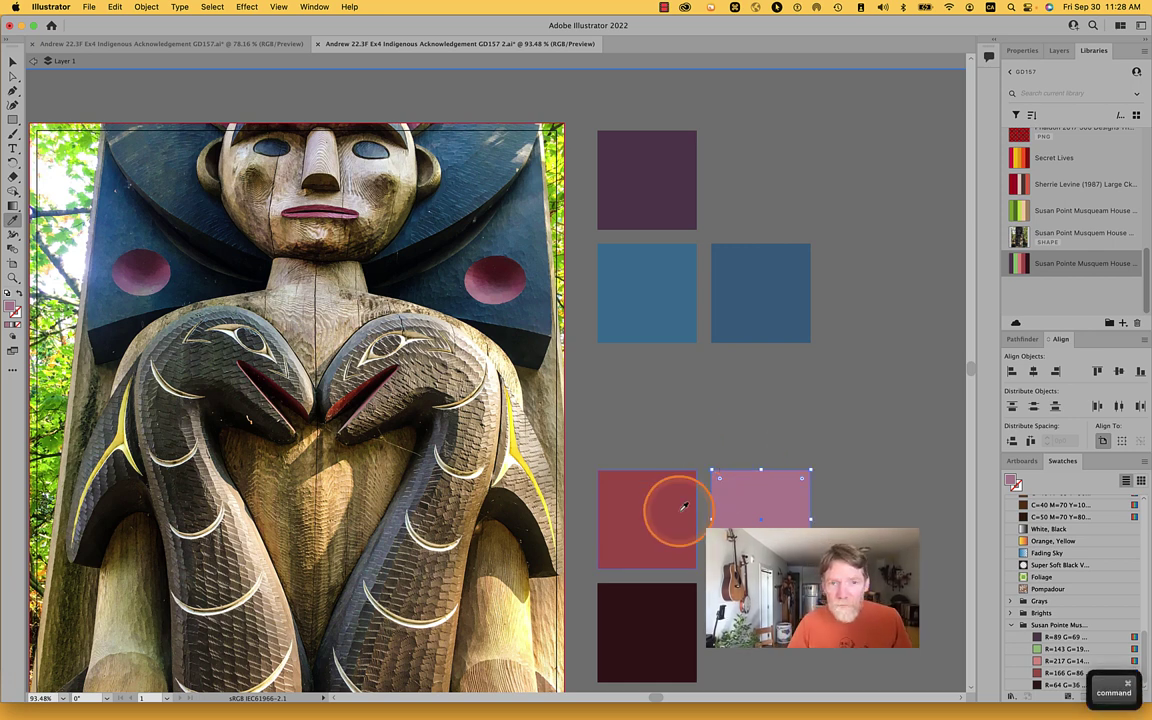
super+click(684, 507)
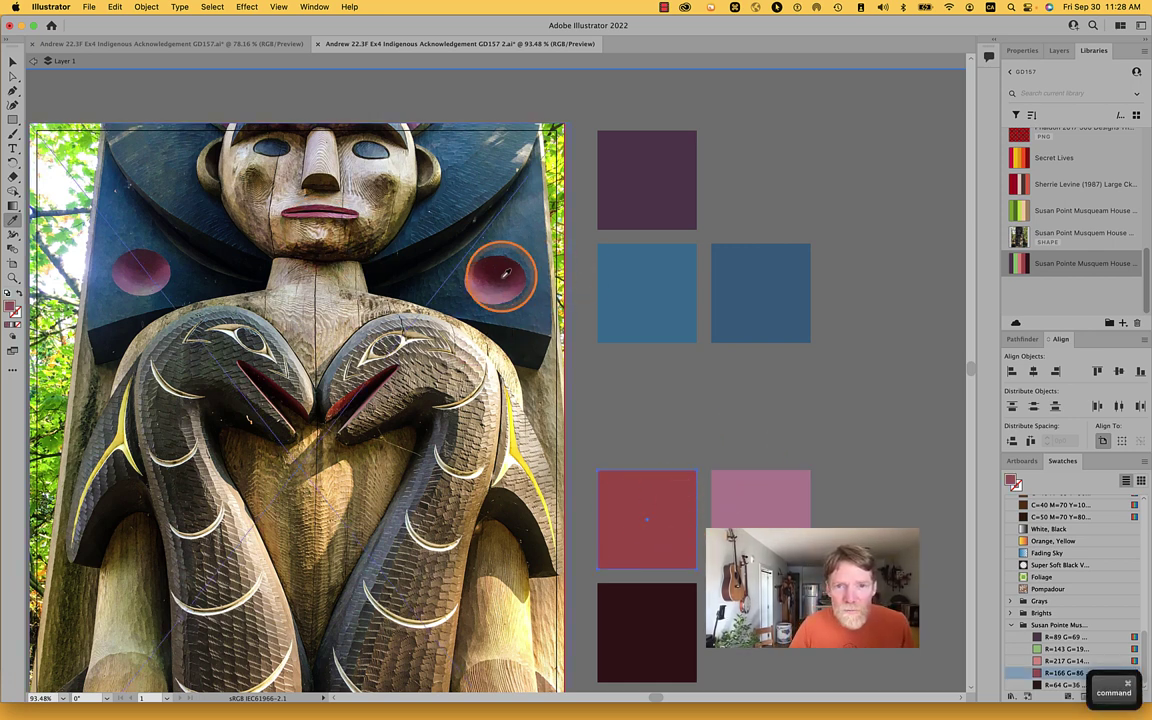
click(503, 279)
click(505, 288)
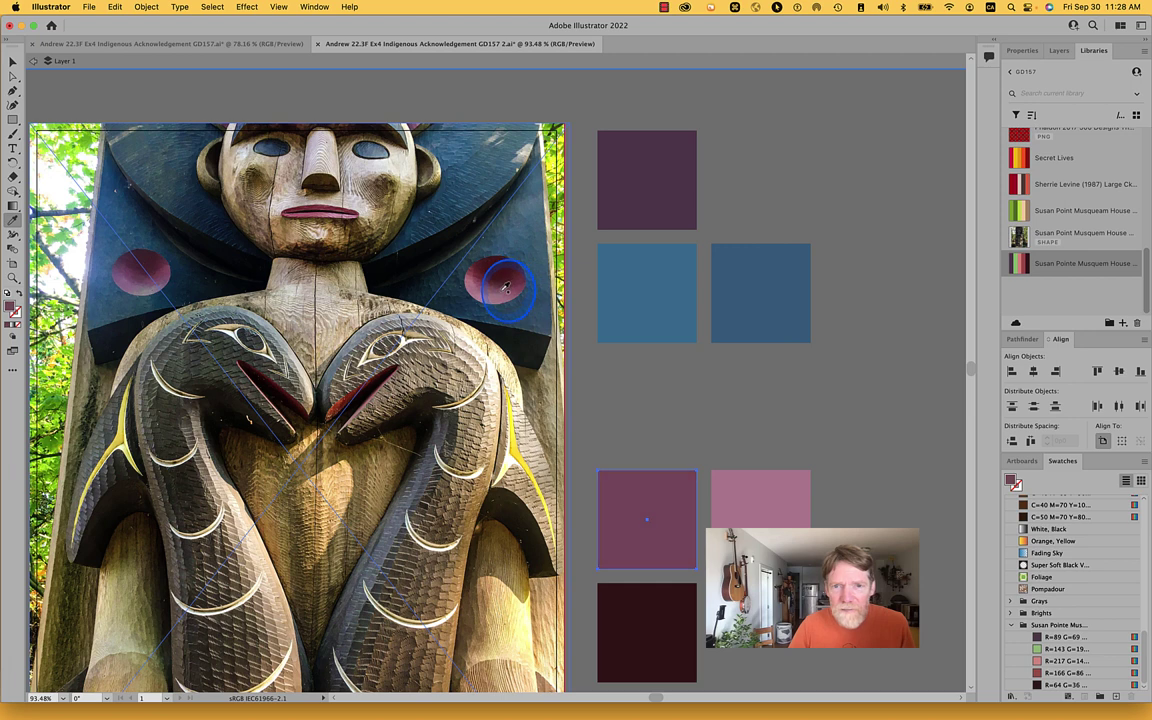
click(515, 280)
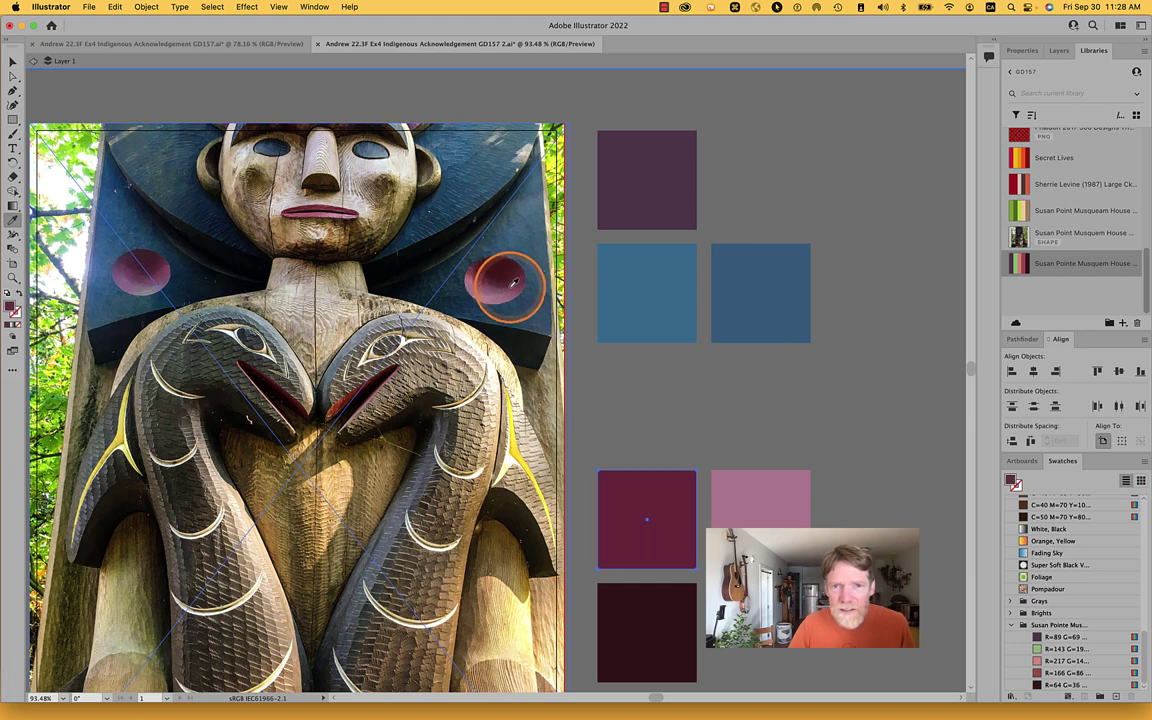
click(514, 284)
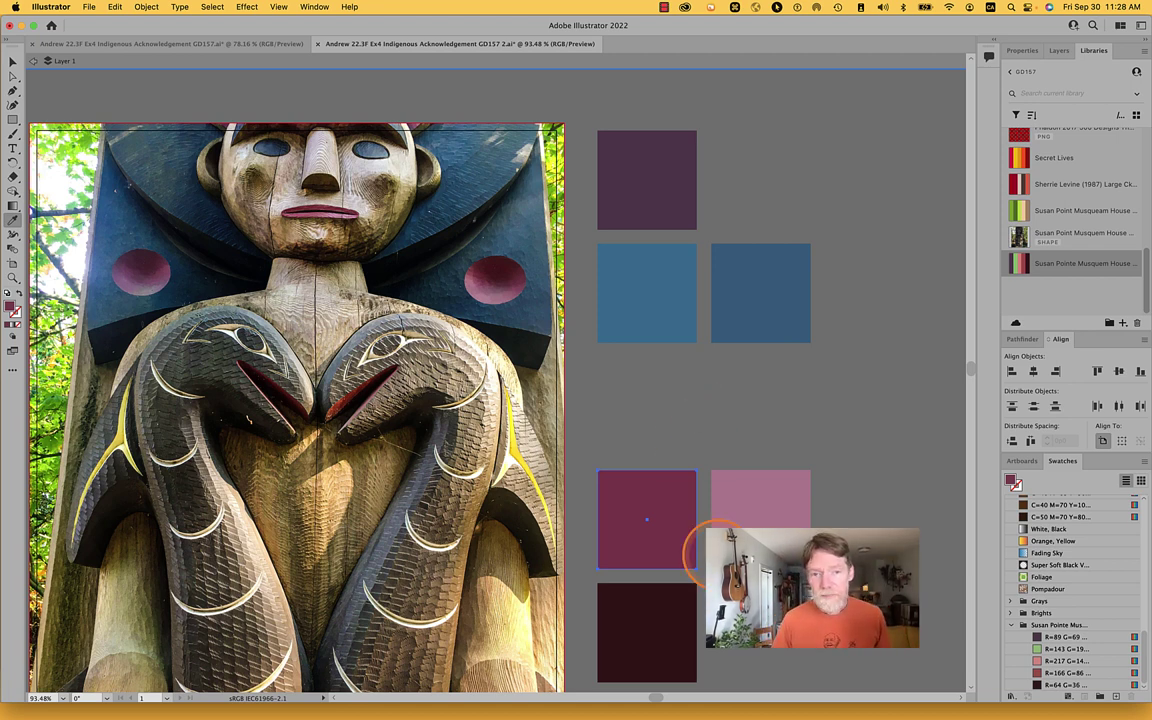
Step: Recolour the dark maroon bottom square with the yellow sampled from the painted forked line on the left side of the carving
scroll(495, 380, down, 3)
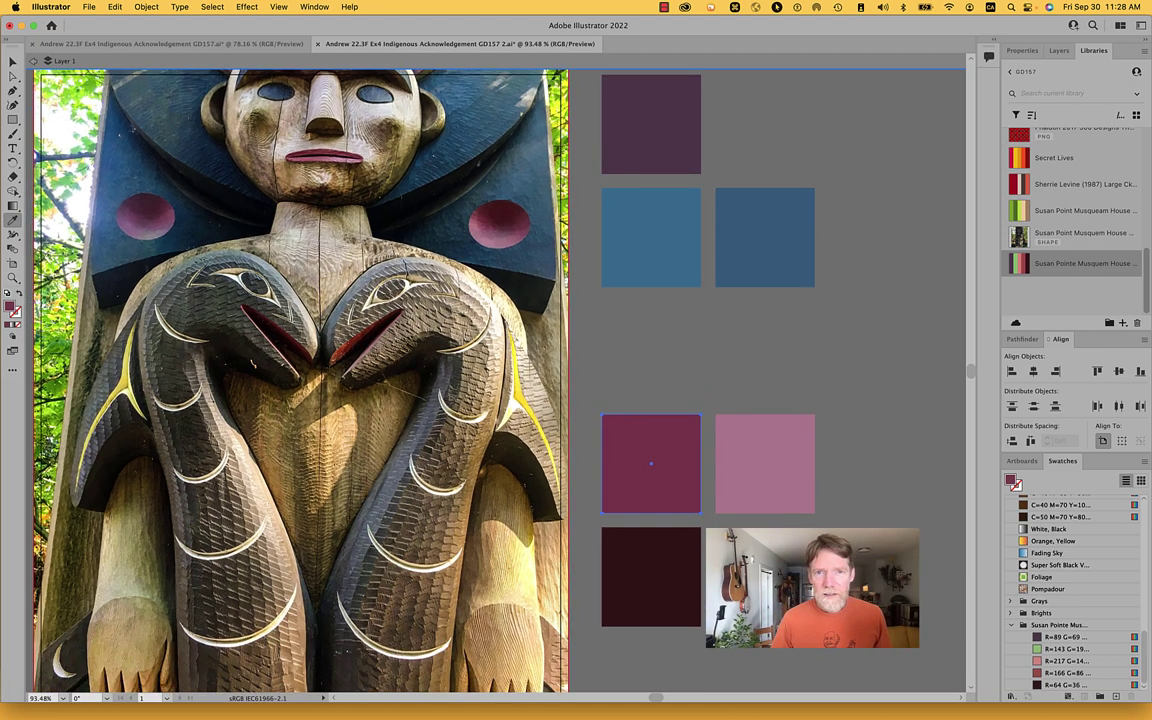
scroll(787, 375, up, 5)
super+click(665, 590)
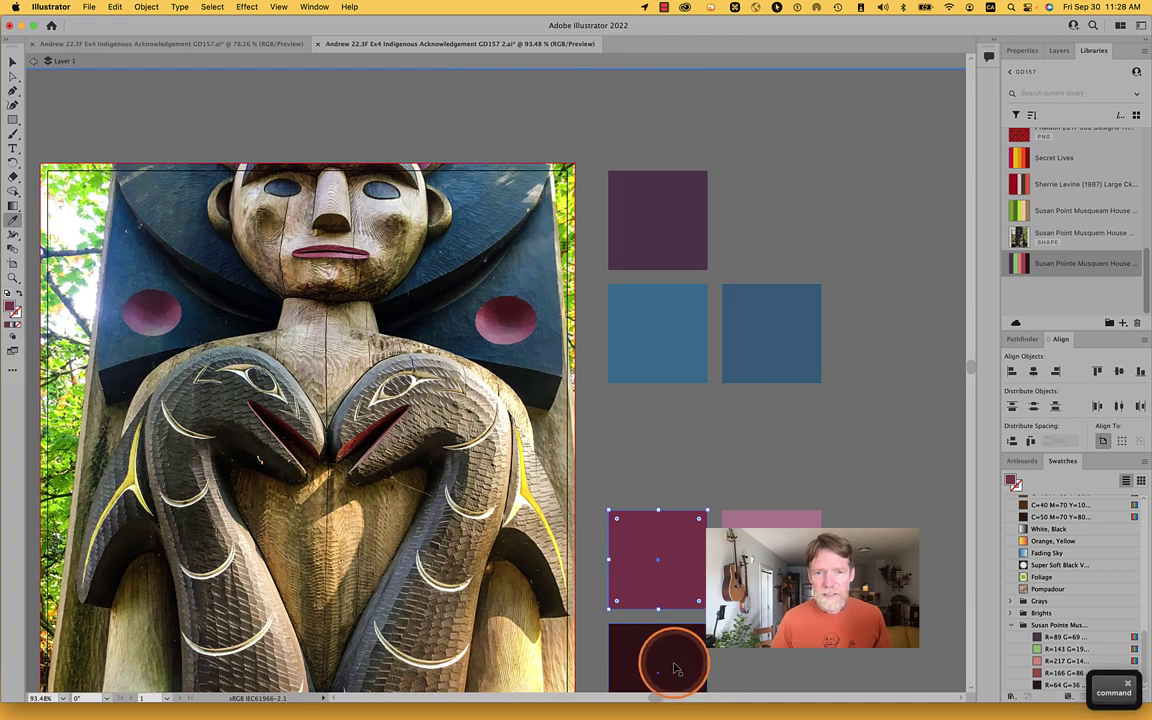
scroll(676, 668, down, 6)
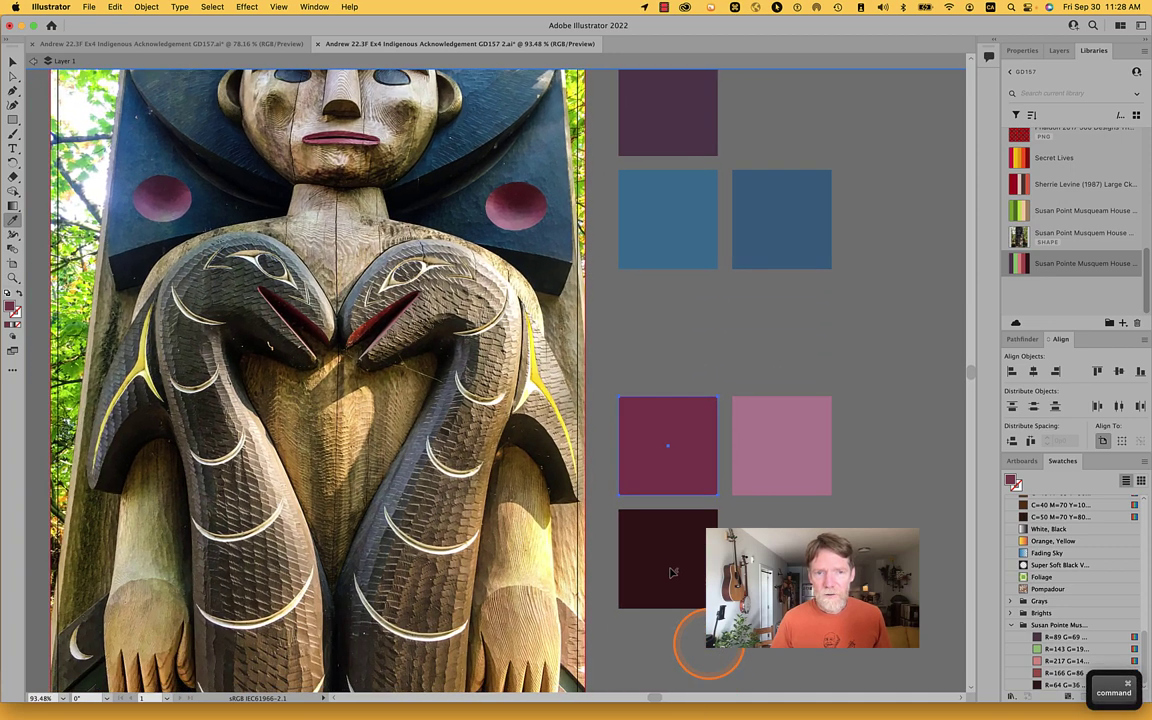
super+click(665, 560)
scroll(540, 373, up, 1)
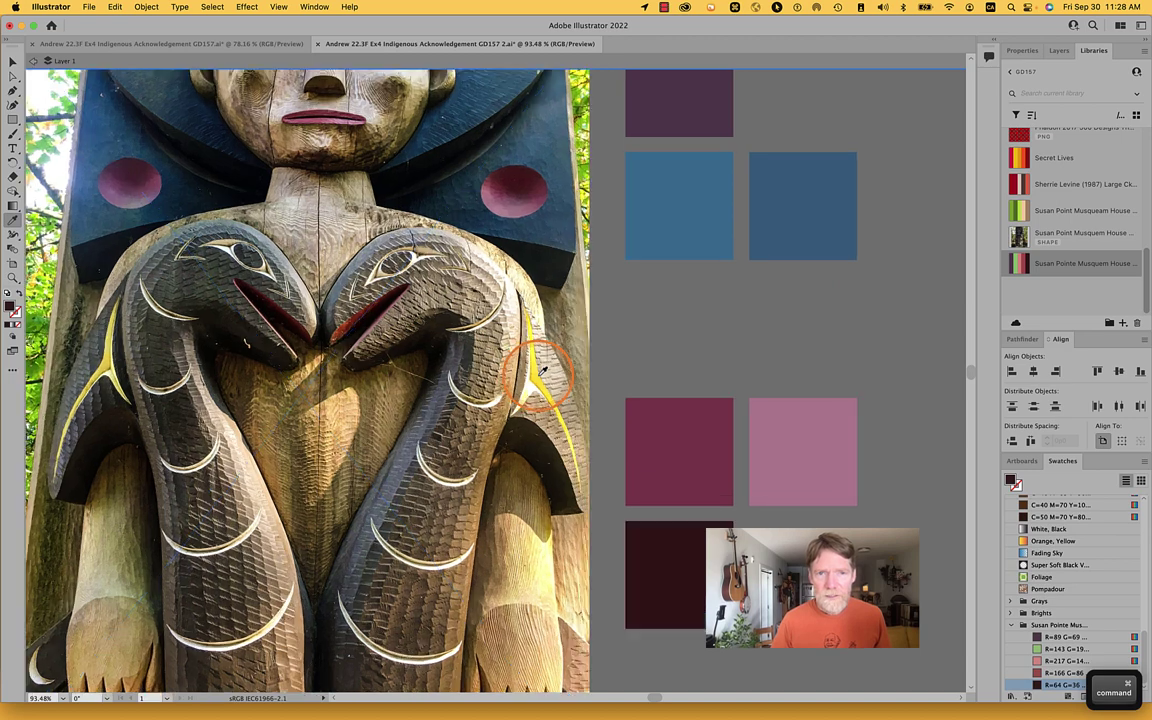
scroll(540, 373, up, 5)
scroll(540, 373, up, 5)
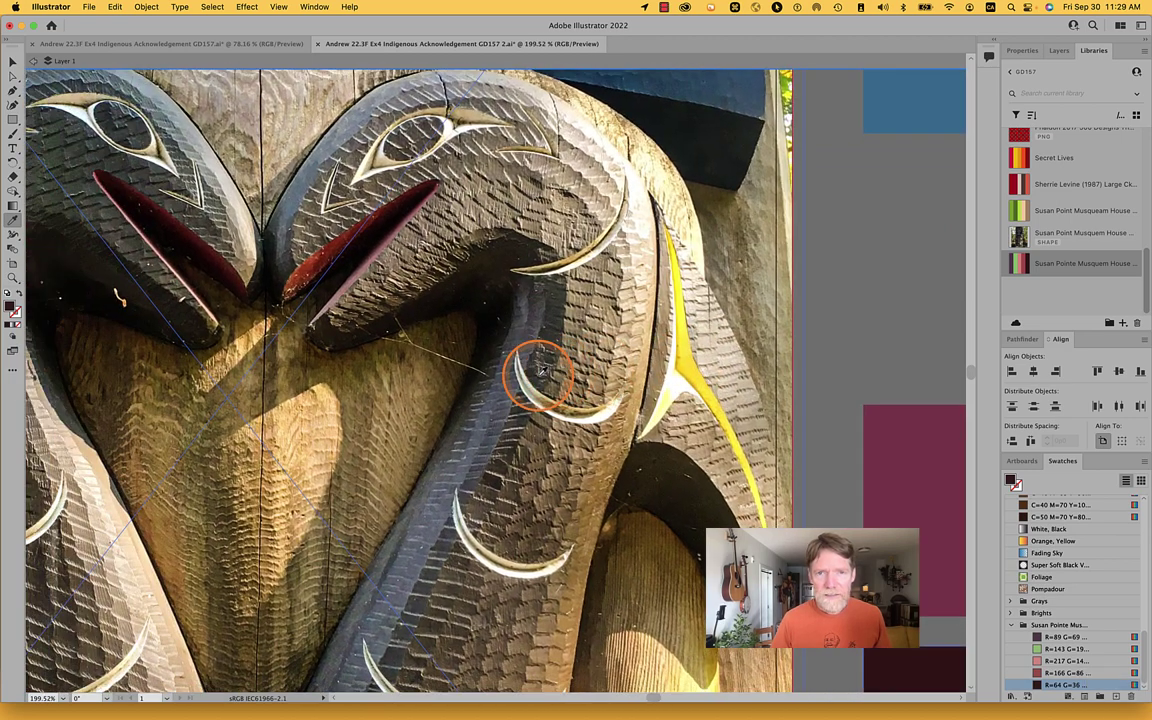
scroll(540, 373, left, 10)
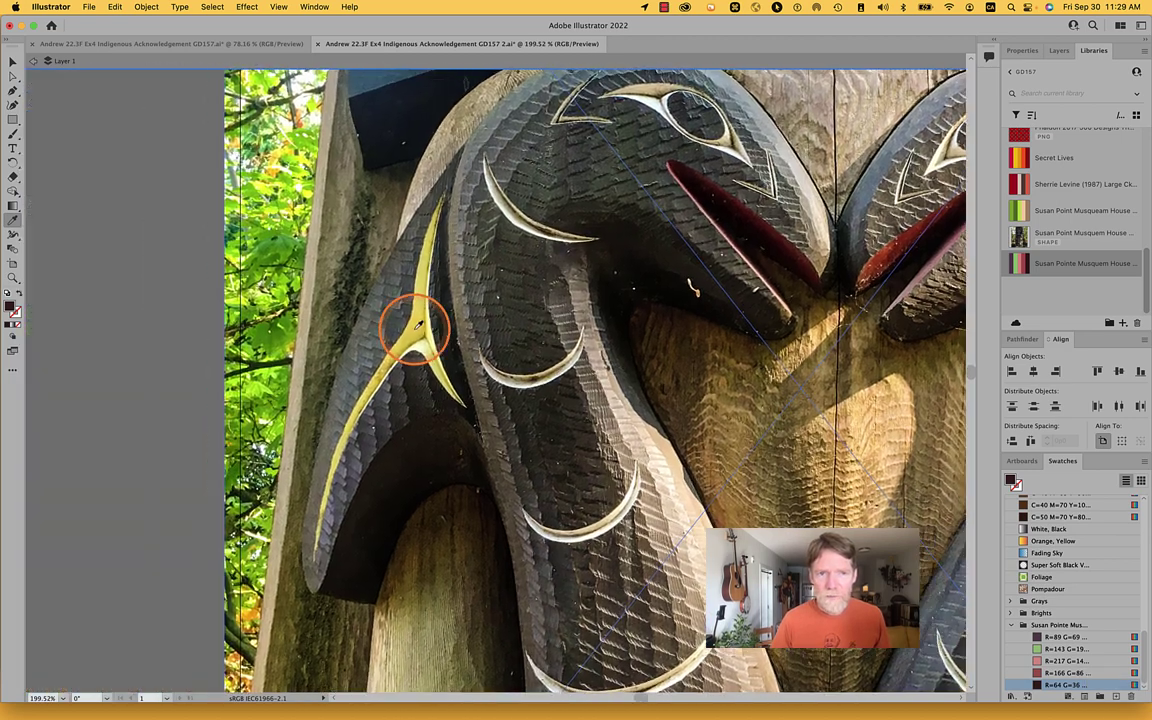
click(420, 325)
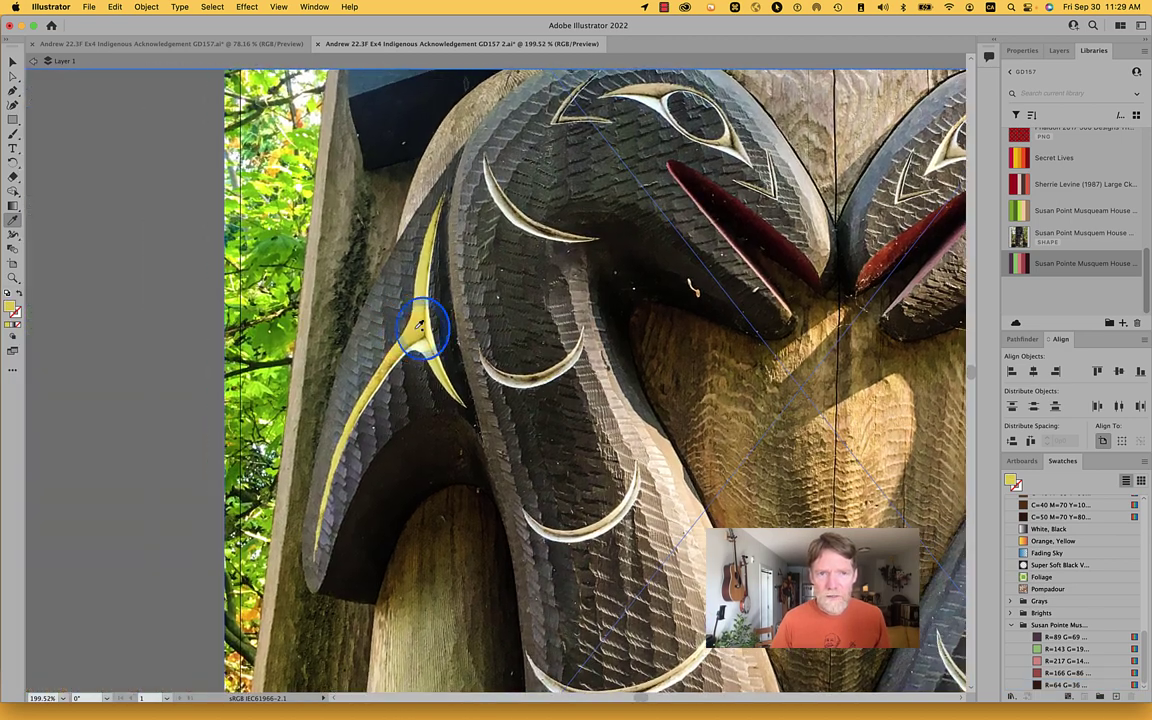
Step: Recolour the dark purple square at the head of the palette with the golden tan sampled from the wood of the figure's chin
scroll(669, 347, right, 15)
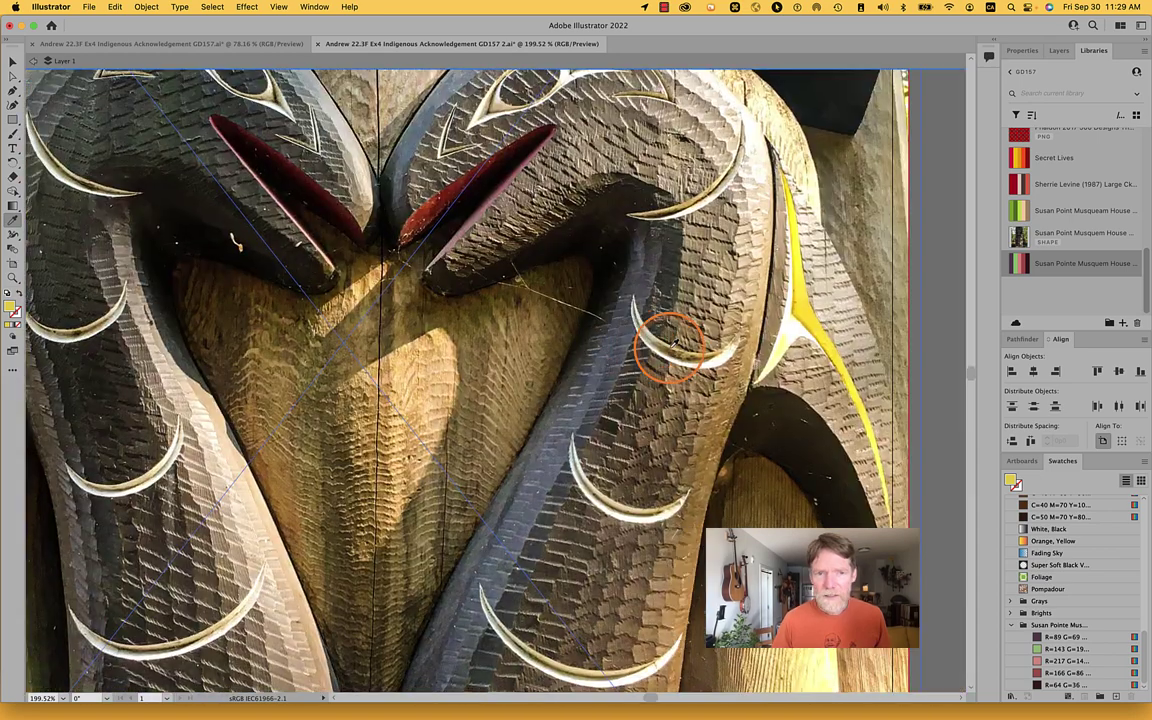
scroll(671, 342, right, 10)
scroll(671, 342, down, 5)
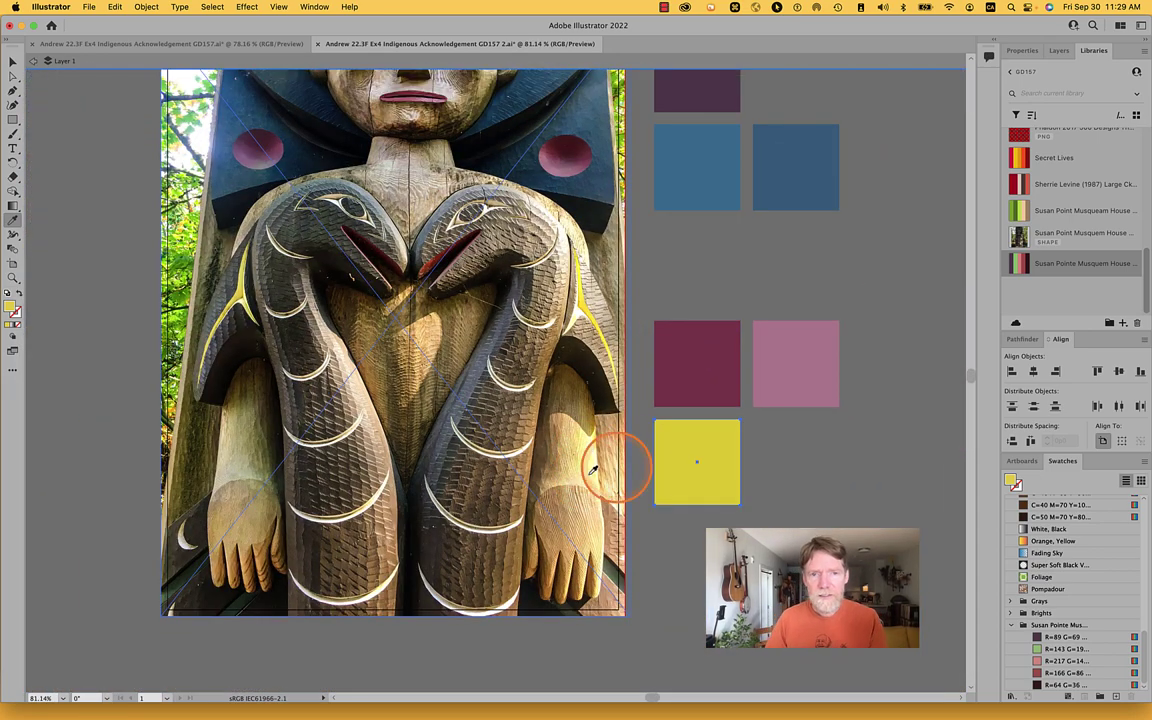
scroll(805, 455, up, 3)
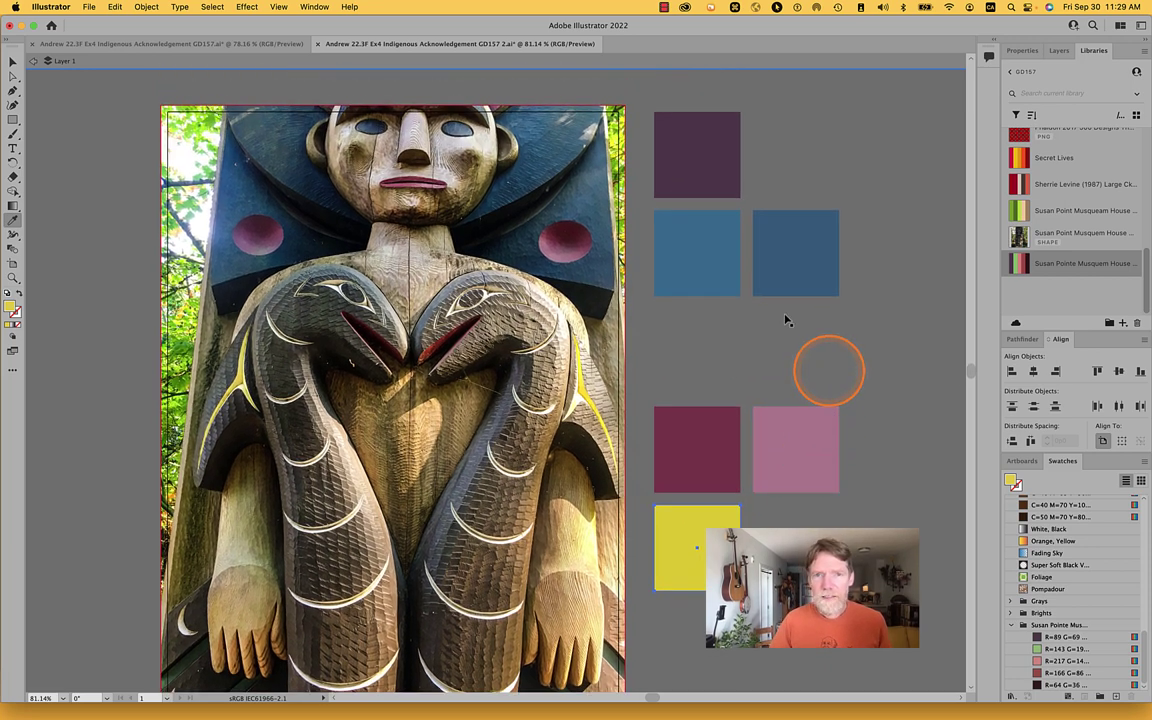
super+click(718, 178)
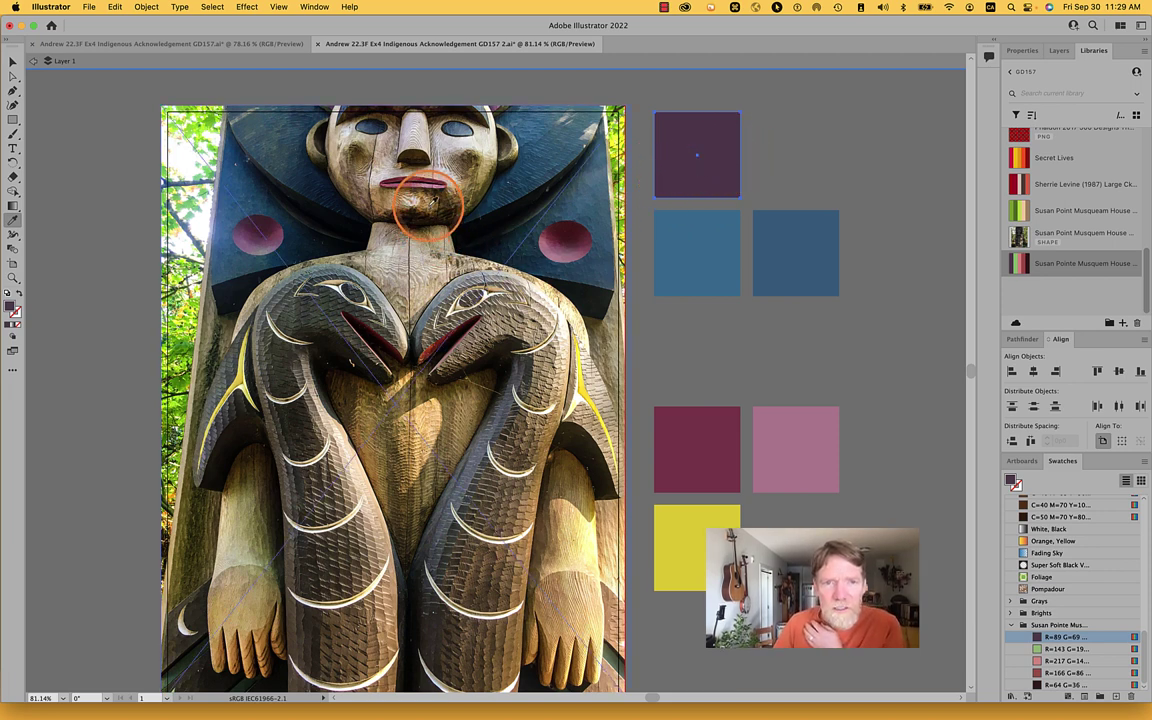
click(432, 203)
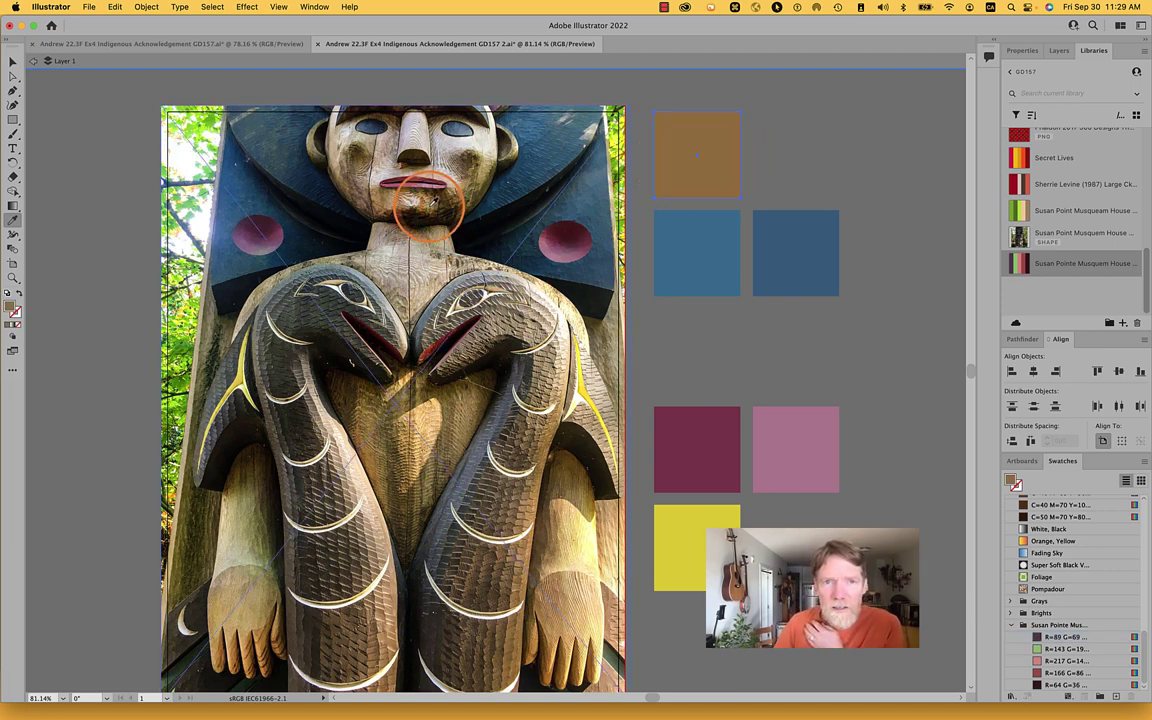
click(430, 204)
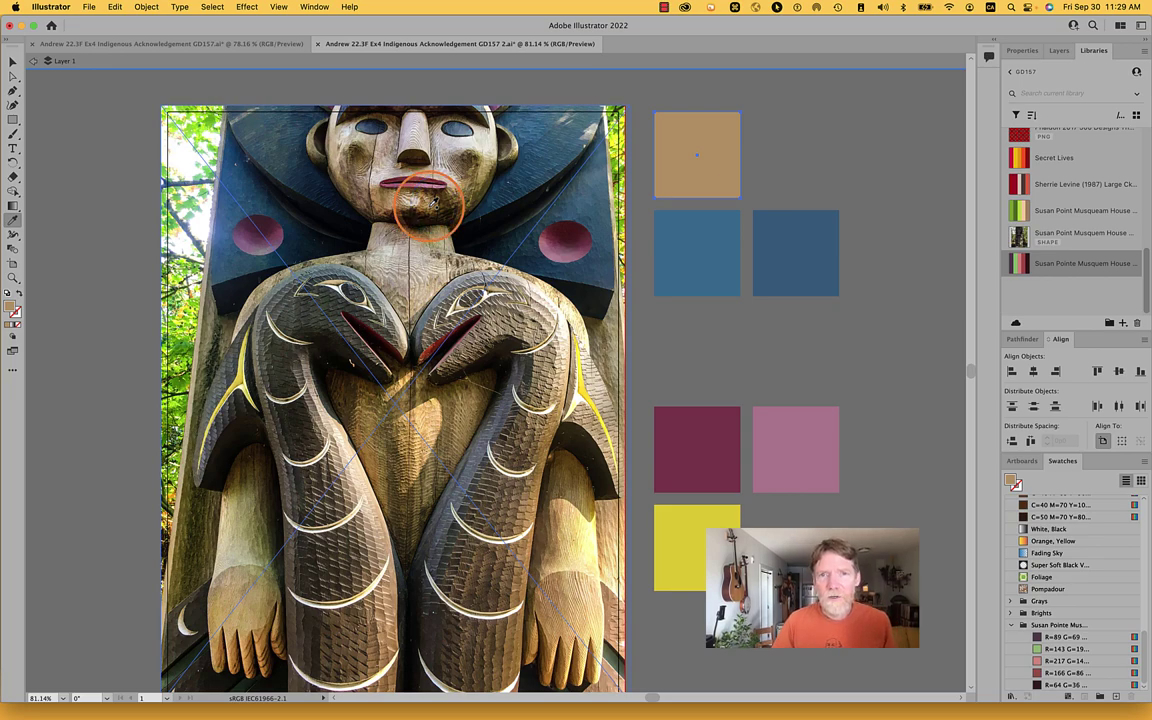
scroll(430, 204, up, 5)
scroll(438, 202, up, 1)
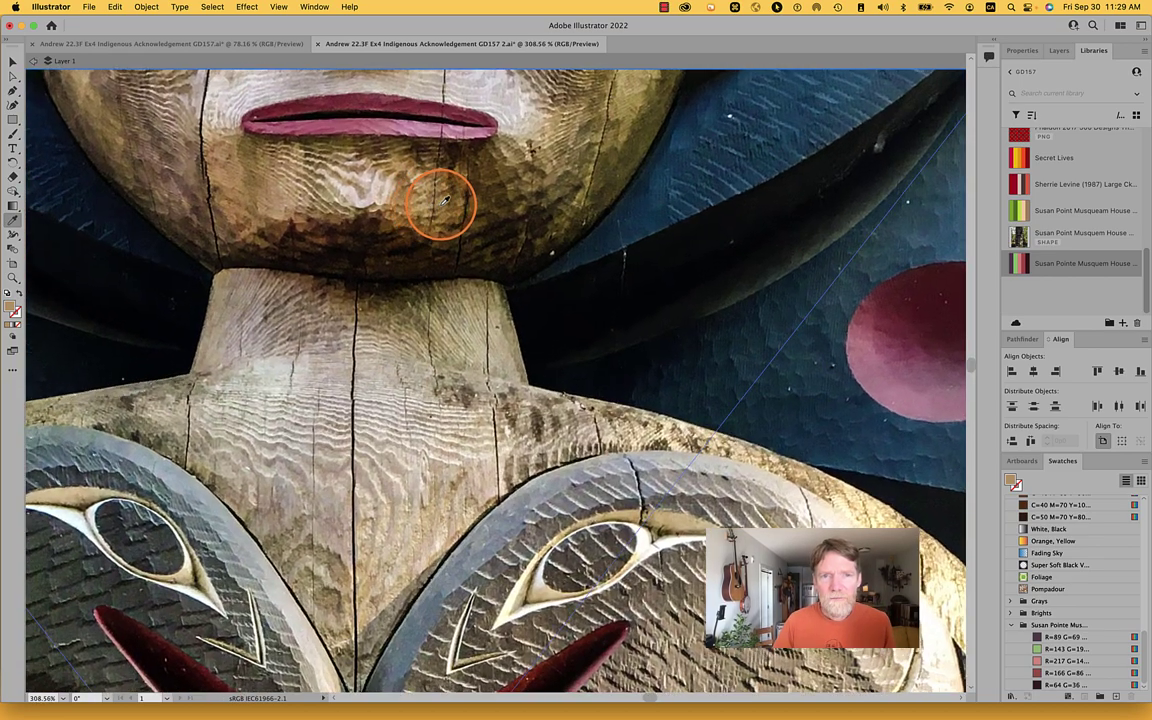
Step: Duplicate the golden tan square to its right and recolour the copy with the light beige sampled from the bare wood below the neck
scroll(445, 200, down, 4)
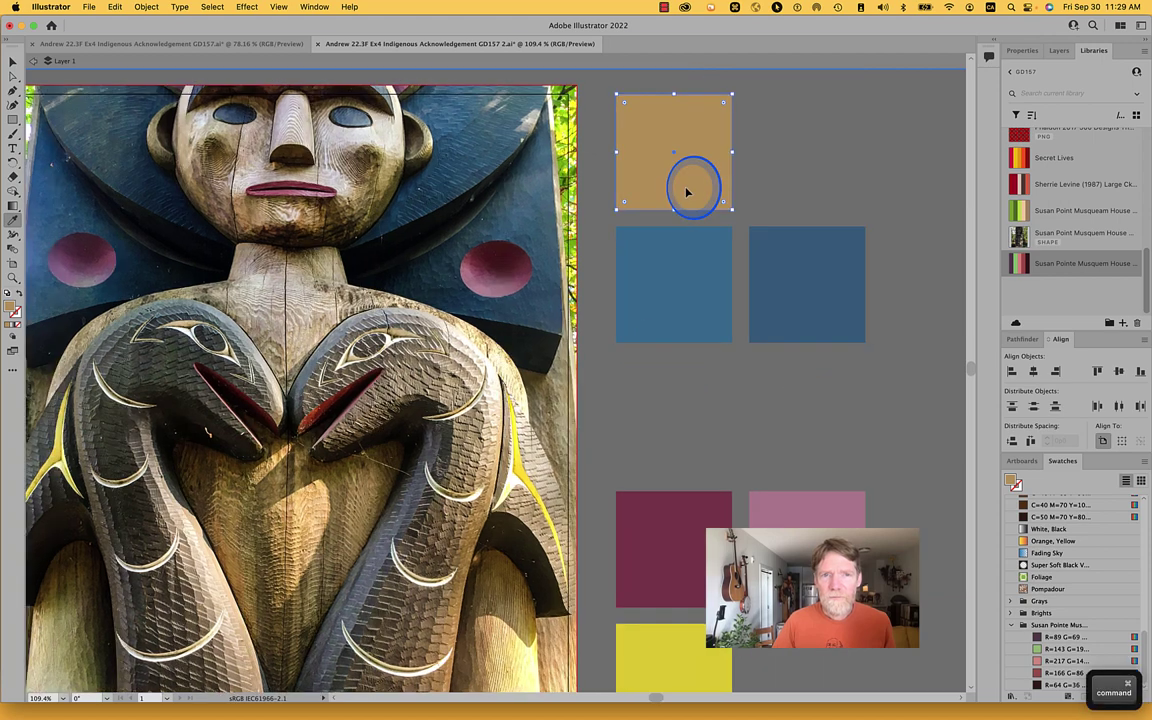
drag(686, 185, 824, 175)
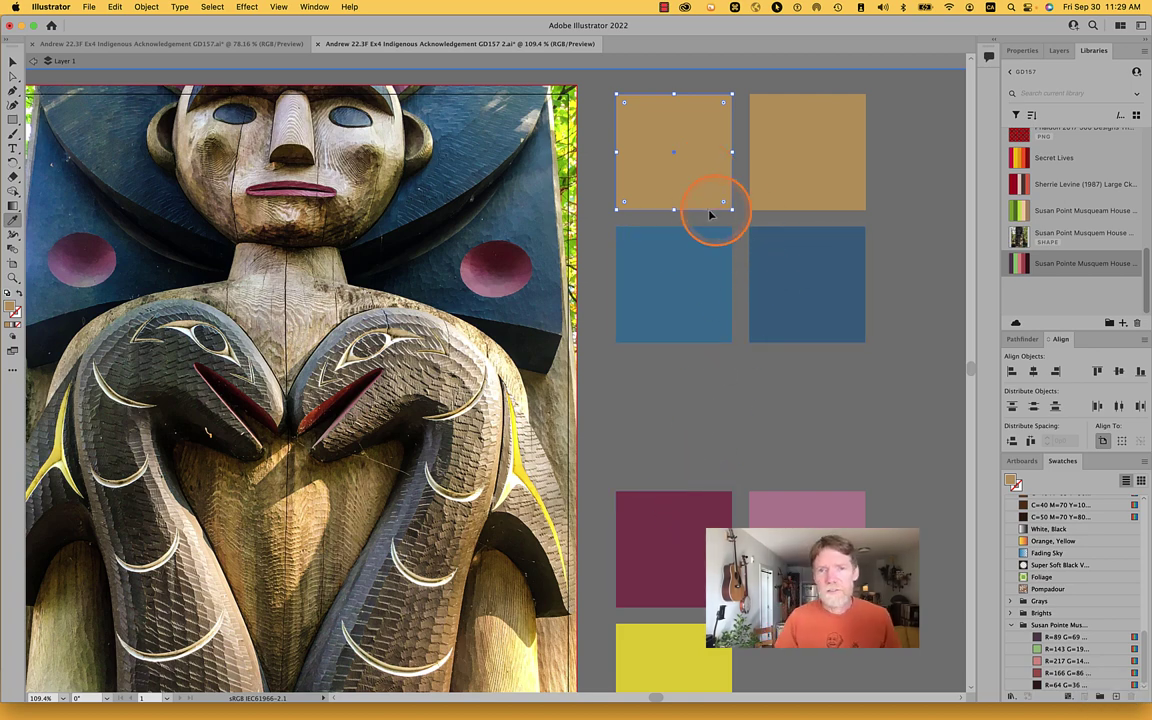
click(767, 184)
drag(621, 219, 324, 304)
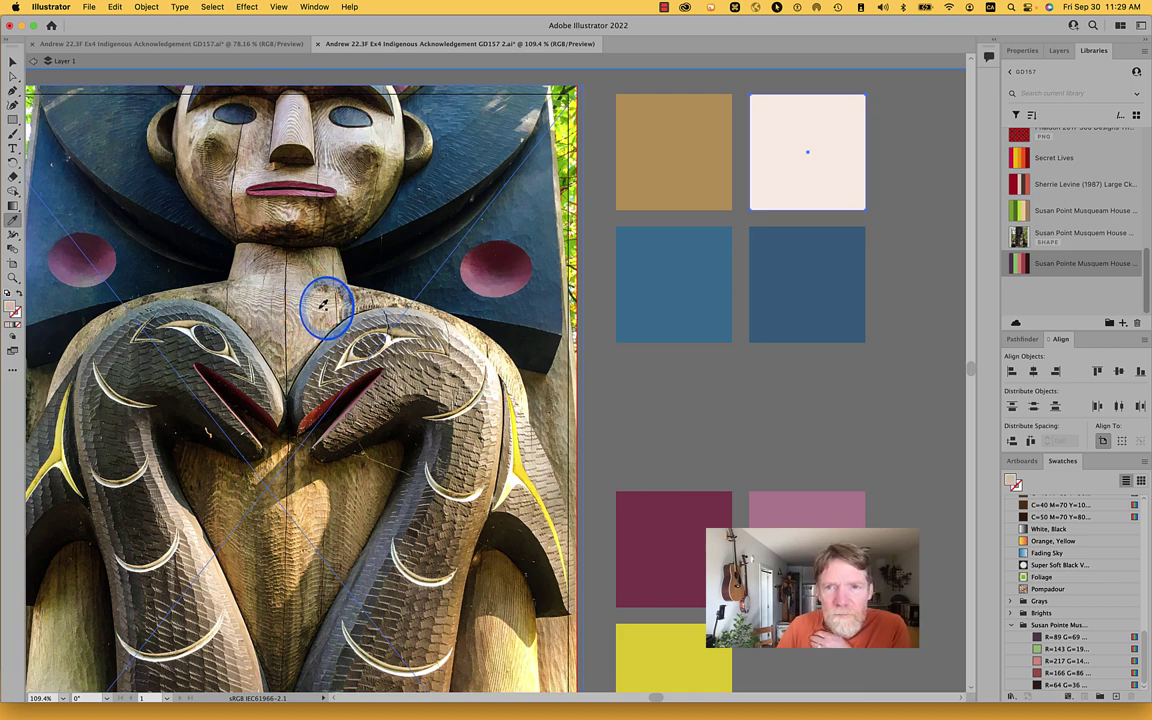
click(323, 305)
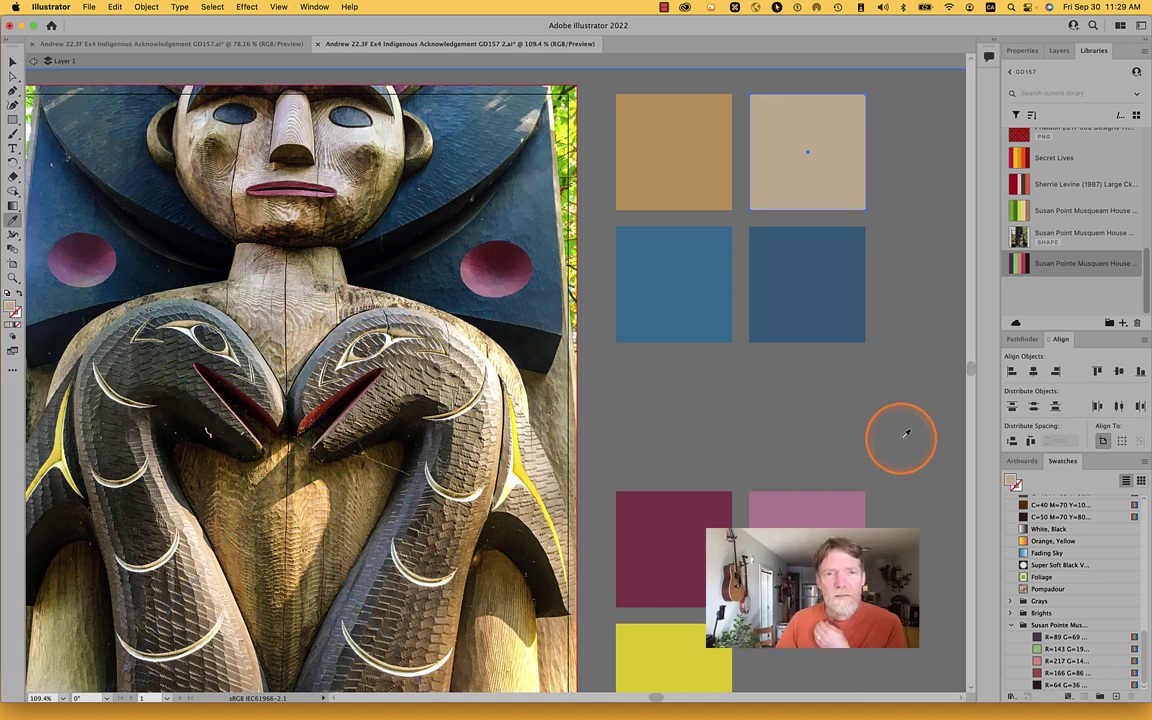
Step: Copy the golden tan and light beige squares together into the empty row between the blue and magenta rows
super+click(664, 186)
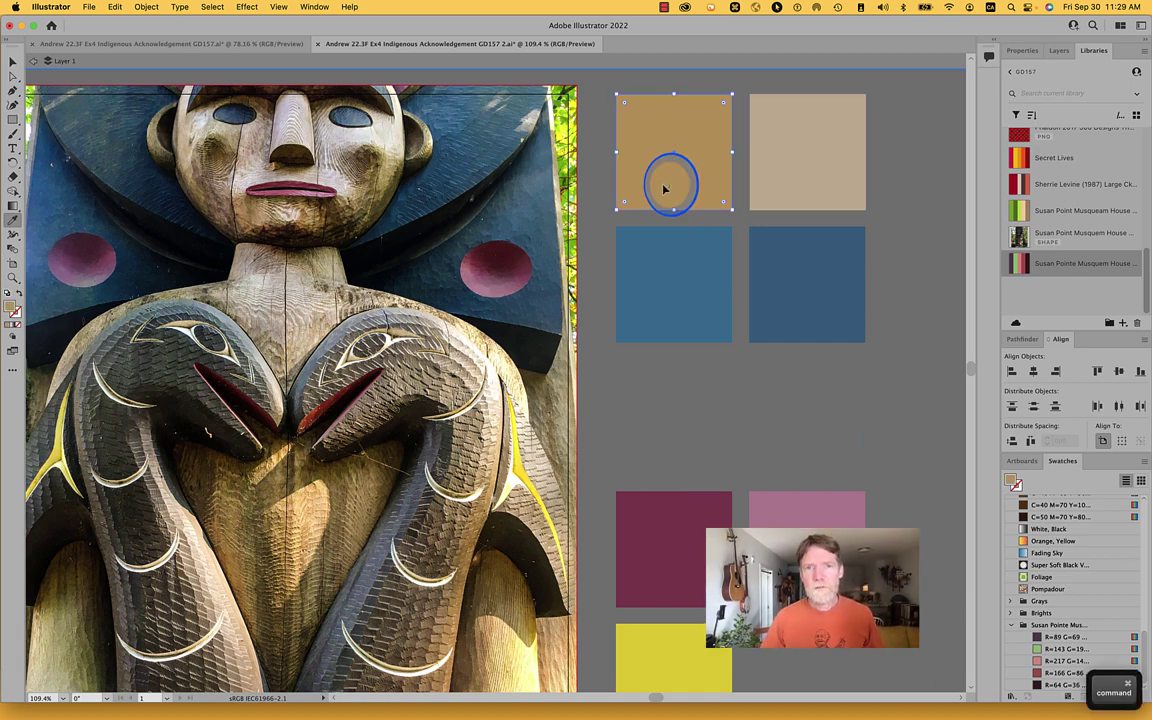
shift+super+click(813, 140)
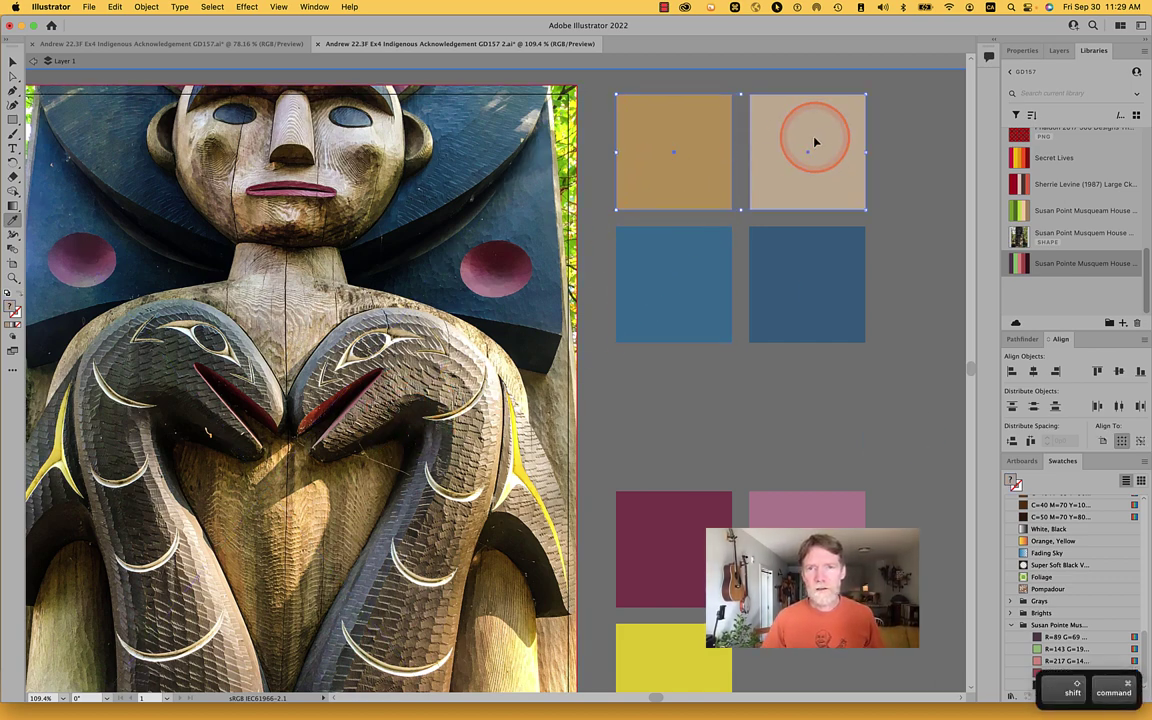
drag(815, 142, 813, 410)
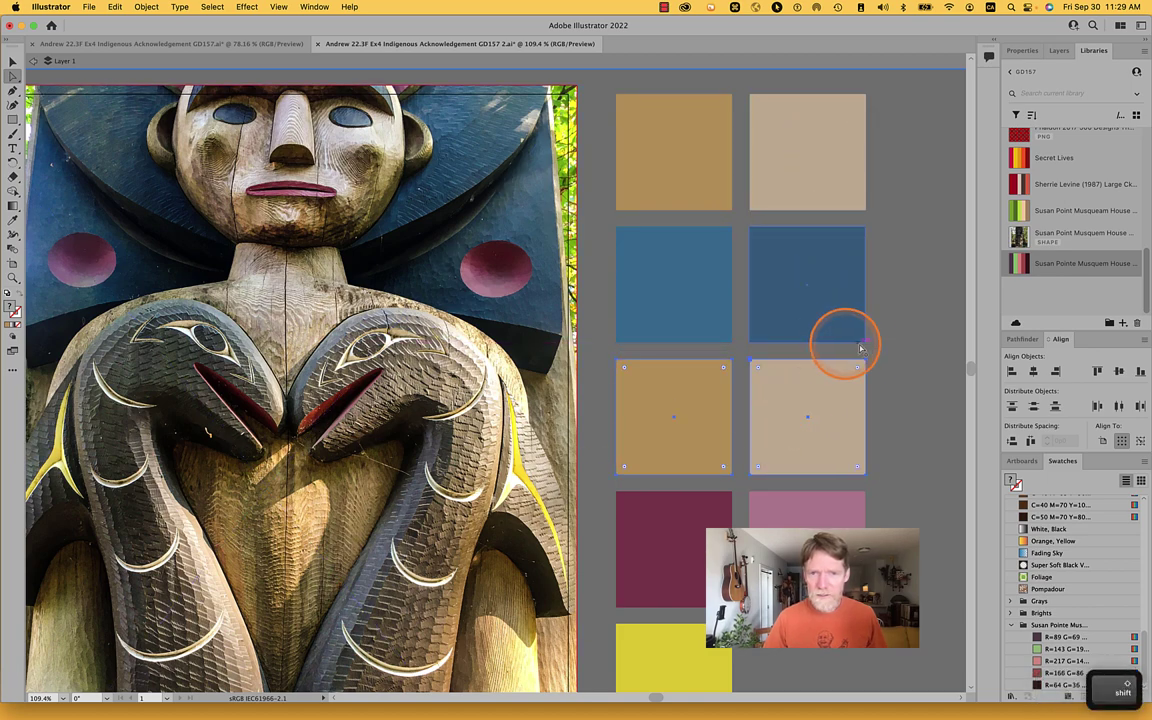
click(910, 391)
Step: Recolour the copied golden tan square with the grey-blue sampled from the painted edge of the right-hand serpent head
click(679, 405)
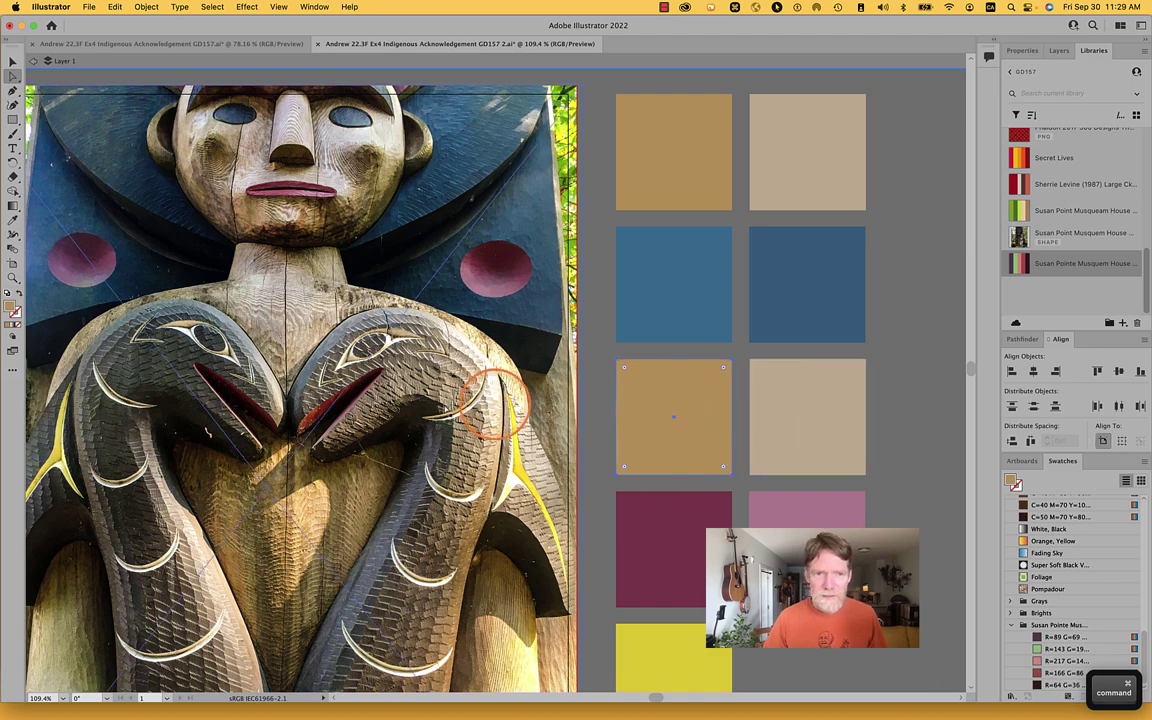
key(i)
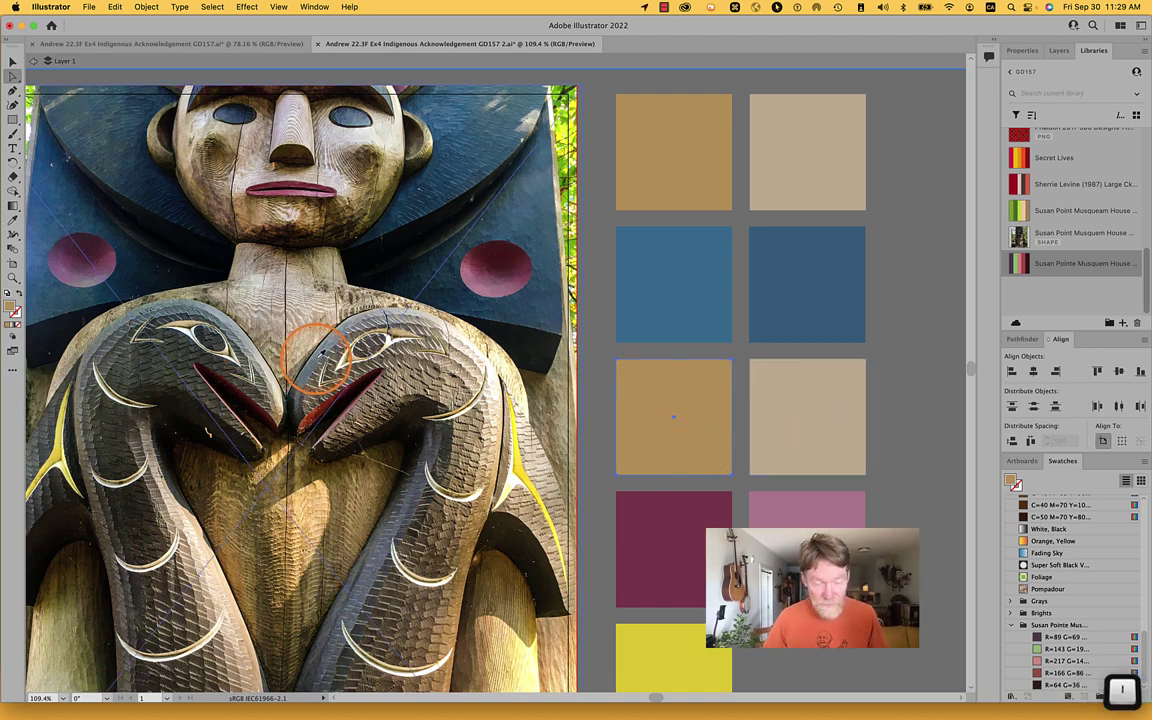
click(345, 340)
click(337, 337)
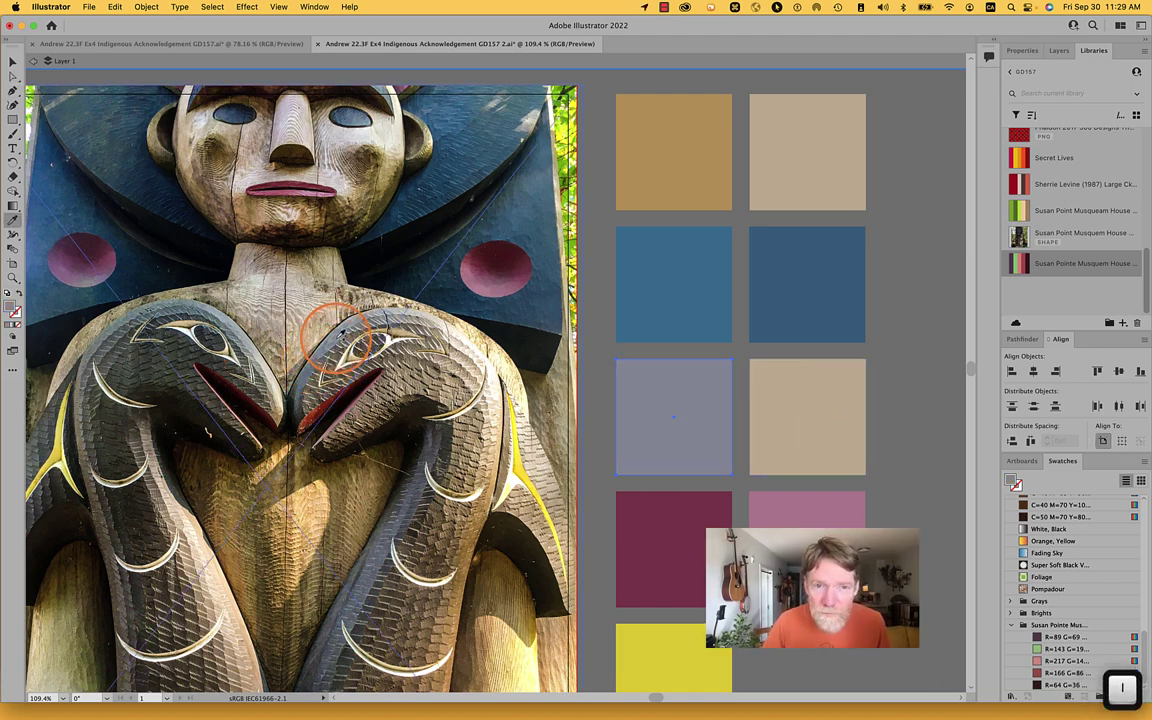
super+click(689, 406)
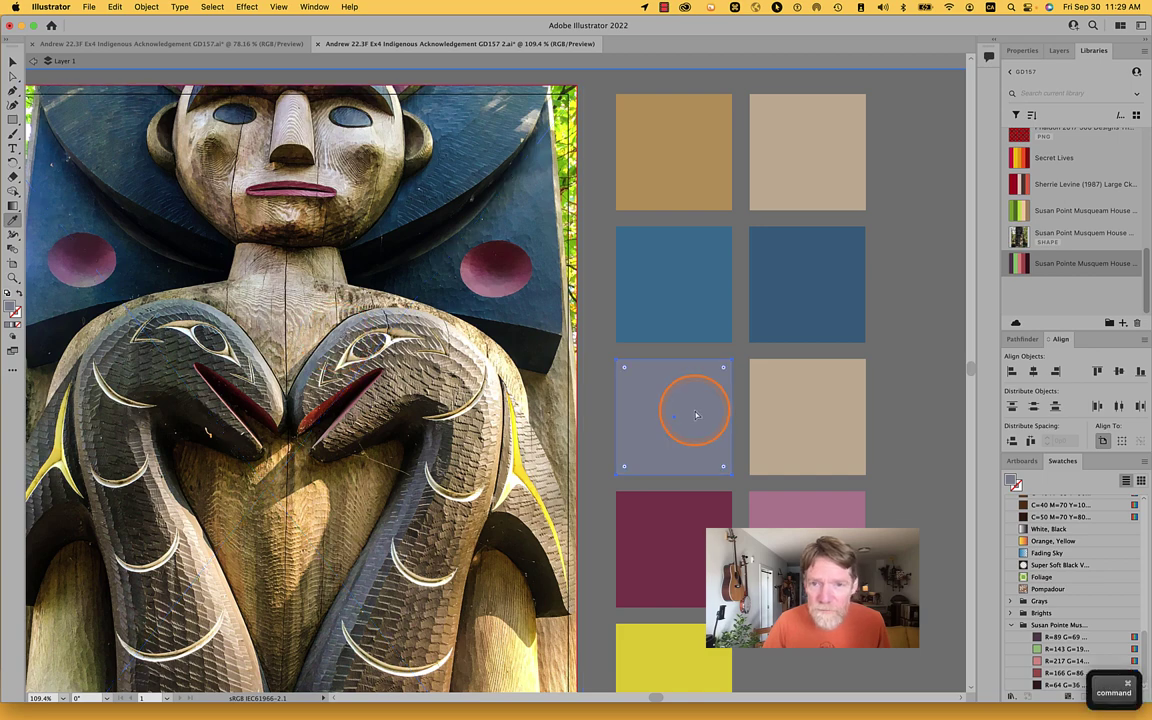
Step: Recolour the copied light beige square with the warm grey sampled from the upper part of the right-hand serpent head
super+click(795, 408)
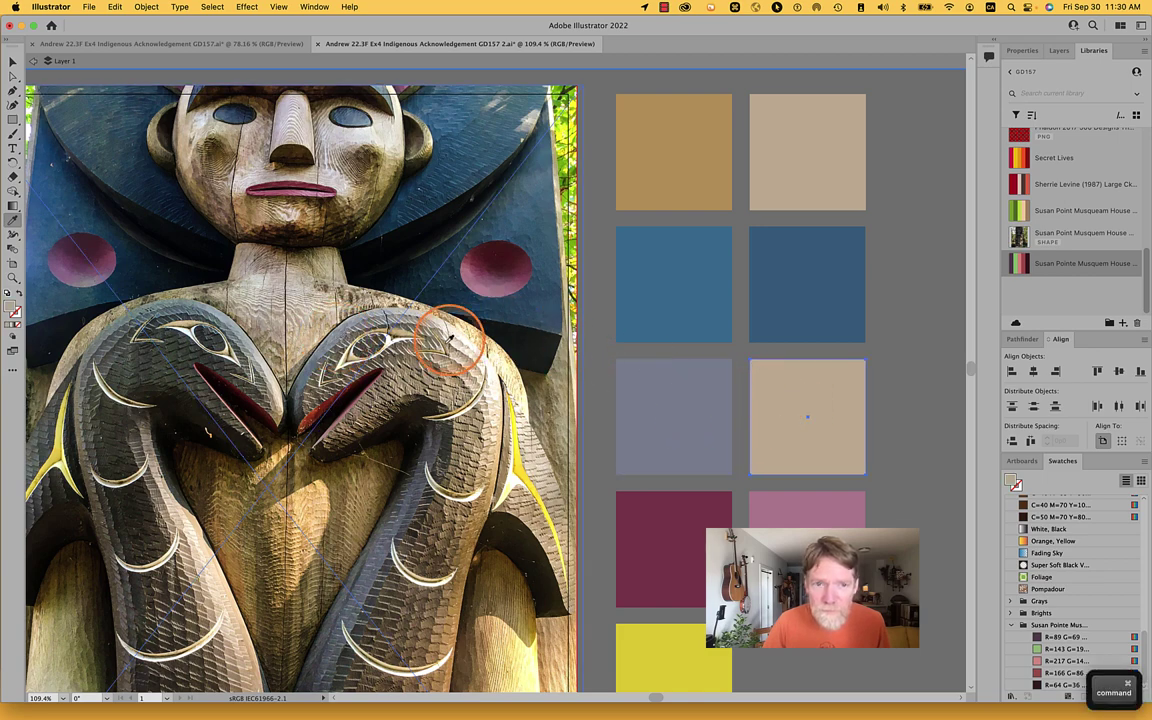
click(410, 323)
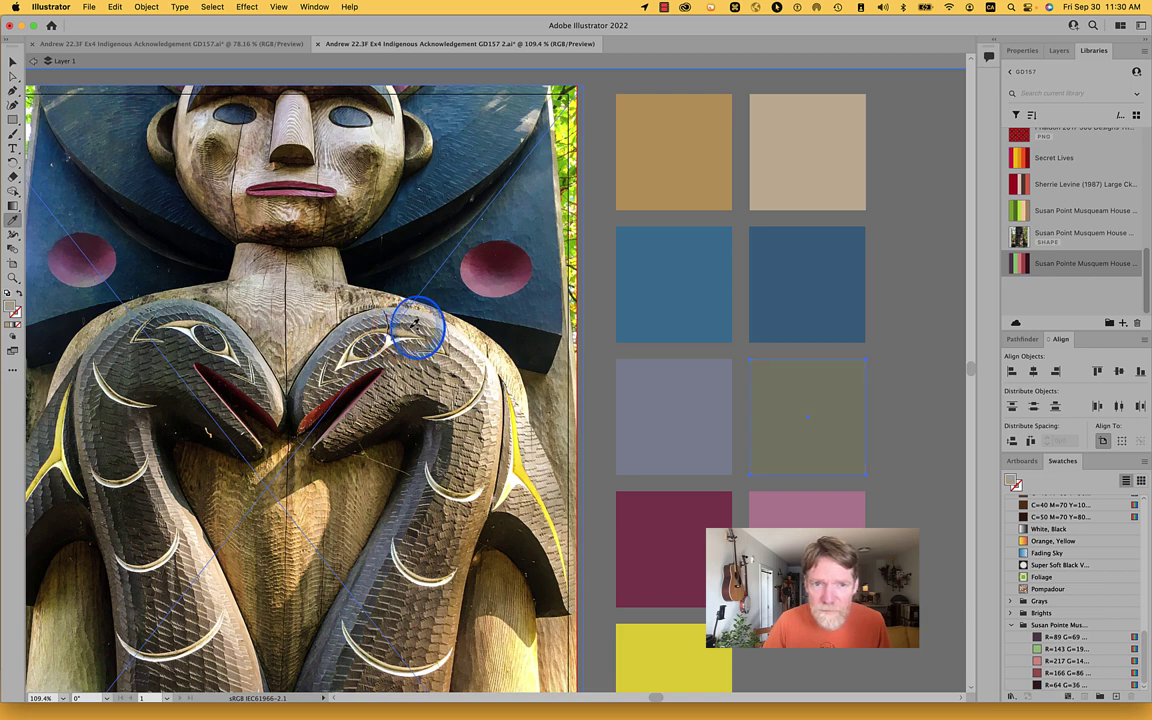
click(410, 323)
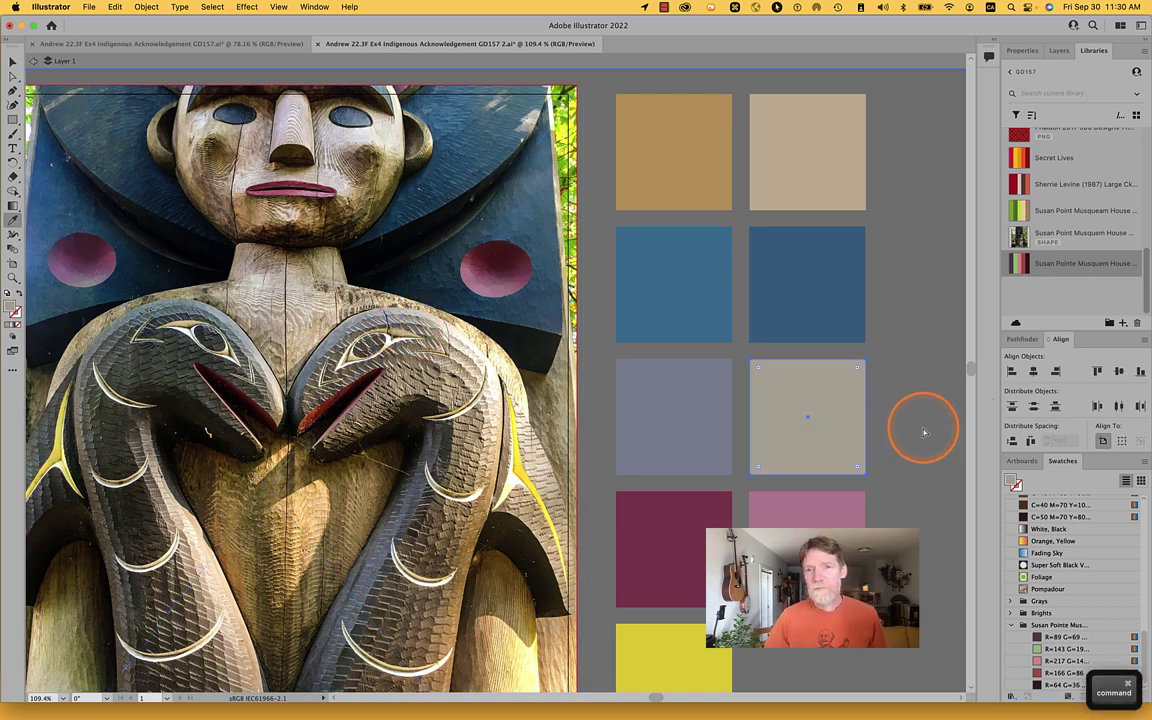
Step: Select all the colour squares beside the photo together
key(super+0)
key(super+alt+0)
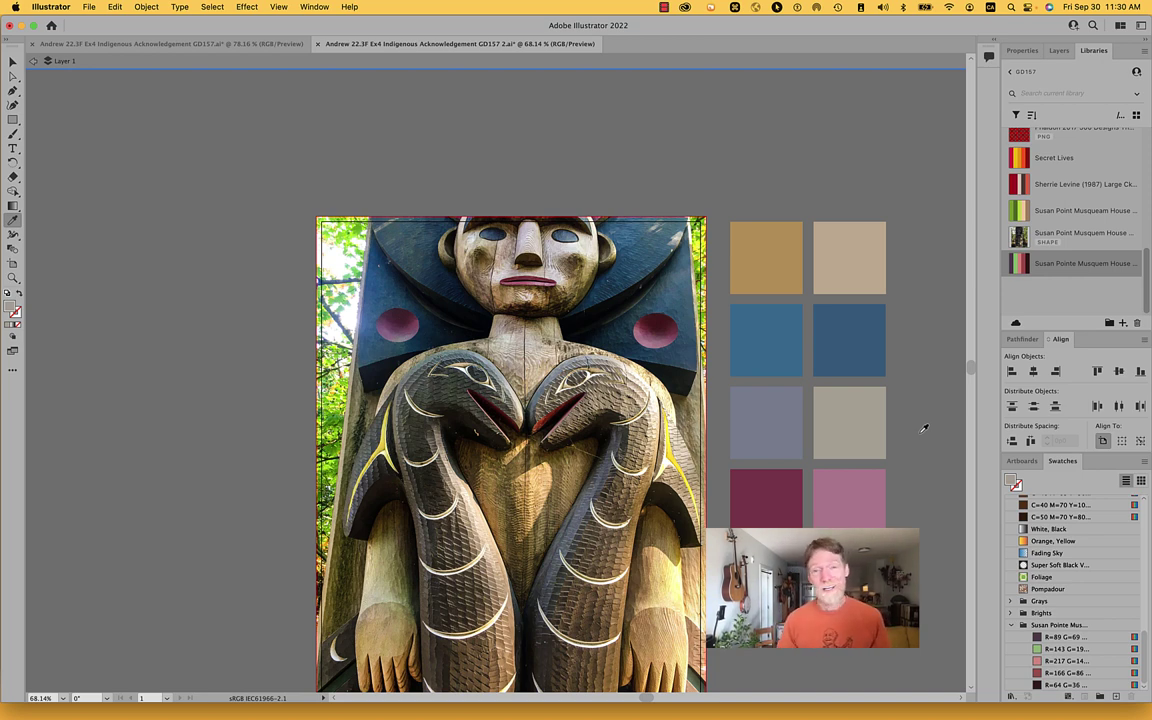
key(v)
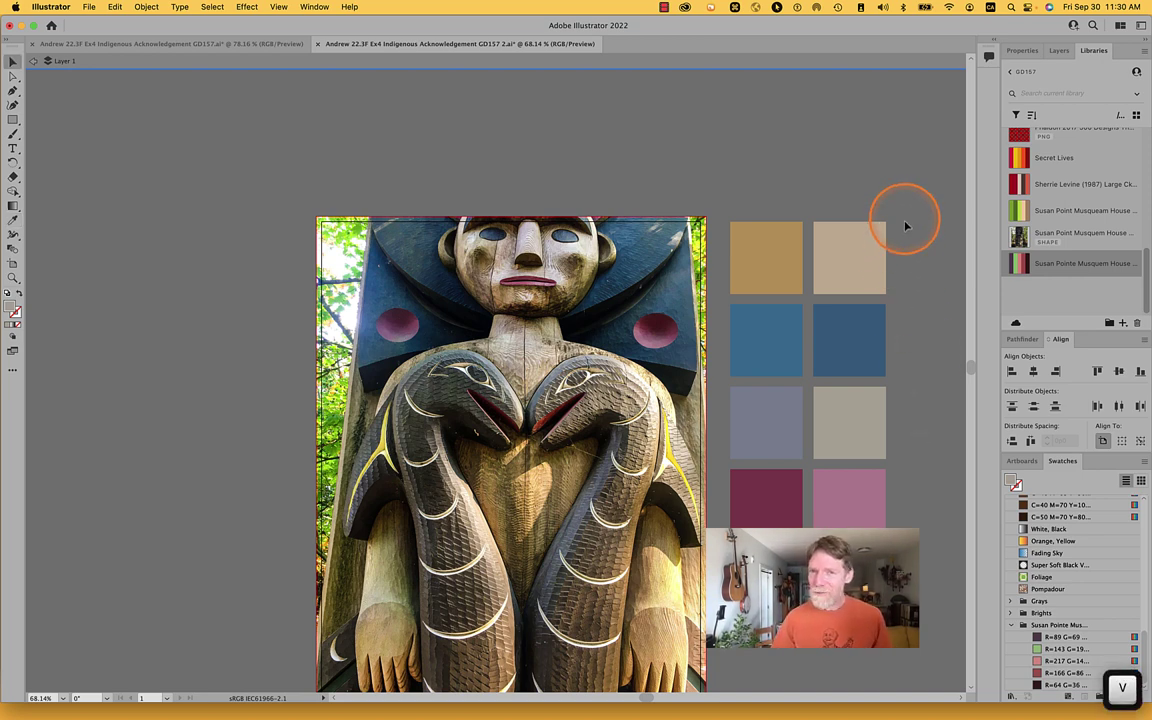
click(884, 249)
drag(884, 249, 733, 650)
click(733, 650)
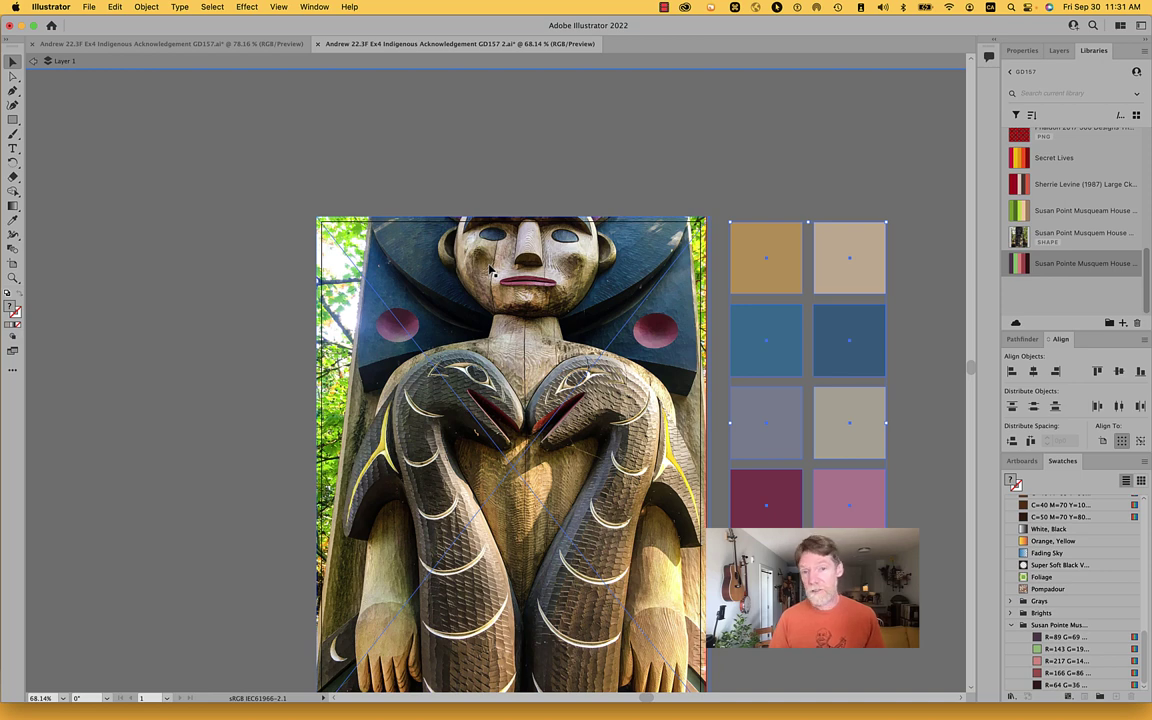
click(504, 141)
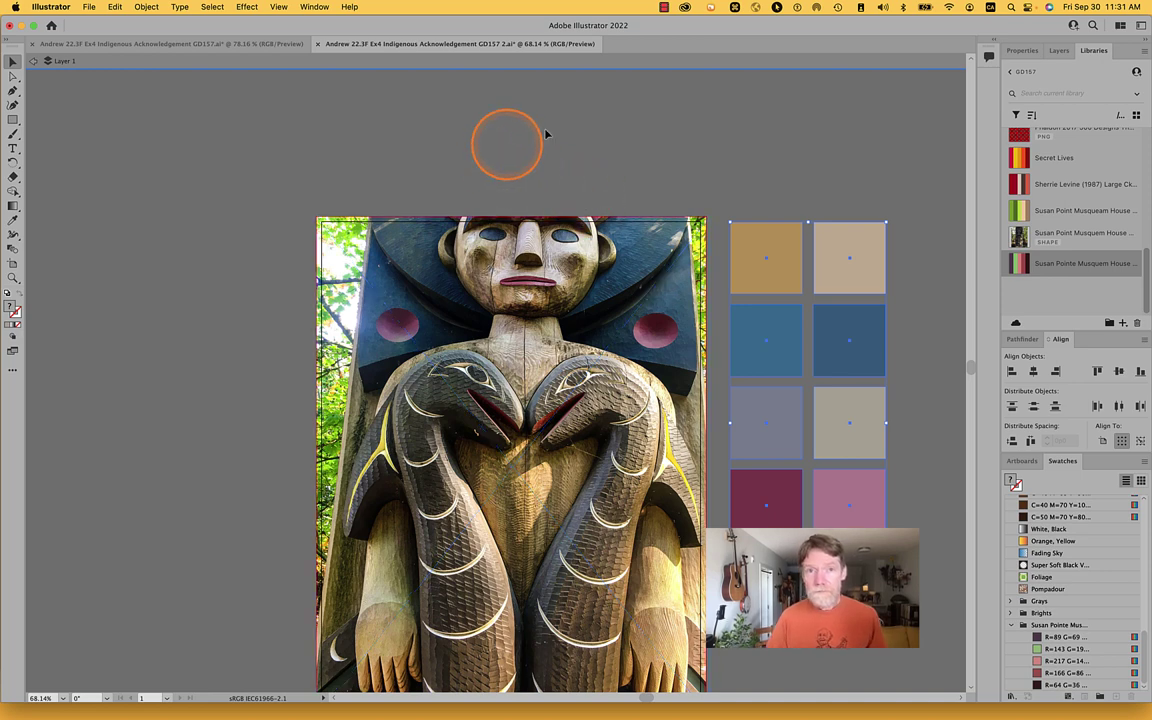
Step: Create a second artboard from the light beige square and enlarge it to enclose all the colour squares with a narrow white margin
click(12, 265)
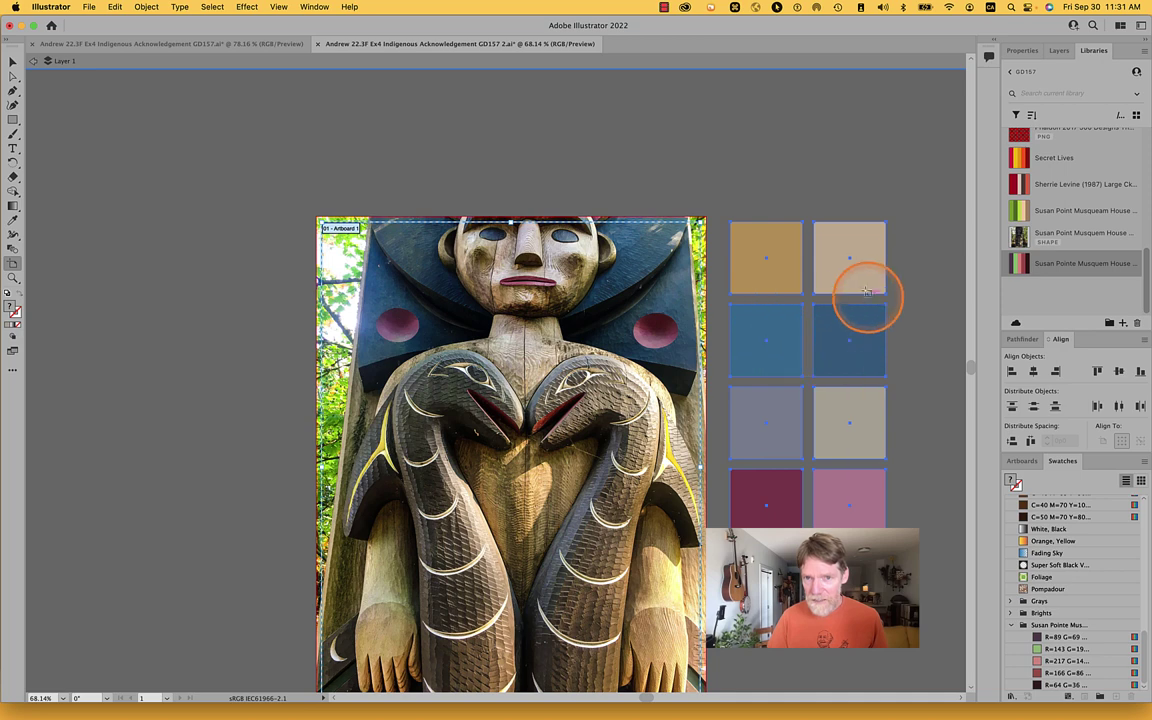
click(826, 236)
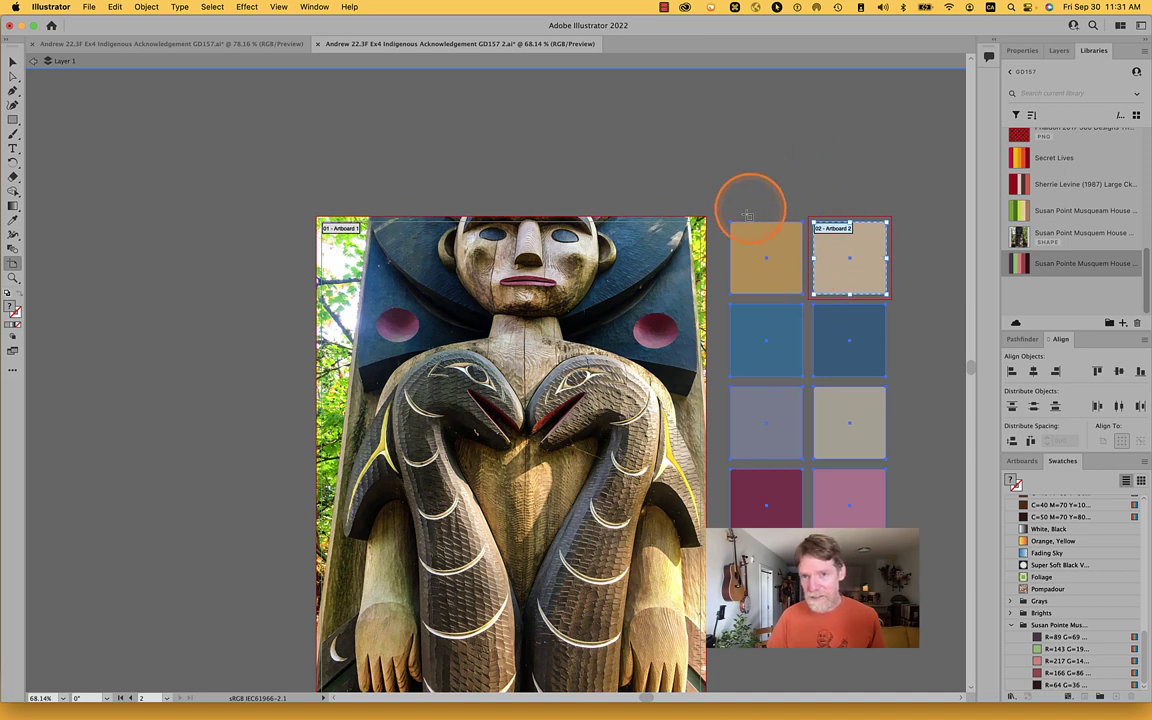
drag(813, 296, 727, 636)
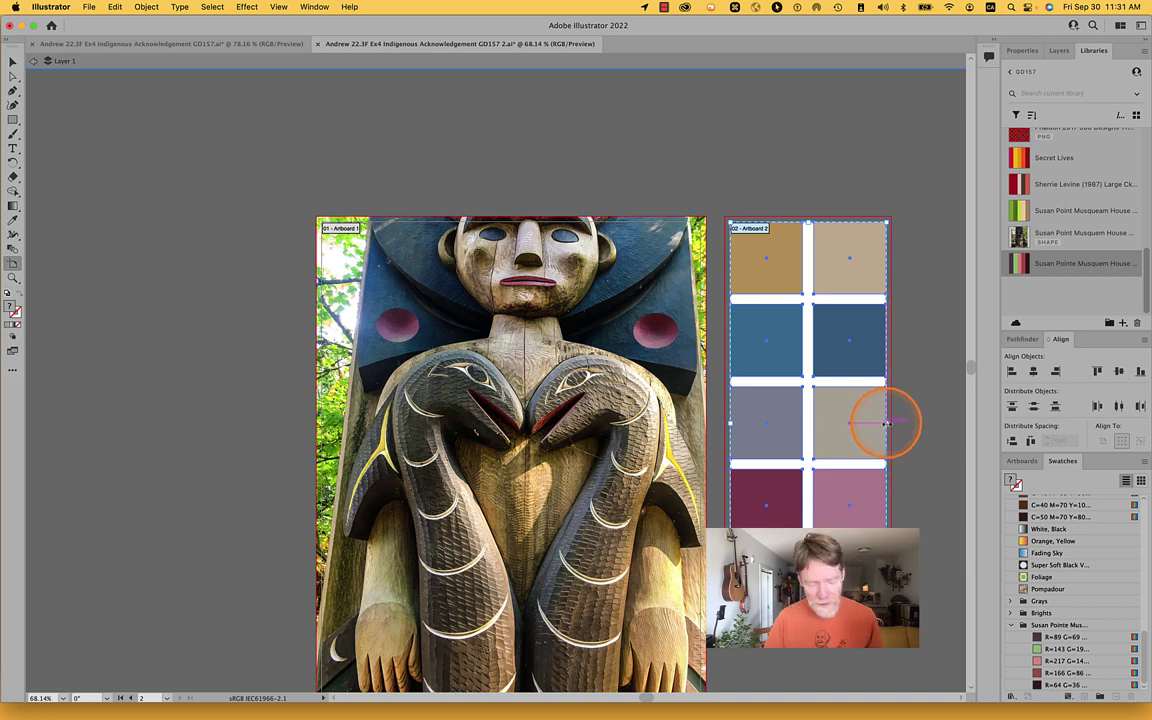
mouse_move(886, 424)
mouse_down()
mouse_move(905, 421)
mouse_move(895, 420)
mouse_up()
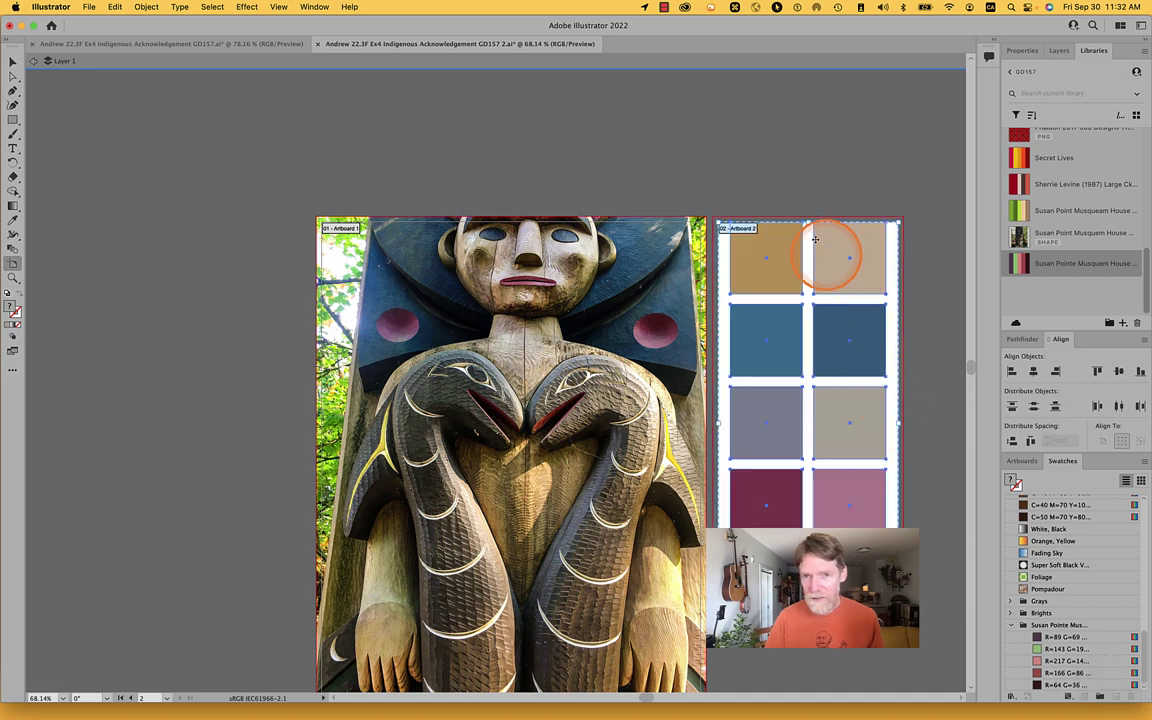
drag(807, 220, 808, 213)
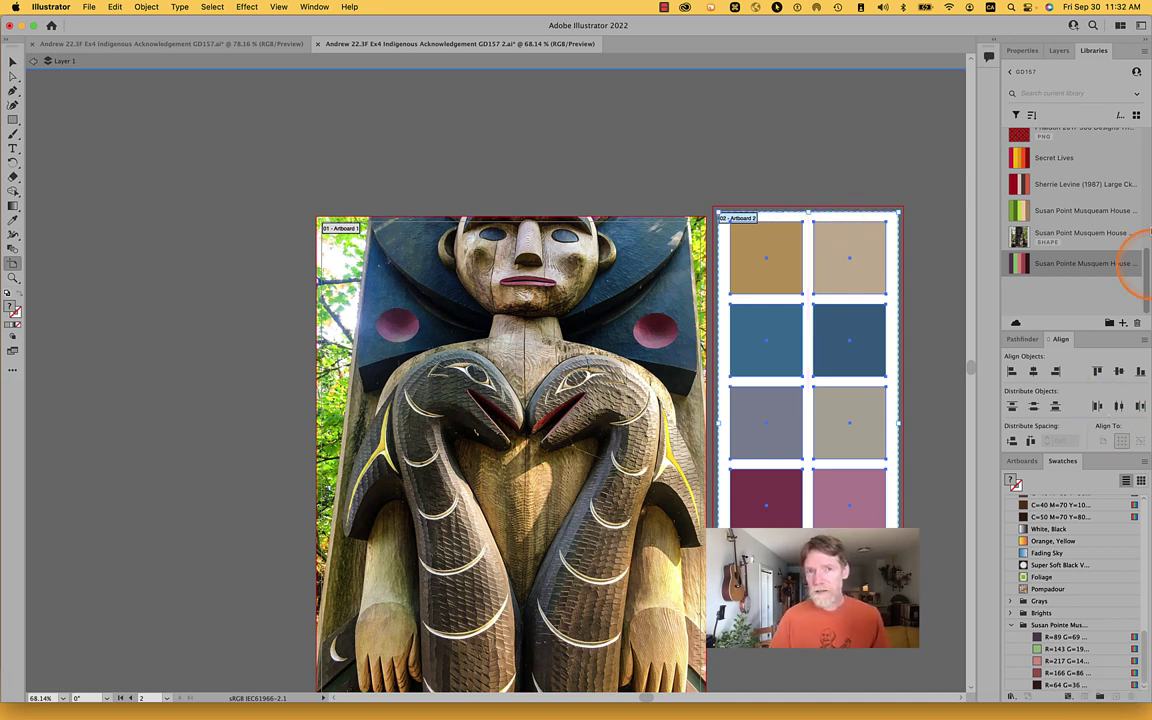
Step: Rename the photo's artboard, Artboard 1, as Door Post
click(1021, 463)
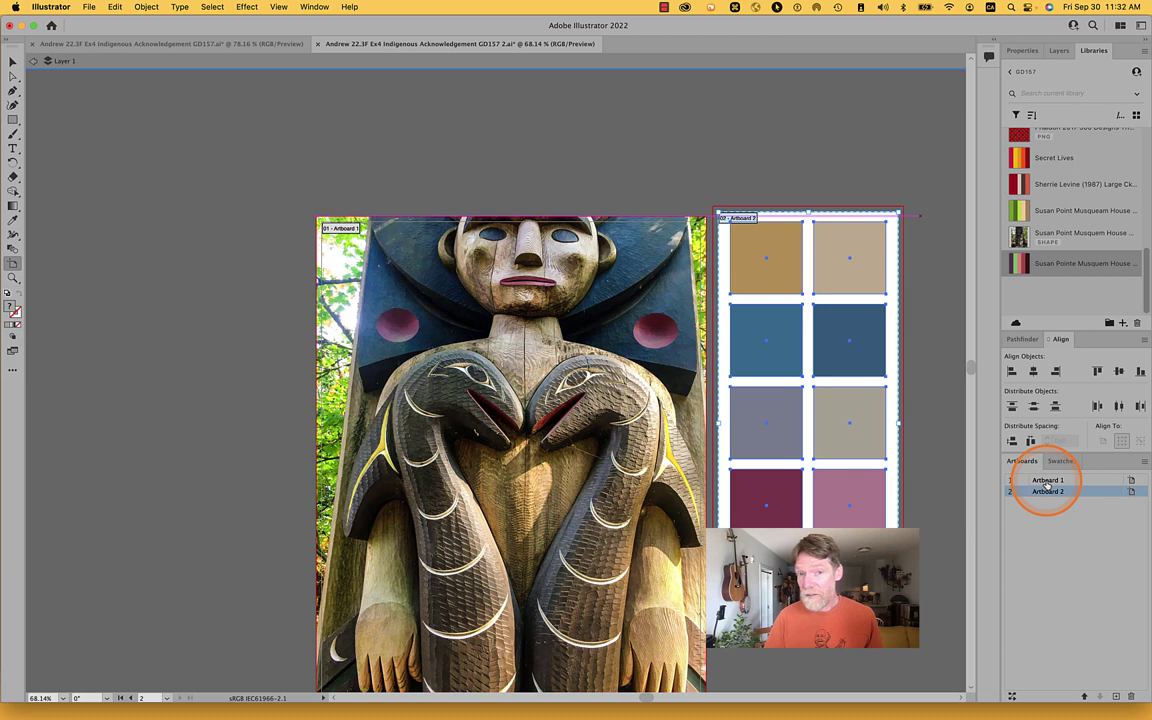
double_click(1047, 481)
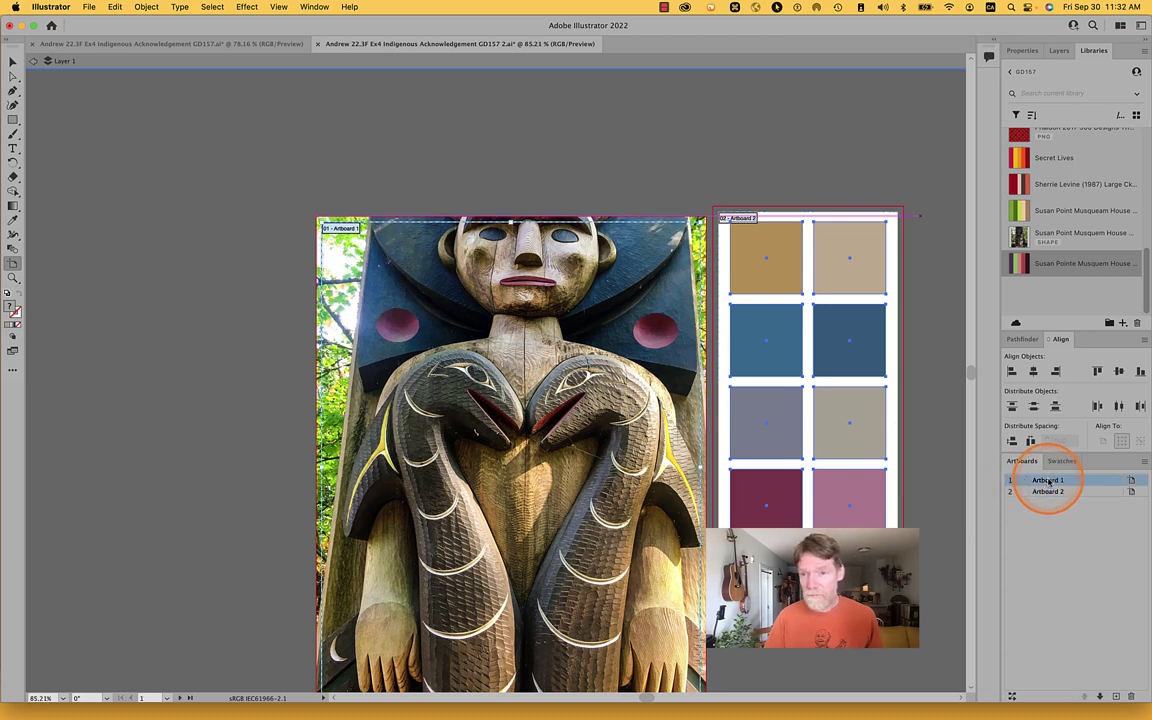
double_click(1047, 481)
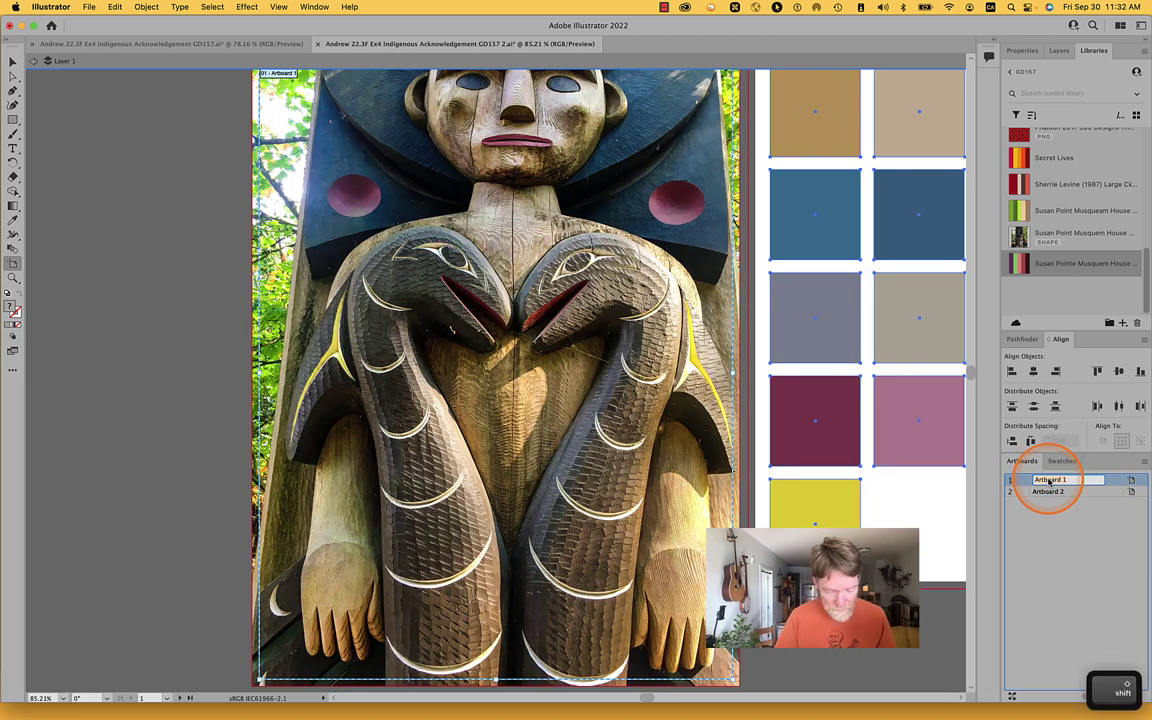
text(Door)
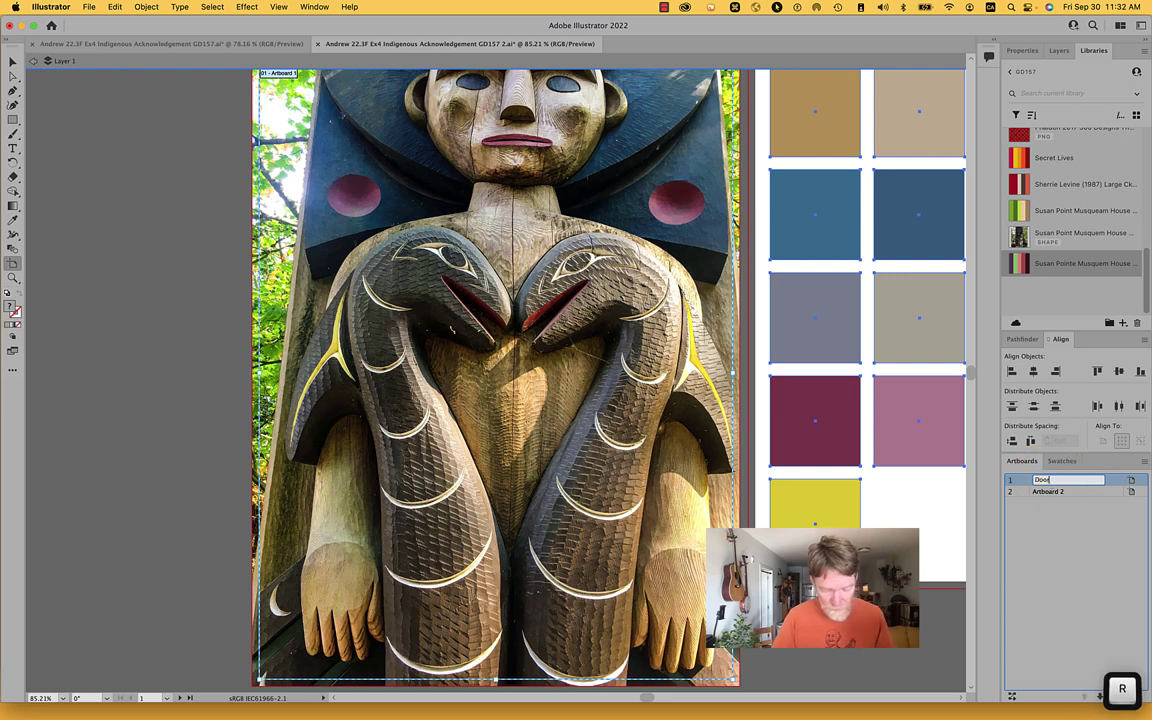
text( Post)
key(Return)
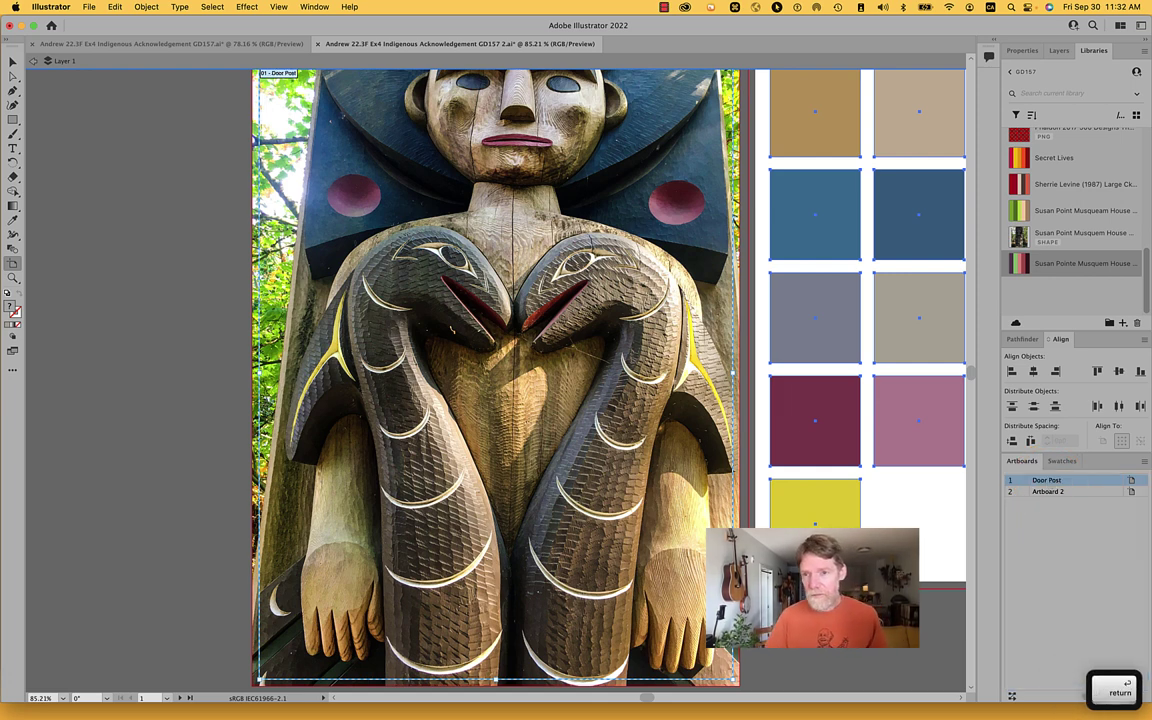
Step: Rename the palette's artboard, Artboard 2, as Colour Swathes
double_click(1048, 491)
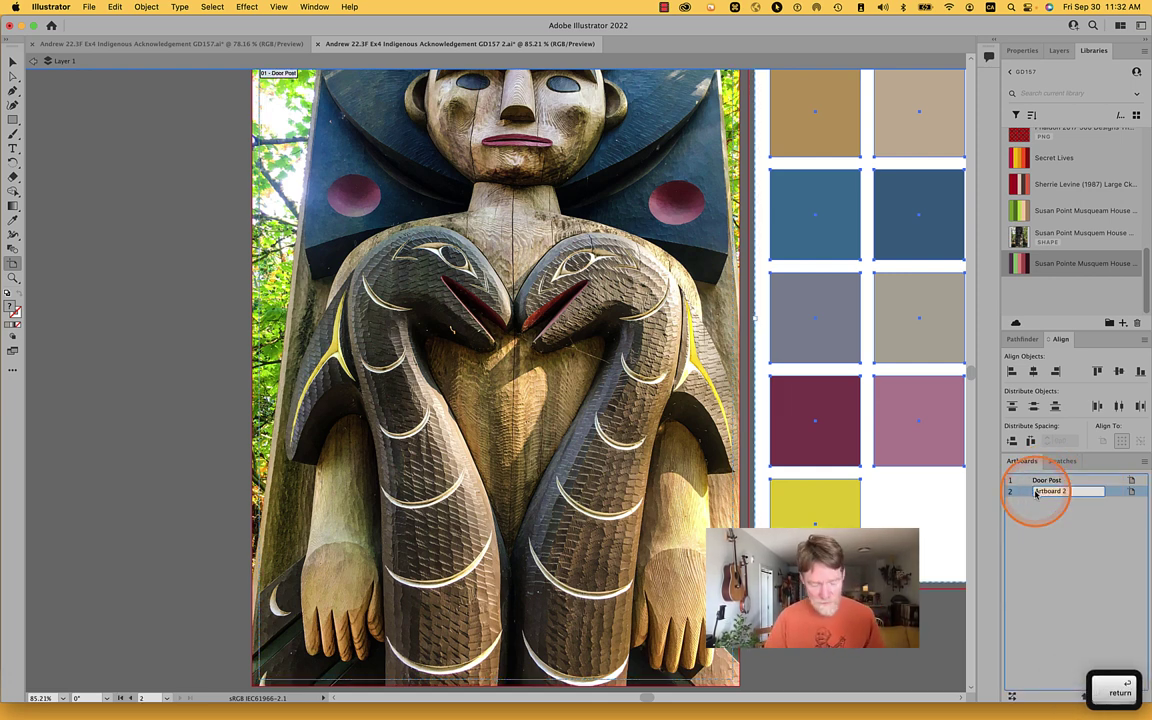
text(Colour S)
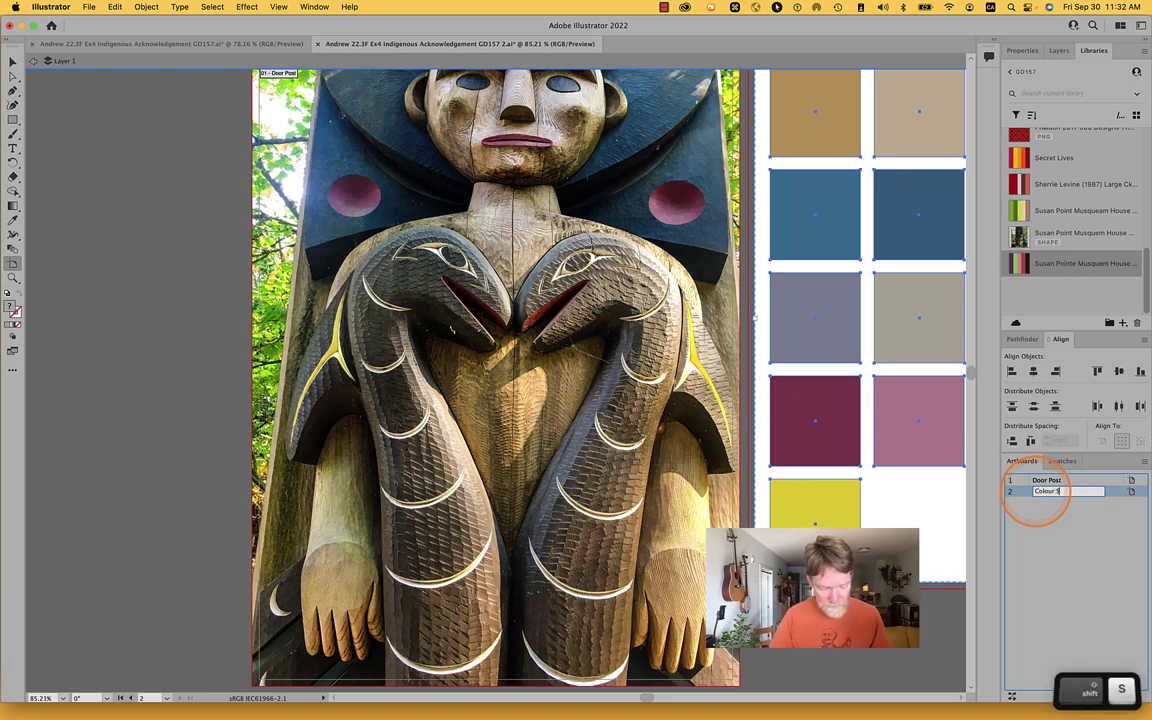
text(wathes)
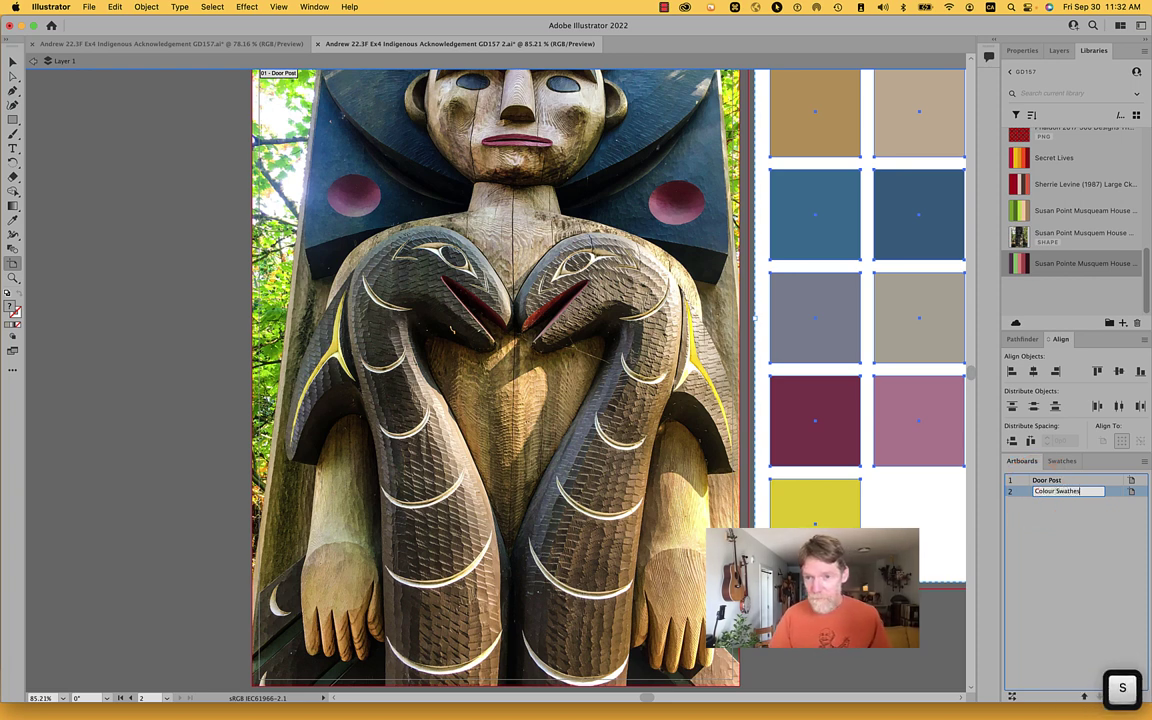
key(BackSpace)
key(BackSpace)
key(BackSpace)
key(BackSpace)
key(BackSpace)
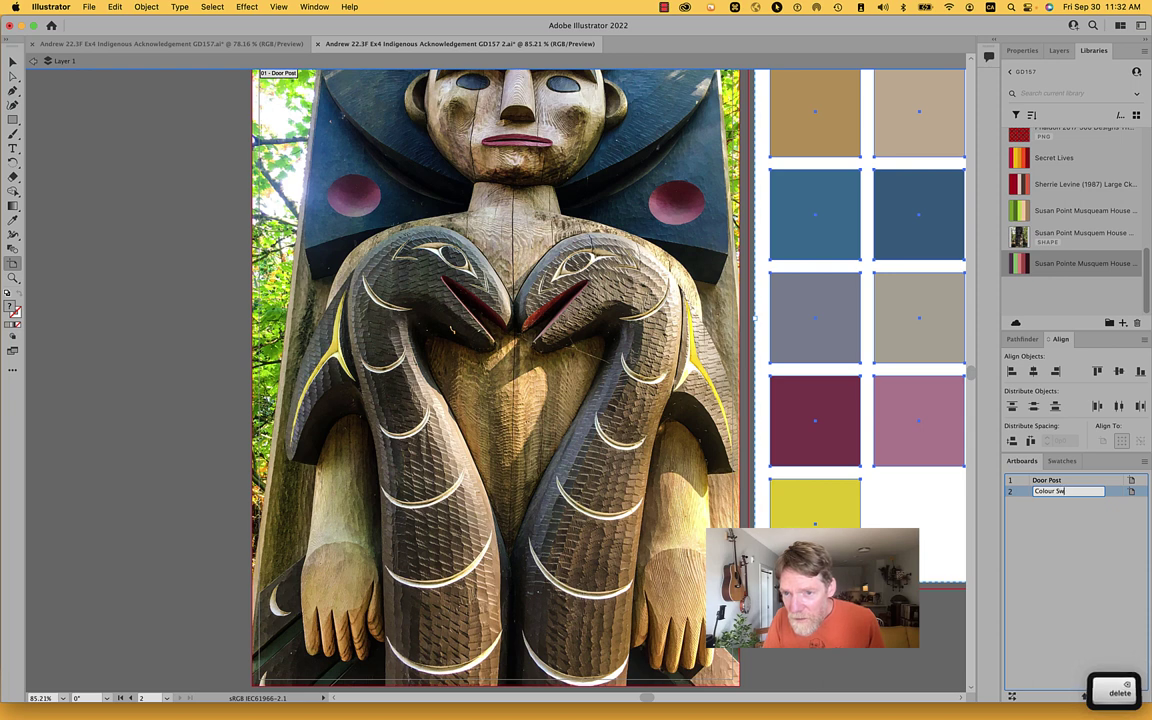
text(a)
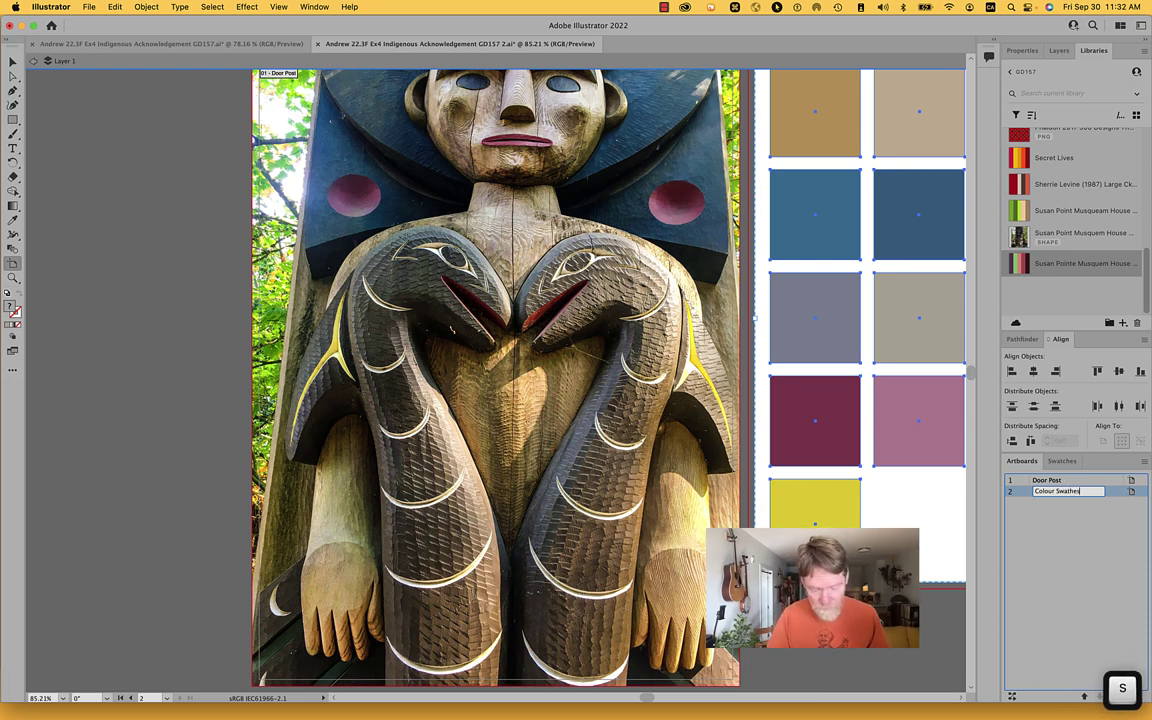
text(tches)
key(Return)
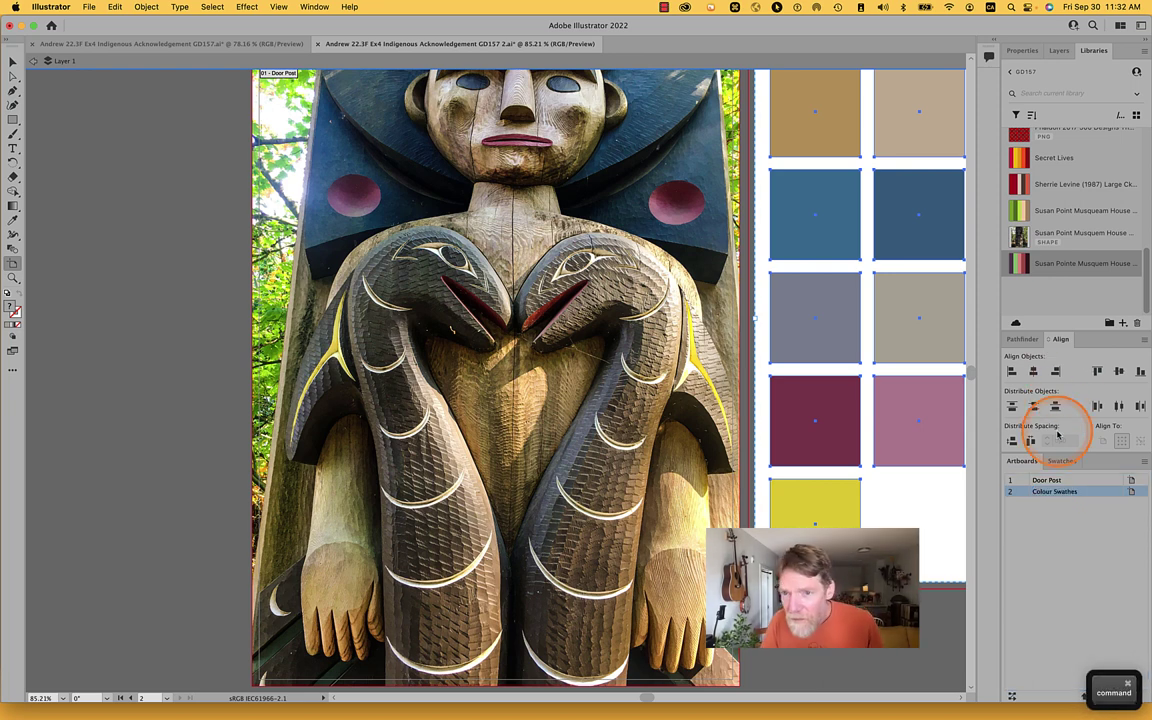
Step: Rename the palette's artboard as Colour Swashes and nudge the colour squares slightly towards the photo
double_click(1064, 491)
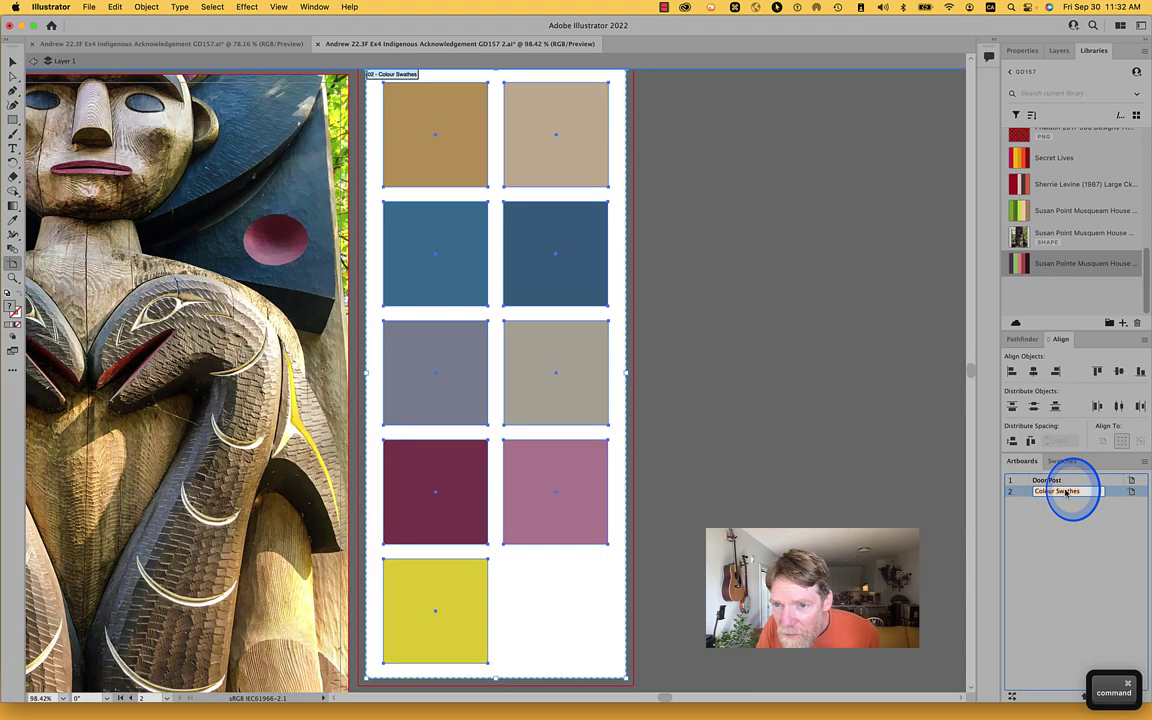
double_click(1064, 491)
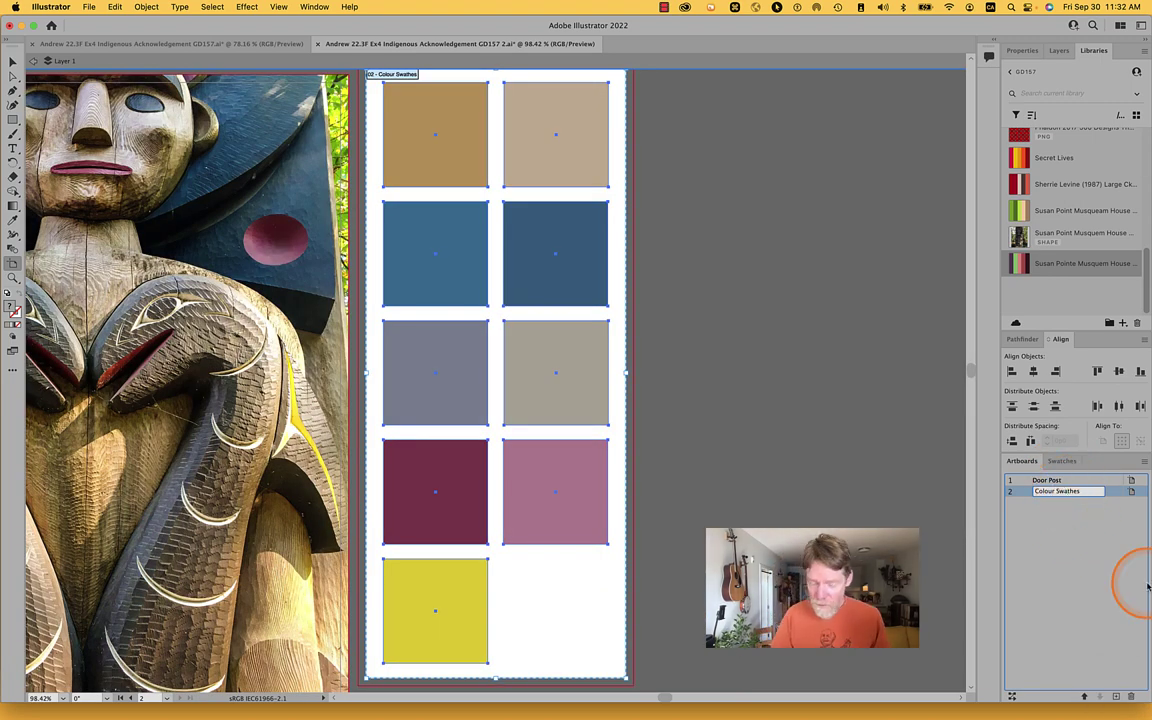
key(super+s)
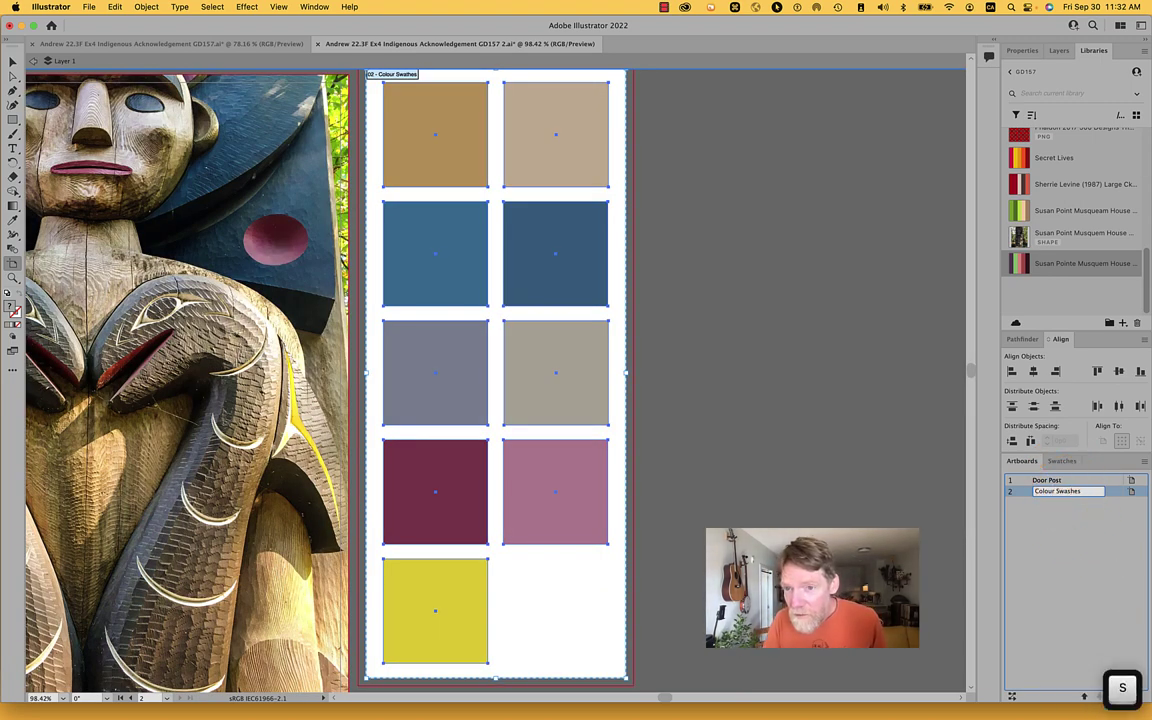
key(shift+Left)
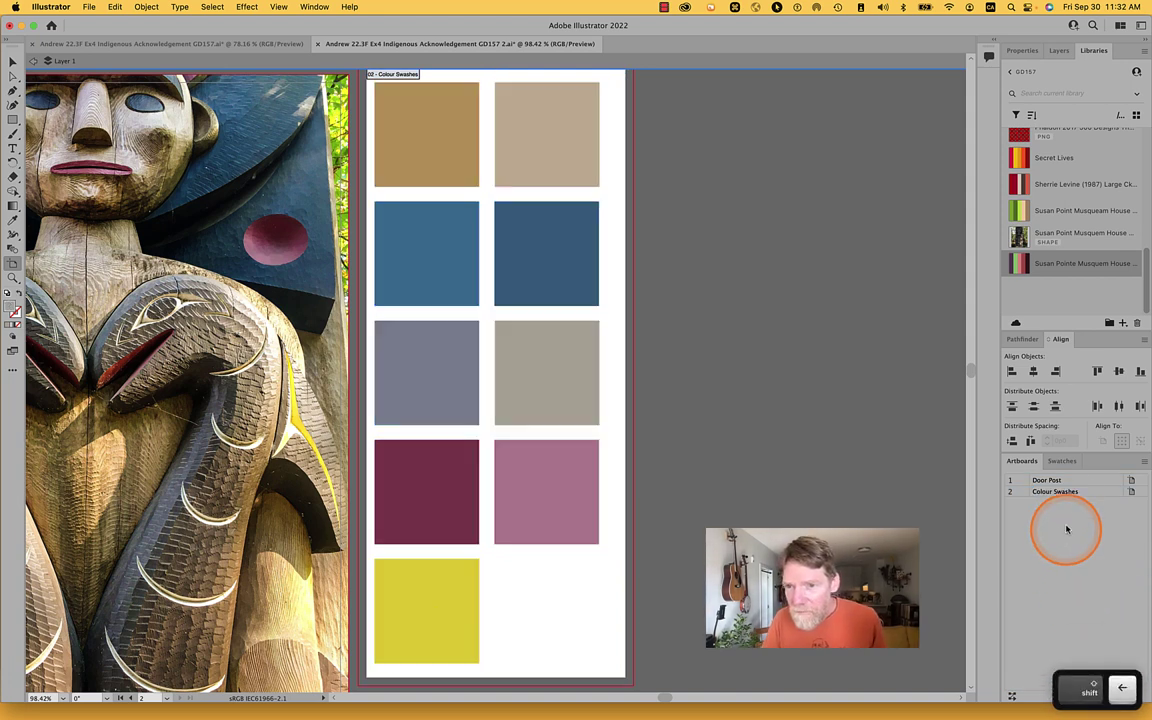
Step: Correct the spelling of the palette artboard's name to Colour Swatches
double_click(1064, 491)
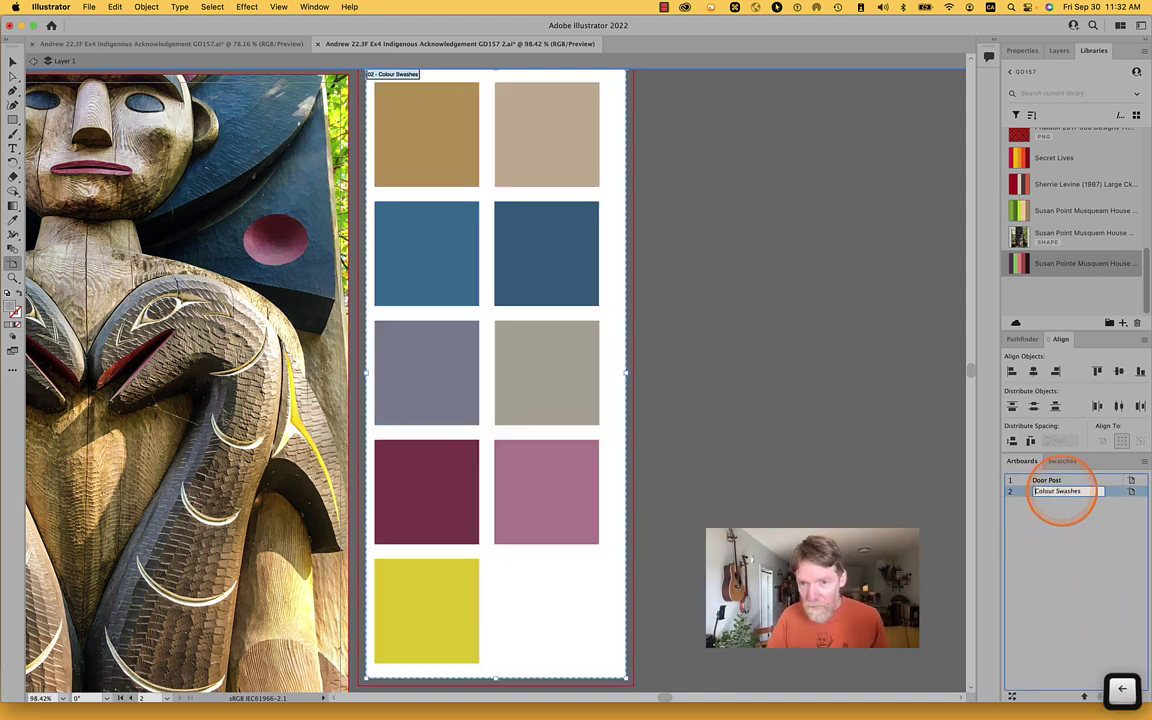
key(Right)
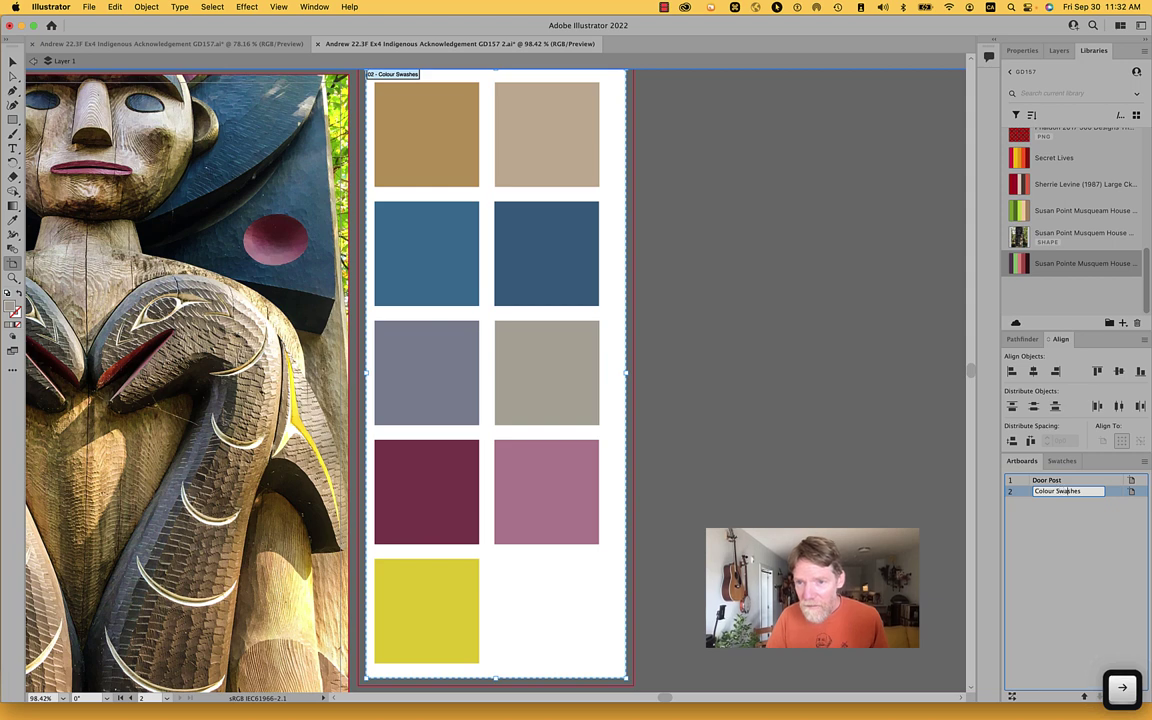
key(super+c)
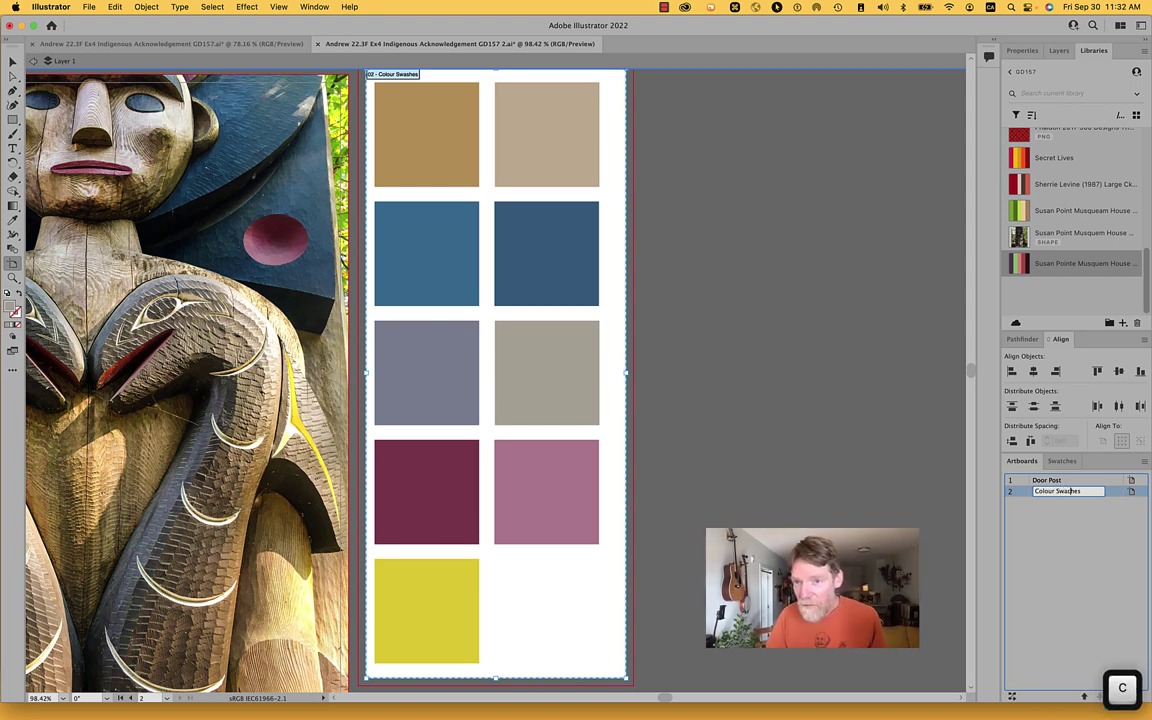
key(Left)
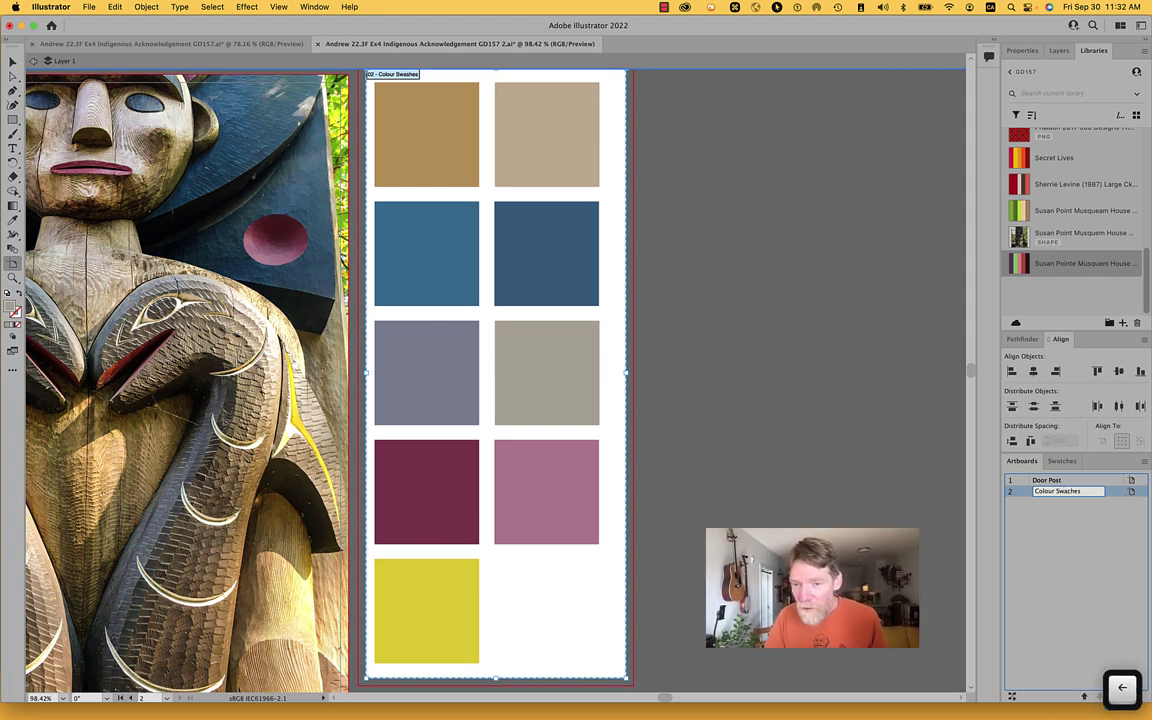
text(t)
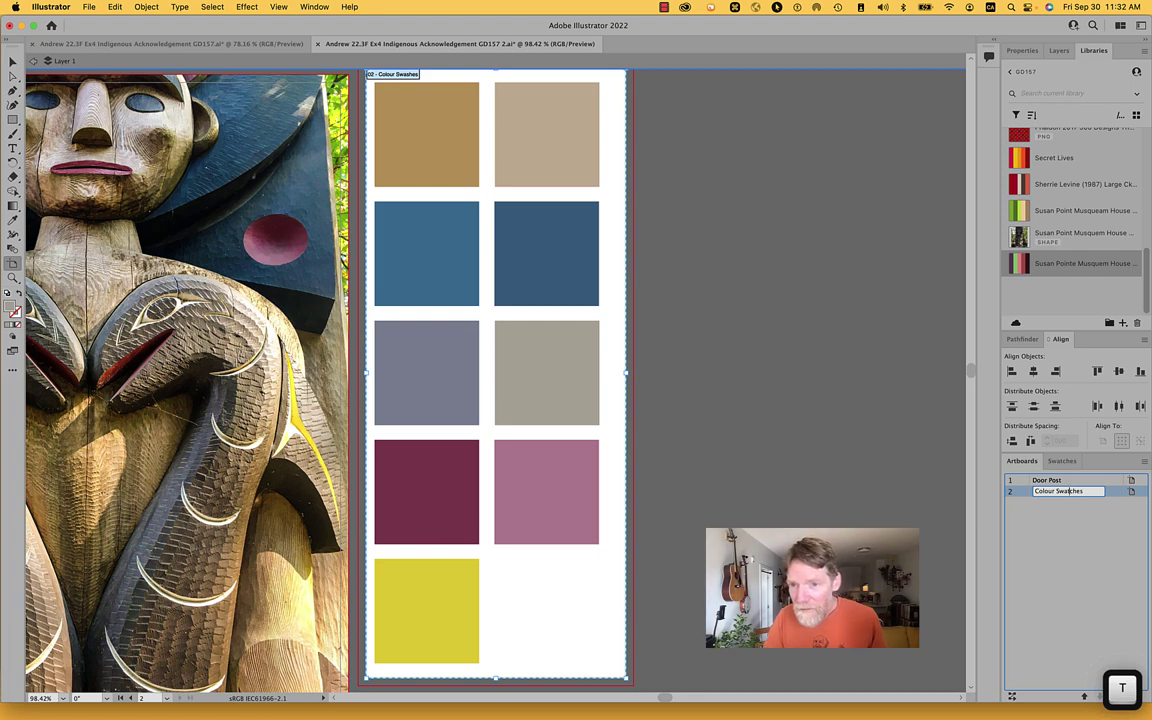
key(Return)
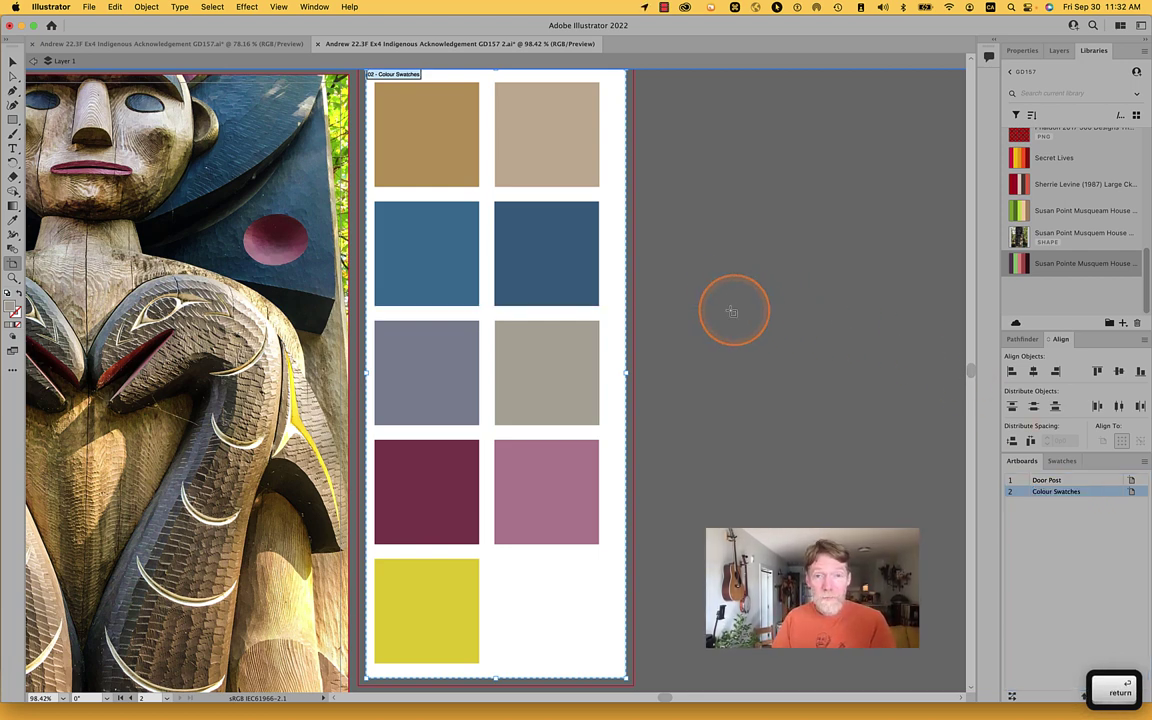
Step: Shift the palette artboard slightly towards the photo, and undo this move, the last renaming and the nudge of the colour squares
key(super+alt+0)
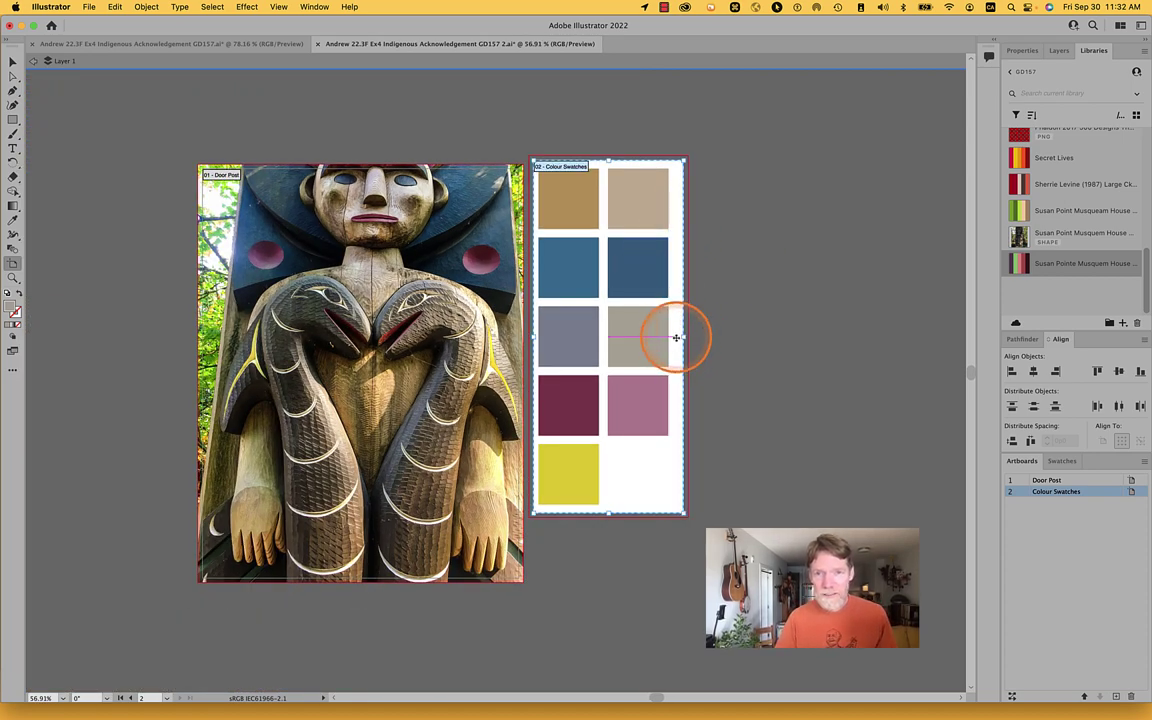
drag(675, 337, 669, 336)
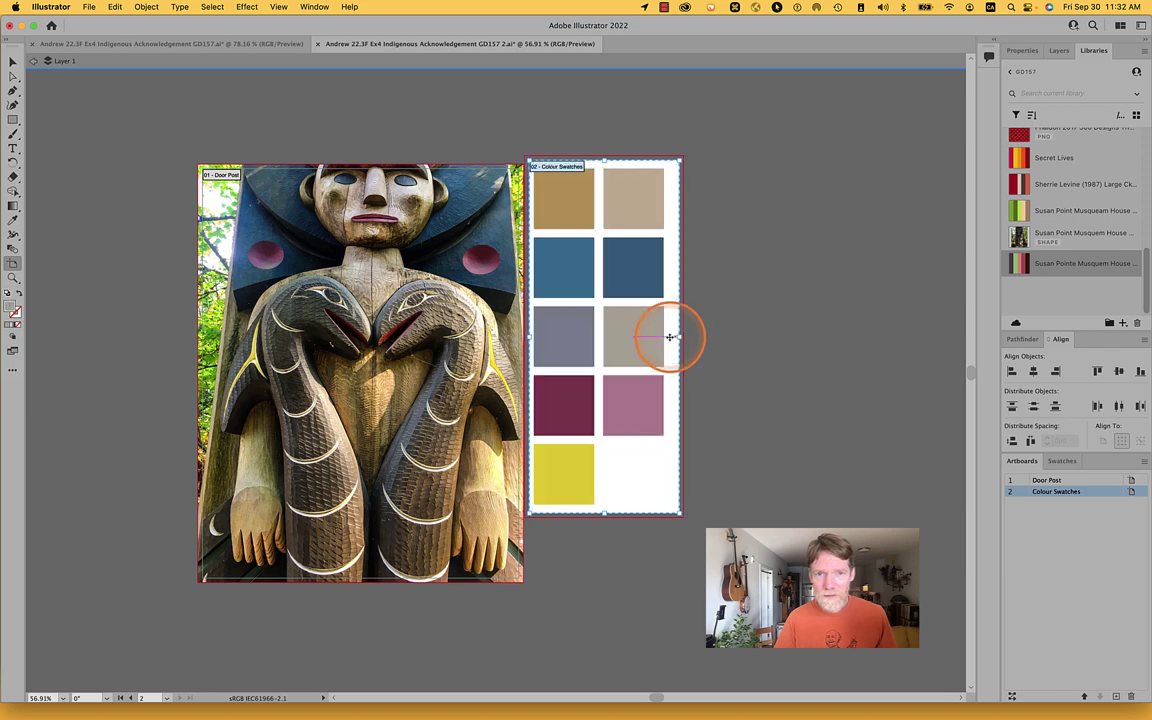
key(super+z)
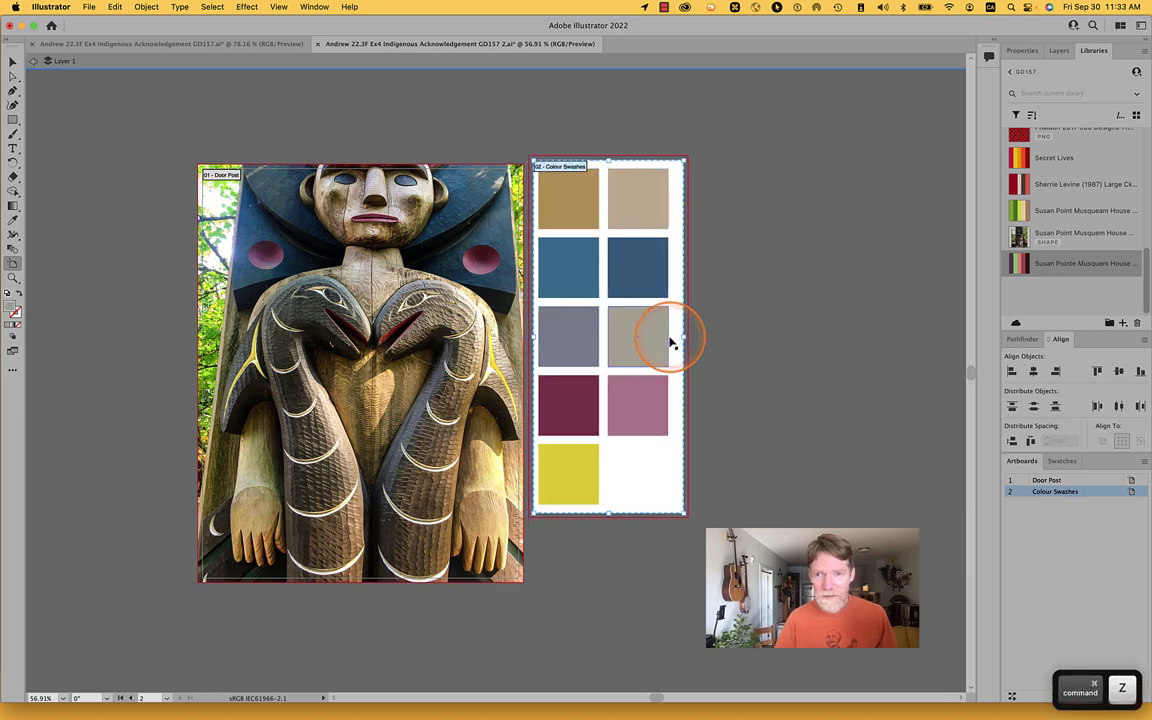
key(super+z)
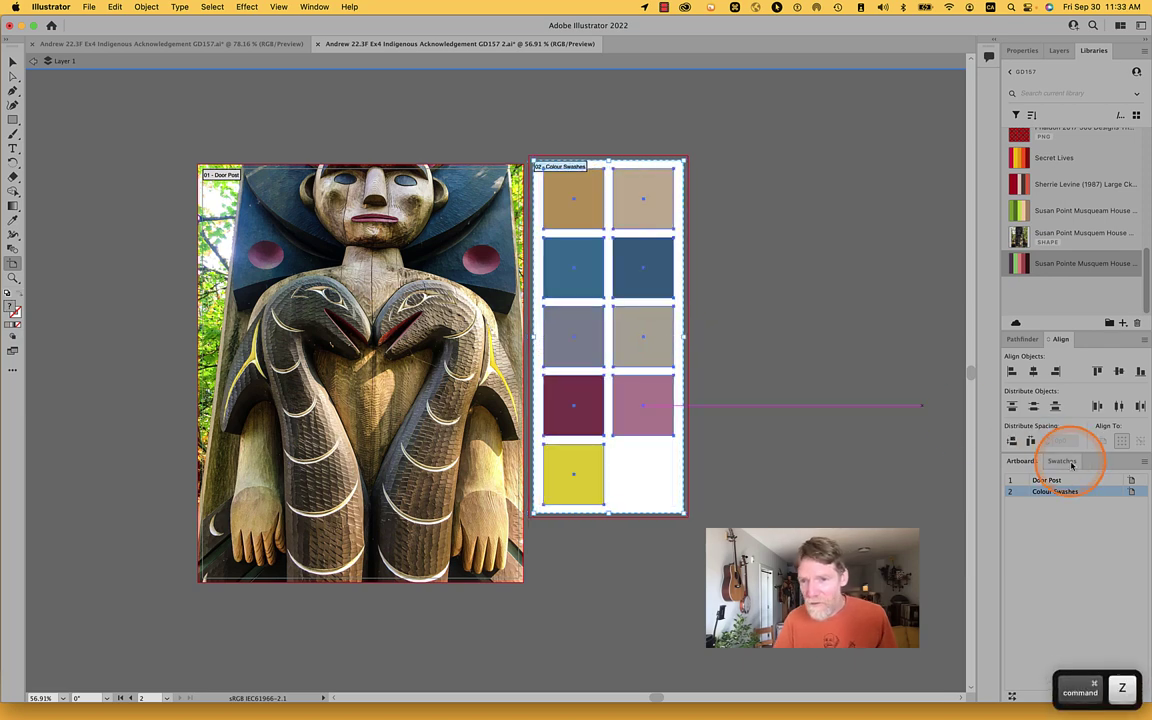
Step: Rename the palette's artboard as Colour Swatches and save the document
double_click(1062, 492)
text(Colour Sw)
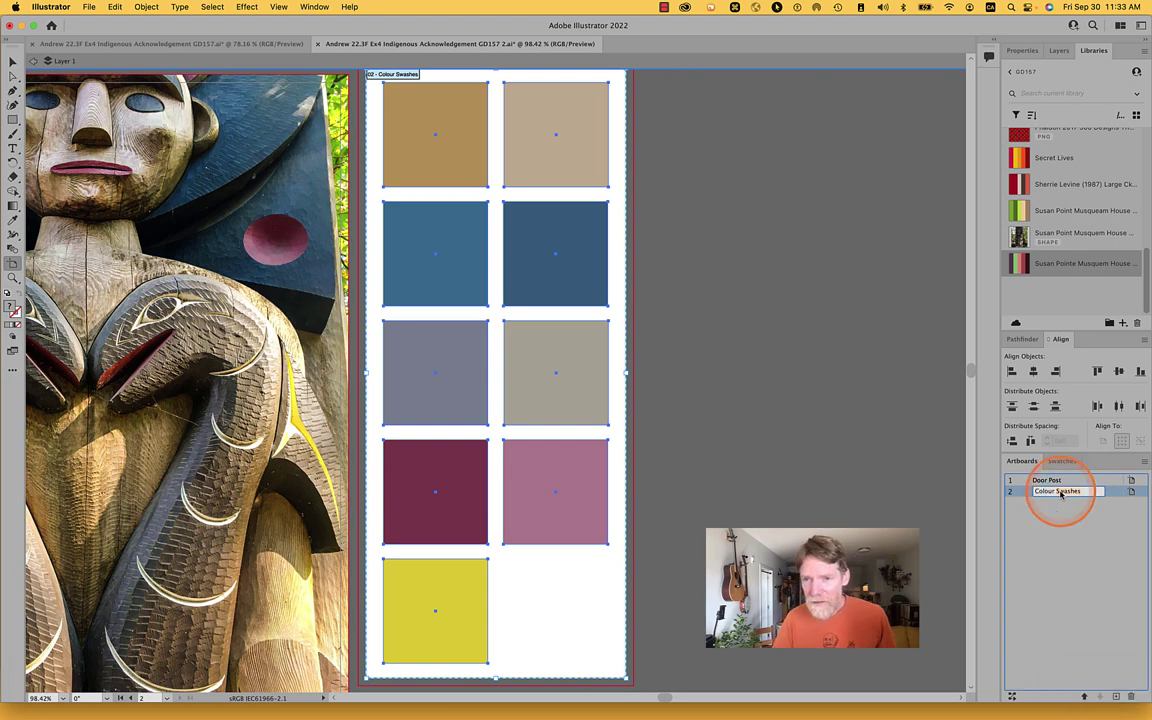
text(tches)
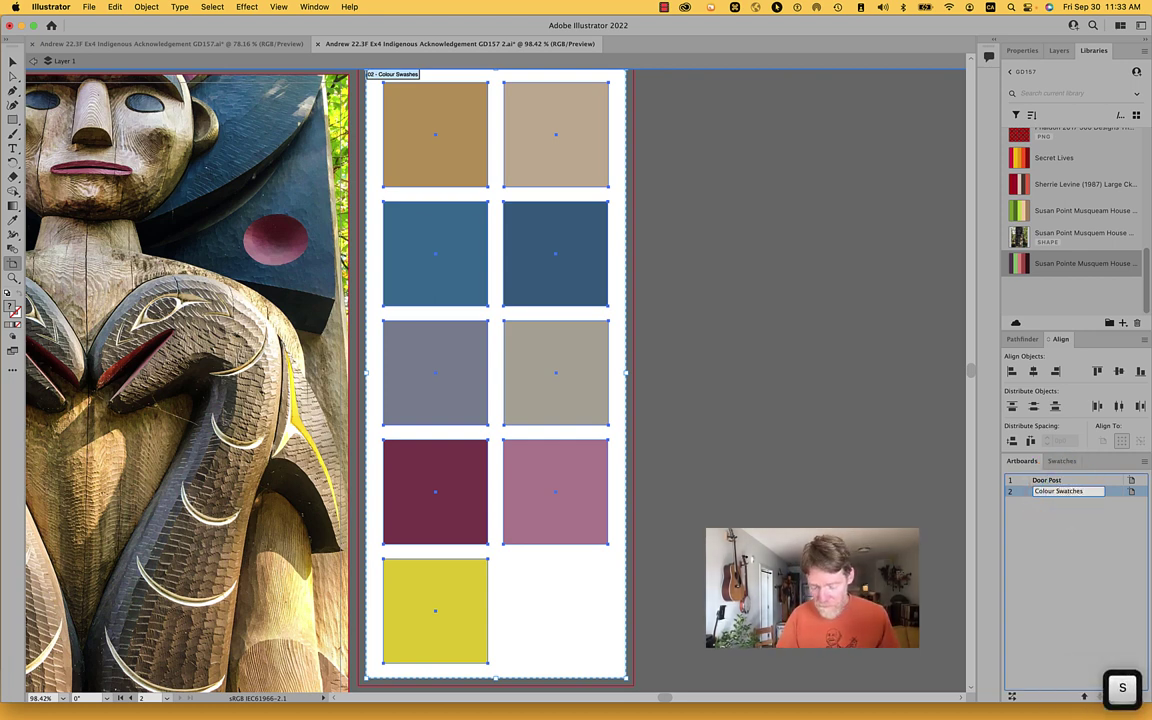
key(Return)
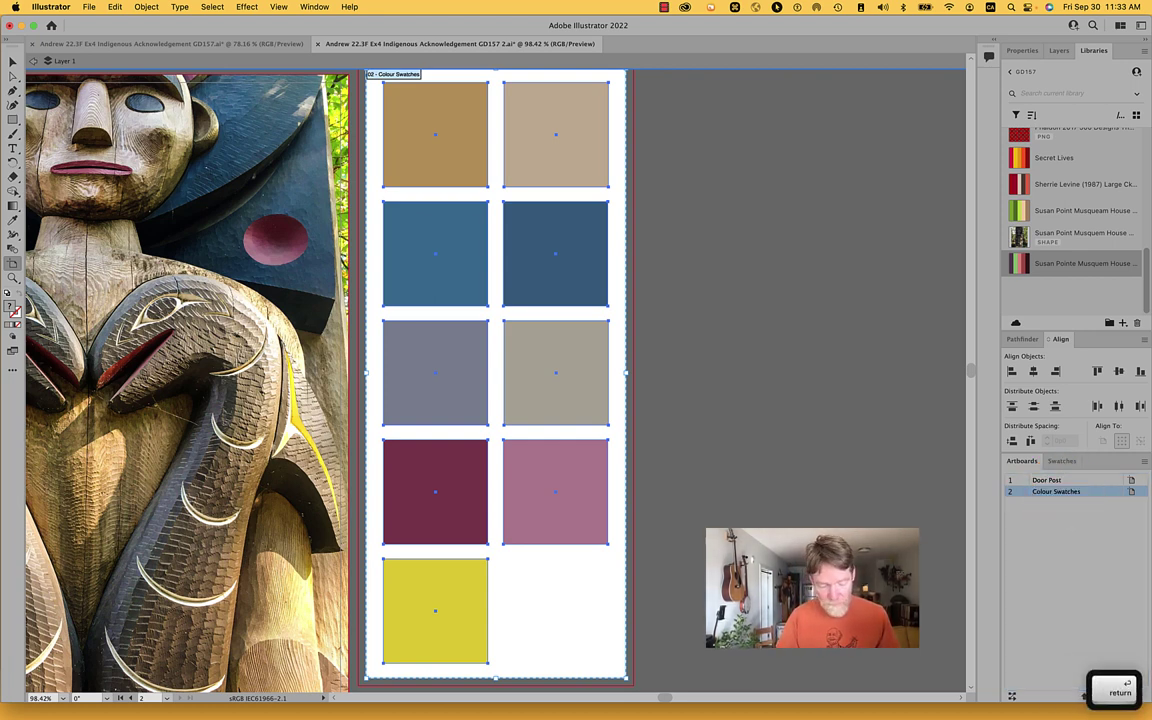
key(super+s)
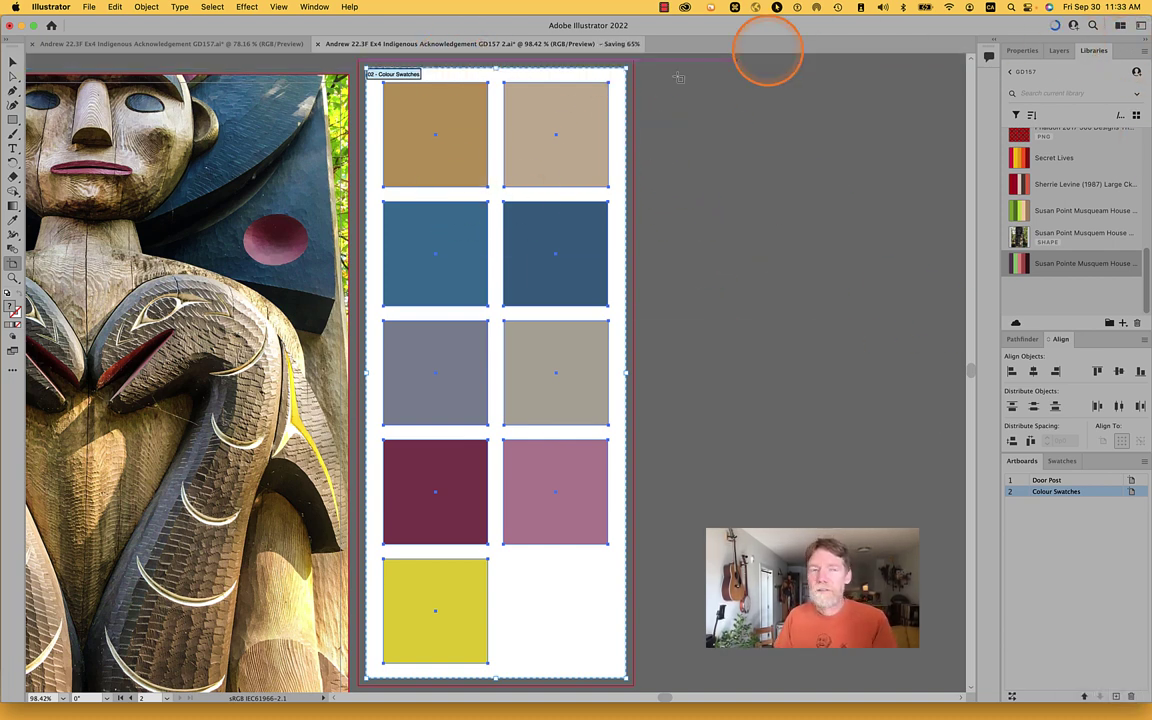
Step: Start saving a copy of the document into the "Susan Point 1997 Musqueam House Posts. MOA" folder inside Images
click(89, 7)
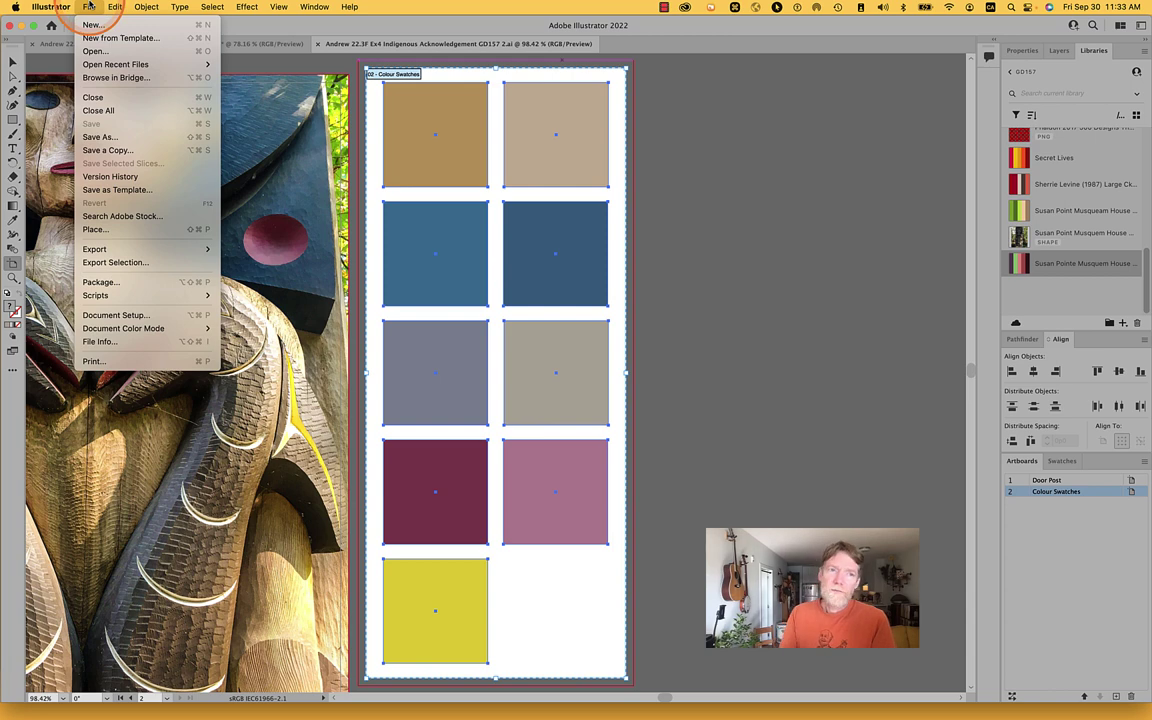
click(92, 150)
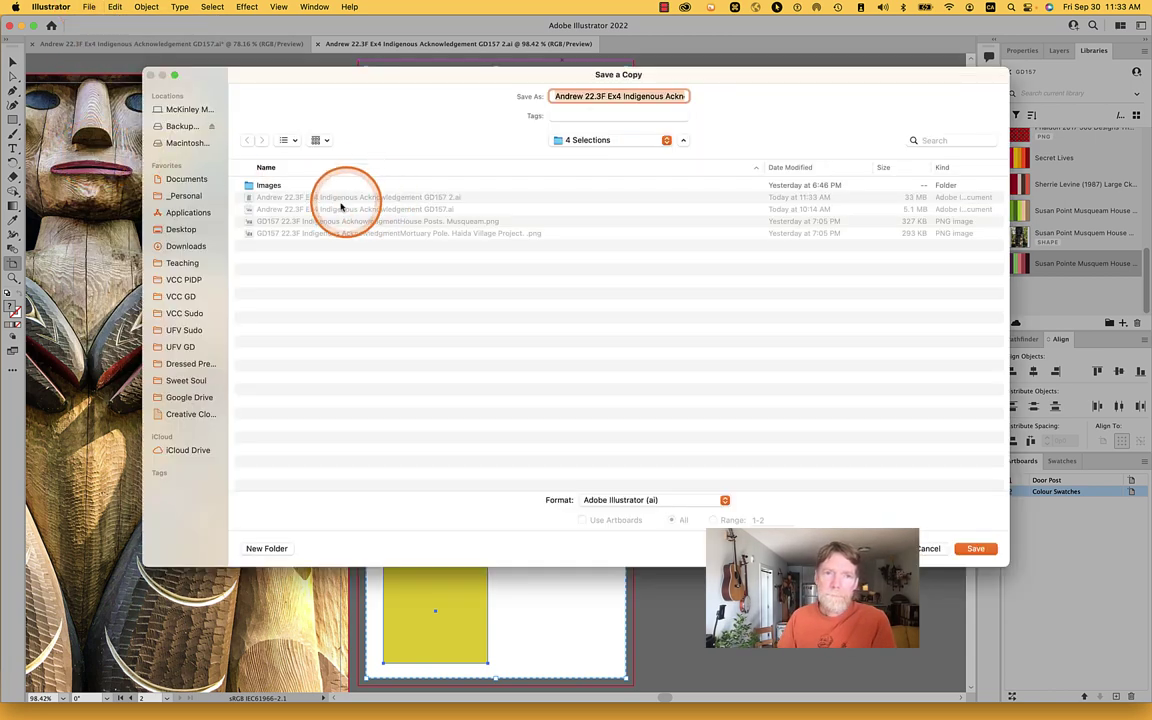
double_click(248, 188)
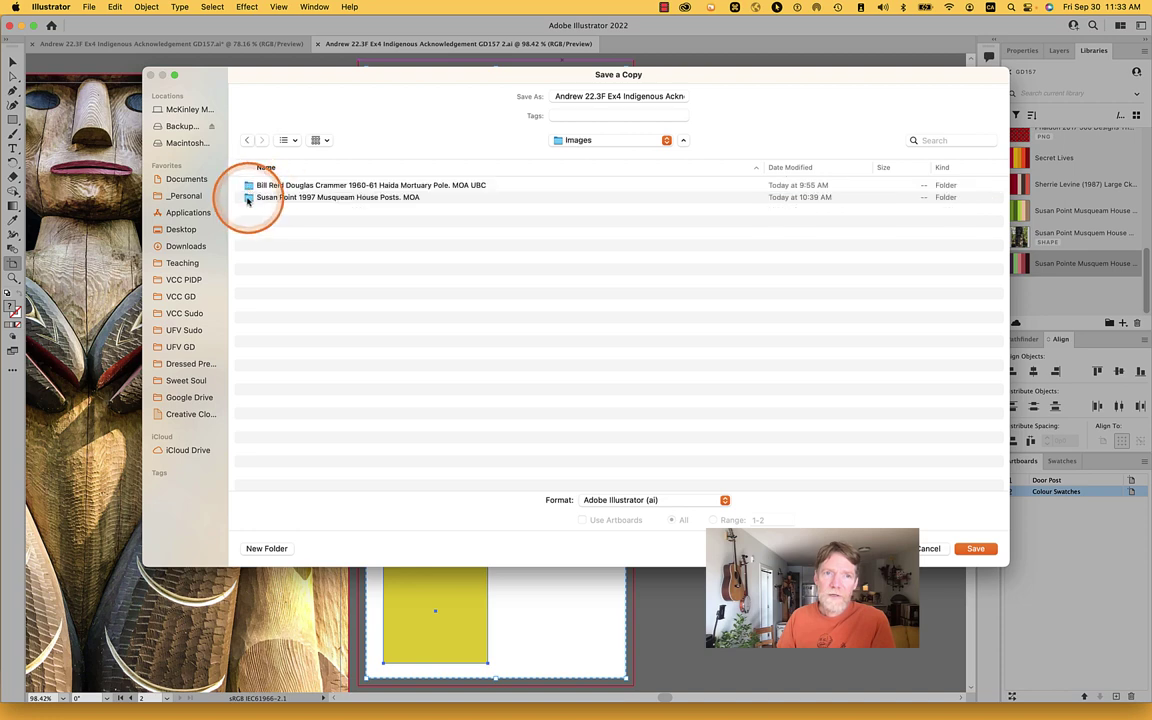
click(248, 199)
double_click(248, 197)
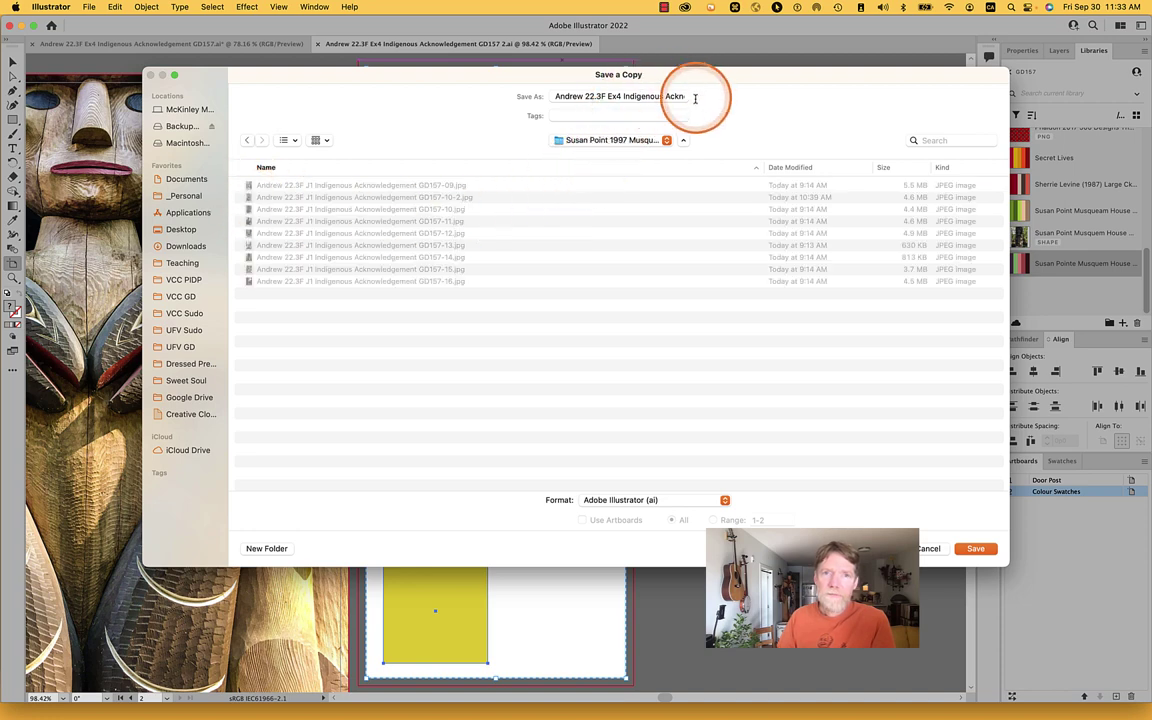
Step: Replace the copy's file name with "Colour Swatches", keeping the extension
click(658, 100)
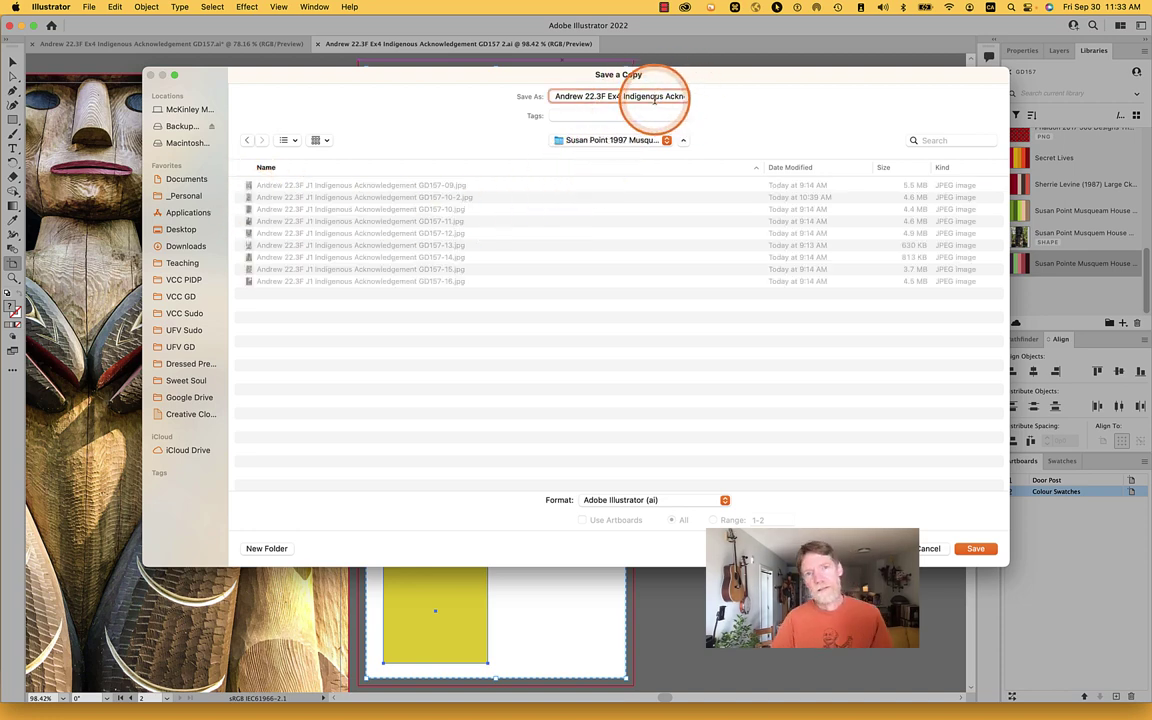
key(Down)
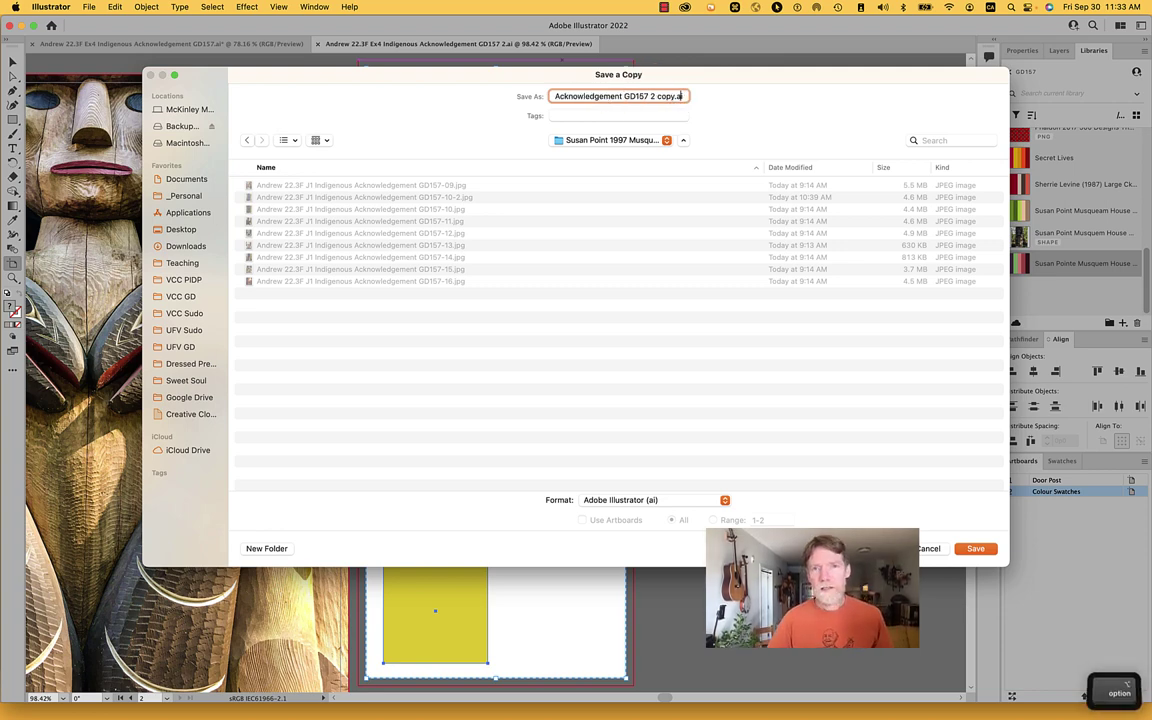
key(alt+Left)
key(shift+alt+Left)
key(shift+alt+Left)
key(shift+alt+Left)
key(shift+alt+Left)
key(shift+alt+Left)
key(shift+alt+Left)
key(shift+alt+Left)
key(shift+alt+Left)
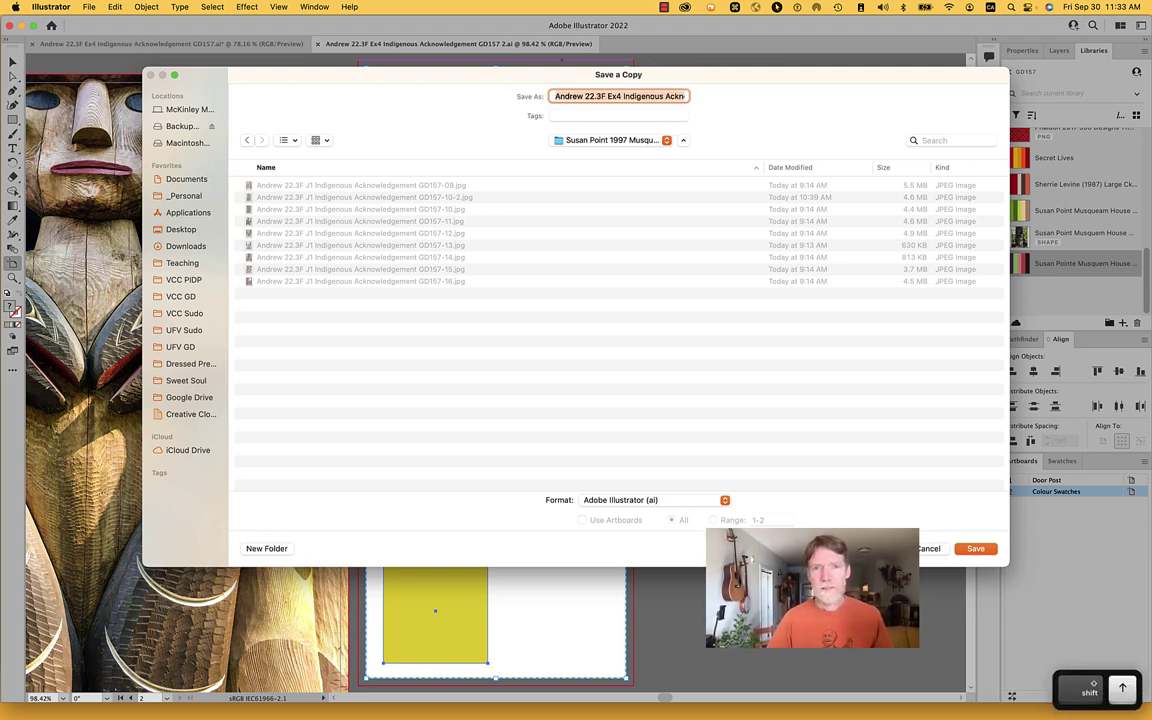
text(Colour Sw)
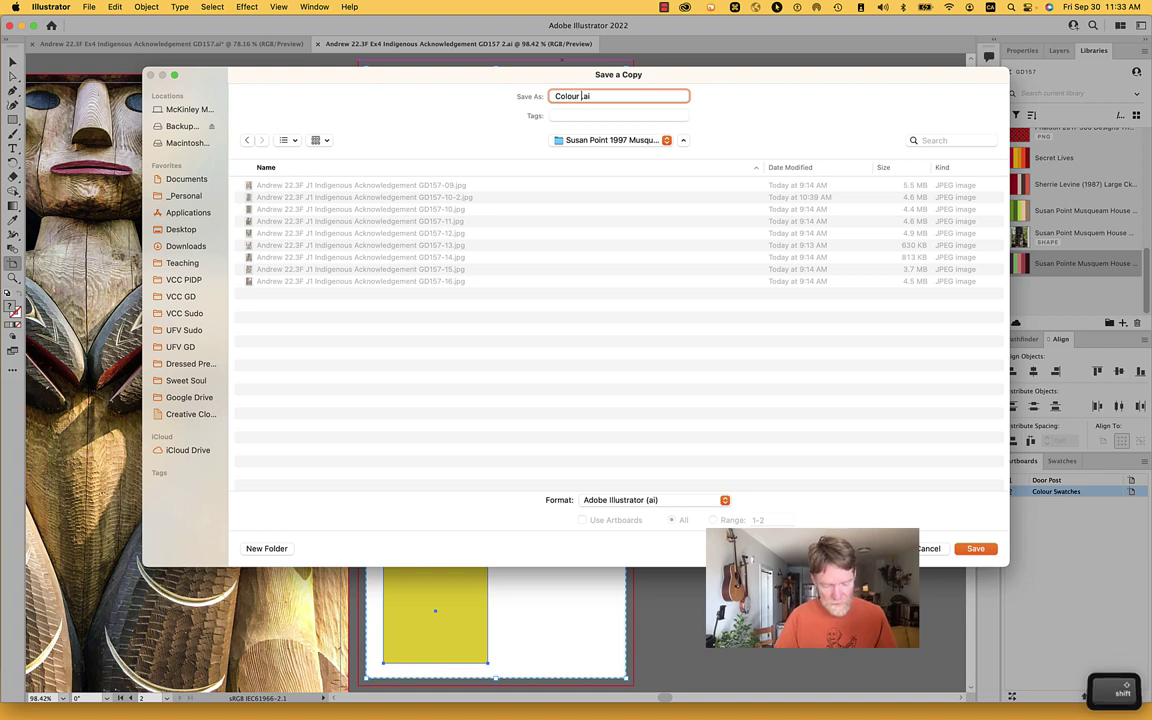
text(atches)
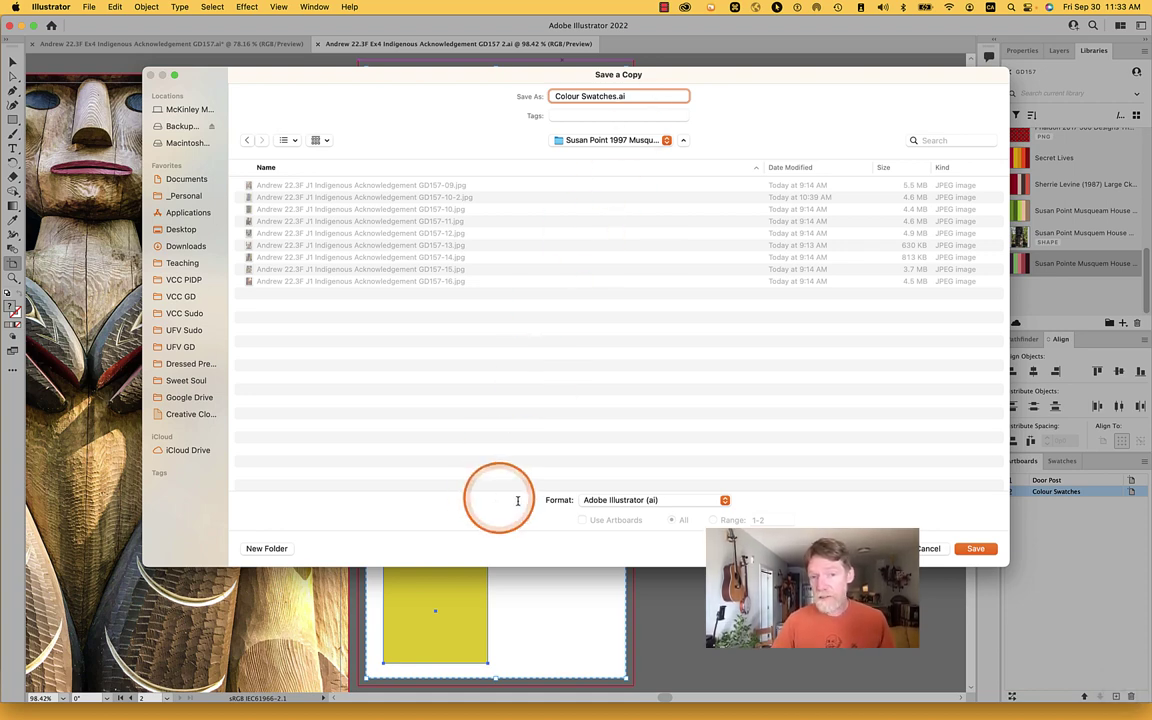
Step: Set the copy's format to Adobe PDF, limit it to artboard range 2, and proceed to the PDF settings
click(690, 502)
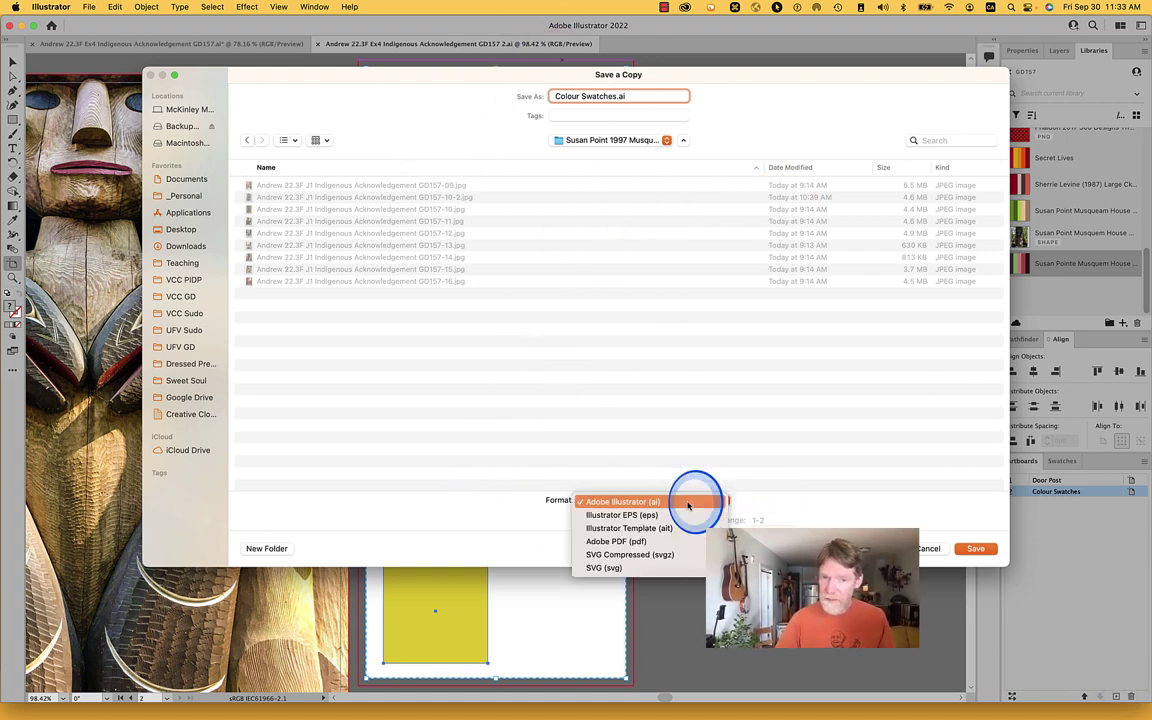
click(682, 541)
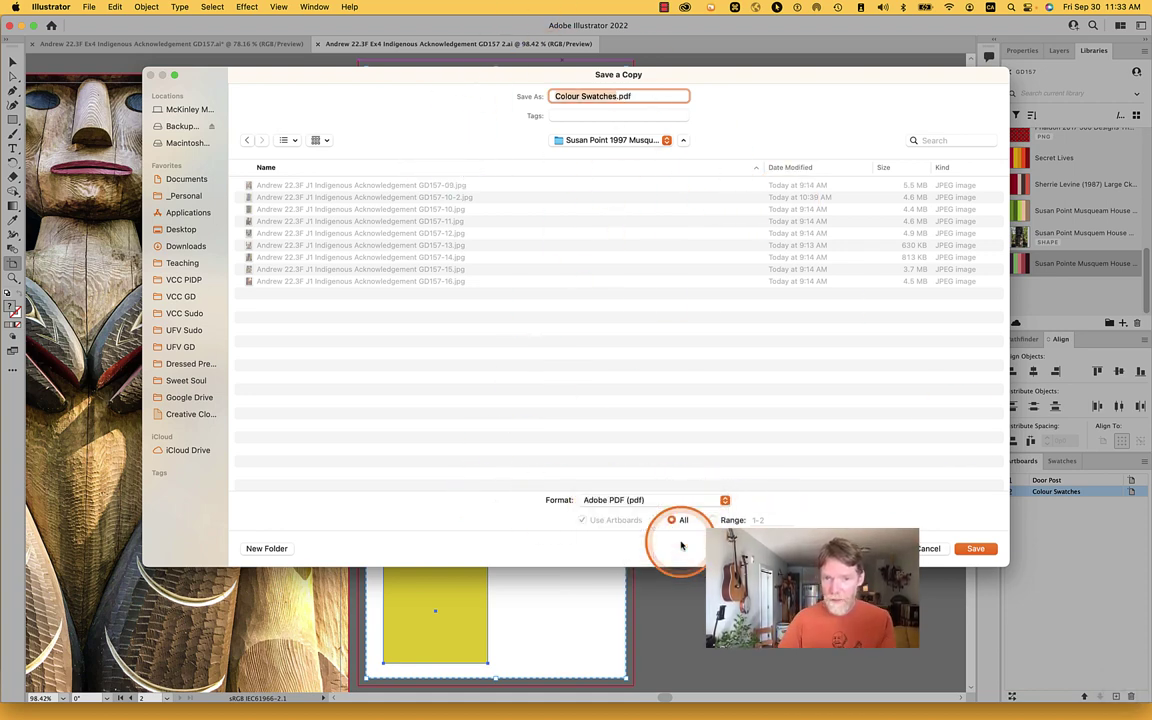
click(712, 520)
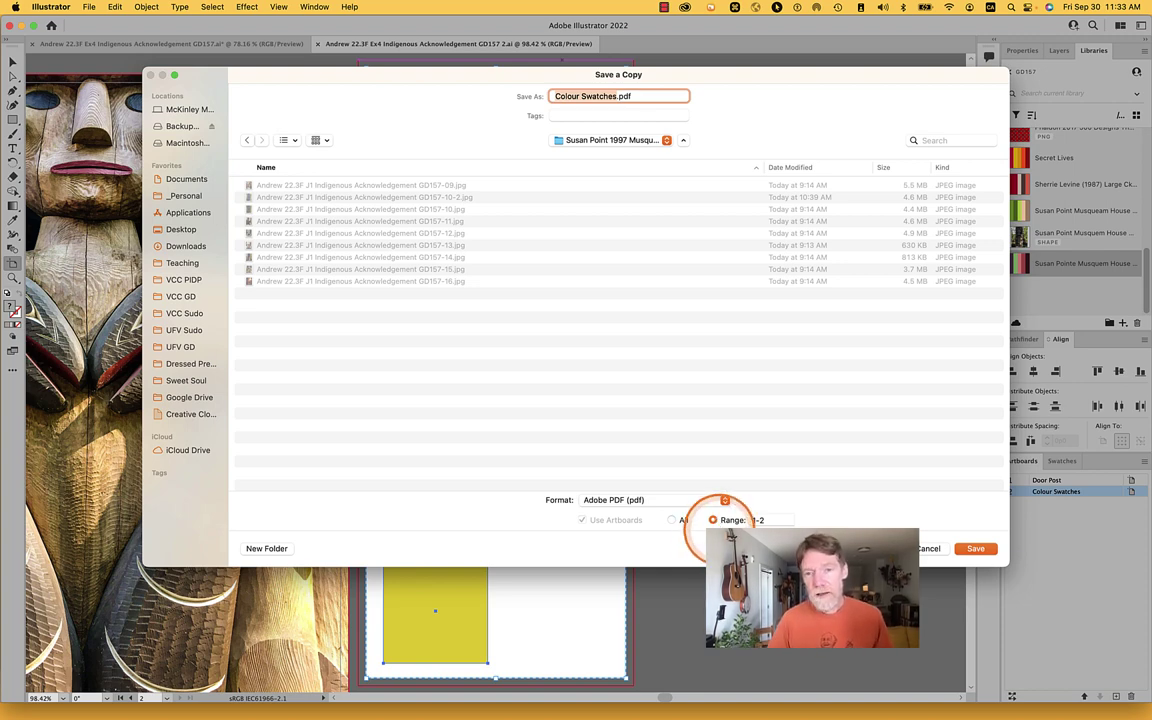
click(760, 520)
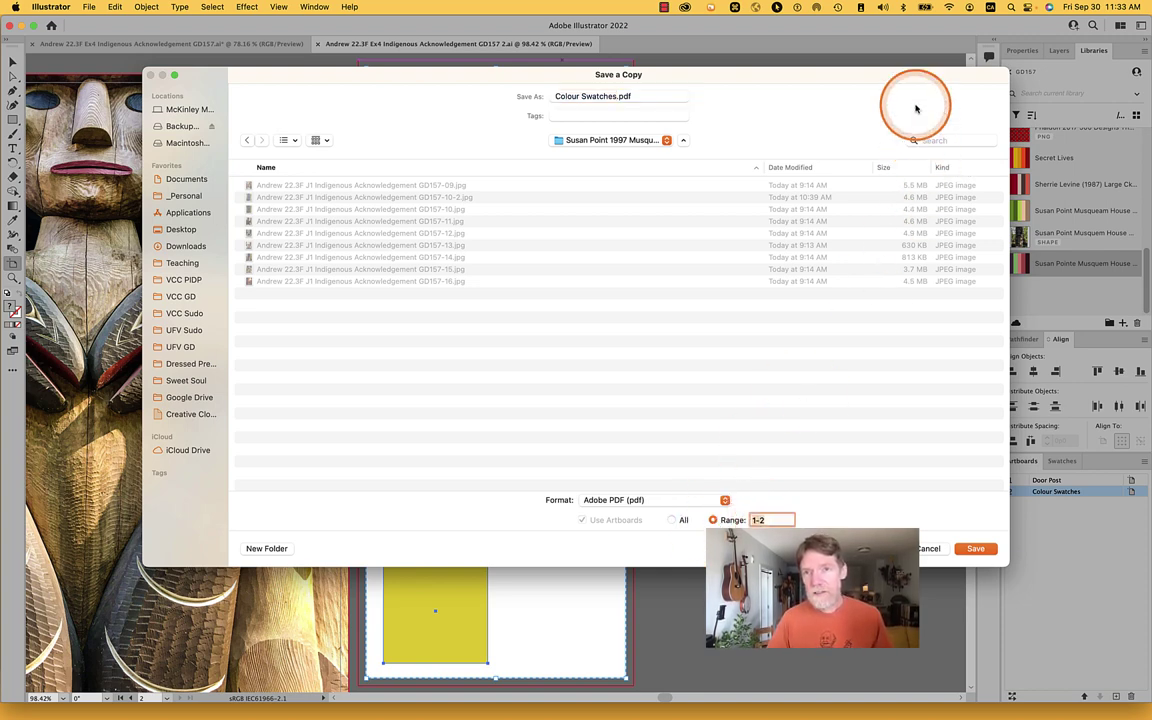
drag(913, 72, 859, 72)
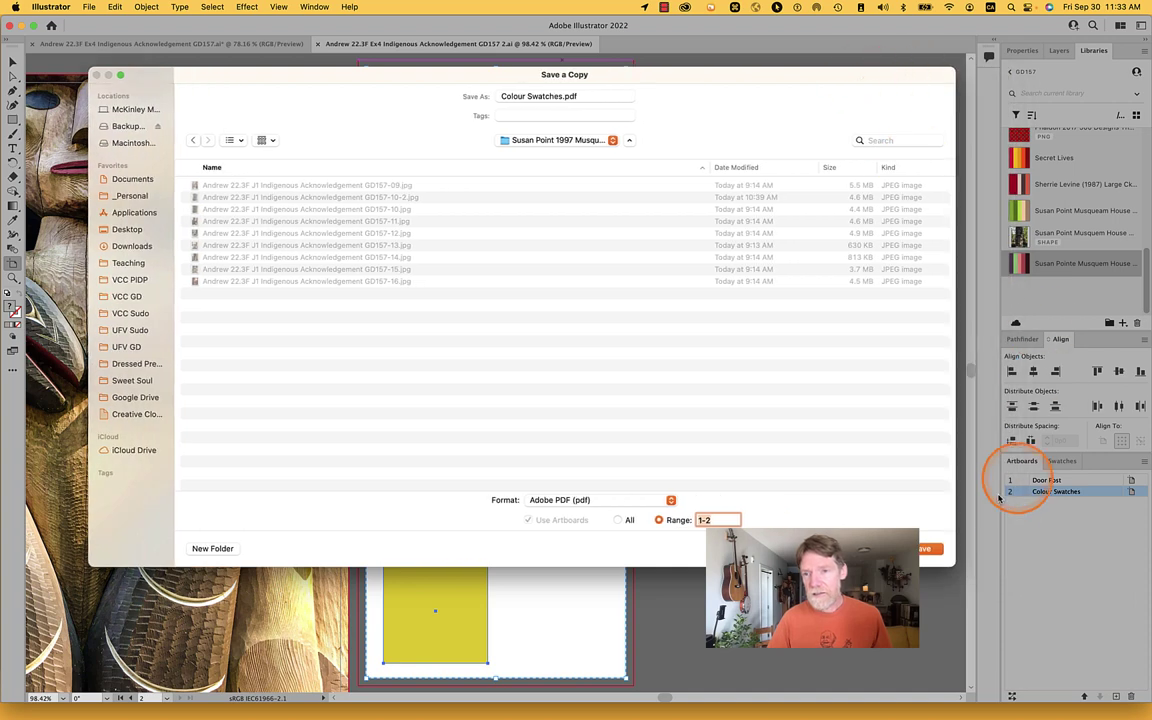
text(2)
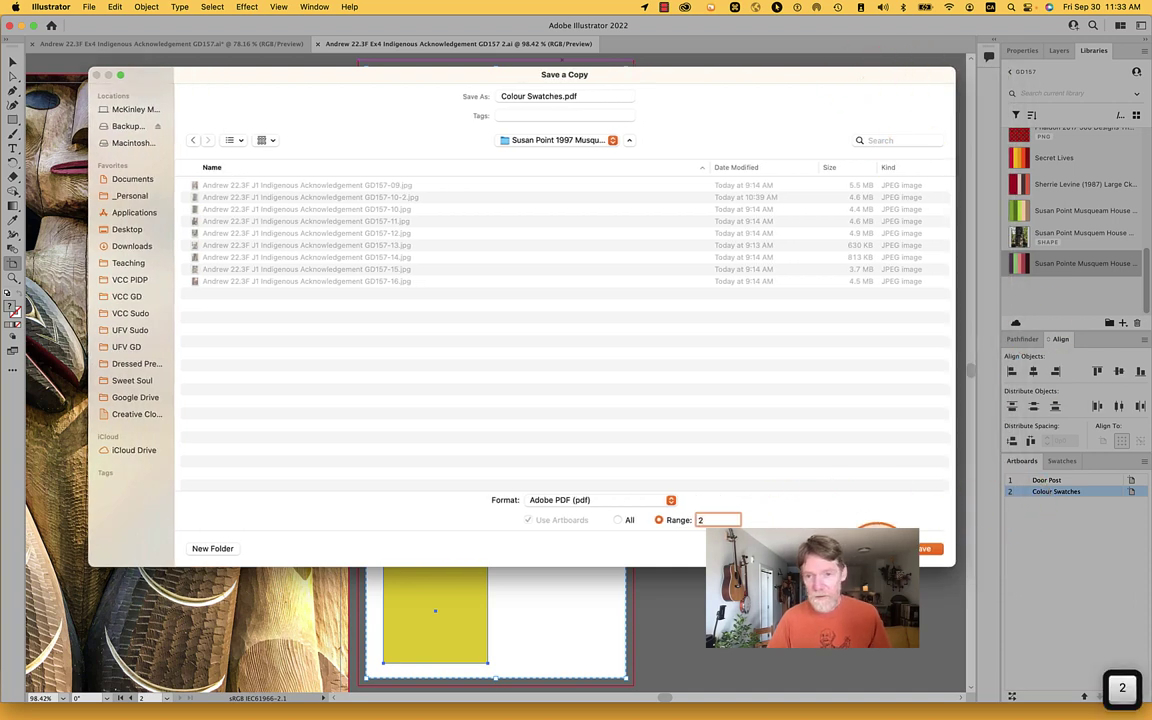
click(922, 548)
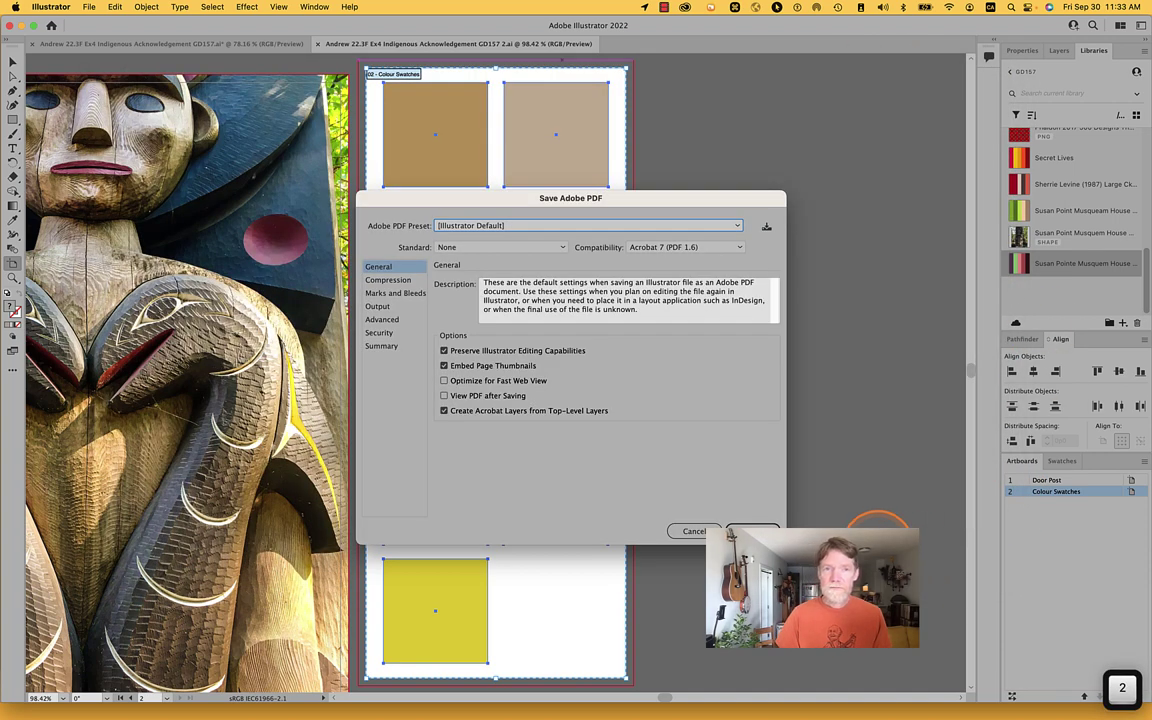
Step: Choose the "GD157 Submission" Adobe PDF preset
click(737, 226)
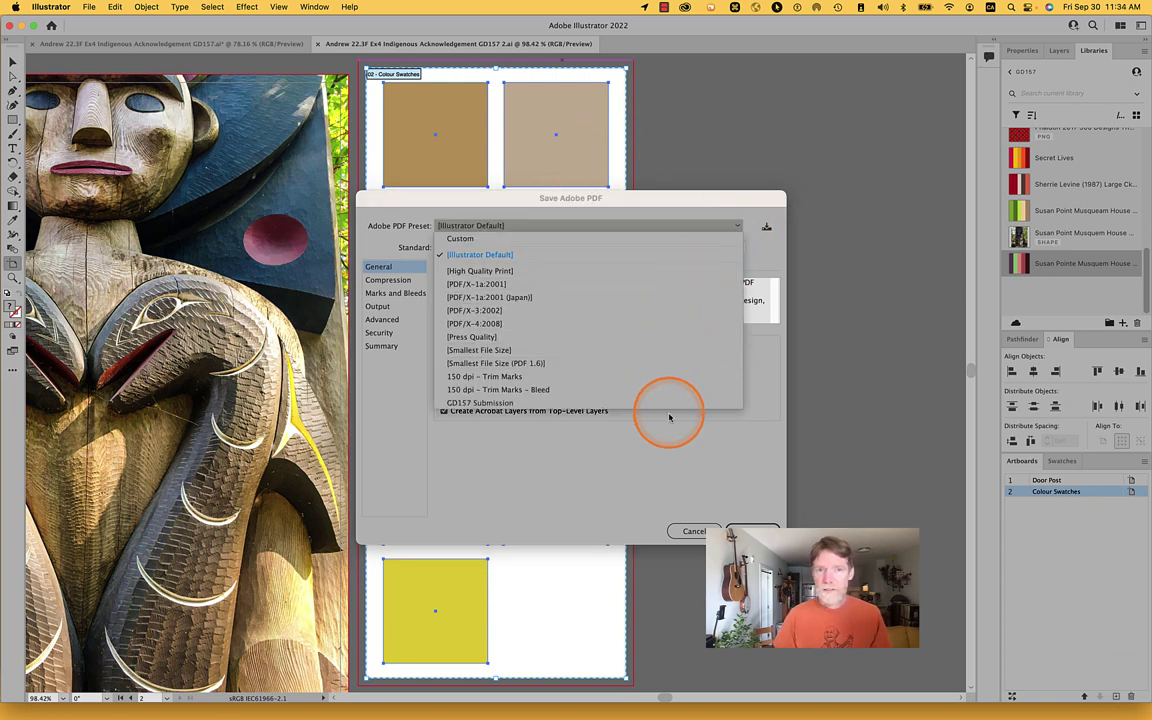
click(643, 239)
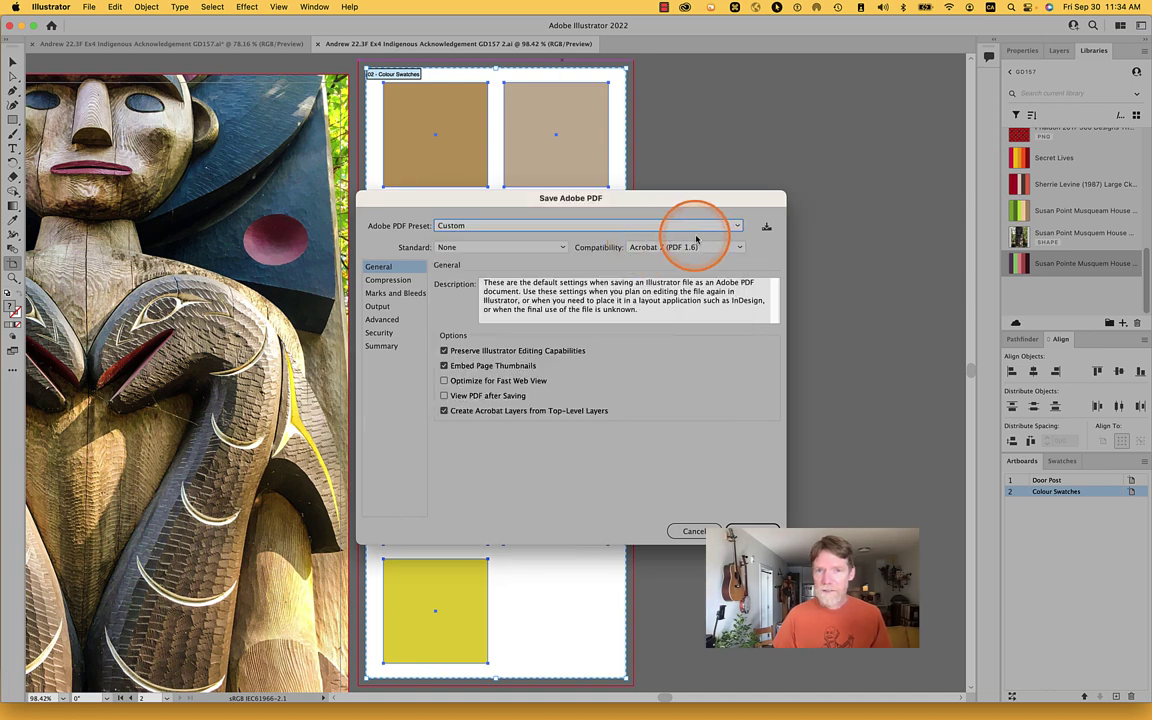
click(686, 231)
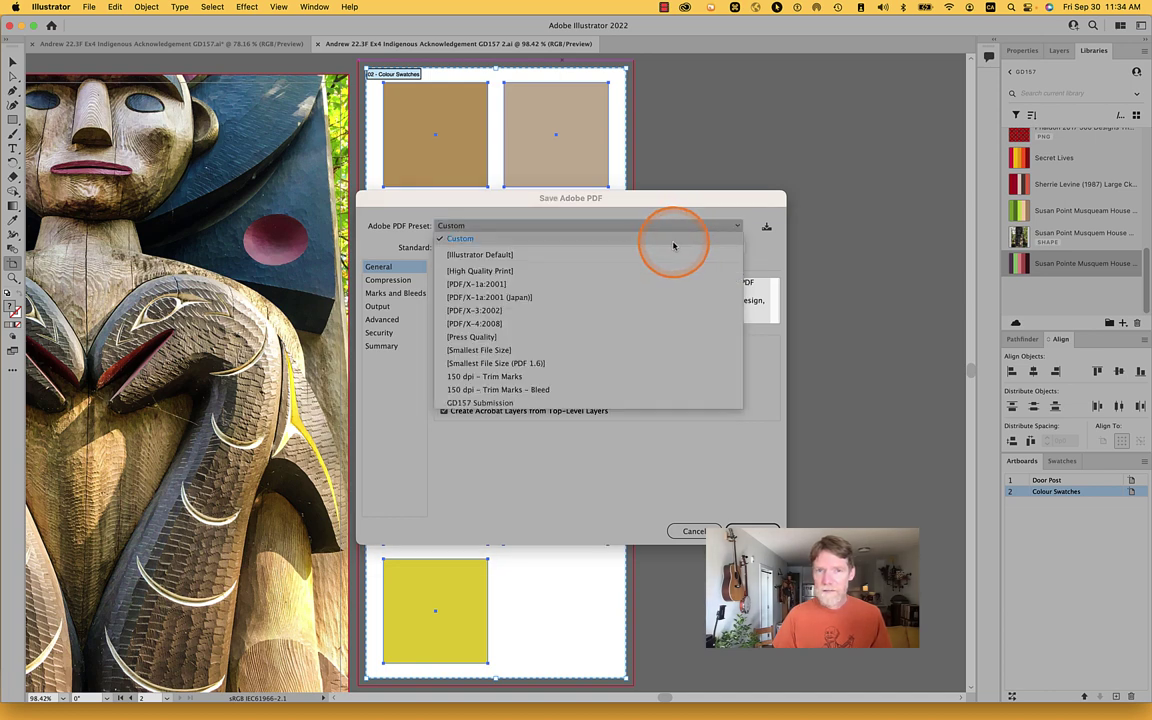
click(651, 403)
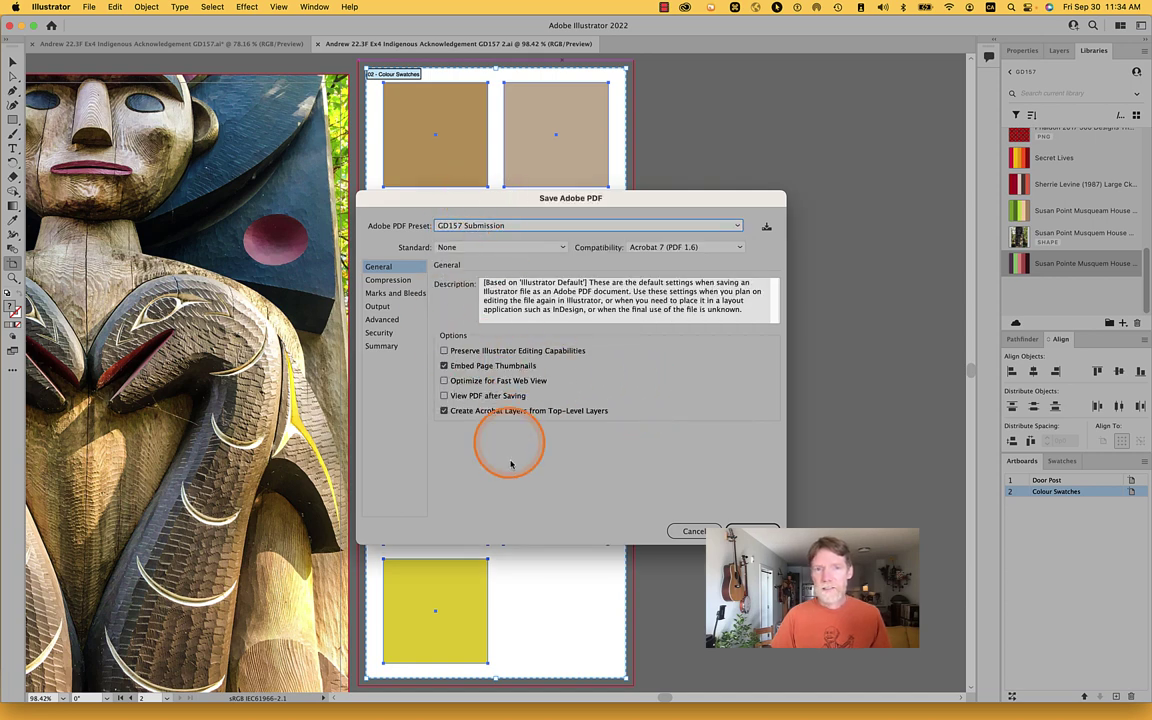
Step: Try to save the current PDF settings as a preset named "GD157 Submission"
click(766, 226)
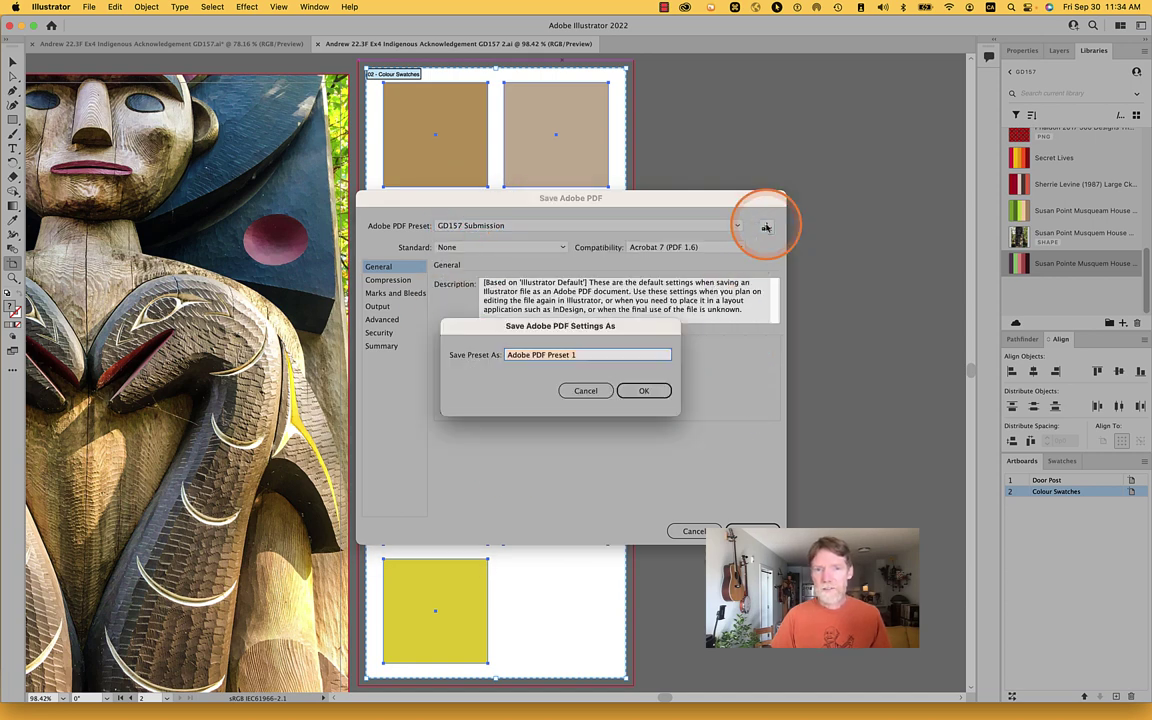
click(587, 391)
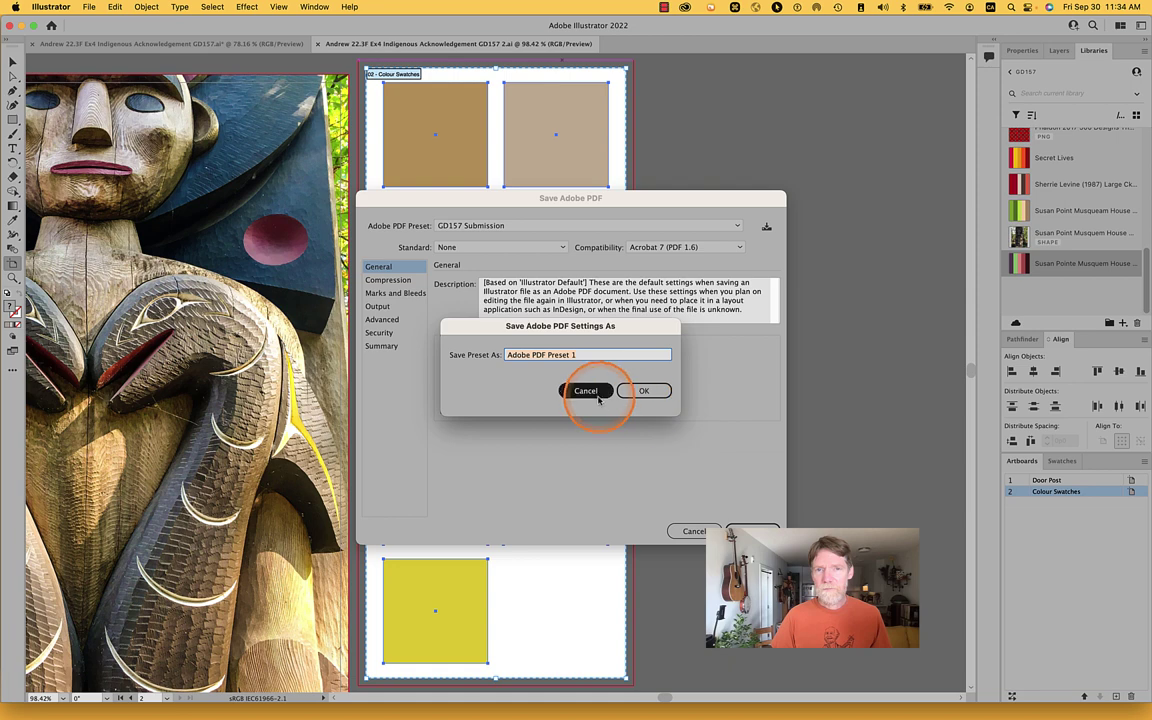
click(766, 227)
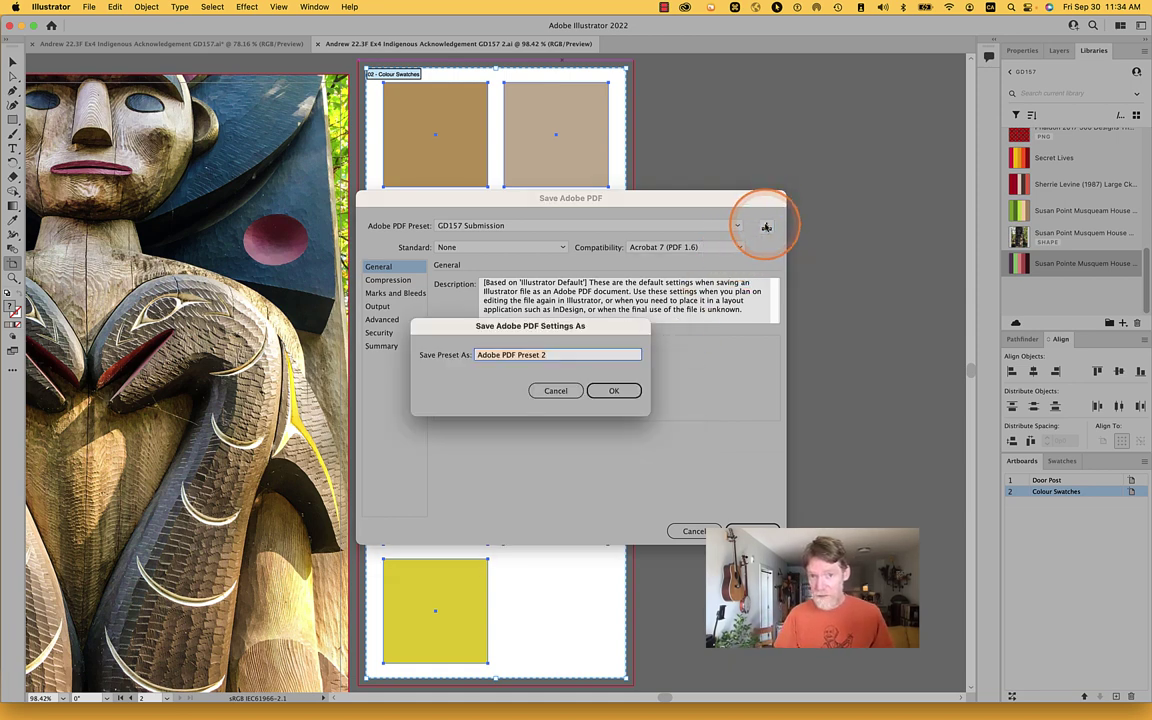
key(shift)
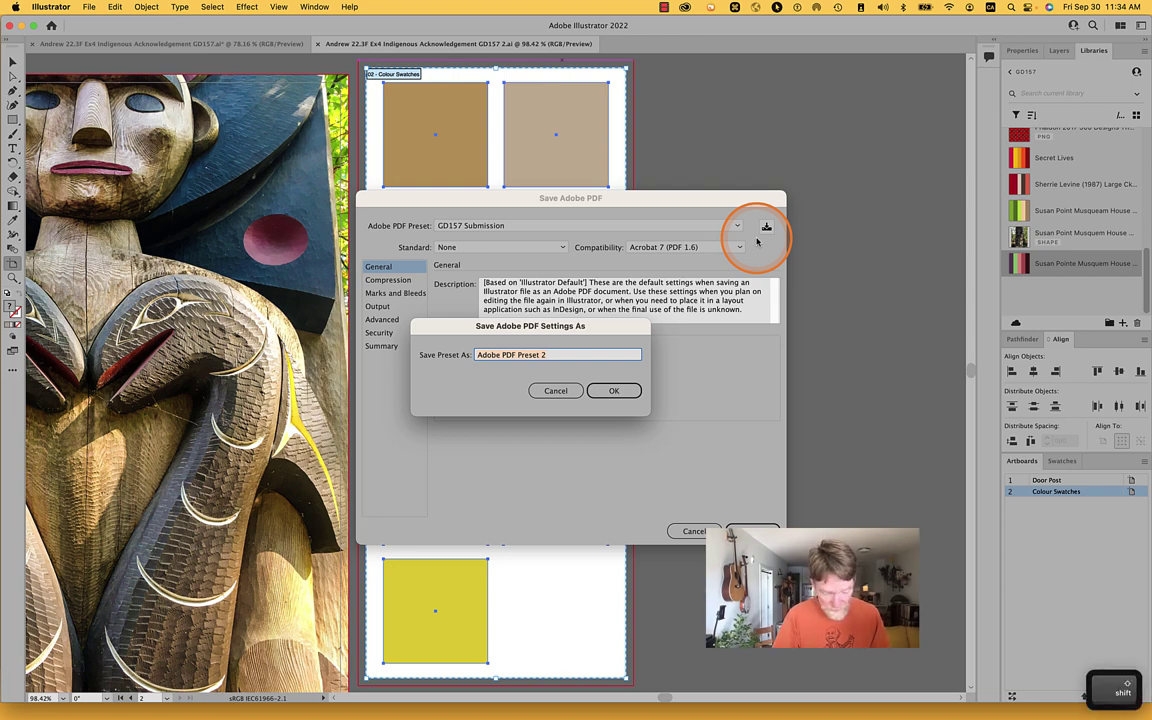
text(GD15)
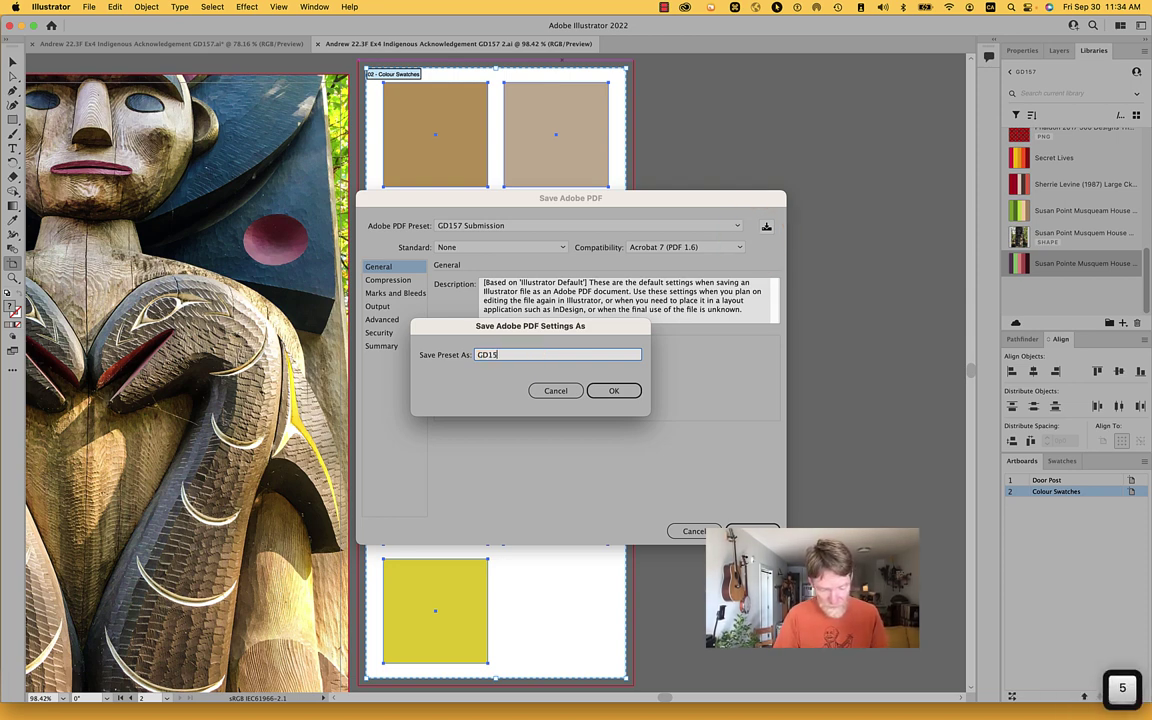
text(7 Submission)
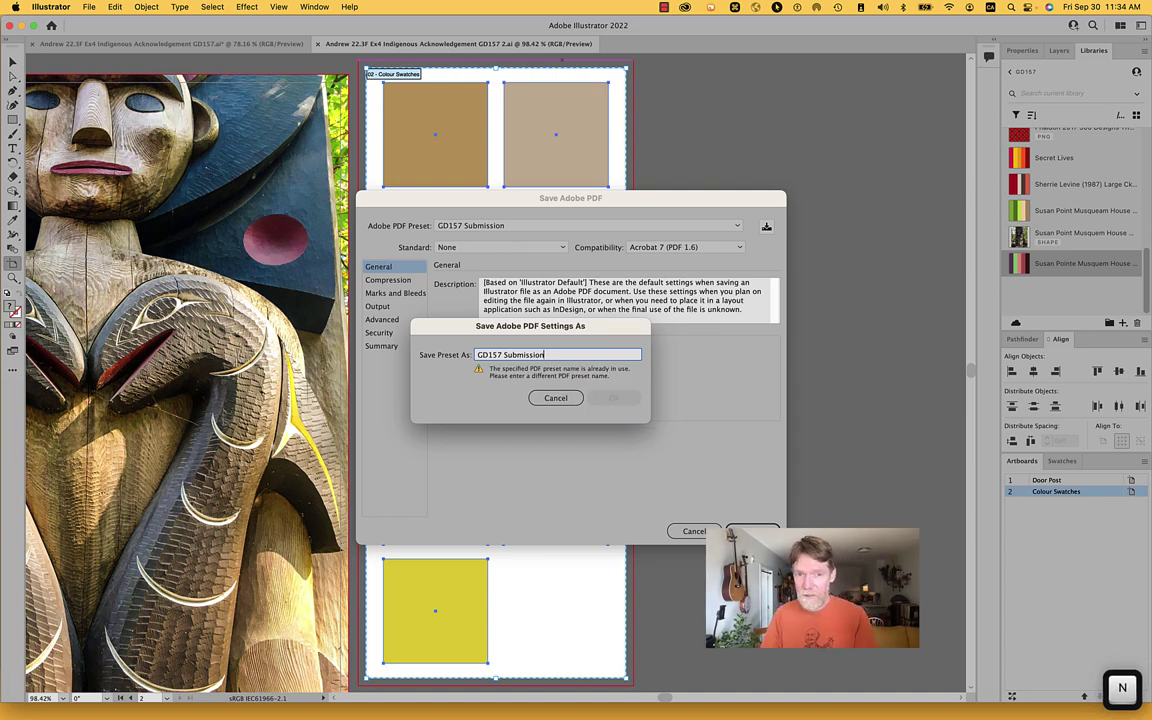
drag(661, 342, 565, 368)
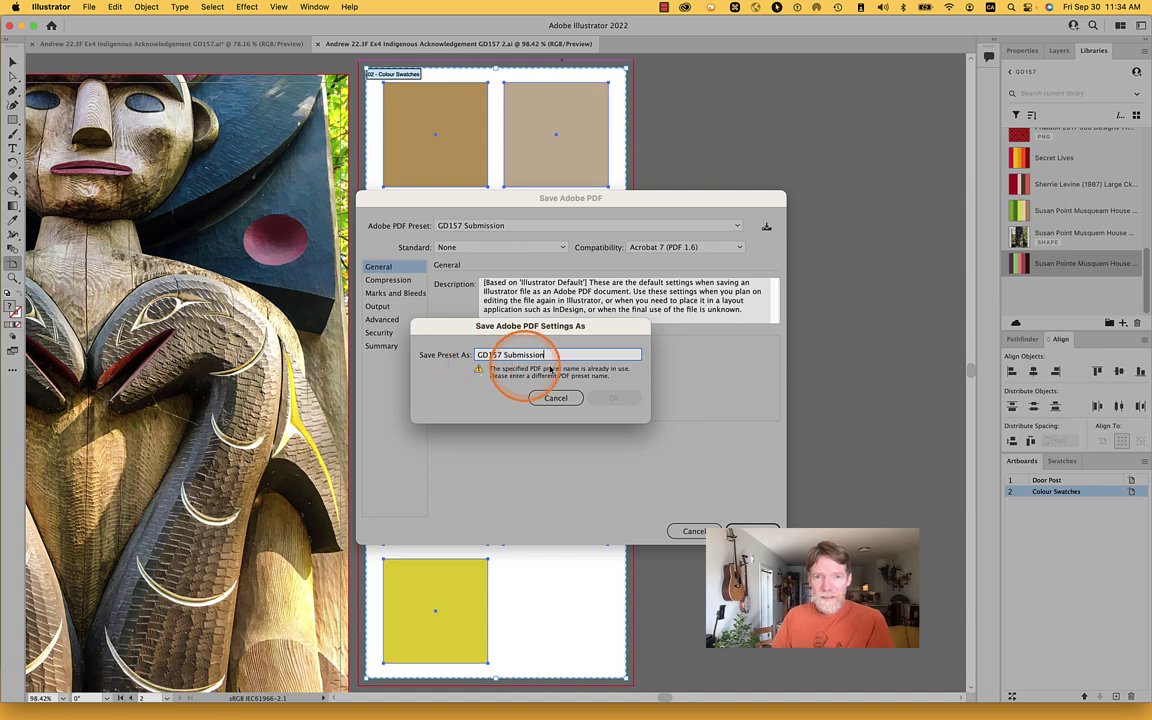
click(560, 398)
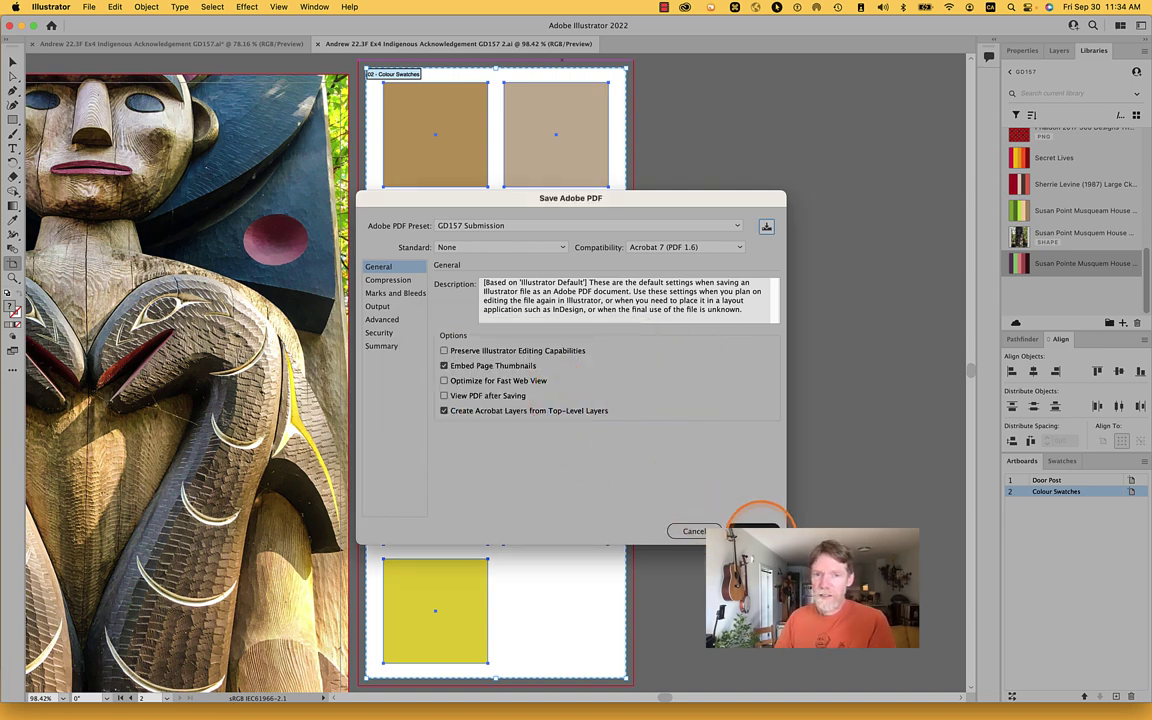
Step: Save the PDF with the chosen settings and preview Colour Swatches.pdf in Finder
click(765, 525)
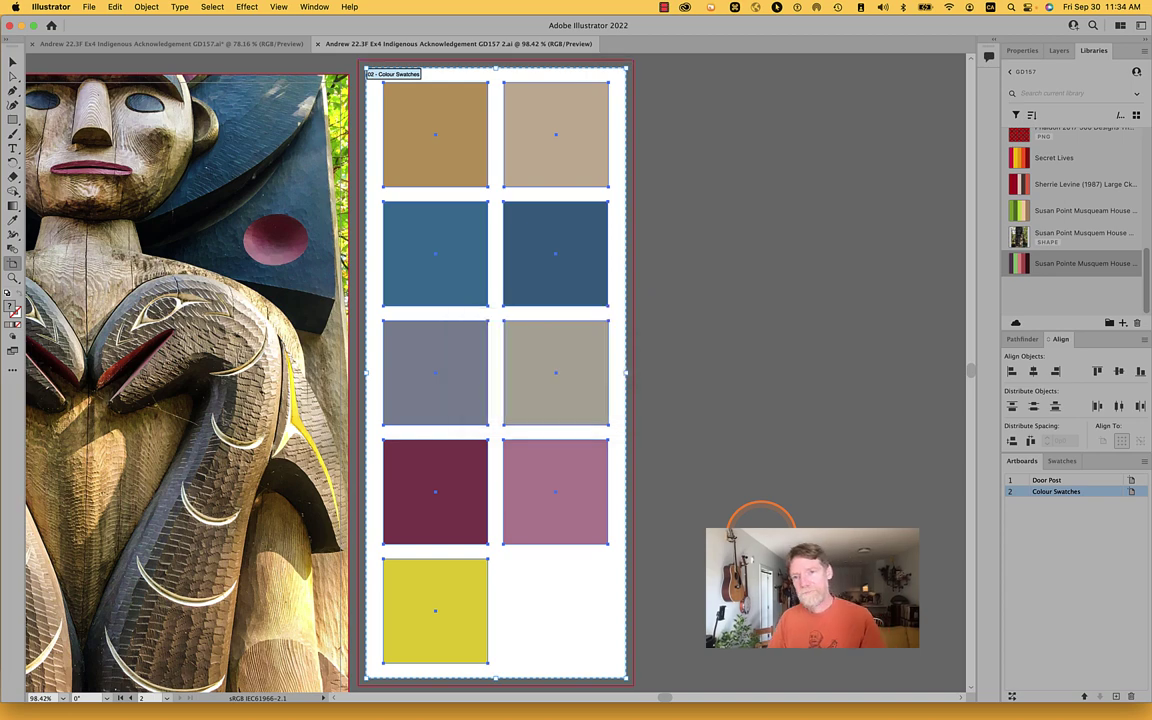
key(super+Tab)
key(super+Tab)
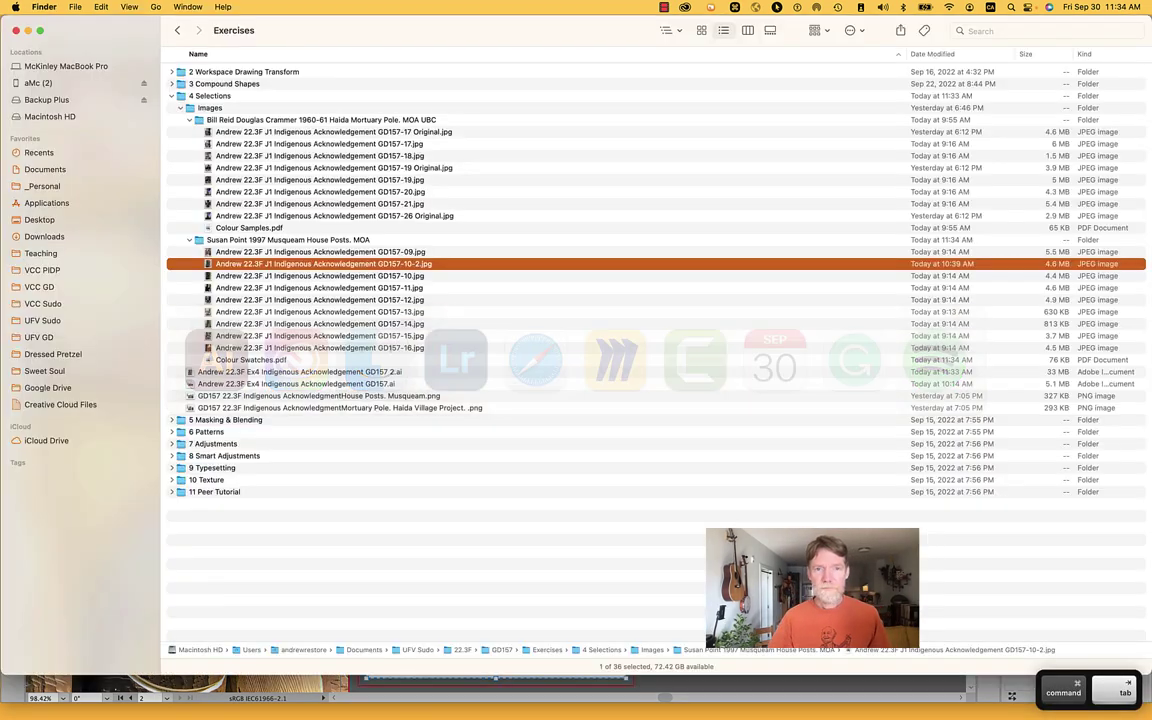
click(262, 362)
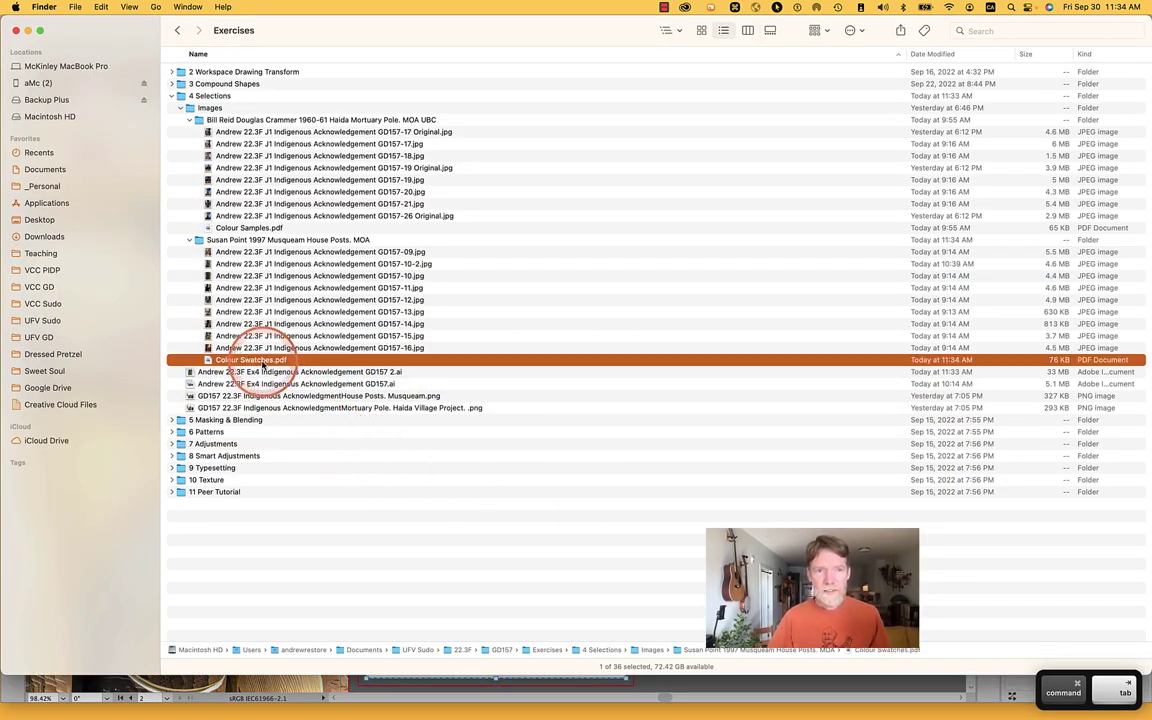
key(space)
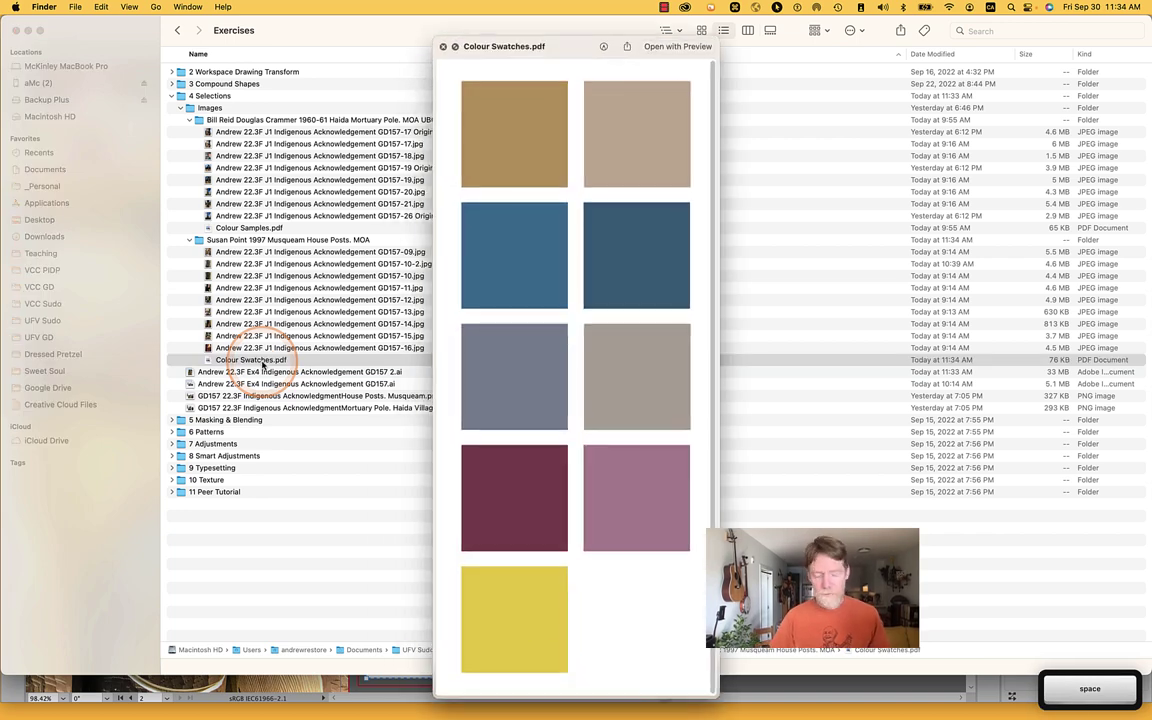
key(space)
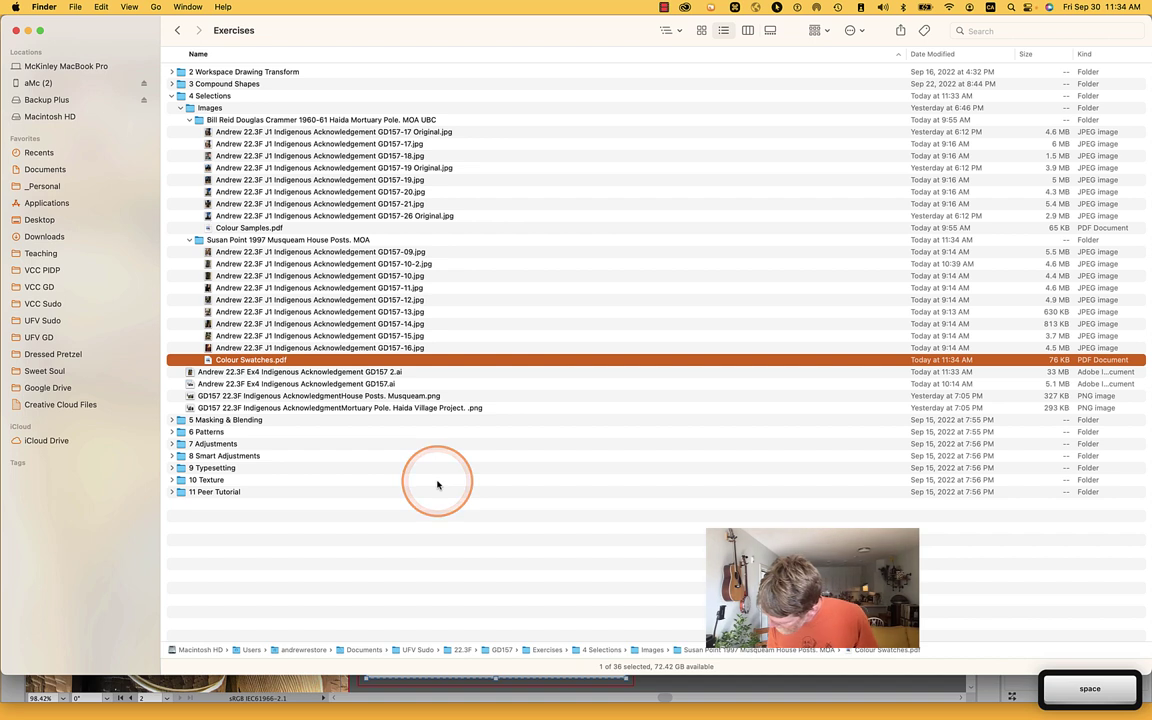
Step: Switch to the Grammarly Editor with the GD157 Ex document
key(super)
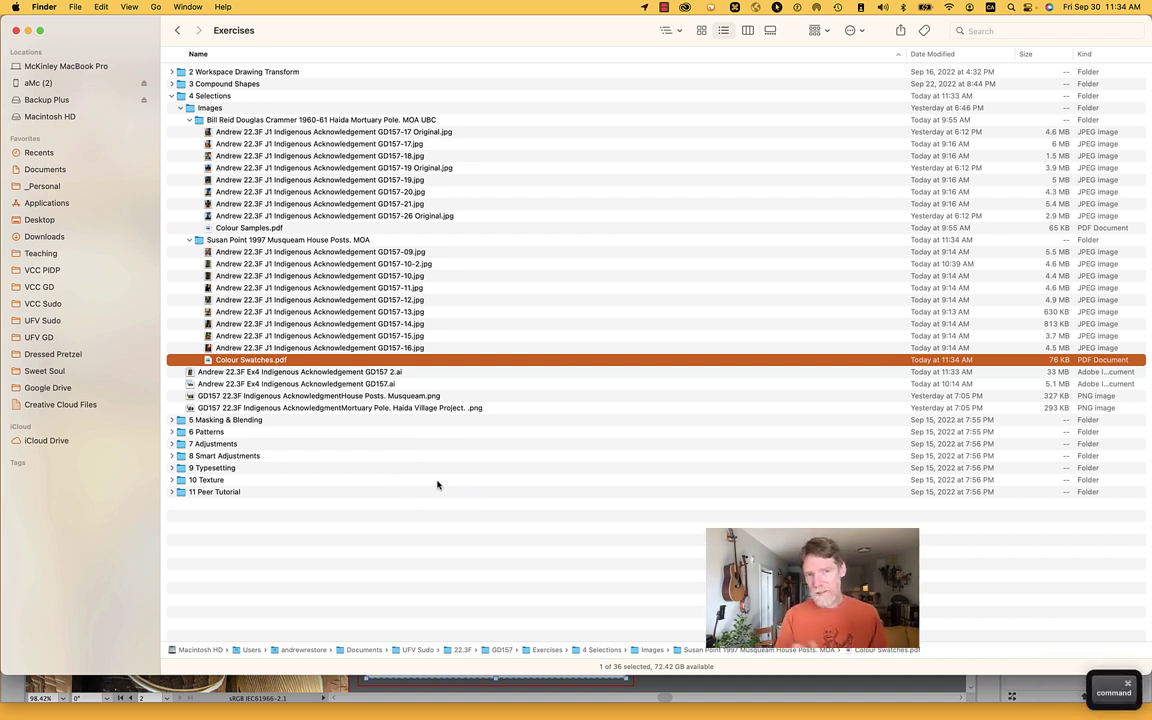
key(super+Tab)
key(super+Tab)
key(super+Tab)
key(super+Tab)
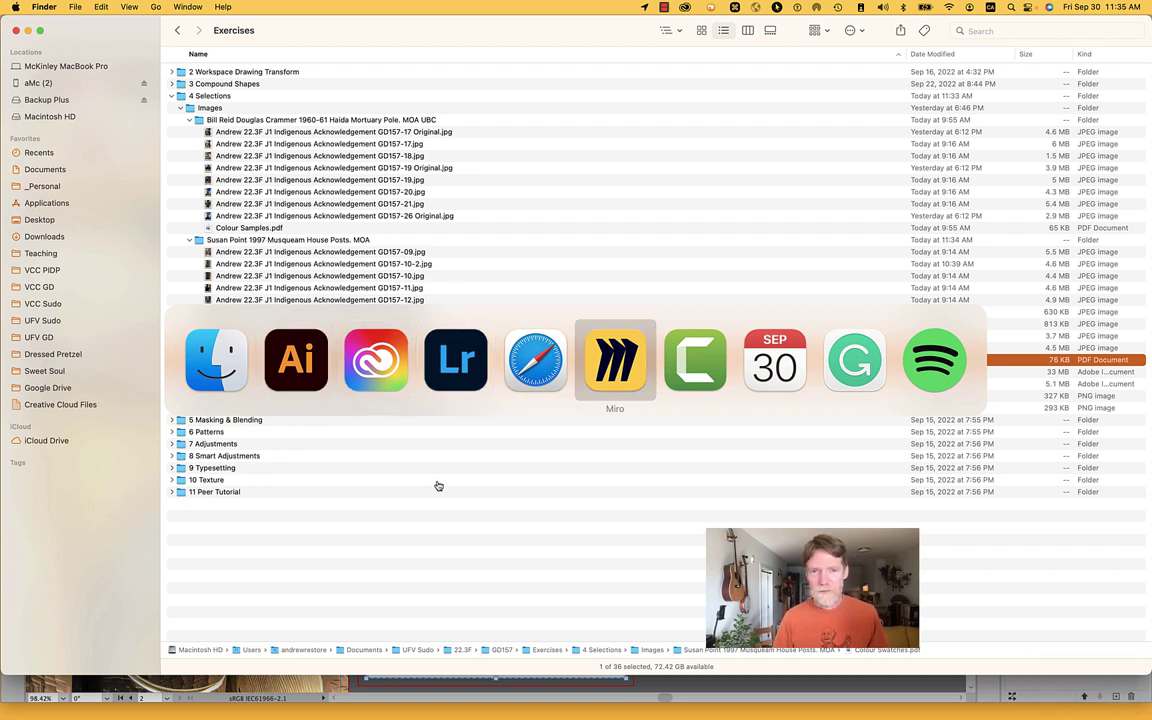
key(super+Tab)
key(super+Tab)
key(super+Tab)
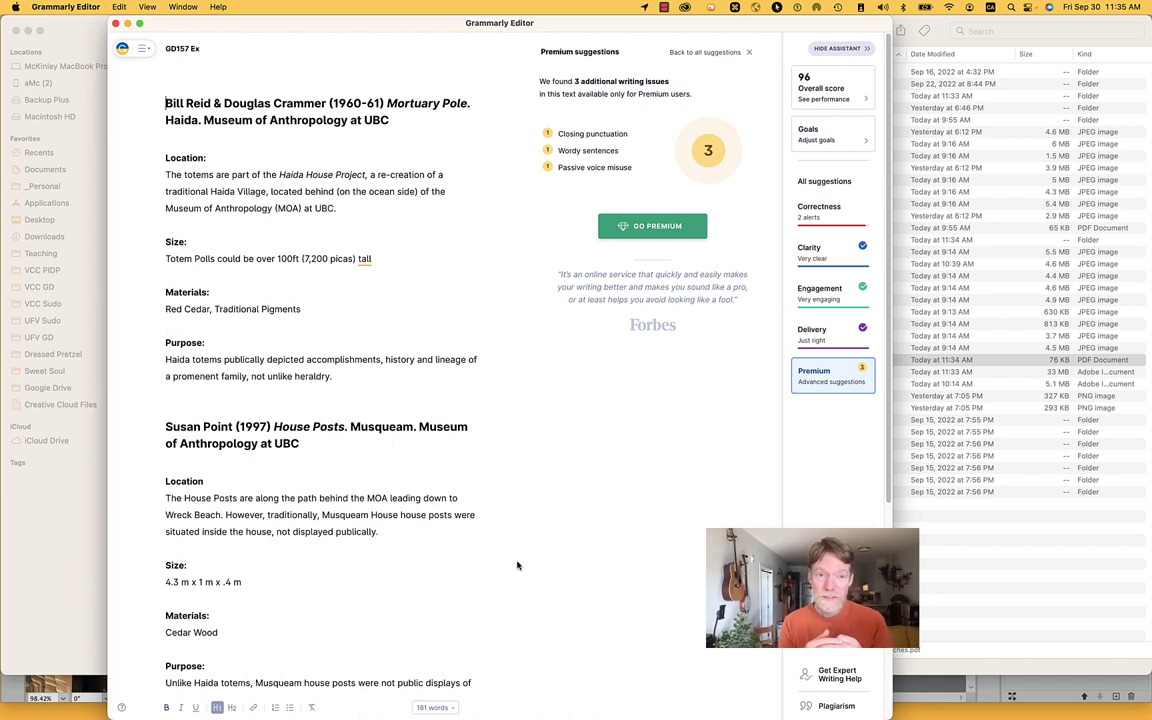
Step: End the Size sentence about the totem poles with a period directly after "tall"
click(329, 406)
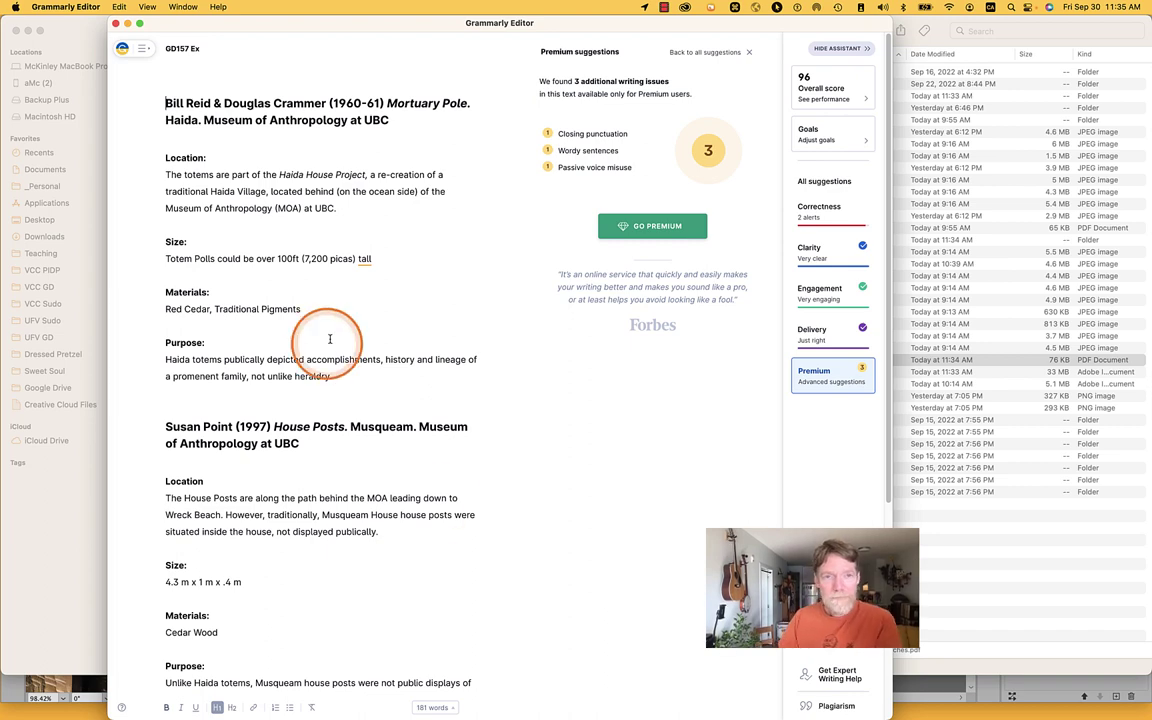
scroll(330, 336, down, 5)
scroll(332, 336, up, 5)
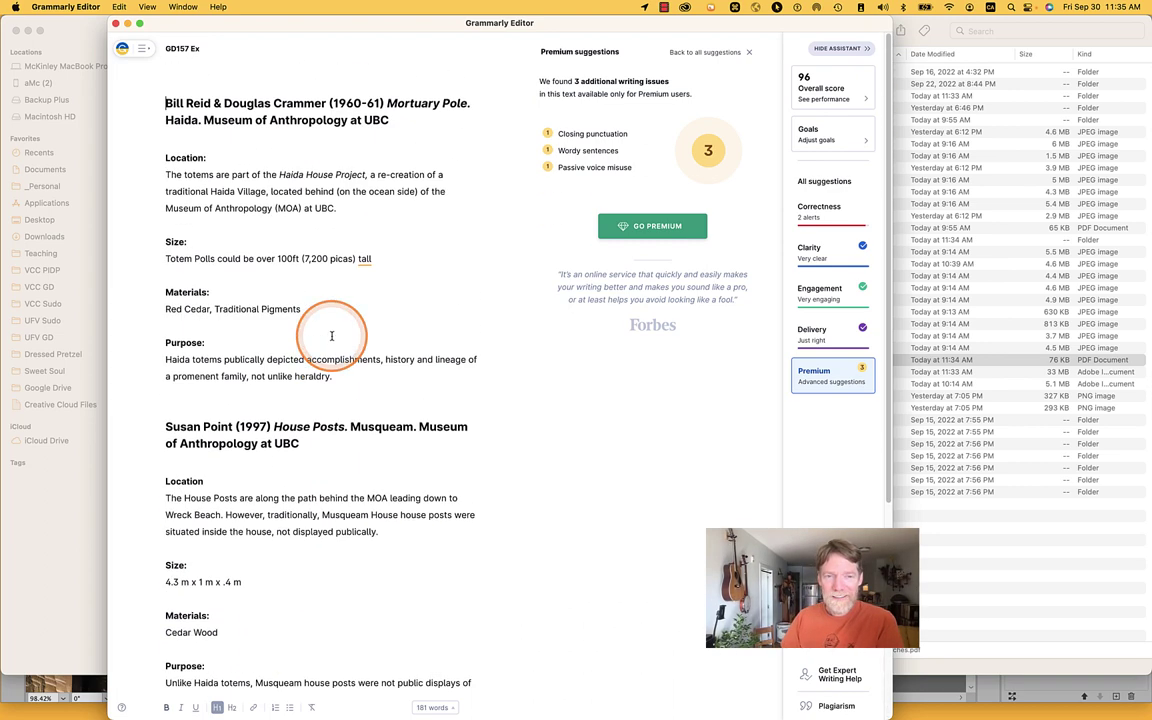
click(379, 259)
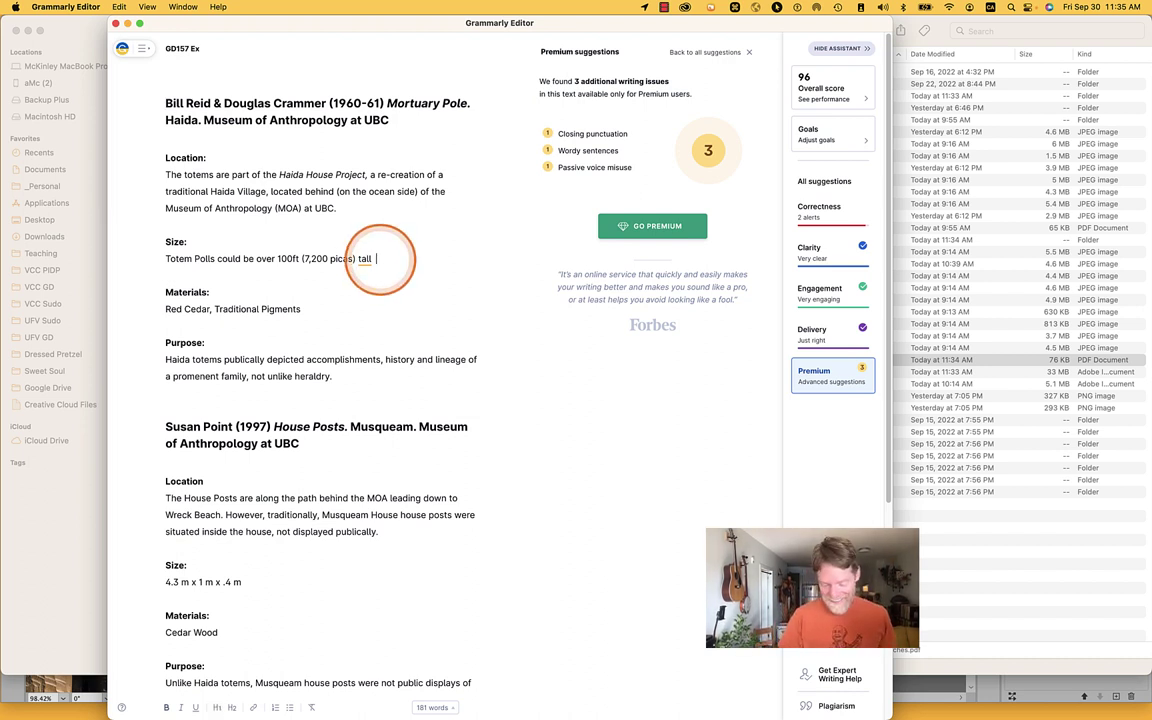
text(.)
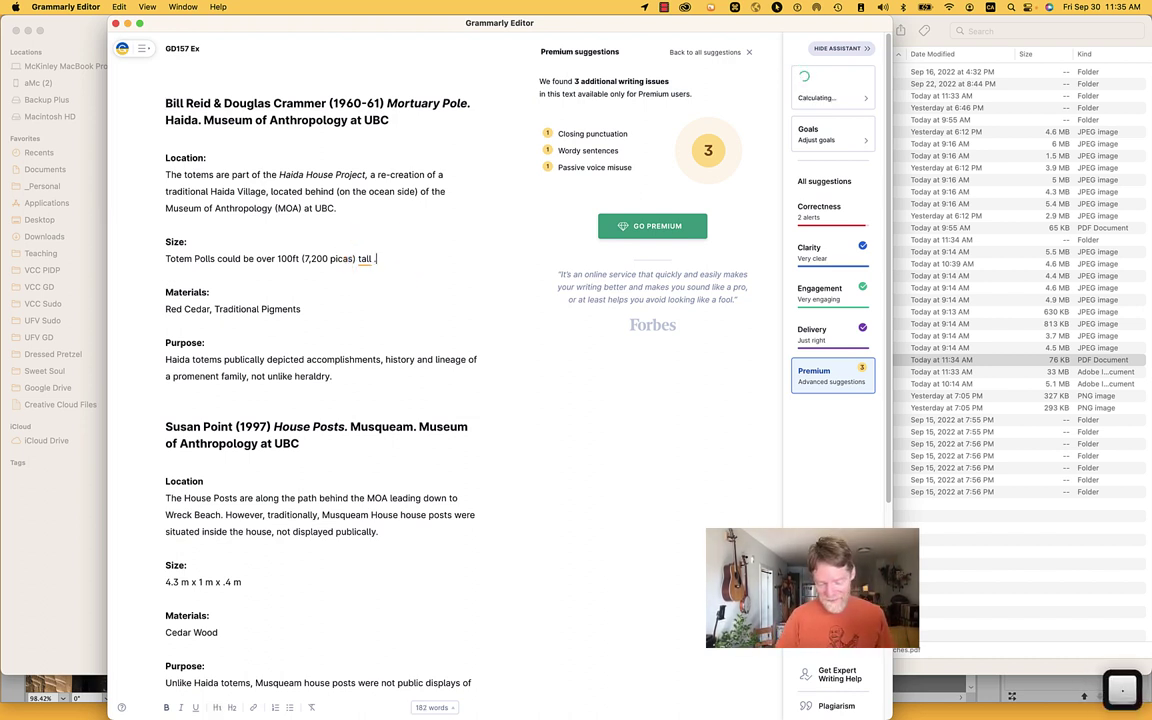
key(BackSpace)
key(BackSpace)
text(.)
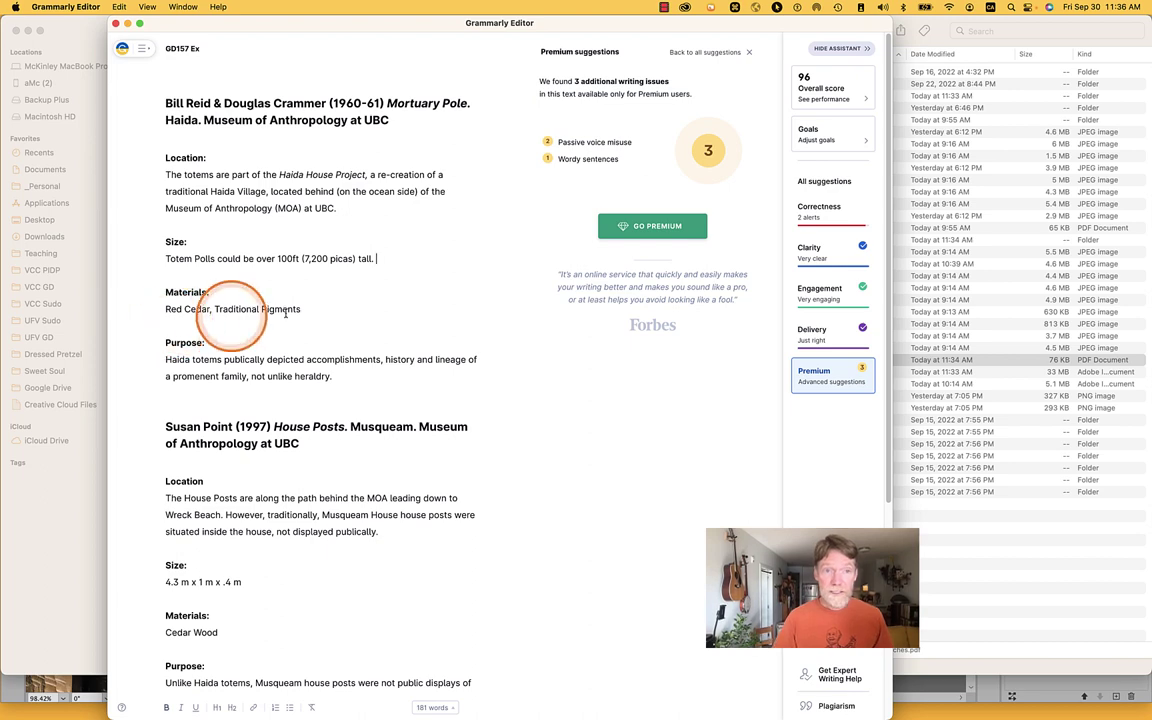
Step: Review the Bill Reid & Douglas Crammer heading for its artists, date, artwork title, nation and museum
scroll(352, 312, down, 8)
scroll(352, 312, up, 8)
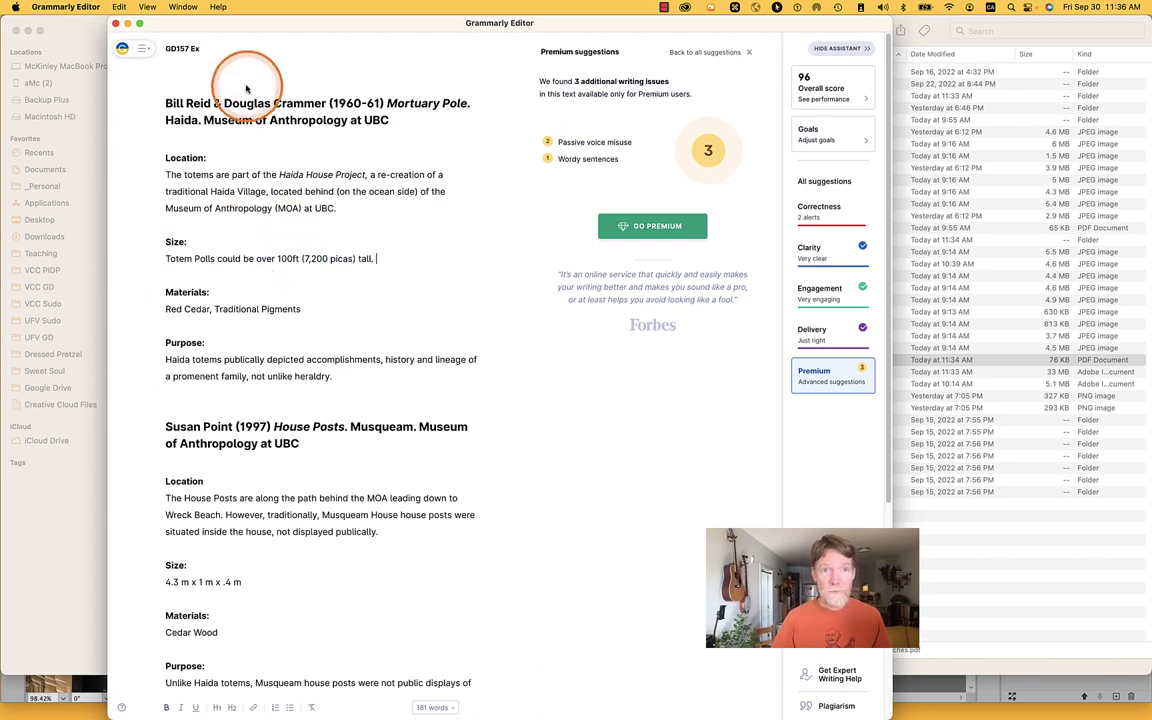
click(165, 102)
drag(165, 102, 468, 103)
click(340, 102)
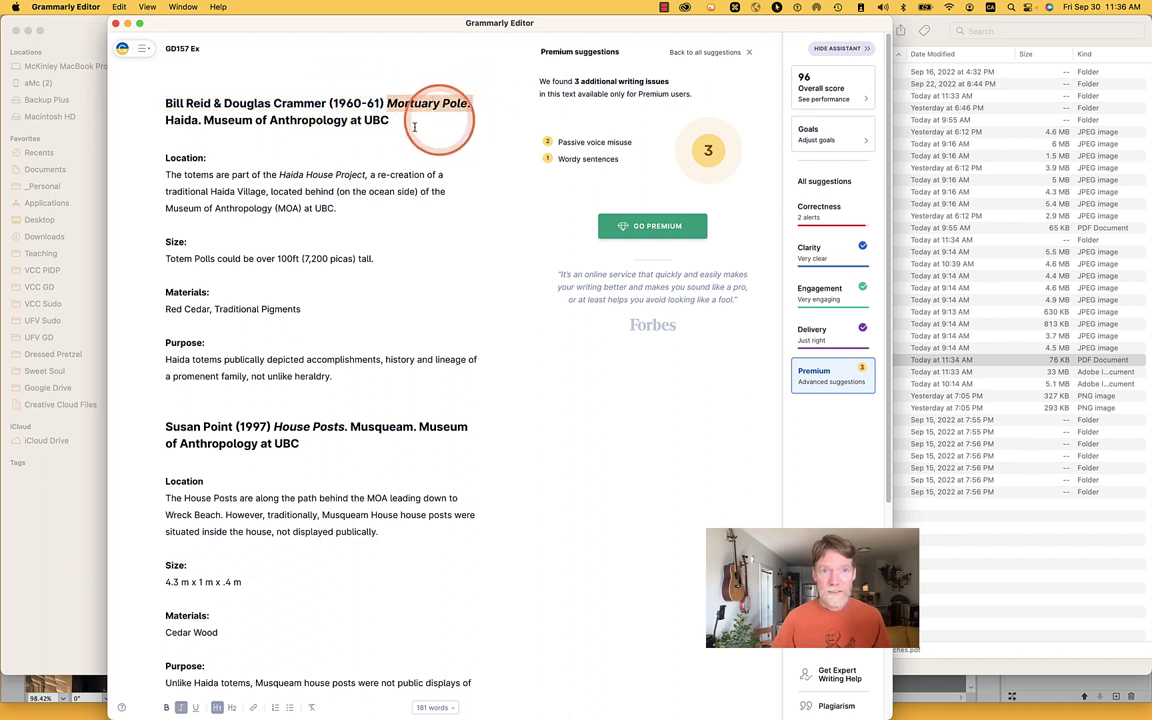
double_click(181, 120)
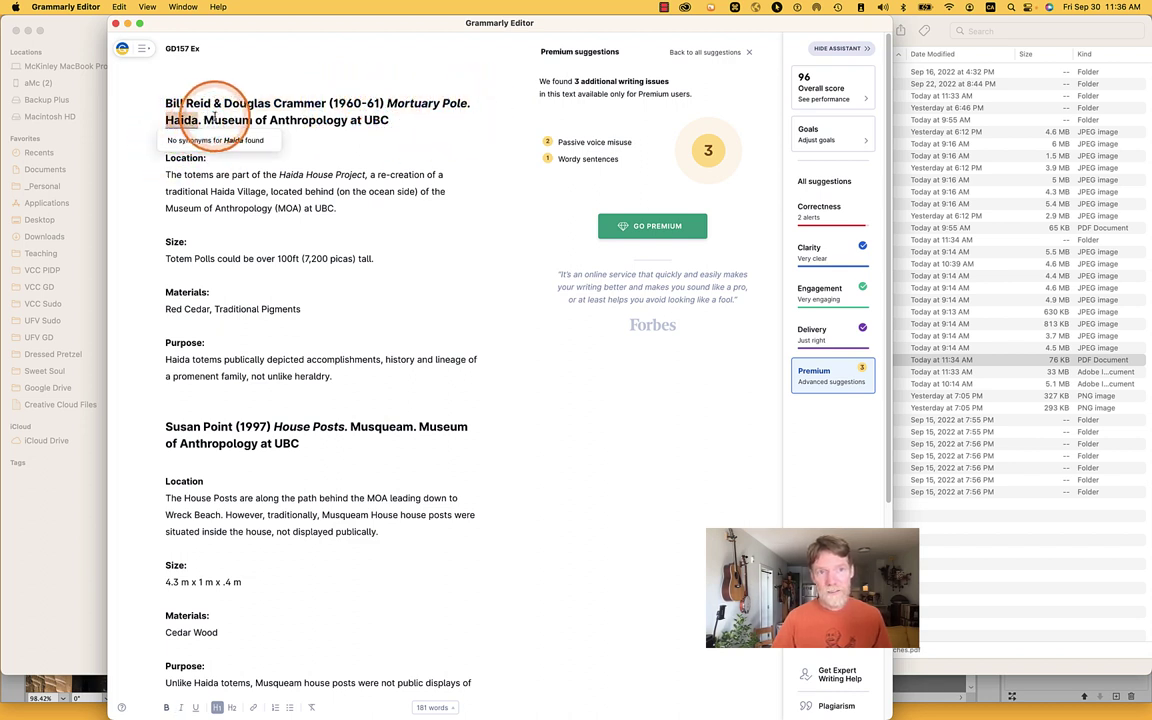
drag(204, 120, 405, 122)
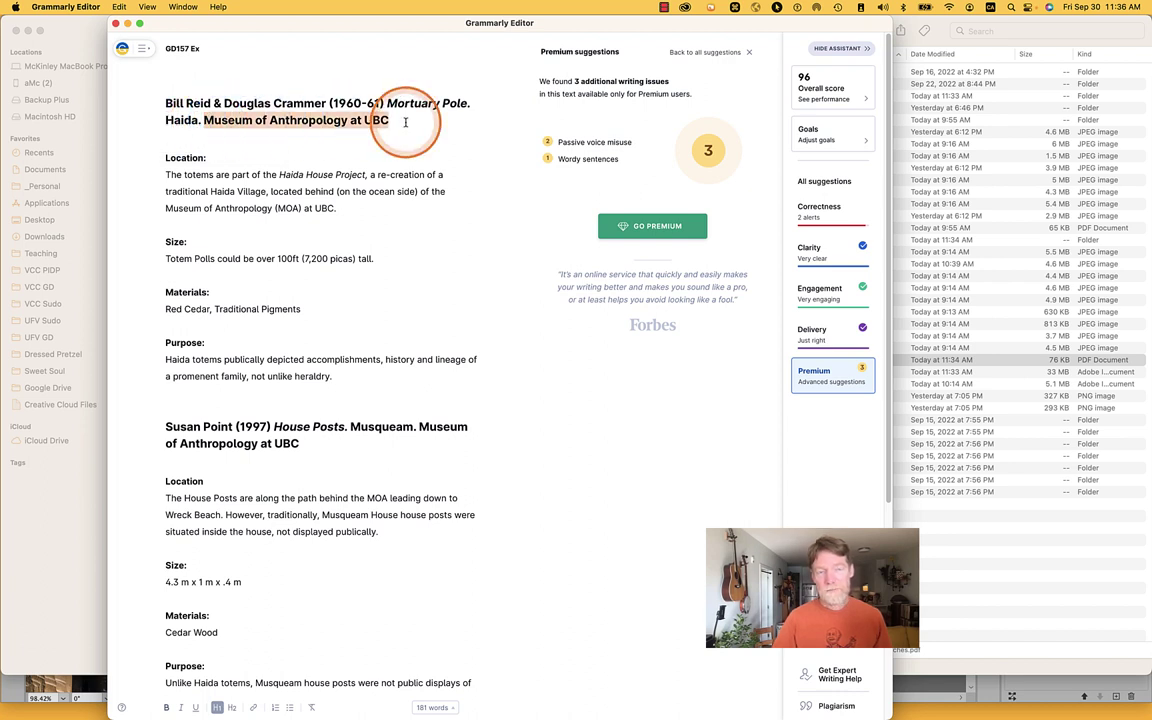
click(170, 100)
click(386, 103)
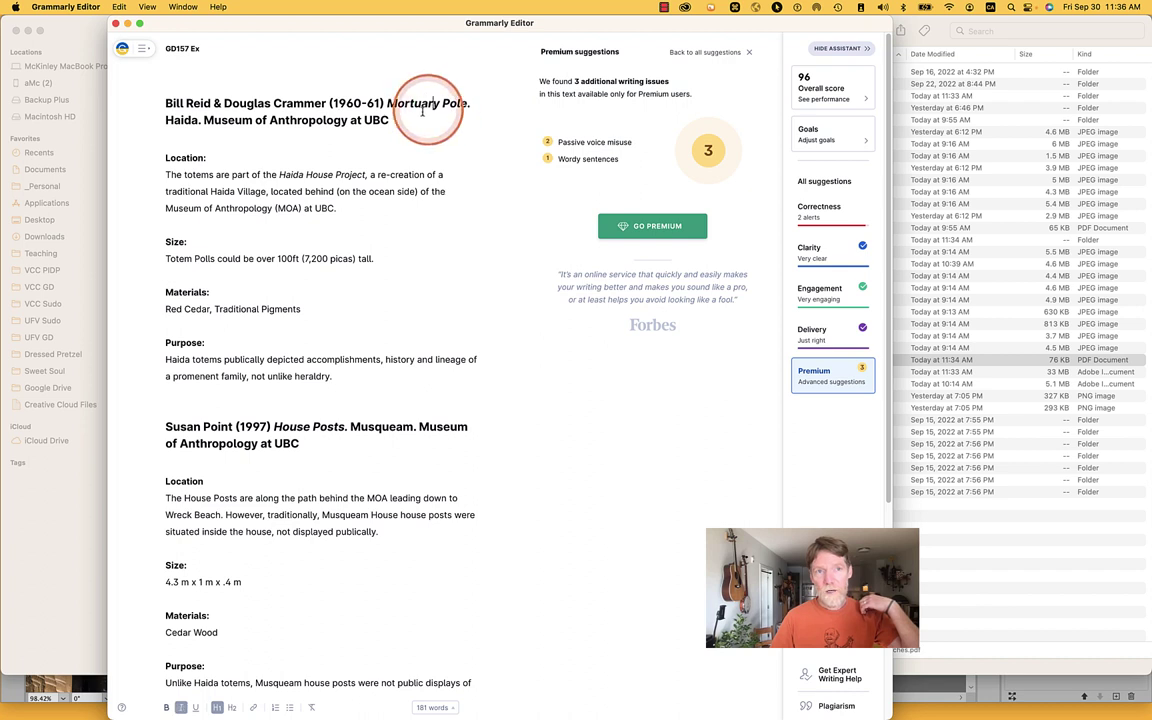
click(284, 121)
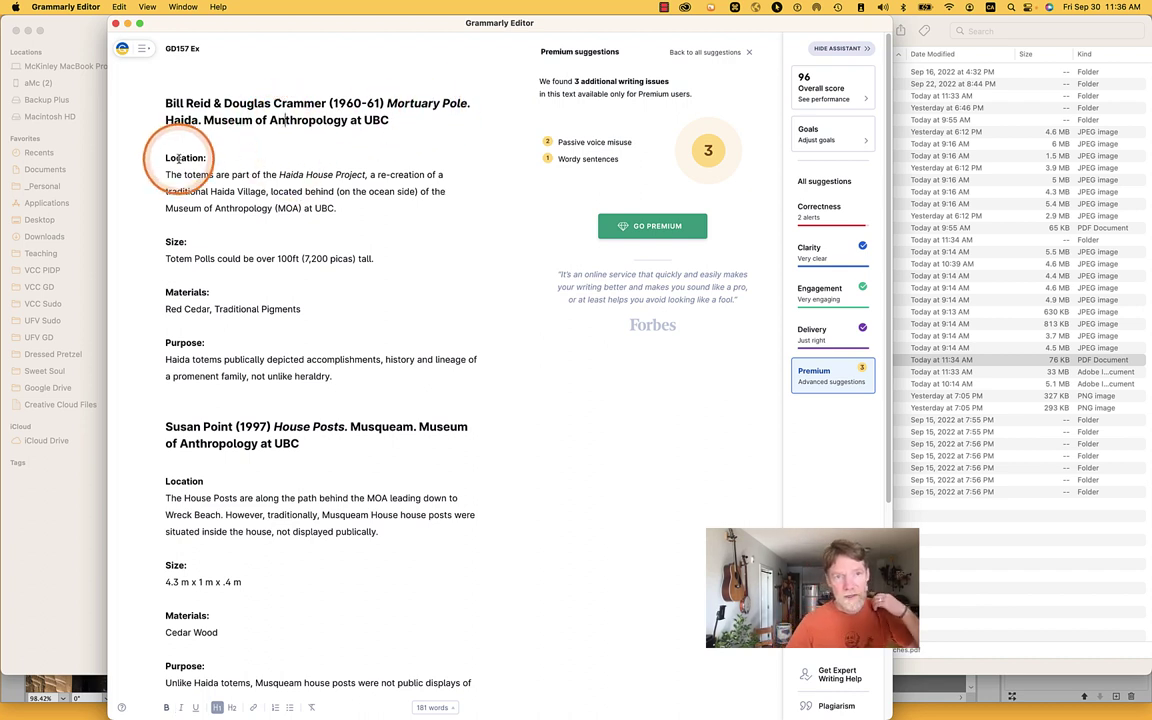
Step: Read the Location and Materials text in the Mortuary Pole section
drag(166, 175, 393, 215)
scroll(395, 215, down, 1)
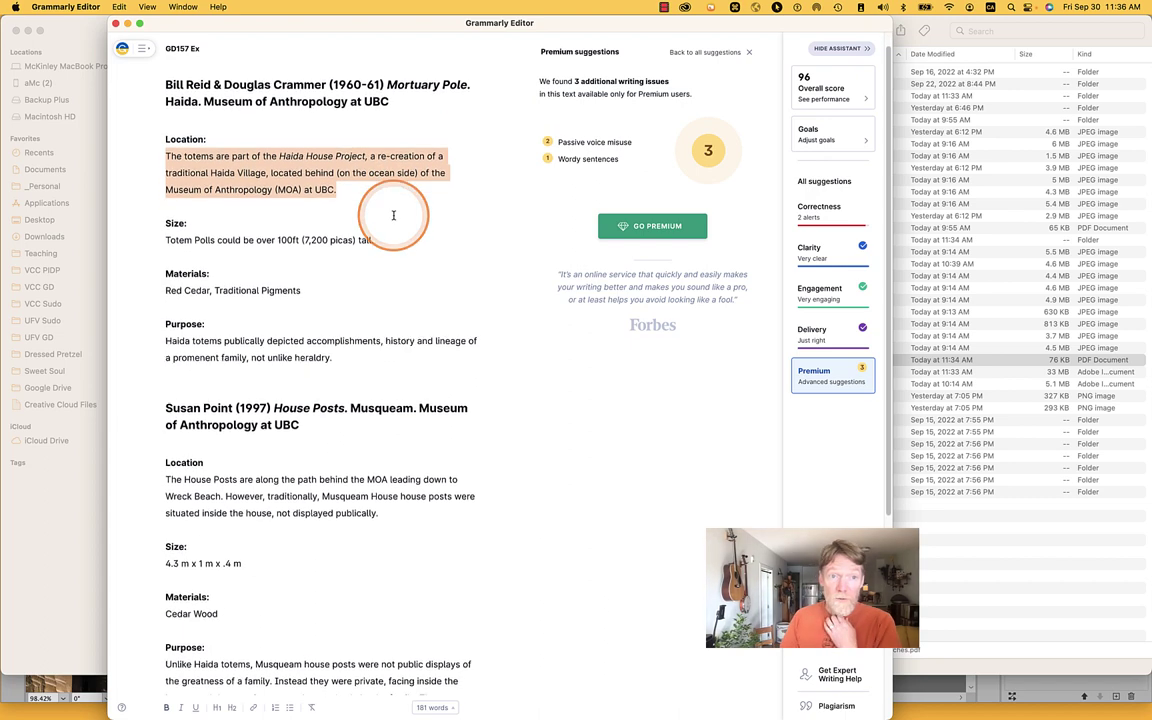
scroll(253, 284, down, 3)
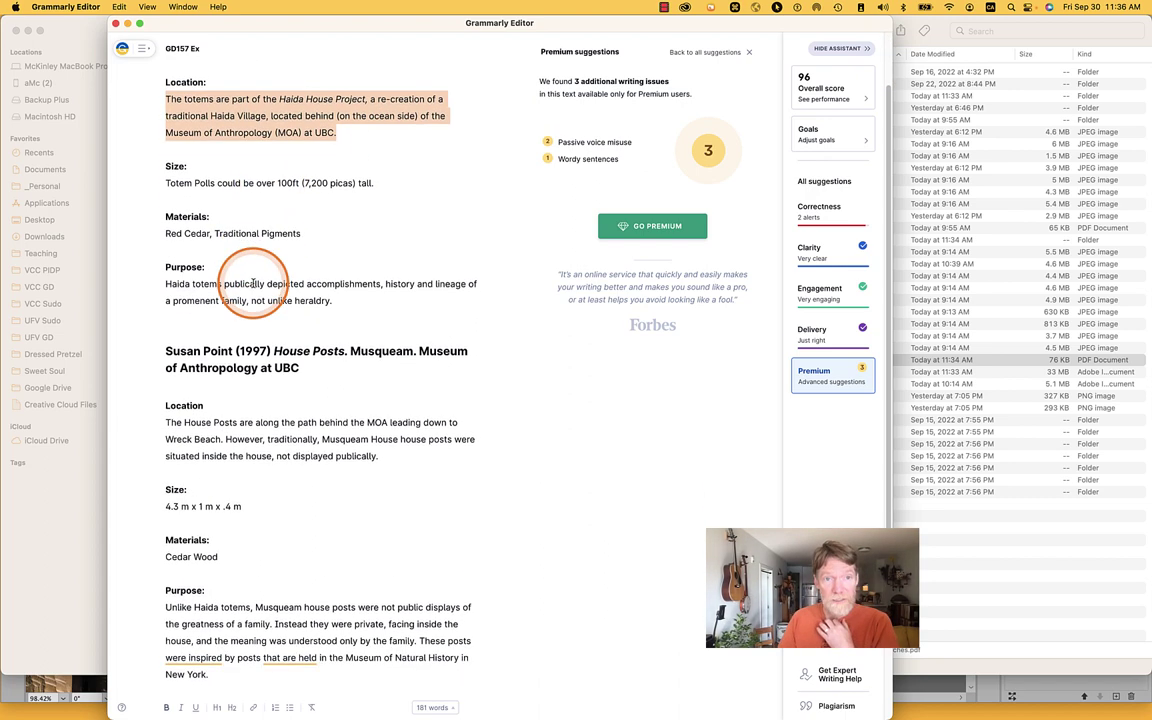
drag(158, 228, 302, 229)
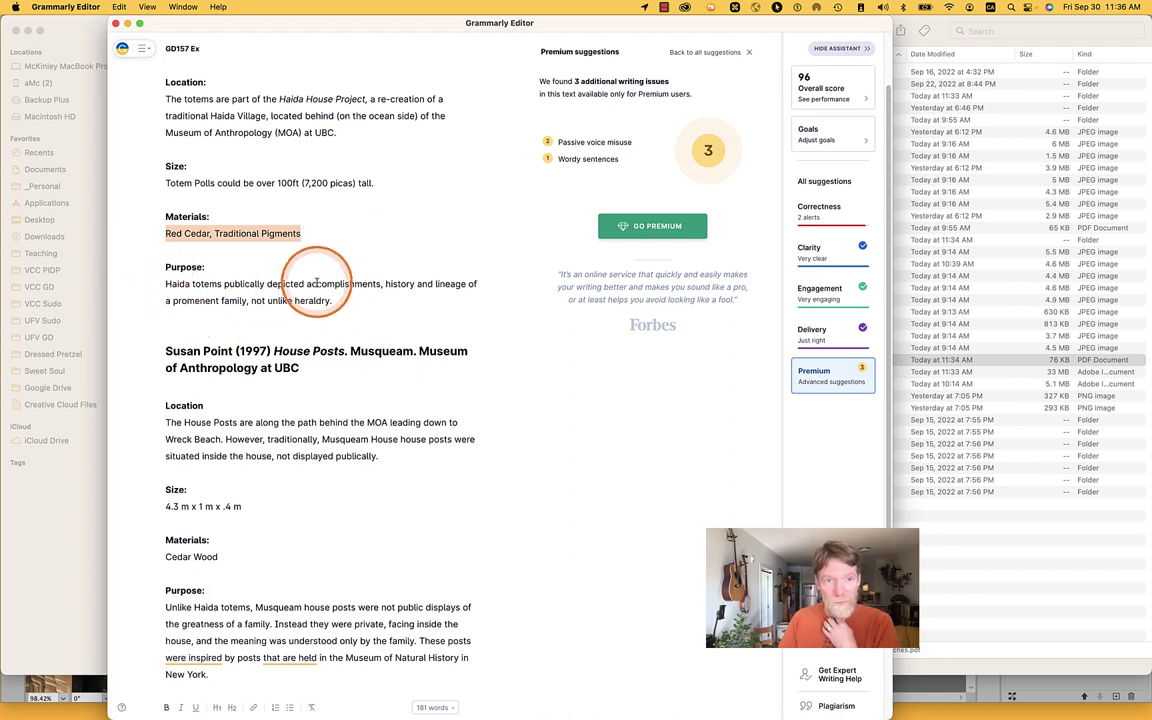
Step: Examine the Susan Point heading for its artist, date, italic title, nation and museum
scroll(305, 270, down, 10)
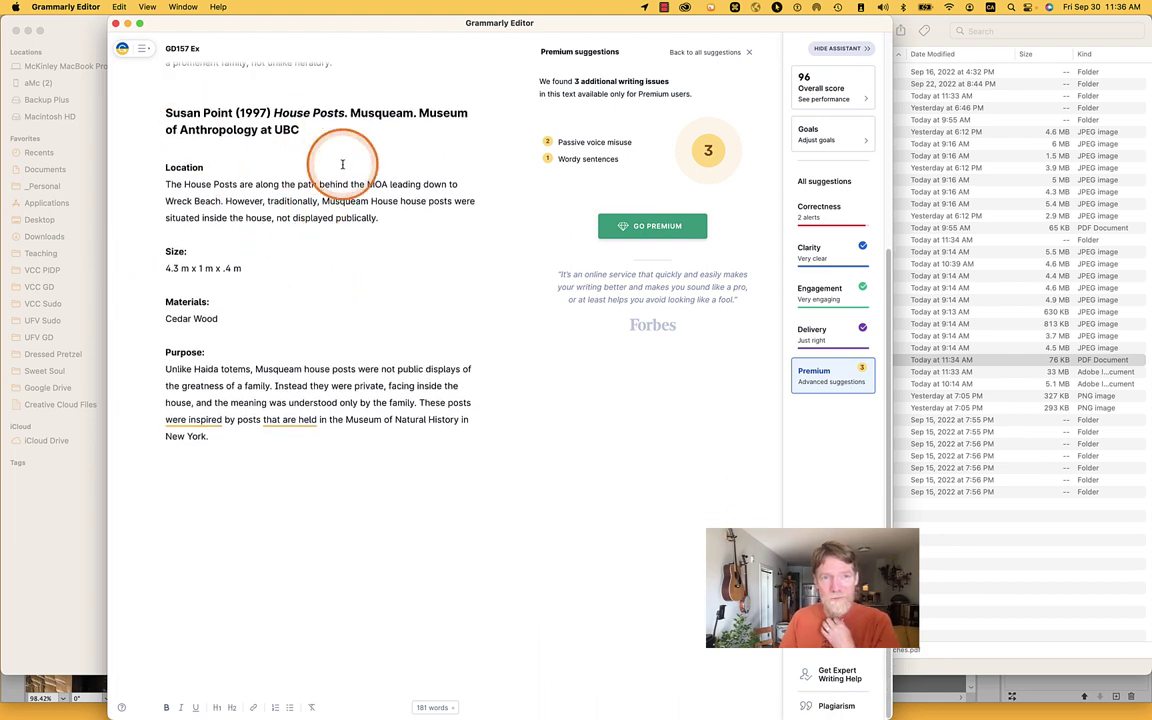
drag(158, 112, 232, 112)
double_click(253, 112)
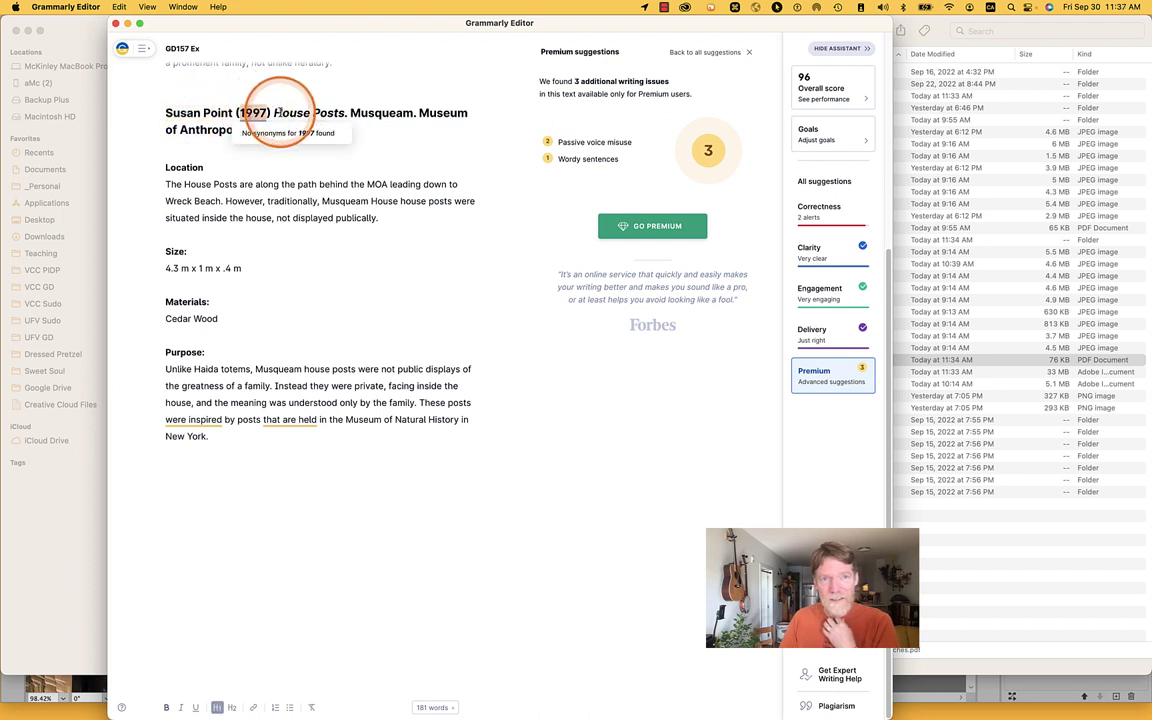
double_click(327, 112)
double_click(376, 112)
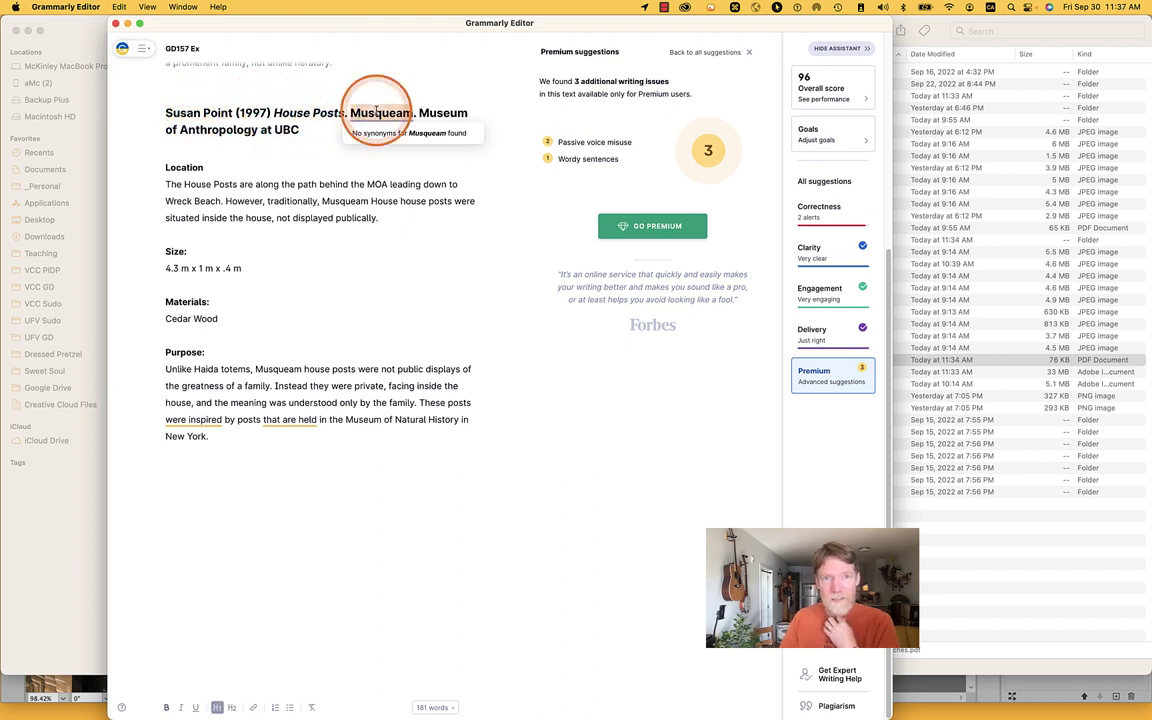
drag(420, 112, 479, 142)
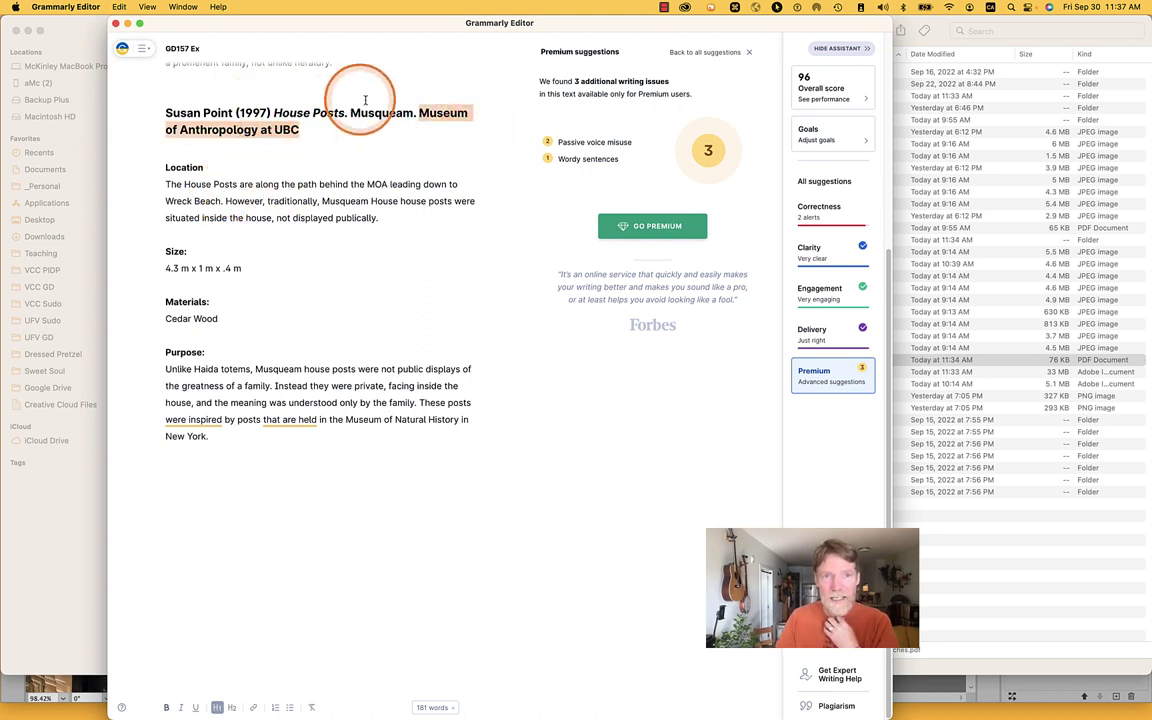
double_click(188, 167)
click(386, 124)
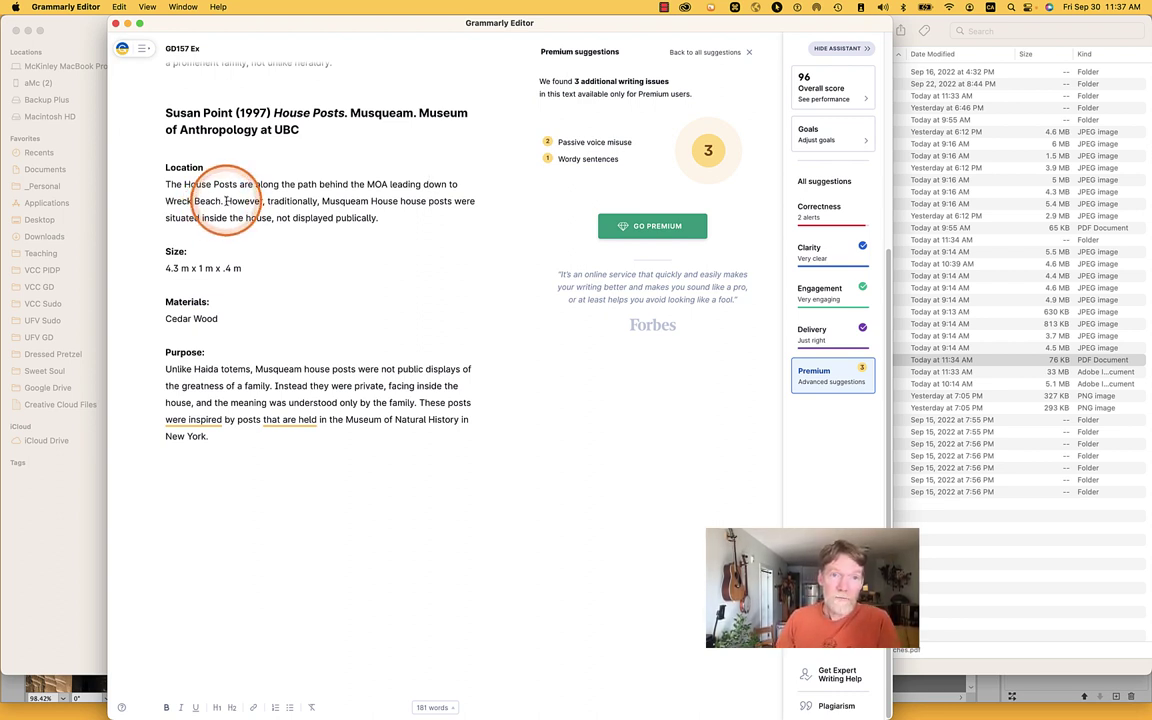
Step: Read the Location, Materials and Purpose text of the House Posts section, and return to the document's beginning
drag(224, 199, 505, 221)
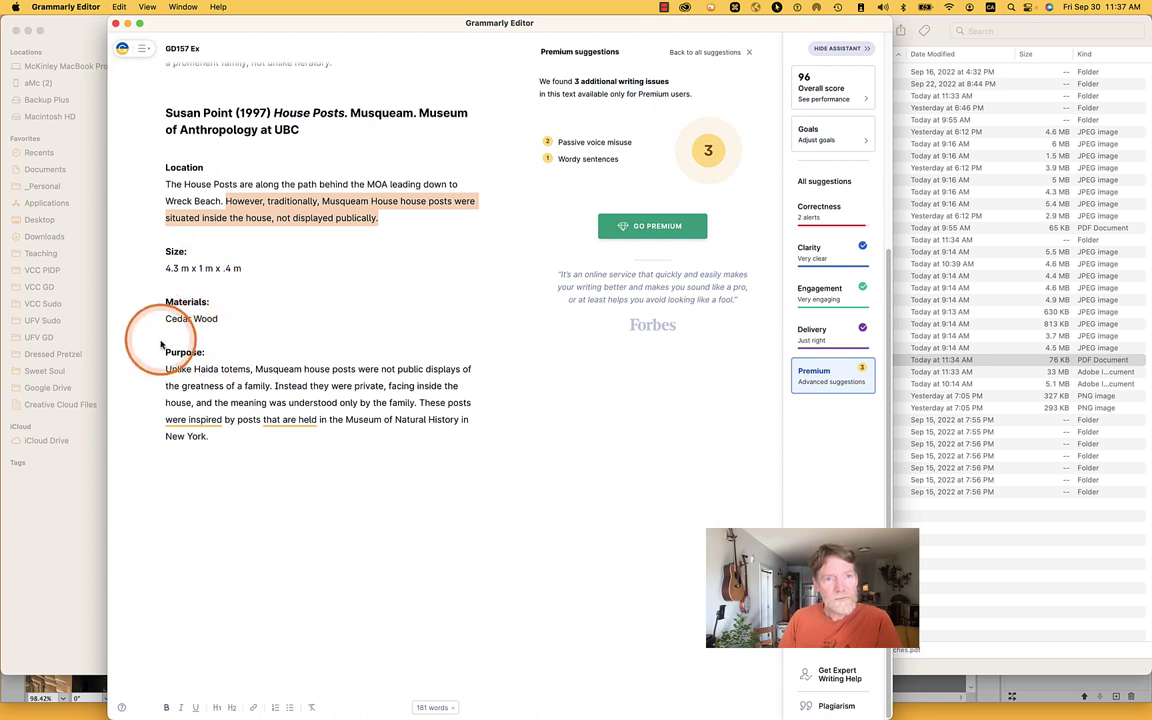
drag(166, 318, 244, 319)
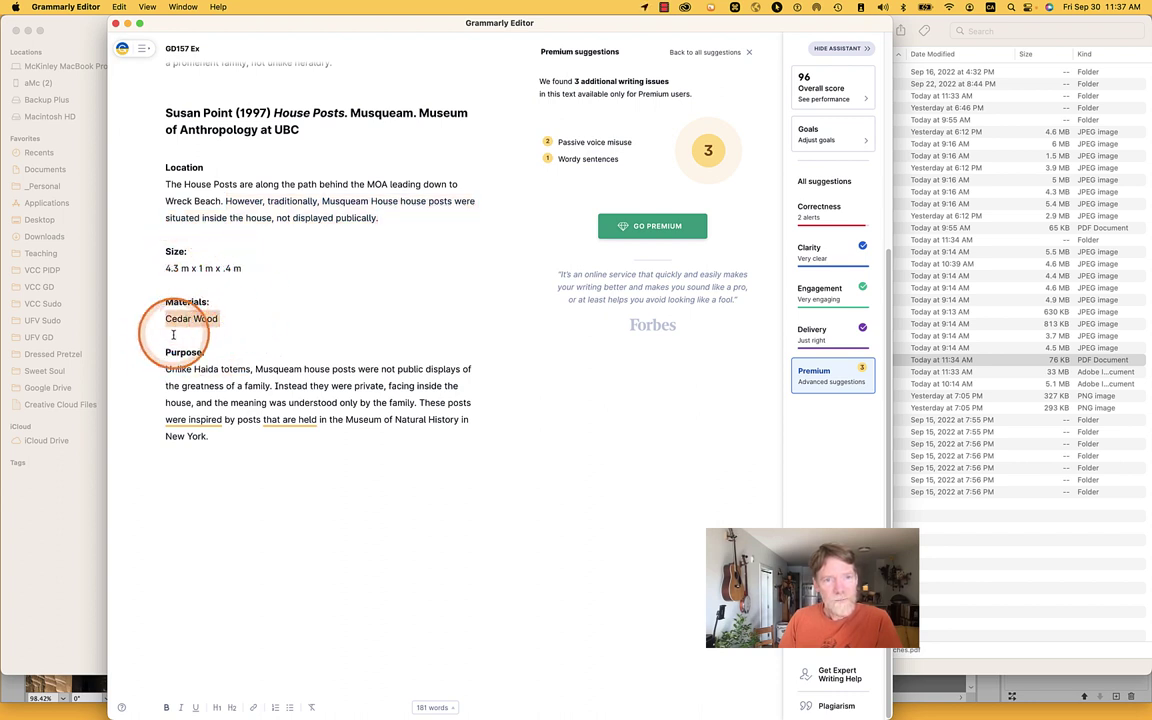
drag(166, 368, 230, 460)
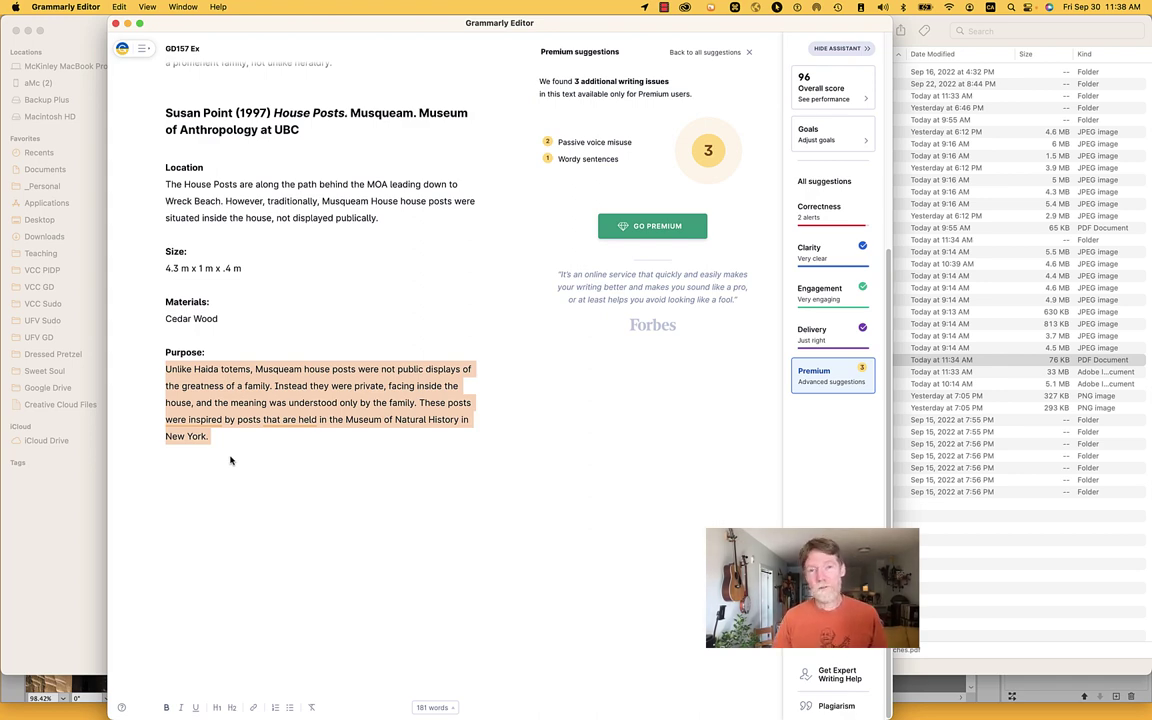
click(280, 202)
scroll(279, 205, up, 5)
Step: Switch to Miro with the 22.3F Course Content board showing the Ex4.2 Mortuary Pole frame
key(super+Tab)
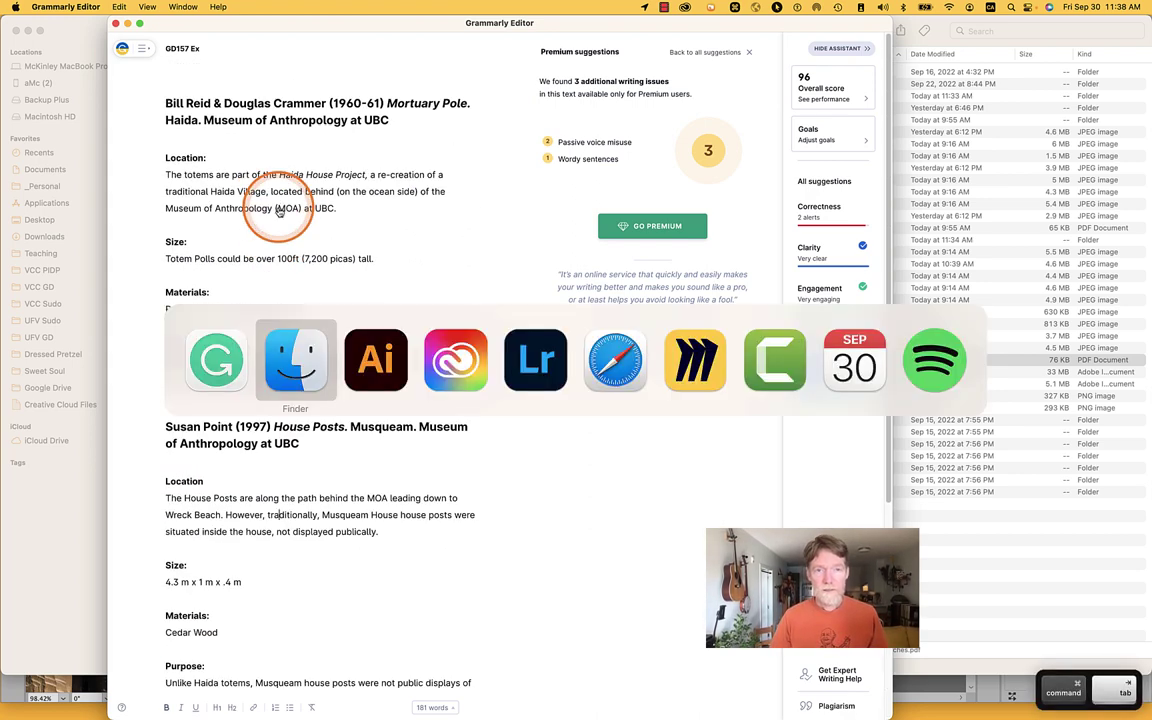
key(super+Tab)
key(super+Tab)
key(super+Tab)
key(super+Tab)
key(super+Tab)
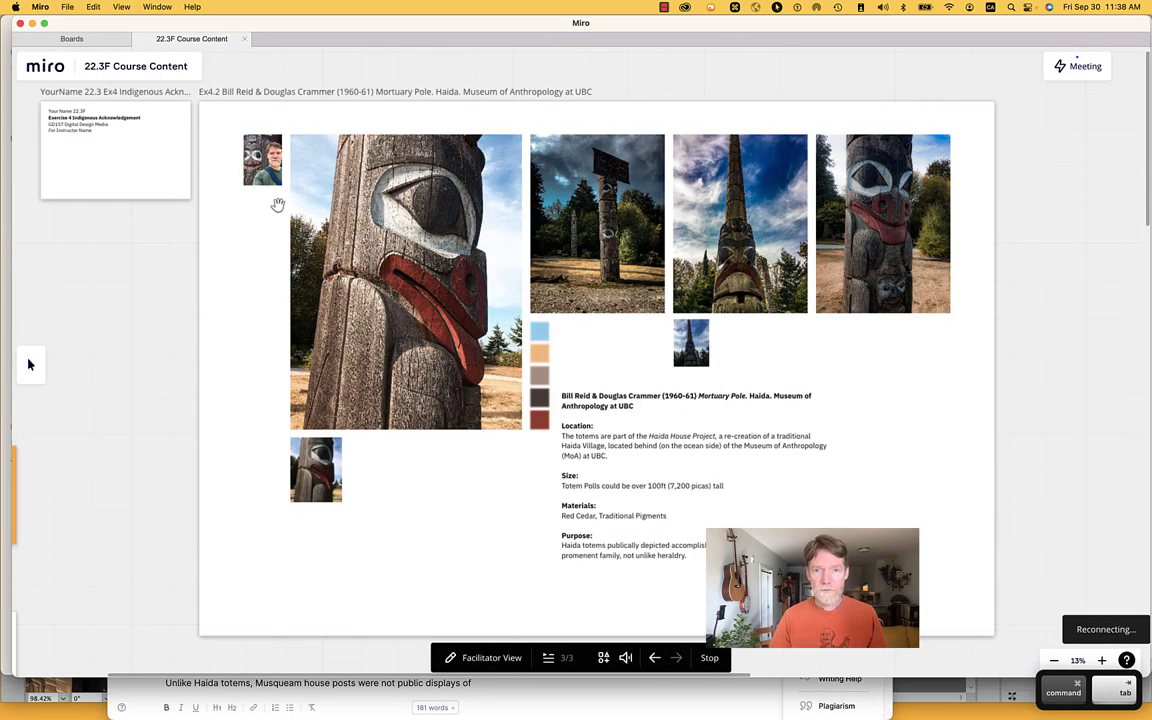
click(176, 403)
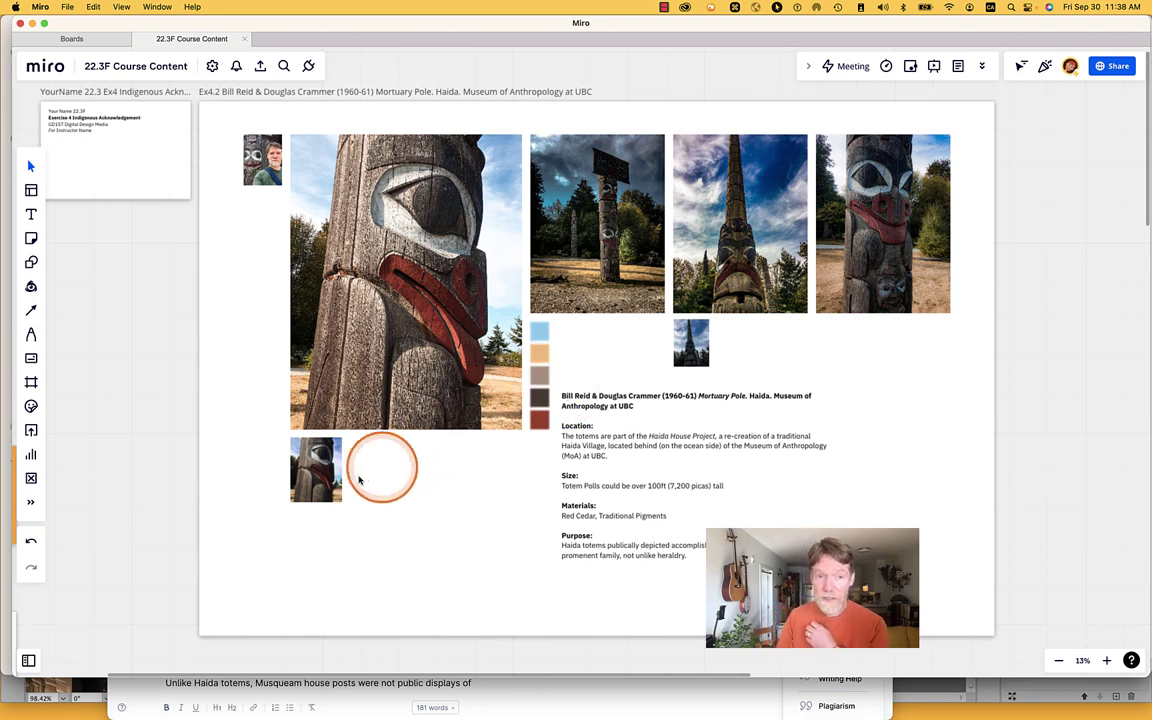
Step: Compare the large close-up photo of the pole with its small original below it in the Mortuary Pole frame
click(379, 353)
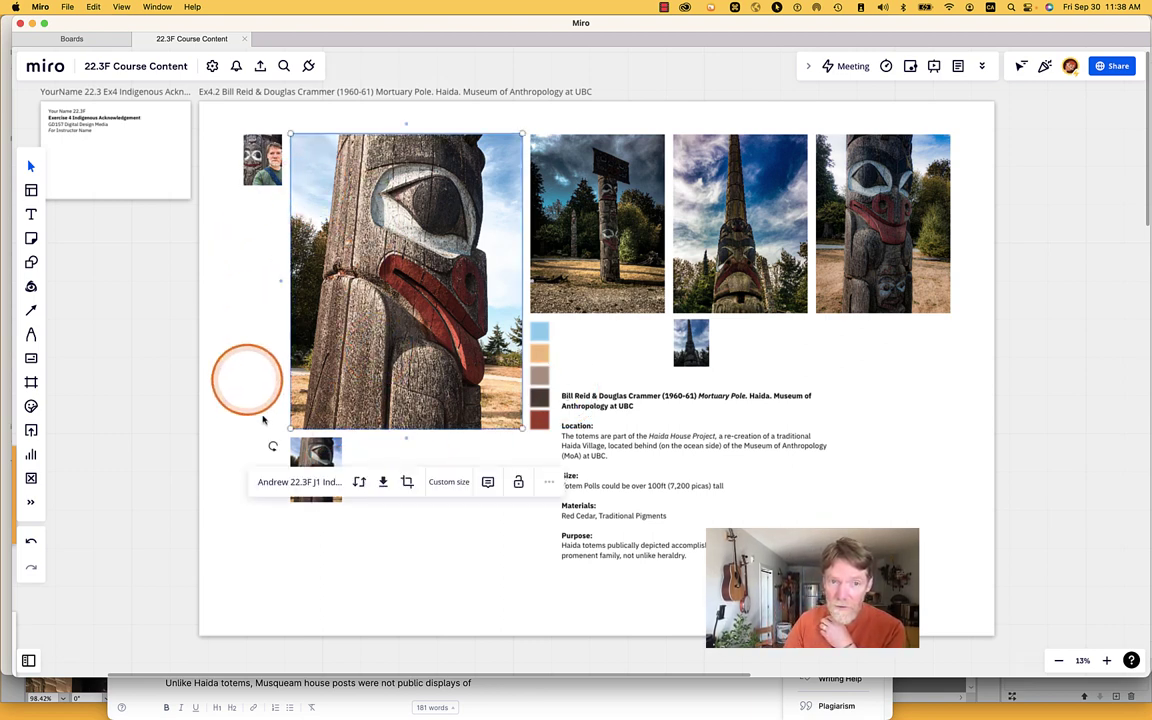
click(231, 313)
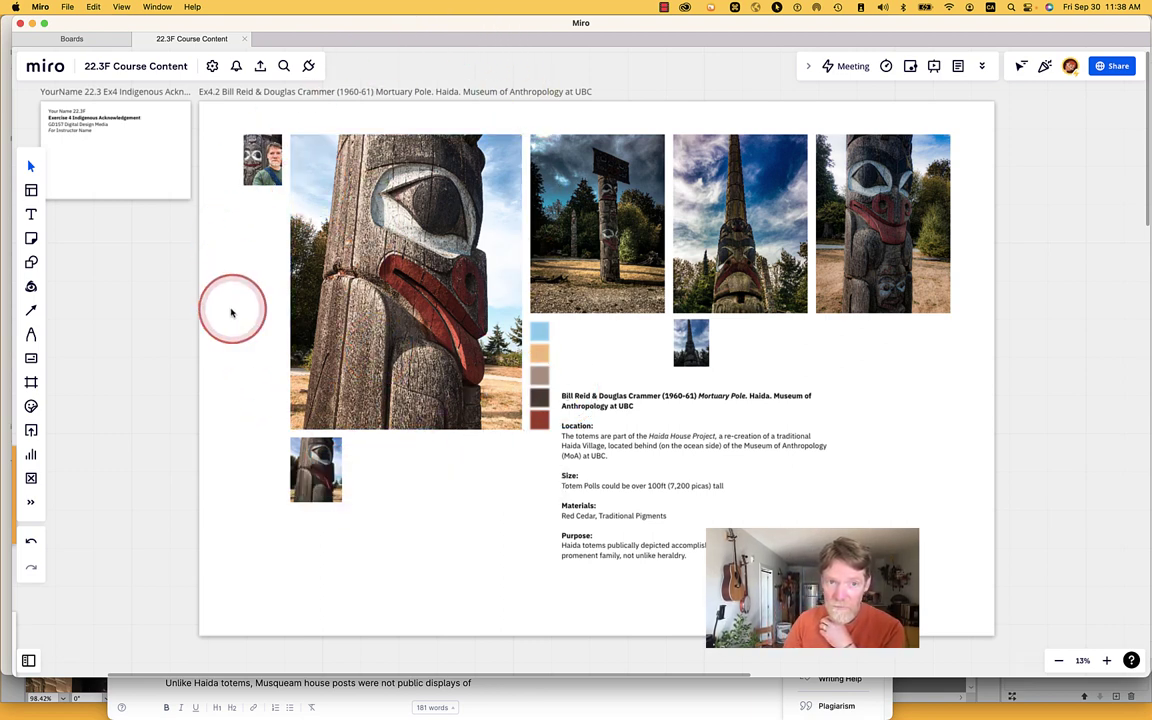
click(313, 467)
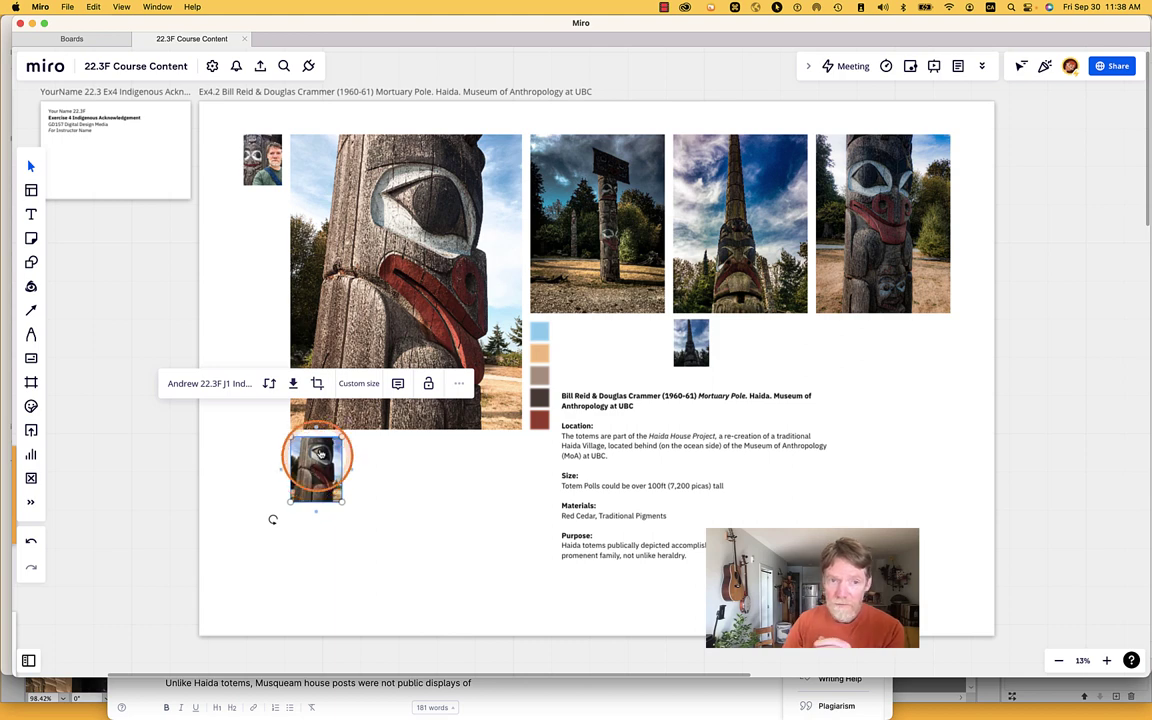
click(367, 300)
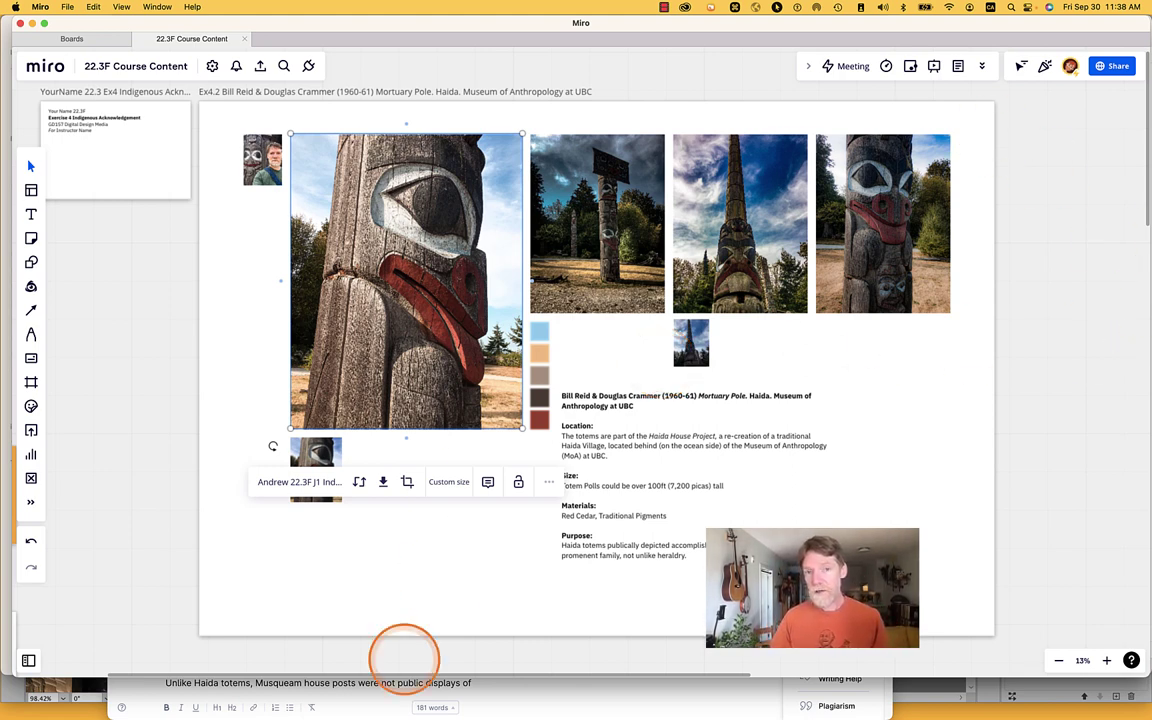
Step: Compare the upward view of the pole, third in the photo row, with the small original image below it
click(693, 350)
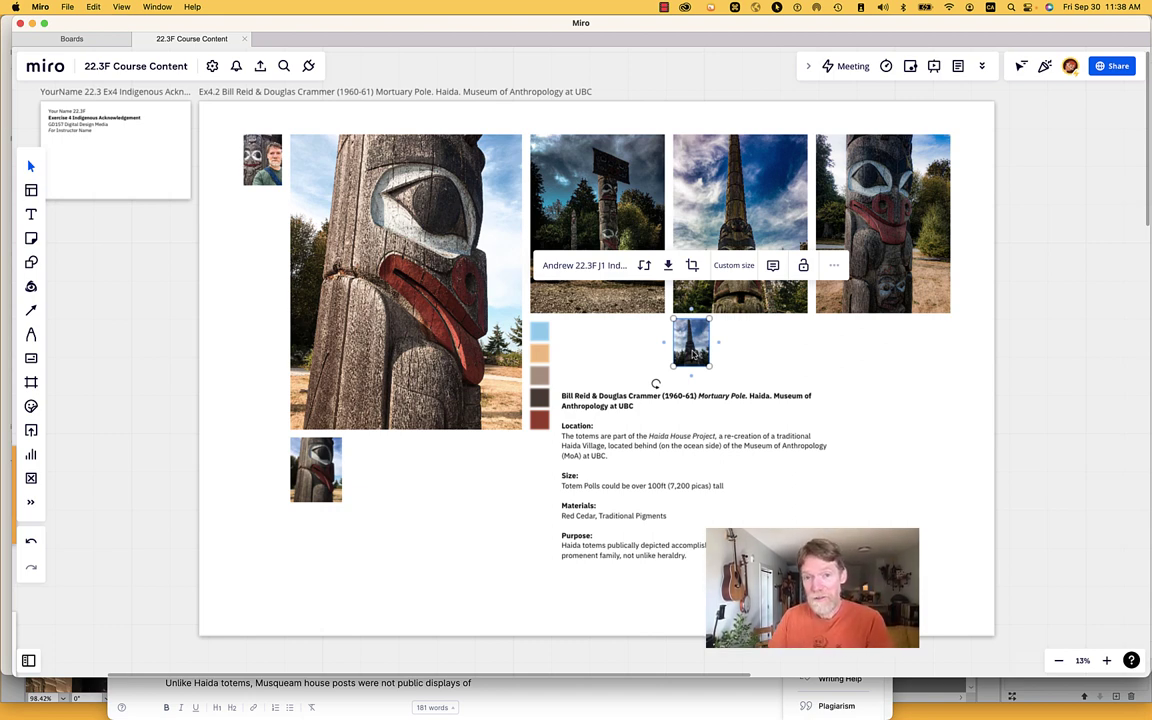
click(700, 188)
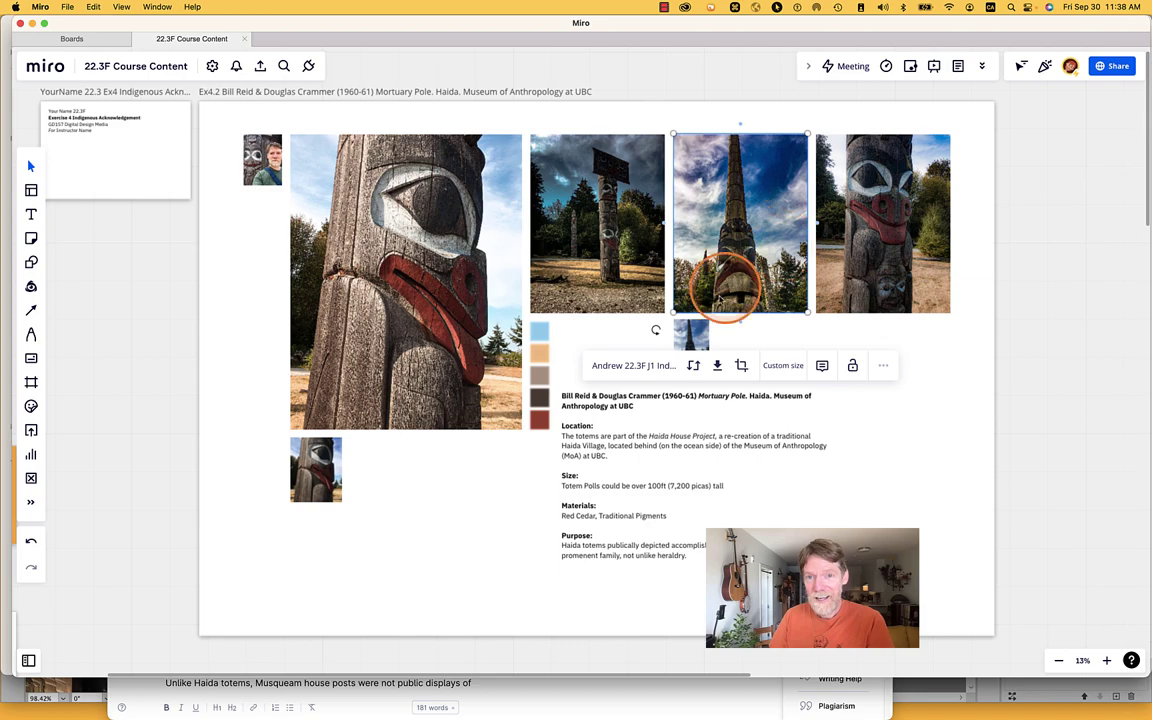
scroll(734, 287, up, 10)
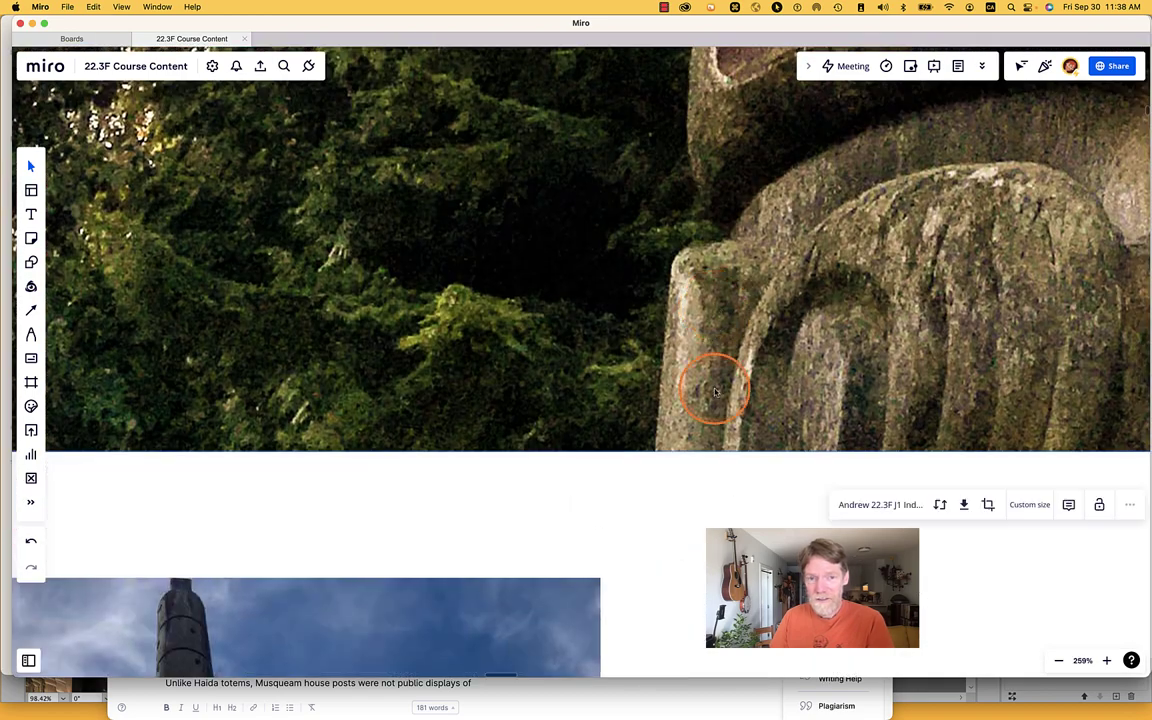
scroll(714, 390, down, 5)
click(571, 586)
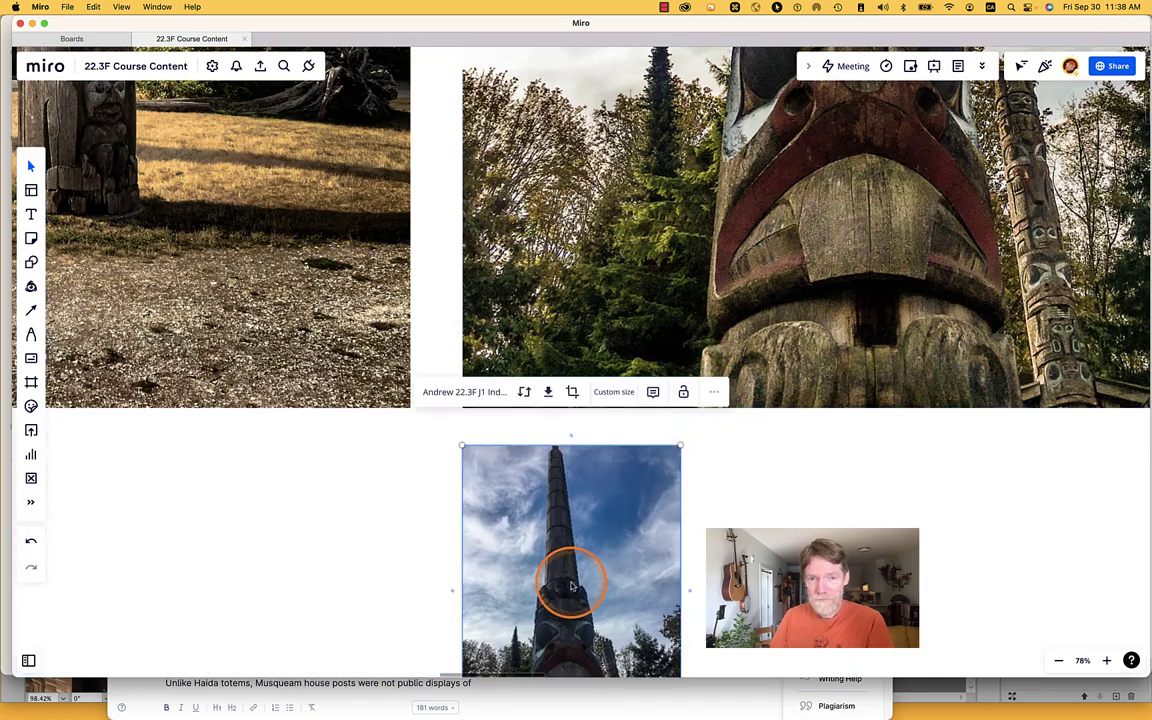
scroll(571, 586, down, 4)
drag(571, 586, 571, 594)
shift+click(670, 530)
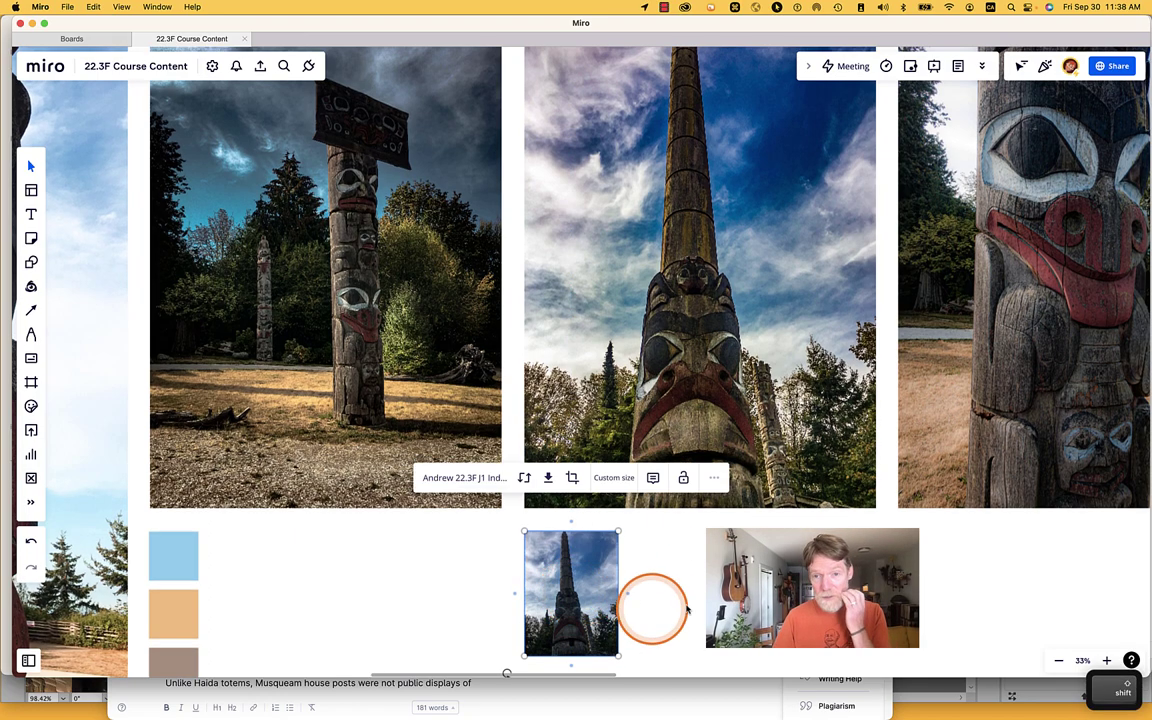
scroll(858, 623, down, 3)
scroll(800, 600, down, 3)
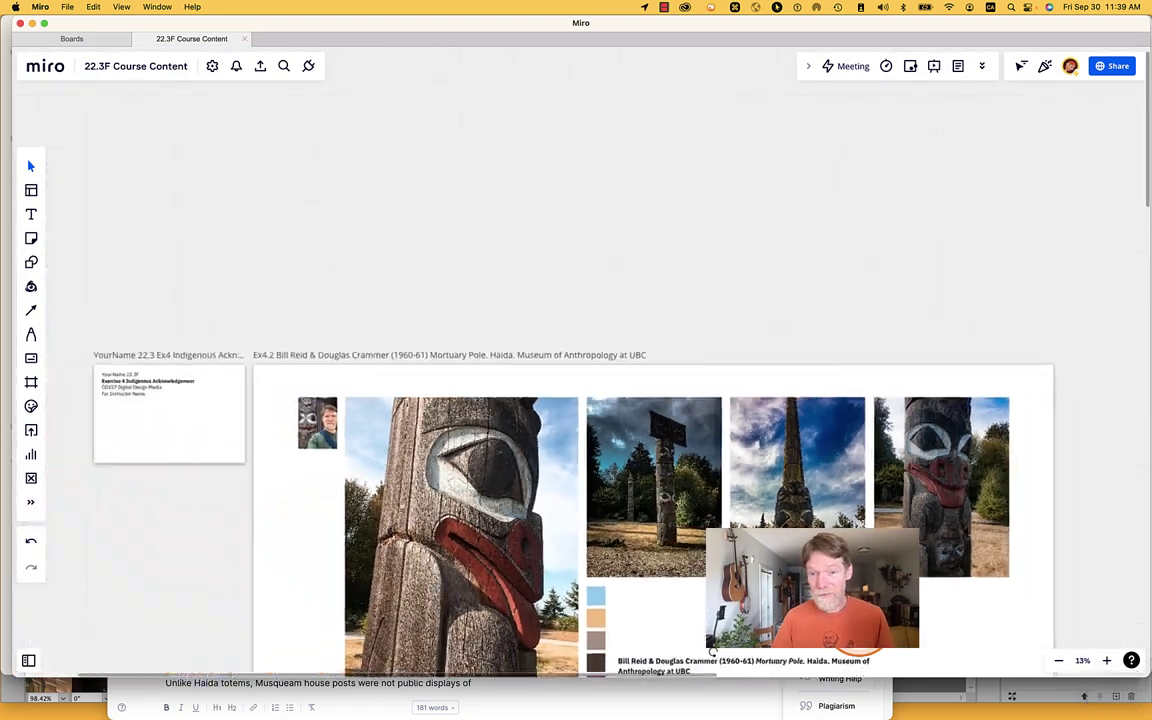
Step: Examine the Colour Samples.pdf swatches beside the large pole photo, and return to the whole Mortuary Pole frame
key(space)
drag(874, 393, 735, 265)
click(550, 440)
scroll(550, 441, up, 5)
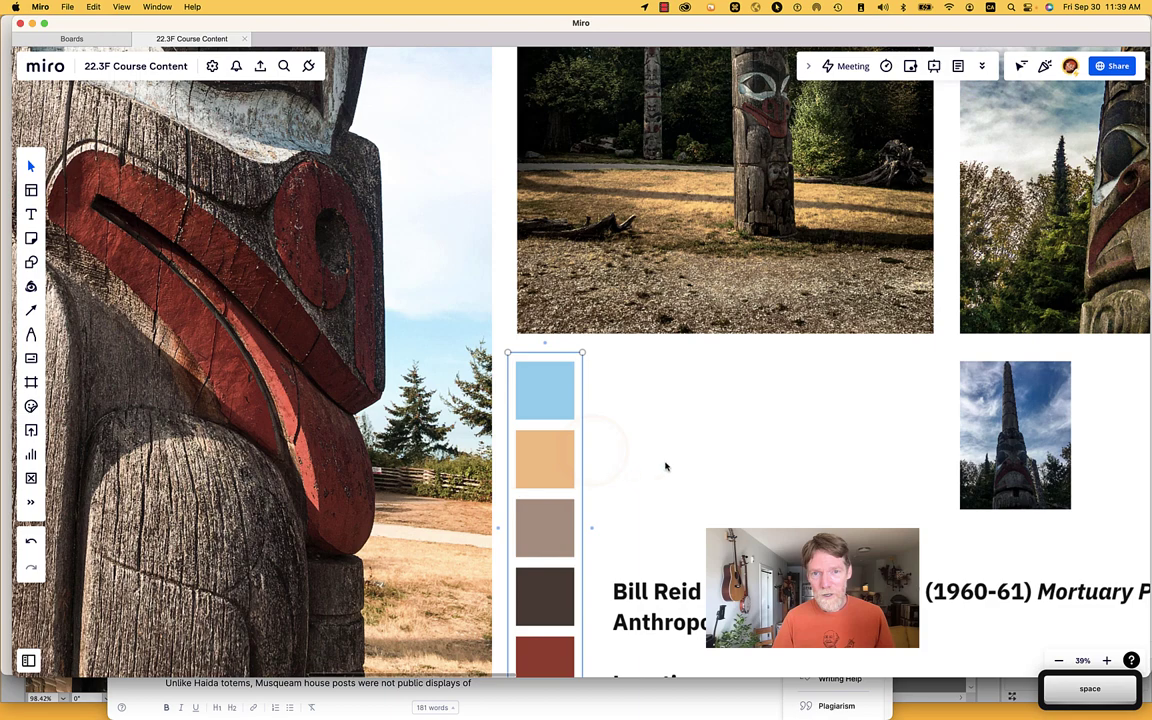
scroll(665, 466, down, 5)
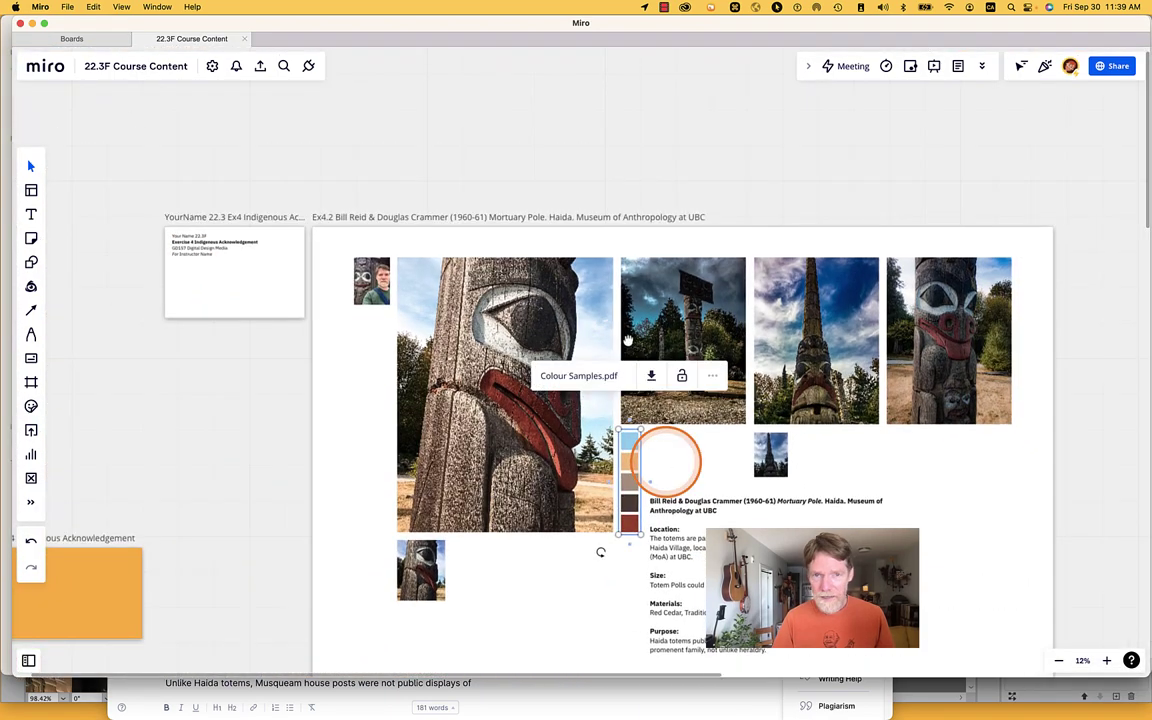
drag(665, 462, 616, 340)
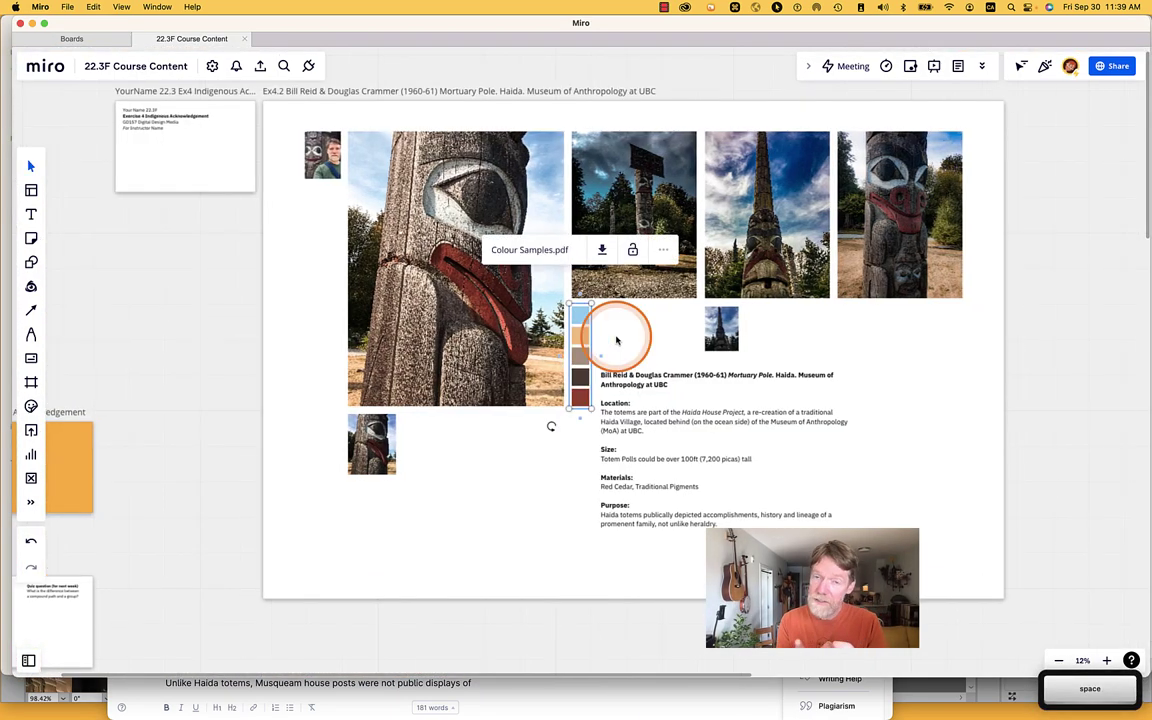
Step: Review the placement of the large pole photo and the small selfie beside it
click(500, 210)
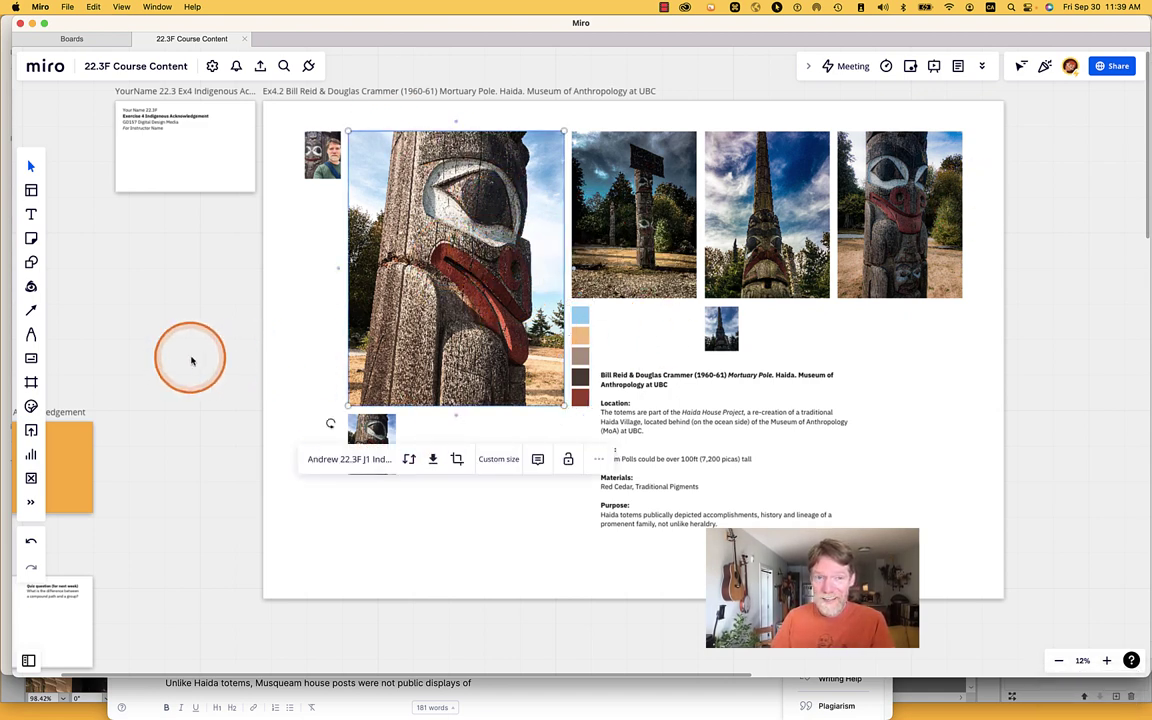
click(180, 325)
click(318, 155)
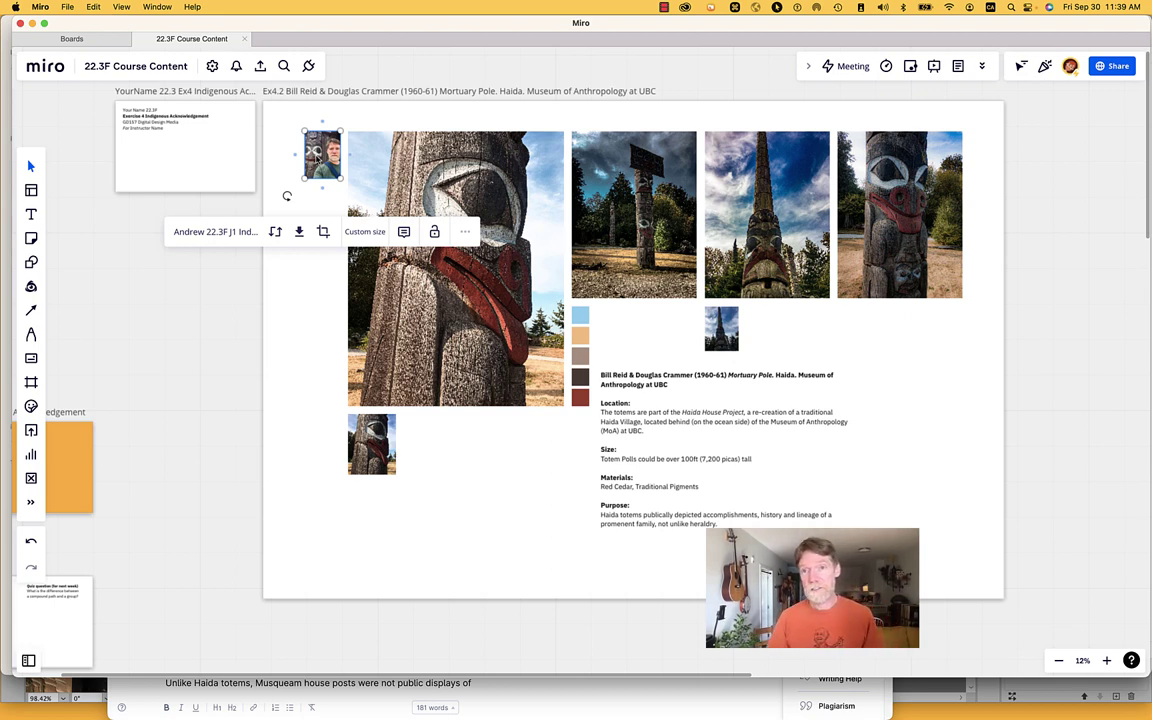
Step: Check the naming and relative size of the Exercise 4 title frame and the Ex4.2 Mortuary Pole frame
click(360, 91)
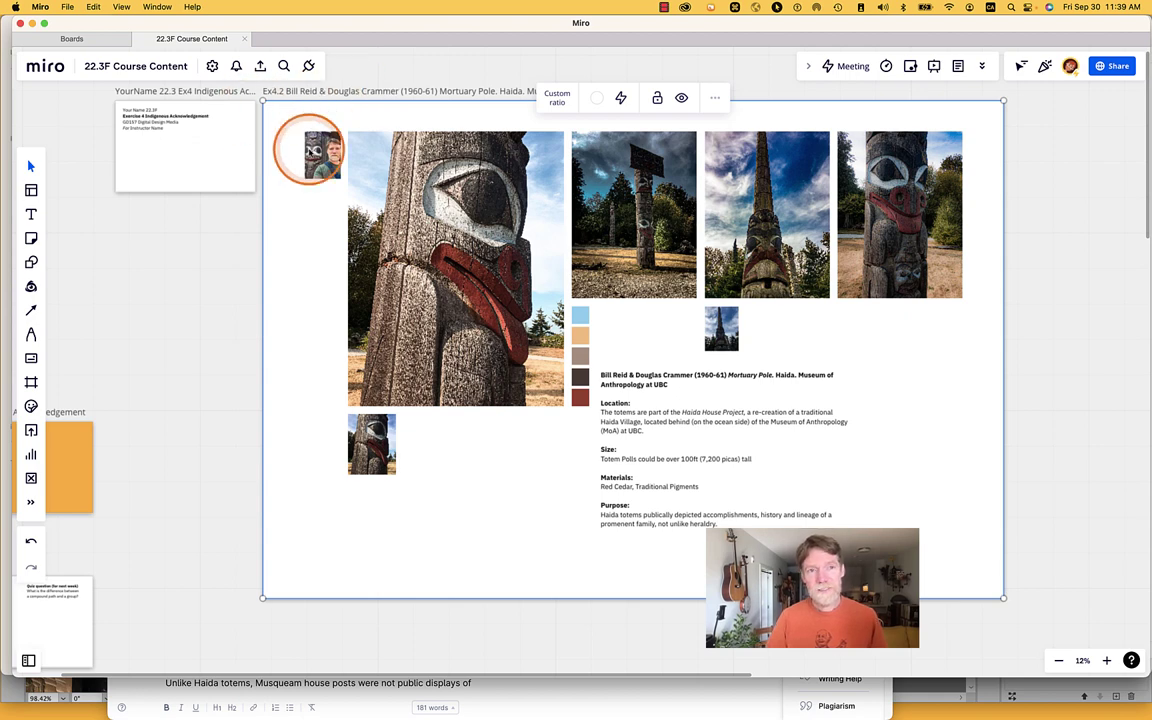
scroll(308, 150, down, 5)
click(253, 127)
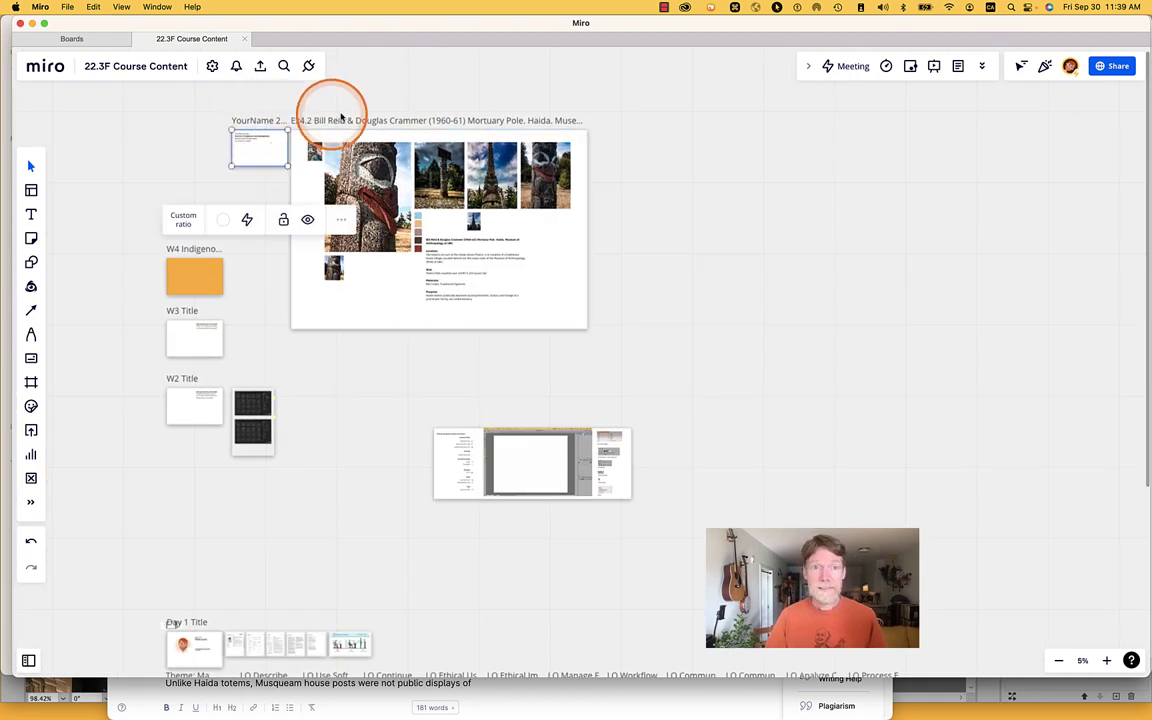
click(340, 120)
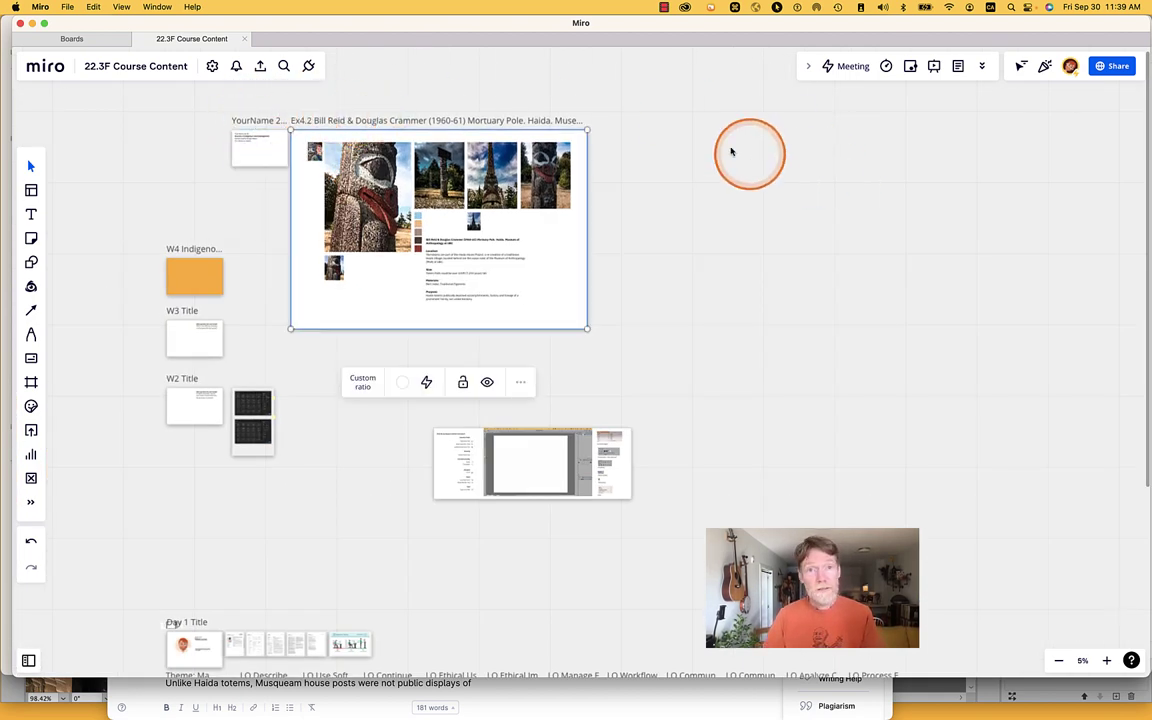
click(814, 287)
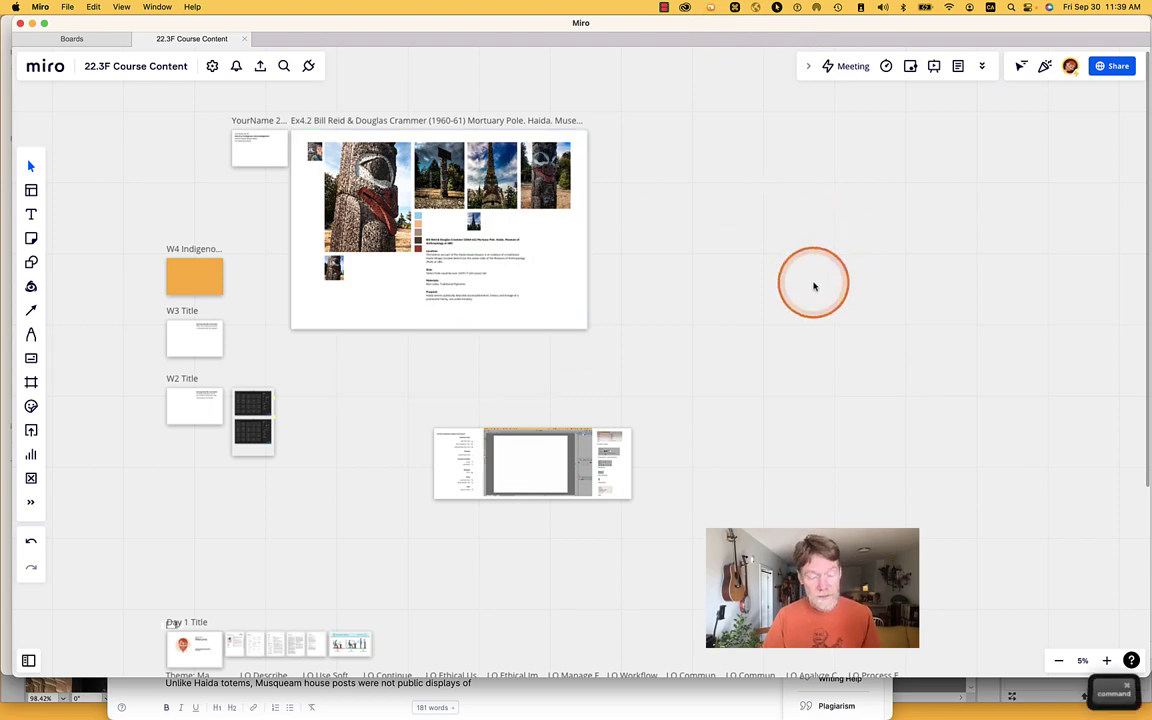
Step: Switch to Finder and select all JPEGs and Colour Swatches.pdf in the Susan Point 1997 Musqueam House Posts. MOA folder
key(super+Tab)
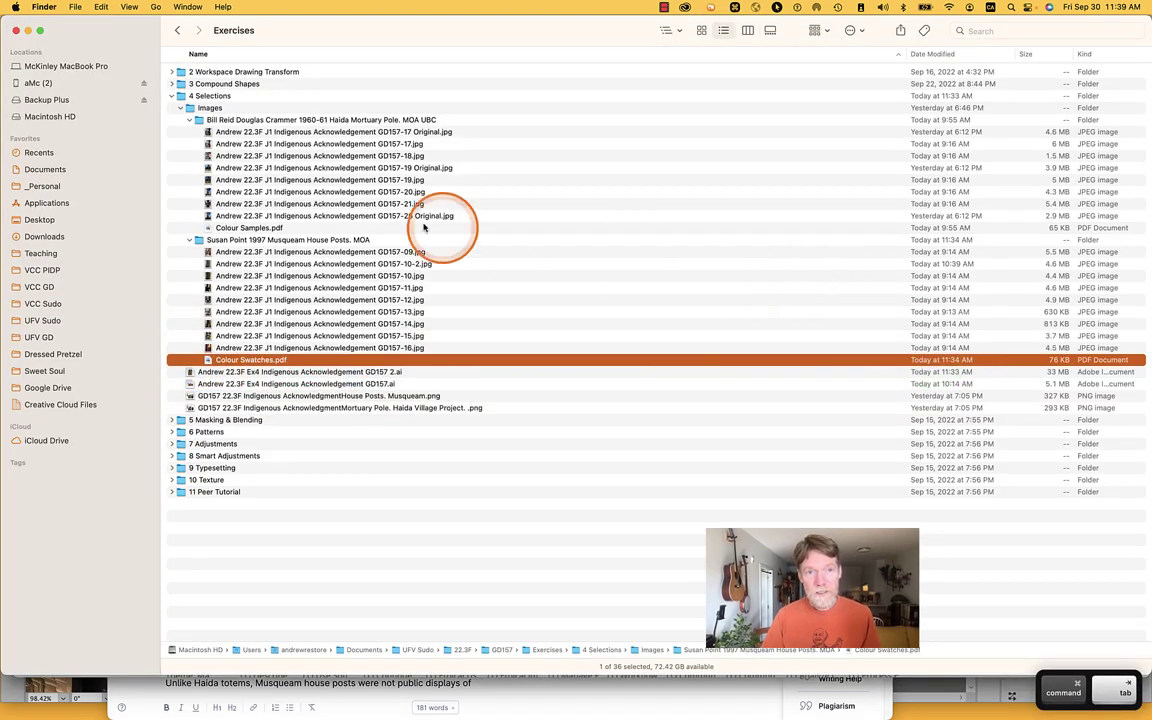
shift+click(283, 252)
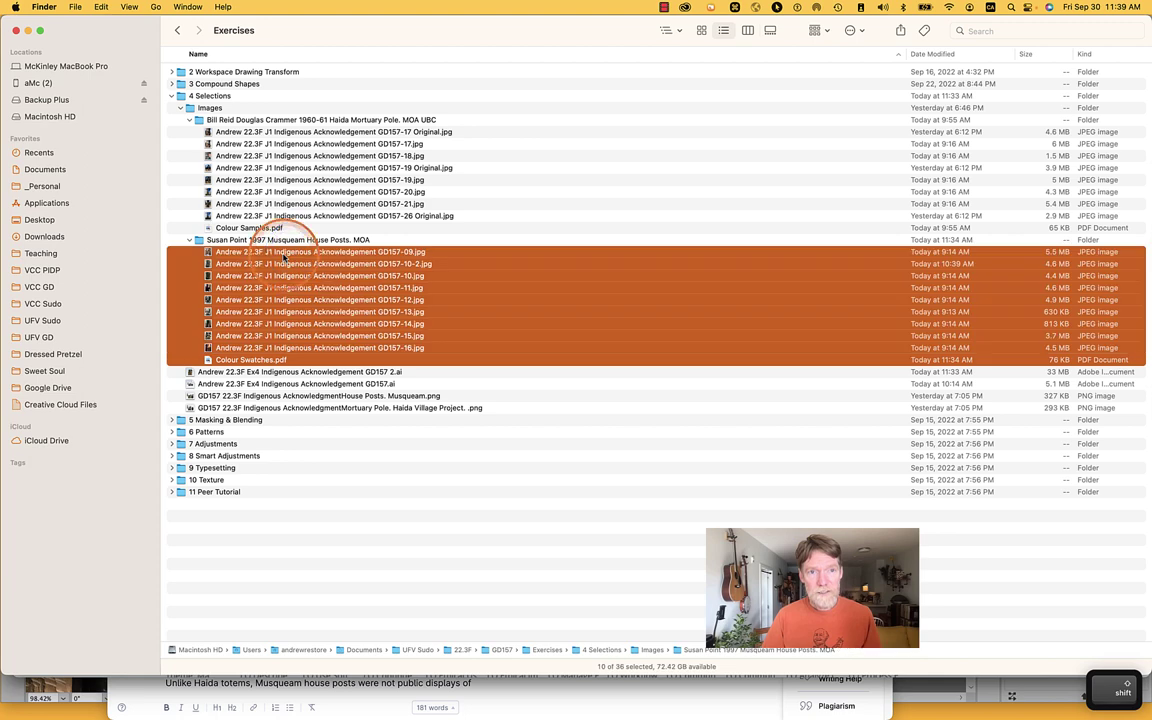
Step: Arrange the Finder and Miro windows so that the selected files sit beside an empty area of the board
drag(545, 30, 20, 45)
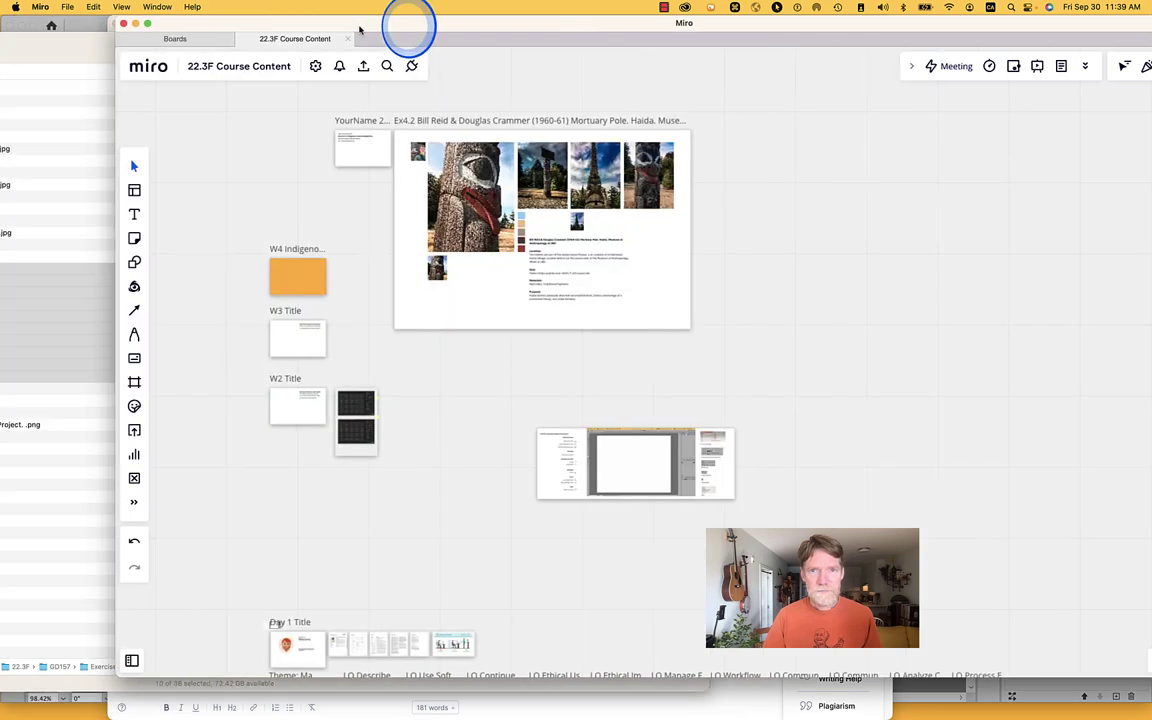
drag(403, 26, 599, 31)
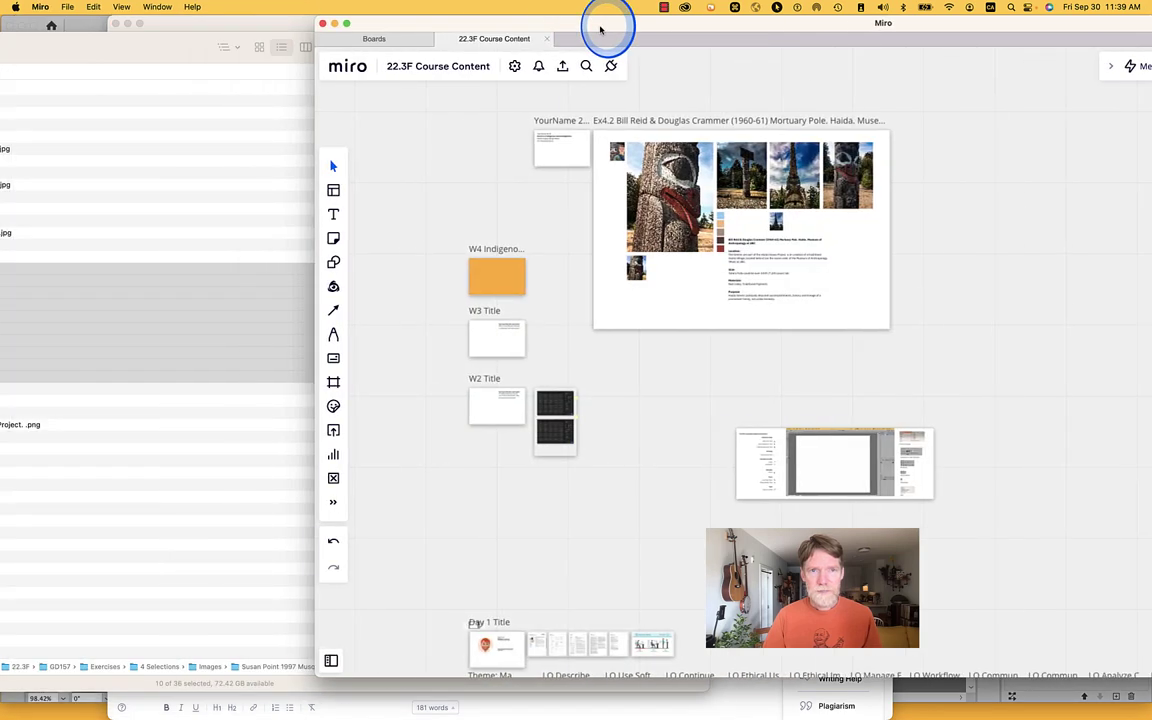
key(super+Tab)
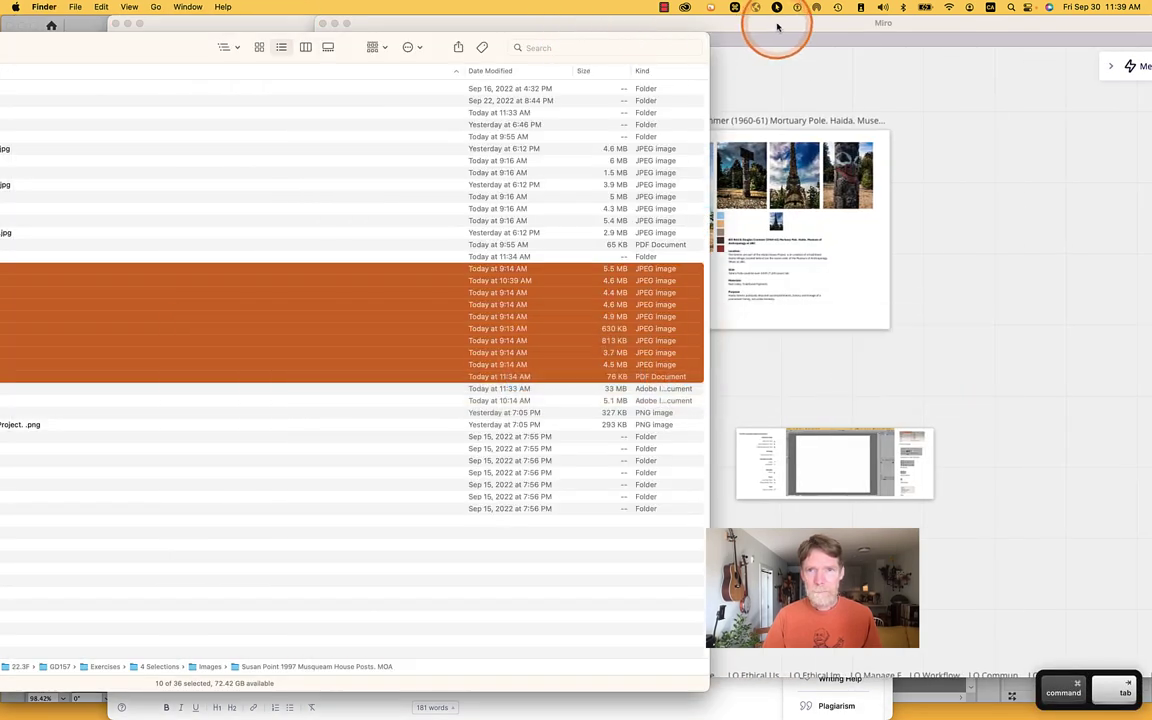
drag(771, 21, 452, 5)
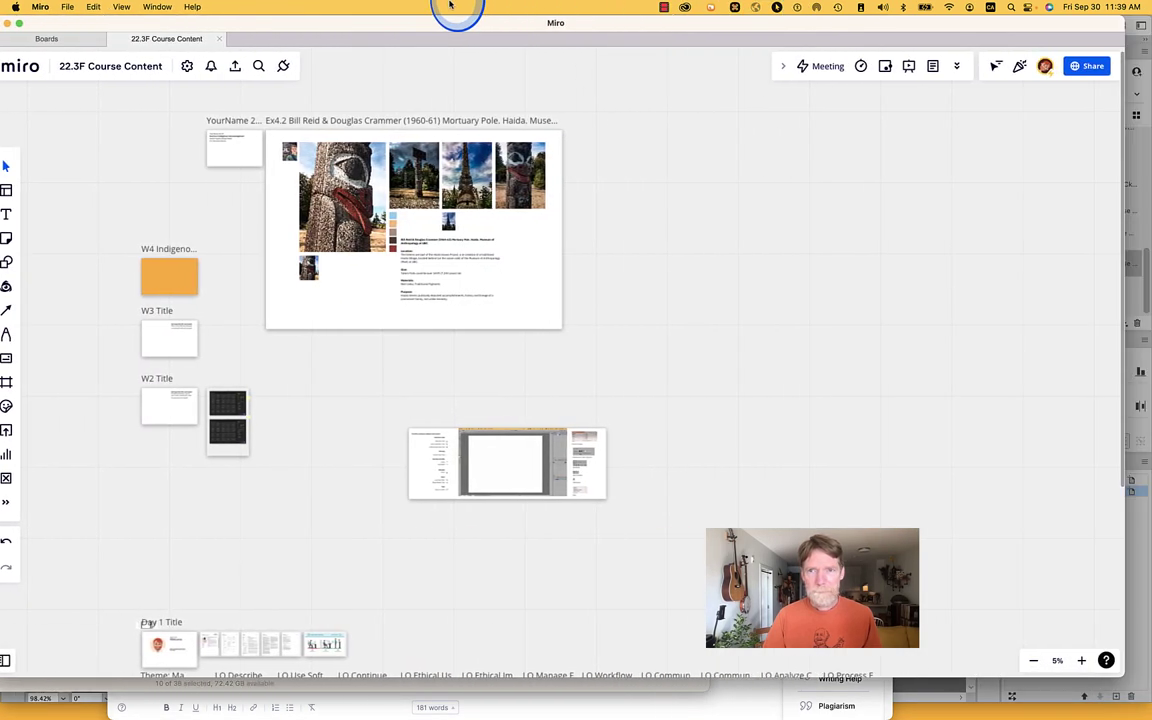
key(super+Tab)
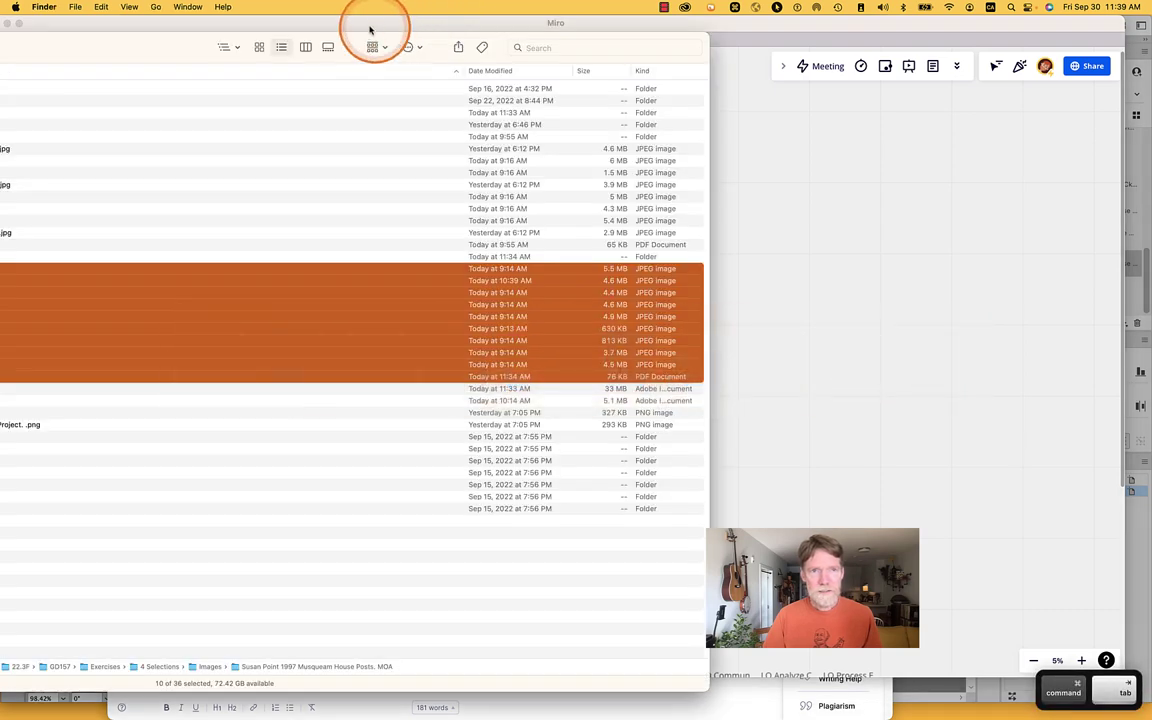
drag(370, 30, 347, 25)
key(super+Tab)
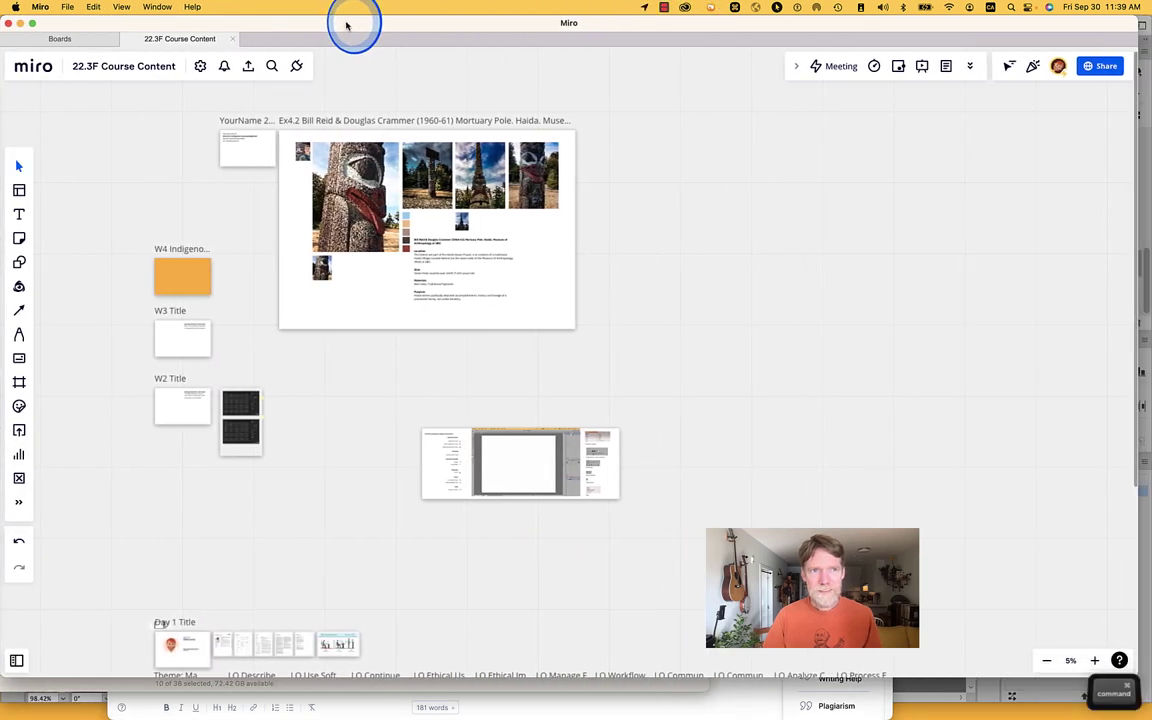
key(super+Tab)
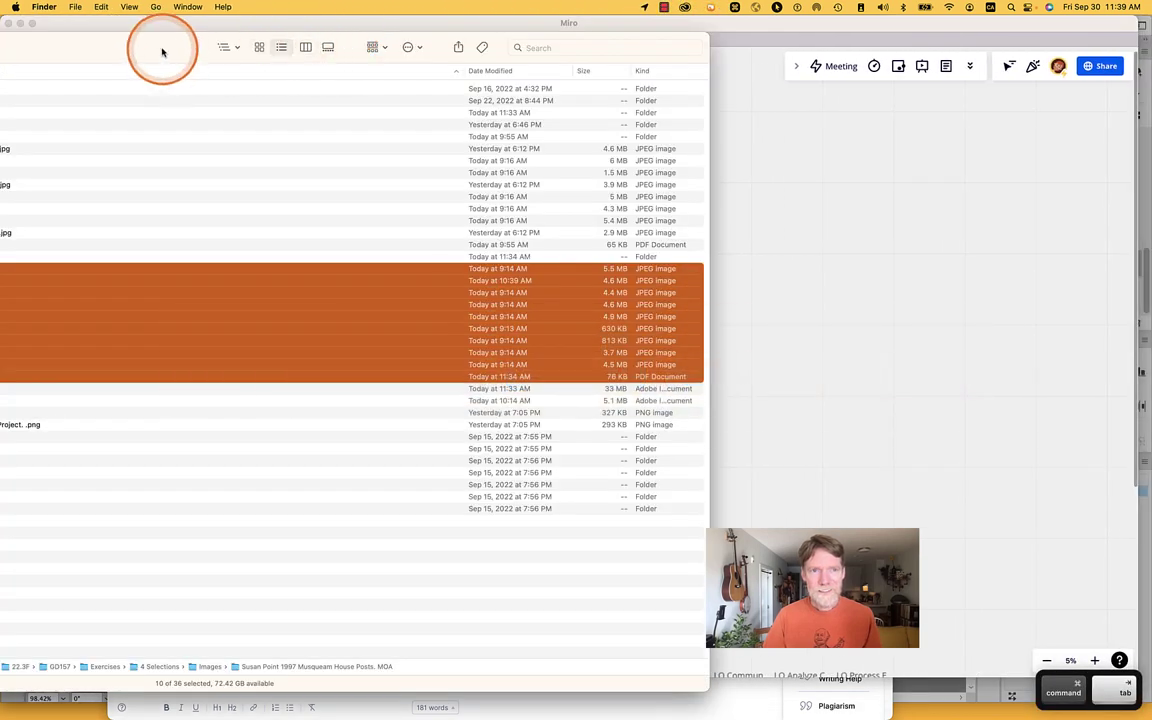
drag(162, 52, 1131, 48)
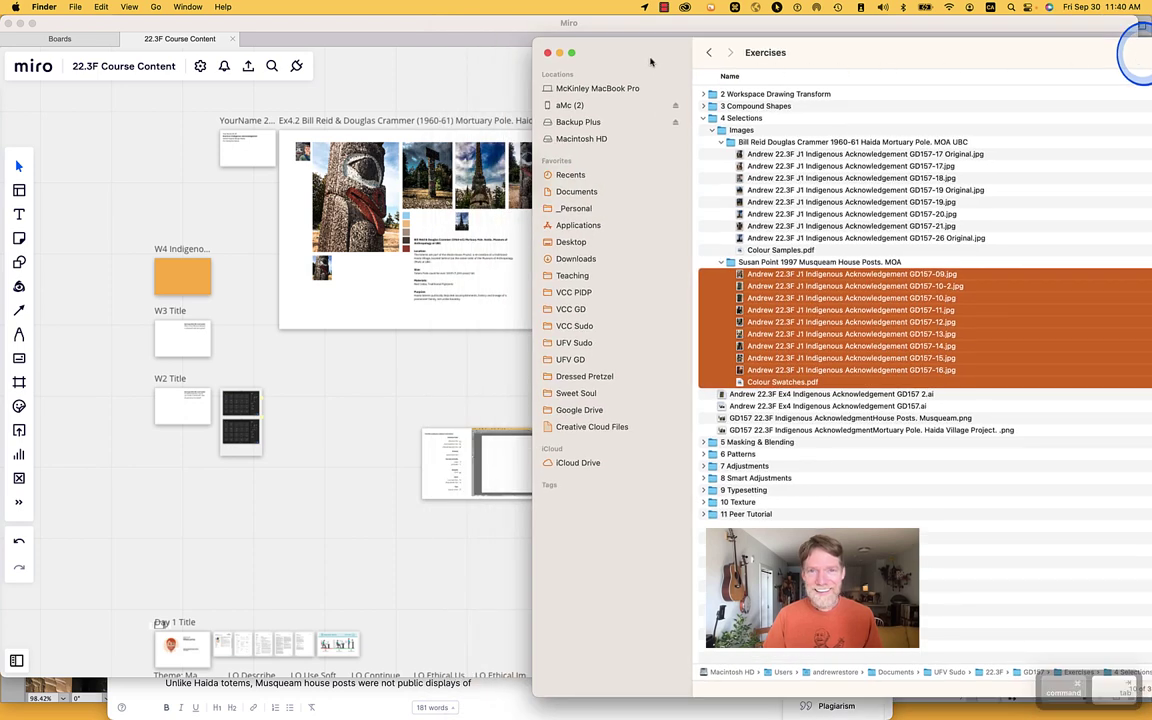
drag(650, 62, 963, 54)
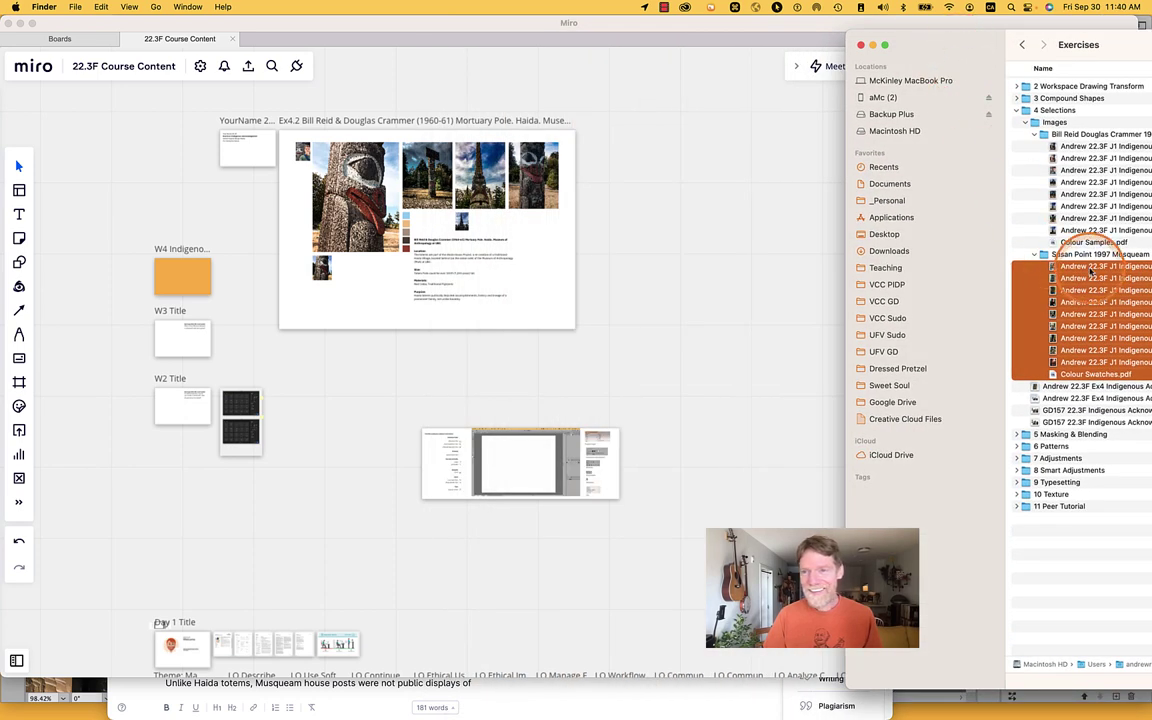
Step: Upload the selected House Posts images and Colour Swatches.pdf to the empty board area beside the Mortuary Pole frame
drag(1087, 270, 725, 198)
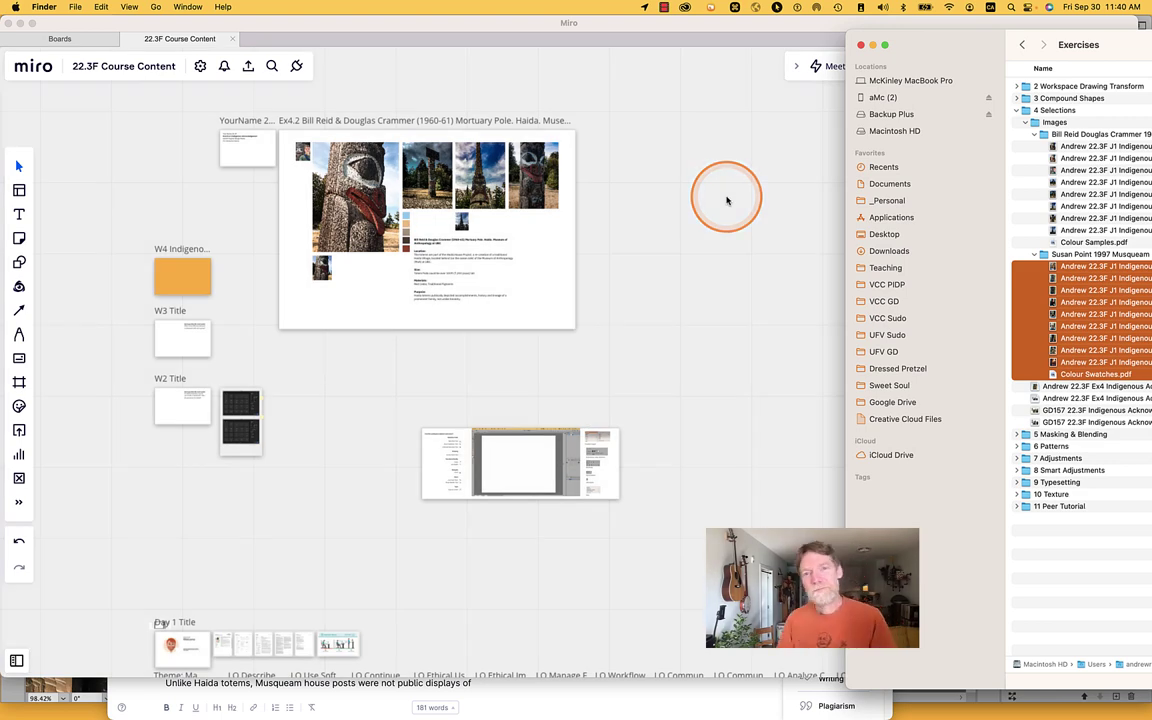
click(715, 190)
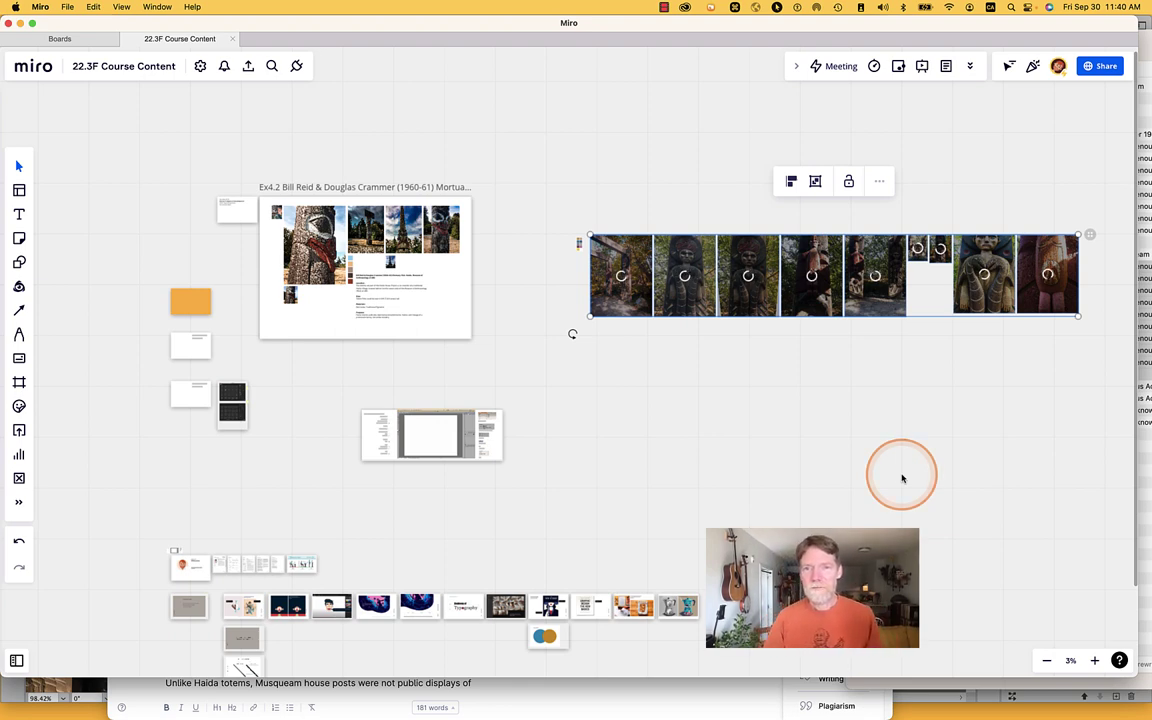
click(877, 437)
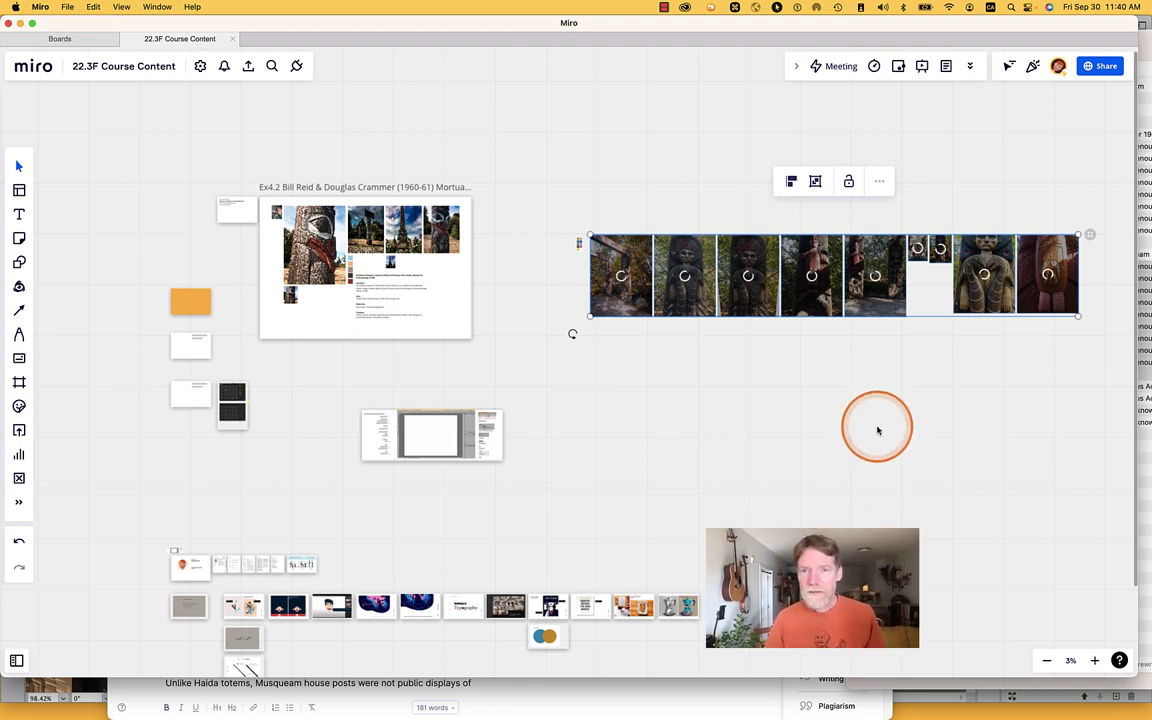
Step: Hide all other applications so only the Miro board stays open, and deselect the uploaded House Posts images
key(super)
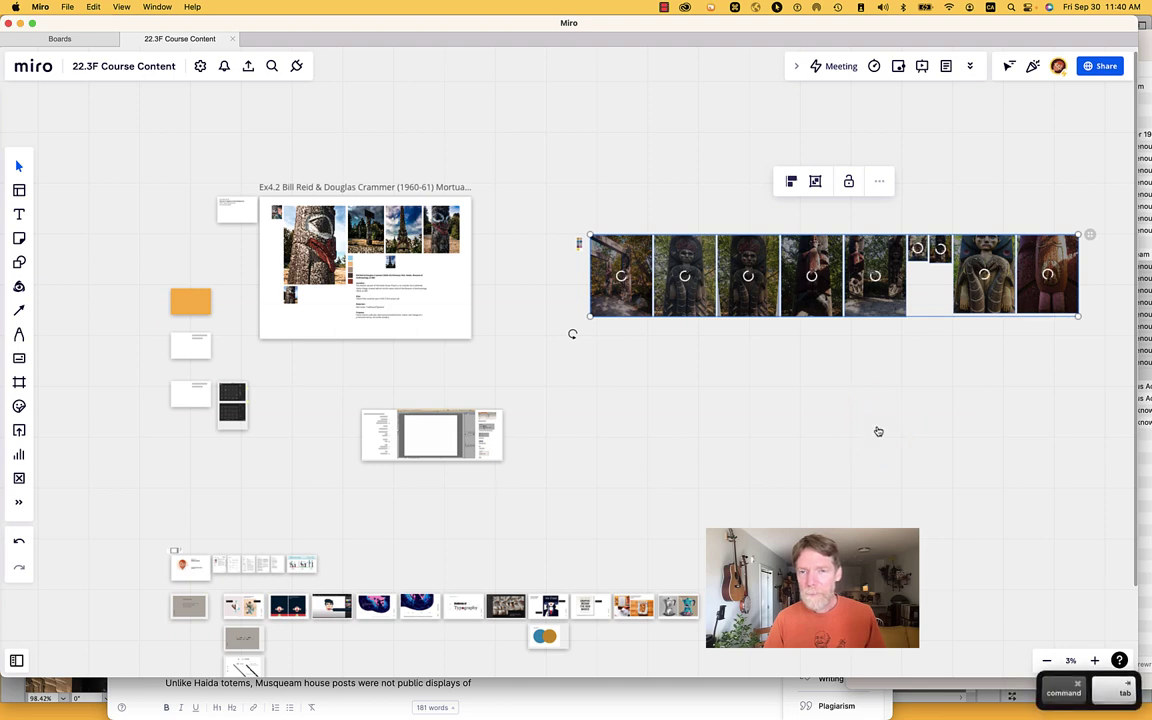
key(super+Tab)
click(965, 193)
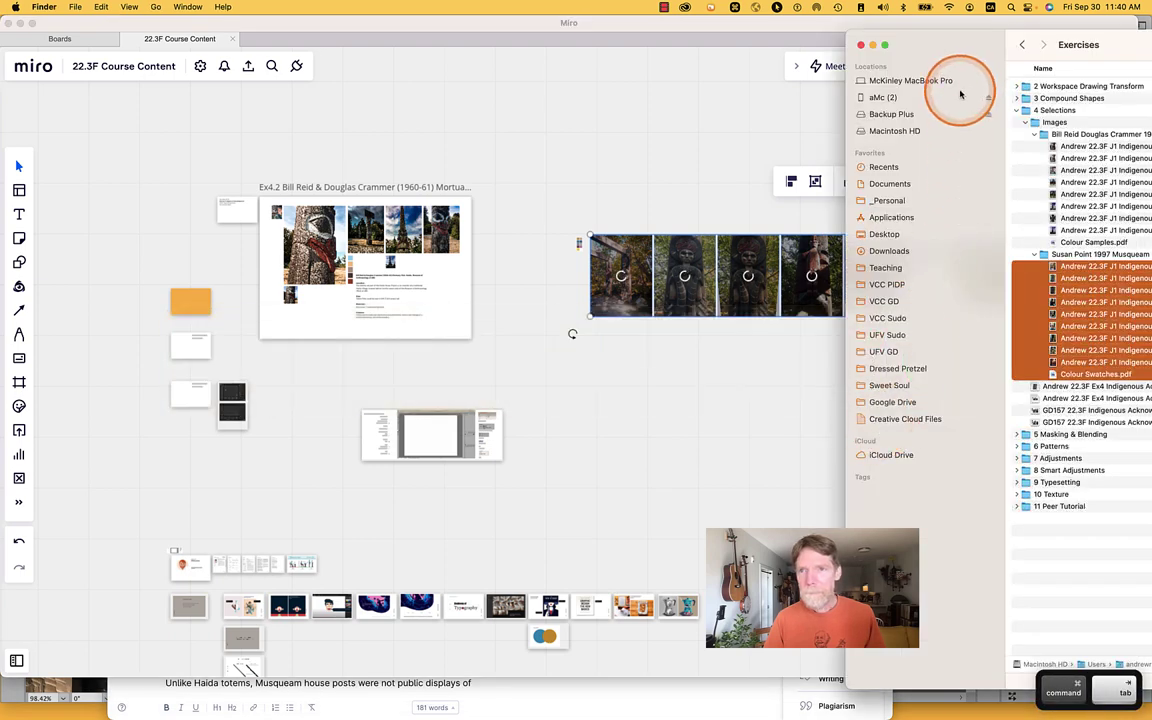
click(866, 22)
click(67, 7)
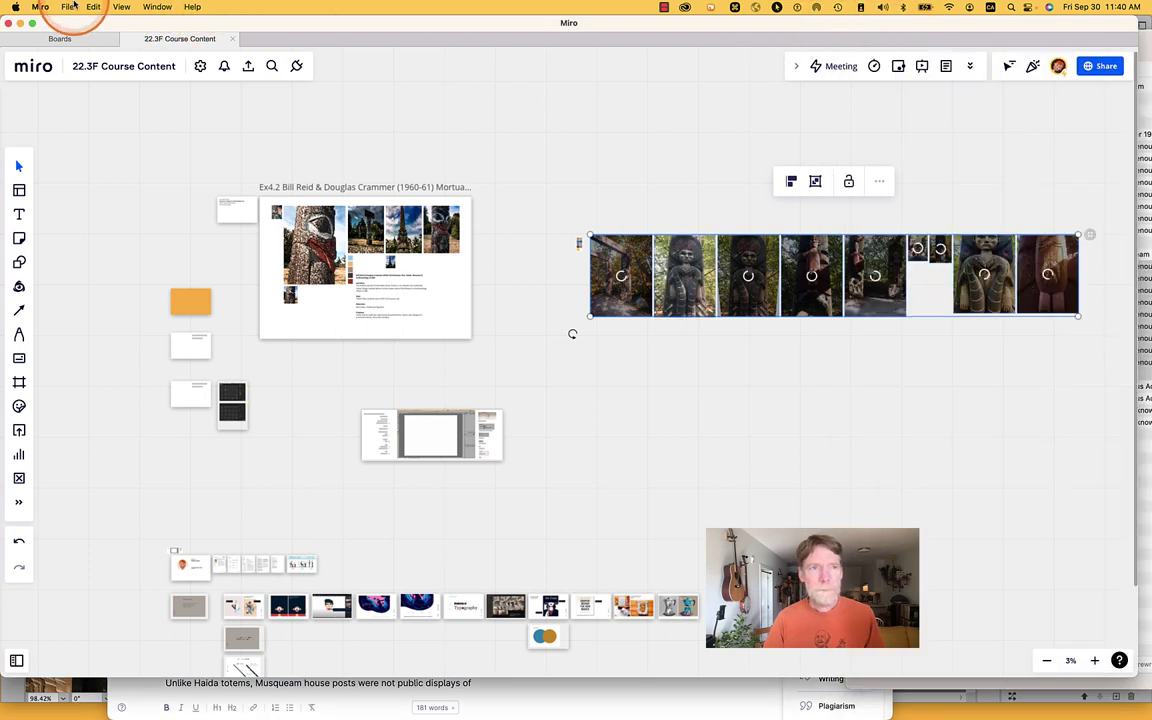
mouse_move(40, 7)
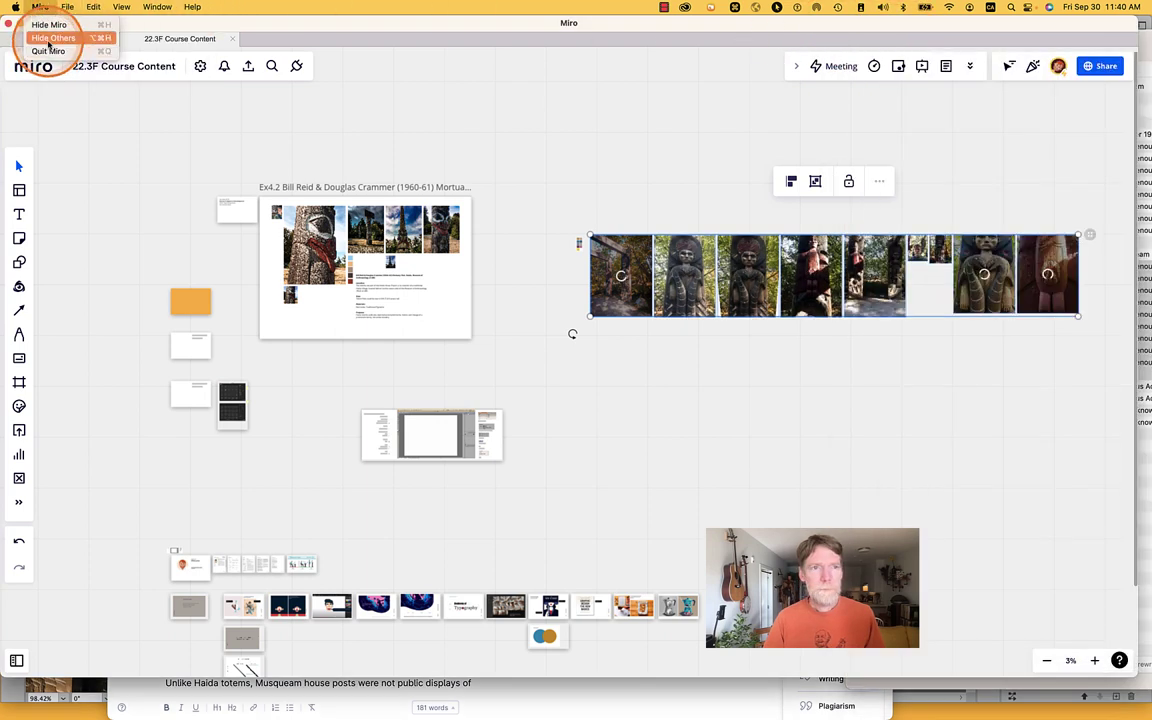
click(52, 38)
click(765, 310)
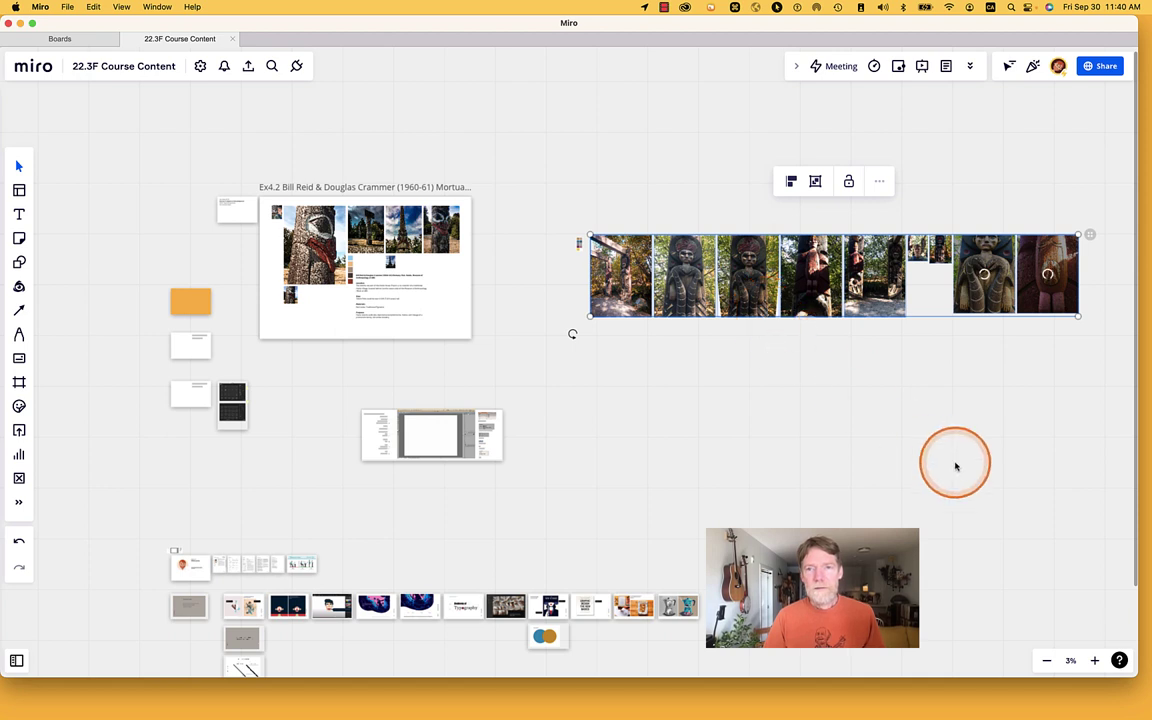
click(640, 222)
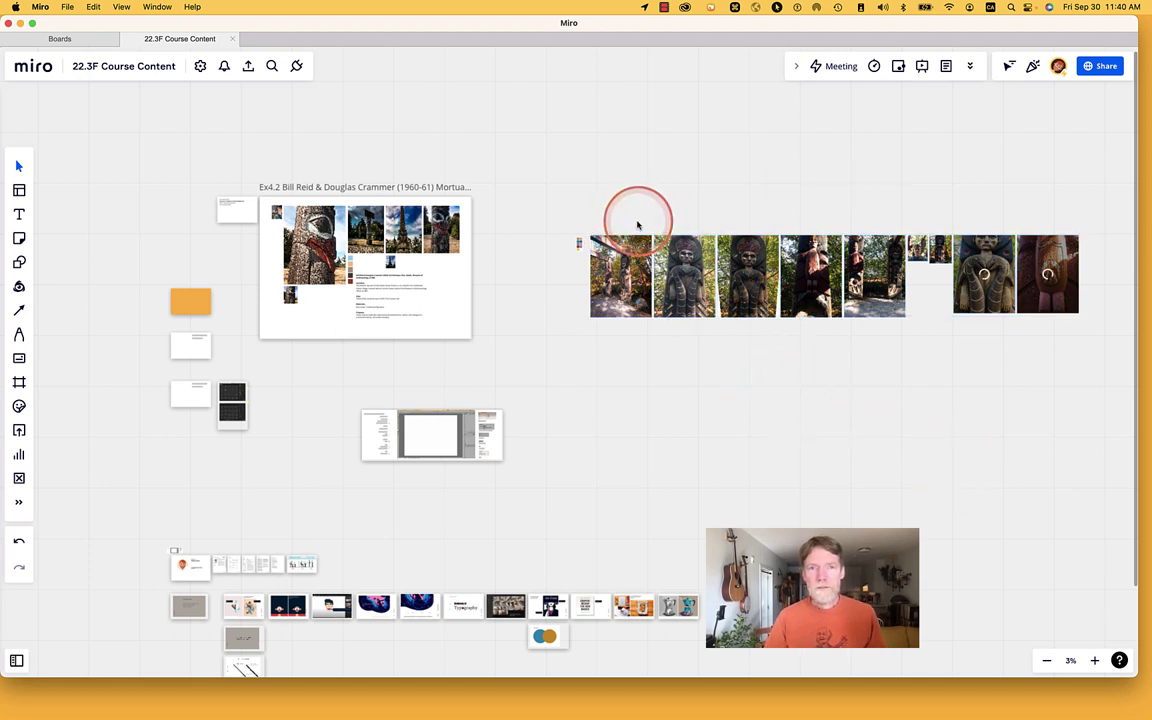
Step: Duplicate the Ex4.2 Mortuary Pole frame and place the copy in the empty area above the uploaded House Posts images
click(290, 192)
key(super+c)
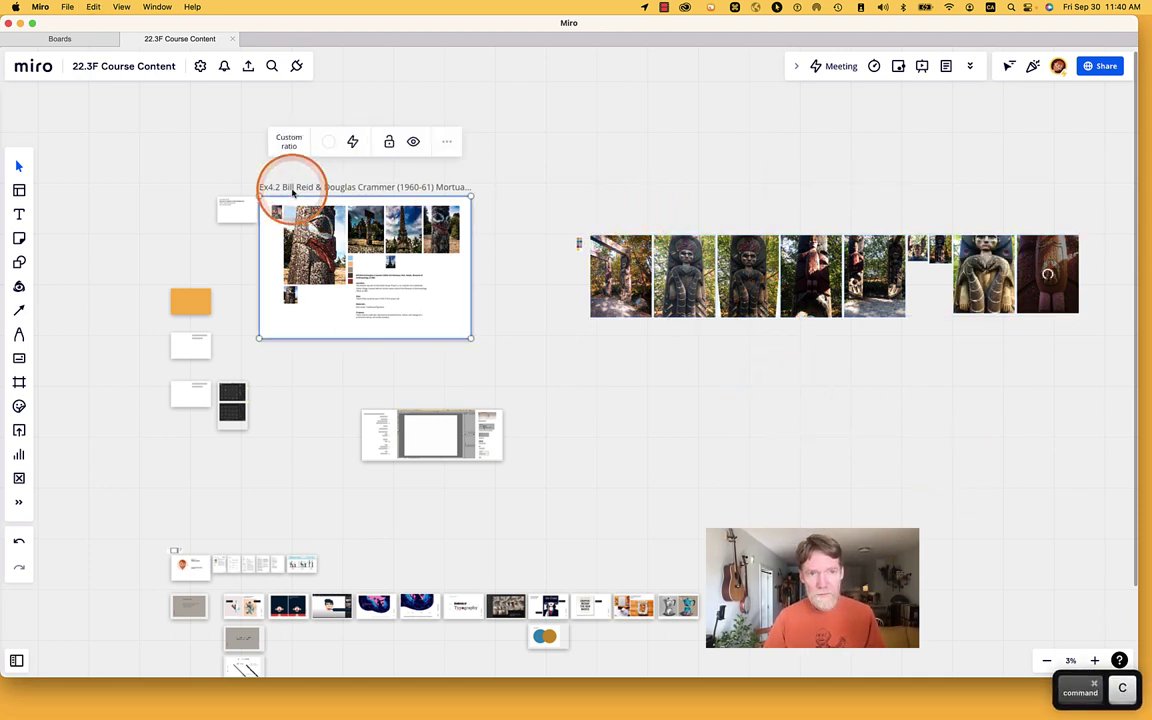
key(super+v)
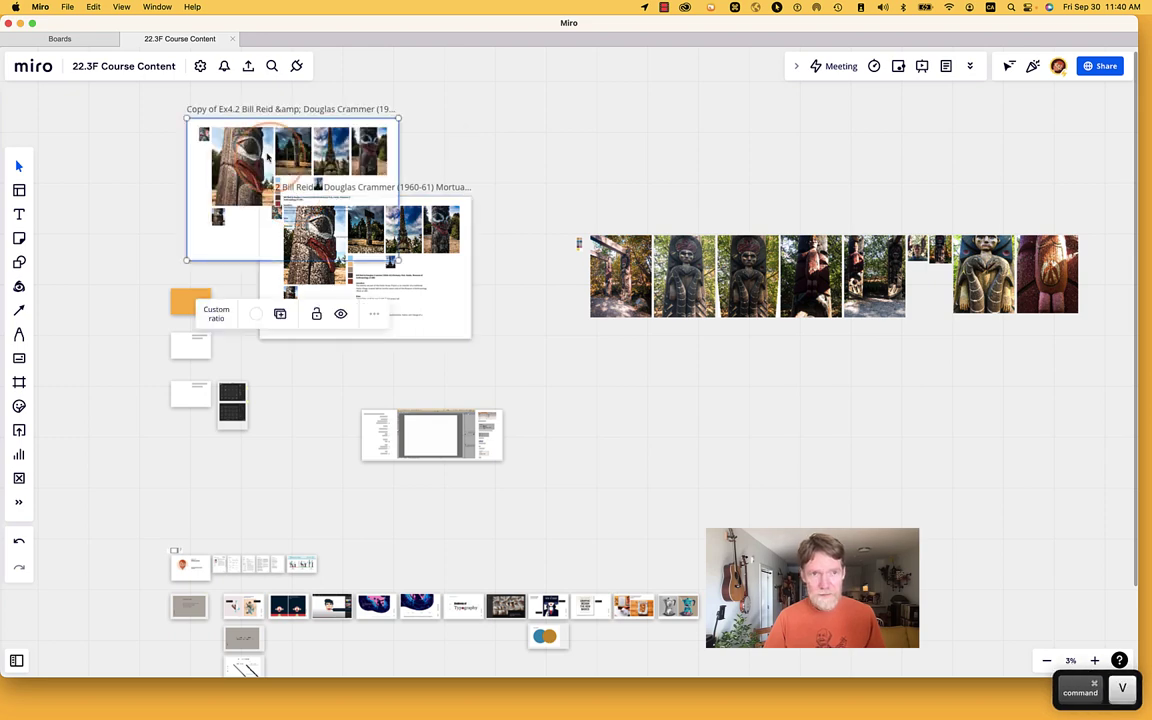
drag(246, 110, 588, 153)
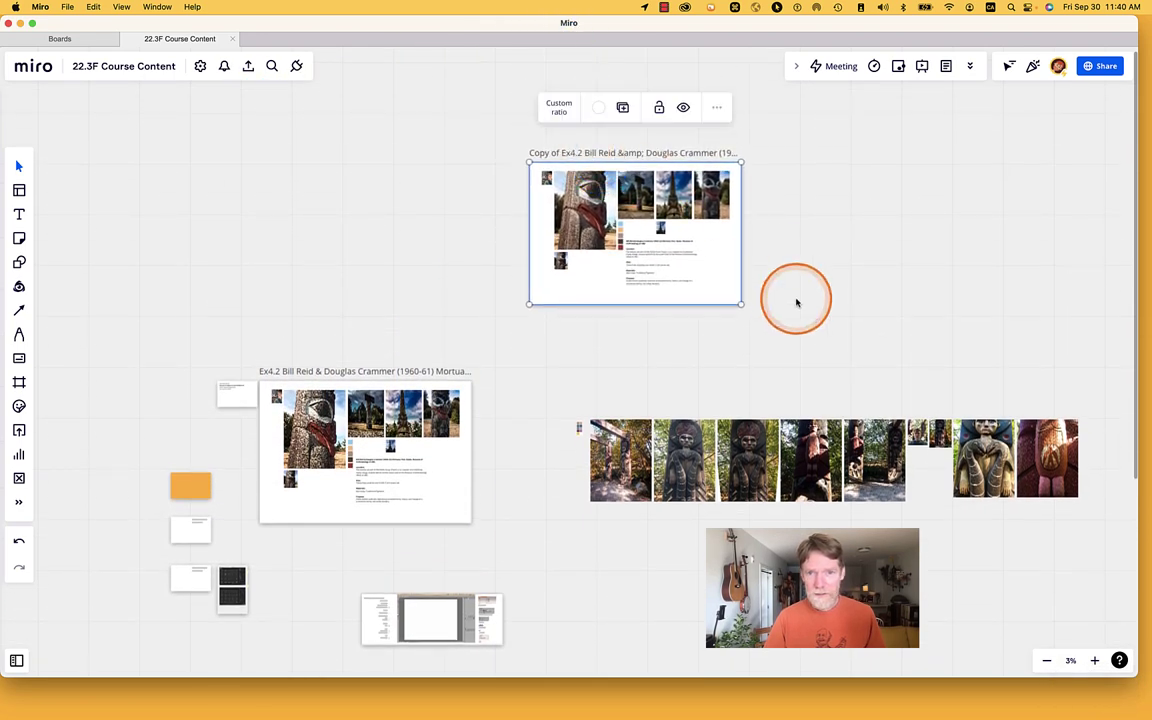
Step: Delete the pictures and colour swatches from the copied frame, keep its text, and align the frame just right of the Ex4.2 original
drag(797, 298, 476, 185)
shift+click(686, 265)
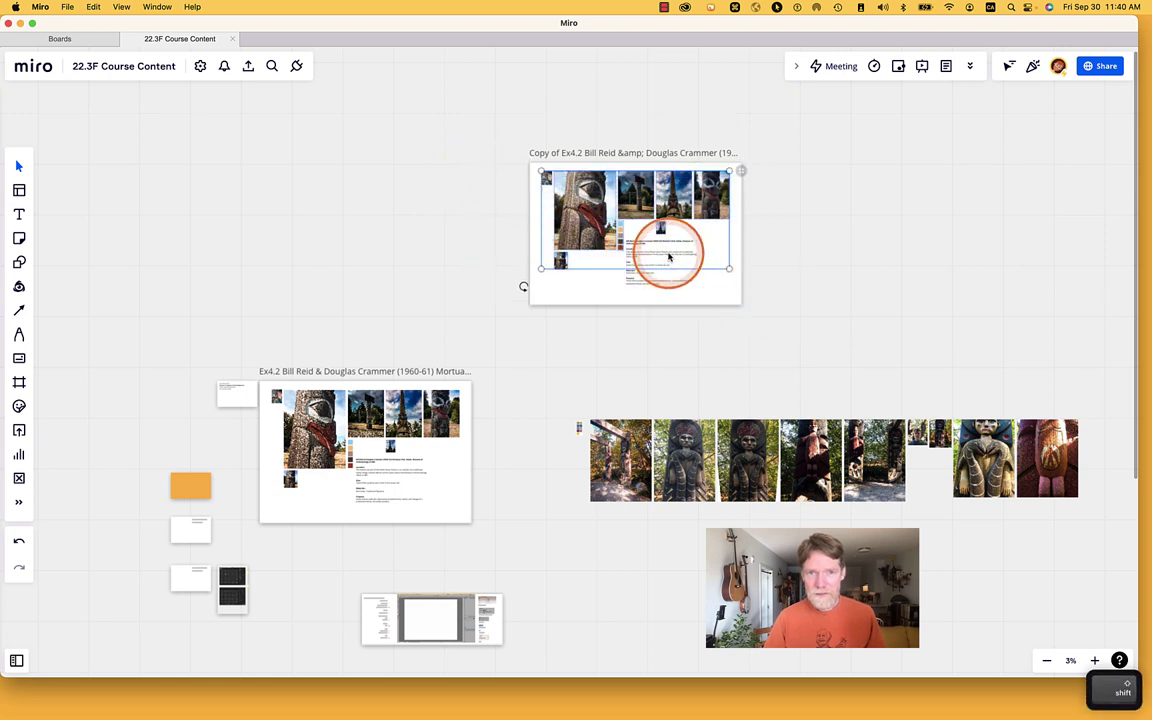
key(Delete)
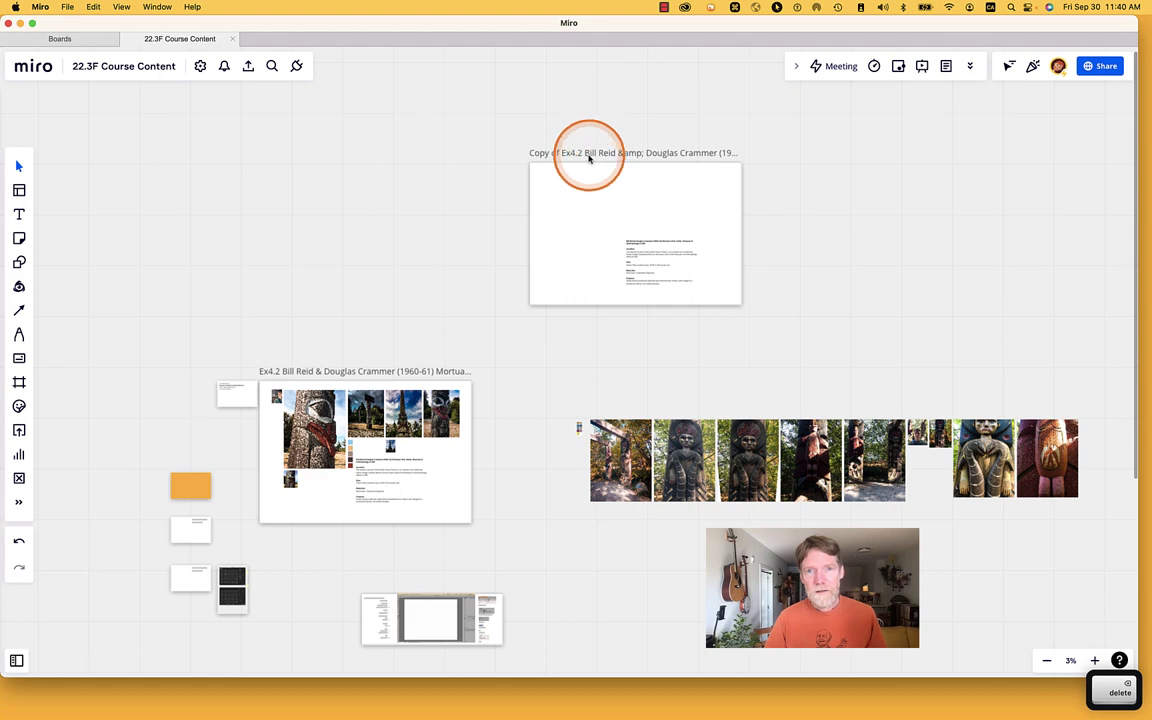
drag(589, 155, 550, 374)
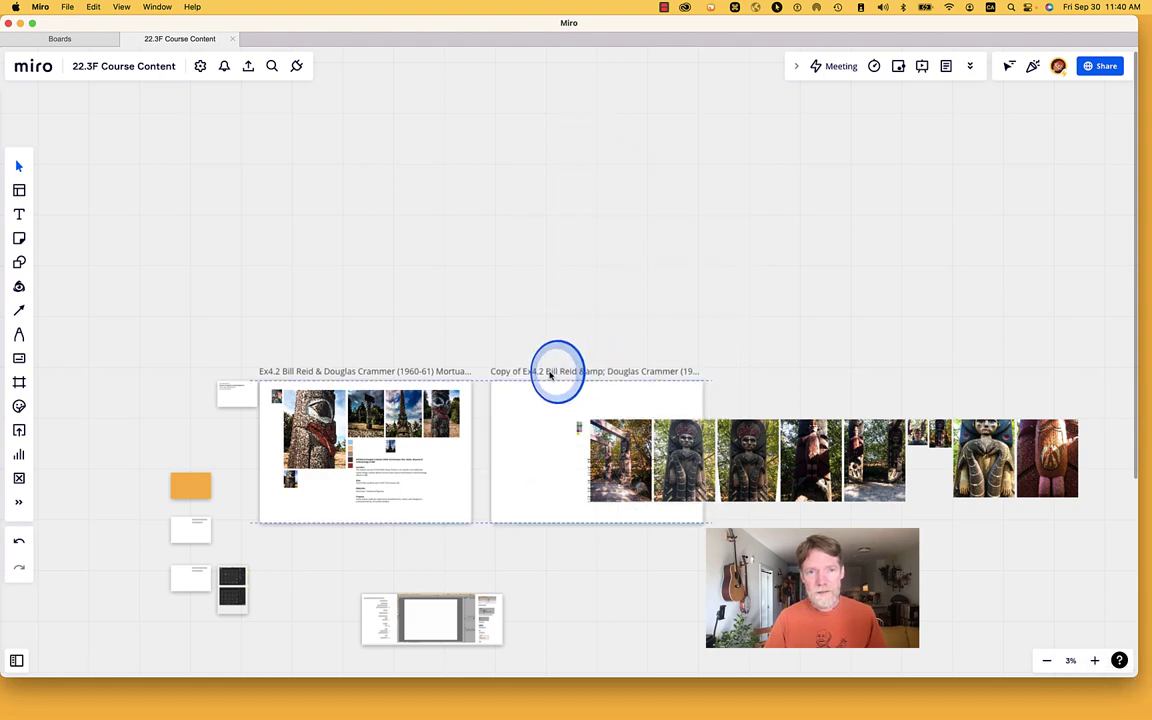
Step: Copy the Susan Point (1997) House Posts heading from the Grammarly Editor document and return to the Miro board
key(super+Tab)
key(super+Tab)
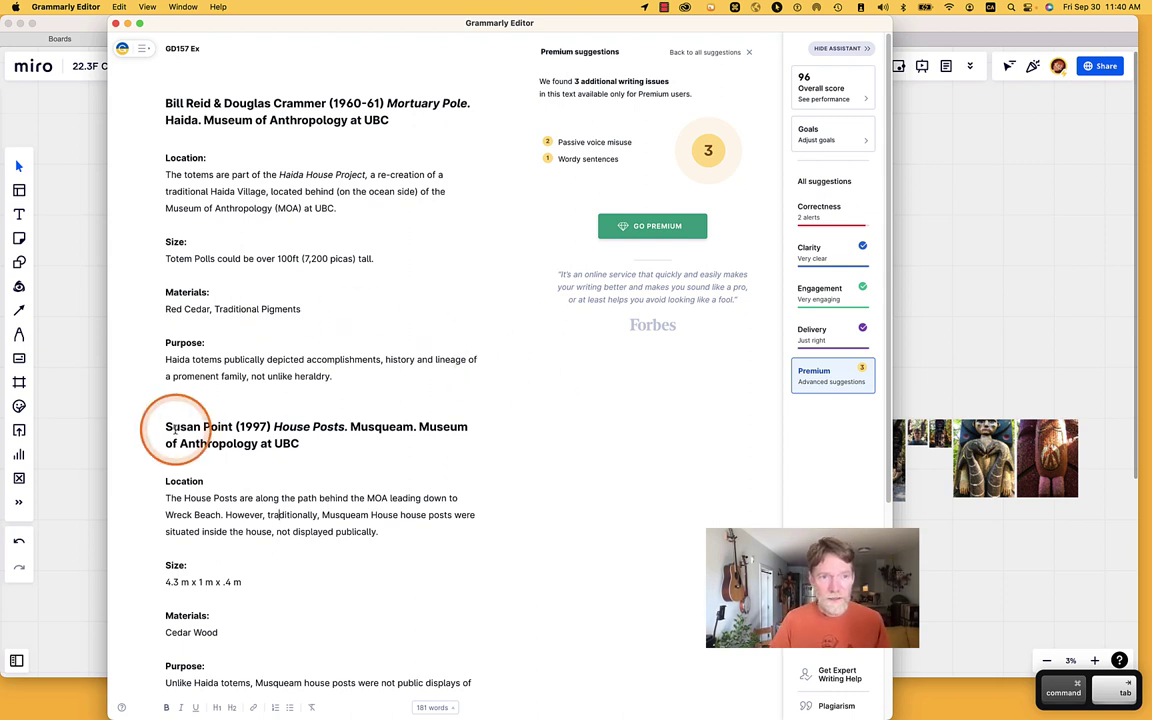
drag(166, 426, 305, 448)
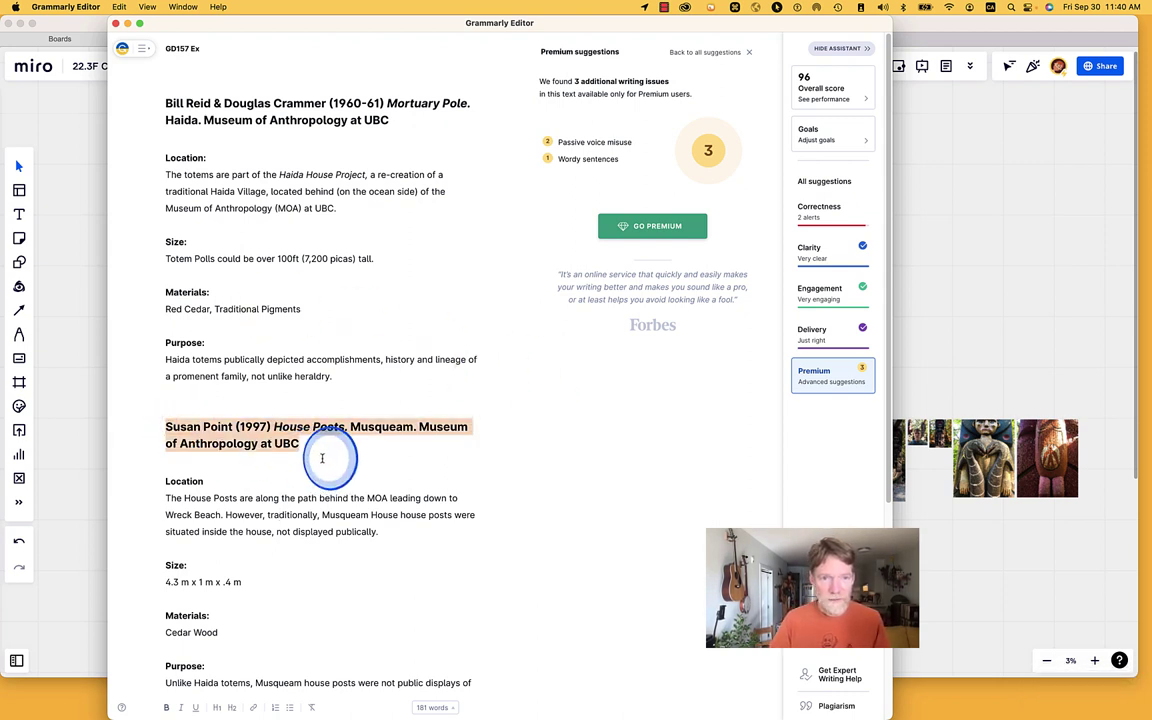
key(super+c)
click(976, 358)
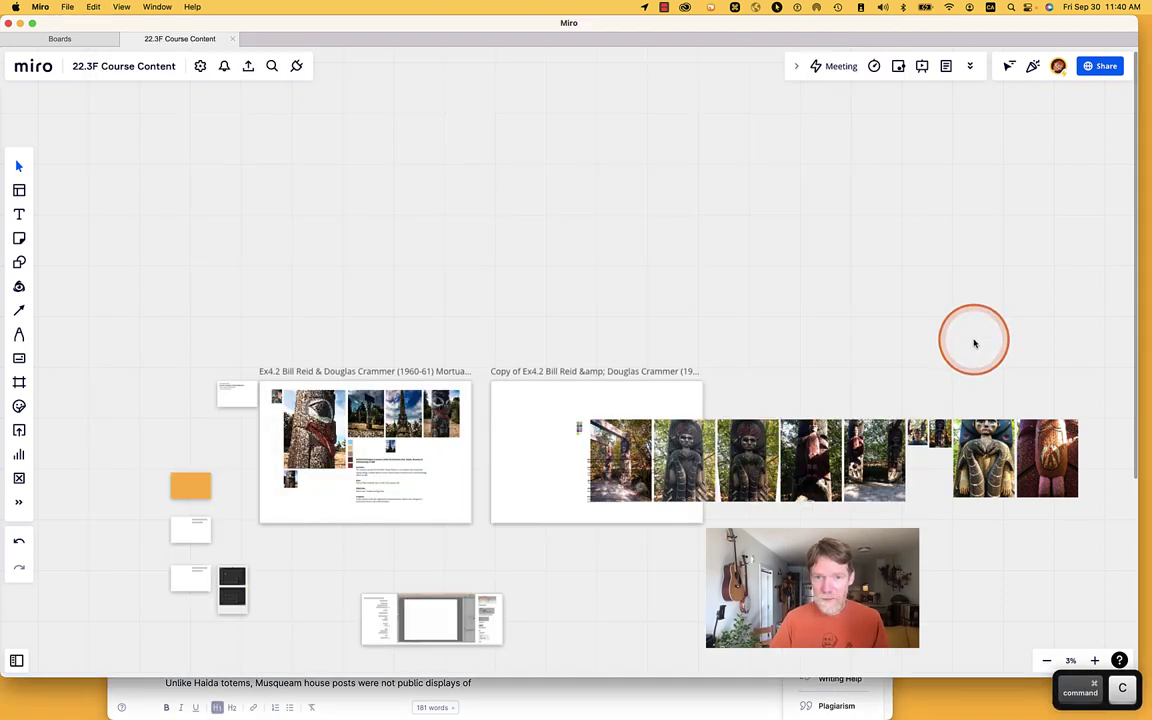
Step: Rename the copied frame "Ex4.3 Susan Point (1997) House Posts. Musqueam. Museum of Anthropology at UBC", using the copied heading
double_click(589, 370)
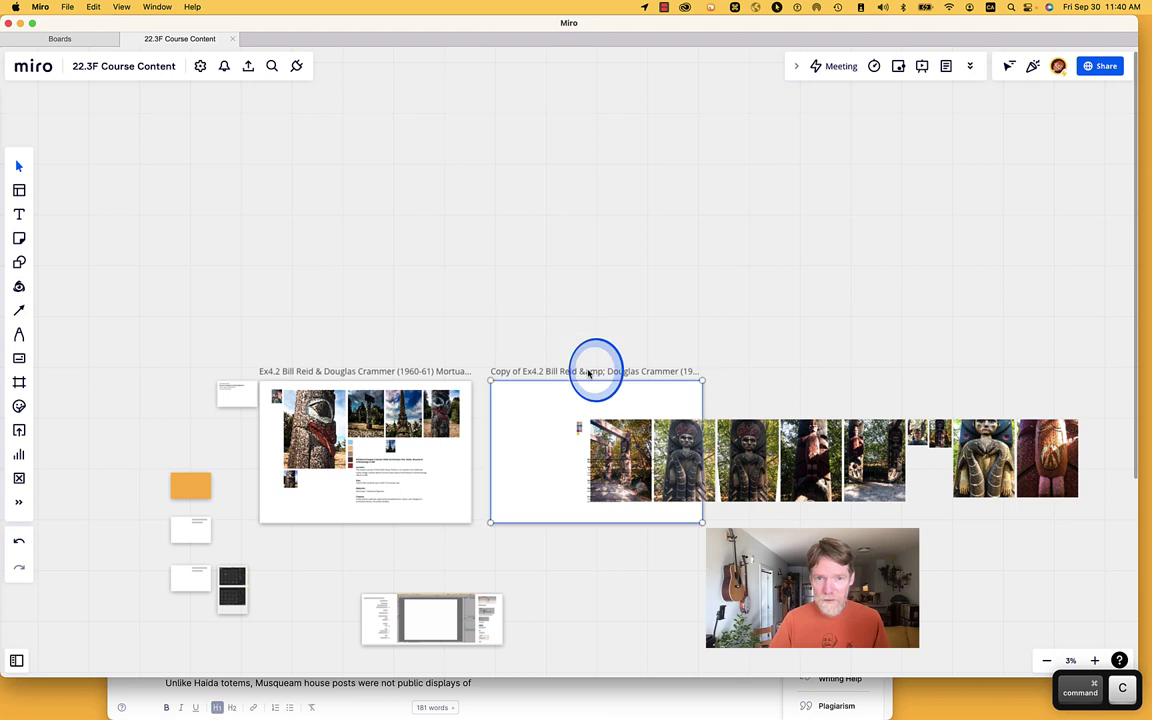
click(522, 371)
shift+click(489, 370)
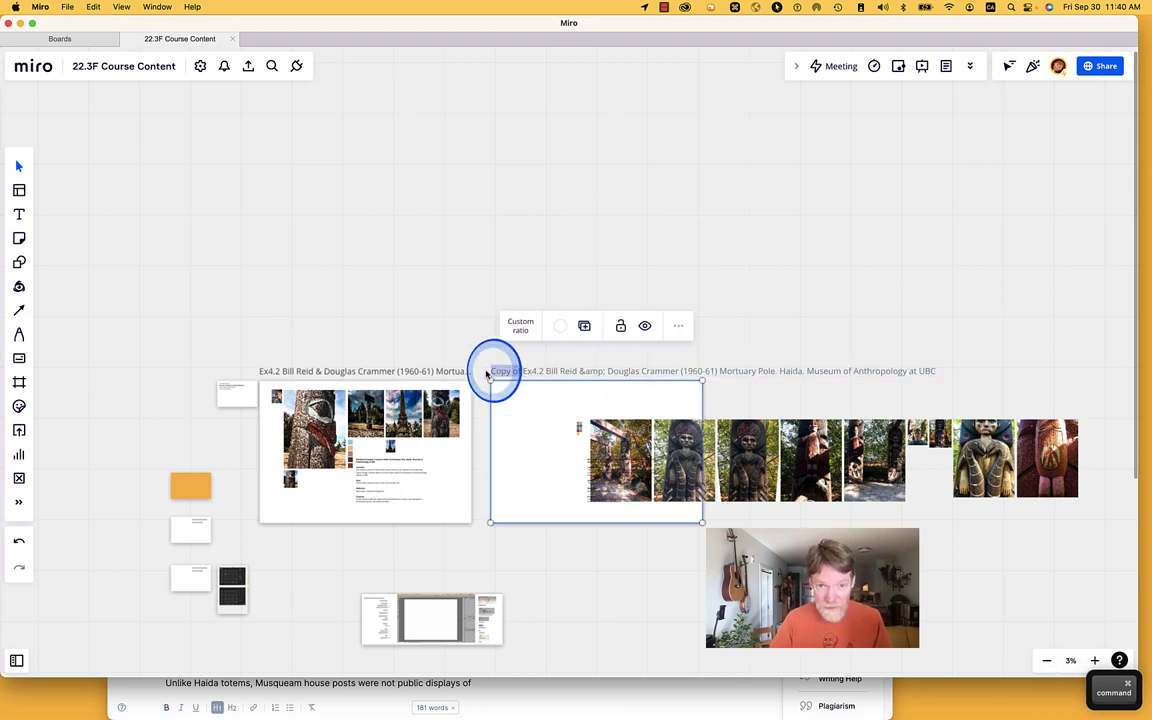
key(BackSpace)
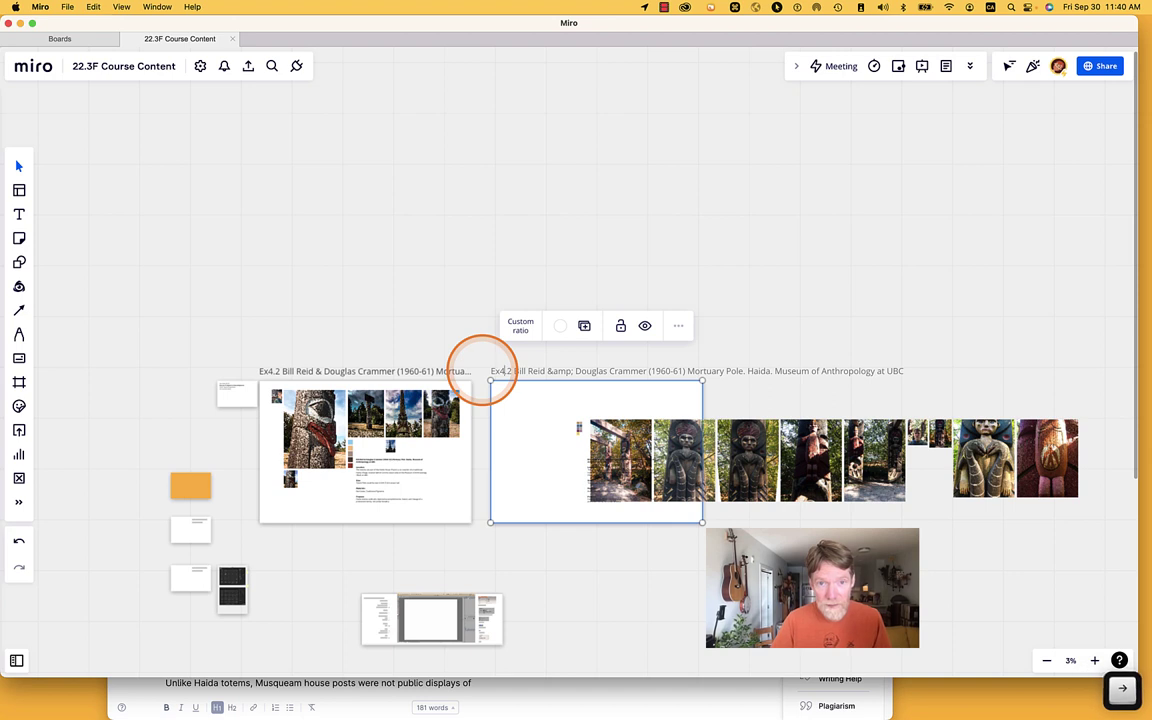
key(BackSpace)
text(3)
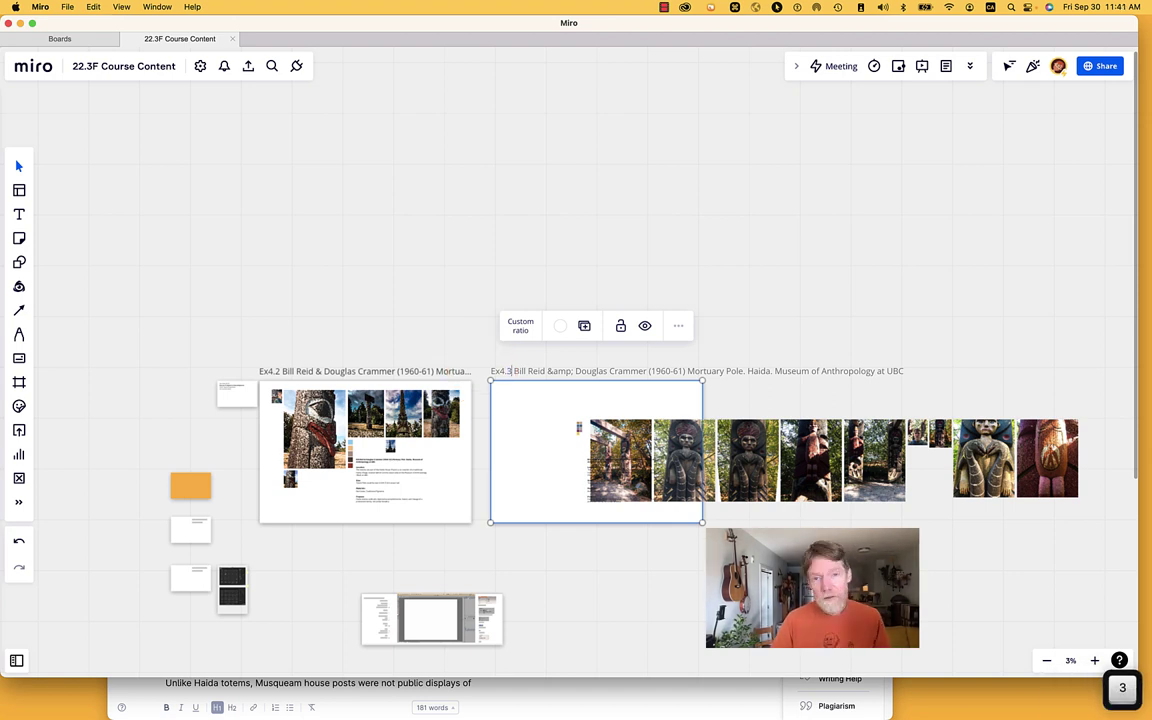
key(shift+Down)
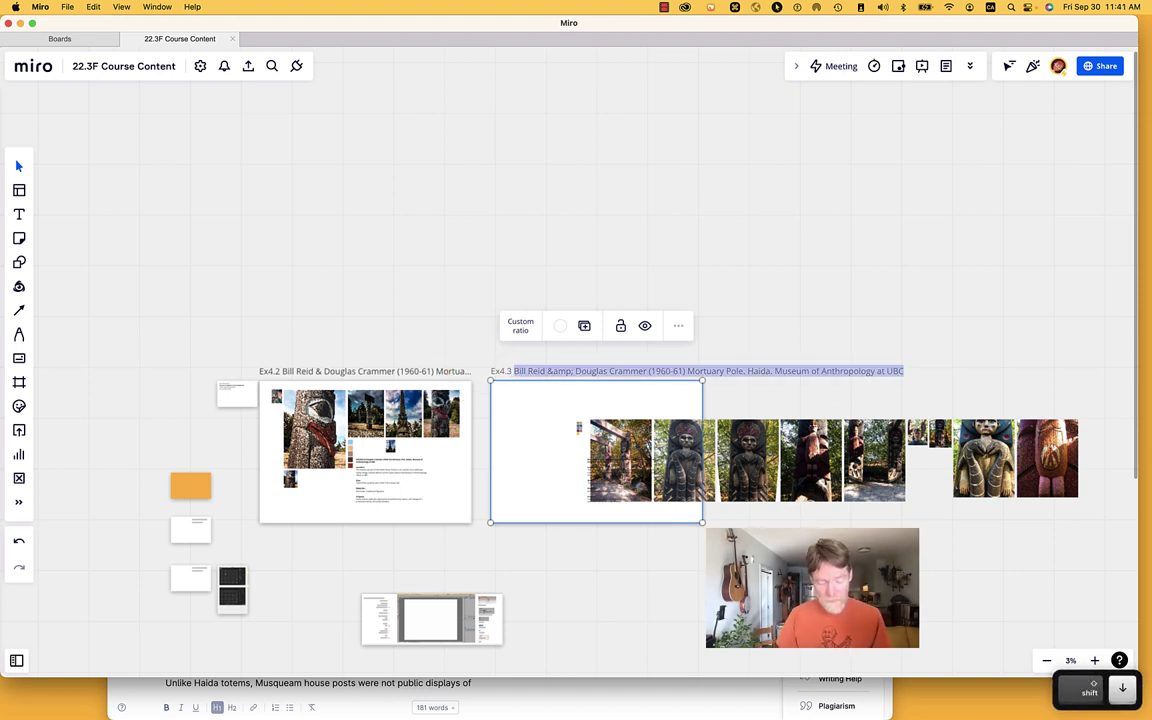
key(super+v)
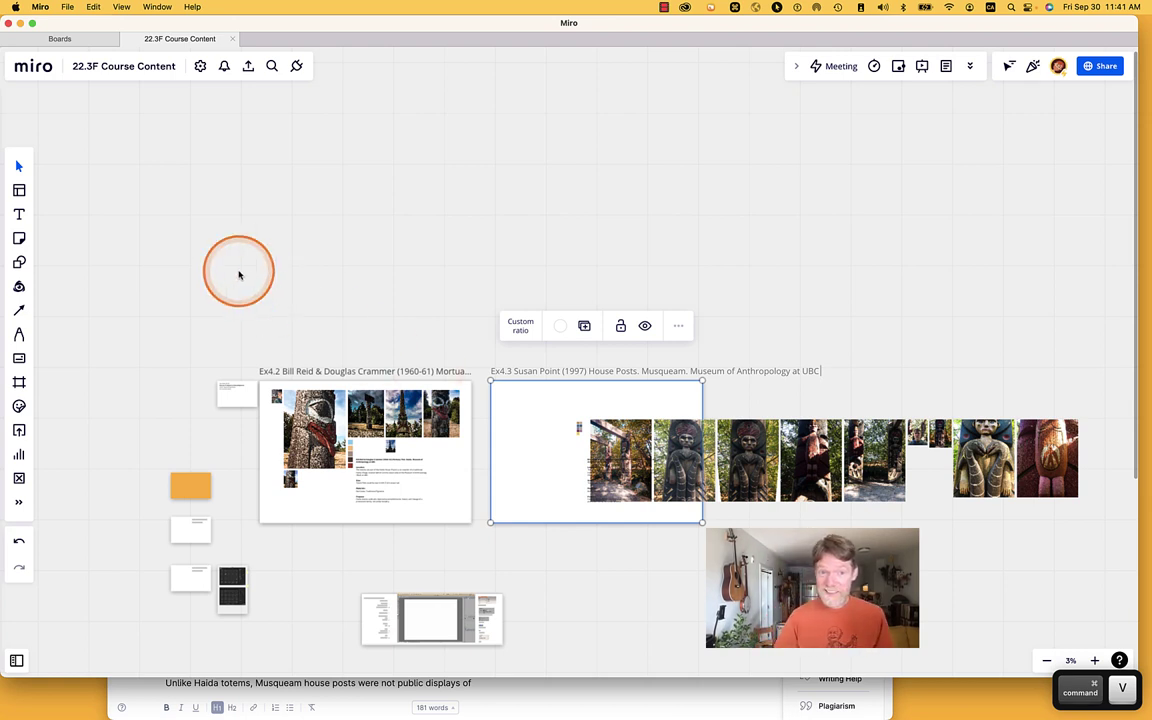
click(238, 275)
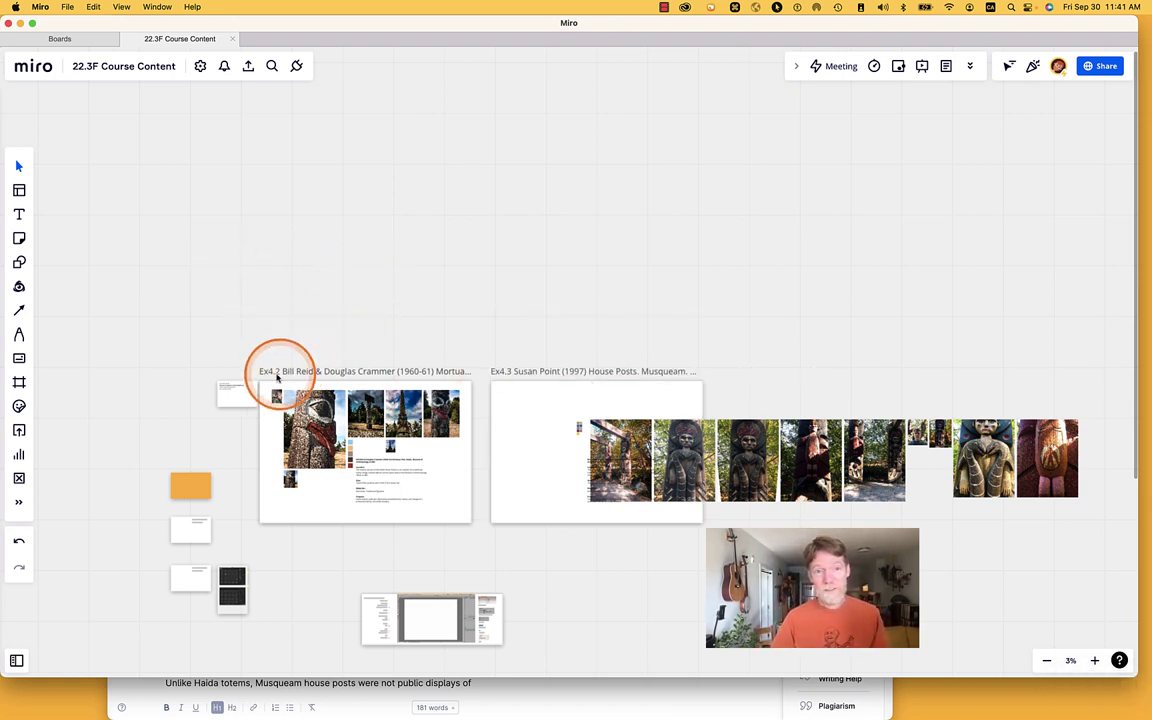
Step: Examine the Exercise 4 title frame's name, including its YourName placeholder
click(229, 386)
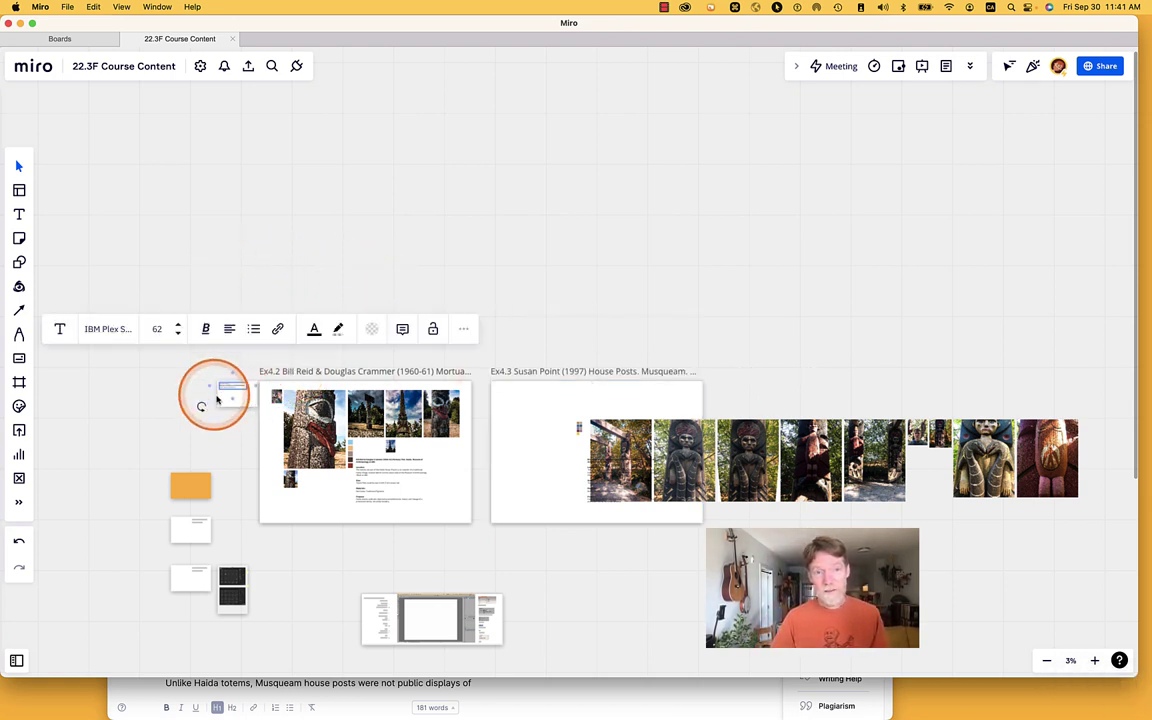
click(220, 383)
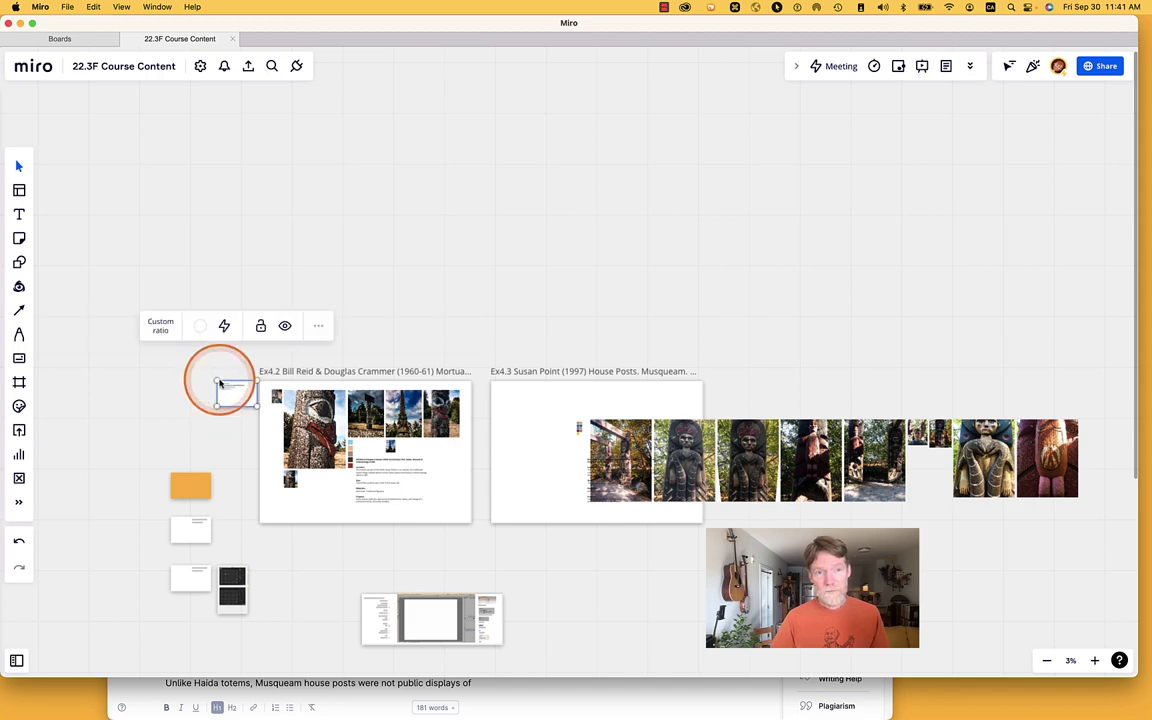
scroll(230, 380, up, 10)
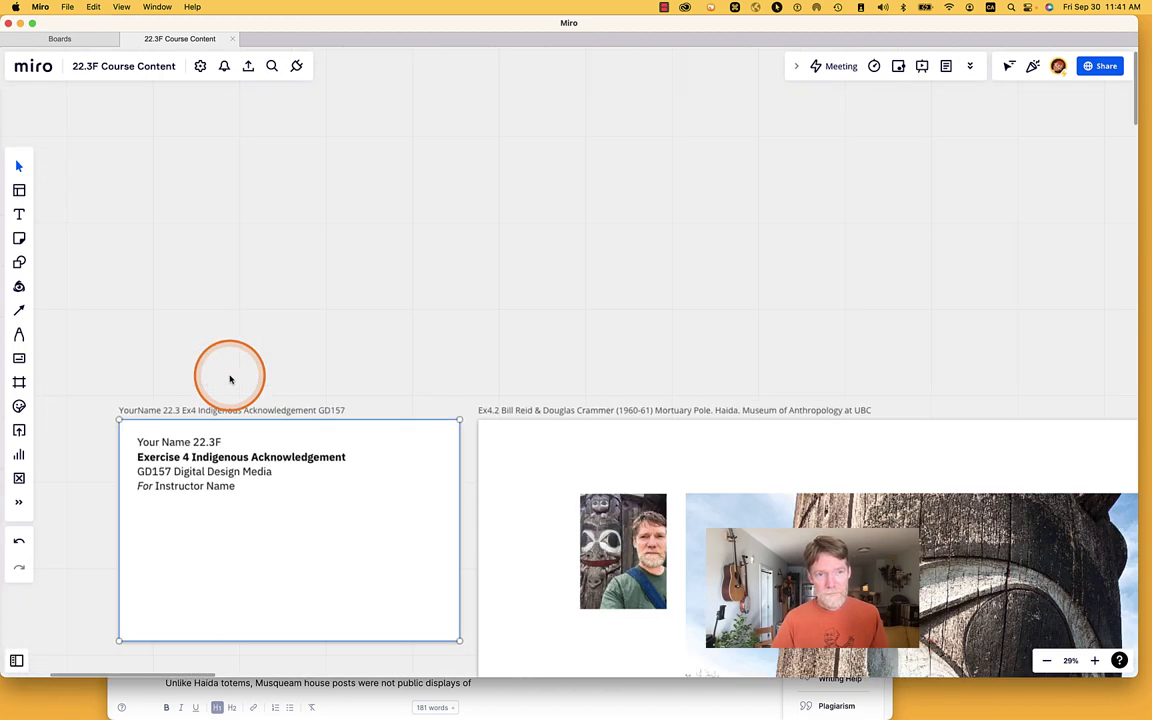
double_click(144, 411)
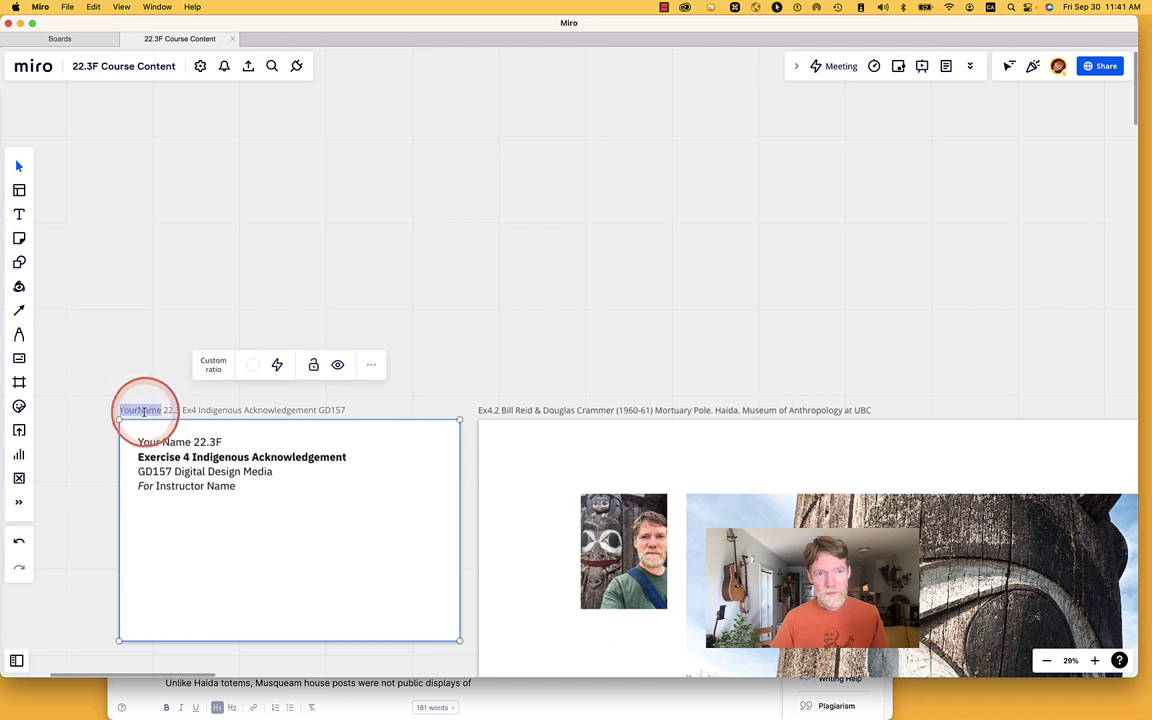
key(shift)
click(113, 334)
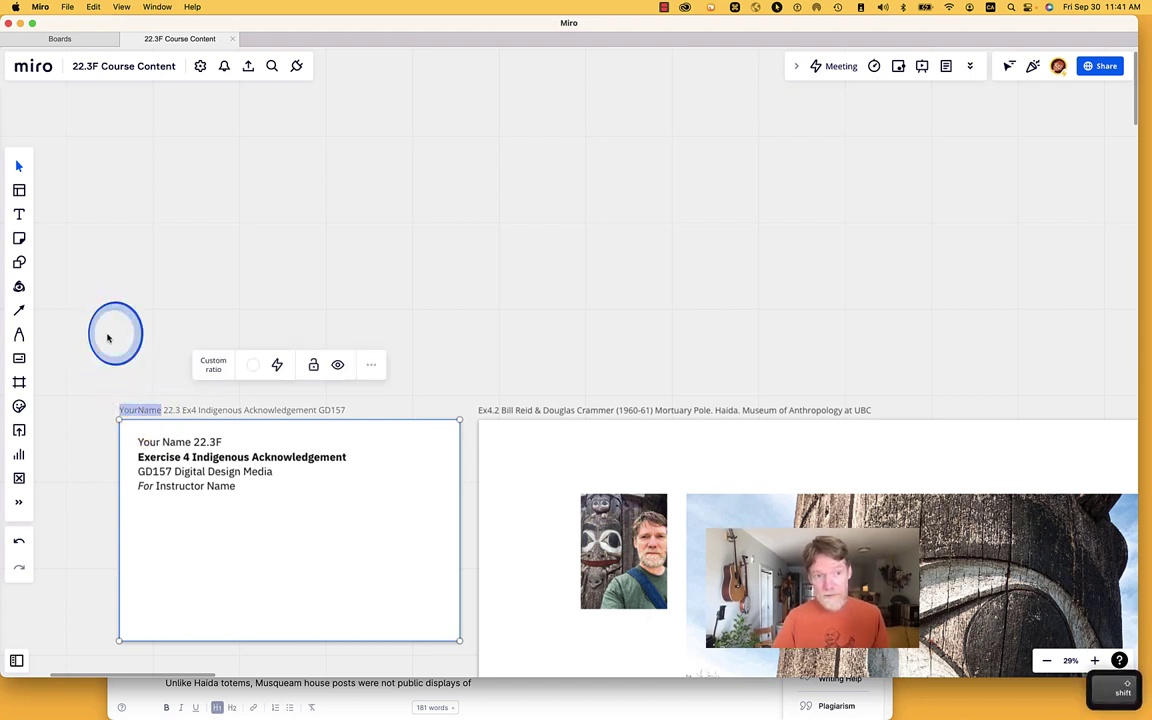
Step: Compare the names and layouts of the Ex4.2 Mortuary Pole frame and the Ex4.3 House Posts frame
click(484, 412)
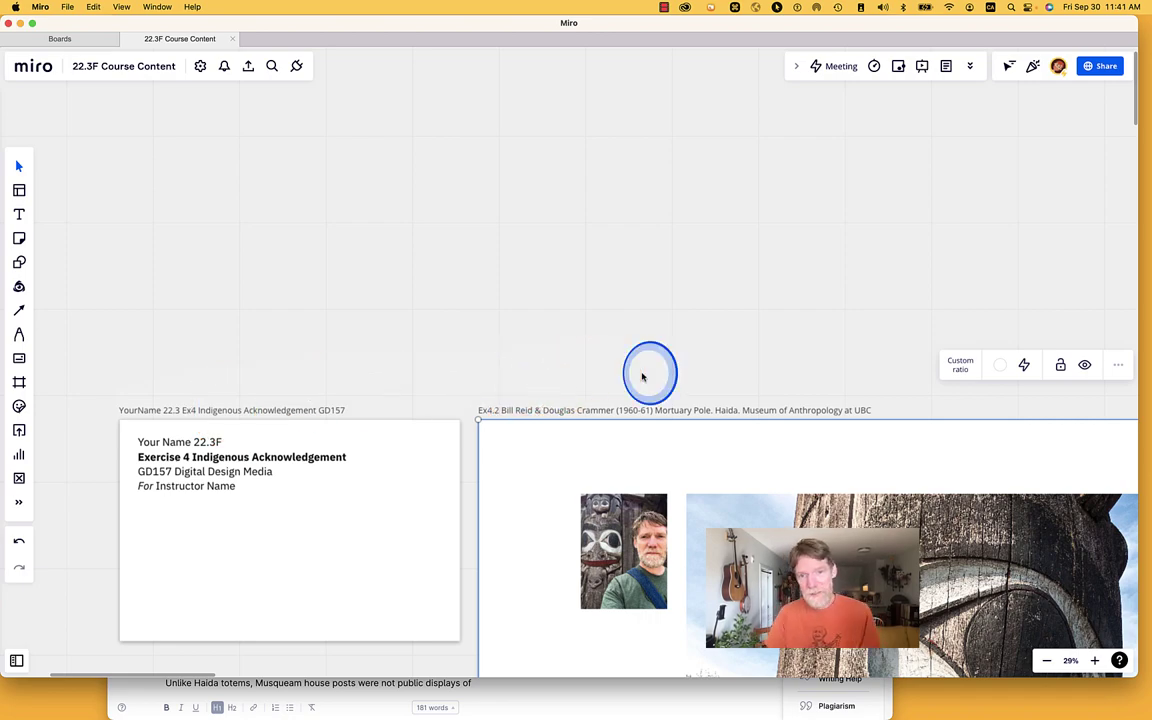
key(space)
drag(640, 375, 147, 268)
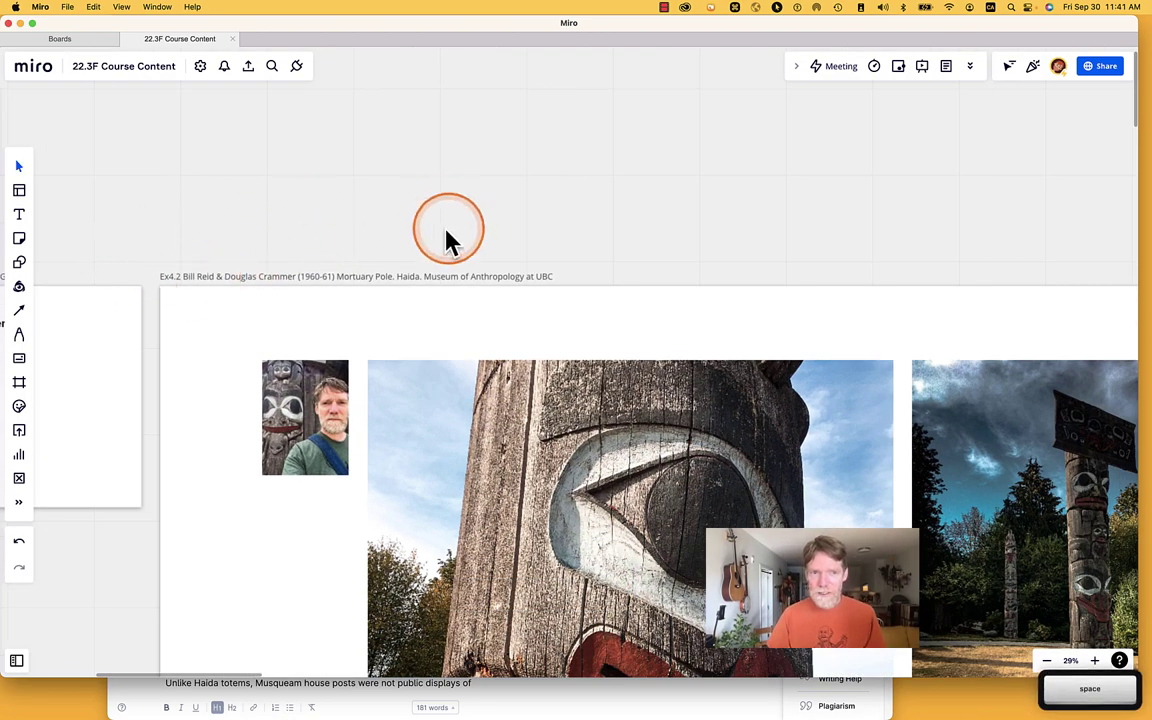
scroll(602, 233, down, 5)
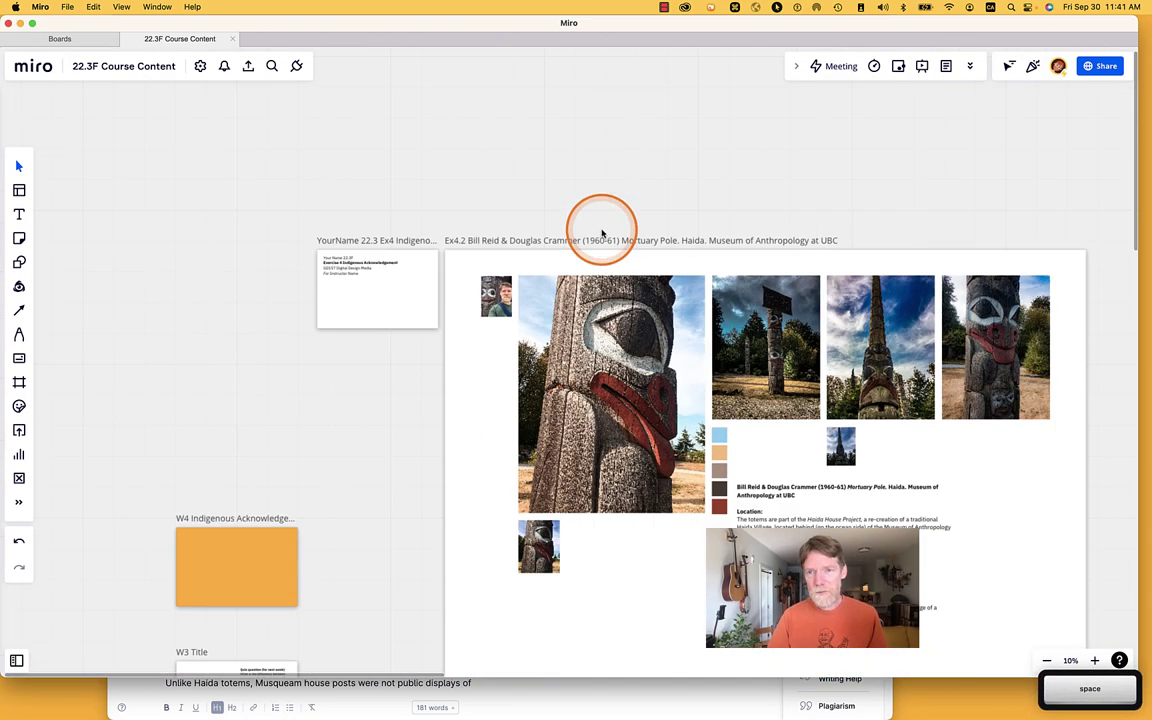
drag(625, 226, 350, 183)
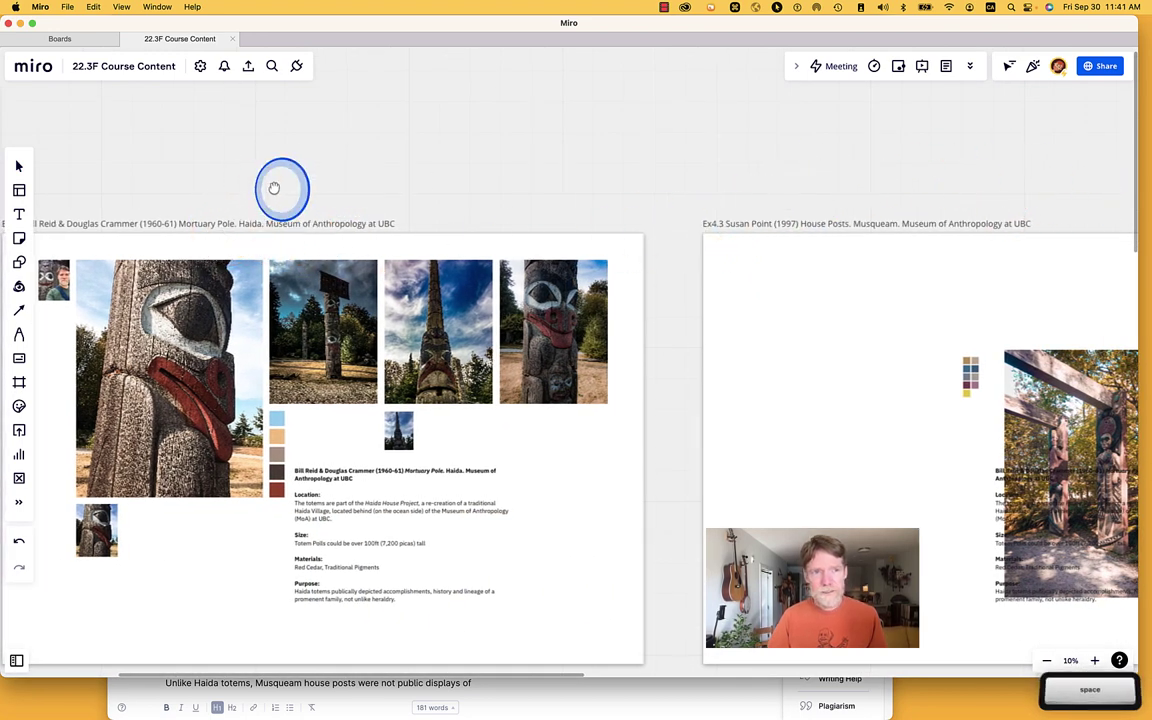
drag(158, 209, 308, 226)
drag(670, 192, 416, 206)
mouse_move(686, 200)
mouse_down()
mouse_move(405, 180)
mouse_move(359, 149)
mouse_up()
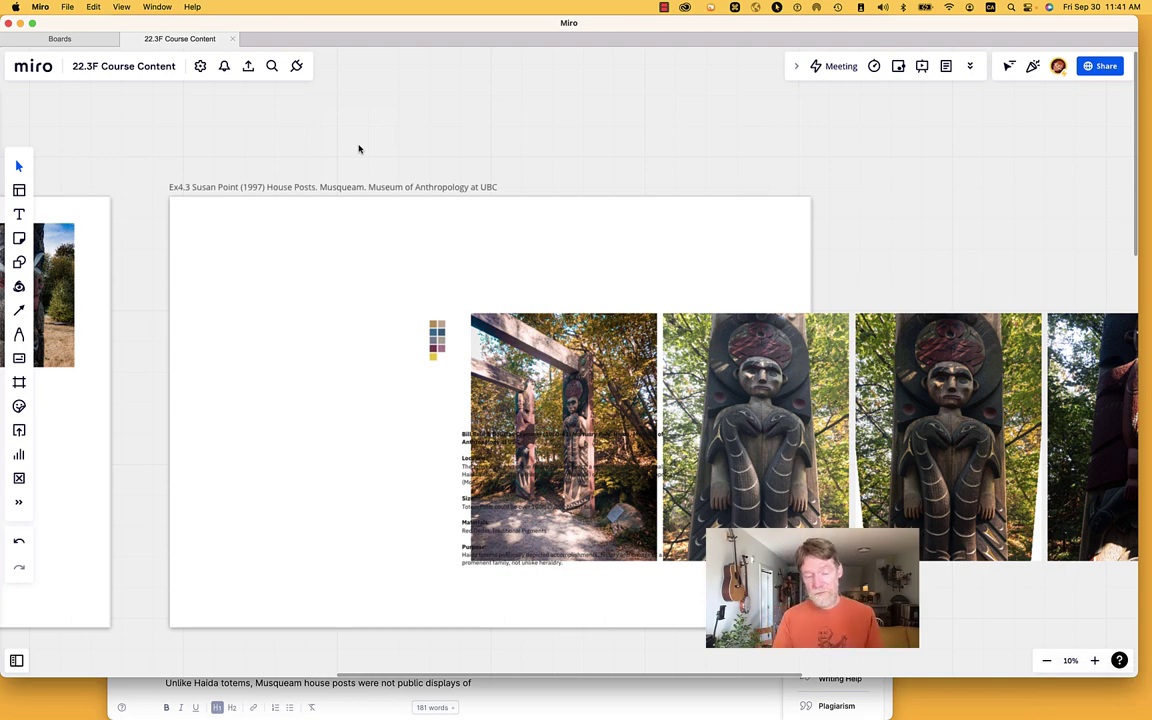
Step: Move the small selfie photo from the row of House Posts images into the upper-left corner of the Ex4.3 frame
scroll(602, 170, down, 3)
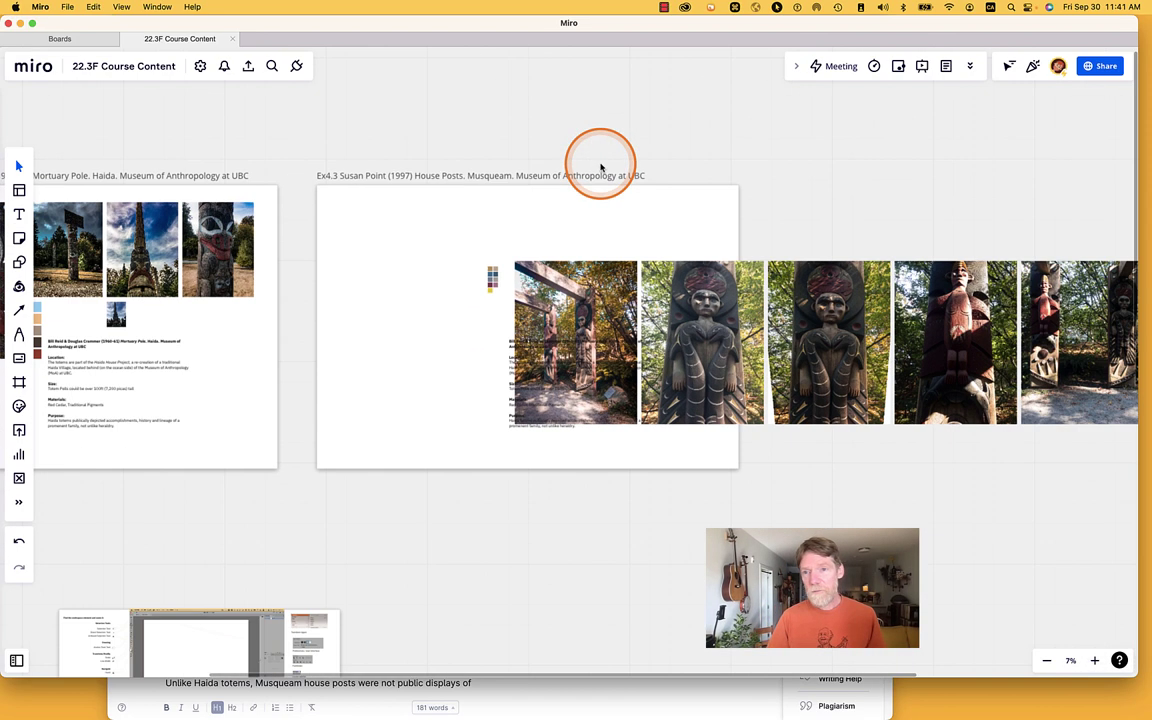
key(space)
drag(845, 170, 622, 167)
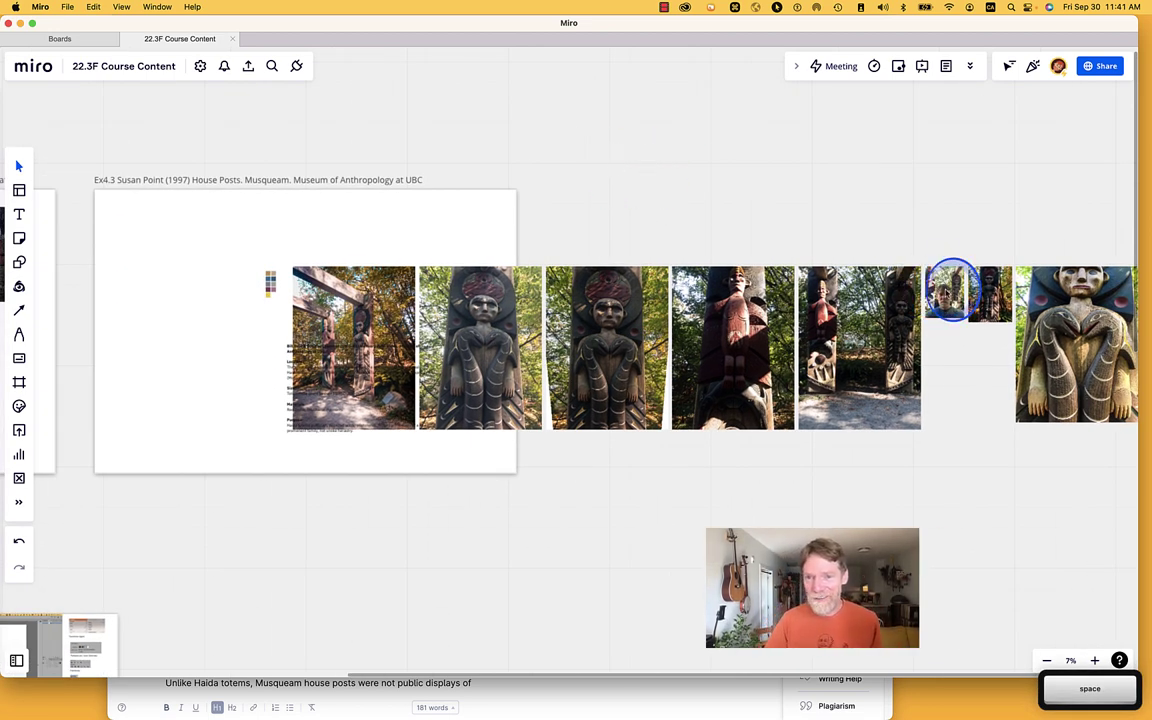
click(945, 292)
drag(945, 292, 128, 228)
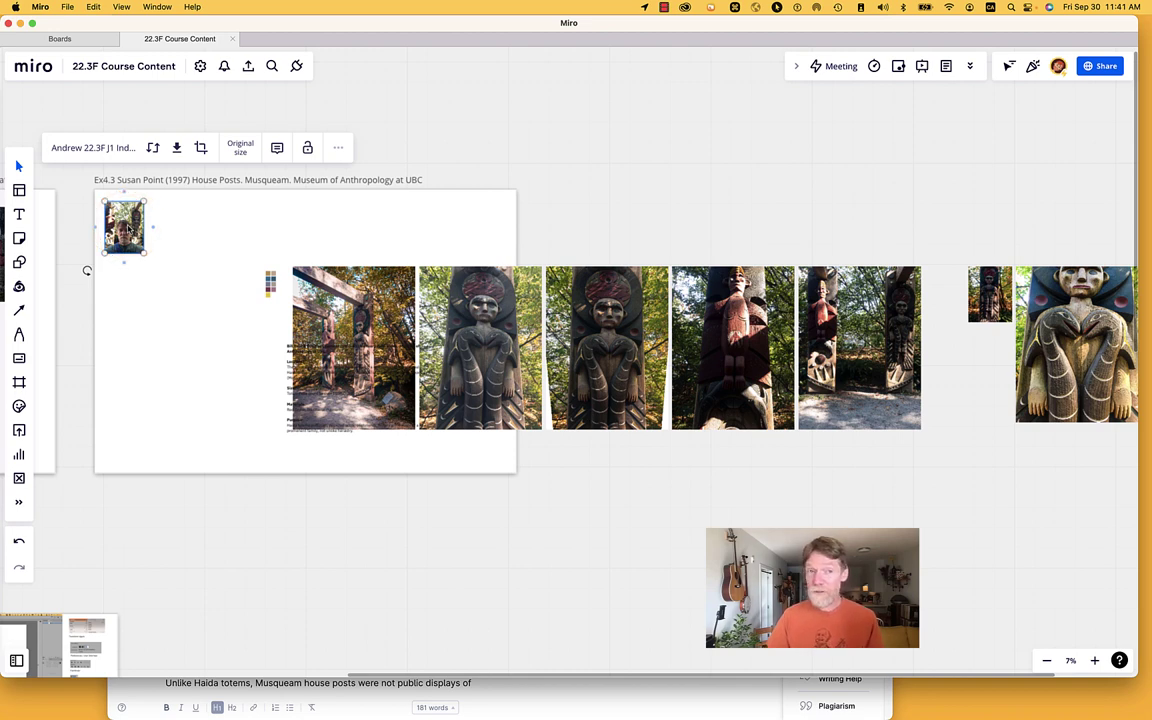
Step: Move the colour swatches below the Ex4.3 frame and place the wide House Posts photo beside the selfie
drag(270, 283, 312, 572)
click(335, 295)
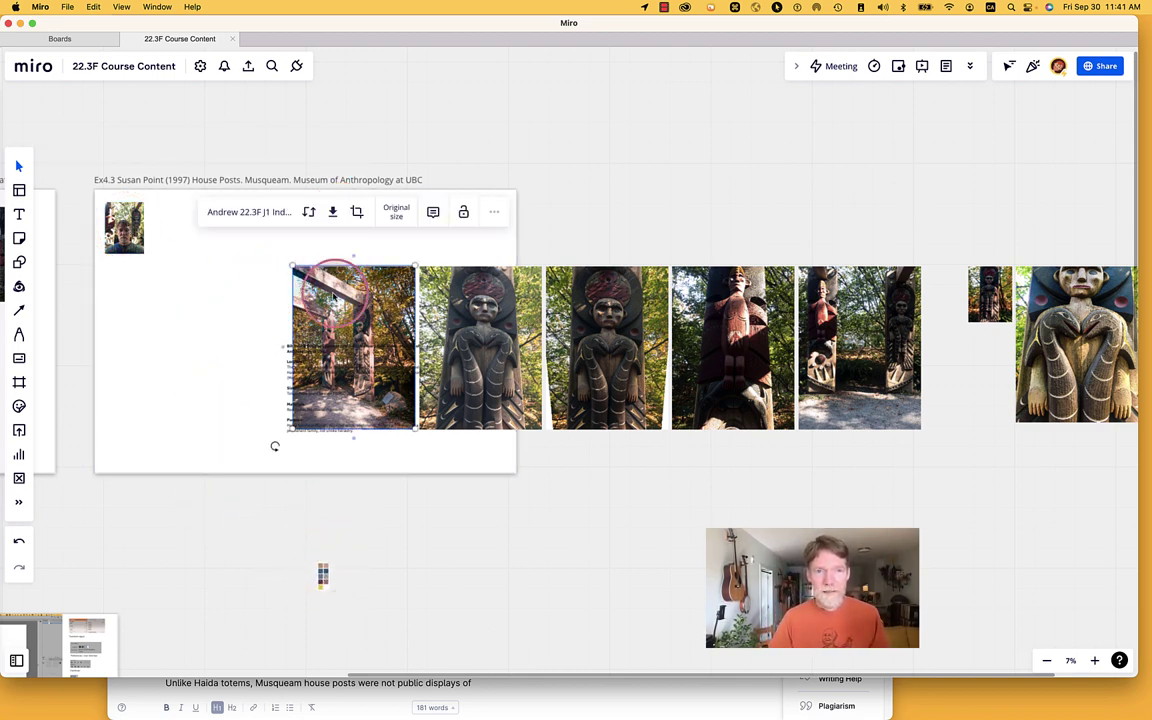
drag(356, 306, 215, 241)
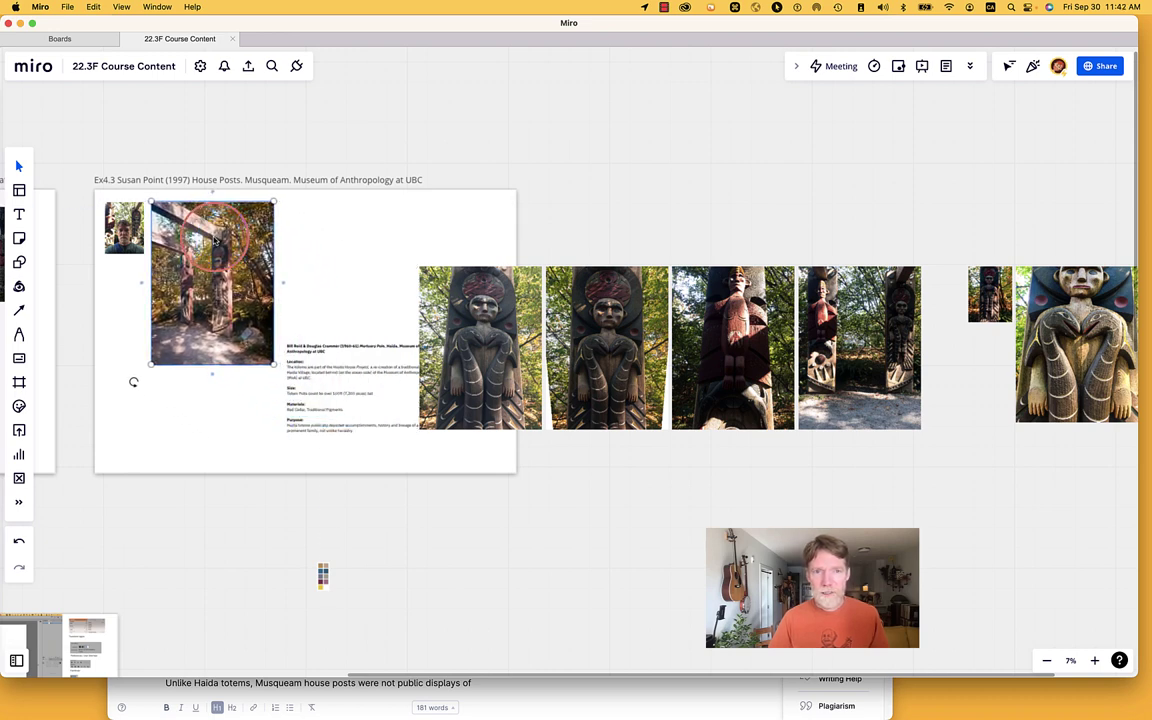
Step: Move the two red-crowned figure photos together into the Ex4.3 frame, beside the wide House Posts photo
click(596, 345)
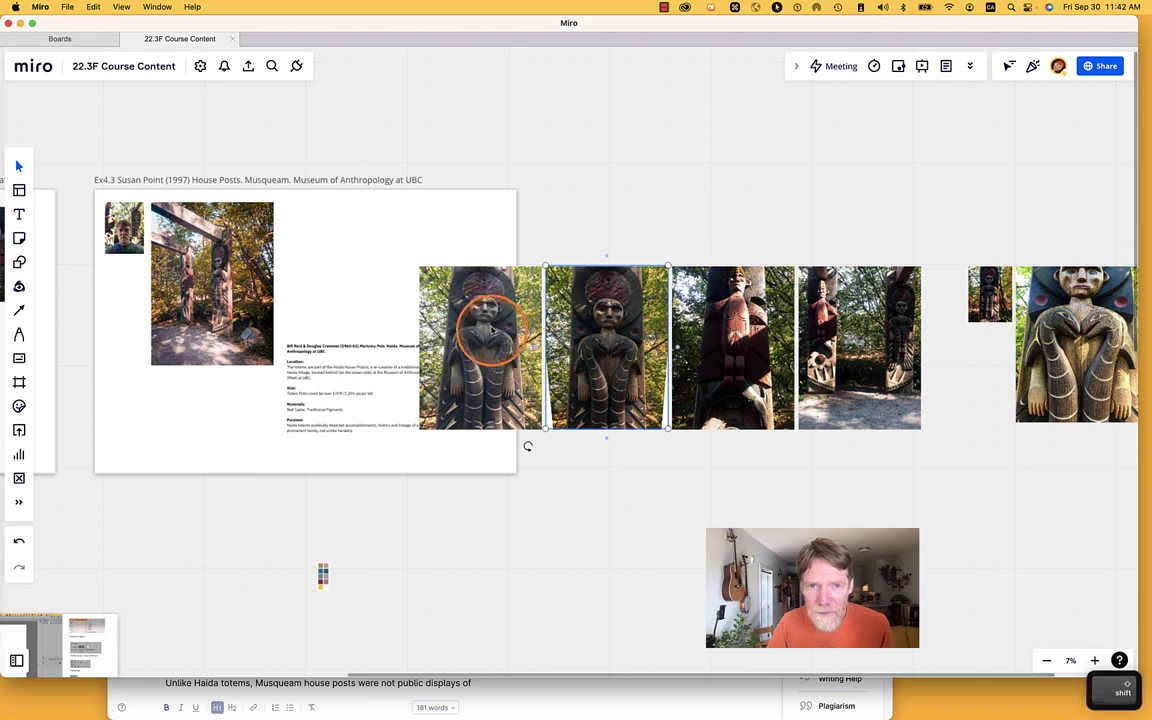
shift+click(443, 297)
drag(492, 328, 354, 263)
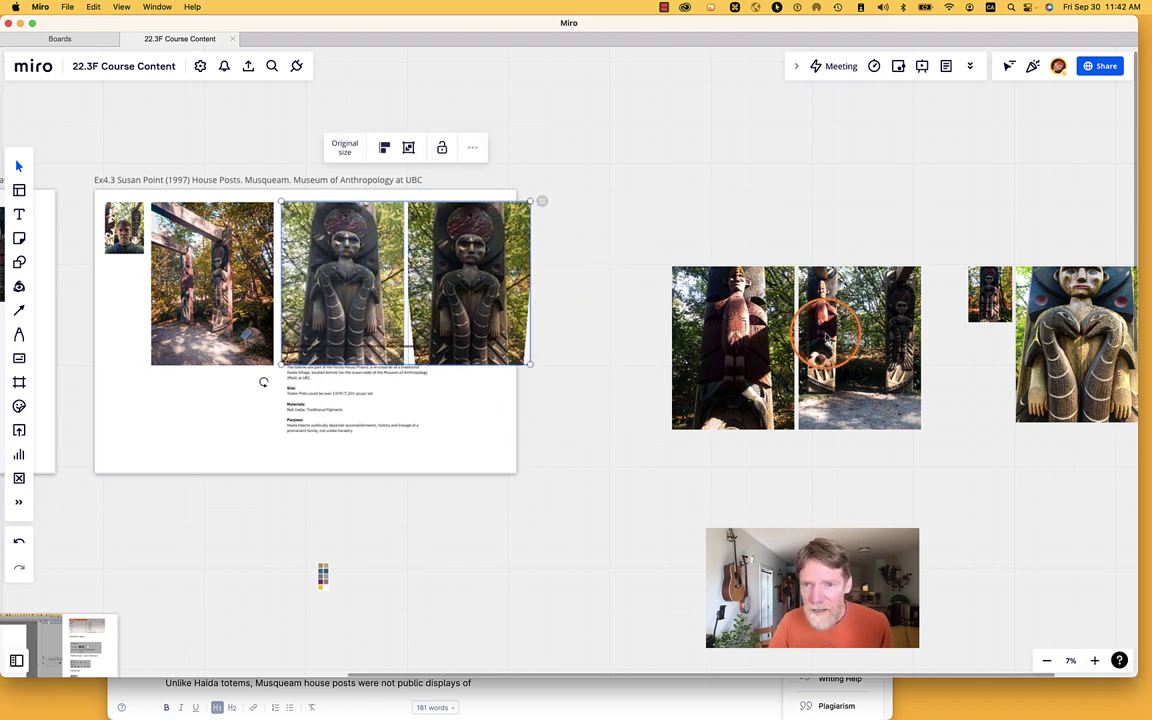
Step: Delete the photo showing two posts along the path and the small dark post photo, both outside the frame
click(822, 333)
key(BackSpace)
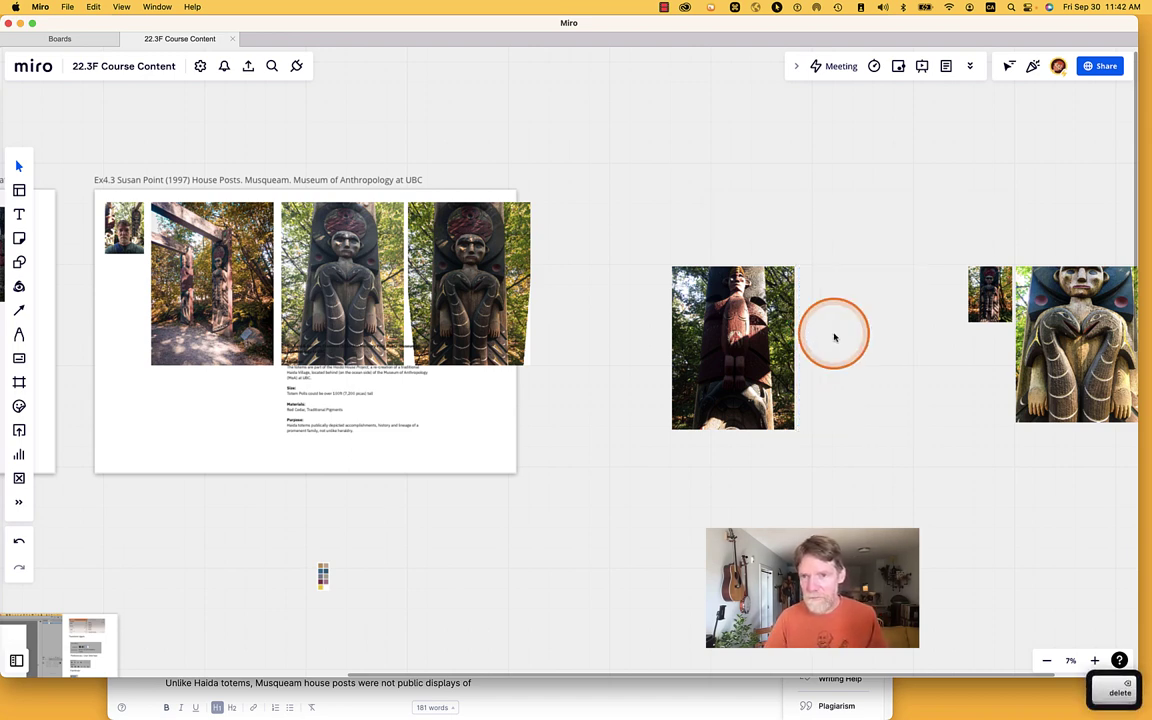
click(988, 295)
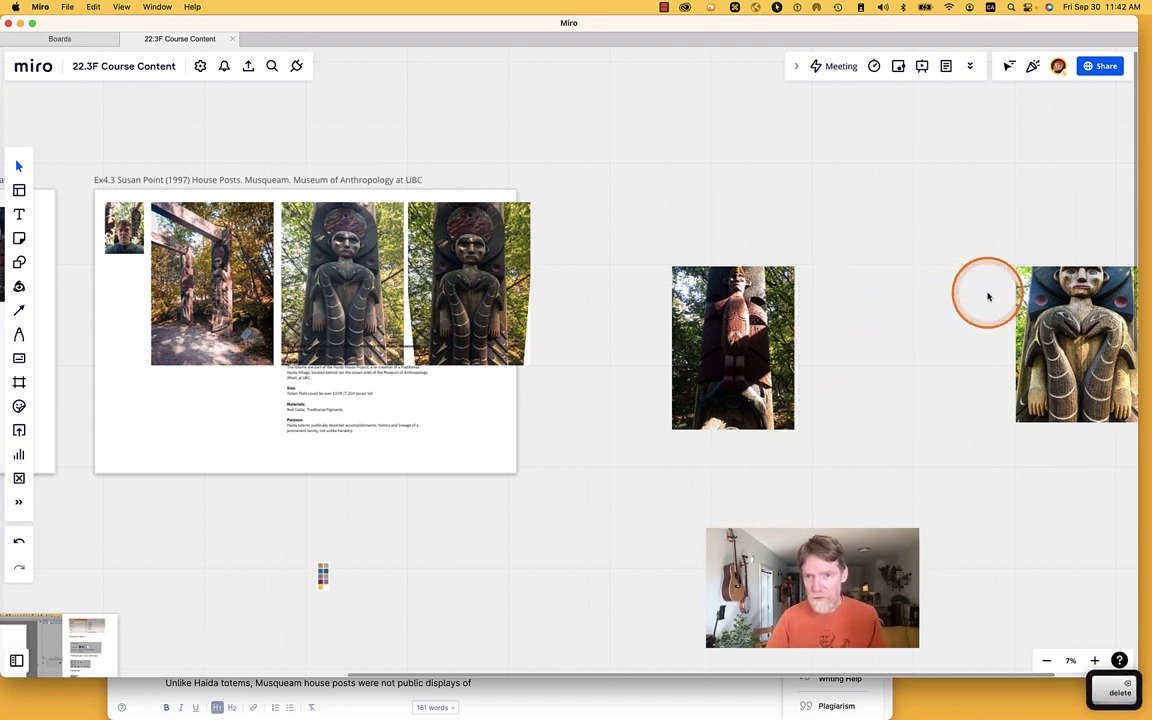
Step: Line up the bright figure close-up and the dark post photo after the two figure photos, top-aligned with the image row
drag(1053, 312, 624, 265)
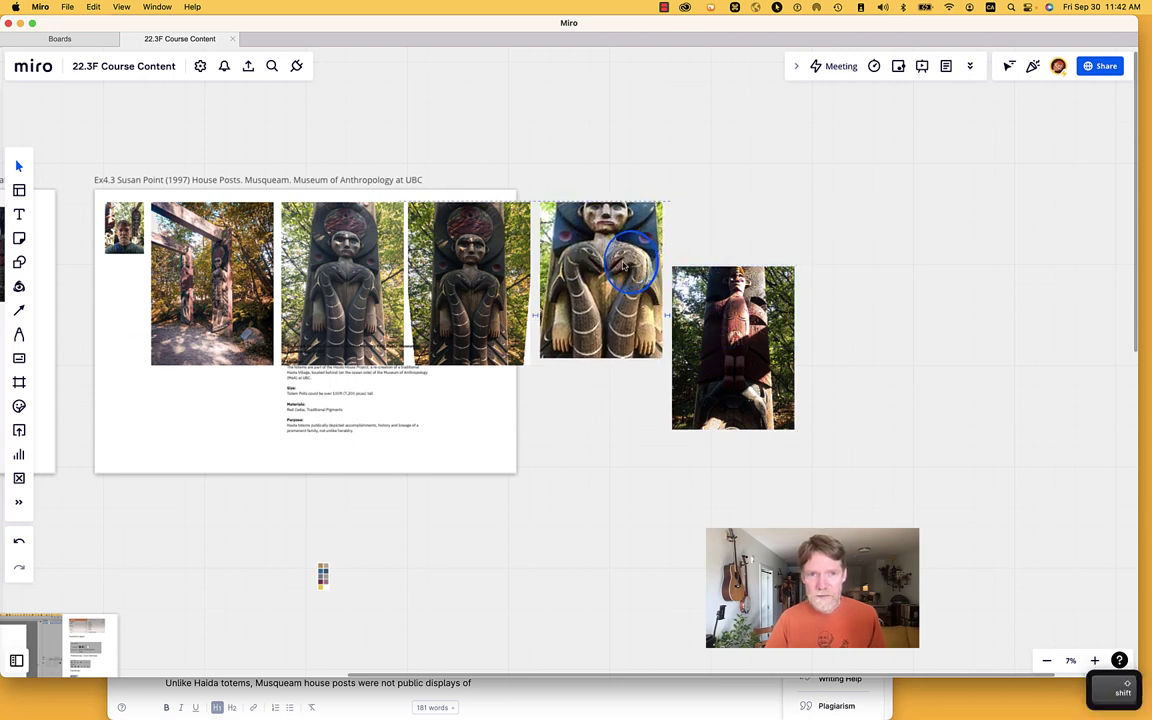
drag(733, 321, 743, 258)
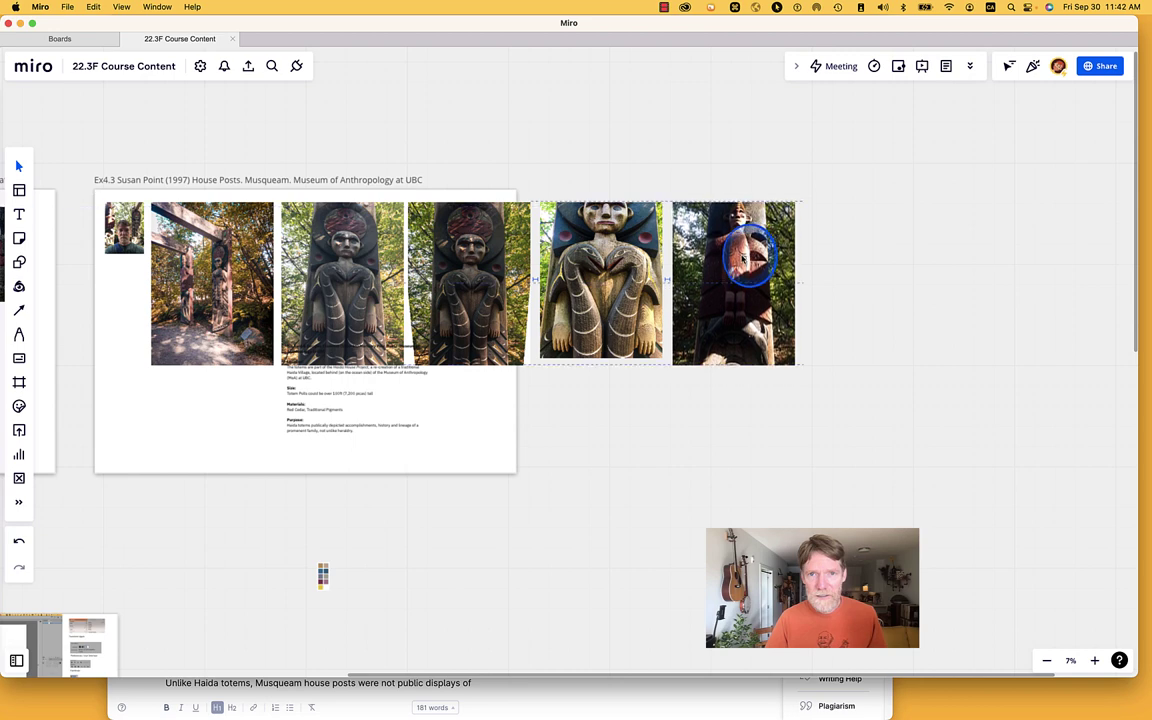
click(607, 283)
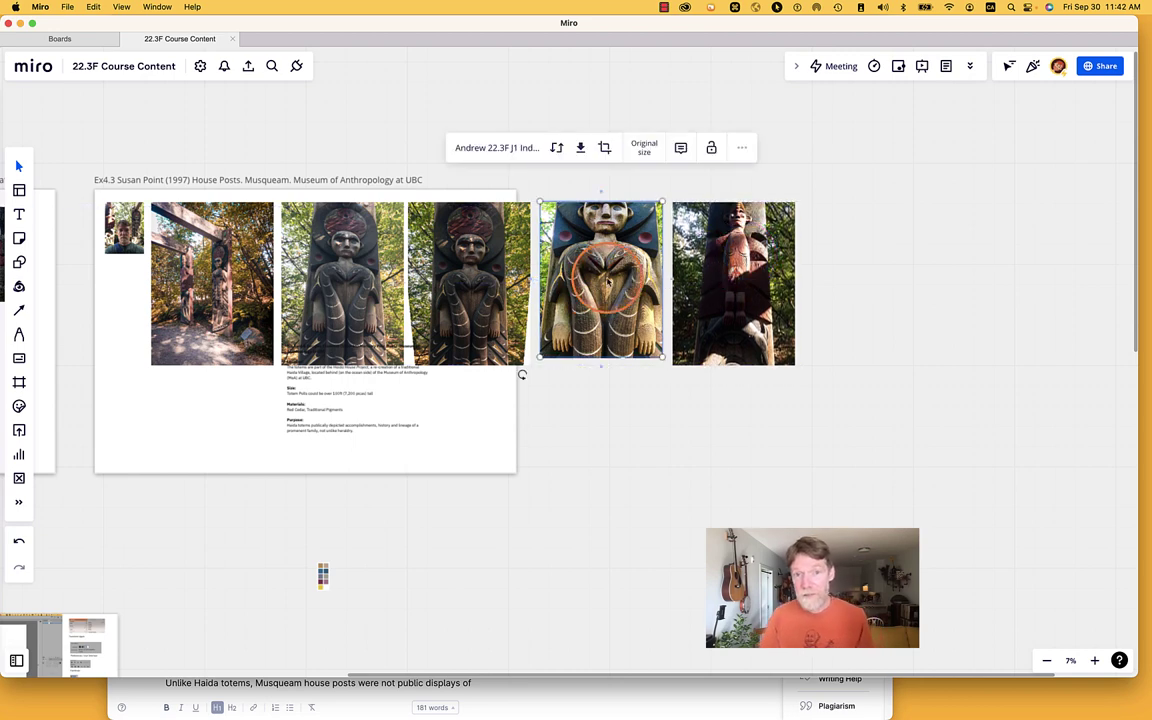
click(722, 220)
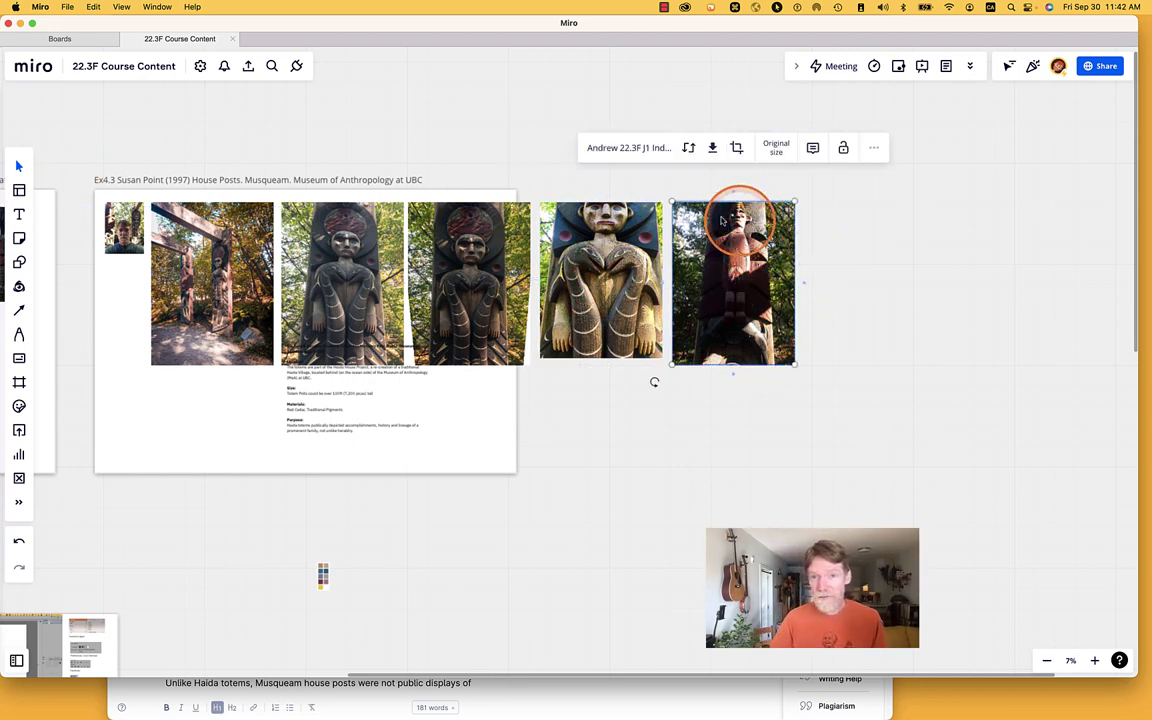
click(599, 326)
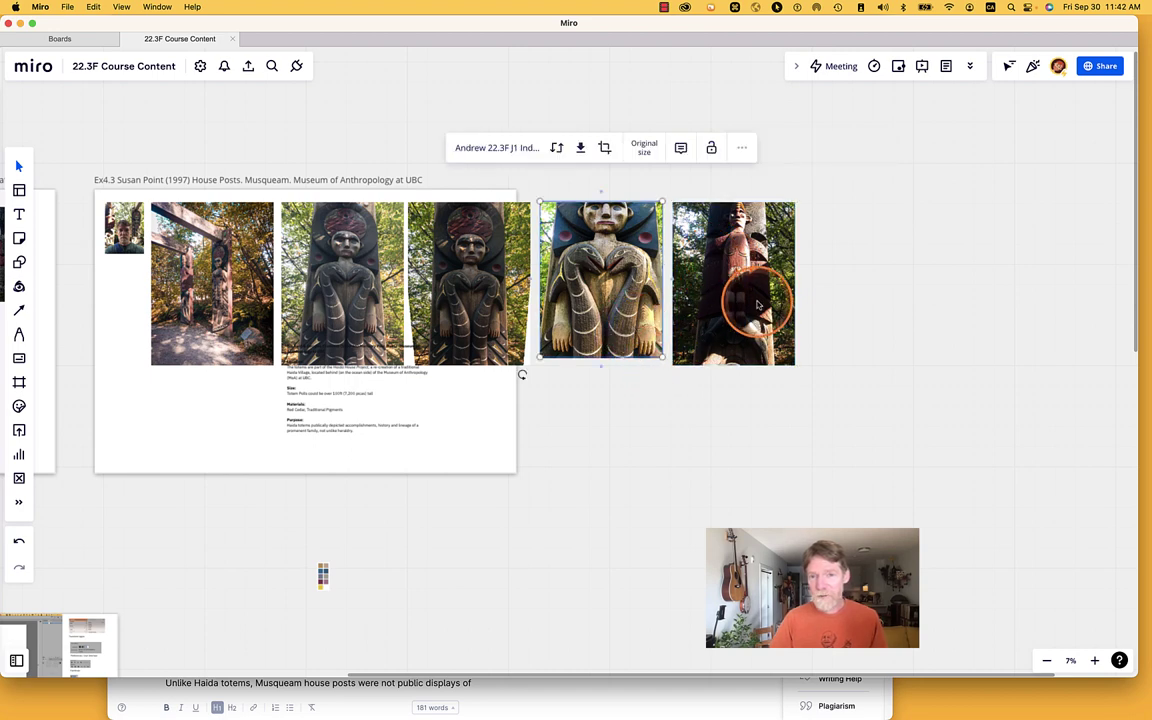
Step: Enlarge the bright figure close-up well beyond the other photos and place the dark post photo directly beside it
drag(758, 305, 873, 305)
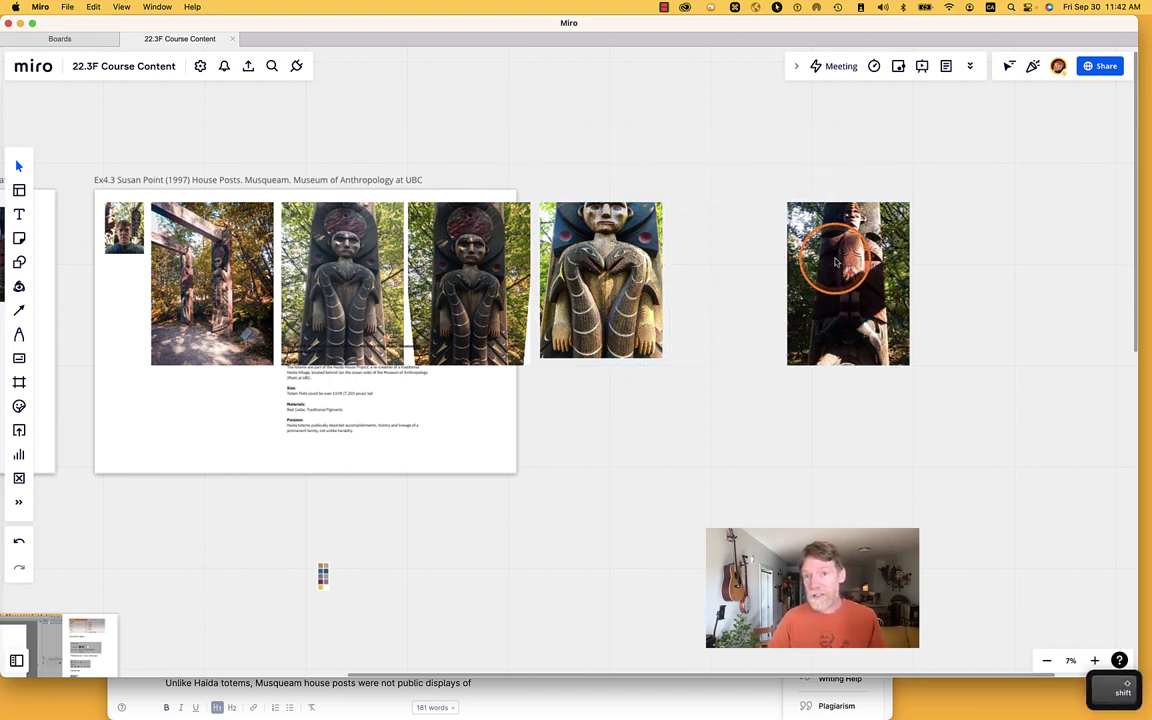
click(836, 262)
click(658, 314)
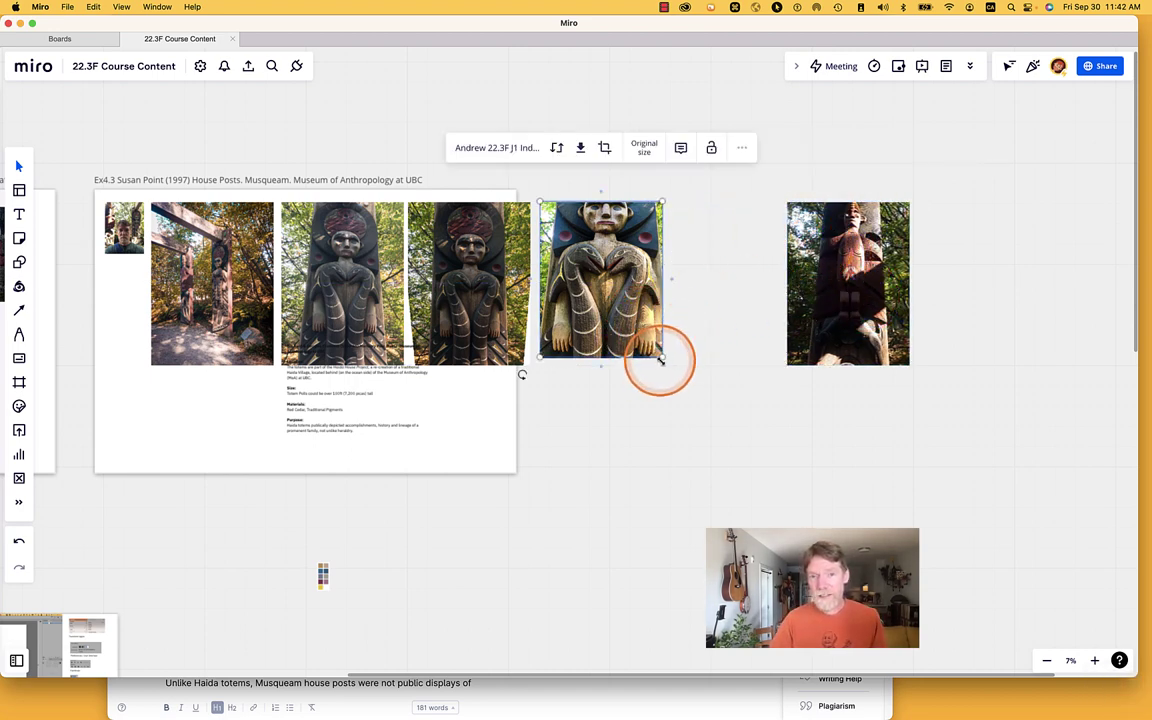
drag(662, 358, 740, 445)
drag(852, 273, 807, 272)
click(788, 193)
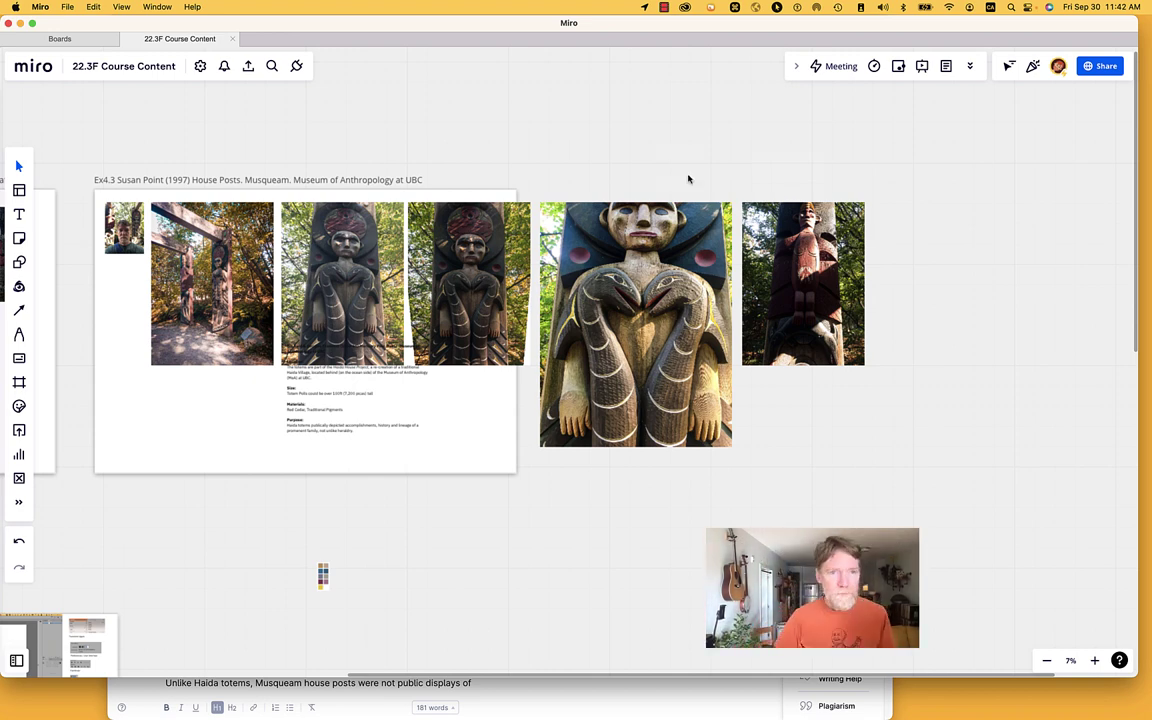
Step: Shrink the selfie in the Ex4.3 frame to match the Ex4.2 selfie and align it to the same height
key(space)
drag(124, 220, 563, 258)
click(563, 257)
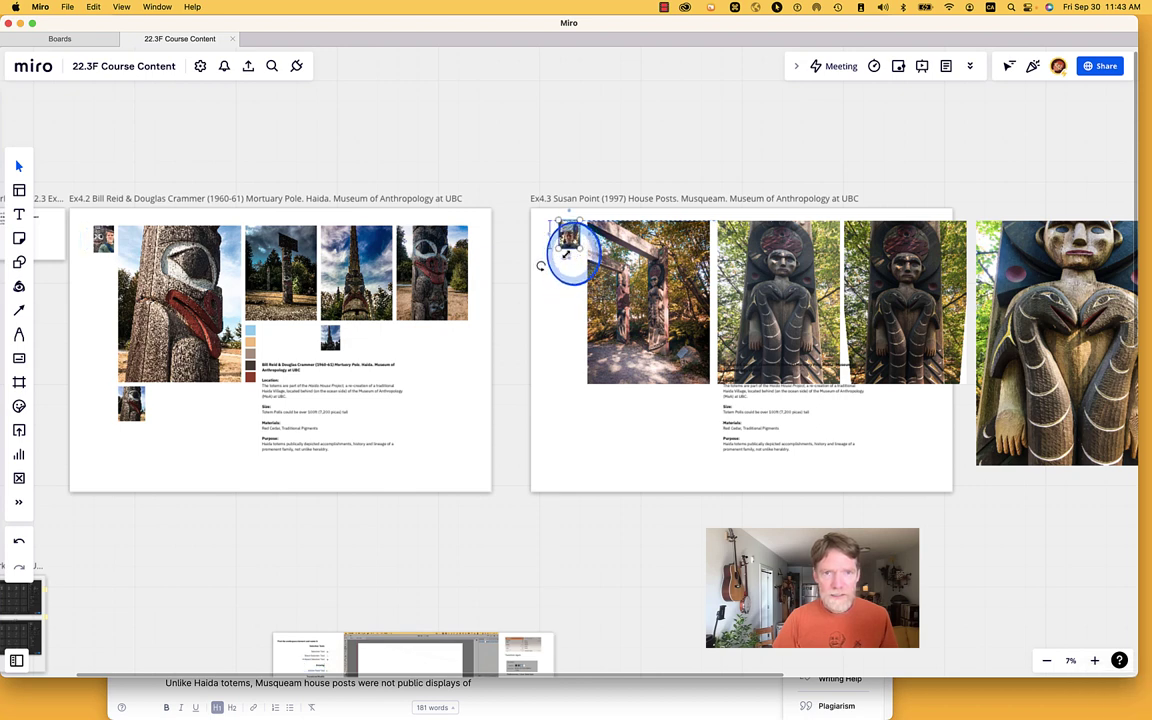
click(566, 250)
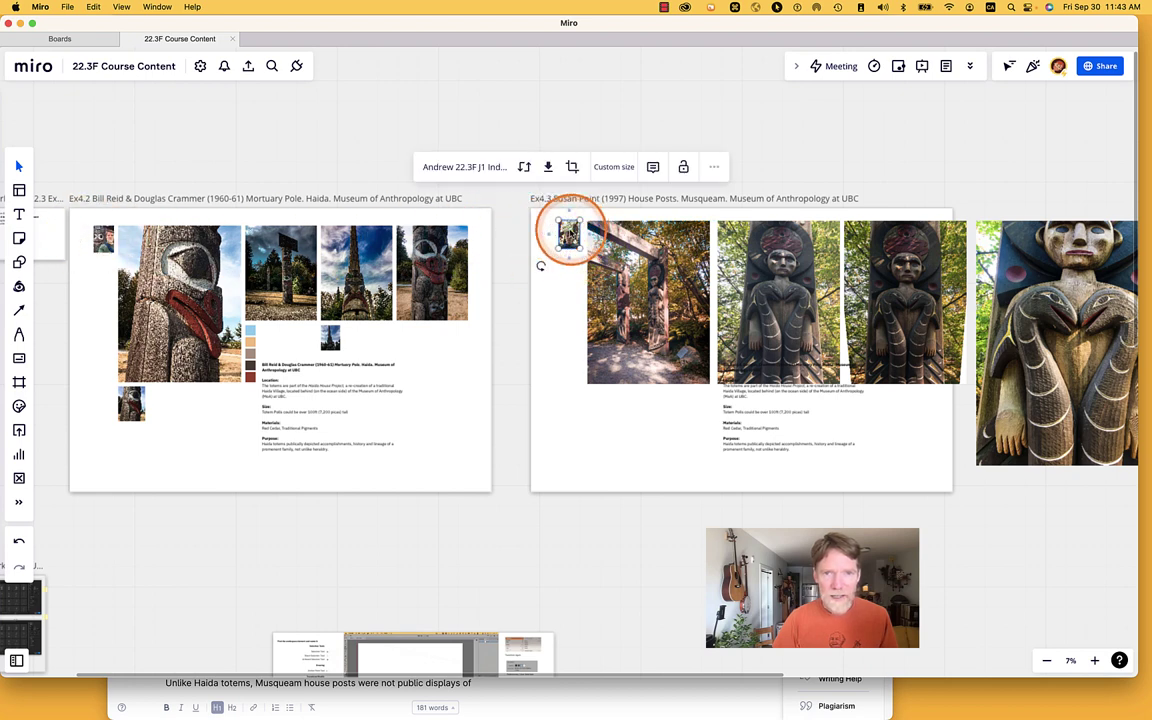
mouse_move(567, 233)
mouse_down()
mouse_move(570, 248)
mouse_move(569, 238)
mouse_up()
Step: Top-align the wide House Posts photo with the selfie and shrink it to the Ex4.2 frame's thumbnail size
click(650, 248)
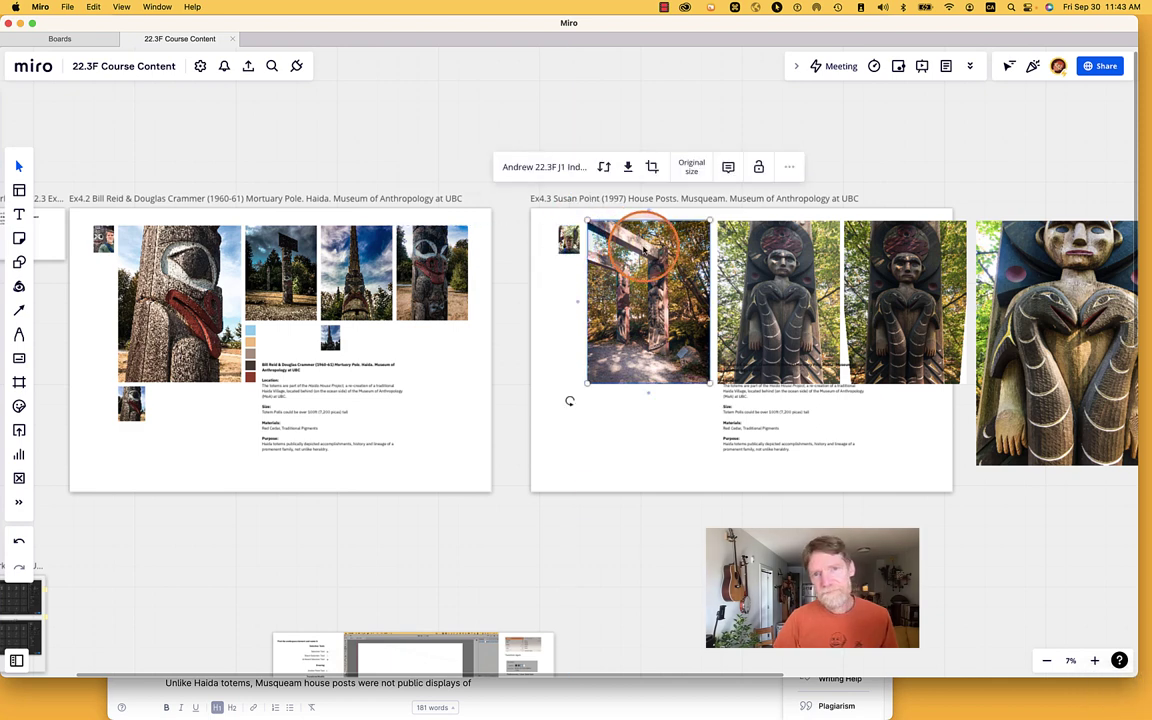
drag(650, 247, 648, 255)
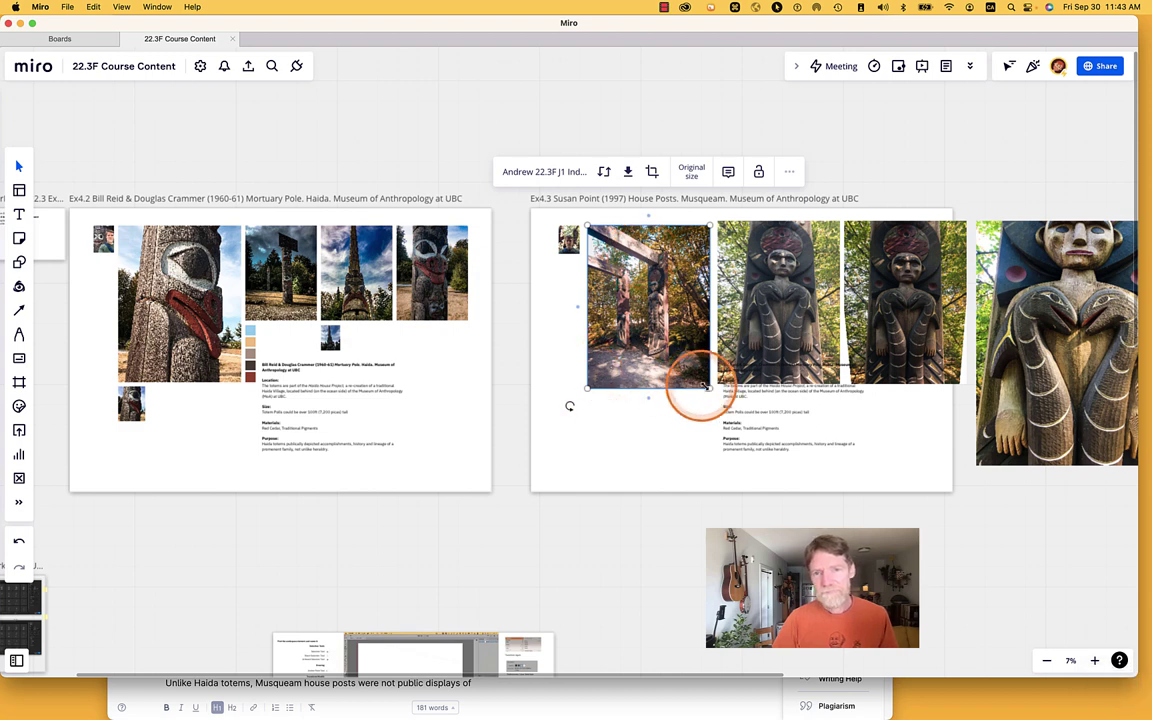
drag(705, 386, 658, 320)
Step: Shrink the two red-crowned figure photos to thumbnail size and line them up beside the wide House Posts photo
click(805, 316)
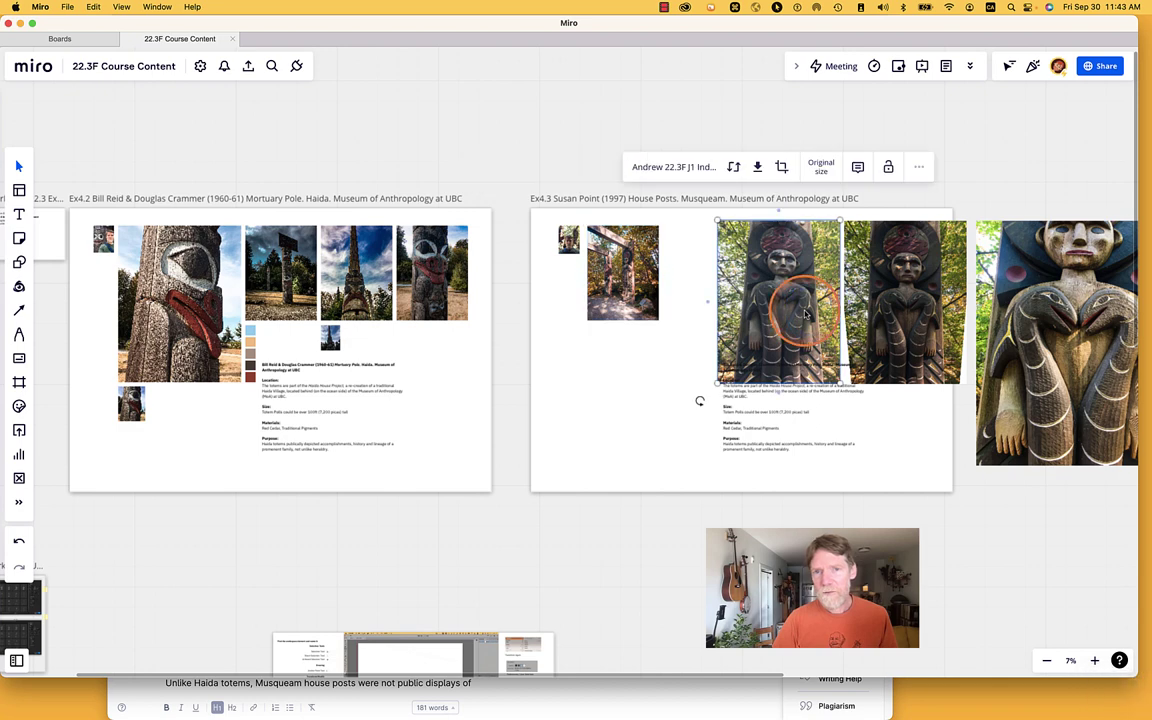
drag(805, 316, 754, 322)
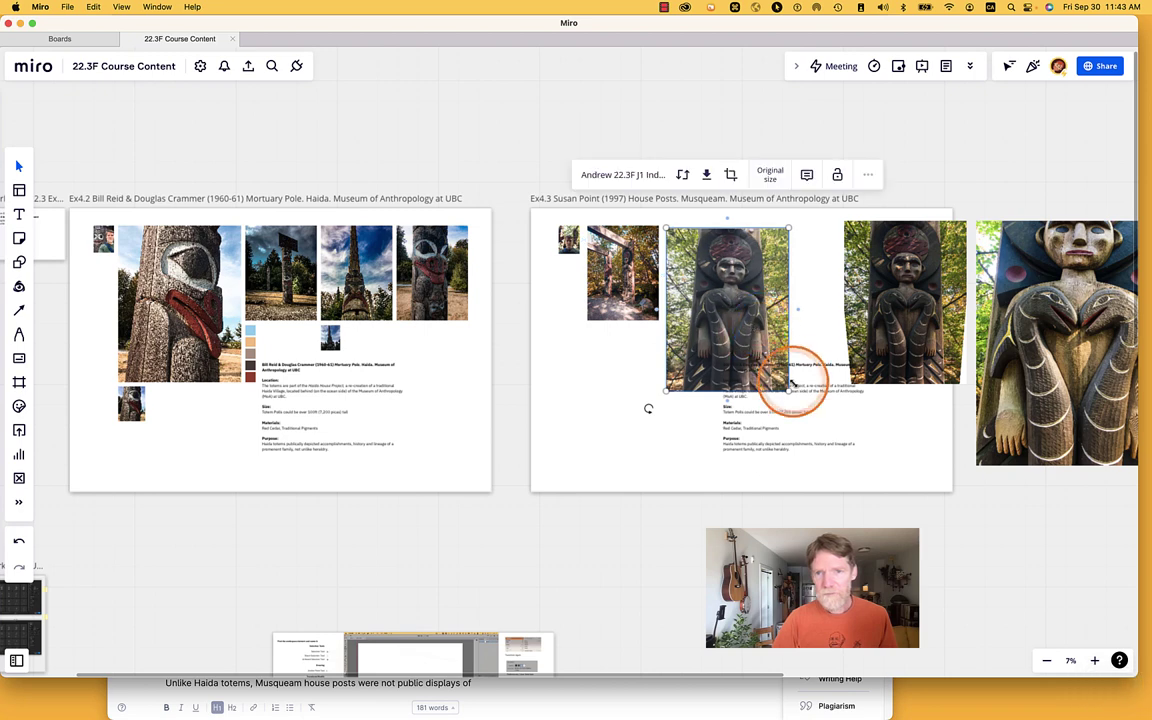
drag(788, 390, 721, 330)
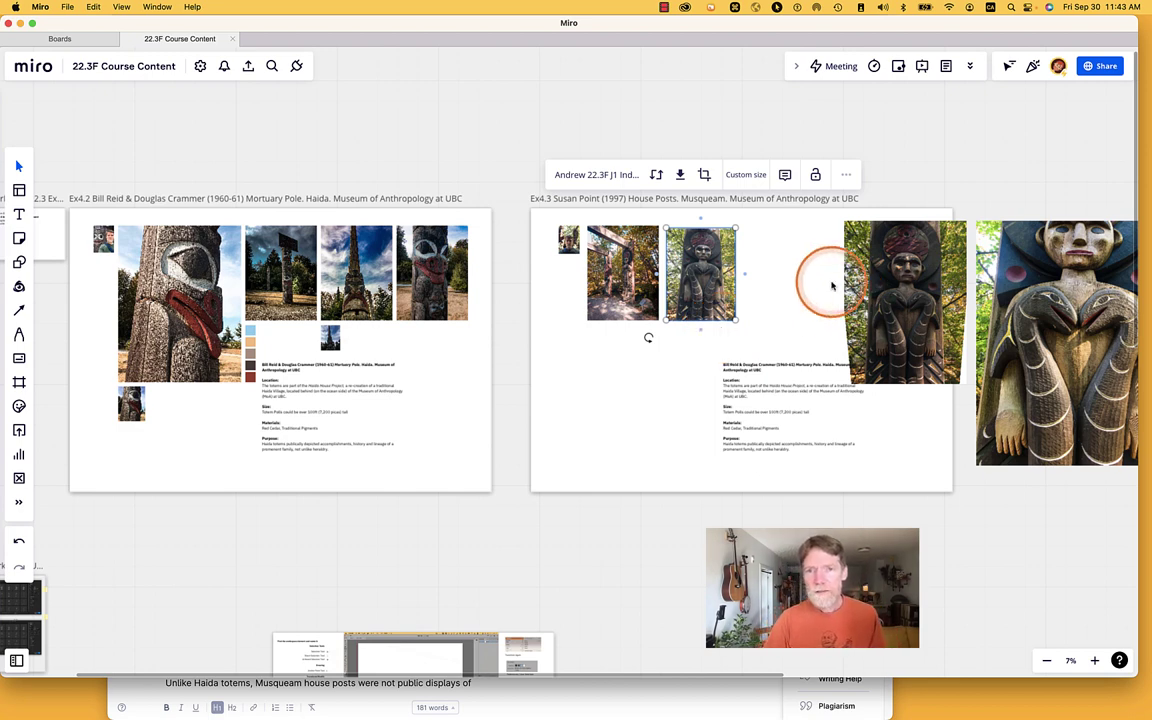
drag(894, 289, 792, 296)
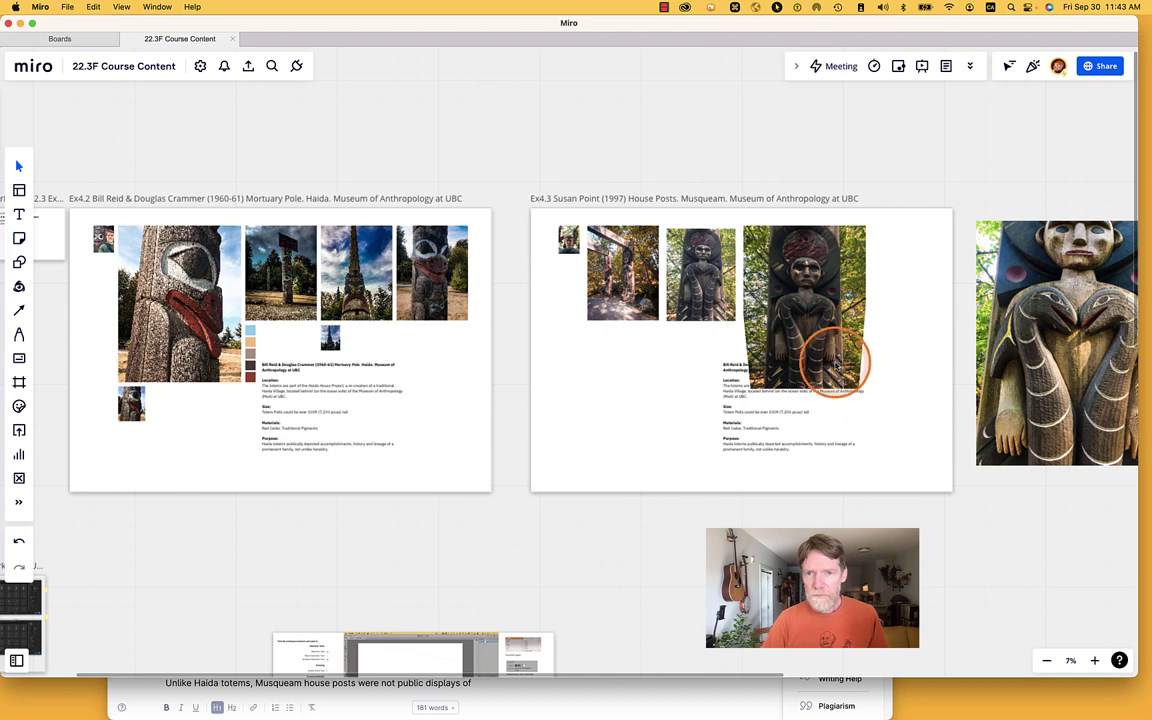
drag(864, 381, 798, 332)
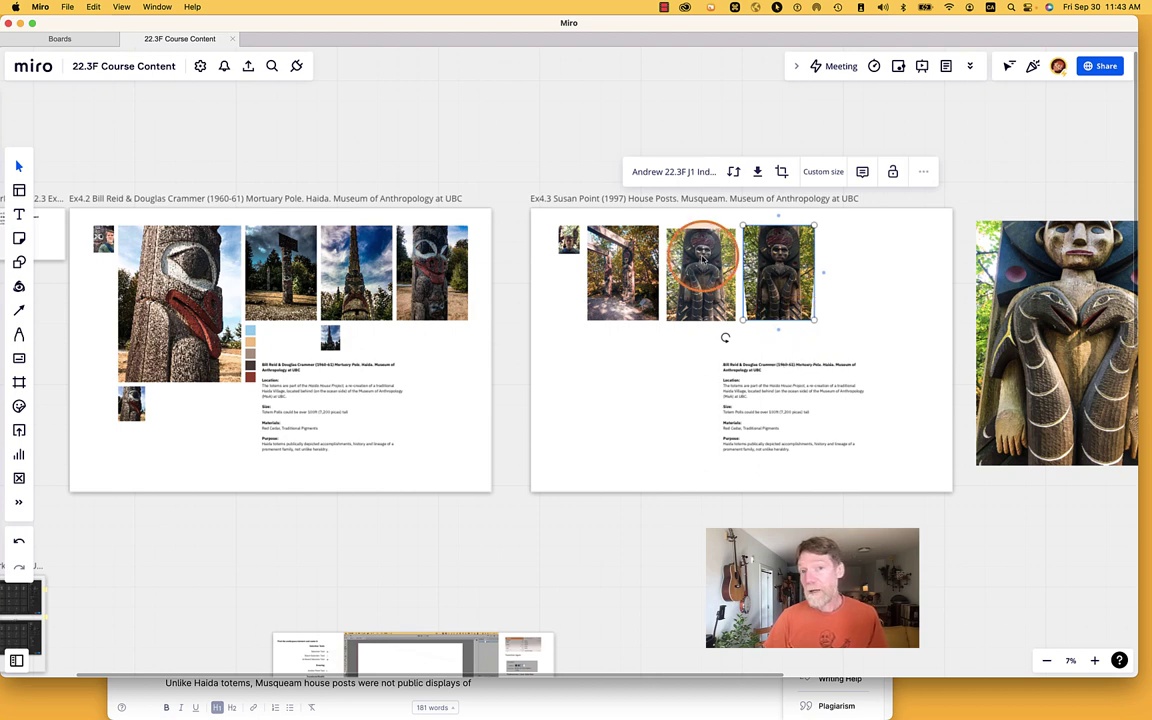
Step: Move the lighter figure photo below the image row and place the darker, straightened one beside the wide House Posts photo
drag(699, 267, 772, 362)
drag(779, 284, 702, 286)
scroll(701, 286, up, 10)
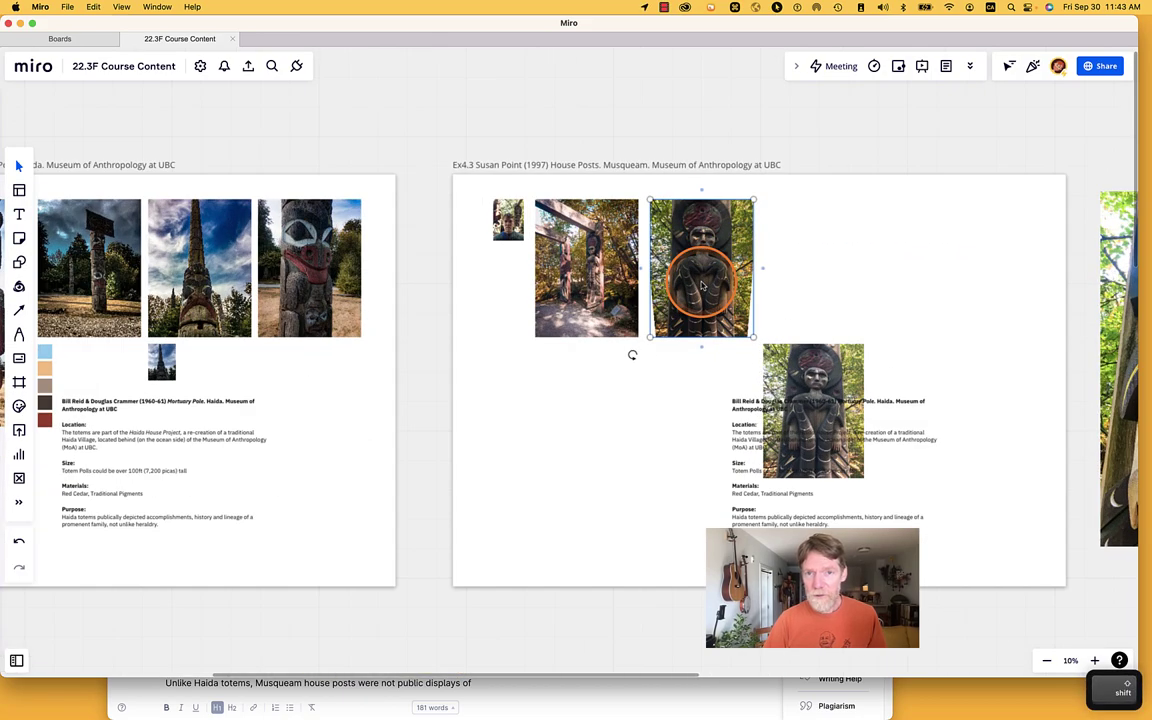
scroll(701, 286, down, 10)
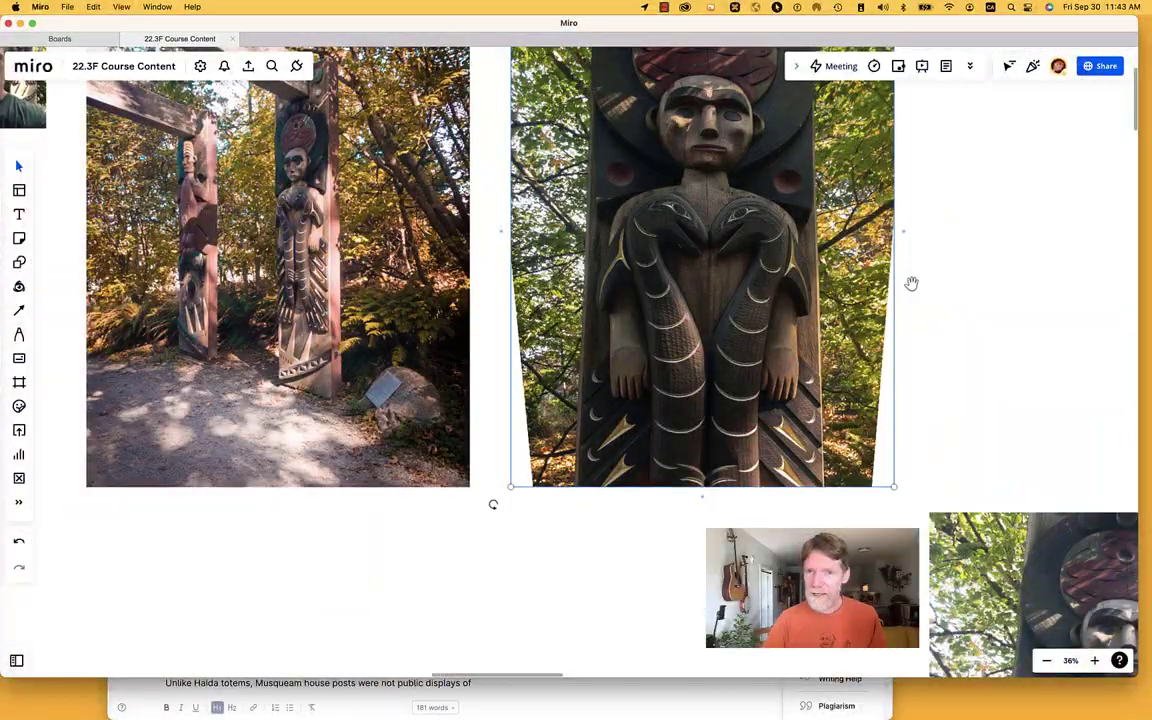
drag(911, 283, 684, 386)
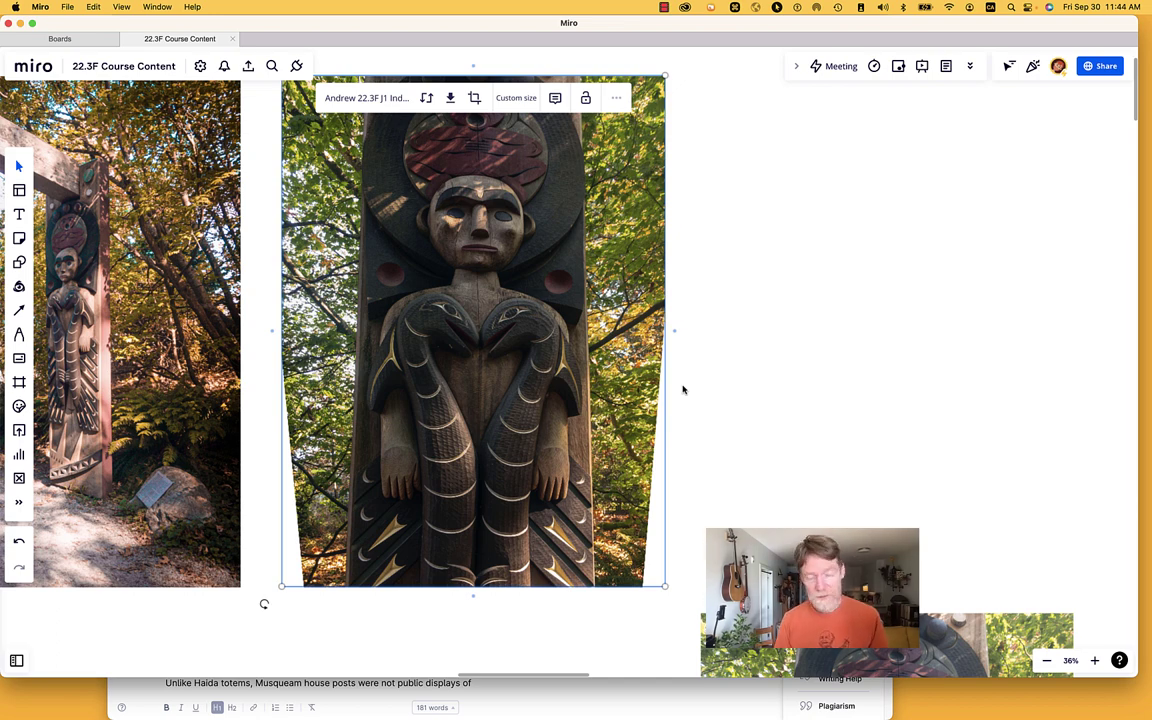
Step: Switch to Adobe Lightroom and open the red-crowned figure post photo from the filmstrip
key(super+Tab)
key(super+Tab)
key(super+Tab)
key(super+Tab)
key(super+Tab)
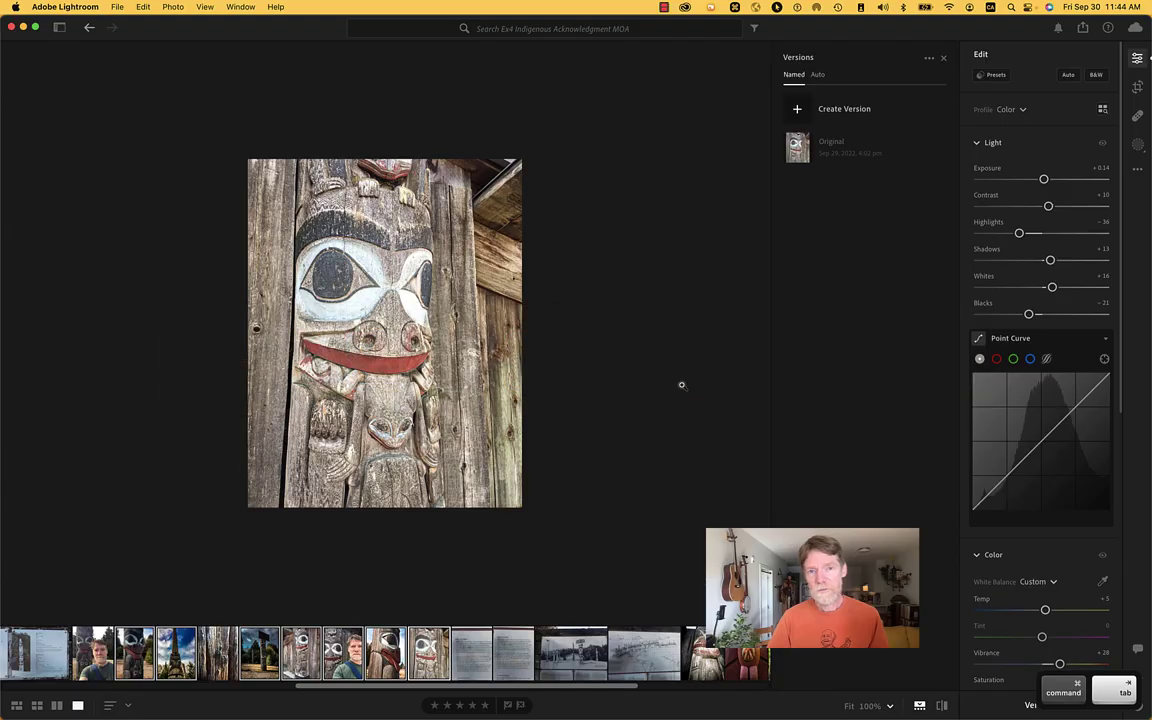
scroll(690, 660, right, 10)
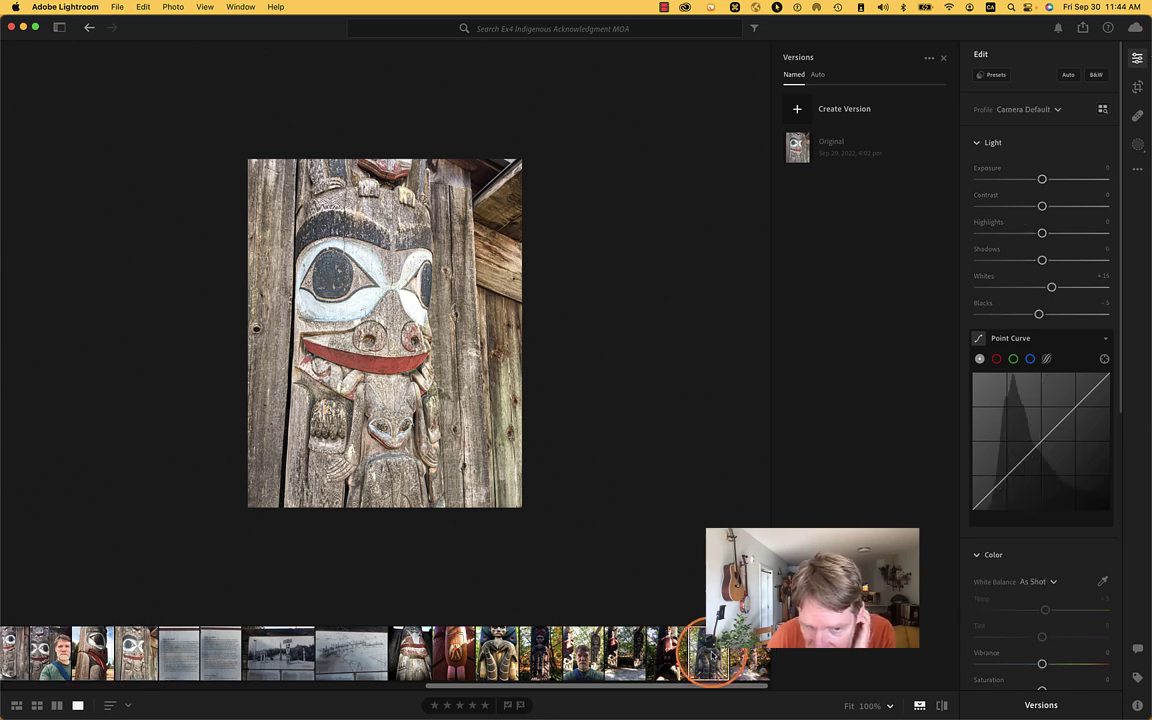
click(710, 655)
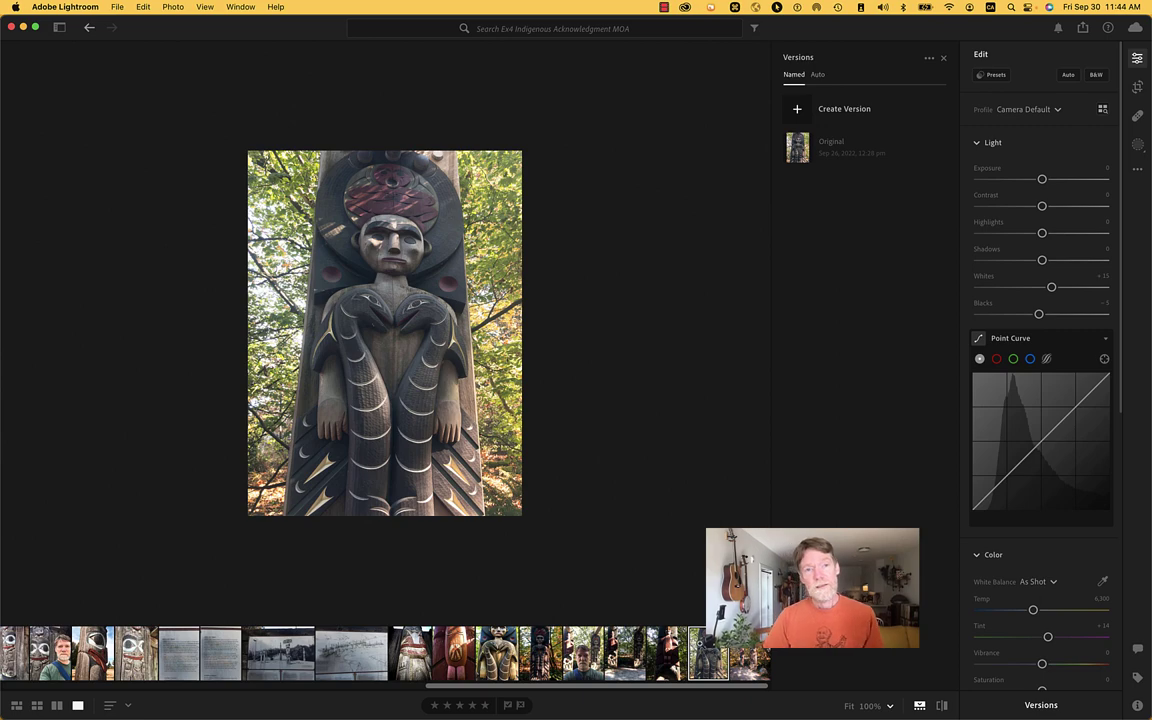
Step: Examine the tapering vertical edges of the figure post up close, including the photo's original version
click(347, 333)
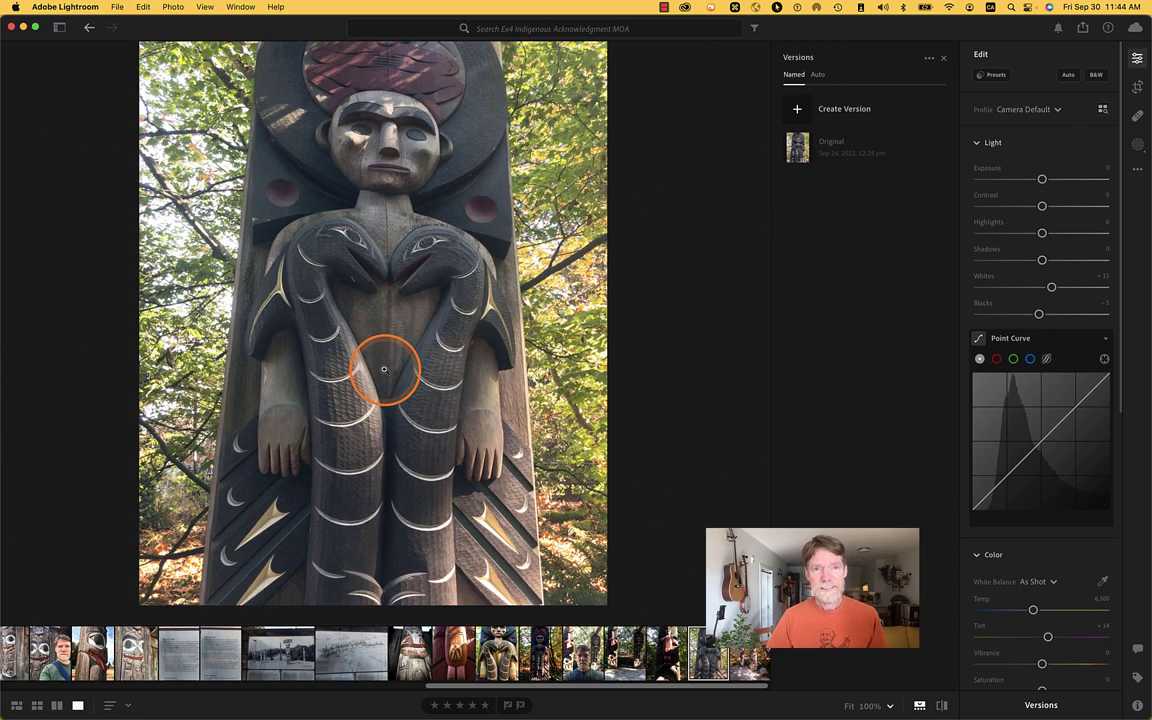
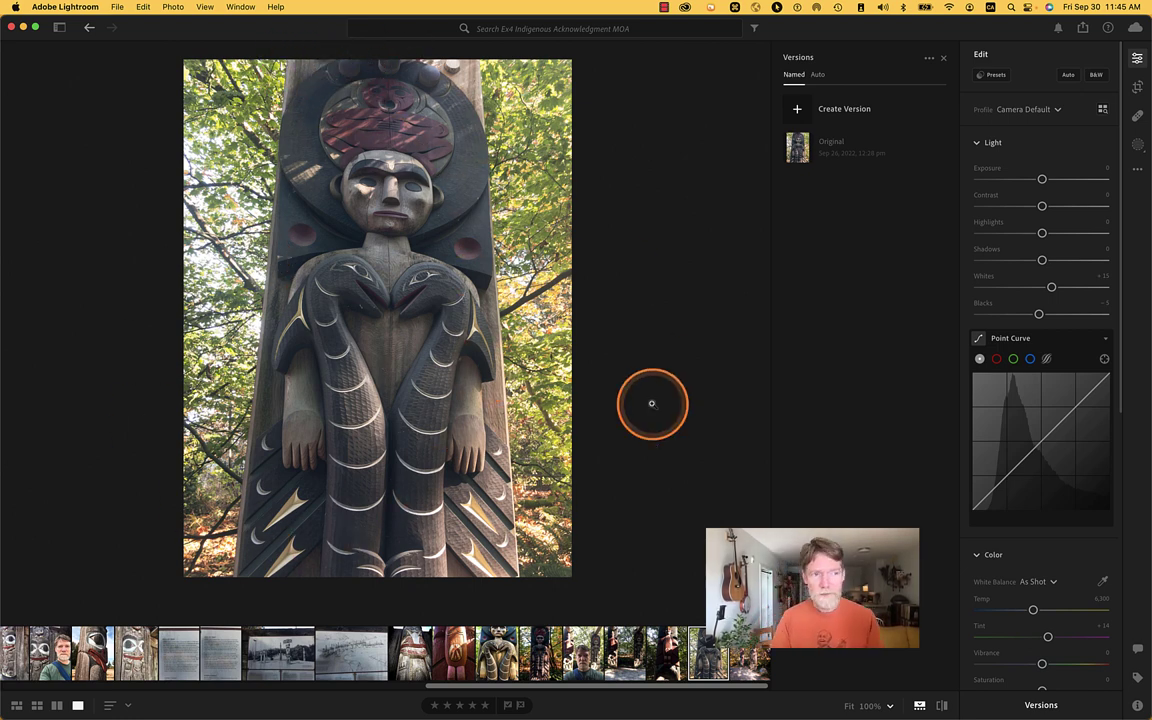
click(422, 366)
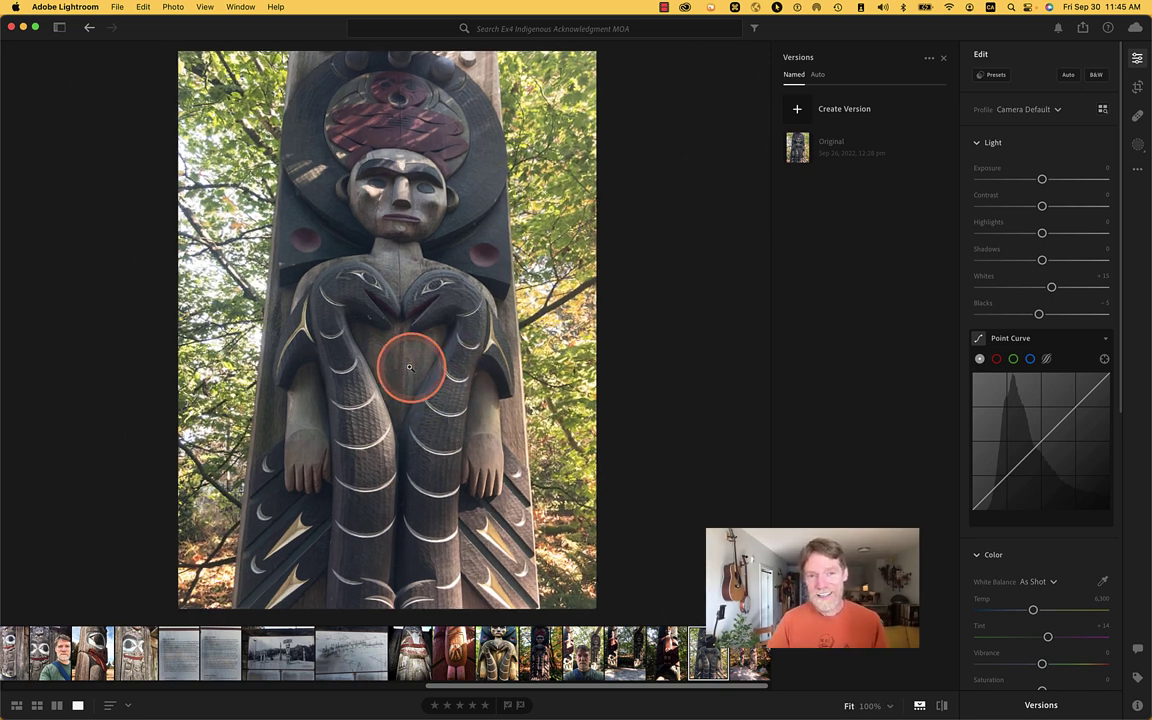
scroll(409, 367, down, 3)
scroll(409, 367, up, 3)
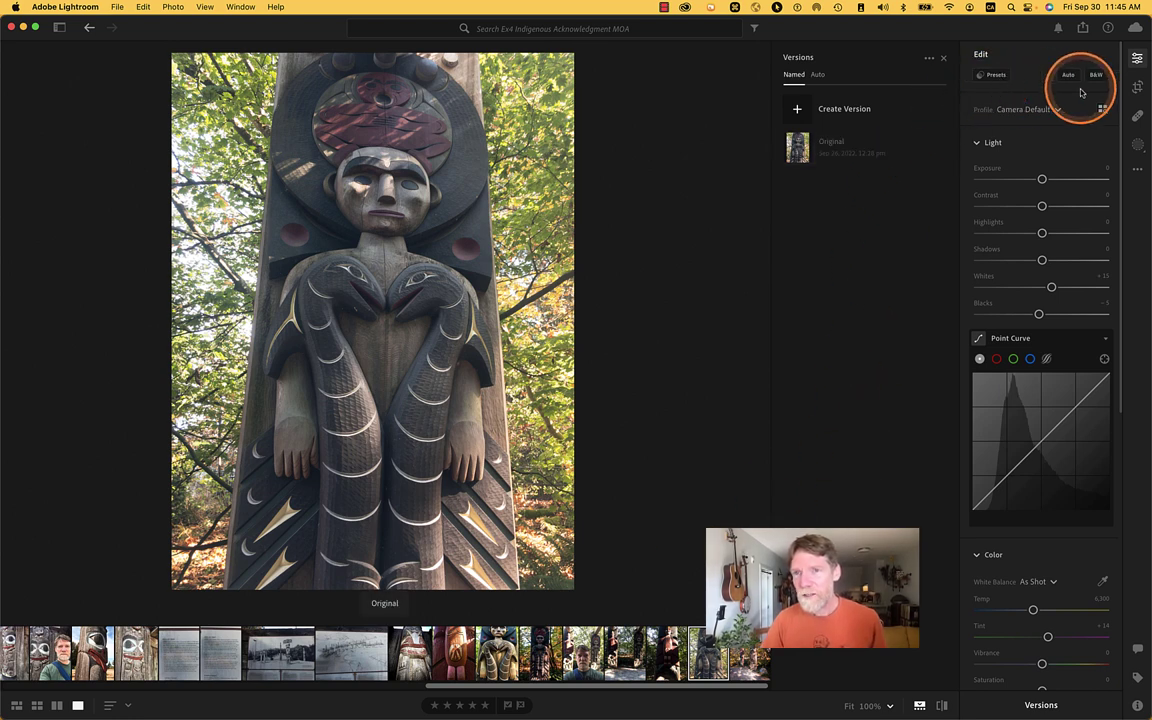
Step: Collapse the Light, Color and Effects adjustment groups and close the list of saved versions
click(977, 145)
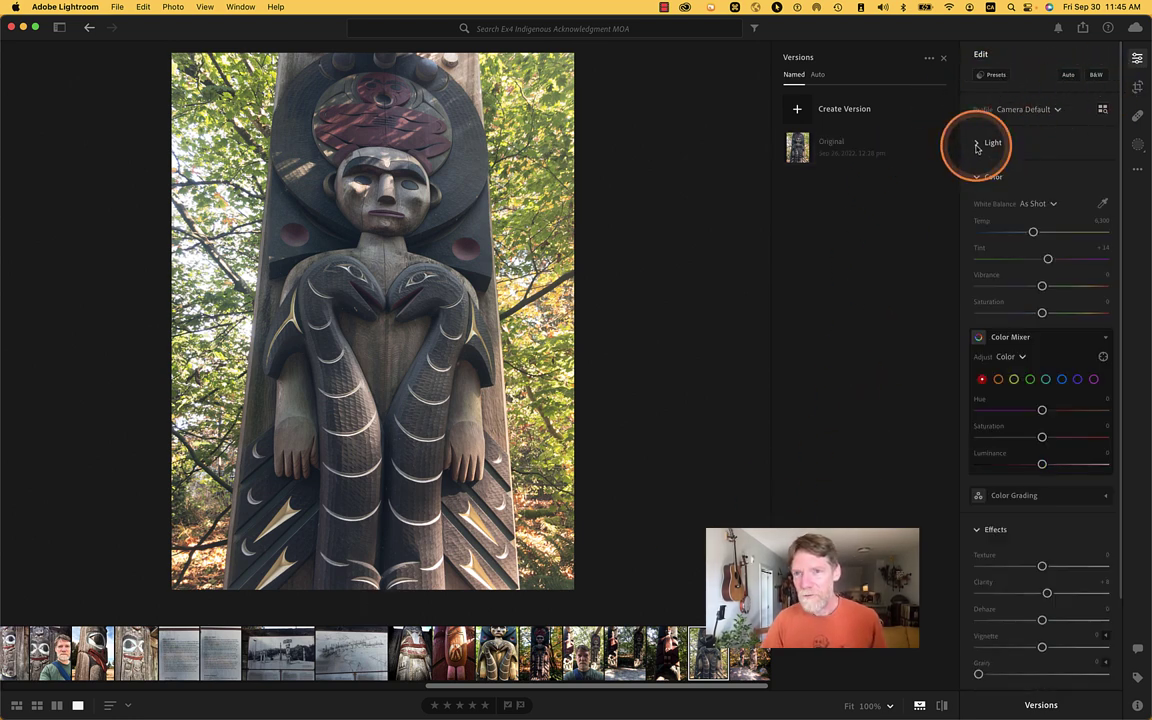
click(977, 178)
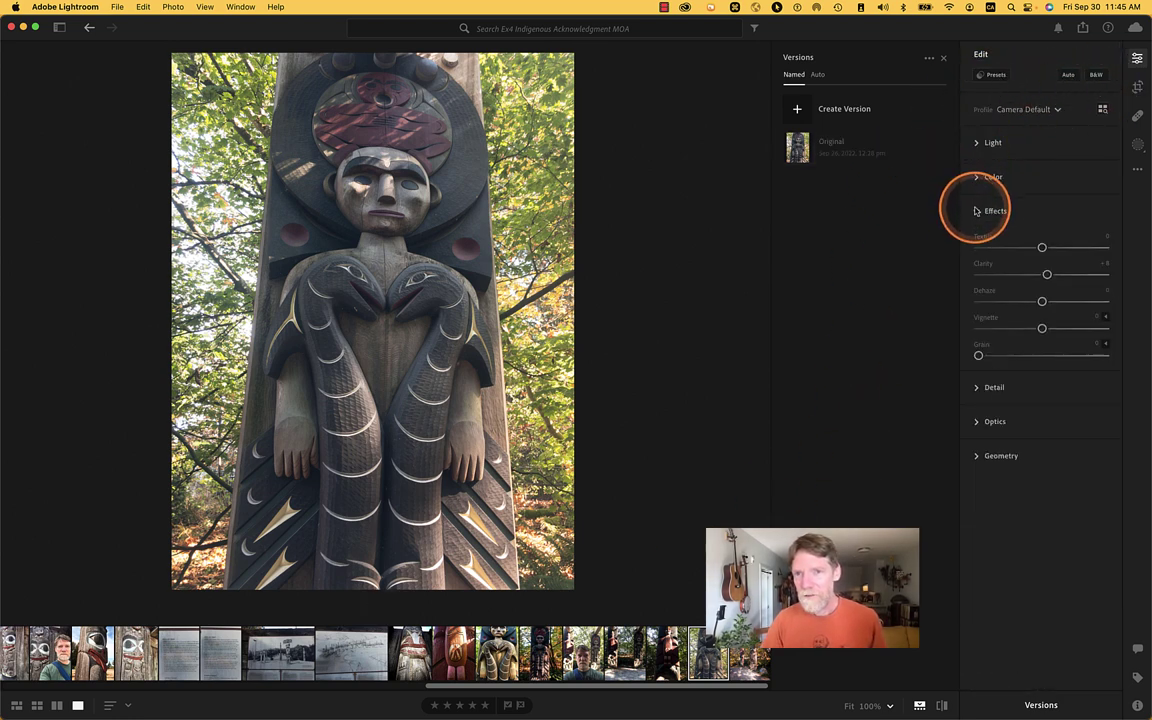
click(977, 211)
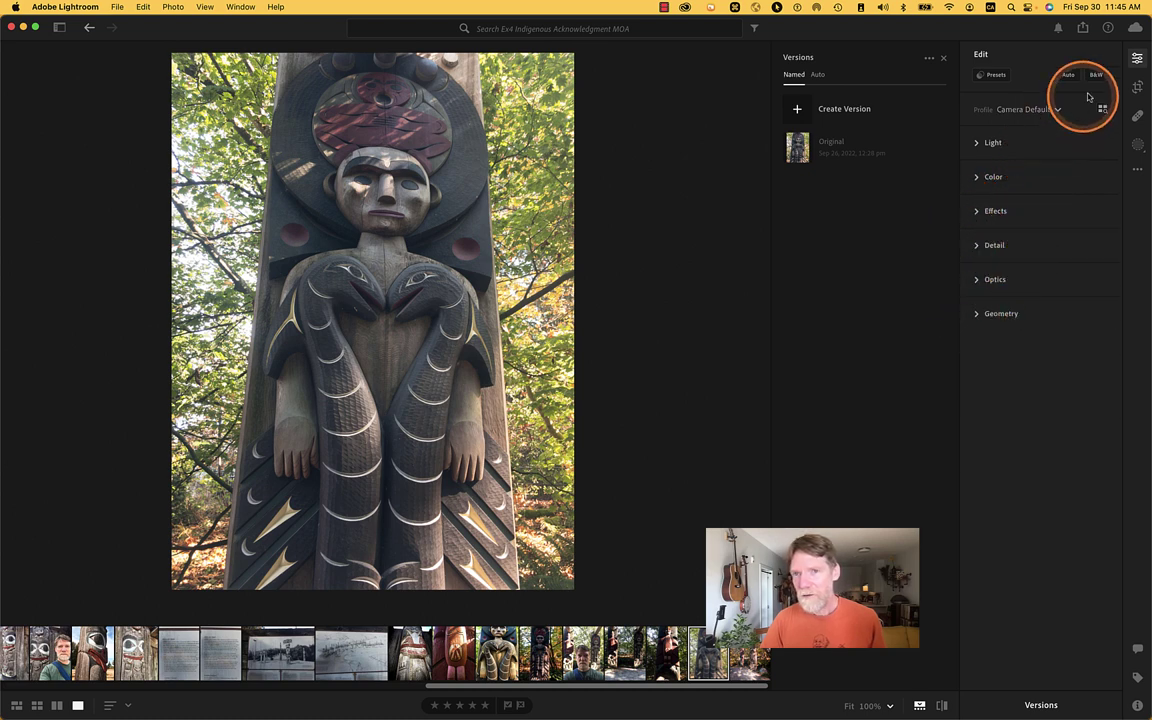
click(1137, 59)
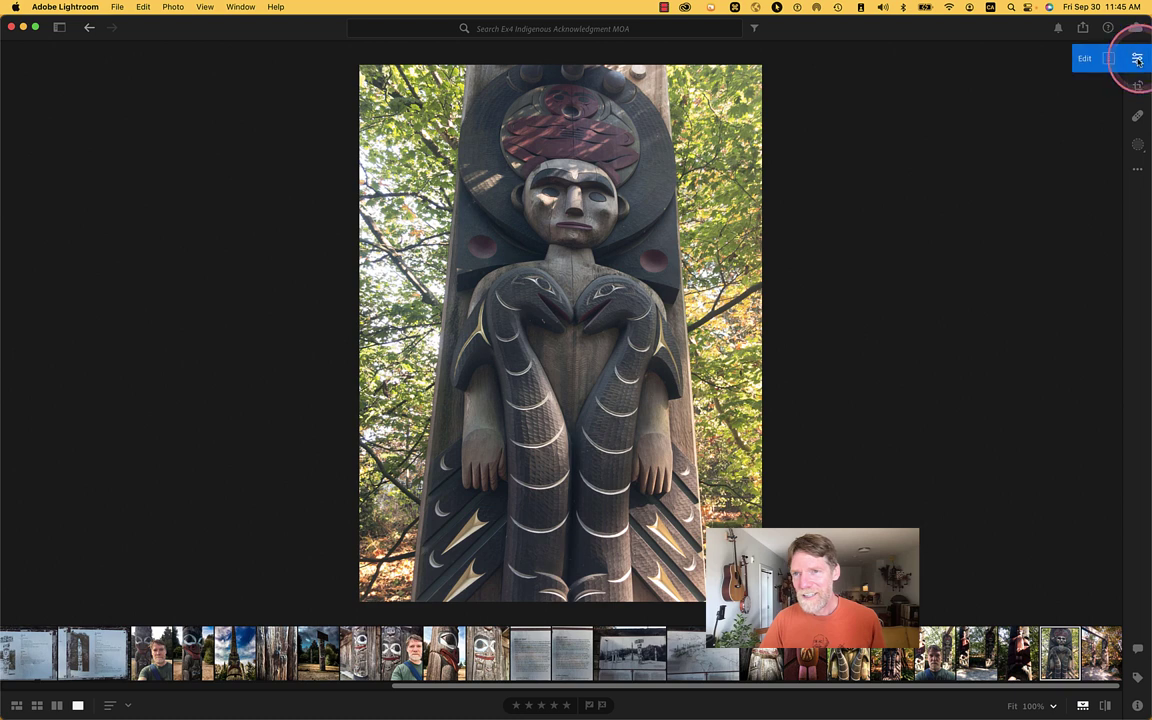
click(1137, 59)
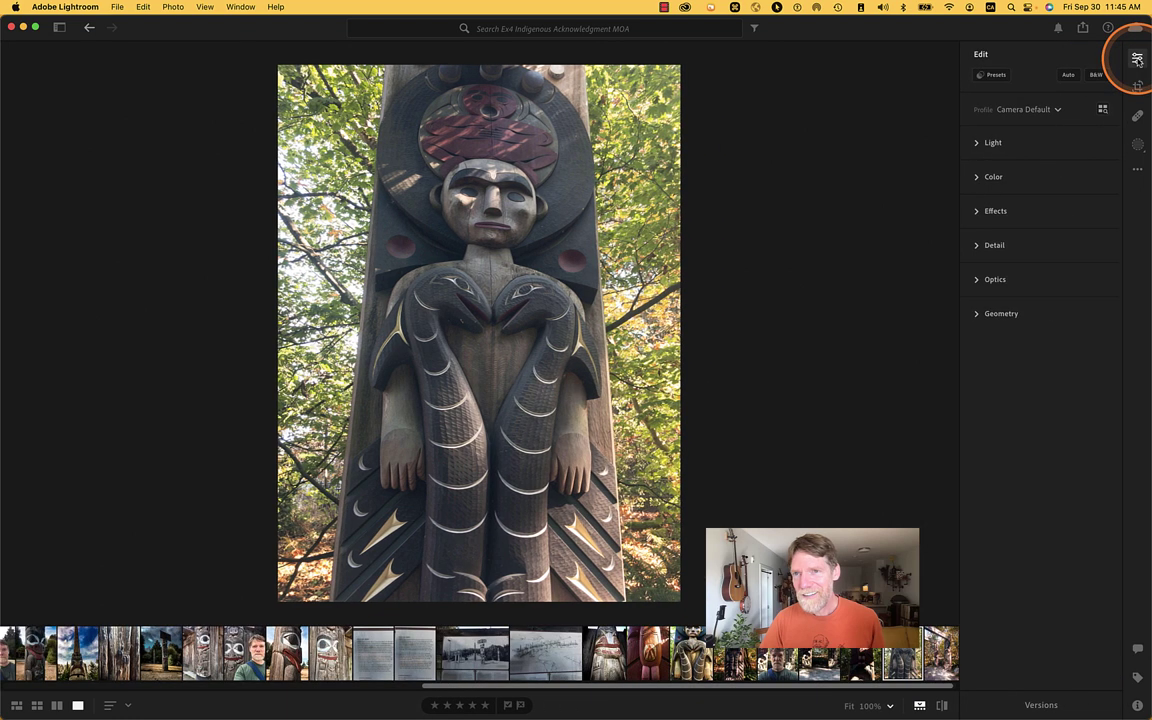
Step: Start Guided Upright in the Geometry settings and draw vertical guides along both side edges of the carved post
click(977, 315)
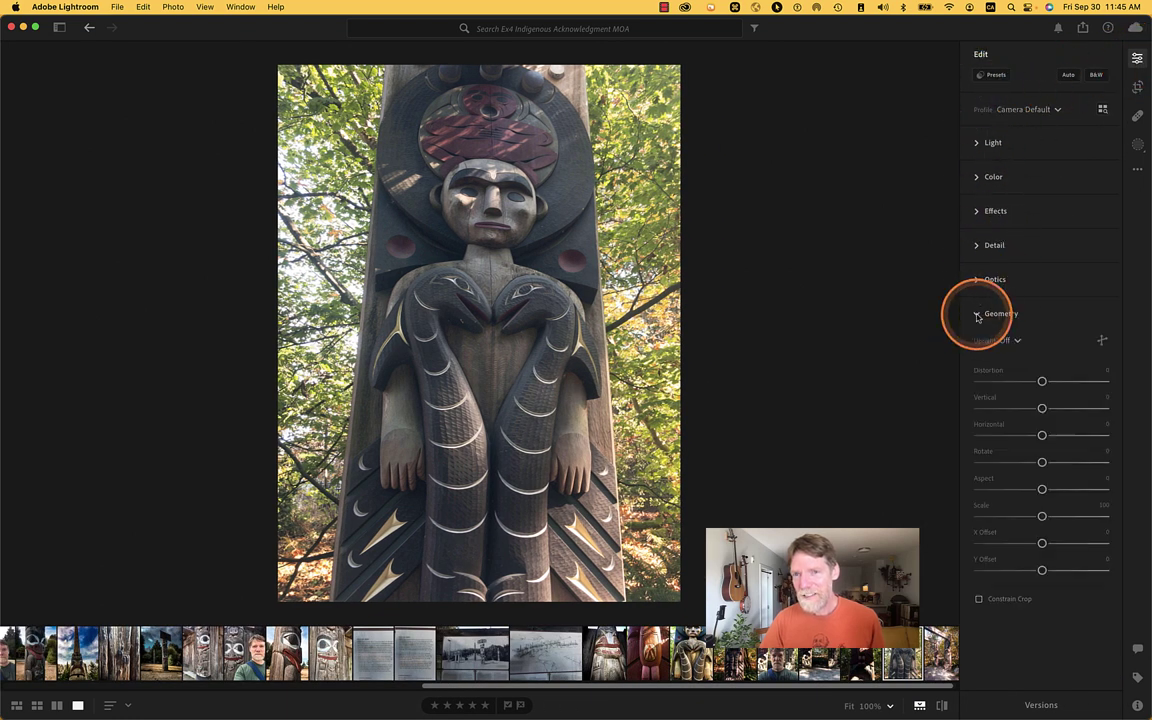
click(1101, 343)
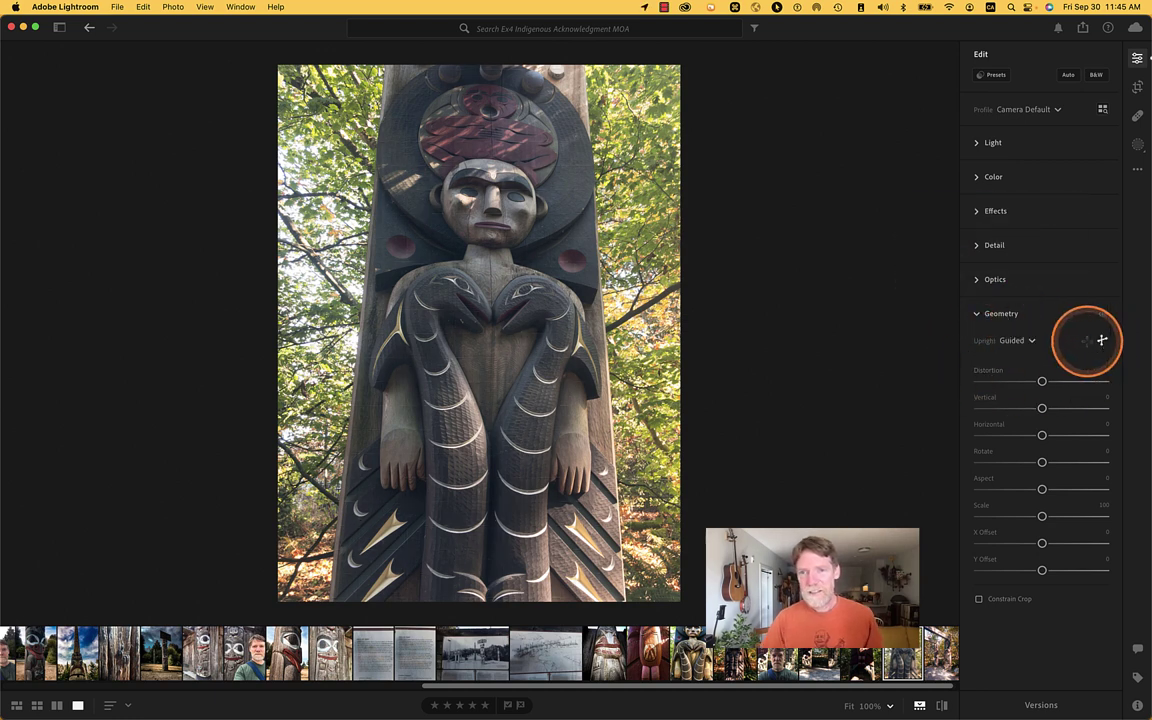
drag(585, 72, 632, 103)
drag(663, 568, 608, 72)
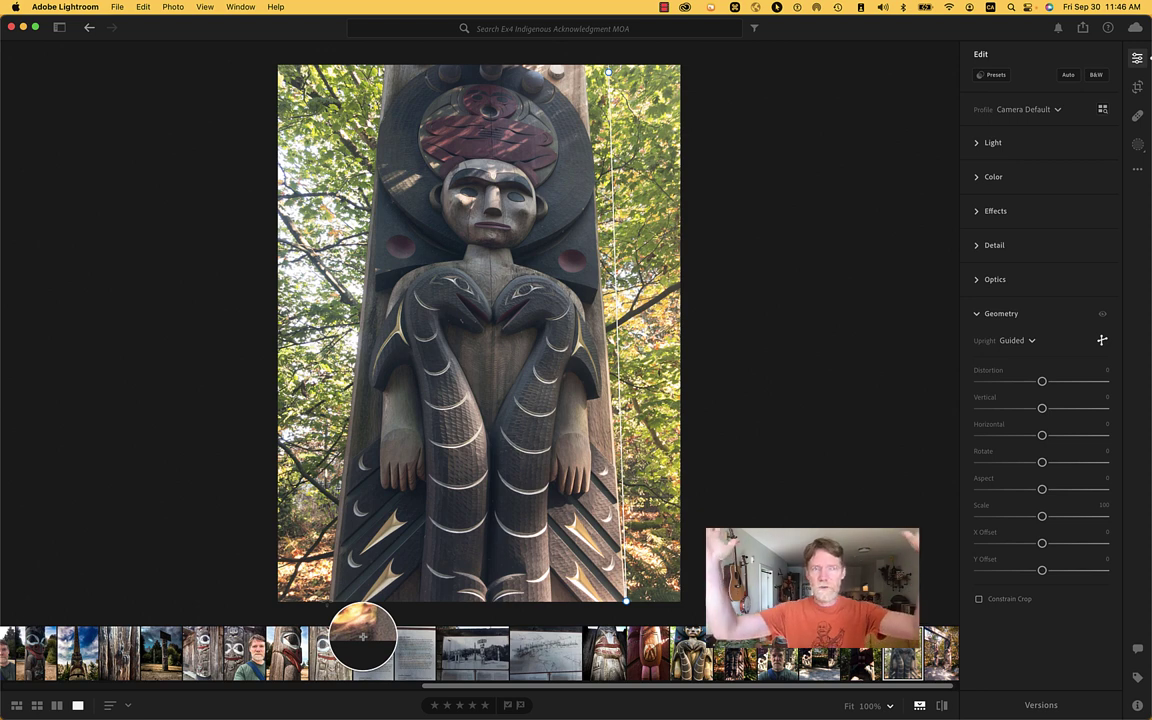
click(325, 590)
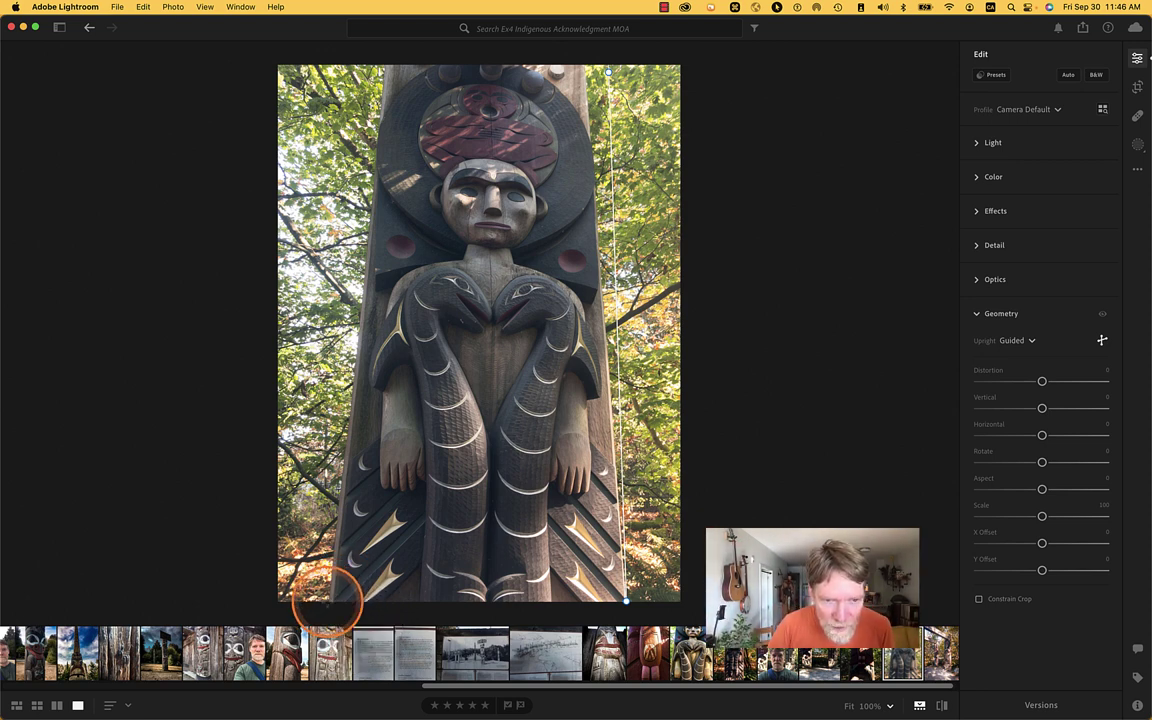
drag(325, 600, 364, 93)
drag(371, 78, 362, 68)
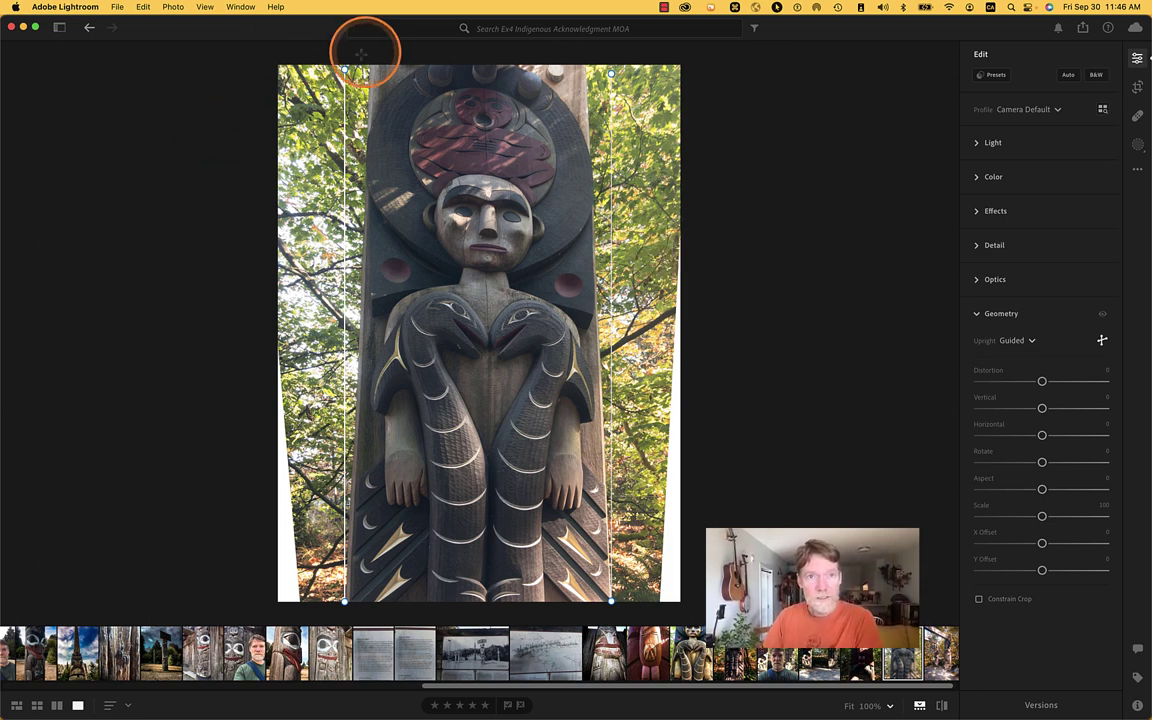
Step: Readjust the upper end of the vertical guide on the post's left edge and undo the stray extra guide
mouse_move(344, 70)
mouse_down()
mouse_move(326, 72)
mouse_move(343, 56)
mouse_up()
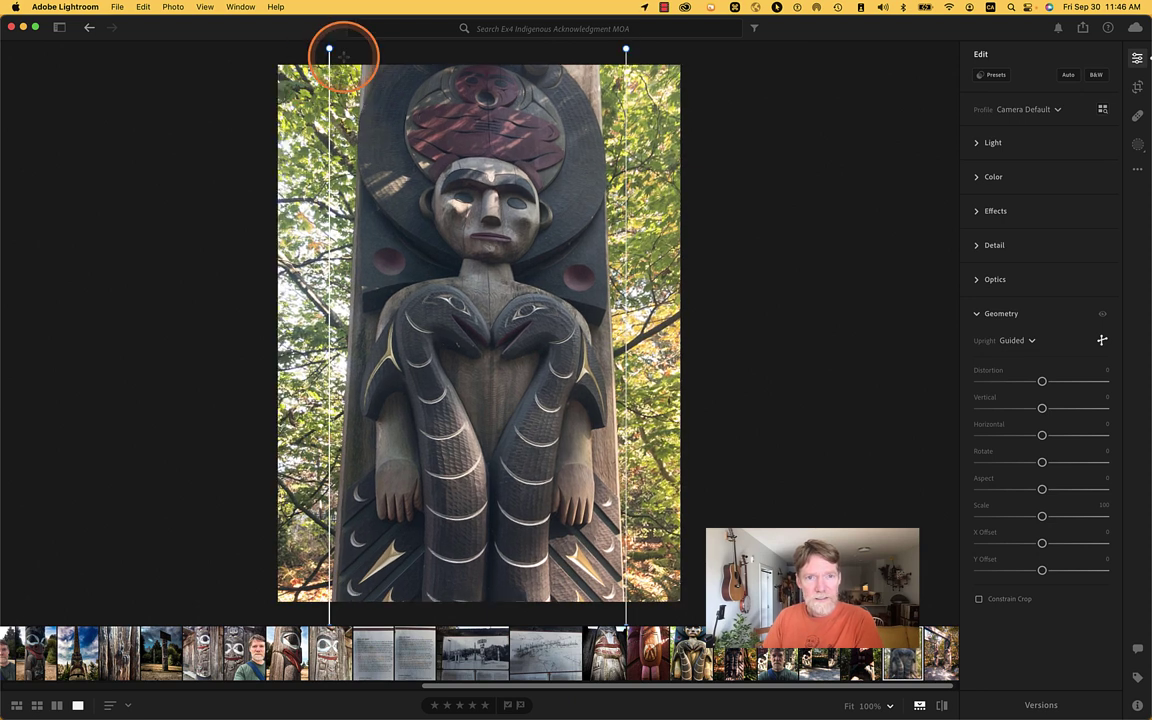
click(343, 56)
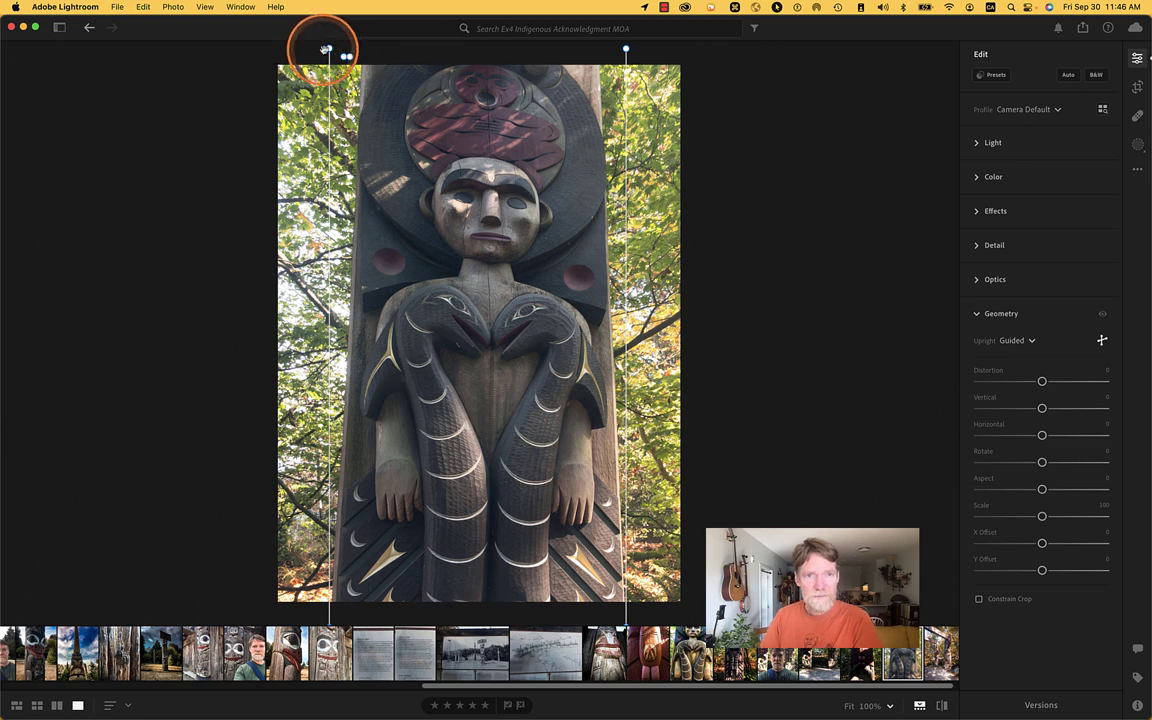
key(BackSpace)
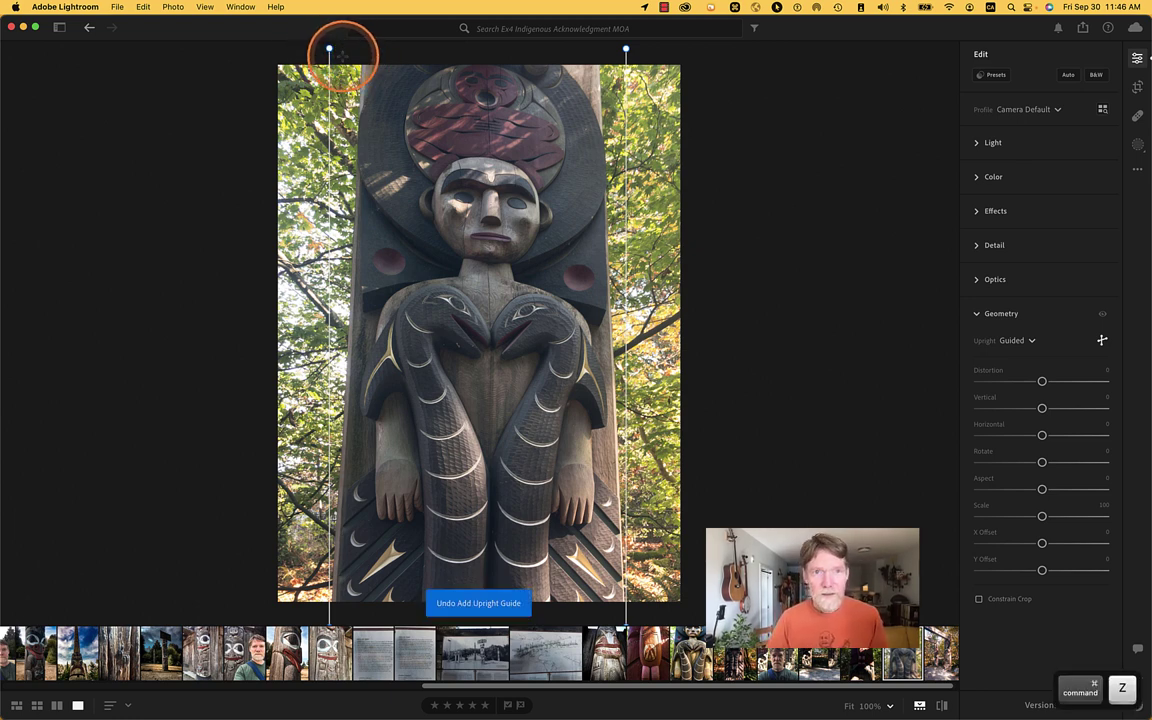
key(super+z)
drag(329, 47, 344, 47)
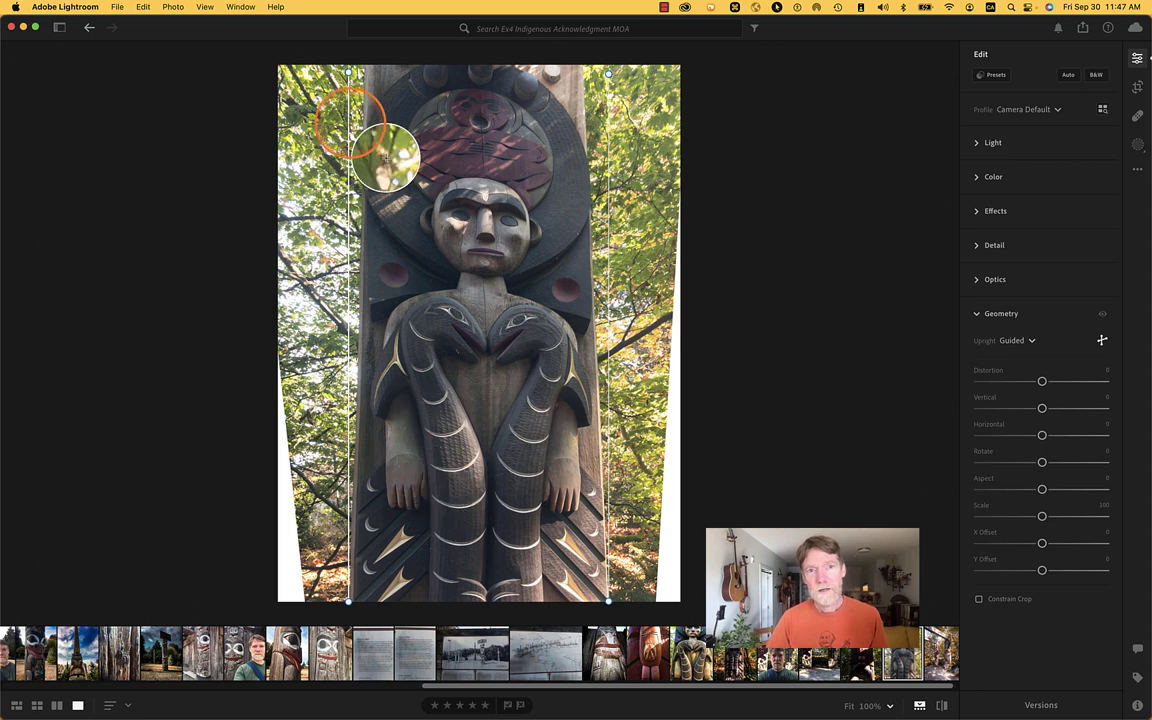
Step: Add horizontal guides across the upper and lower parts of the photo and readjust the right vertical guide's upper end
drag(358, 113, 668, 140)
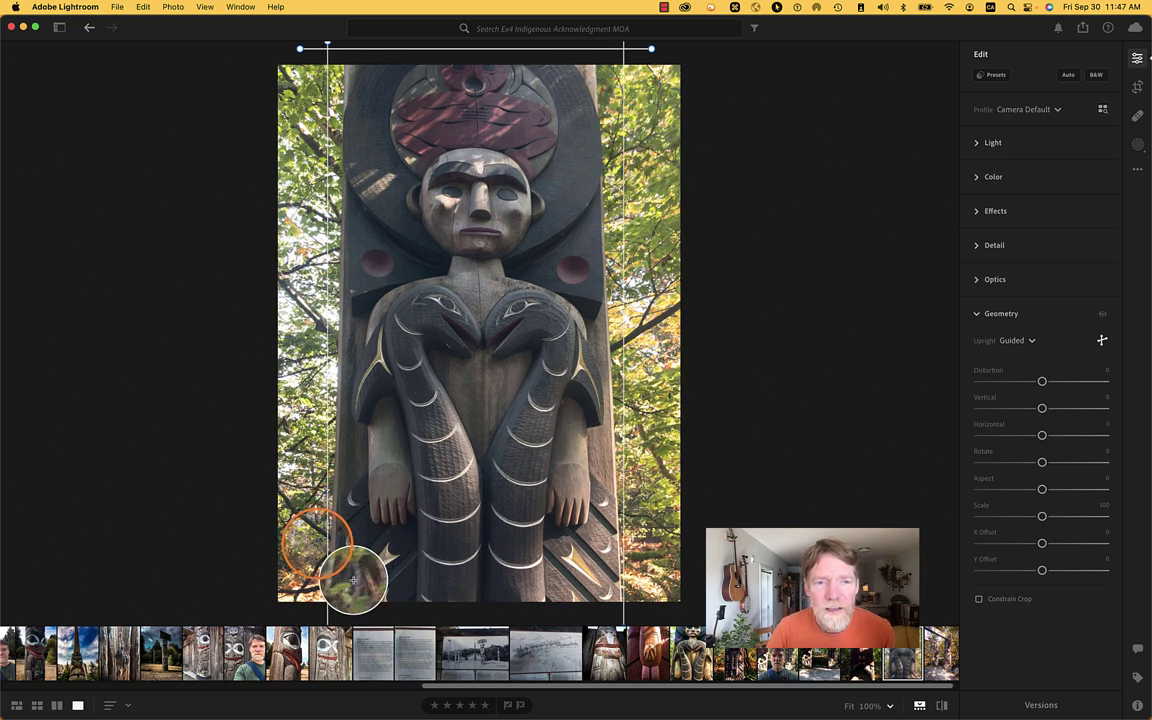
drag(300, 598, 659, 594)
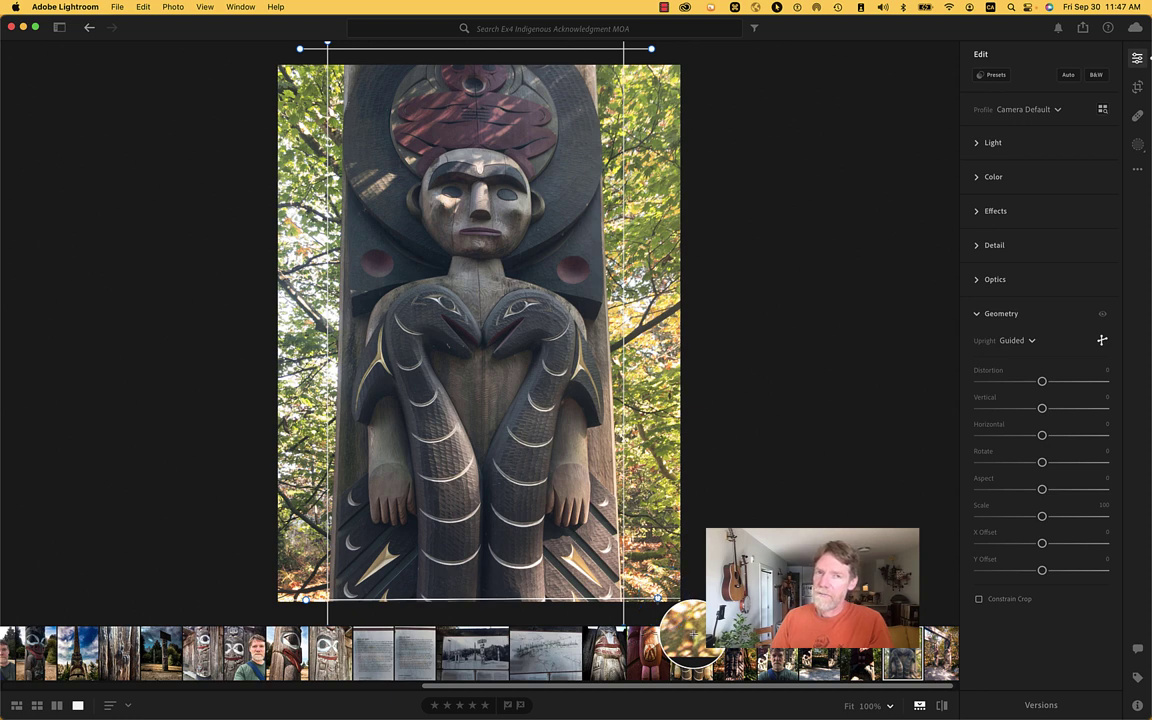
drag(659, 594, 655, 599)
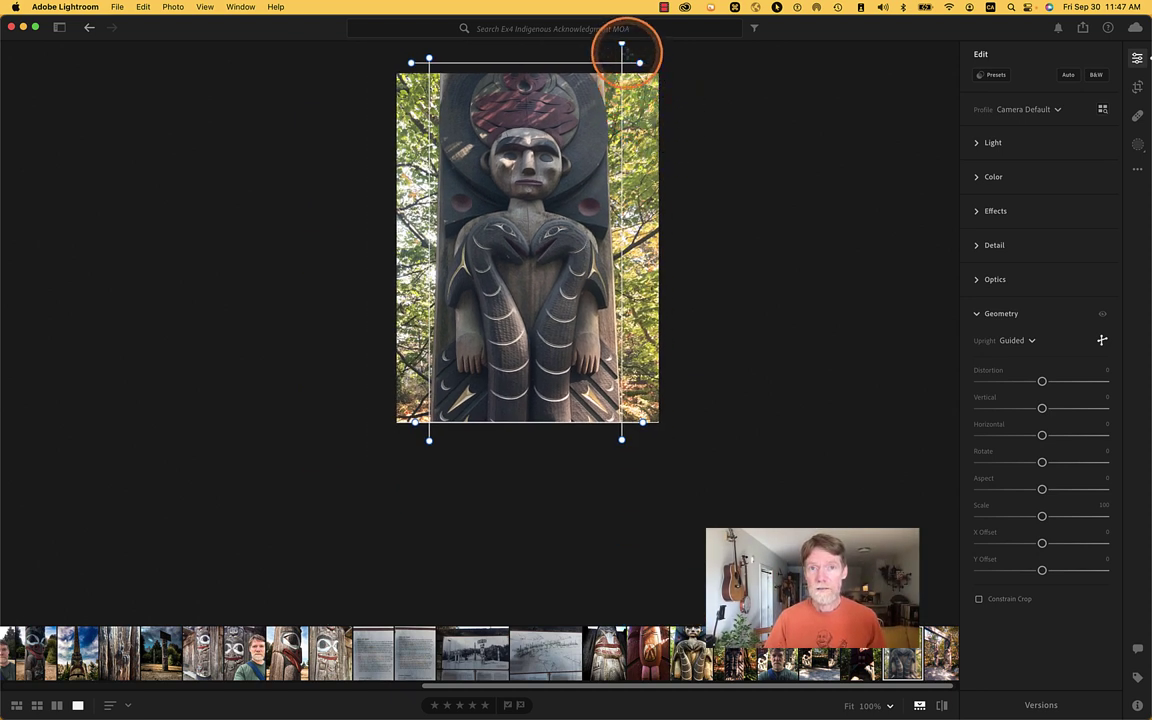
drag(623, 47, 609, 63)
scroll(597, 237, up, 5)
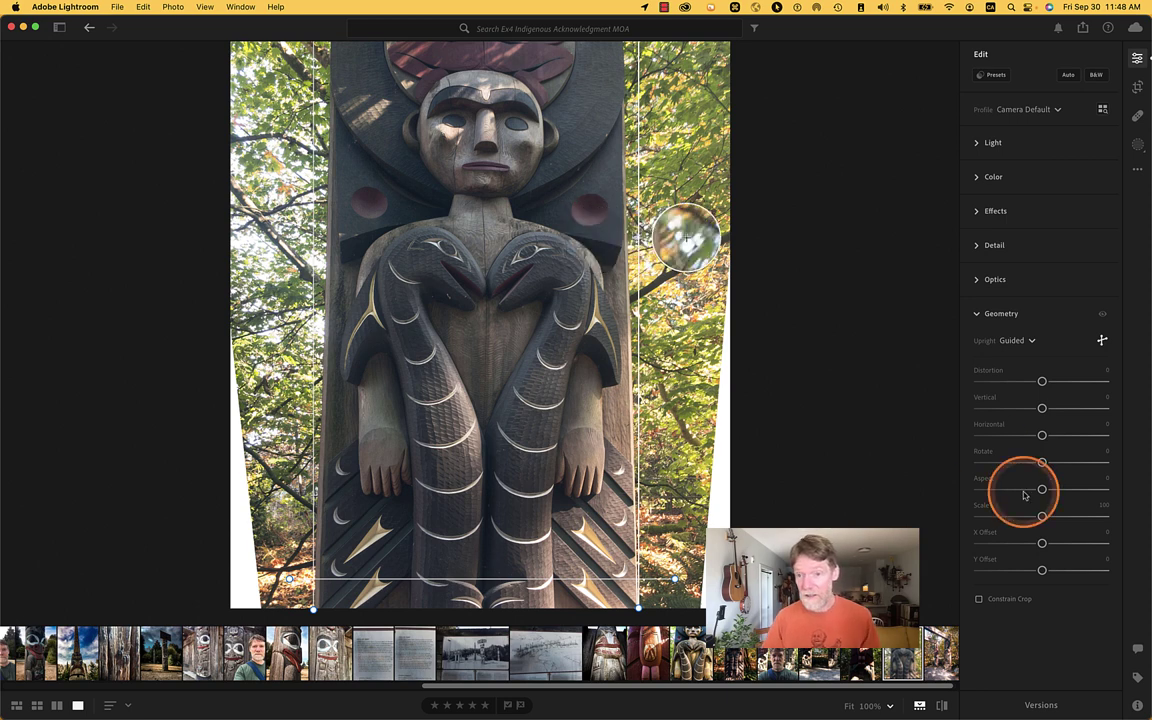
Step: Save the straightened edit as a new version named Geometry Corrected
click(1042, 705)
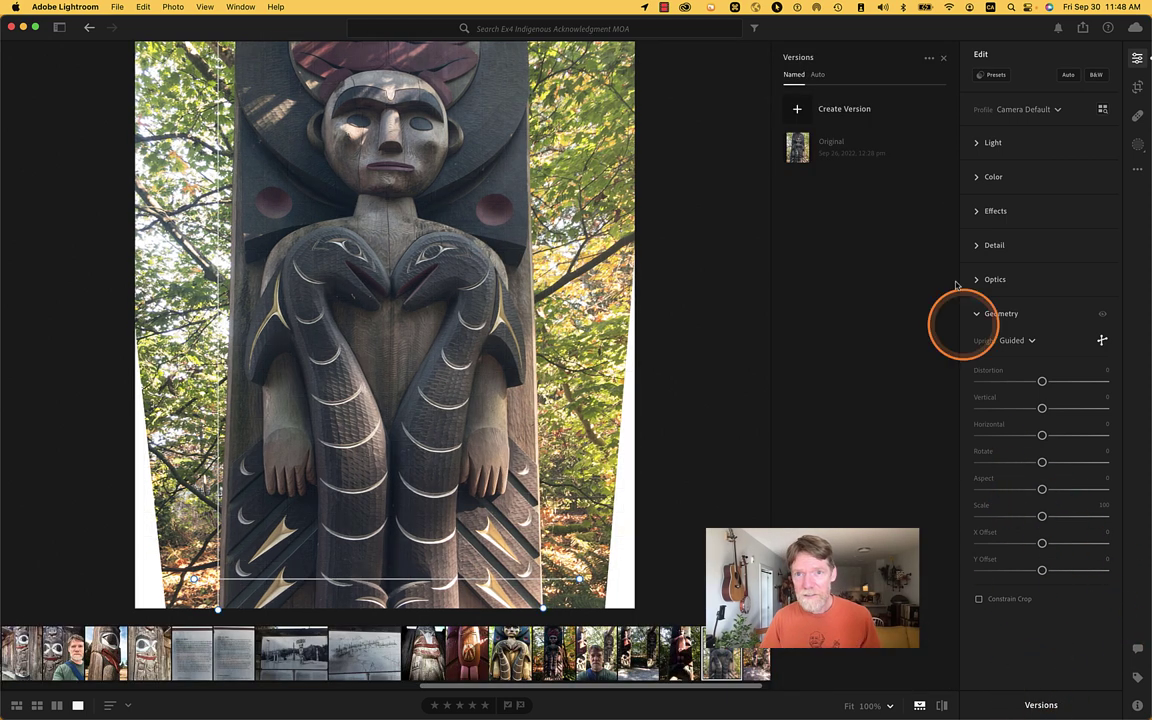
click(828, 110)
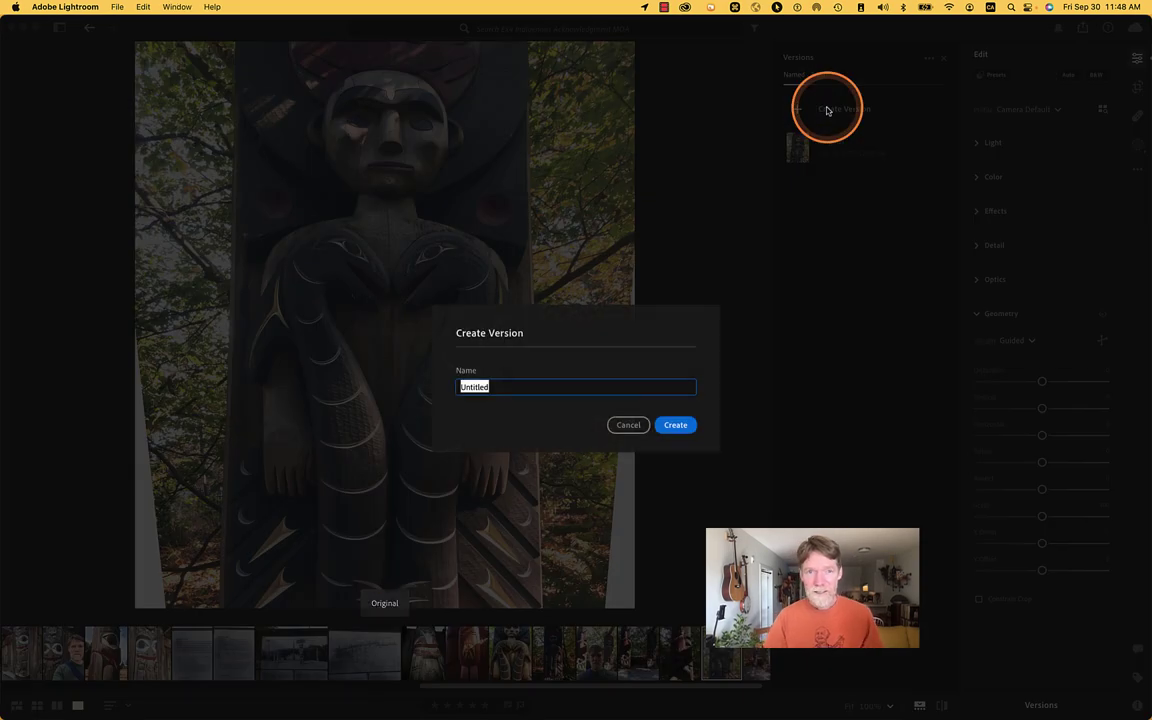
text(Geo)
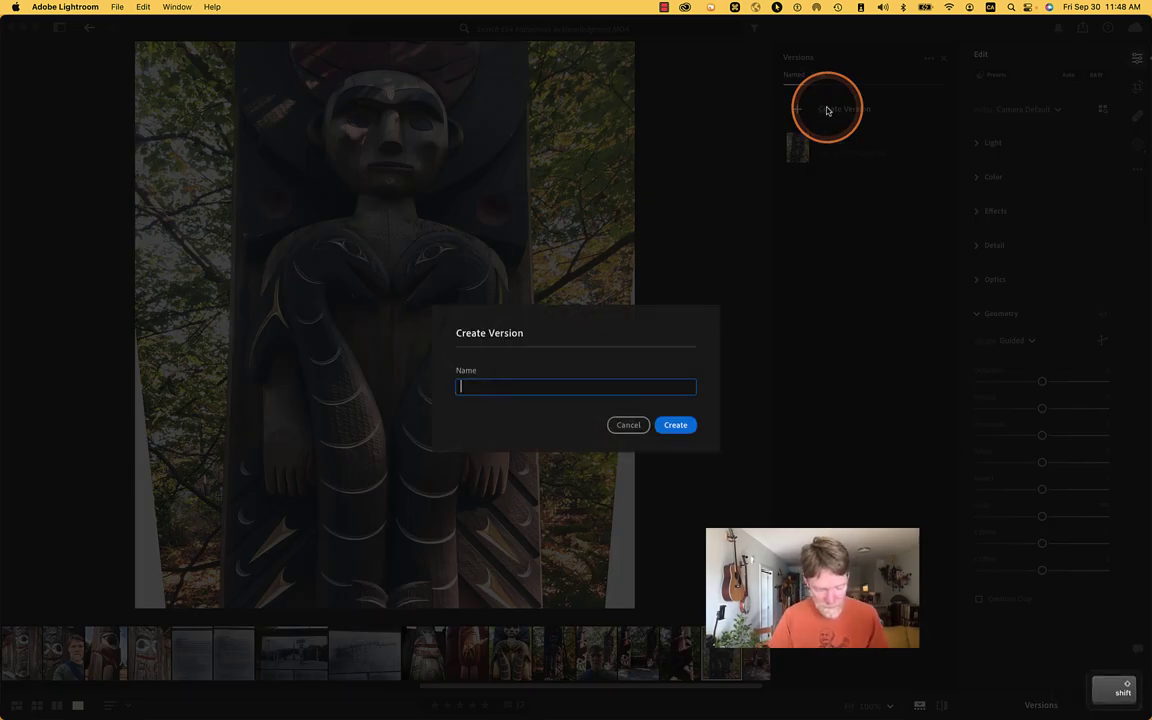
text(metry Corrected)
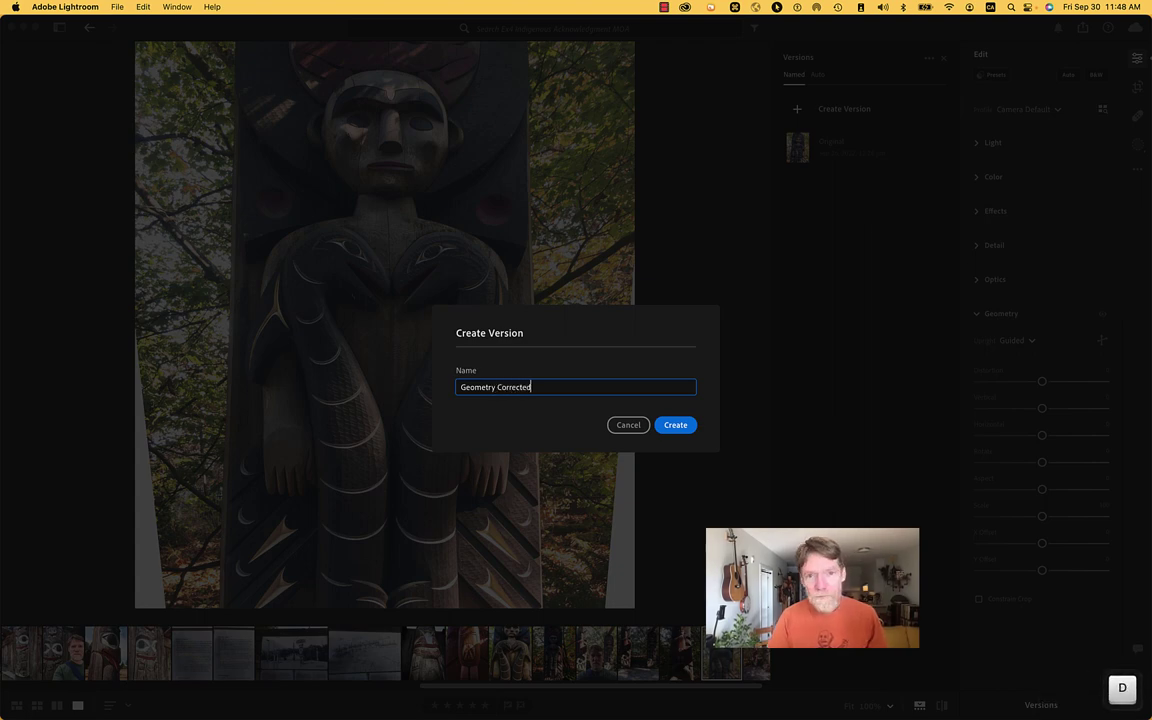
key(Return)
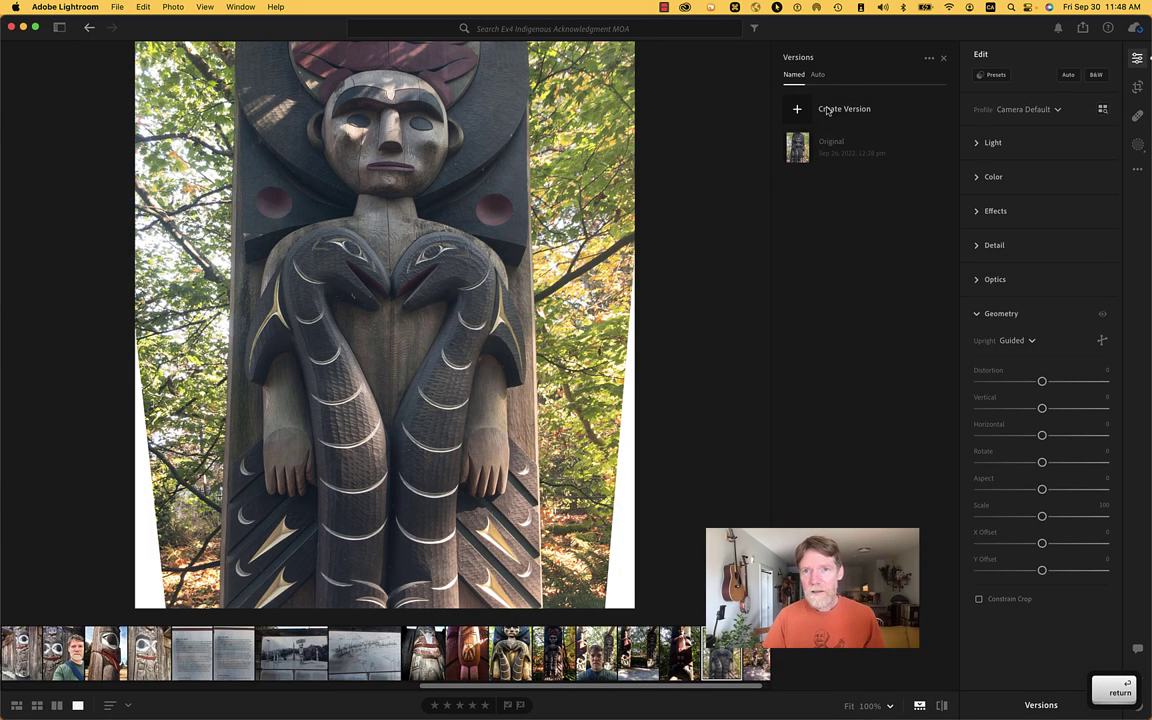
Step: Compare the Geometry Corrected version with the Original, and view the whole corrected photo
click(828, 182)
click(826, 152)
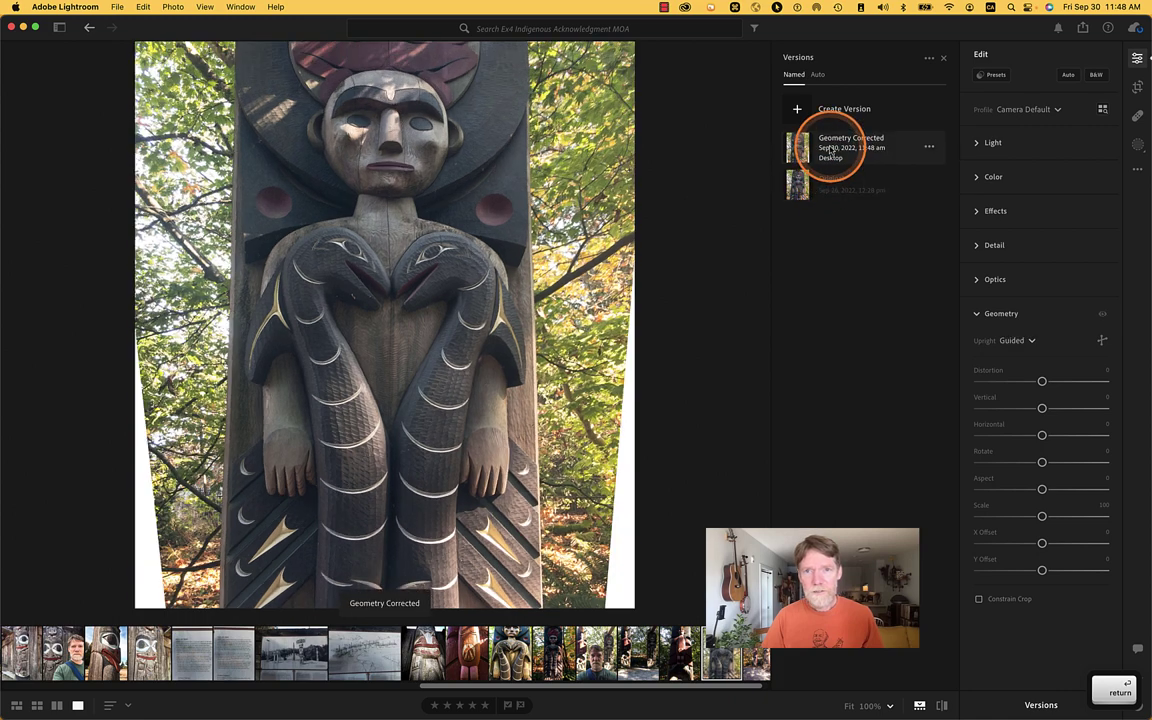
click(831, 182)
click(831, 158)
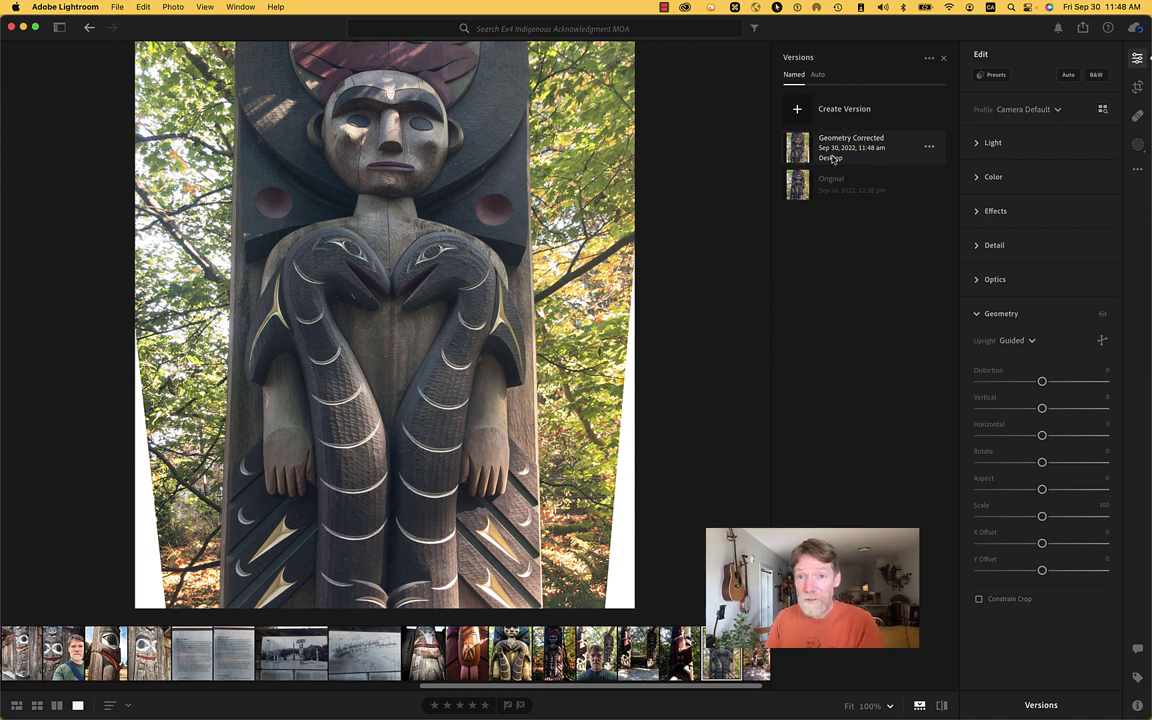
click(551, 237)
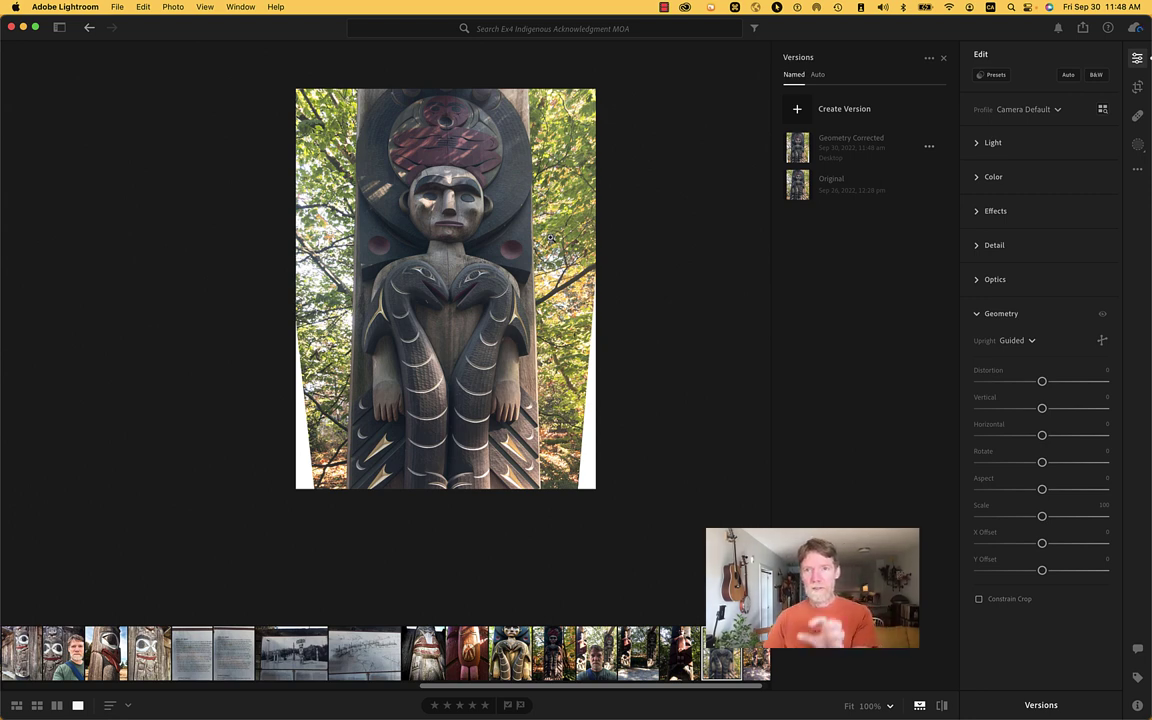
Step: Switch back to Miro and try cropping the right side of the straightened figure photo
key(super+h)
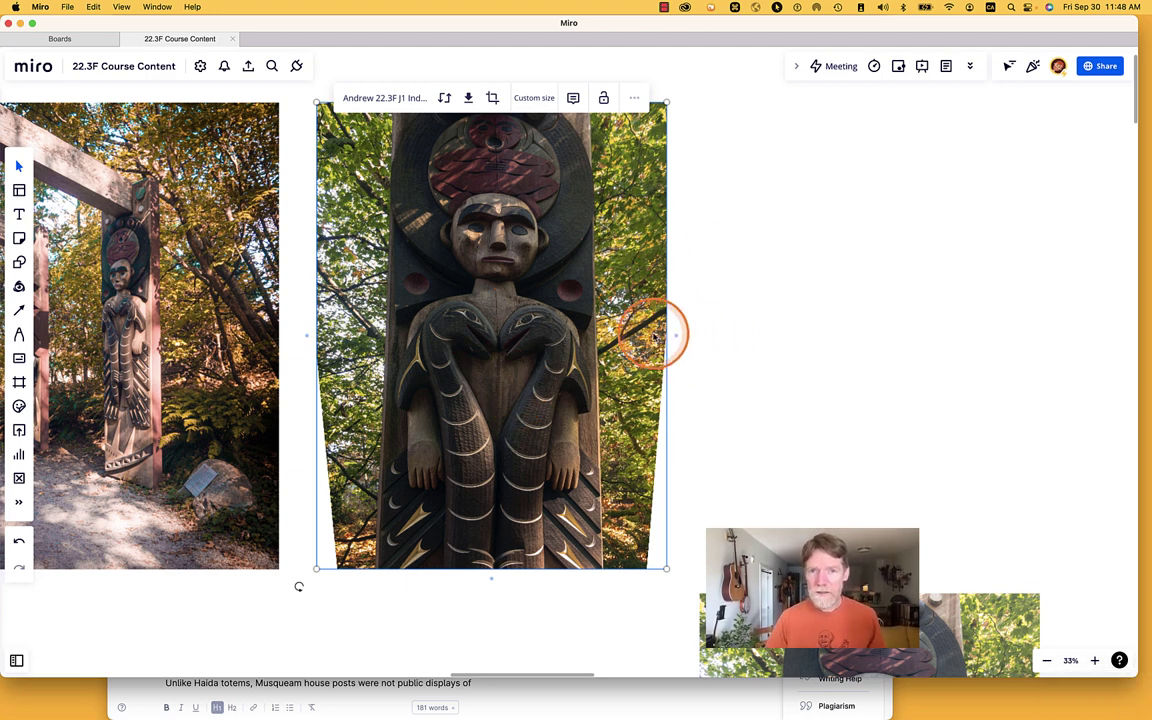
click(655, 337)
click(655, 337)
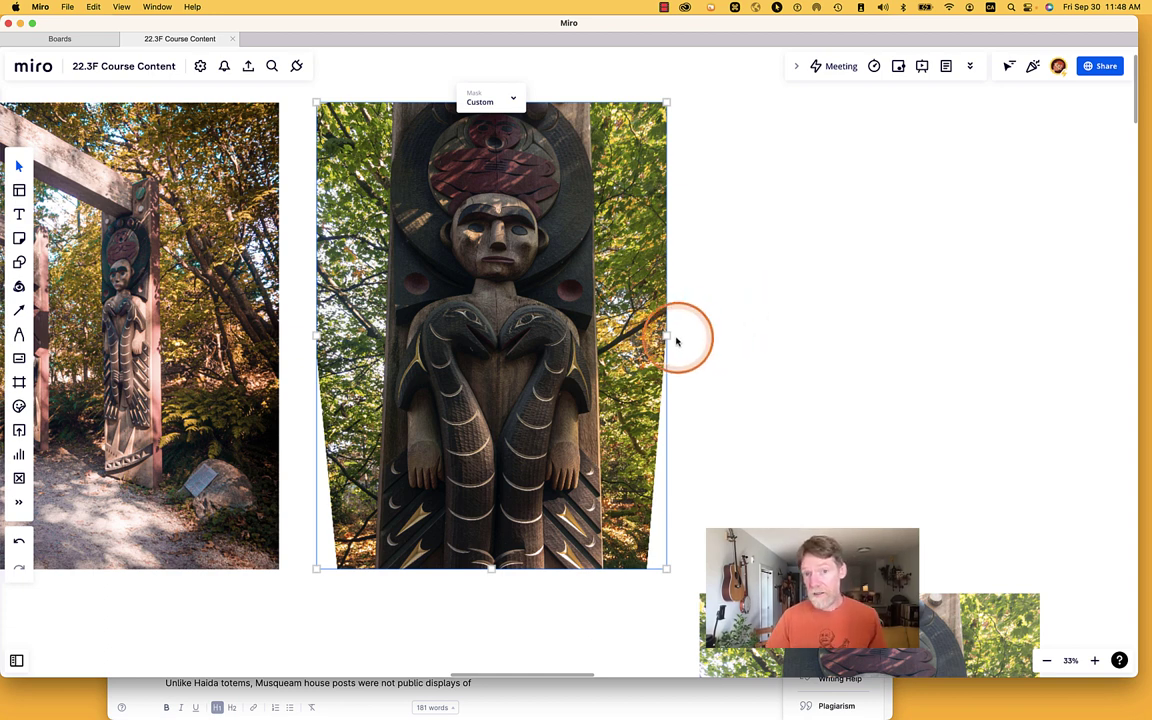
mouse_move(667, 337)
mouse_down()
mouse_move(644, 338)
mouse_move(681, 337)
mouse_move(643, 343)
mouse_move(668, 340)
mouse_up()
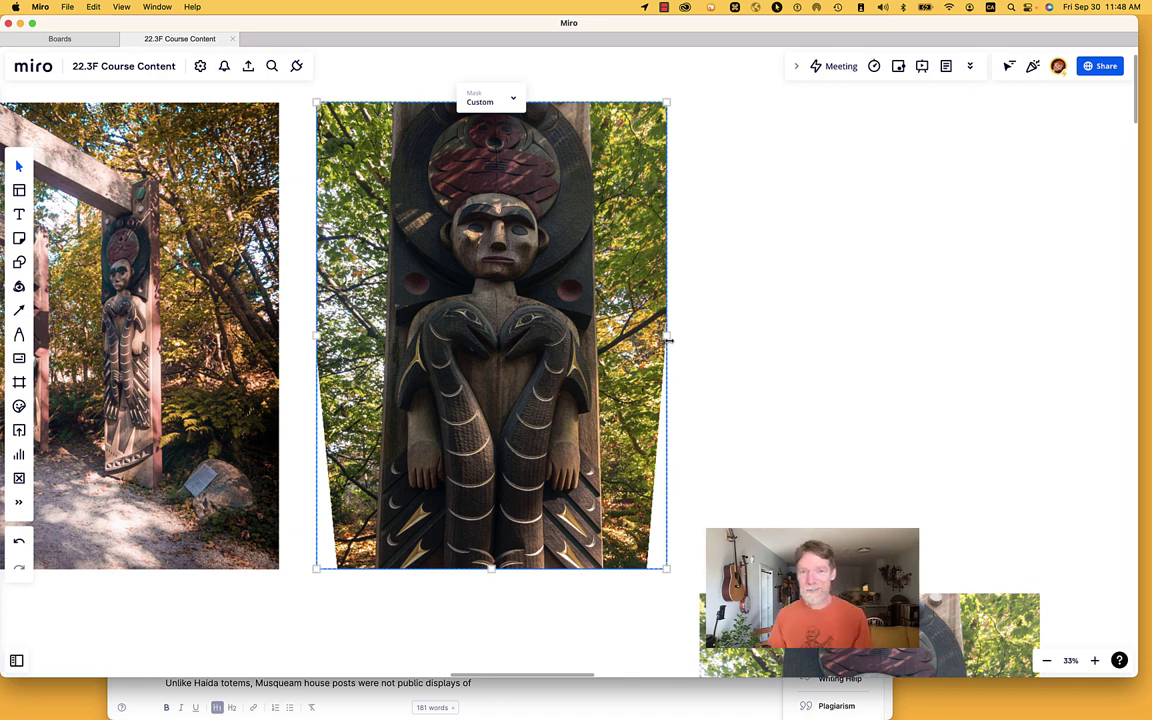
click(750, 335)
click(750, 335)
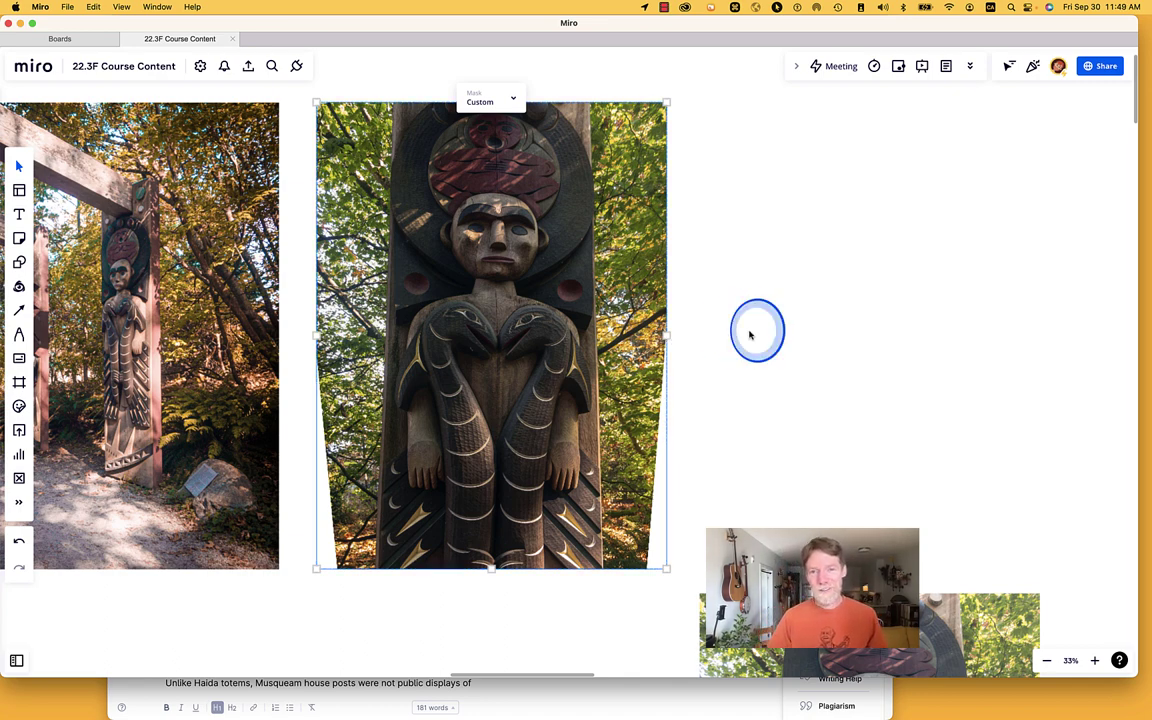
Step: Move the lighter figure photo directly below the straightened one and shrink it to a small thumbnail
scroll(750, 332, down, 5)
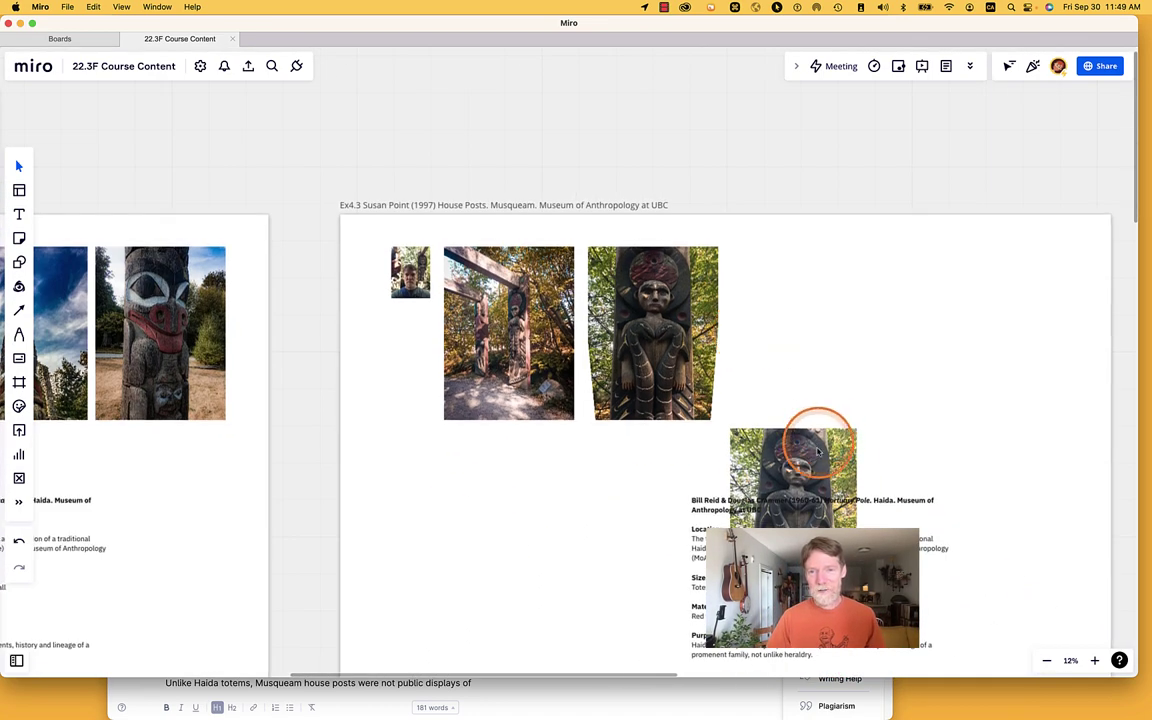
drag(814, 466, 674, 464)
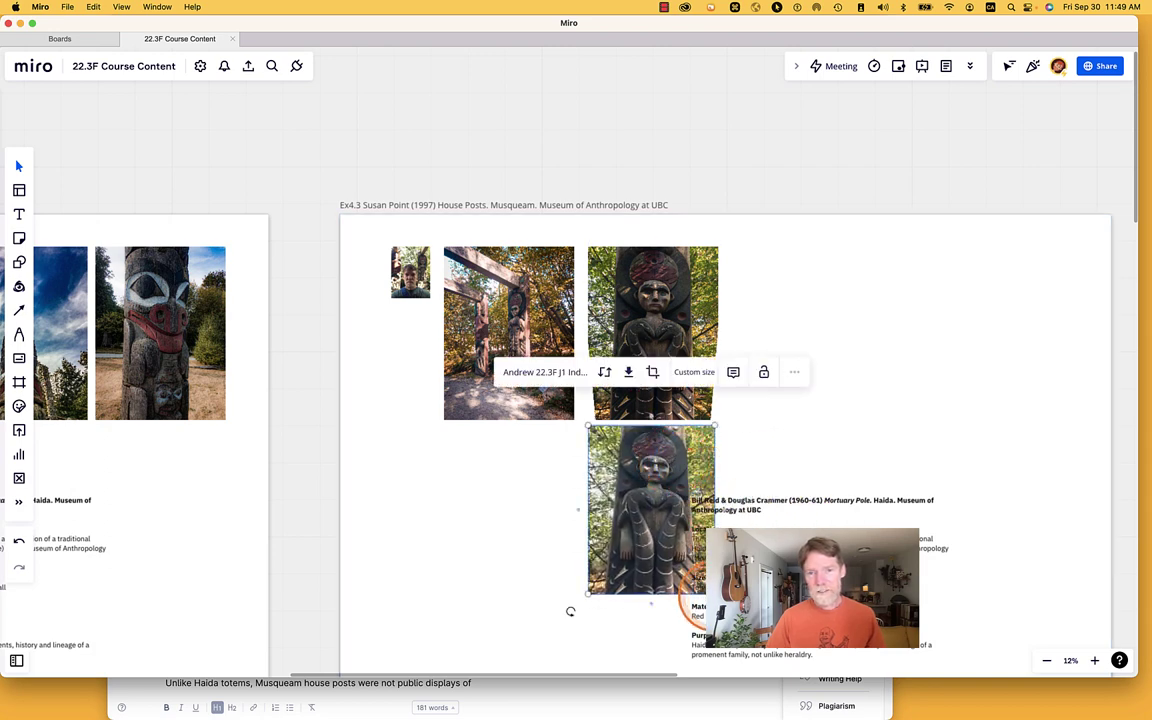
drag(714, 593, 598, 456)
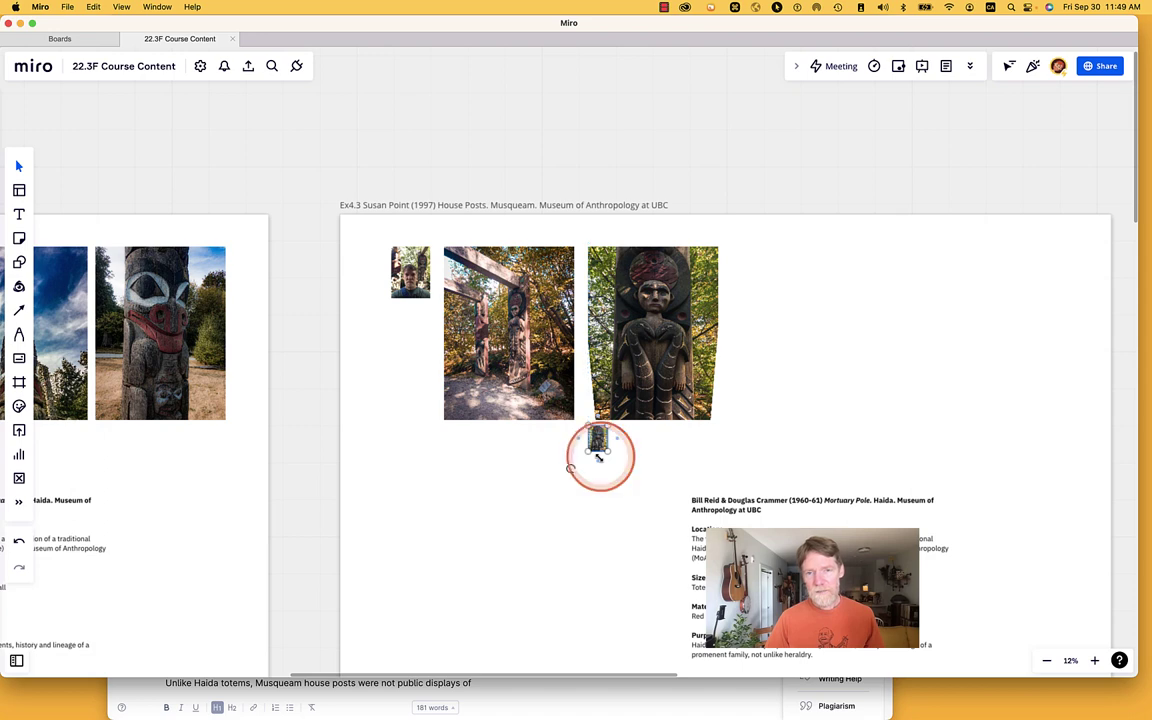
click(763, 453)
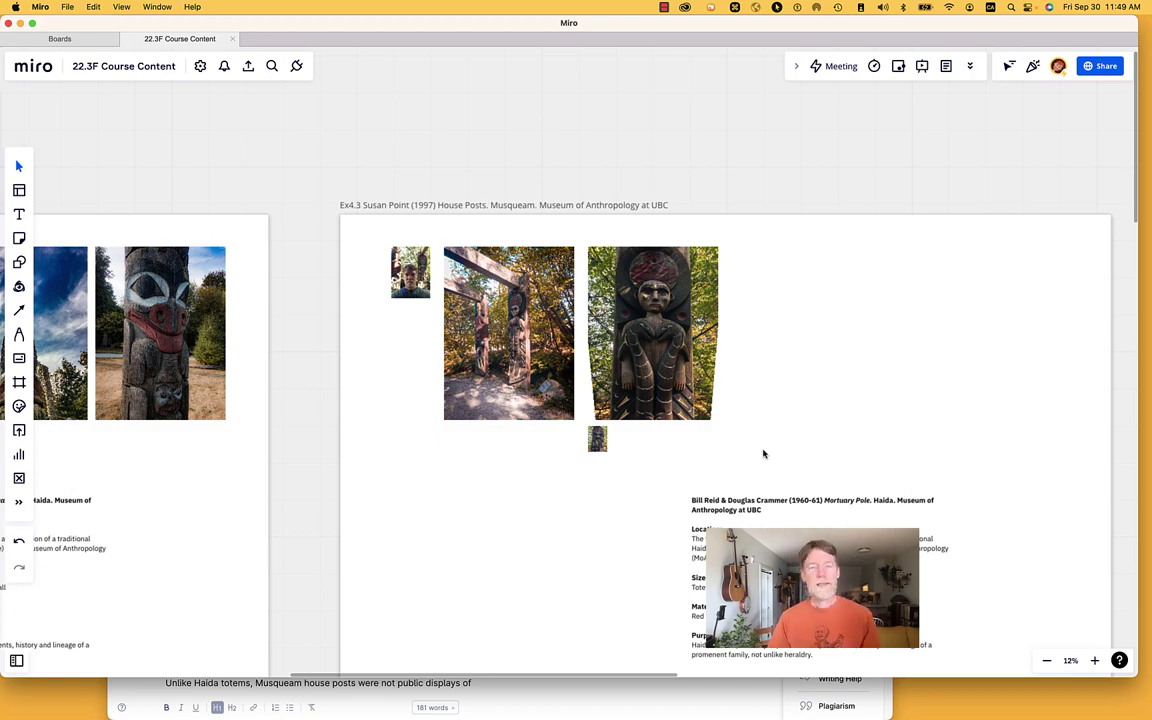
click(849, 365)
scroll(849, 365, down, 5)
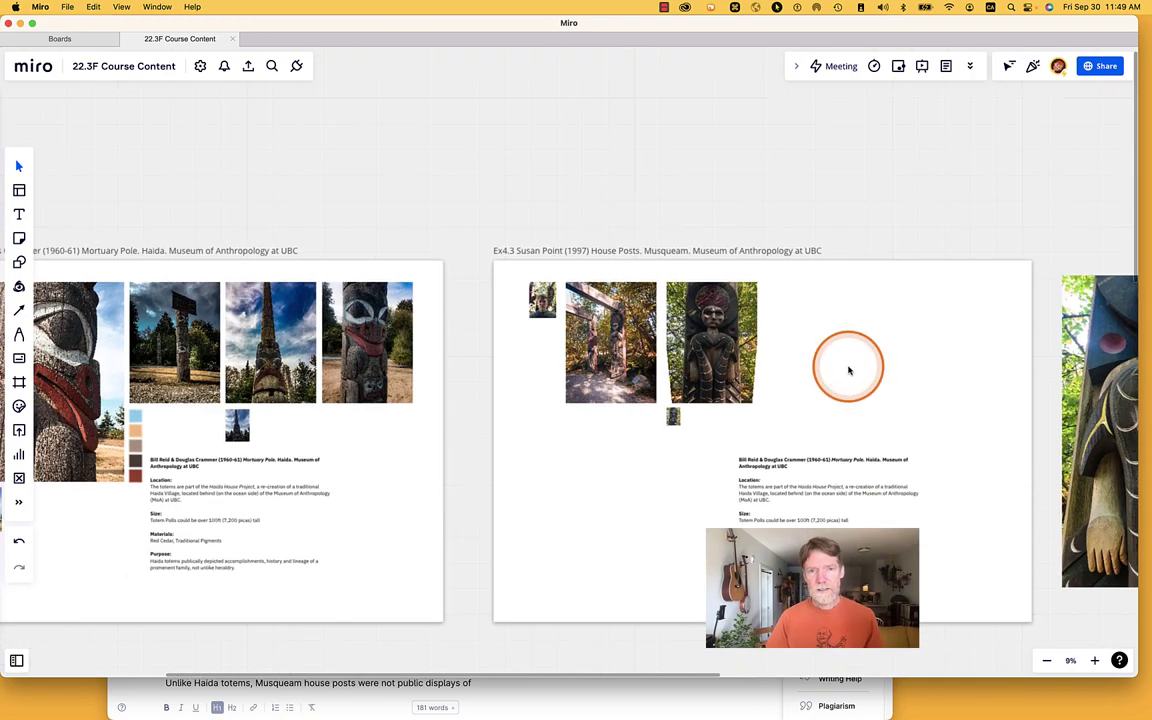
Step: Move the large carved figure photo into the Ex4.3 frame beside the portrait thumbnail and resize it to nearly the frame's full height
drag(1059, 361, 742, 369)
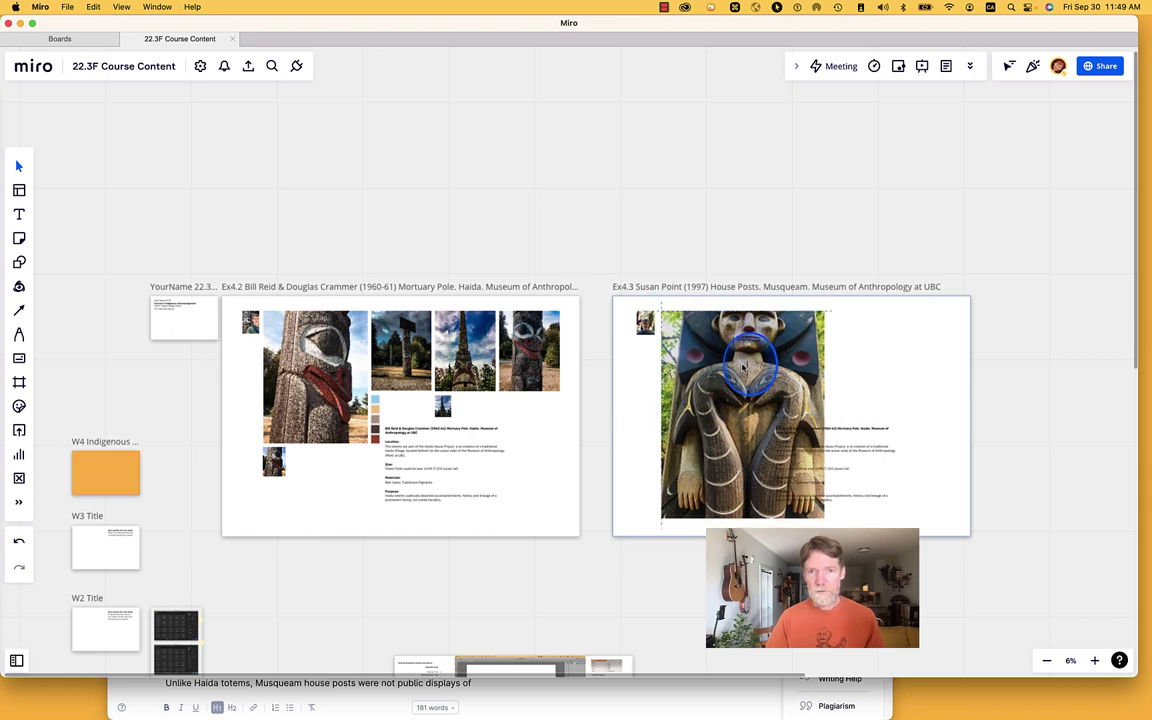
click(830, 511)
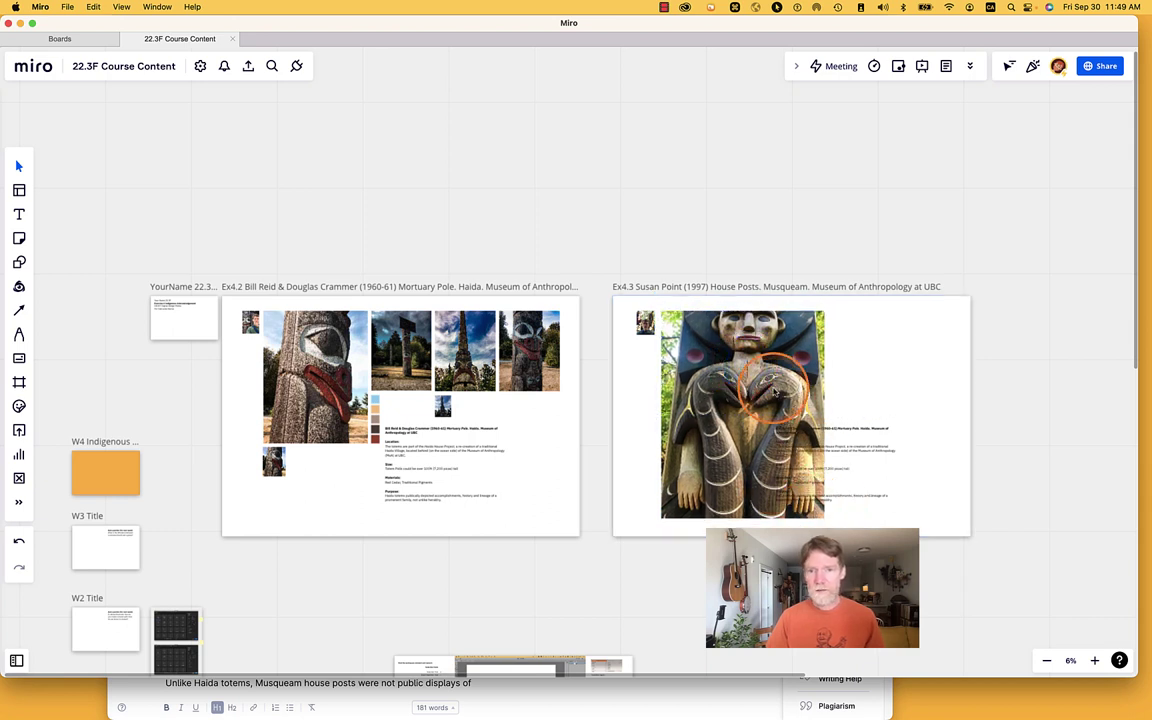
drag(762, 372, 762, 372)
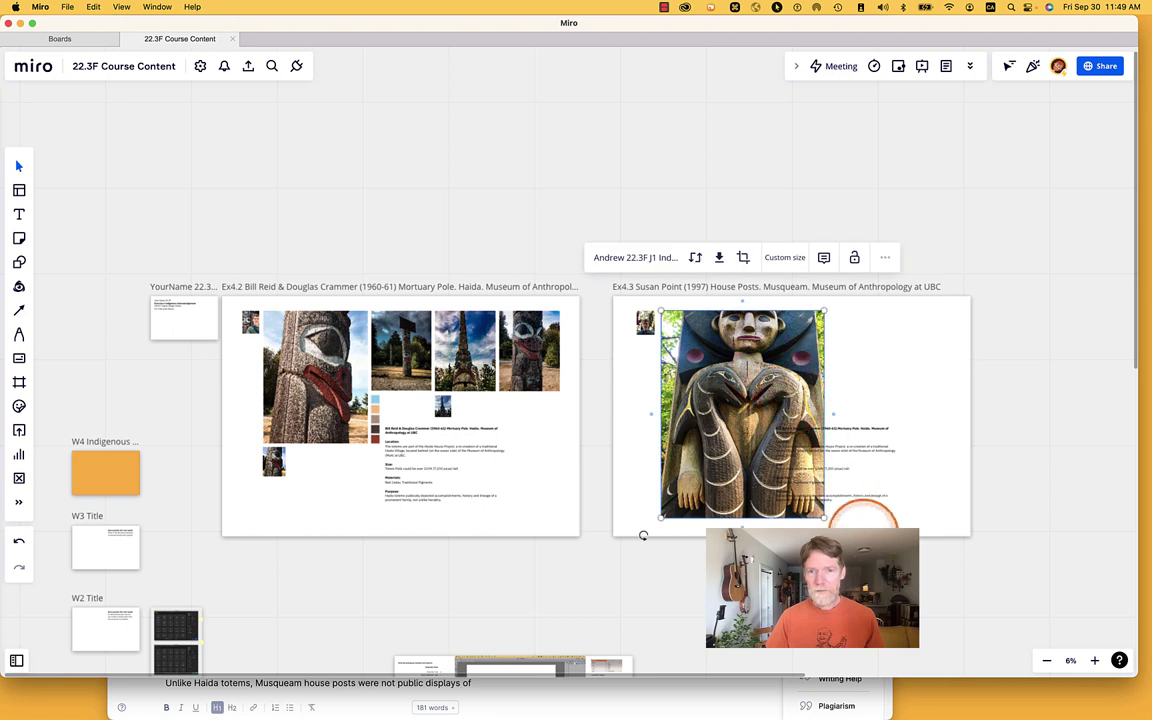
drag(822, 516, 781, 490)
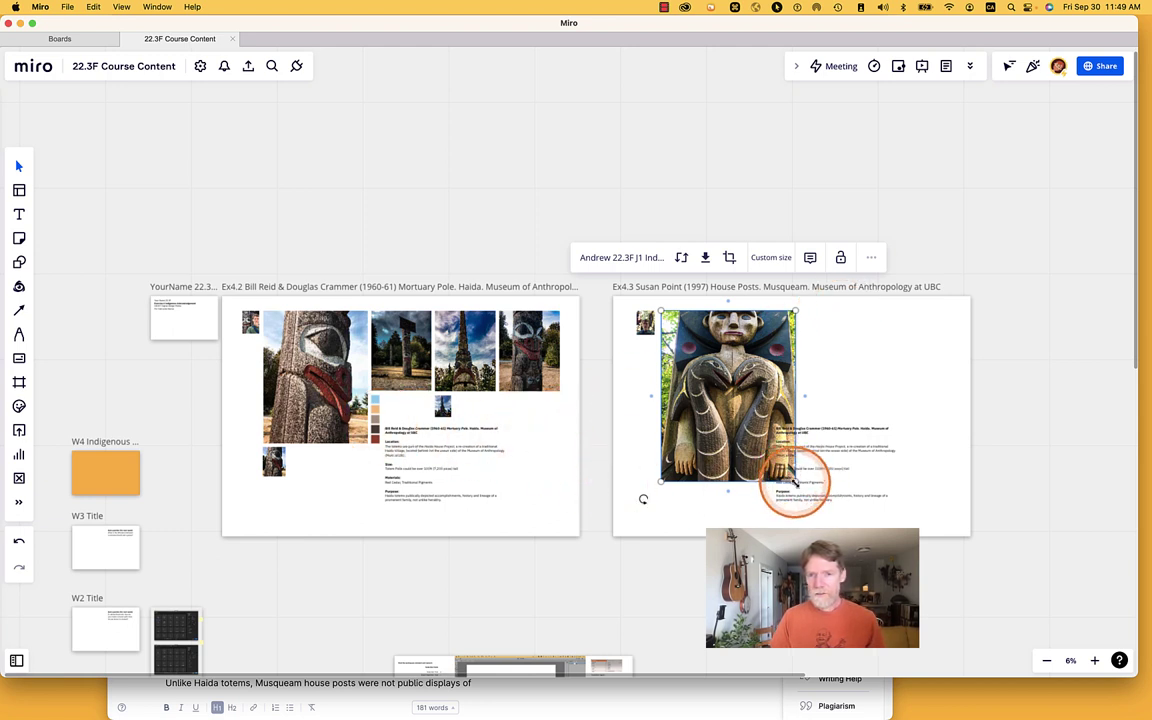
drag(795, 482, 826, 518)
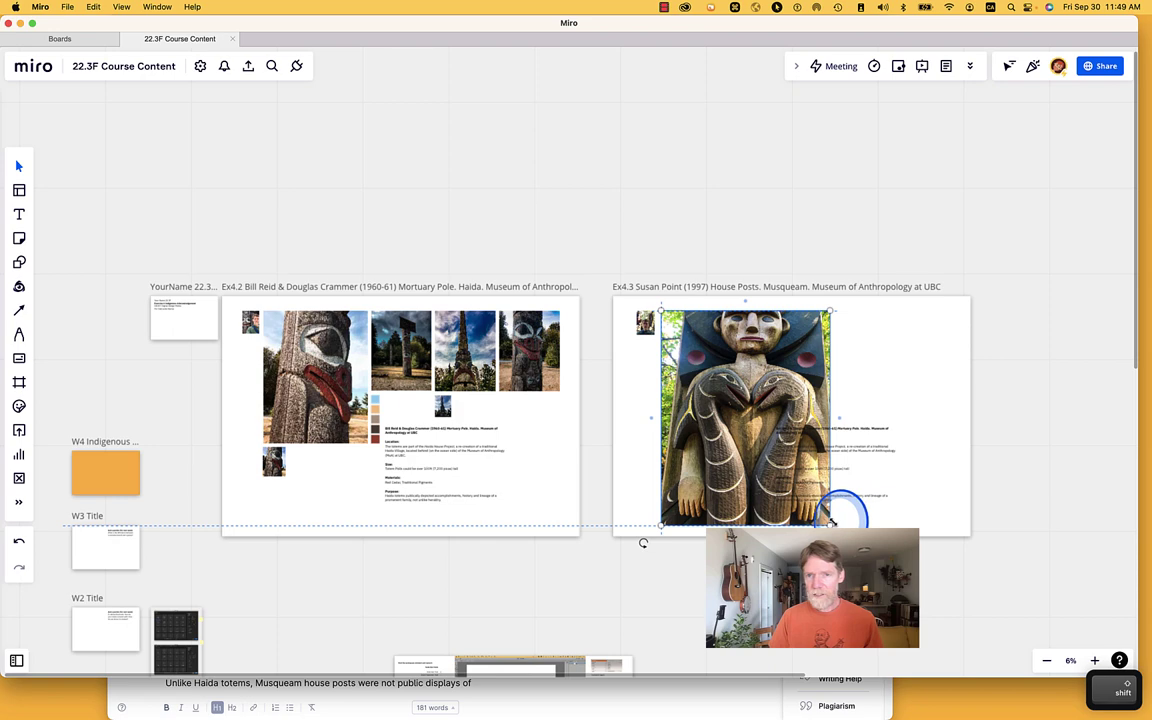
drag(831, 522, 829, 519)
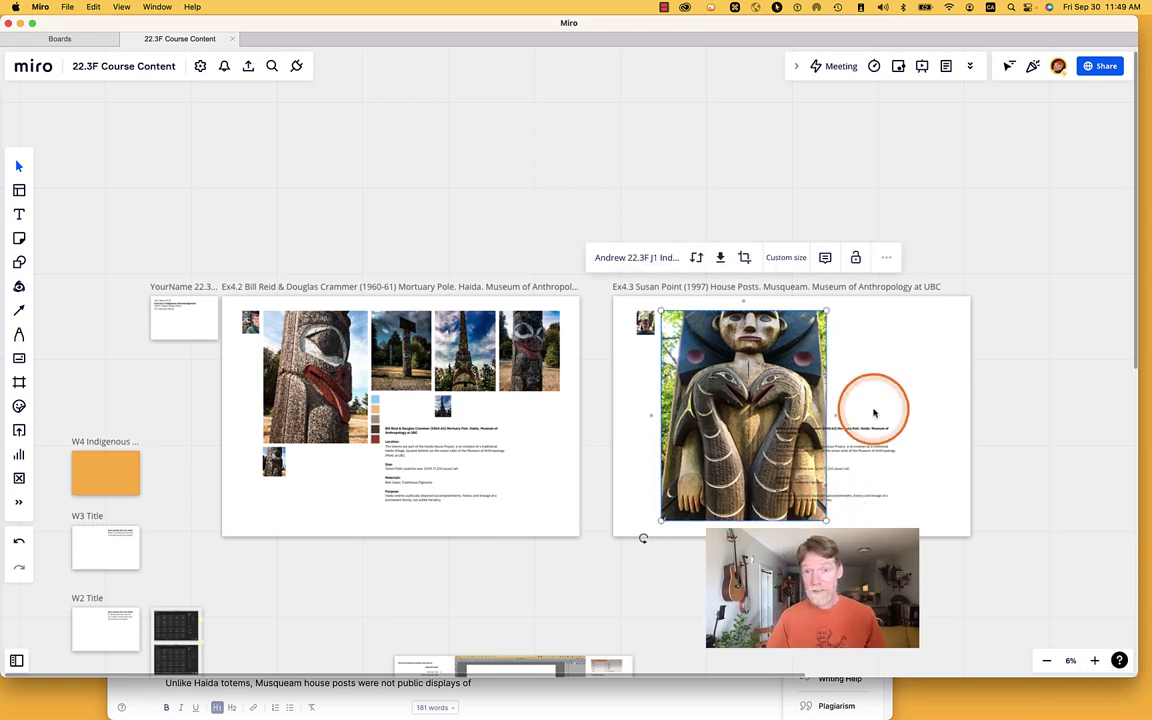
Step: Move the two smaller house post photos beside the large figure photo, aligned with its top edge, and place the caption text beneath them
drag(867, 310, 648, 392)
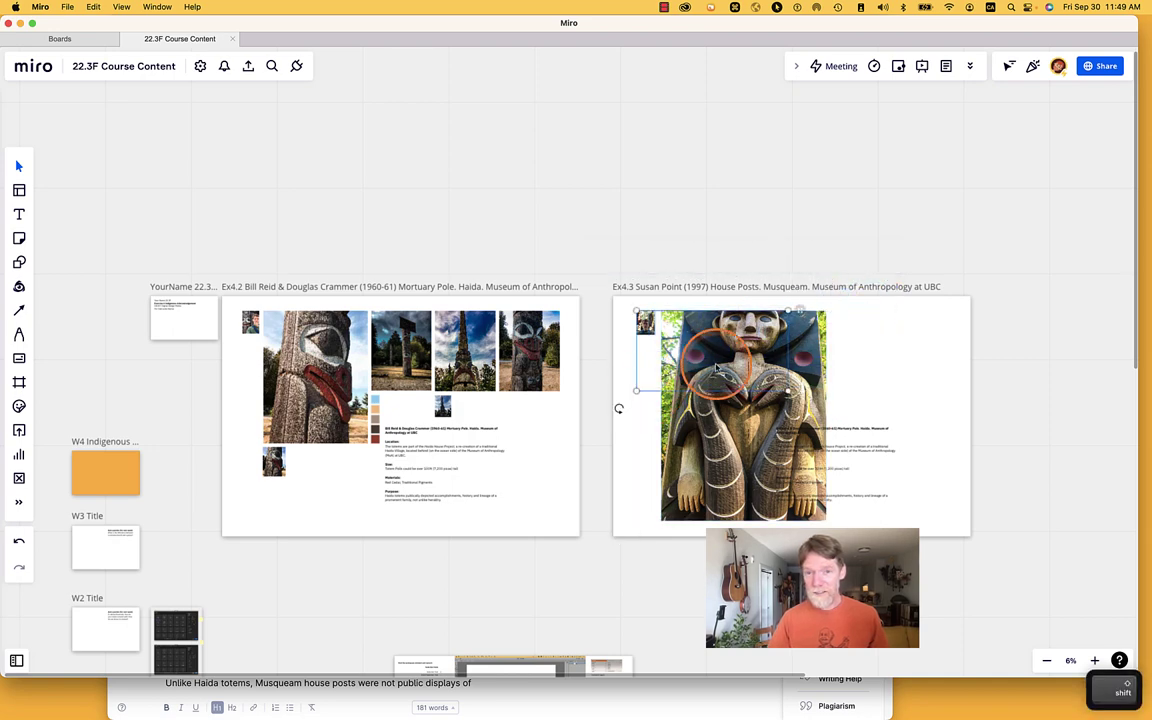
shift+click(746, 363)
shift+click(648, 322)
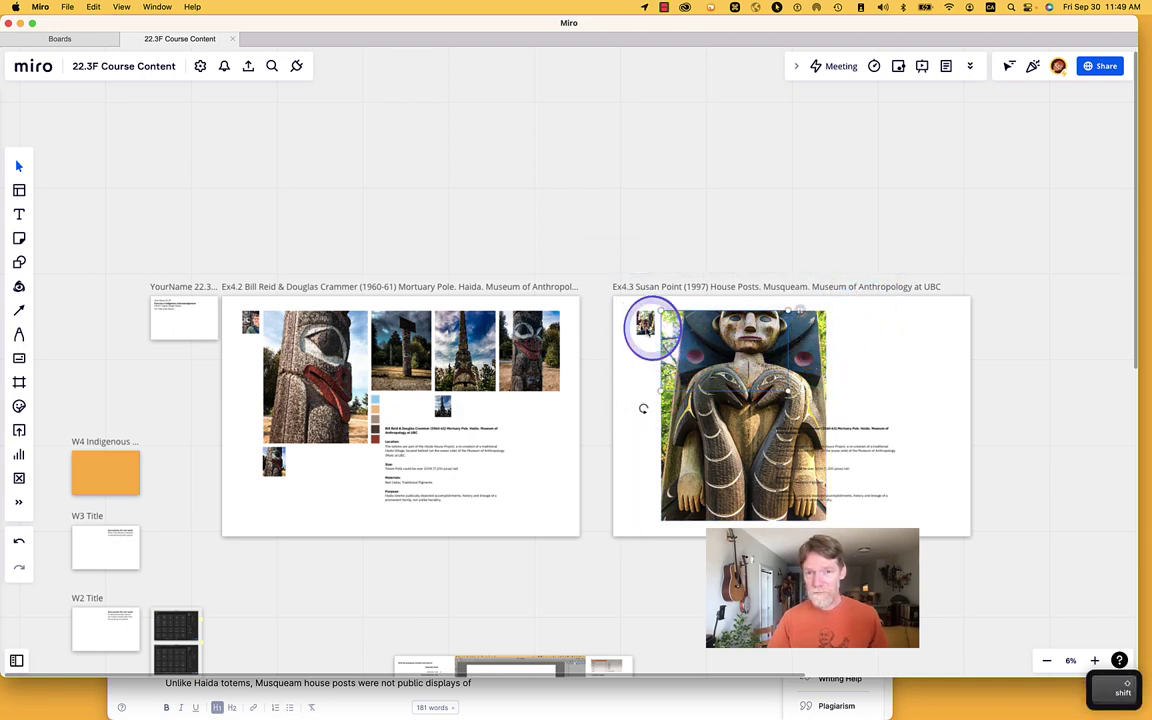
drag(701, 350, 881, 350)
click(1054, 527)
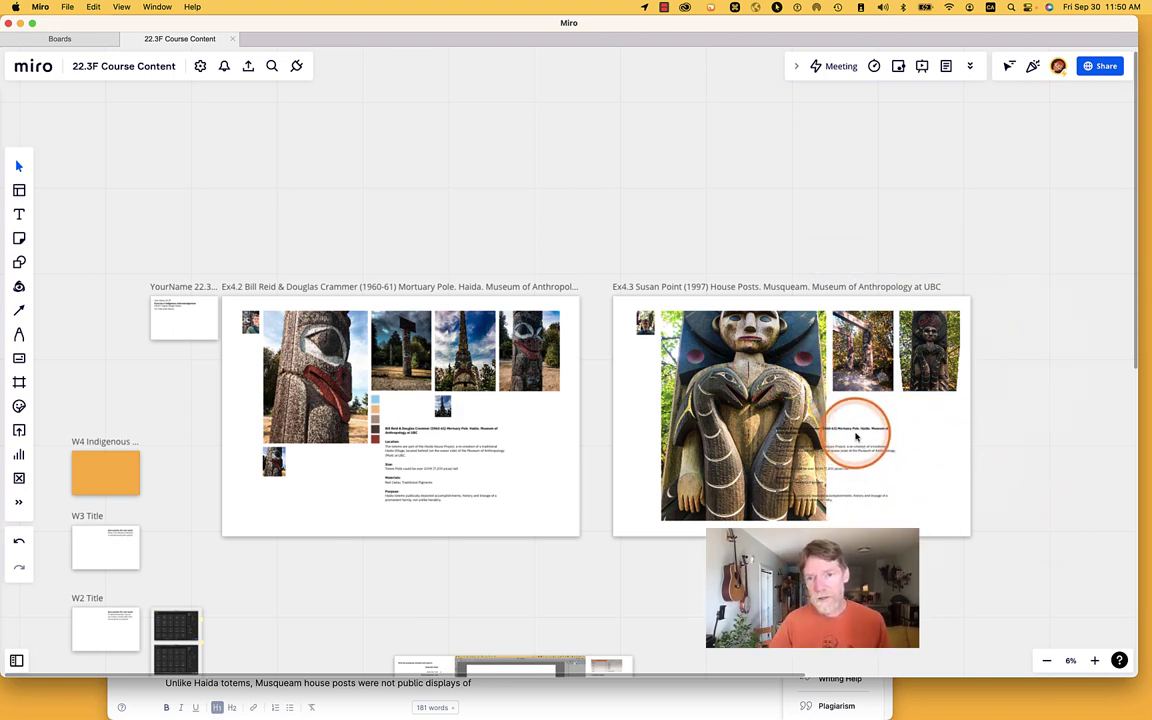
drag(855, 437, 909, 407)
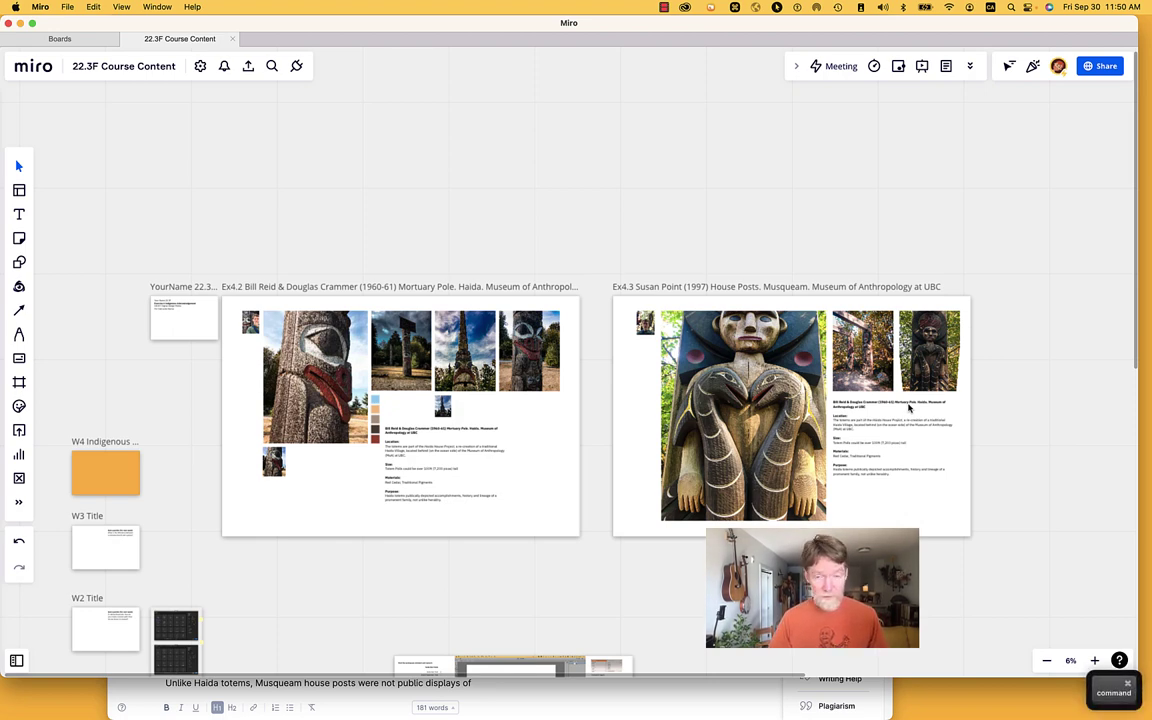
Step: Switch to Grammarly Editor, copy the Susan Point (1997) House Posts text from its title through the Purpose section, and return to Miro
key(super+Tab)
click(485, 416)
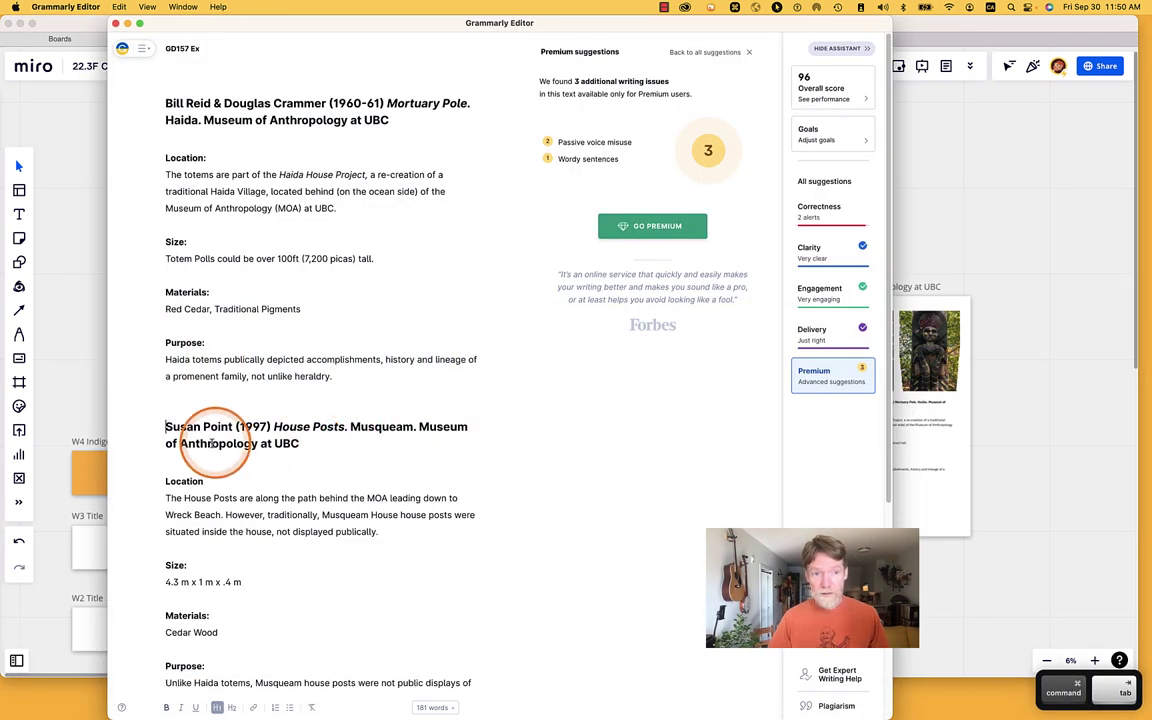
click(165, 428)
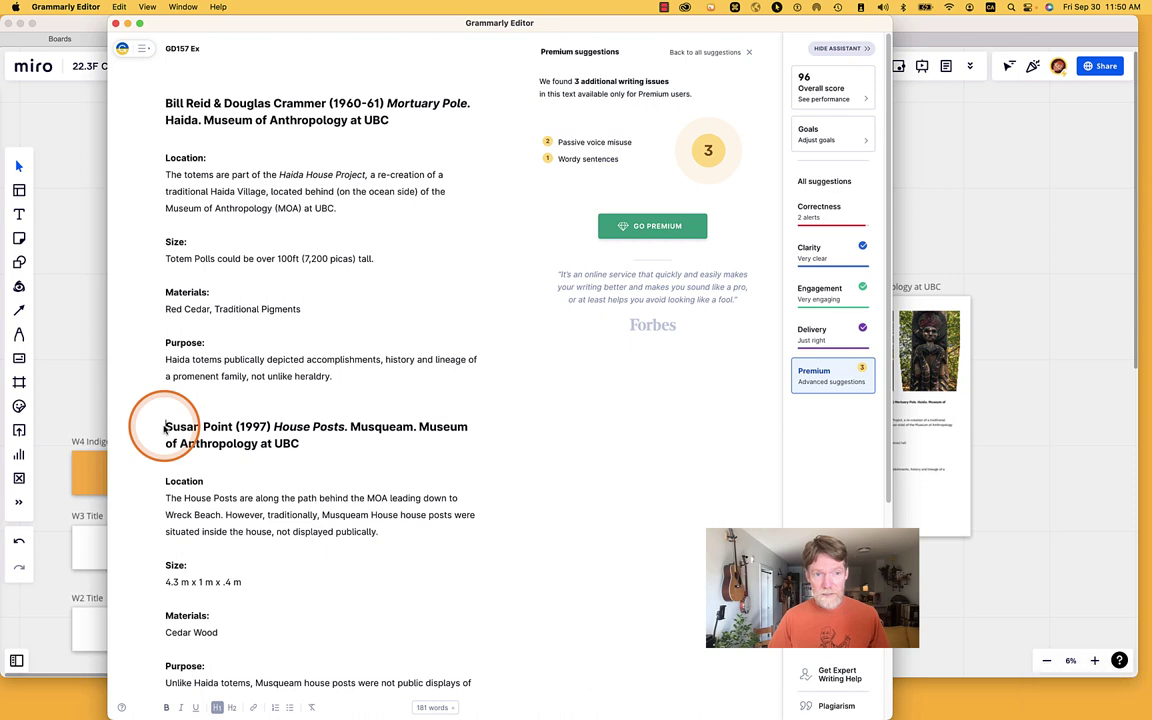
drag(165, 428, 432, 704)
key(super+c)
key(super+Tab)
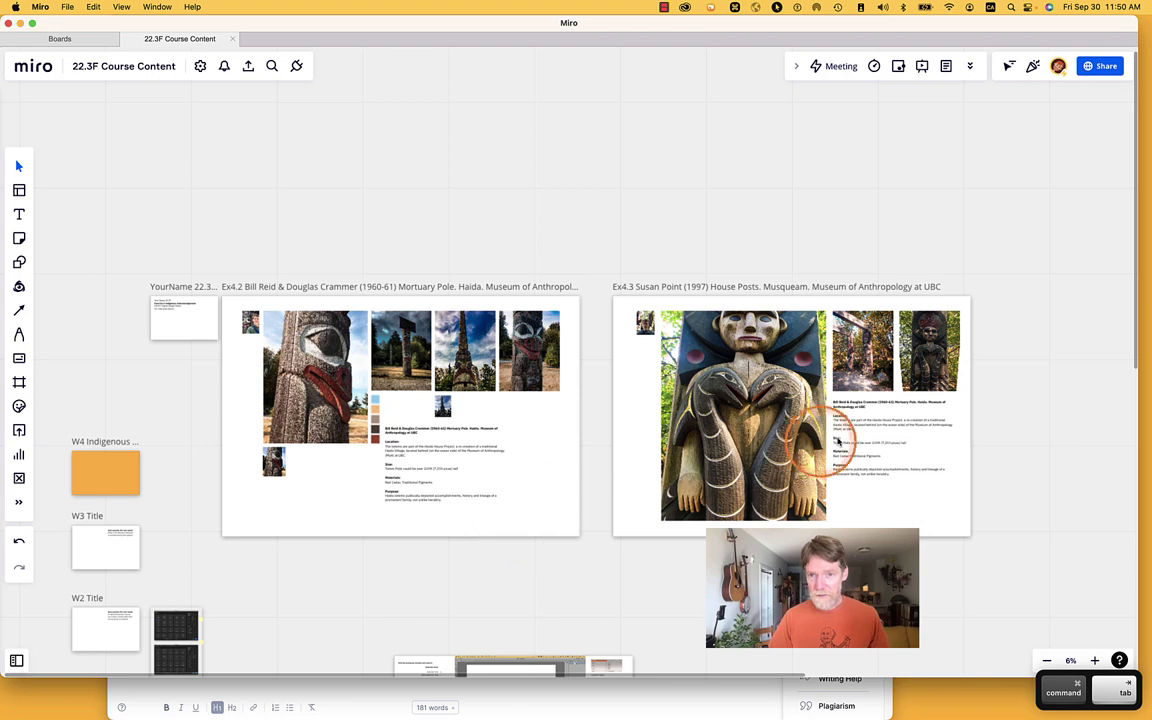
Step: Try to replace the entire Ex4.3 caption with the copied House Posts text, and undo the paste
triple_click(877, 424)
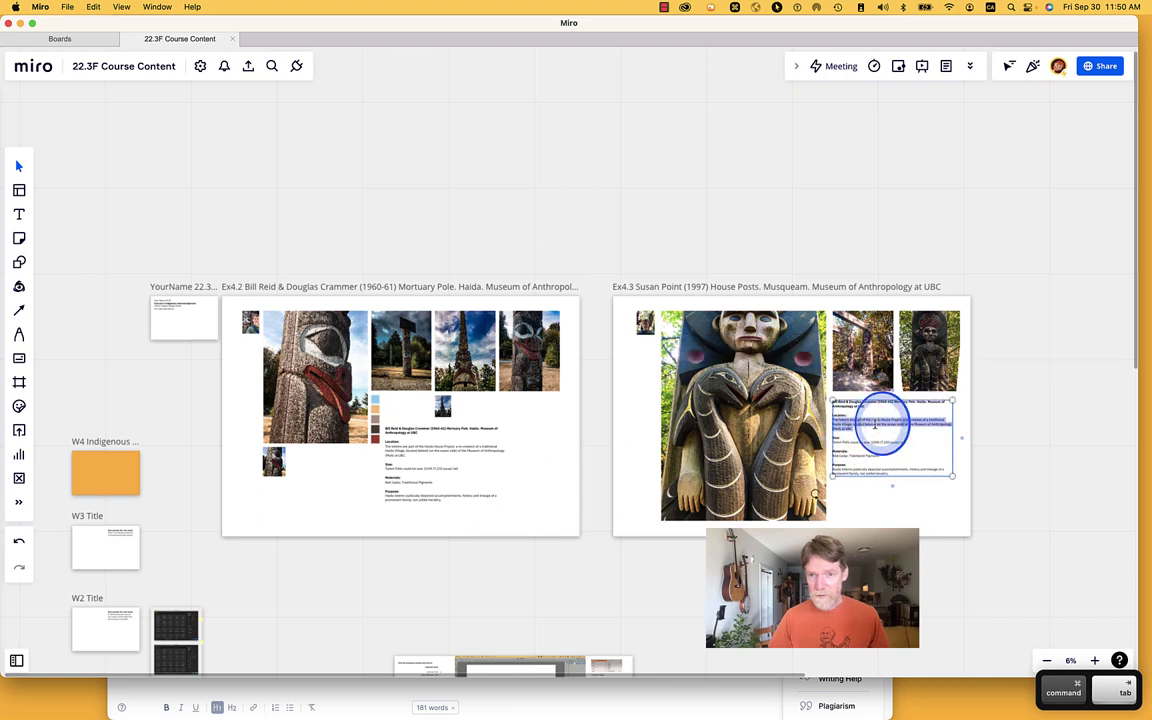
key(super+a)
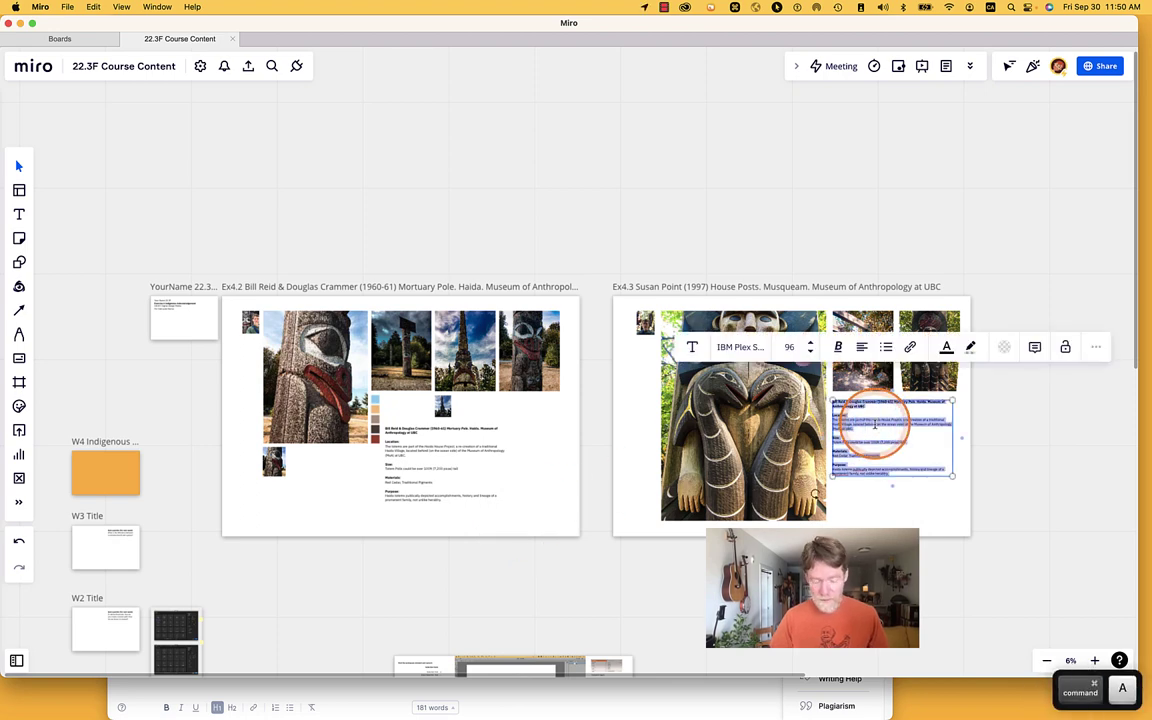
key(super+v)
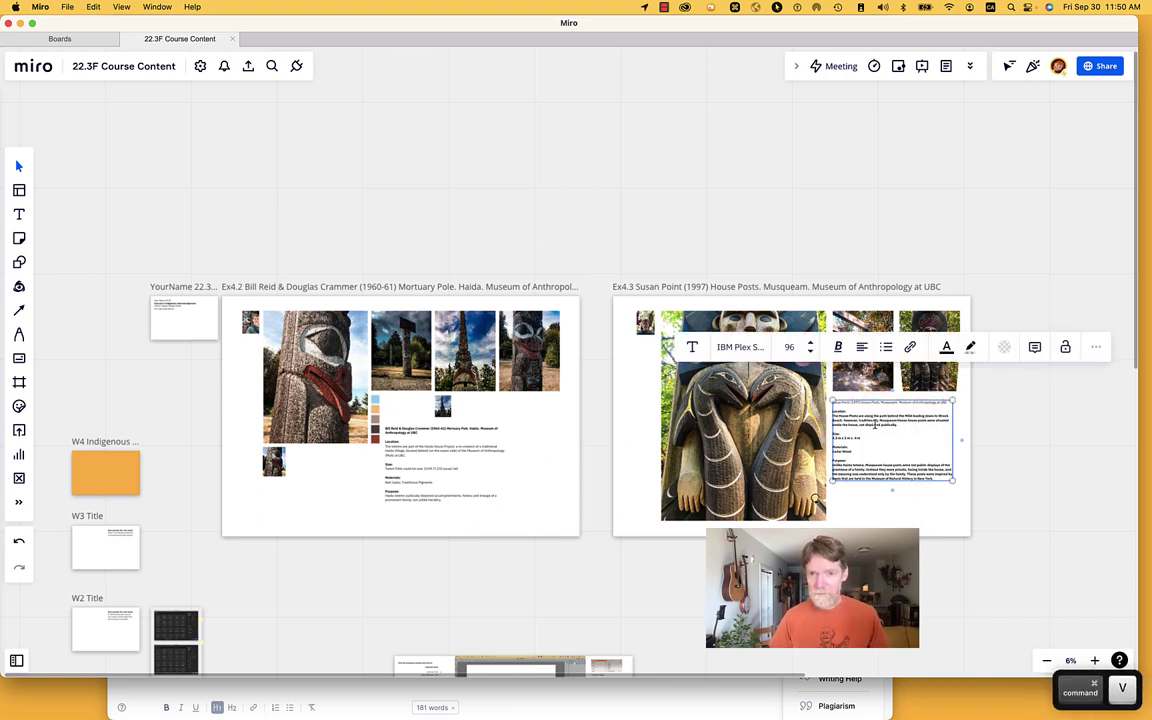
scroll(877, 424, up, 10)
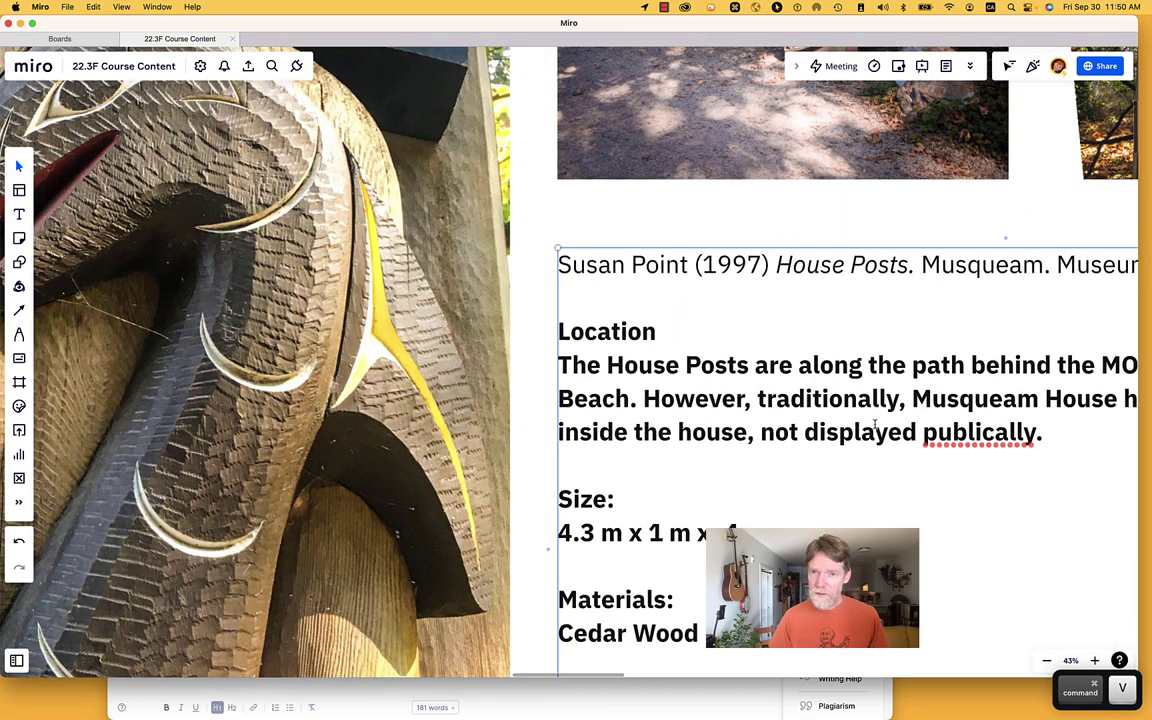
scroll(877, 424, down, 5)
key(super+z)
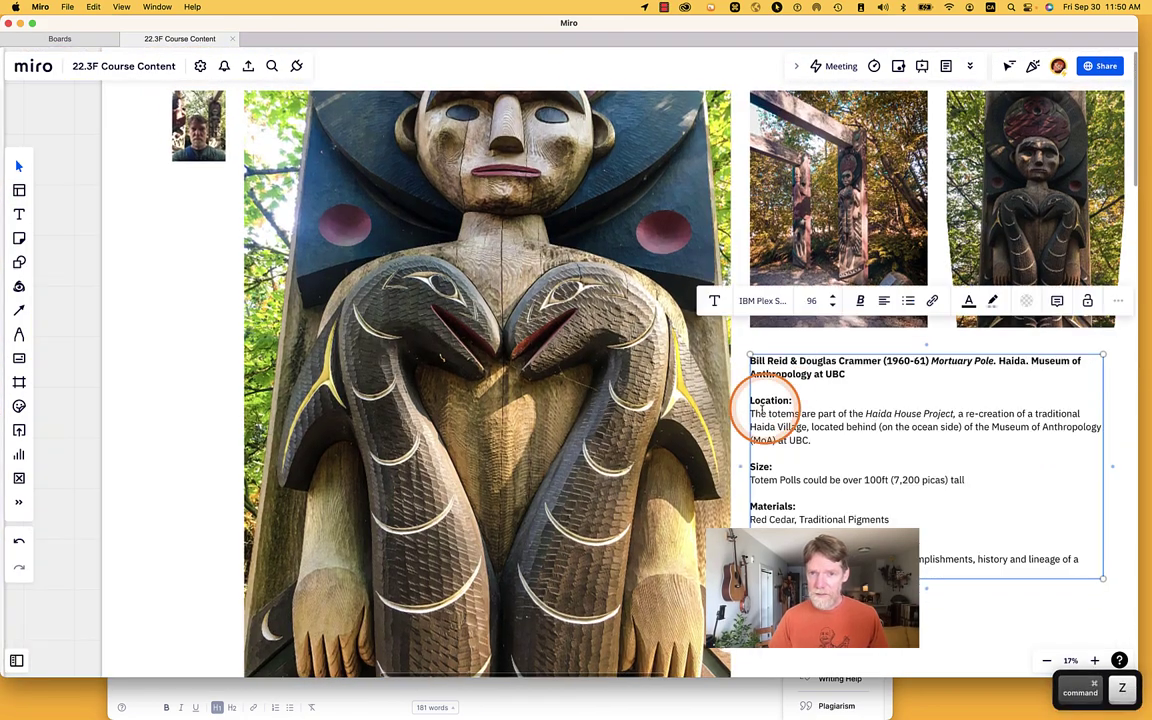
Step: Delete the bold title and Location label from the Ex4.3 caption, and replace the remaining text with the copied House Posts description
drag(752, 414, 744, 352)
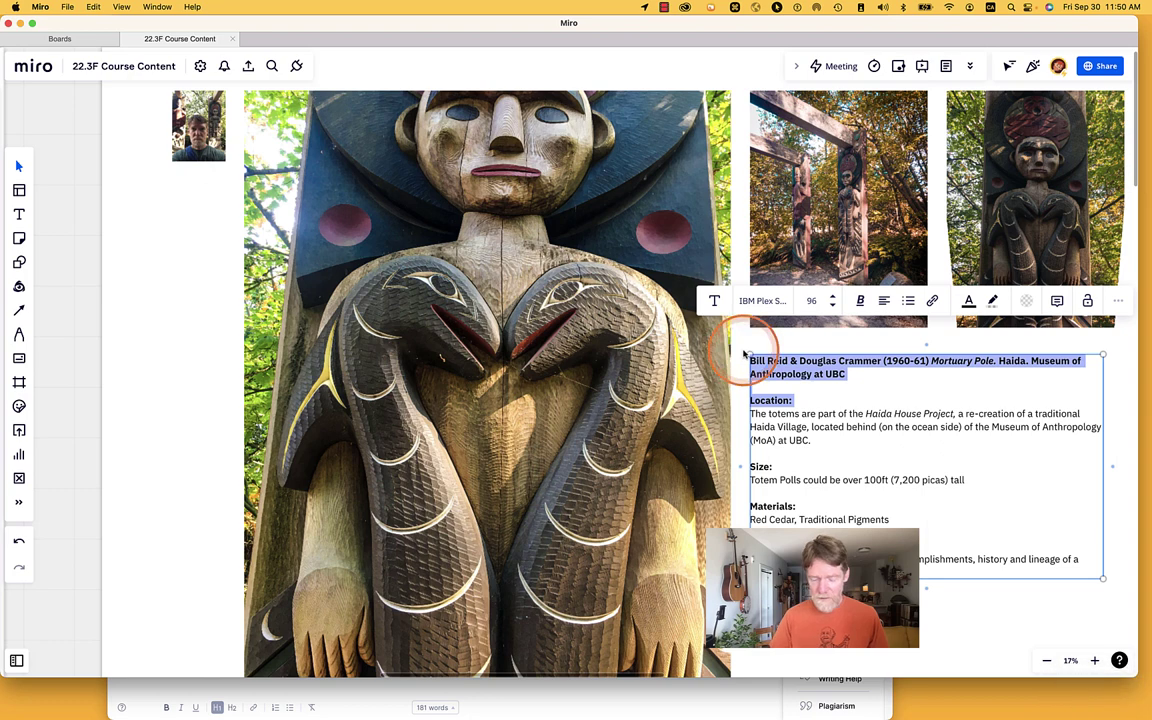
key(BackSpace)
drag(954, 527, 688, 287)
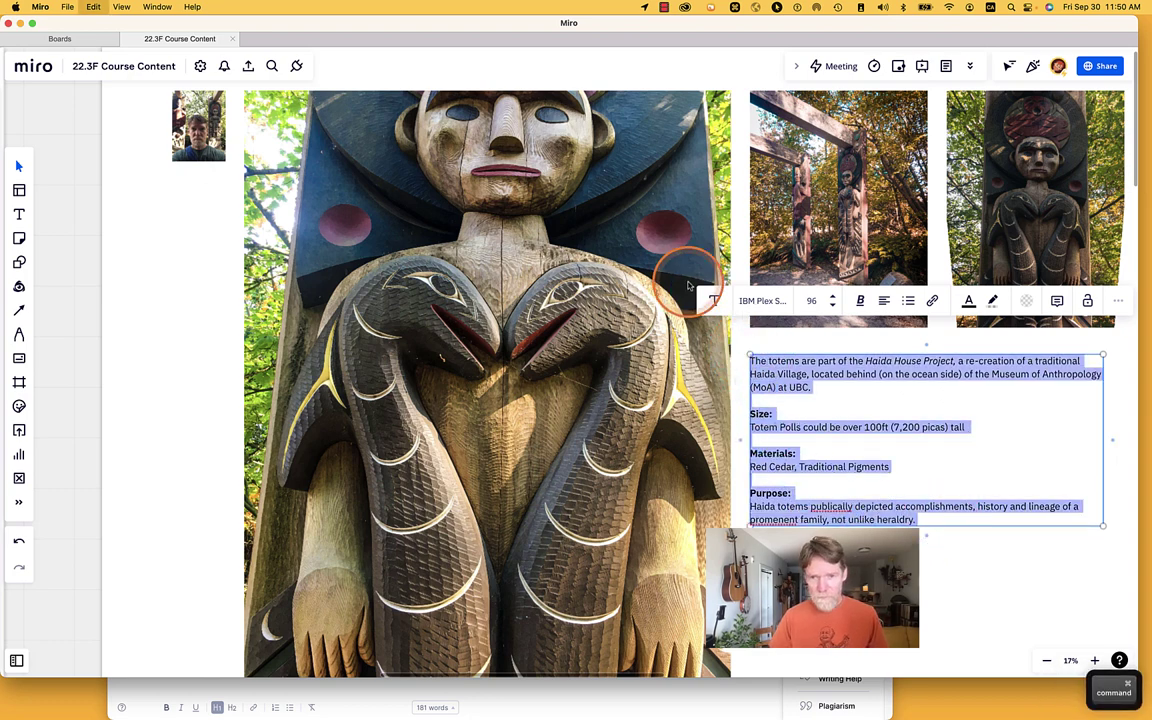
key(super+v)
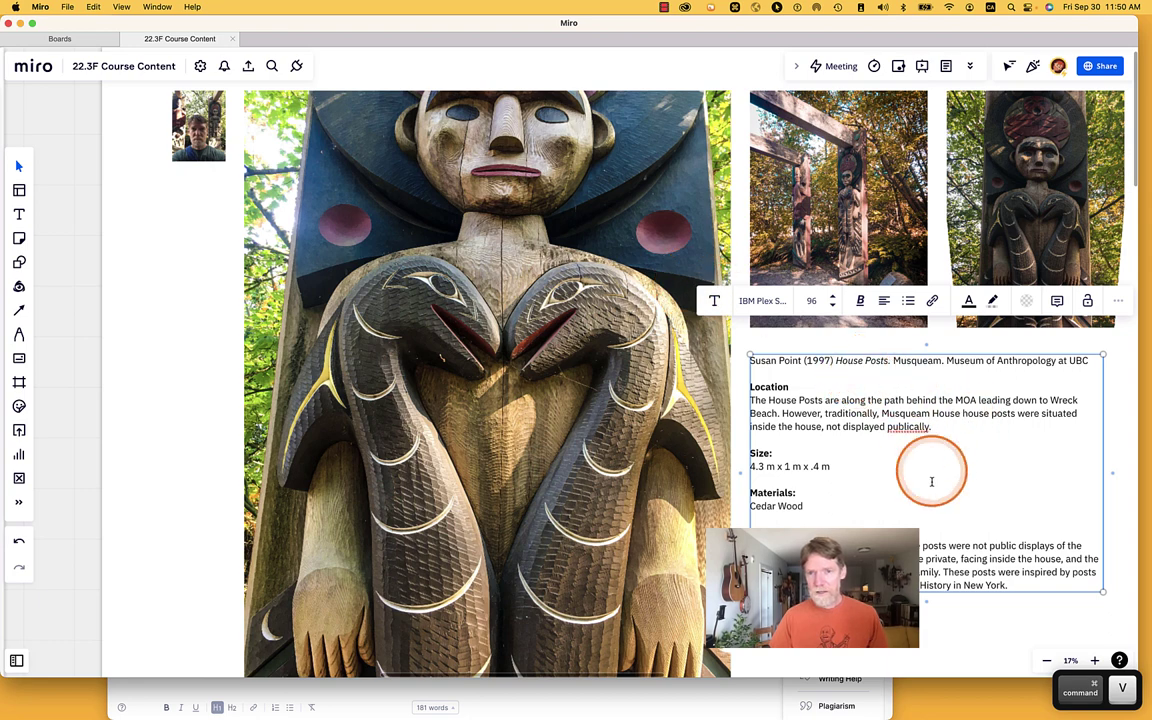
click(1133, 501)
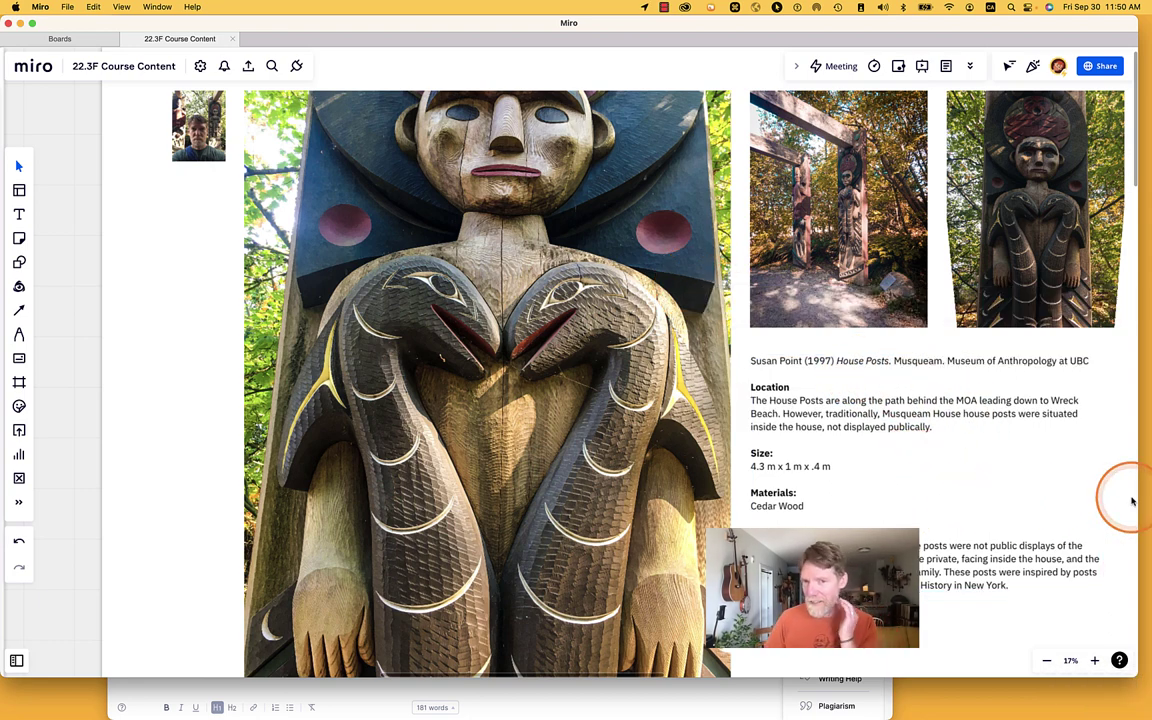
Step: Try to enlarge the caption's Susan Point title line to font size 144, and undo the size change
triple_click(928, 362)
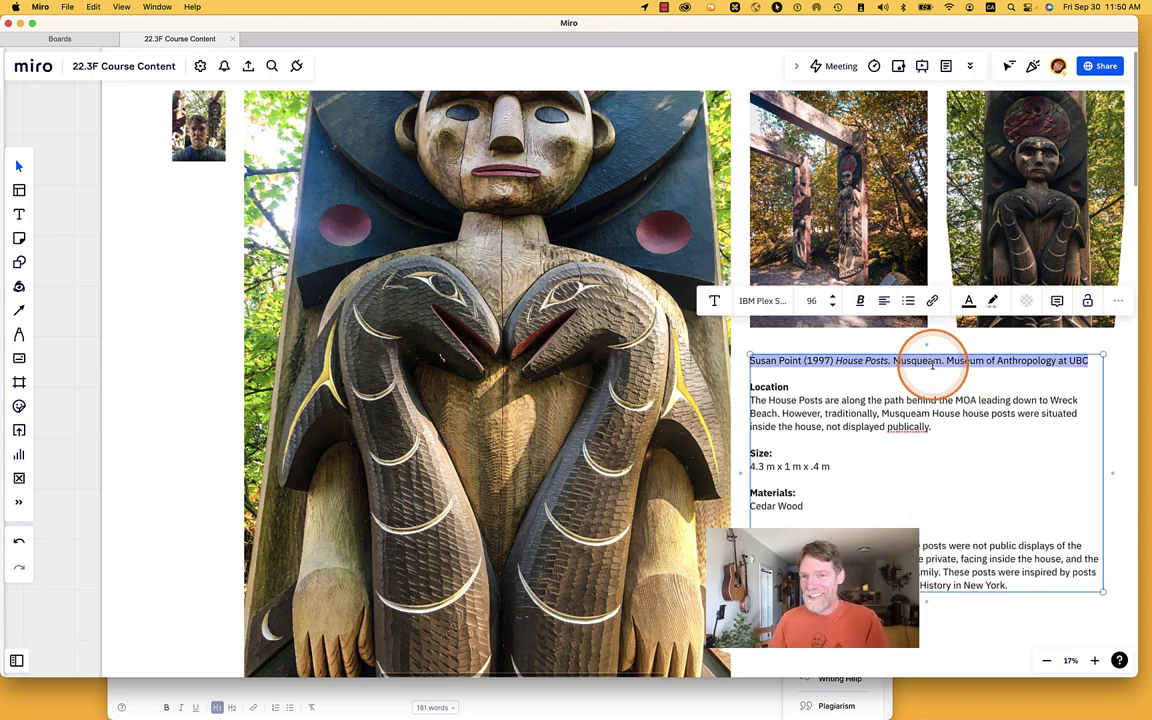
click(811, 301)
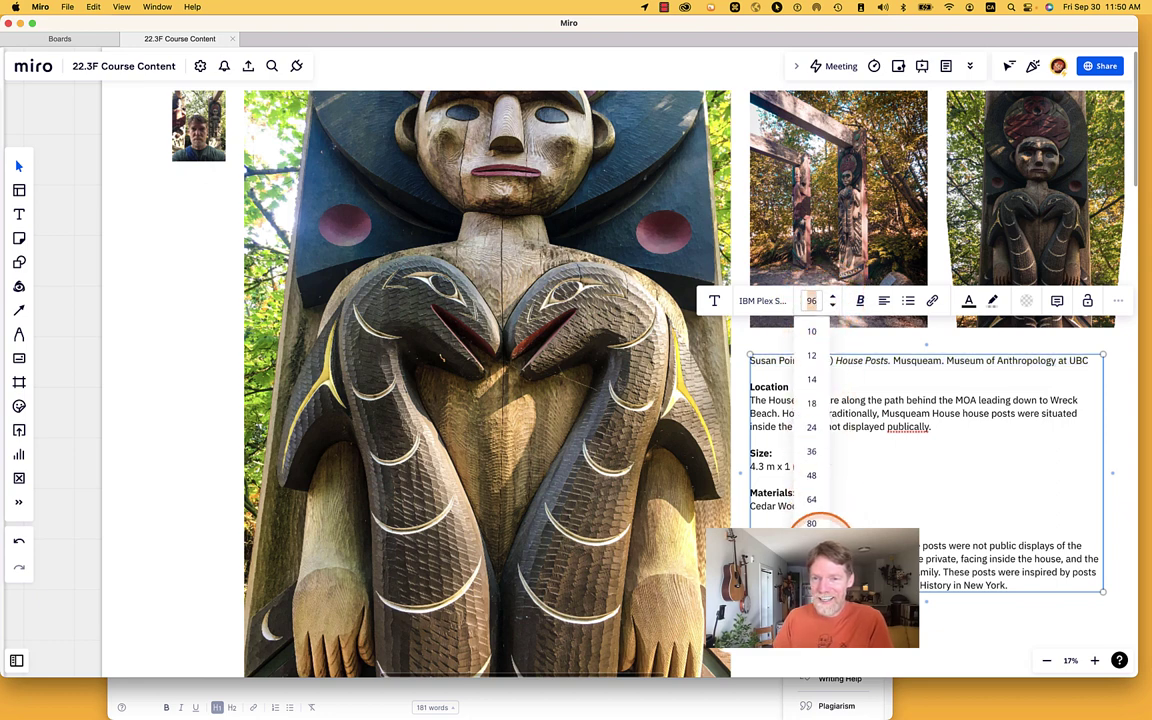
click(812, 545)
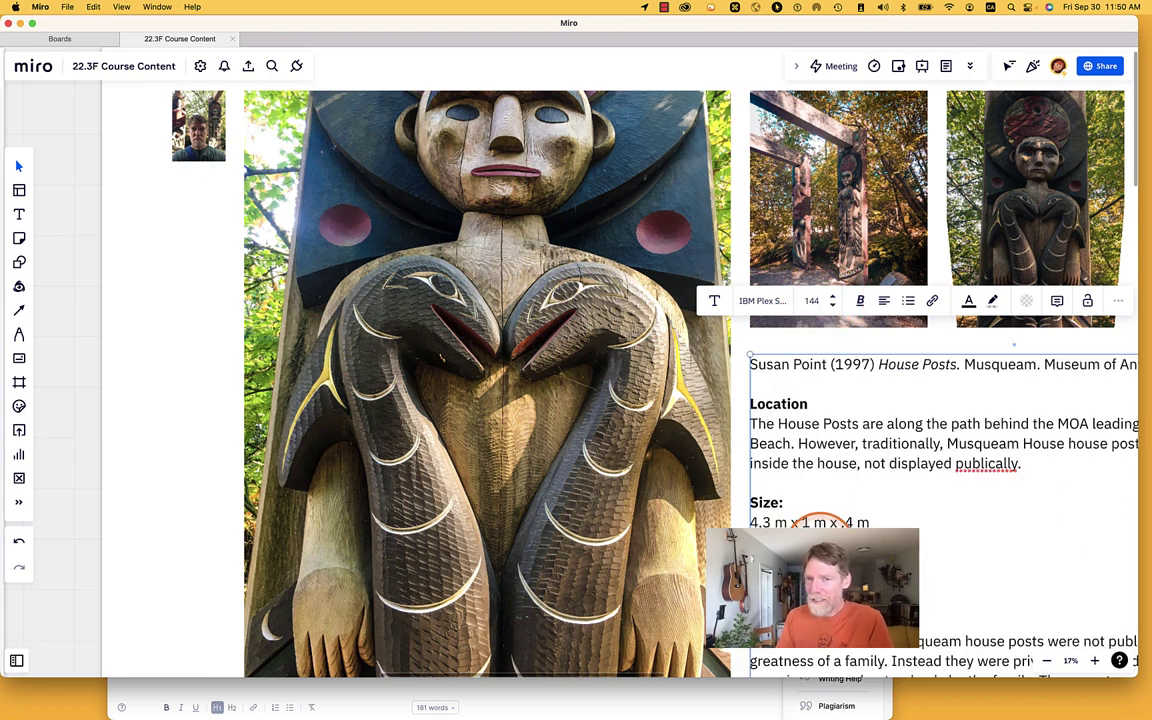
key(super+z)
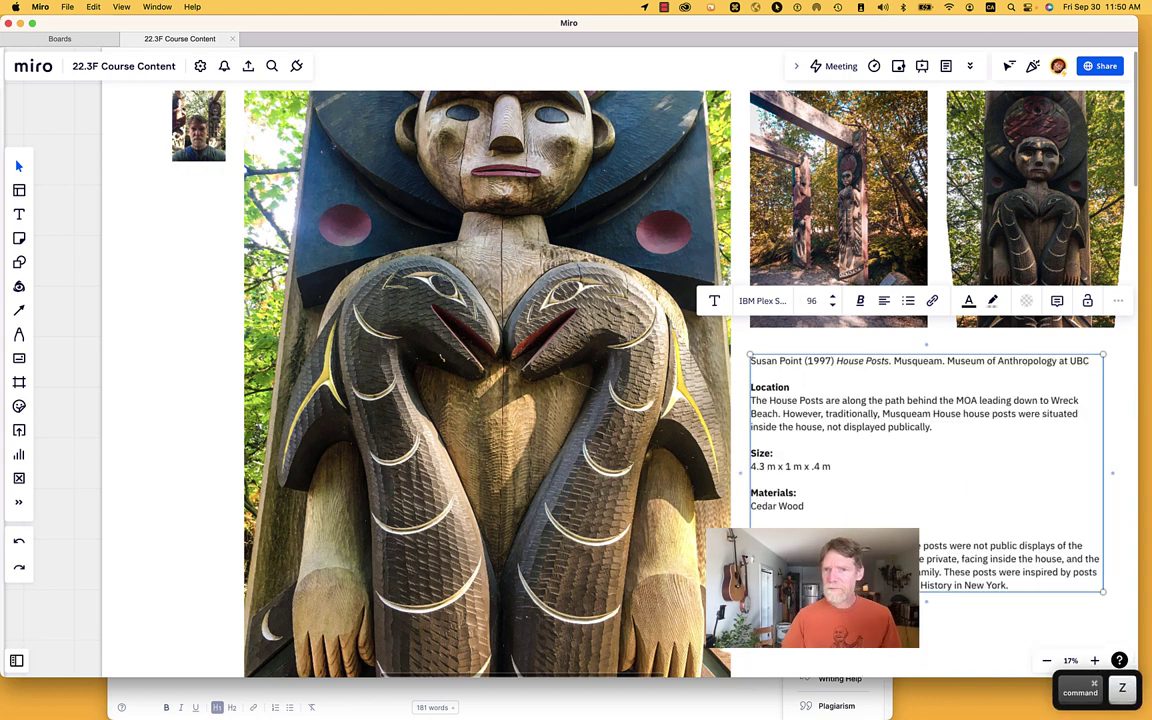
Step: Make the Susan Point (1997) House Posts title line of the caption bold
double_click(819, 361)
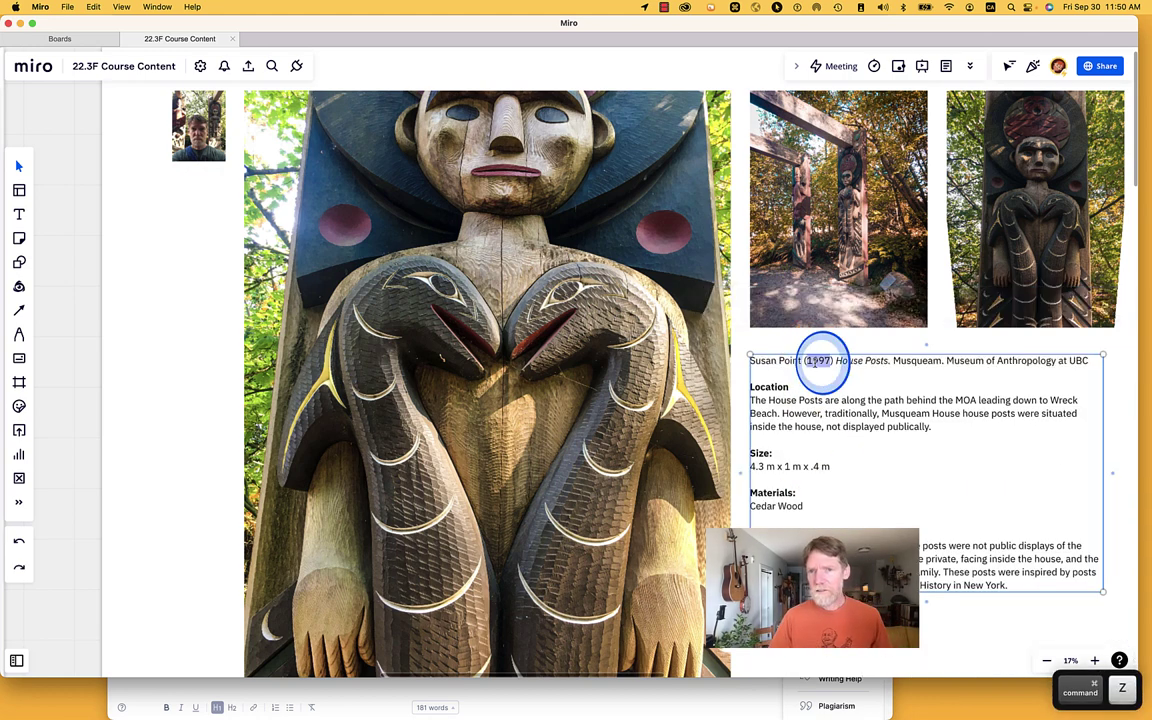
click(819, 361)
key(super+b)
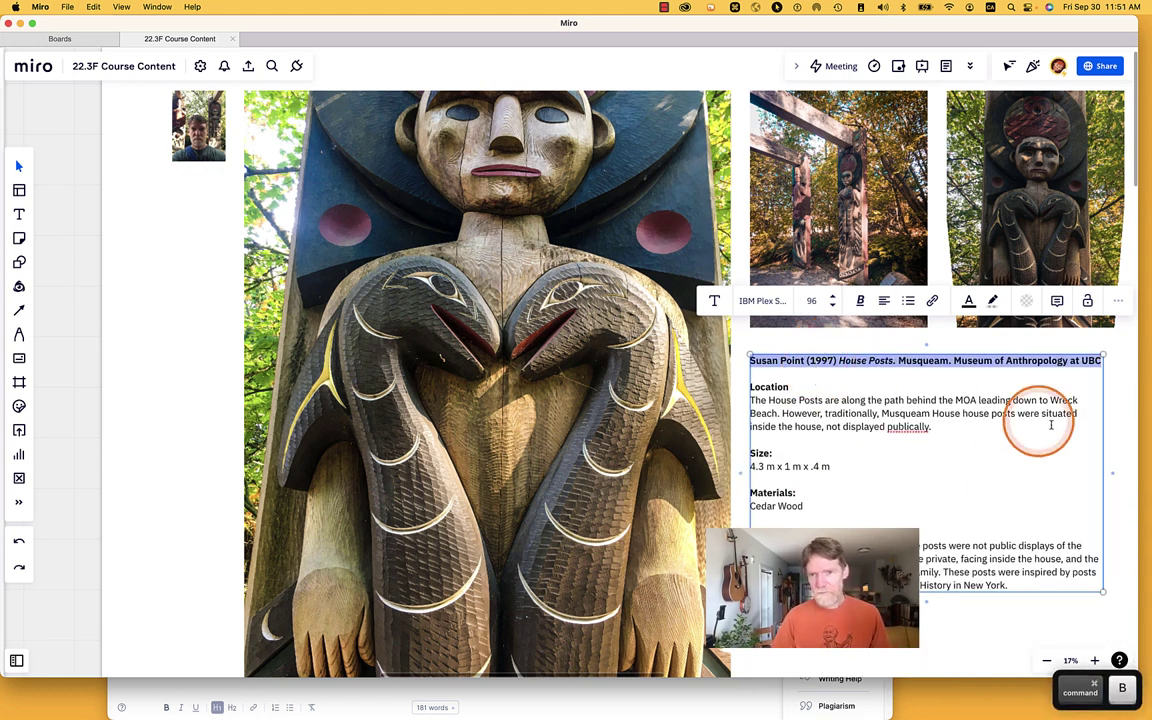
click(1120, 414)
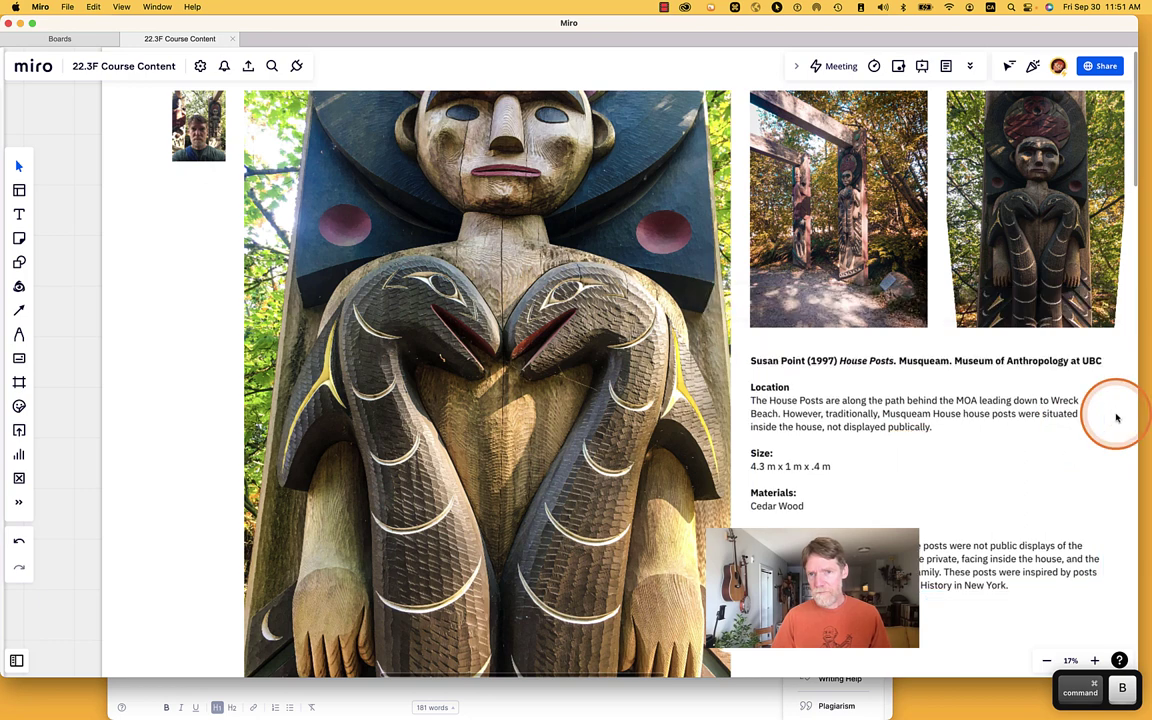
Step: Move the small colour swatch group from below the frames into the Ex4.3 frame, beside the lower left of the large figure photo
key(space)
drag(1115, 412, 872, 422)
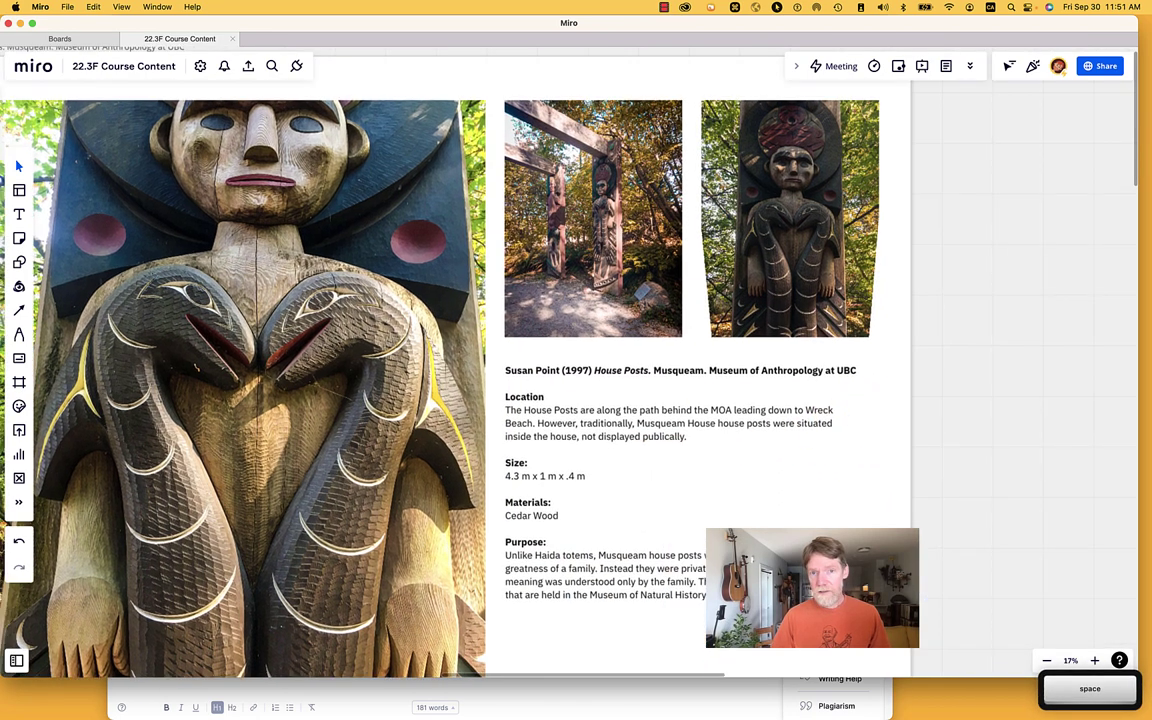
scroll(748, 418, down, 3)
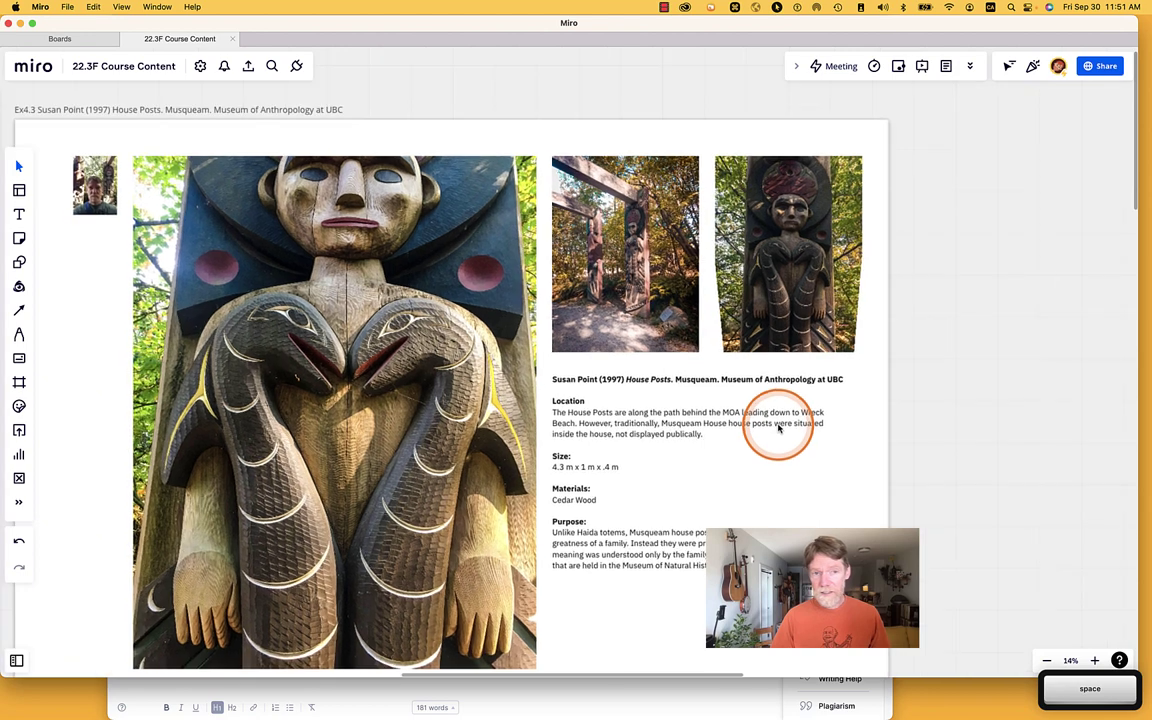
scroll(946, 347, down, 6)
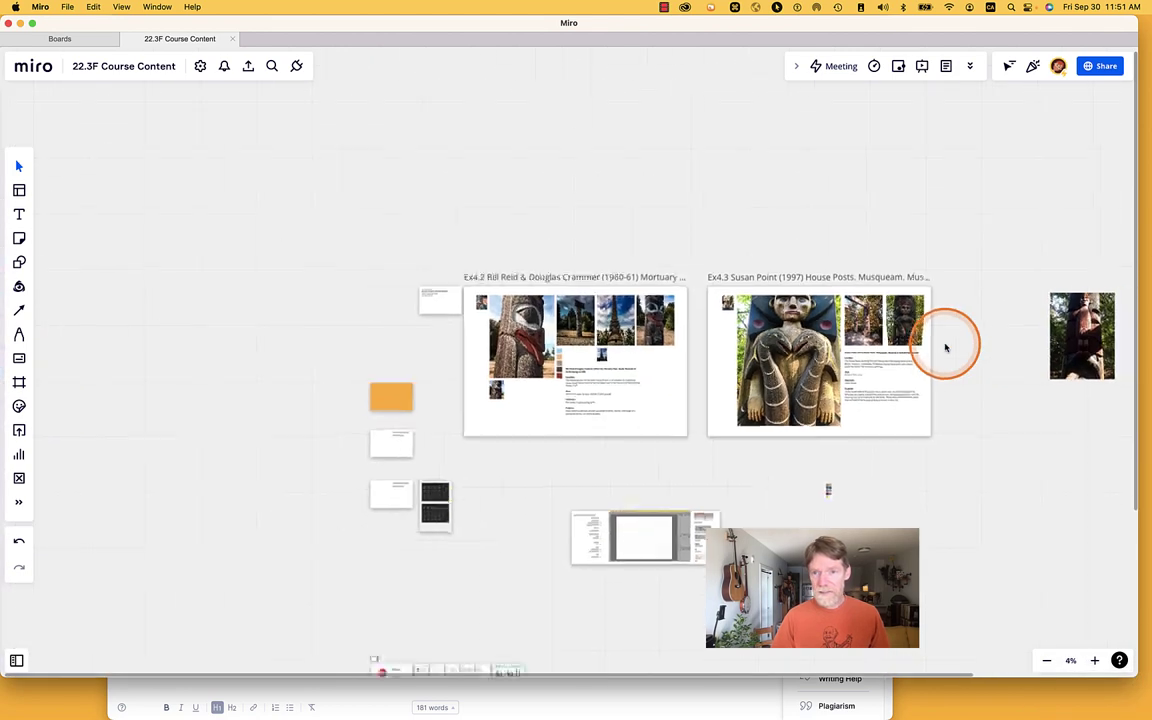
drag(1013, 455, 813, 455)
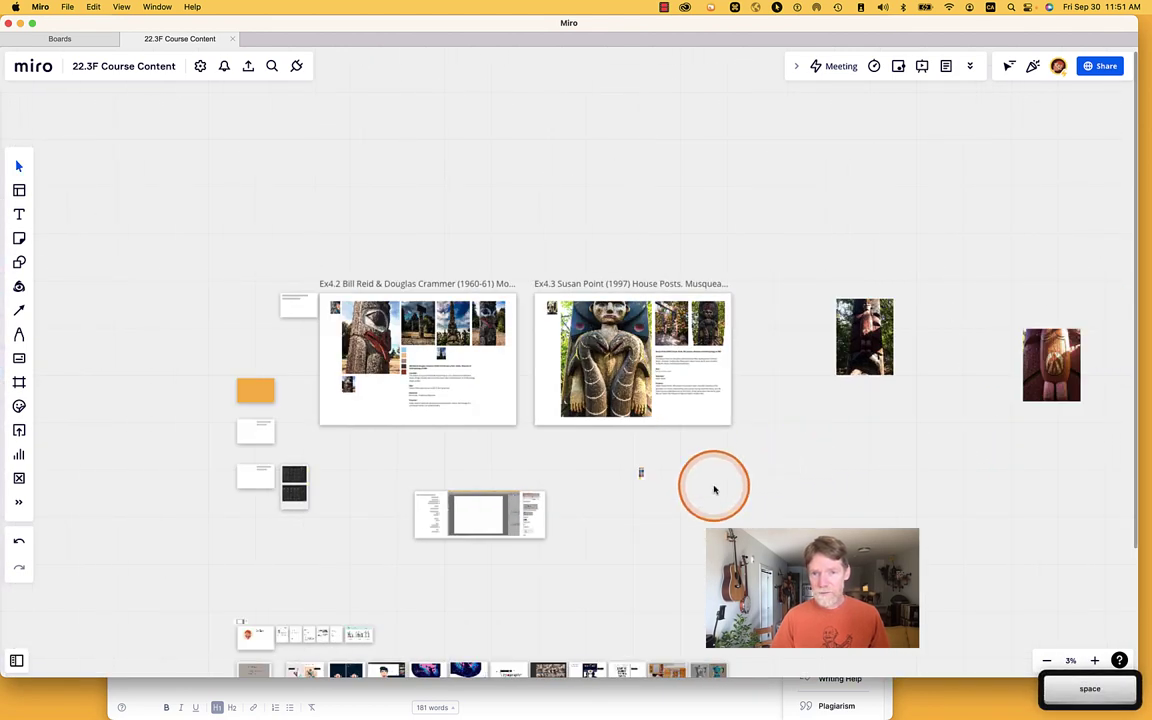
click(641, 476)
drag(641, 476, 555, 411)
Step: Enlarge the colour swatch group to fill the margin beside the large figure photo, keeping it near the photo's bottom edge
scroll(555, 411, up, 10)
scroll(555, 411, down, 6)
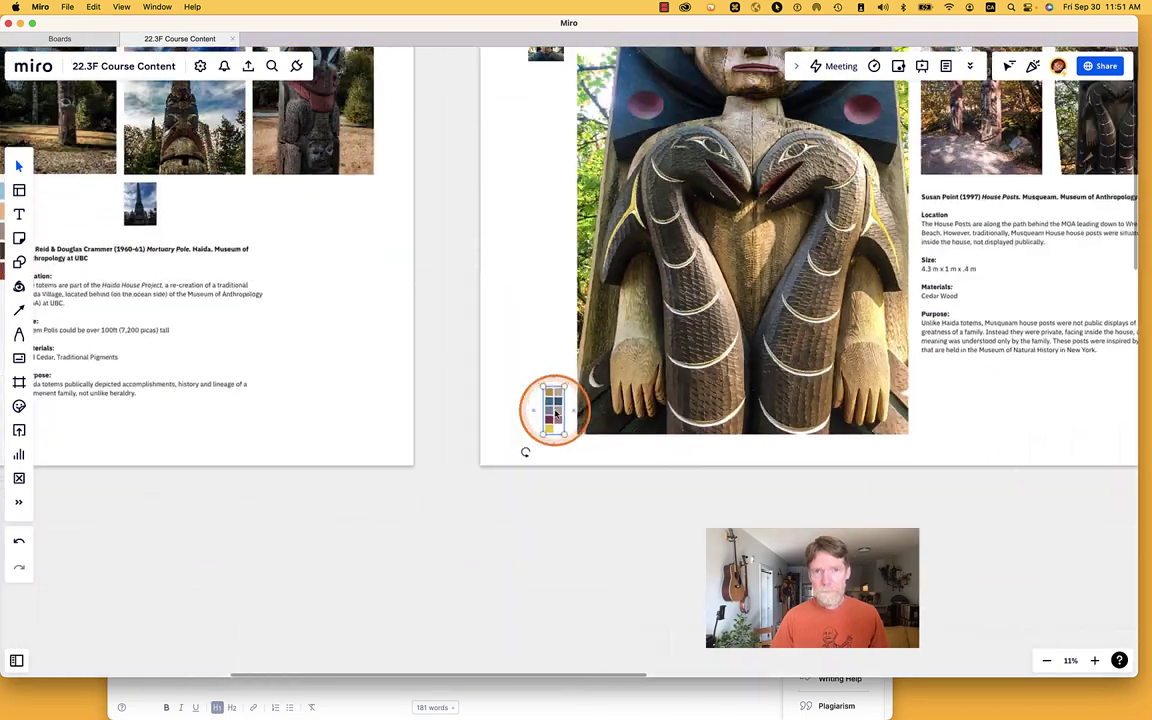
scroll(555, 411, down, 3)
drag(546, 392, 497, 336)
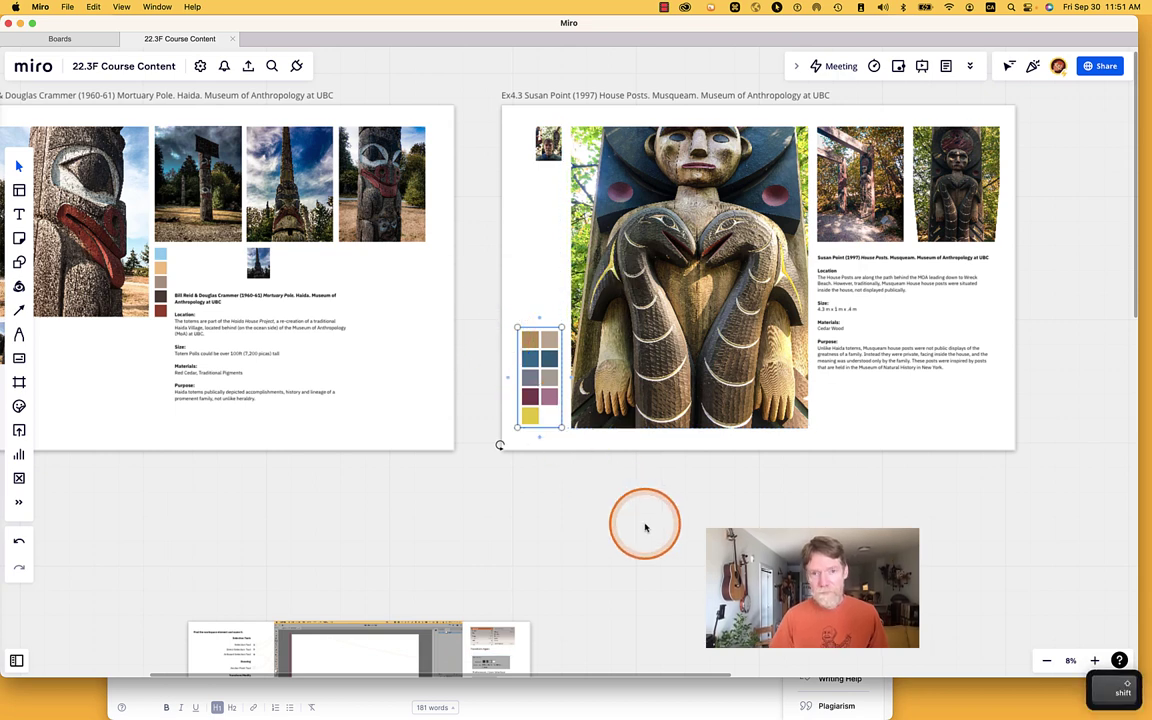
Step: Nudge the colour swatch group slightly closer to the large figure photo in the Ex4.3 frame
key(shift+Right)
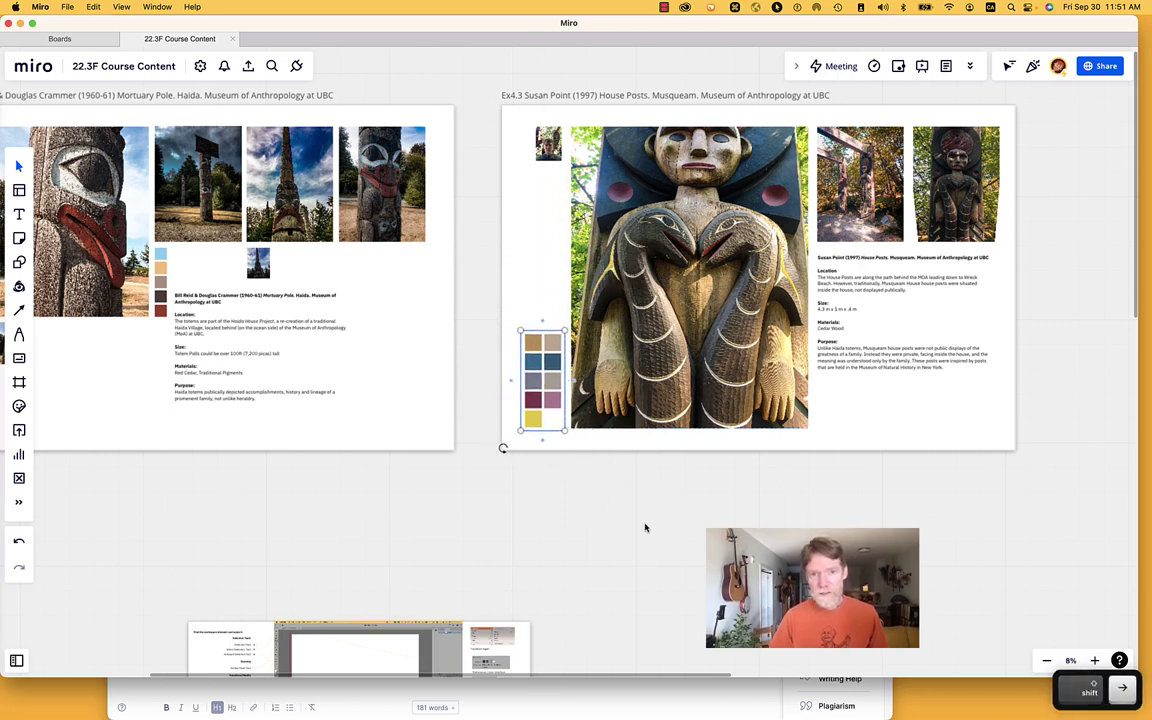
key(shift+Right)
key(shift+Left)
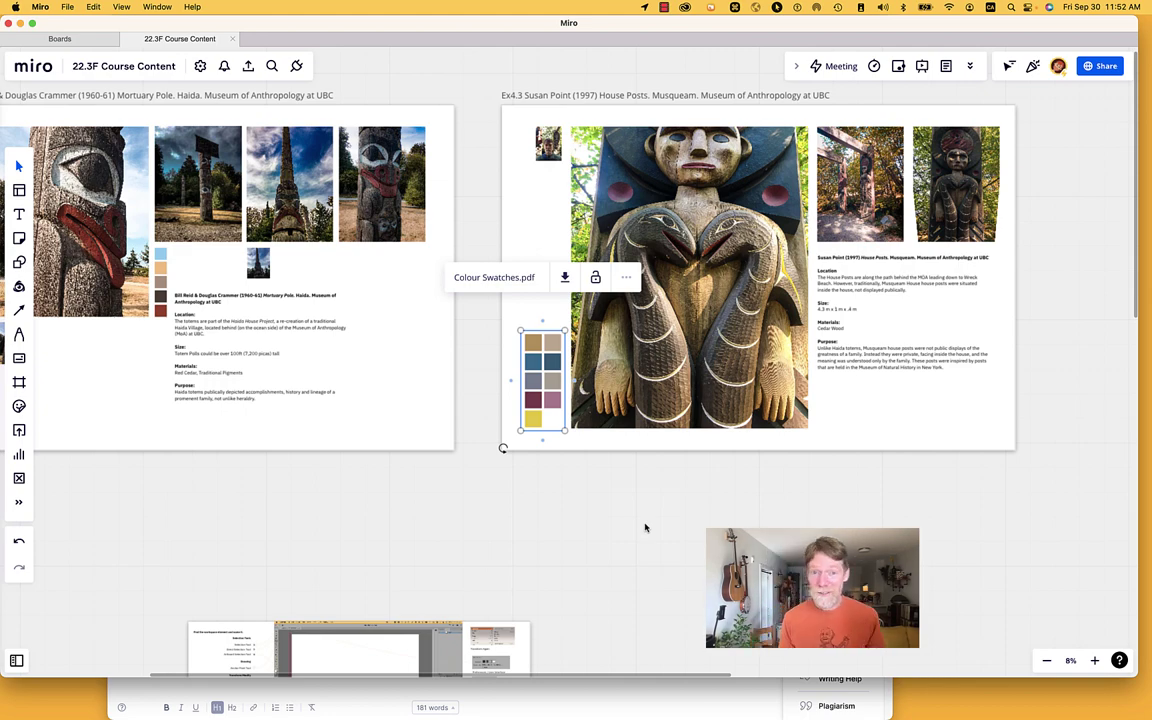
Step: Copy the link of the title frame "YourName 22.3 Ex4 Indigenous Acknowledgement GD157"
scroll(663, 535, down, 5)
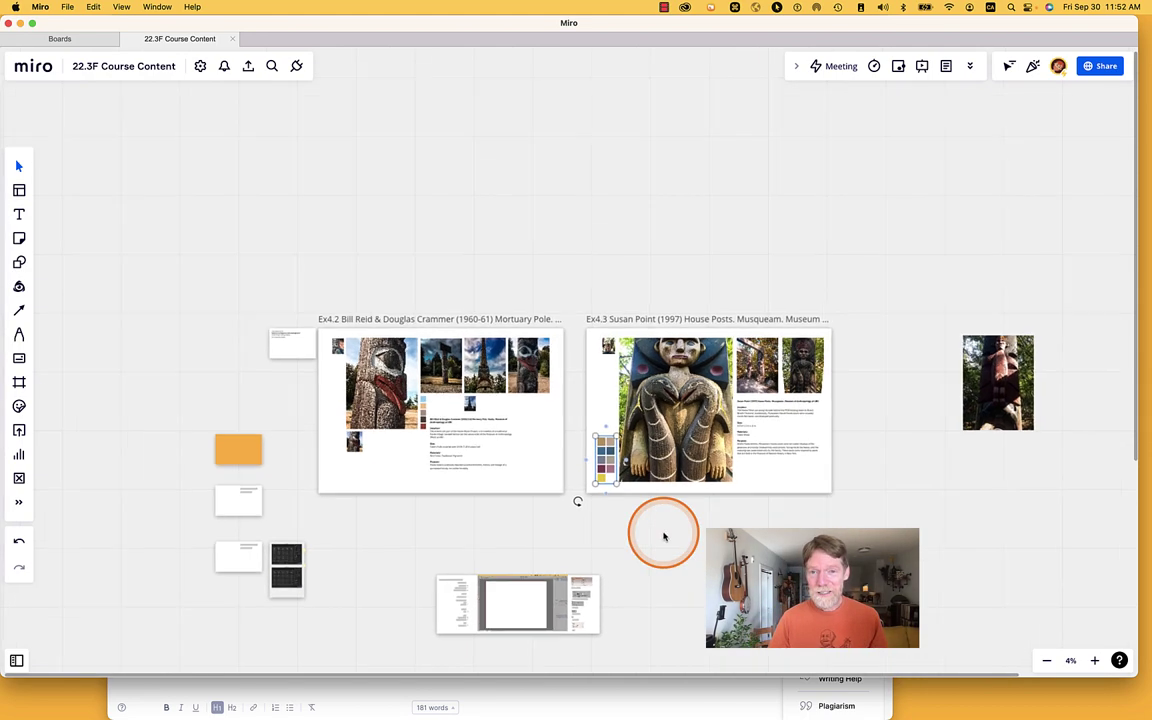
key(space)
drag(591, 278, 692, 283)
click(399, 336)
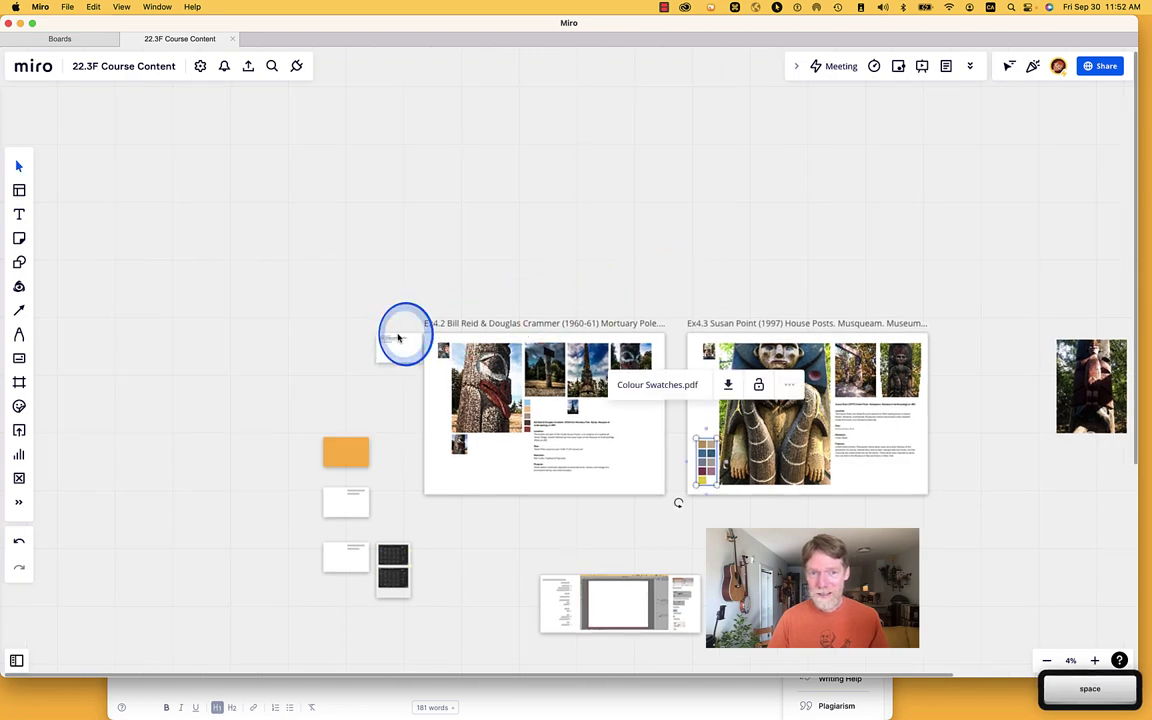
scroll(398, 333, up, 5)
scroll(398, 333, up, 5)
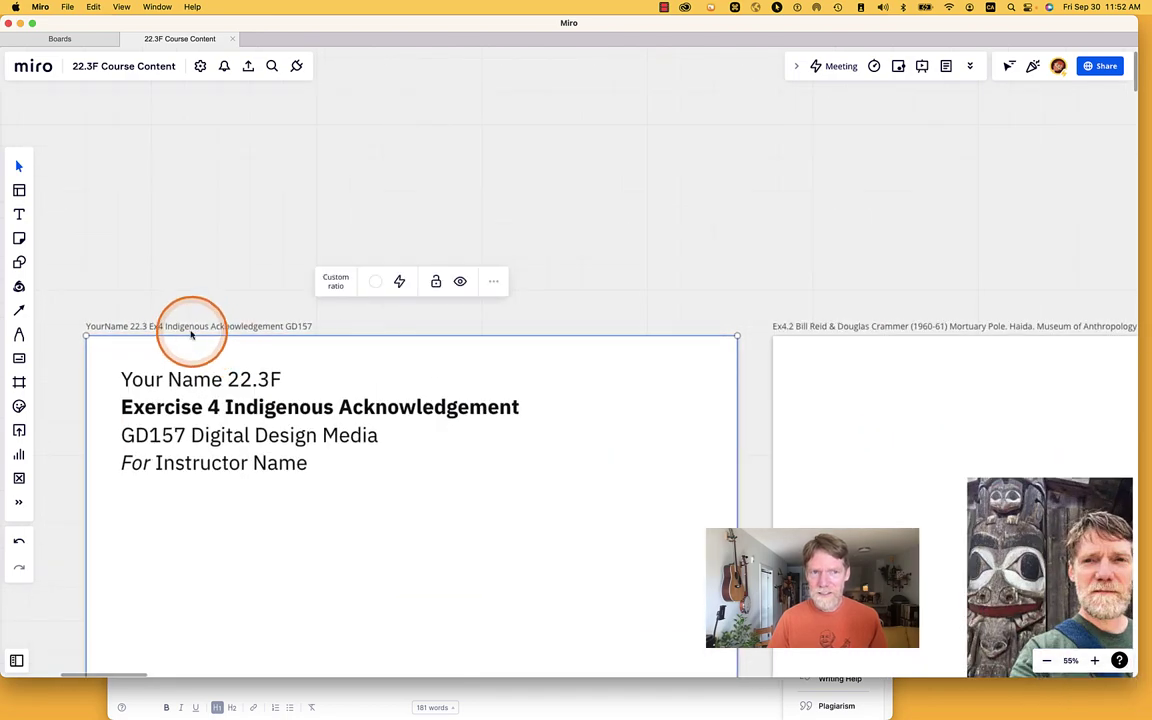
click(195, 257)
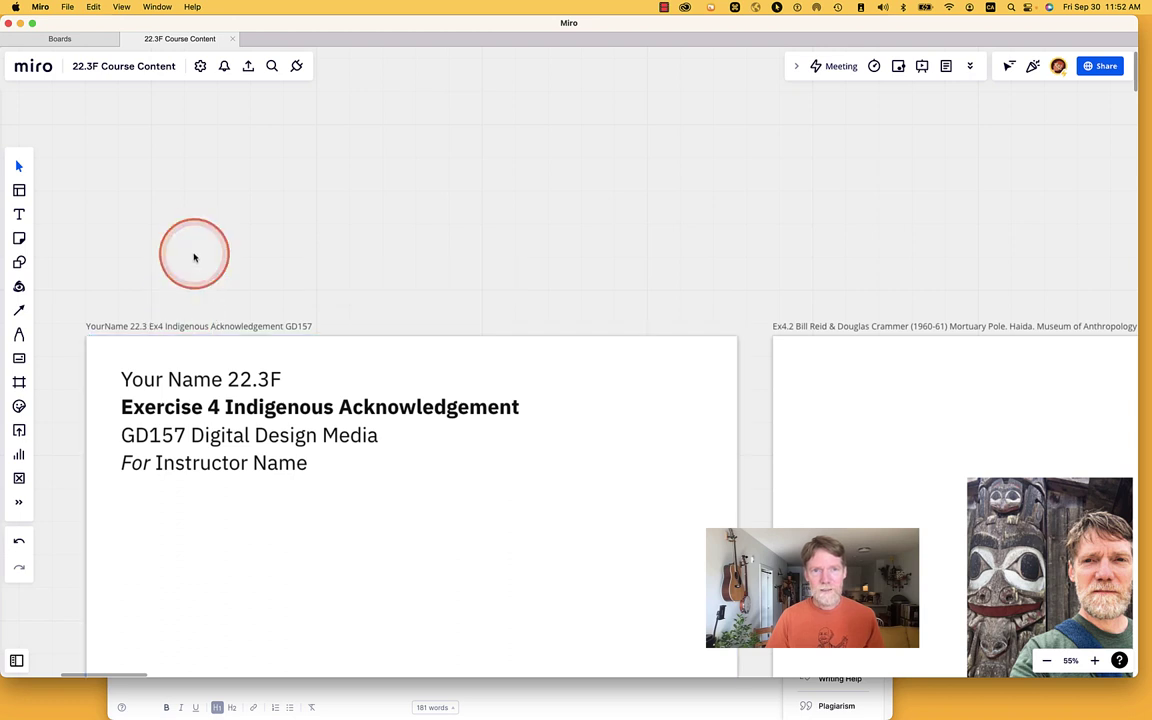
click(116, 327)
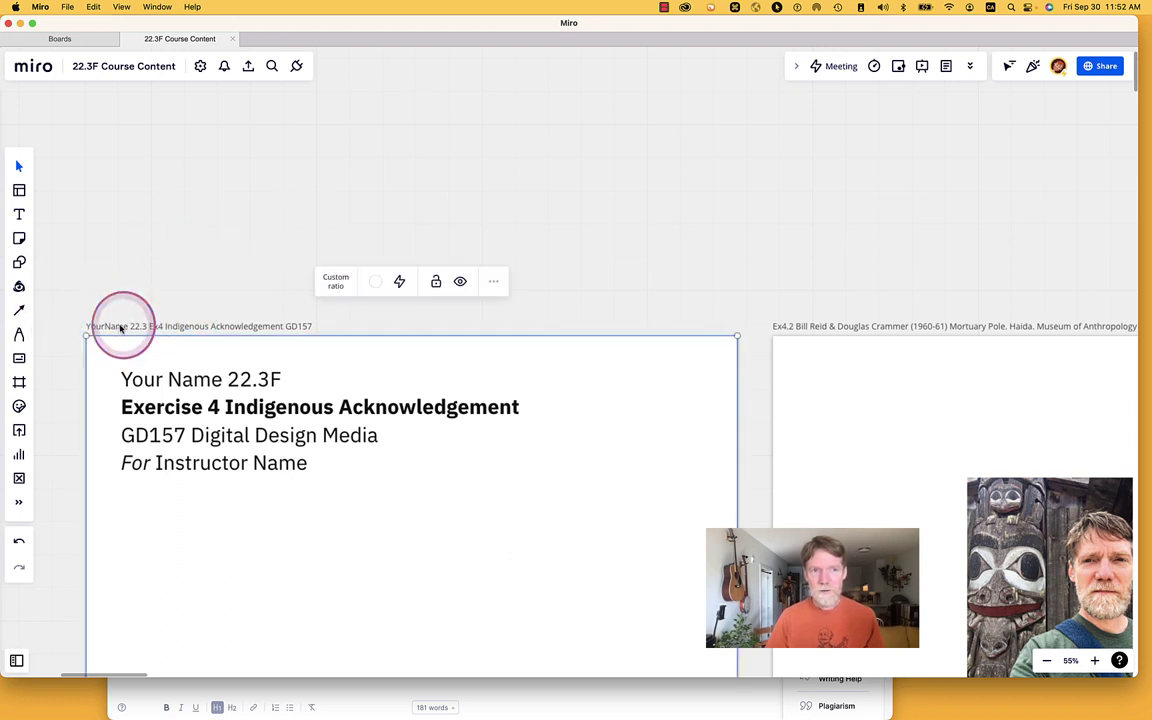
click(494, 282)
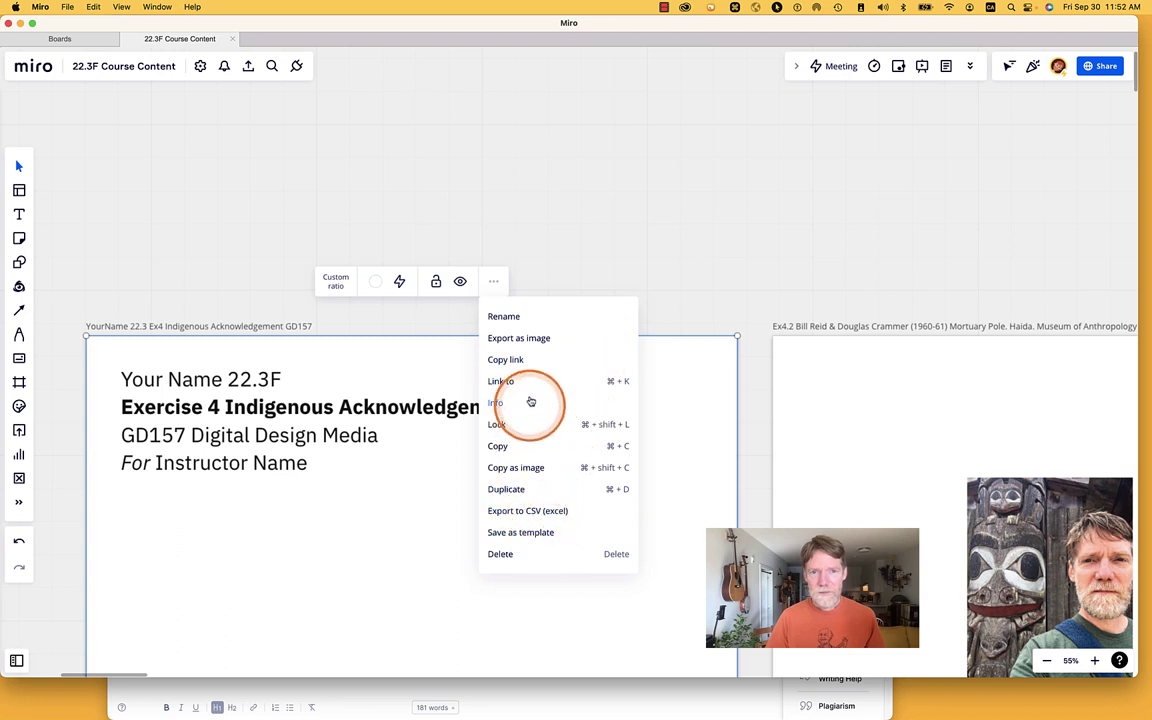
click(179, 291)
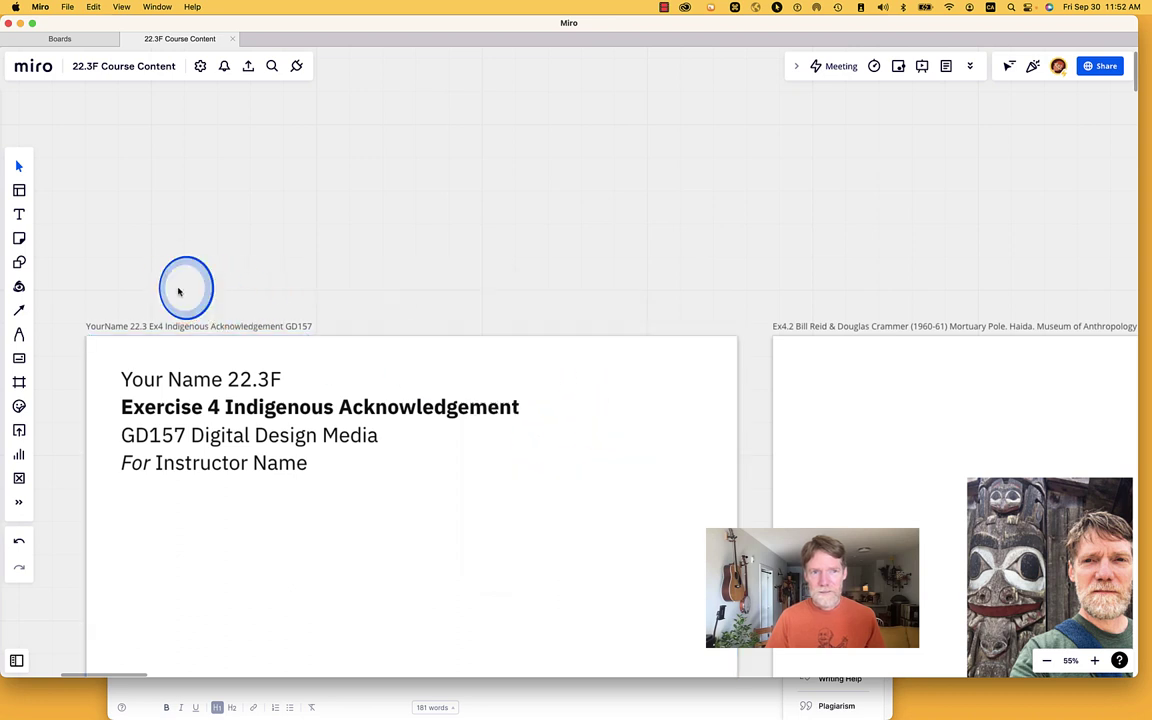
click(129, 327)
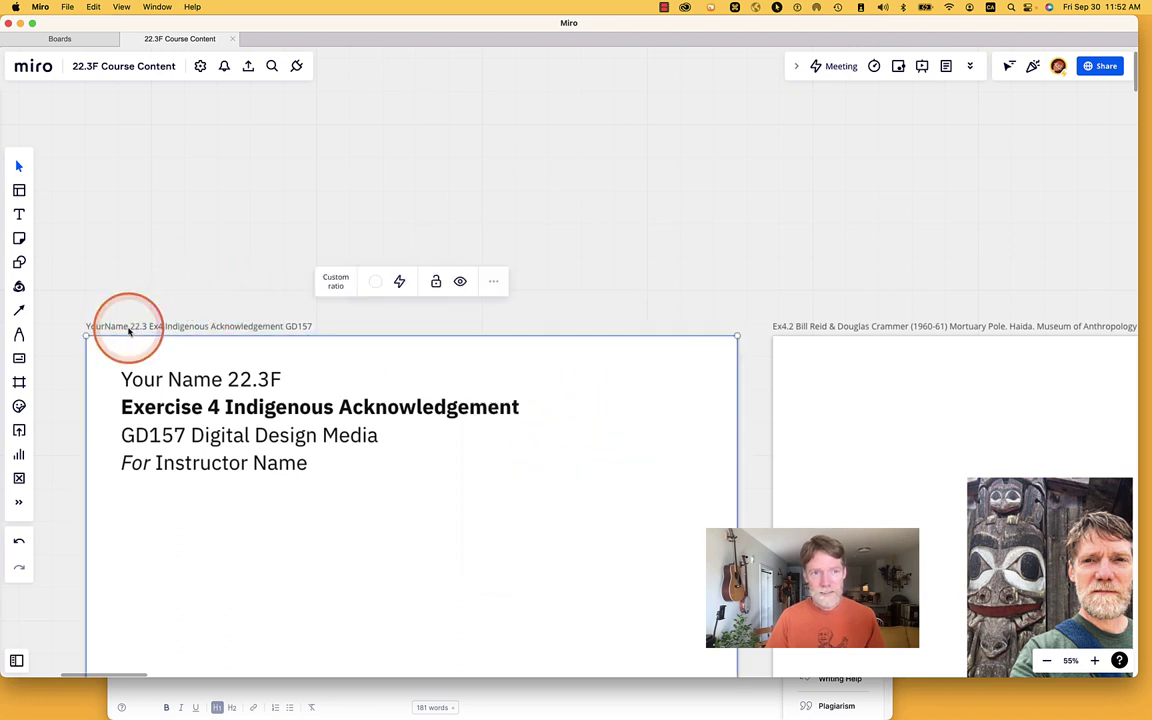
click(494, 283)
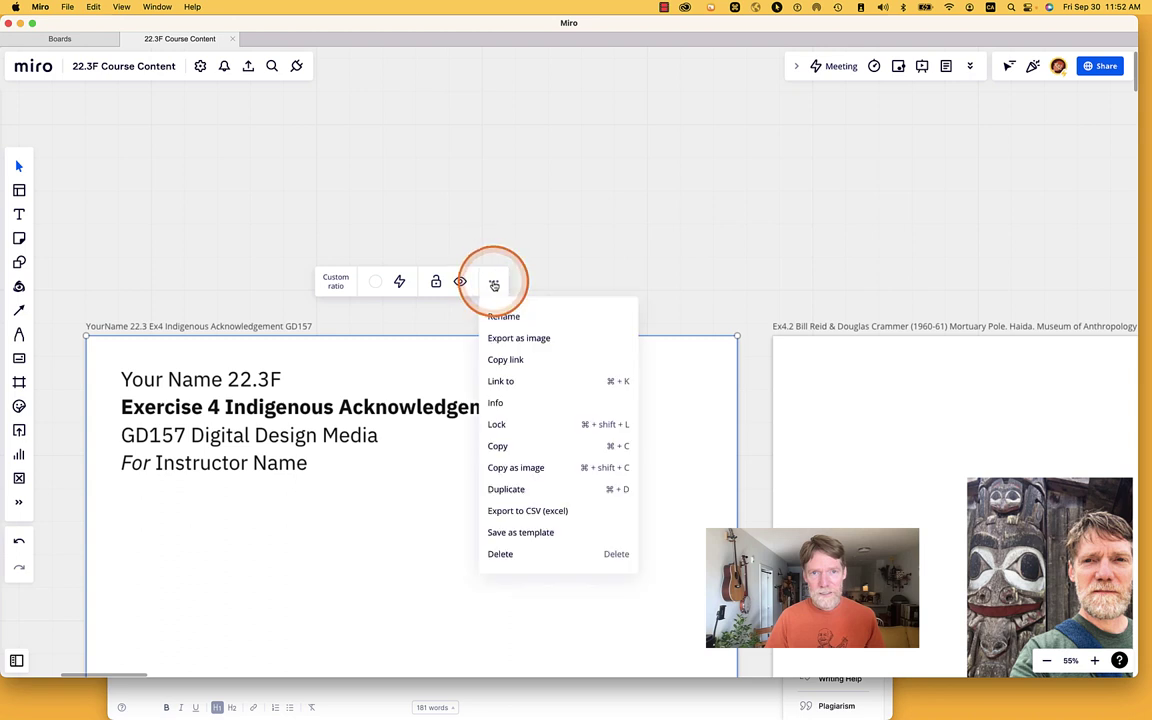
click(512, 360)
Step: Switch to the Exercise 4 assignment upload page in Safari and open the editor for a written submission
key(super+Tab)
key(super+Tab)
key(super+Tab)
key(super+Tab)
key(super+Tab)
key(super+Tab)
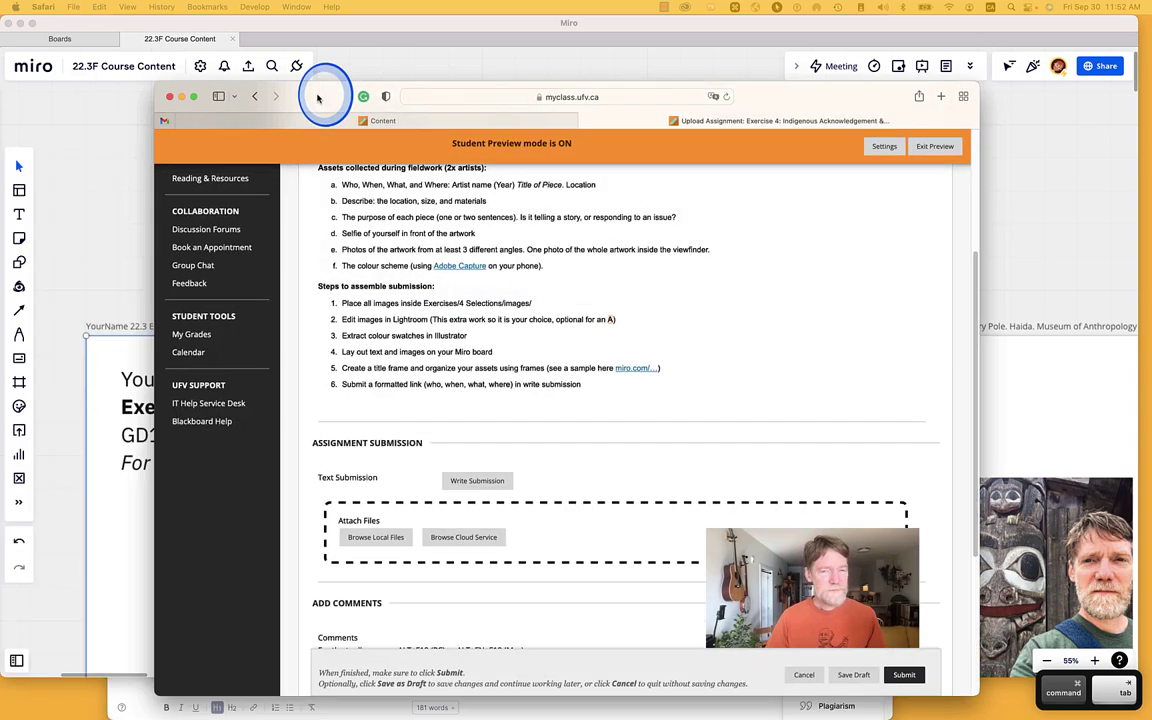
drag(316, 95, 342, 30)
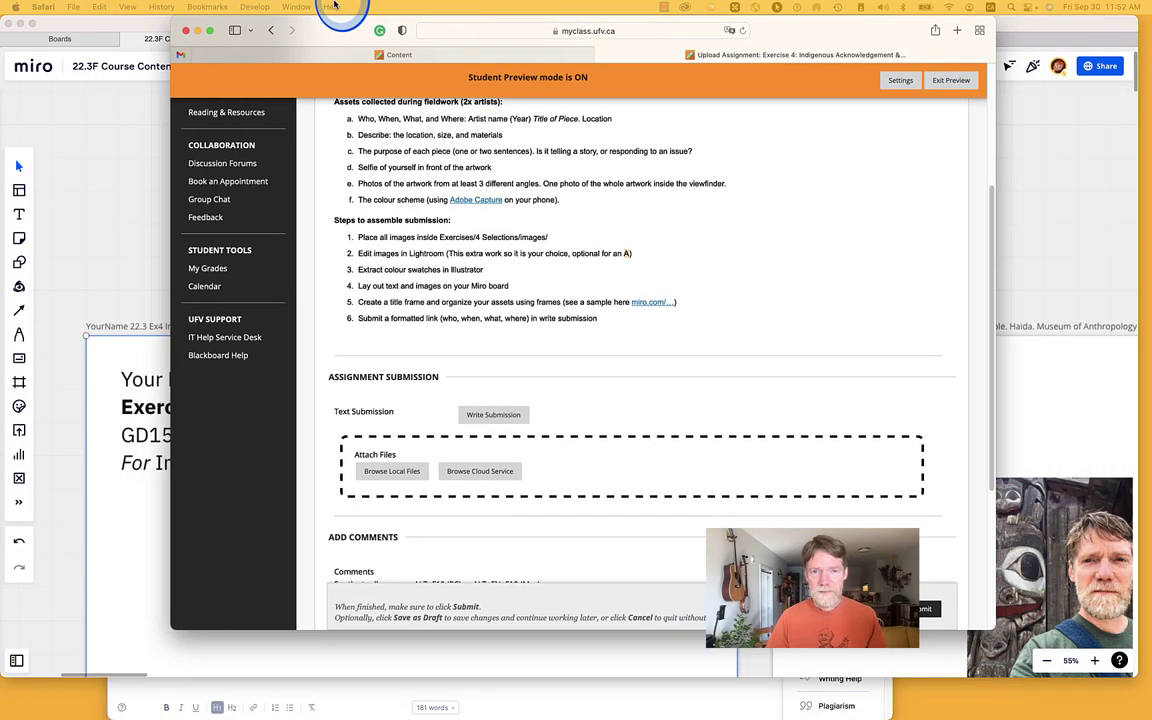
click(492, 413)
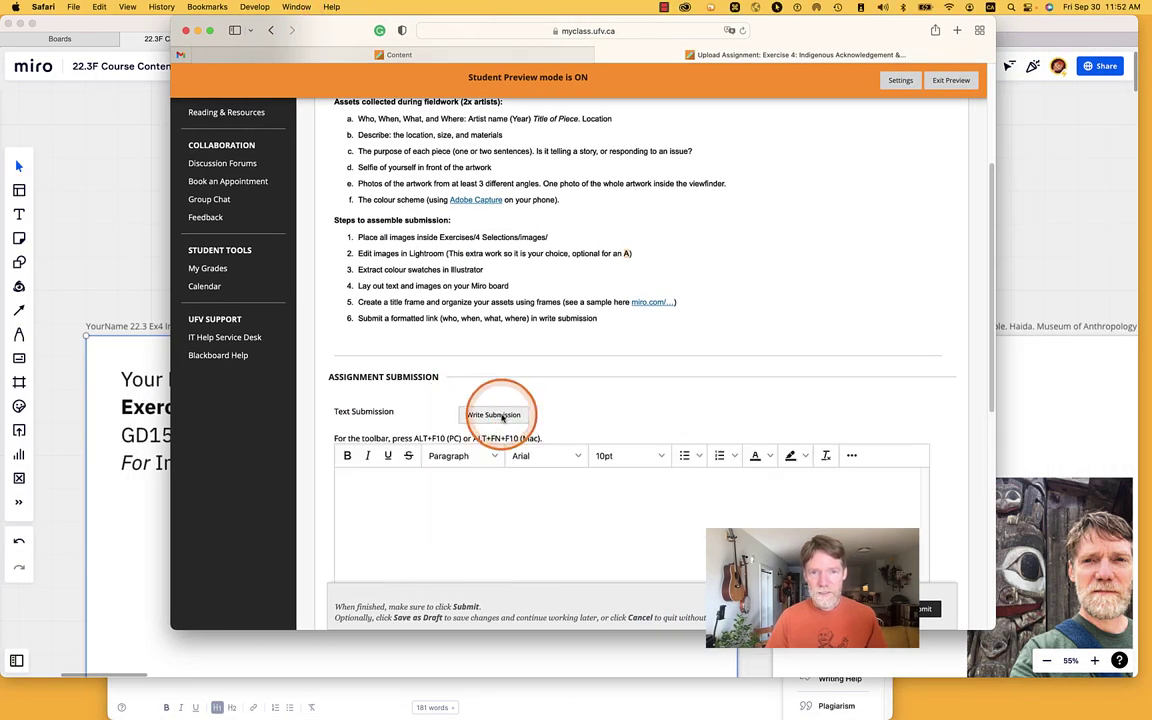
Step: Start the written submission with the student's first name followed by 22.3F
click(490, 481)
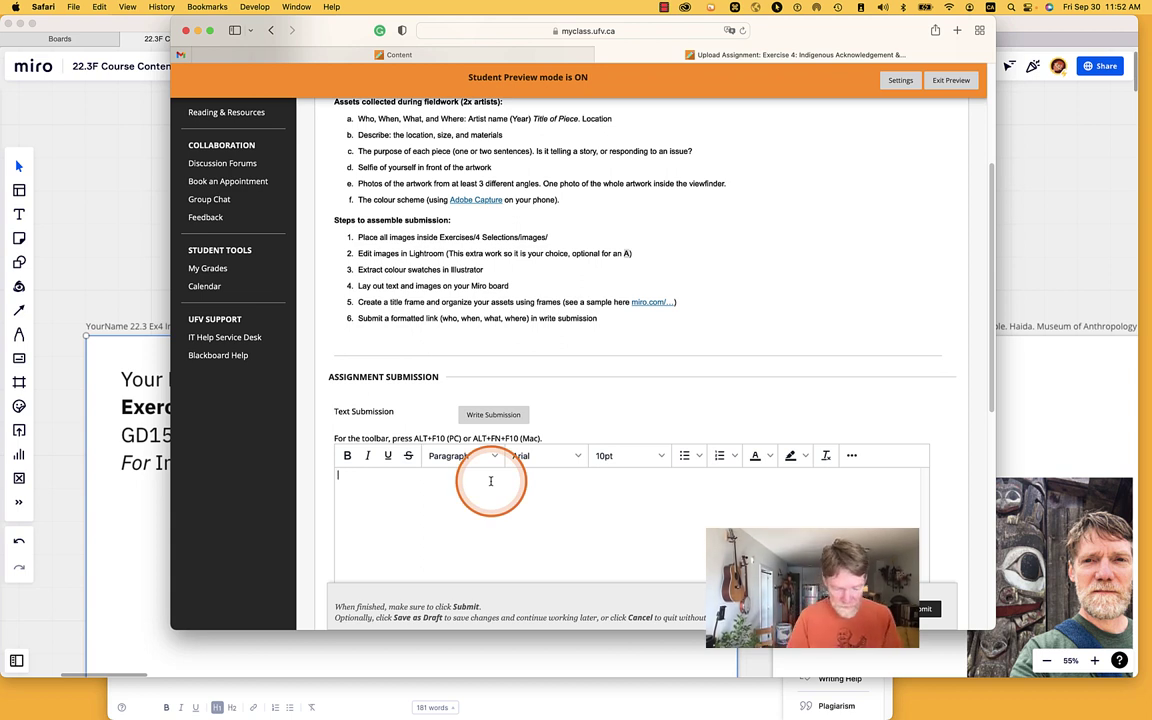
text(Andrw)
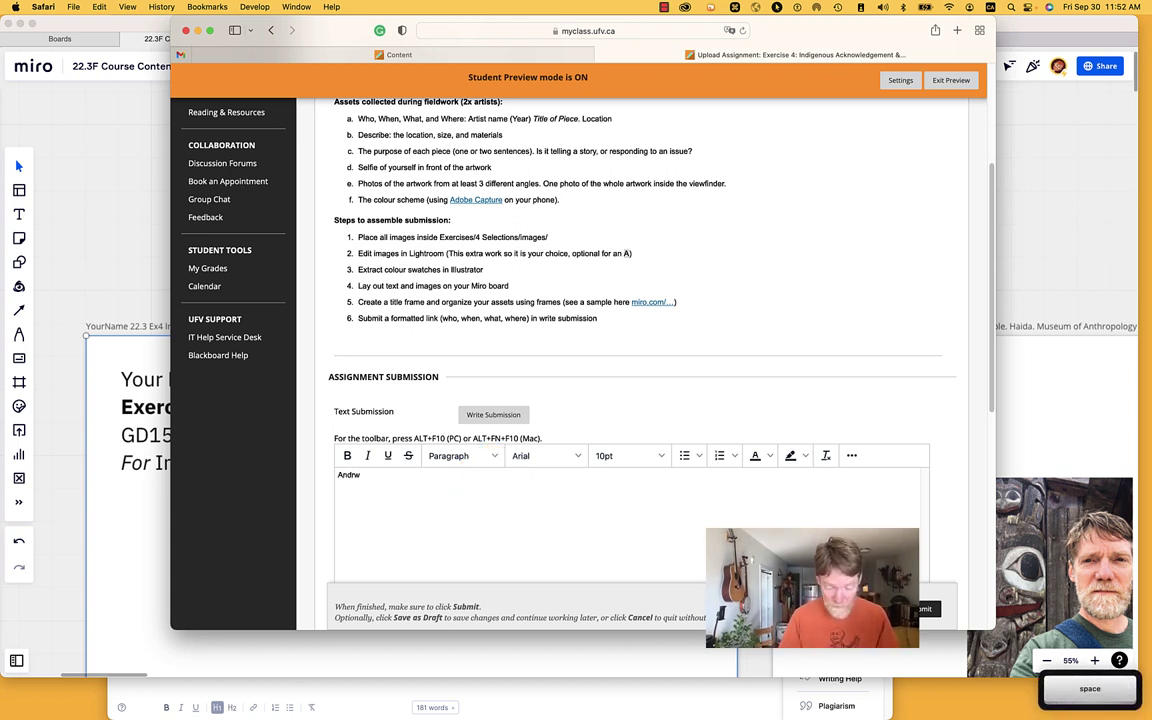
key(BackSpace)
key(BackSpace)
text(ew)
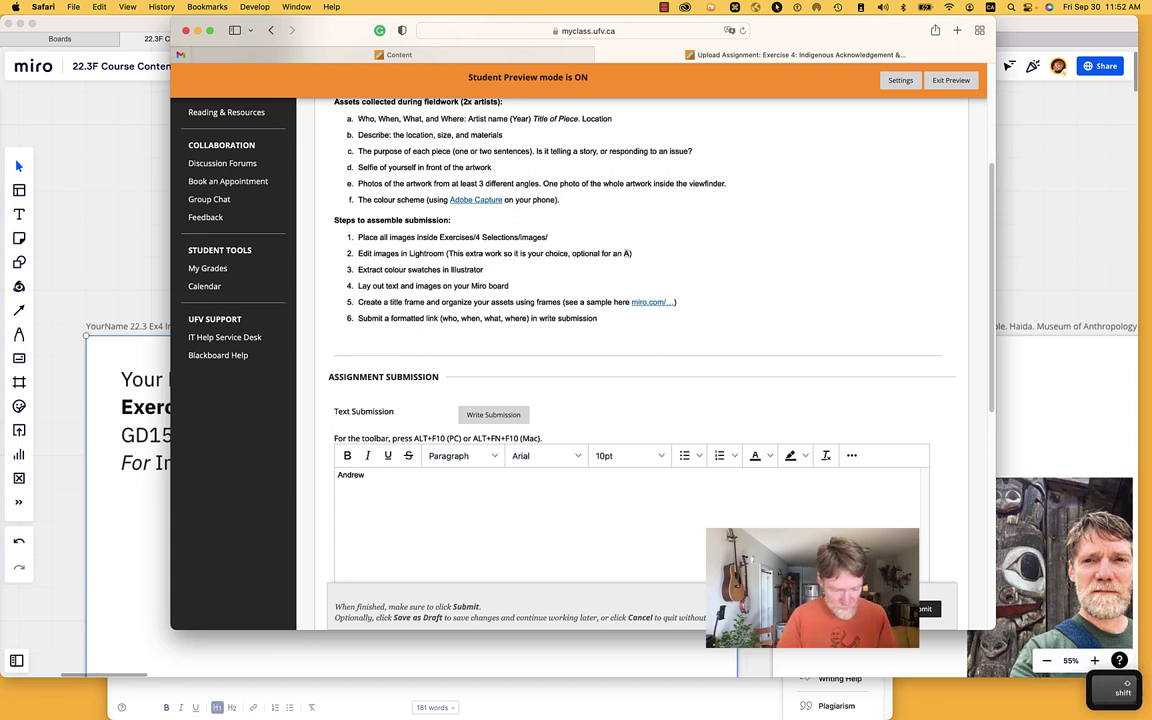
text( 22.3F)
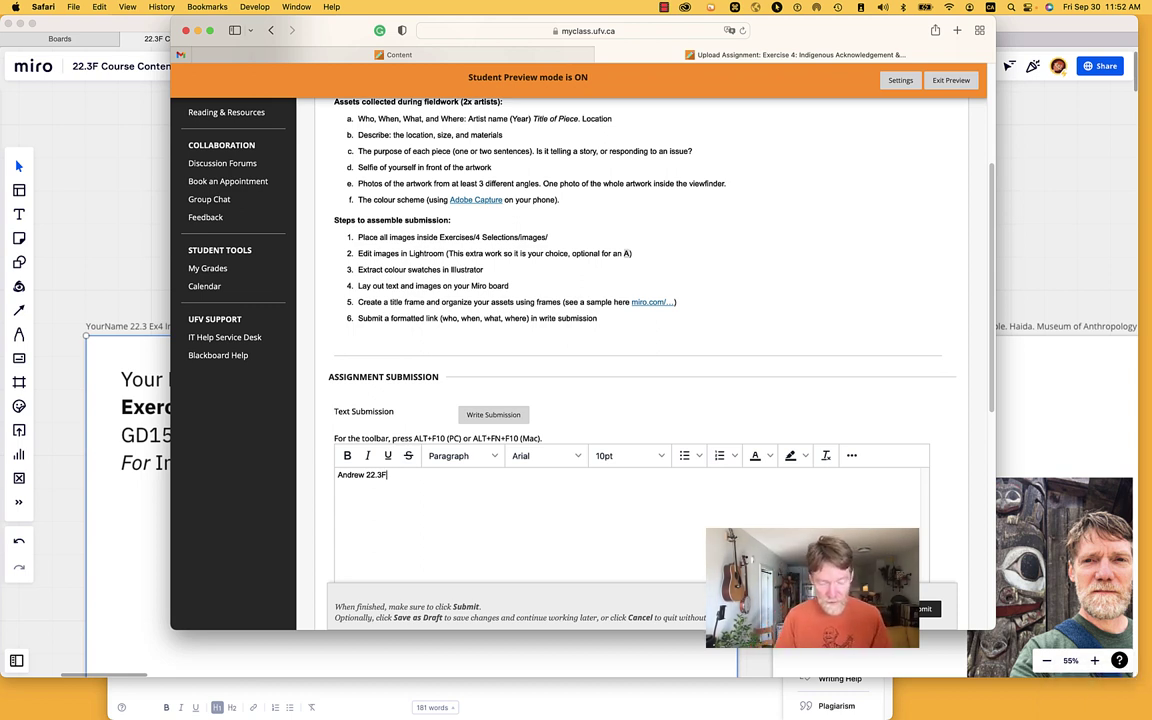
key(shift)
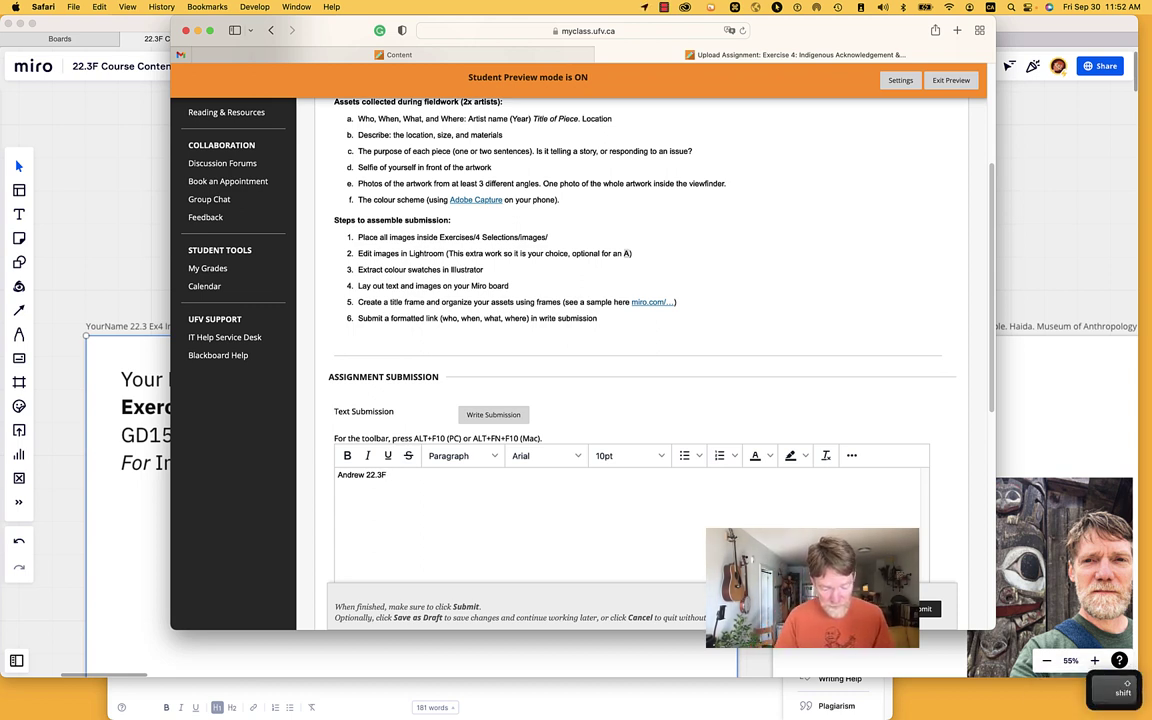
Step: Continue the submission line with "Ex4 Indigenous Acknowlegdement GD157", checking the exercise number against the assignment page
text(Ex3)
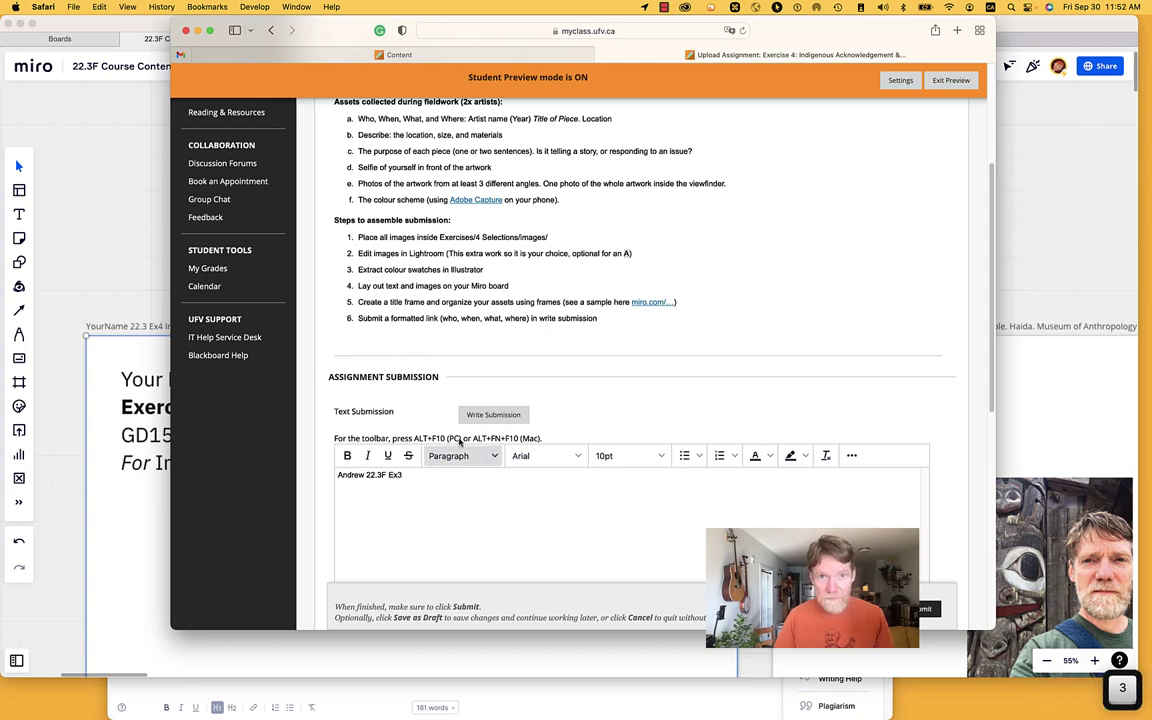
scroll(430, 197, down, 1)
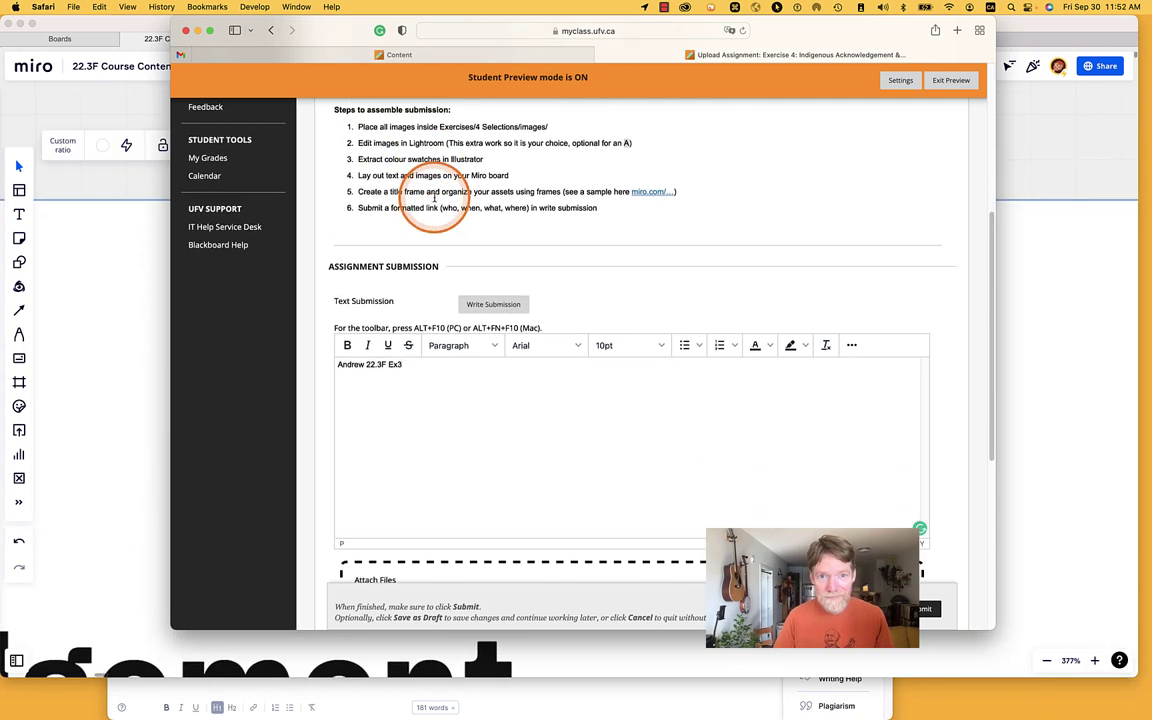
scroll(440, 200, up, 5)
scroll(452, 233, down, 6)
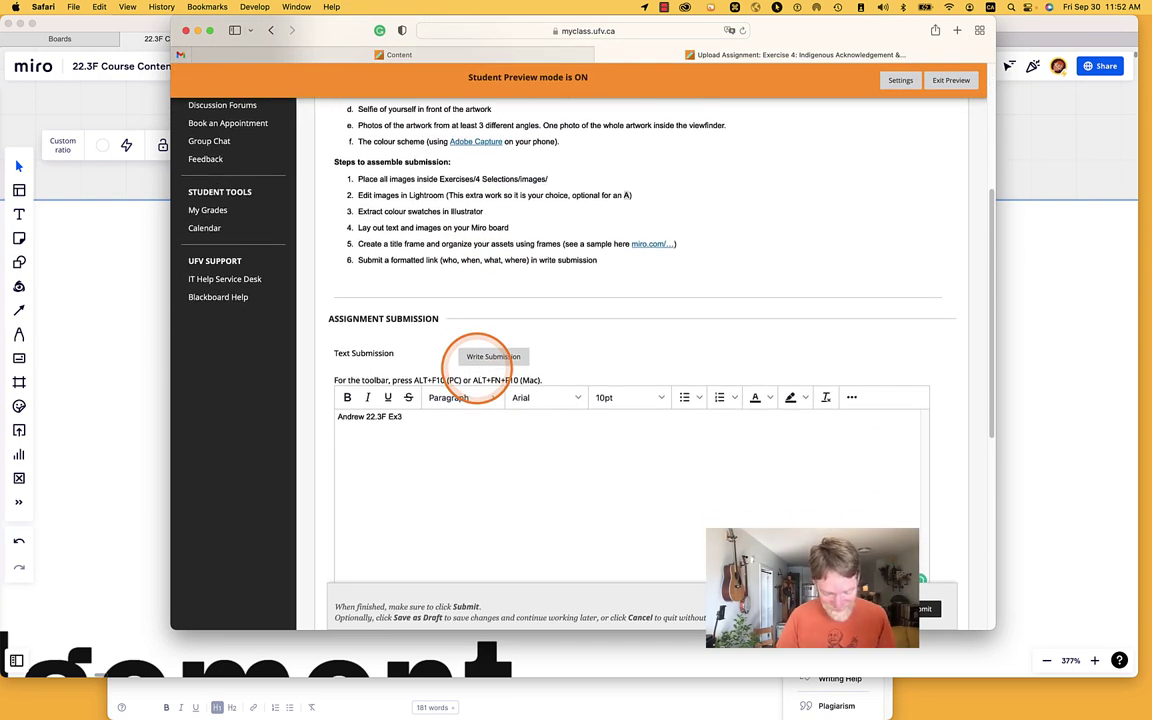
key(BackSpace)
text(4 In)
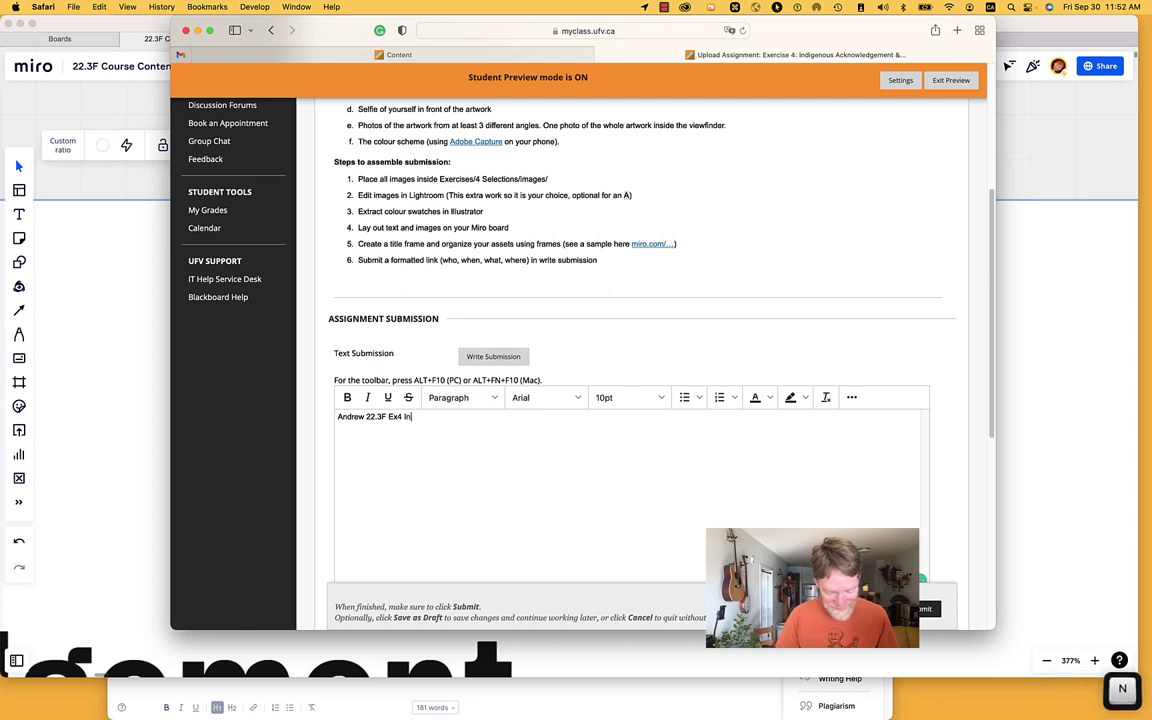
text(digenous)
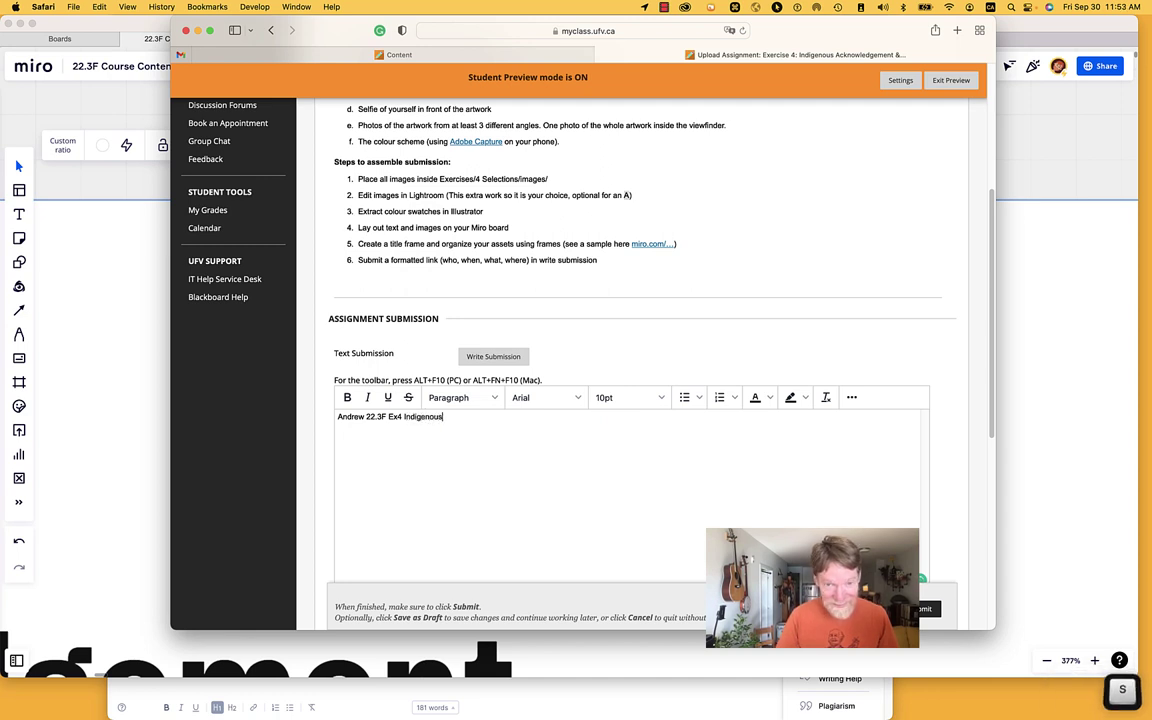
text( A)
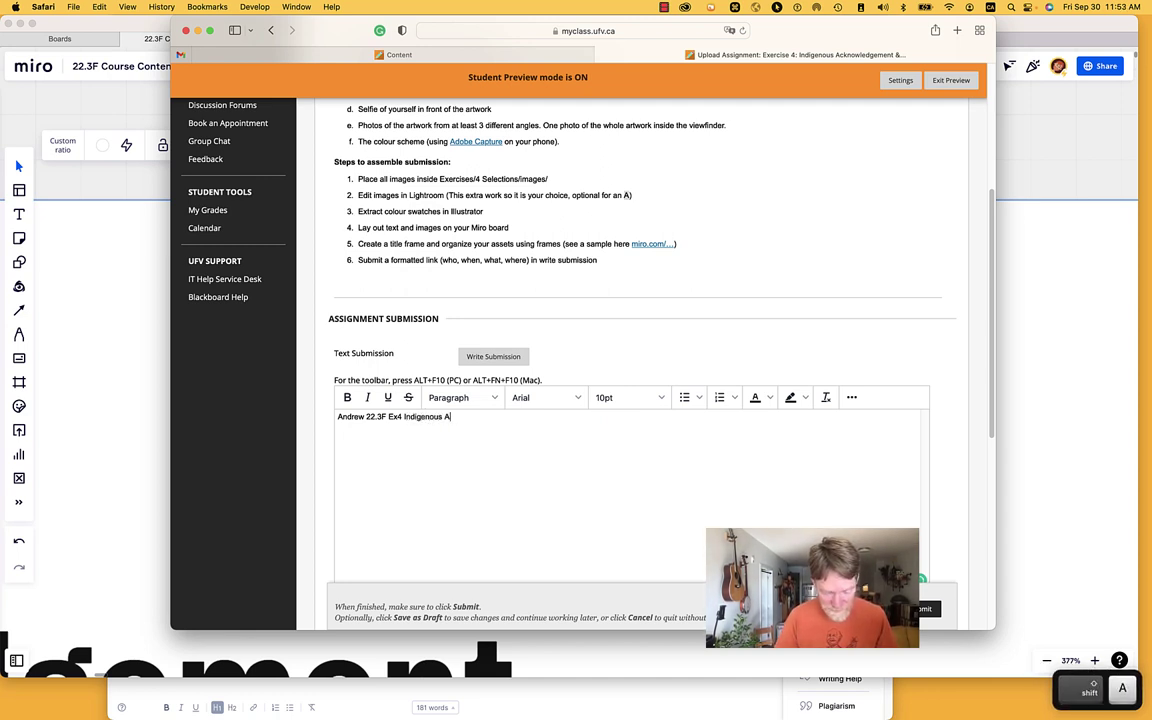
text(cknowleg)
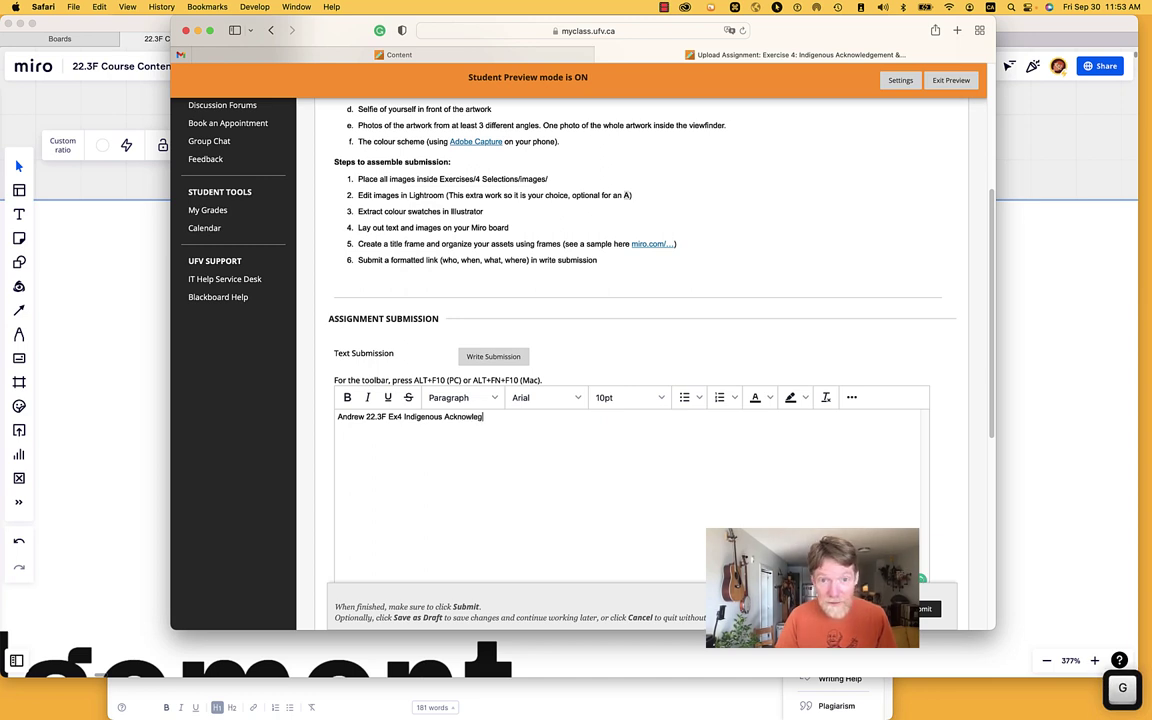
key(BackSpace)
text(dgemen)
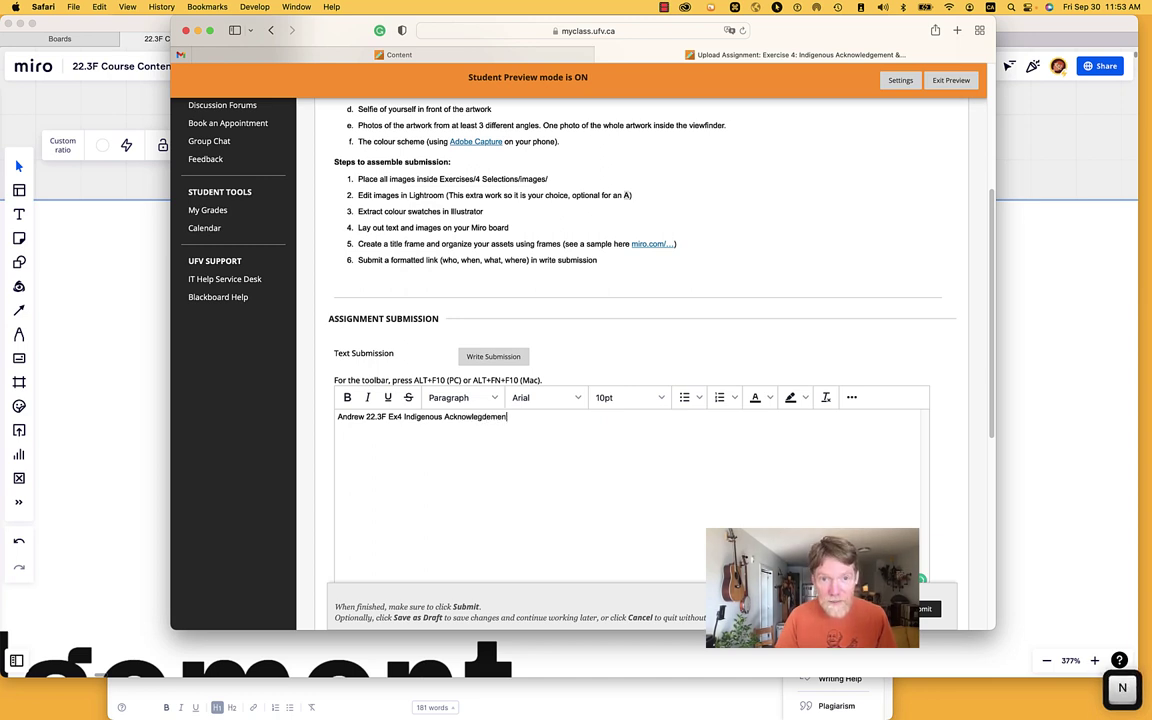
text(t )
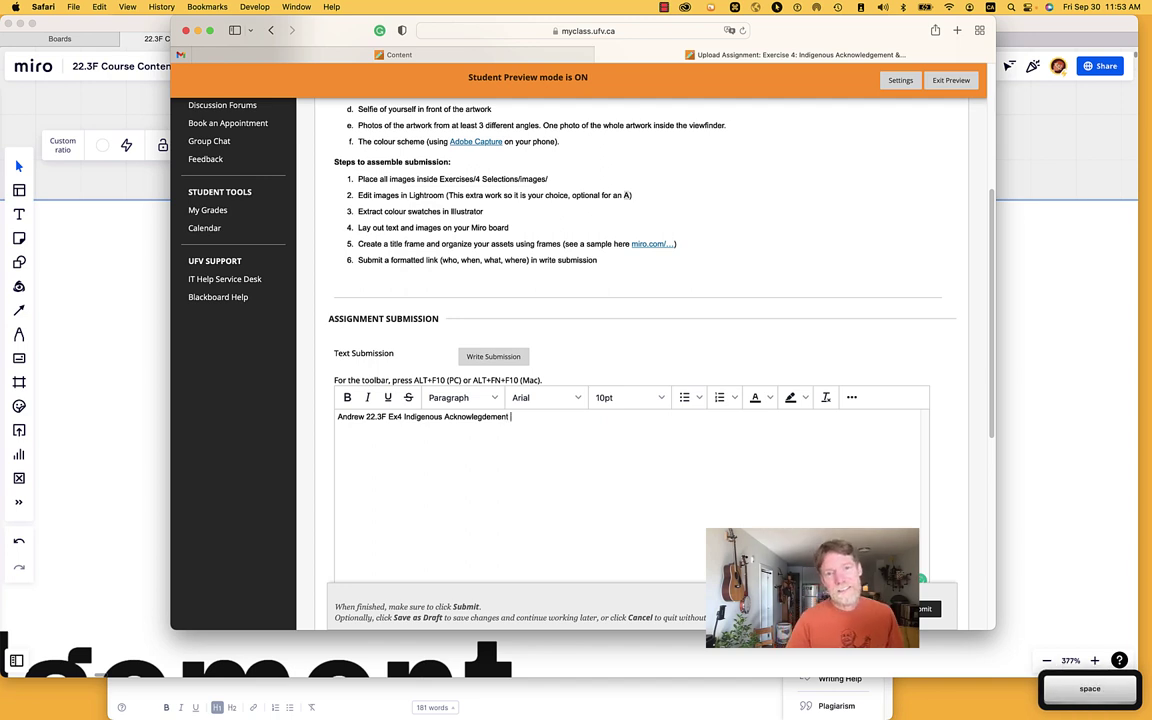
text(GD)
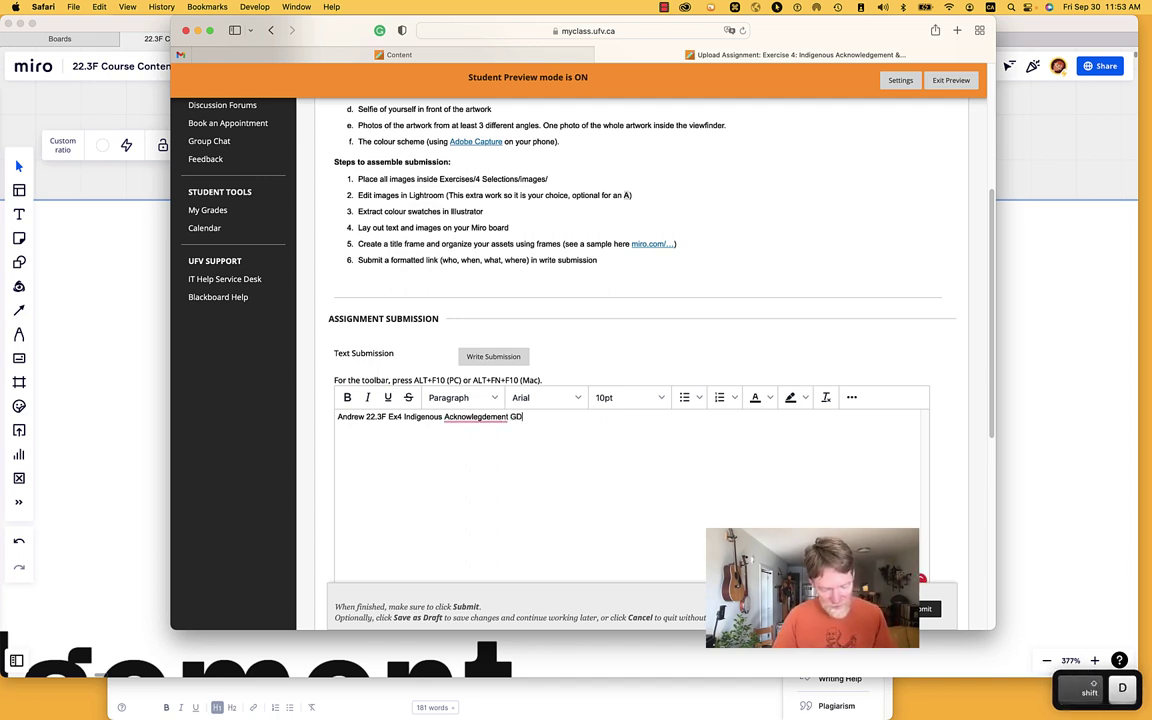
text(157)
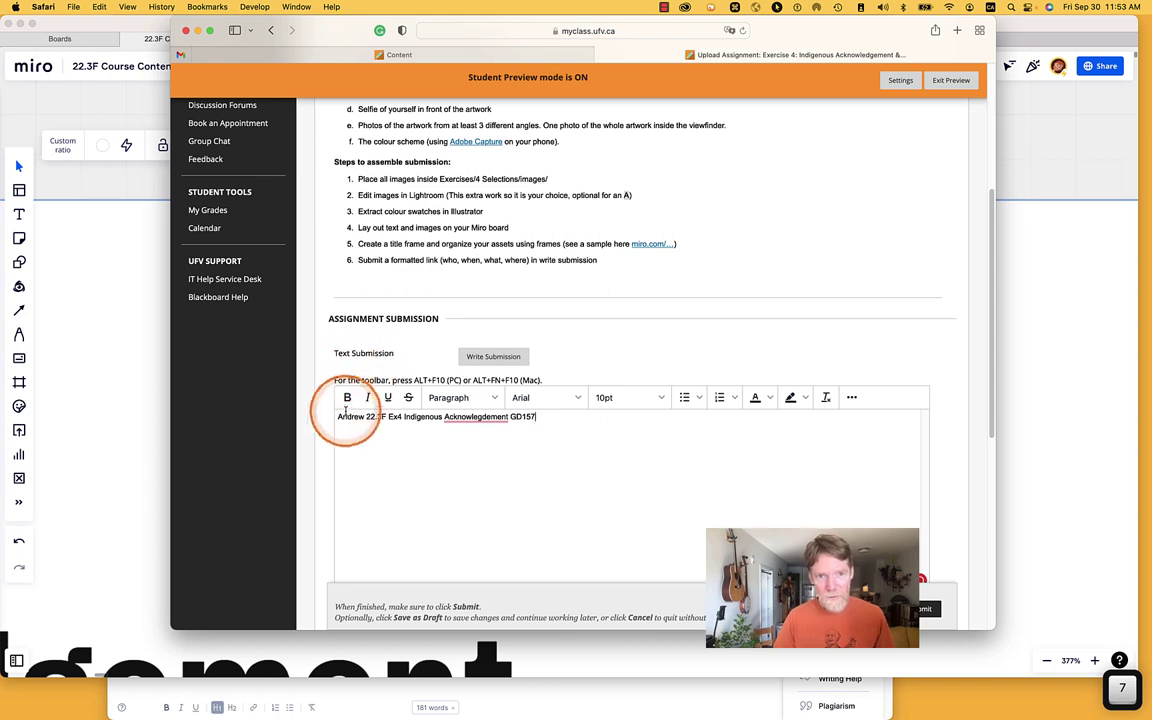
Step: Italicize the exercise title from Ex4 up to the course code and apply the suggested spelling "acknowledgment"
drag(389, 416, 503, 420)
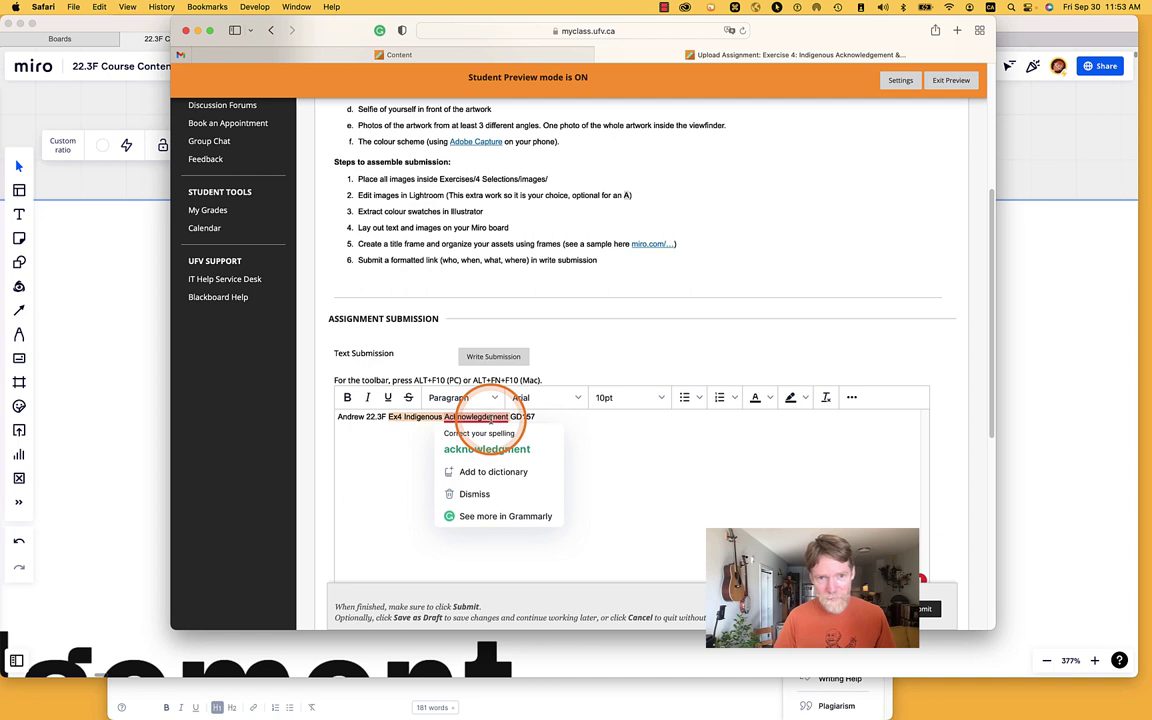
click(368, 397)
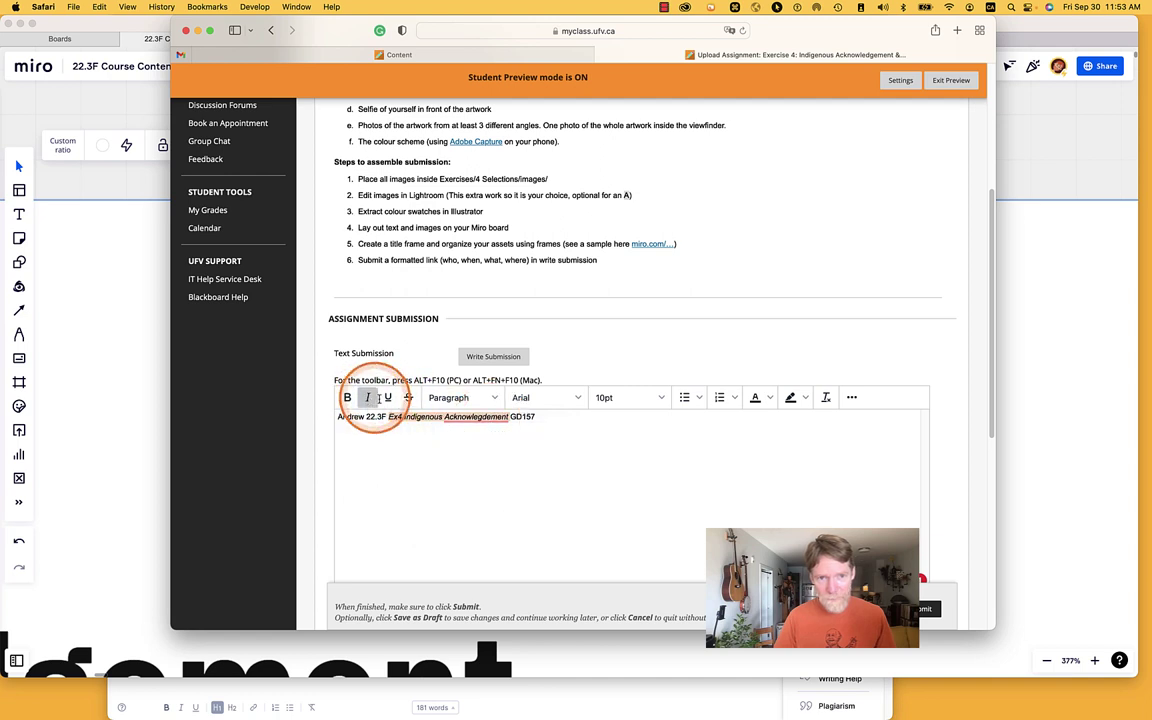
click(466, 448)
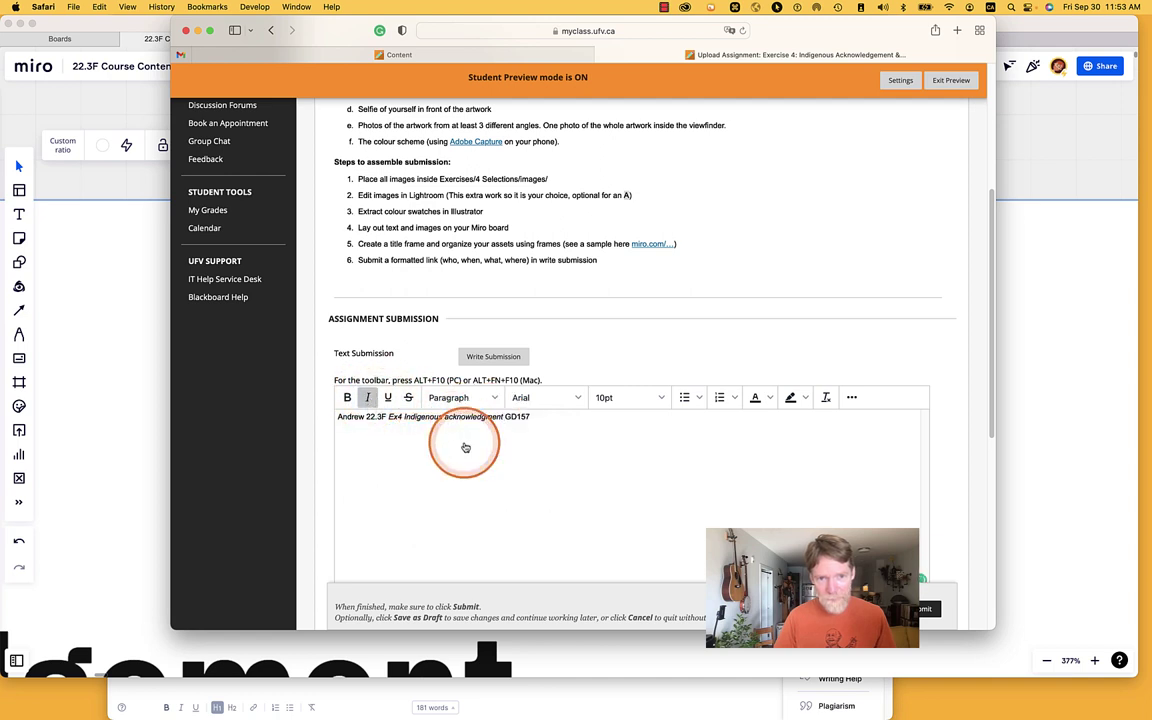
Step: Capitalize "Acknowledgment" in the exercise title and submit the assignment
click(448, 413)
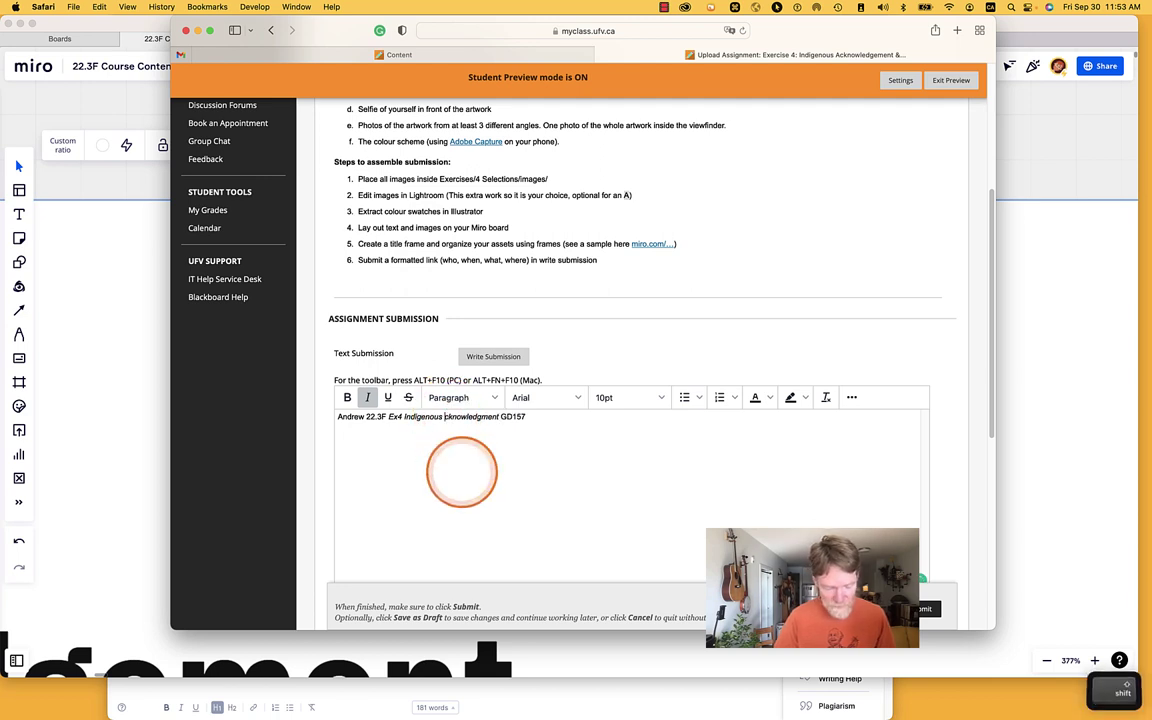
key(BackSpace)
text(Ac)
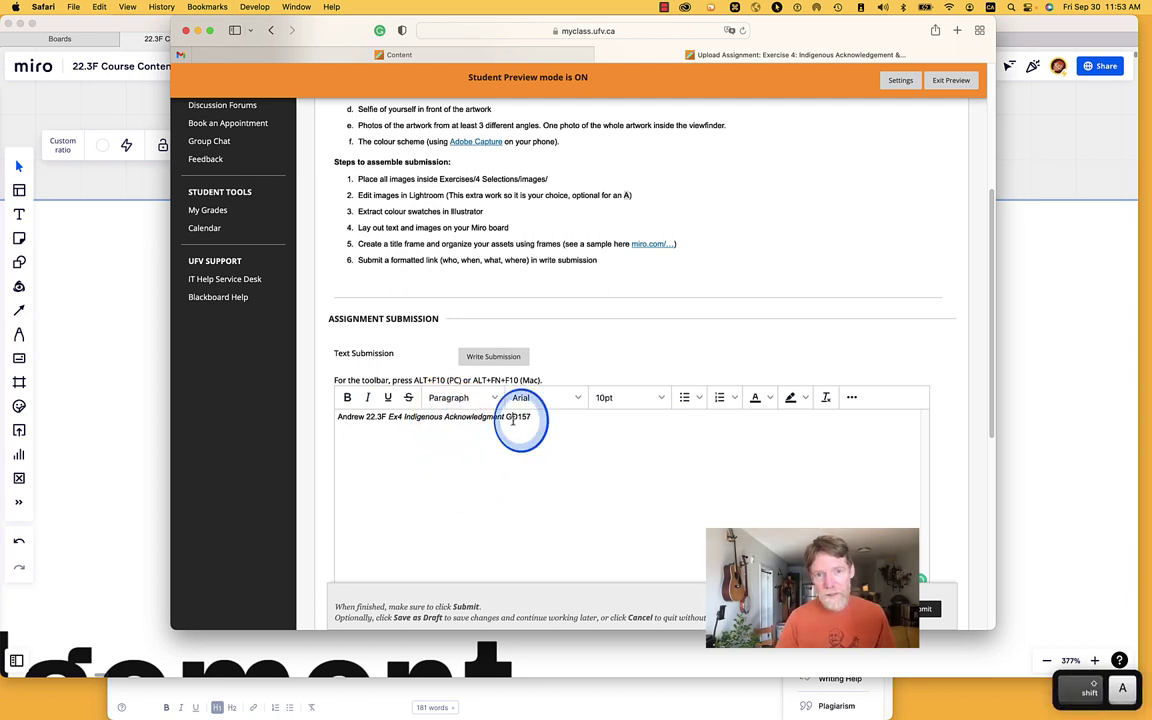
click(921, 609)
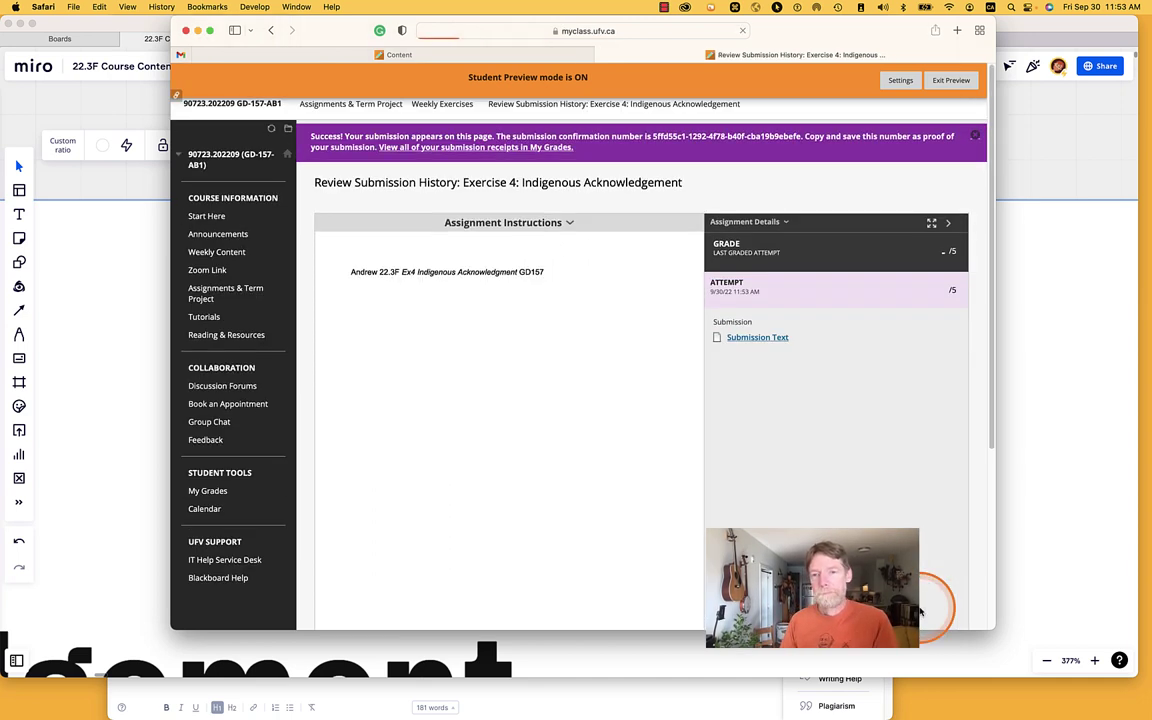